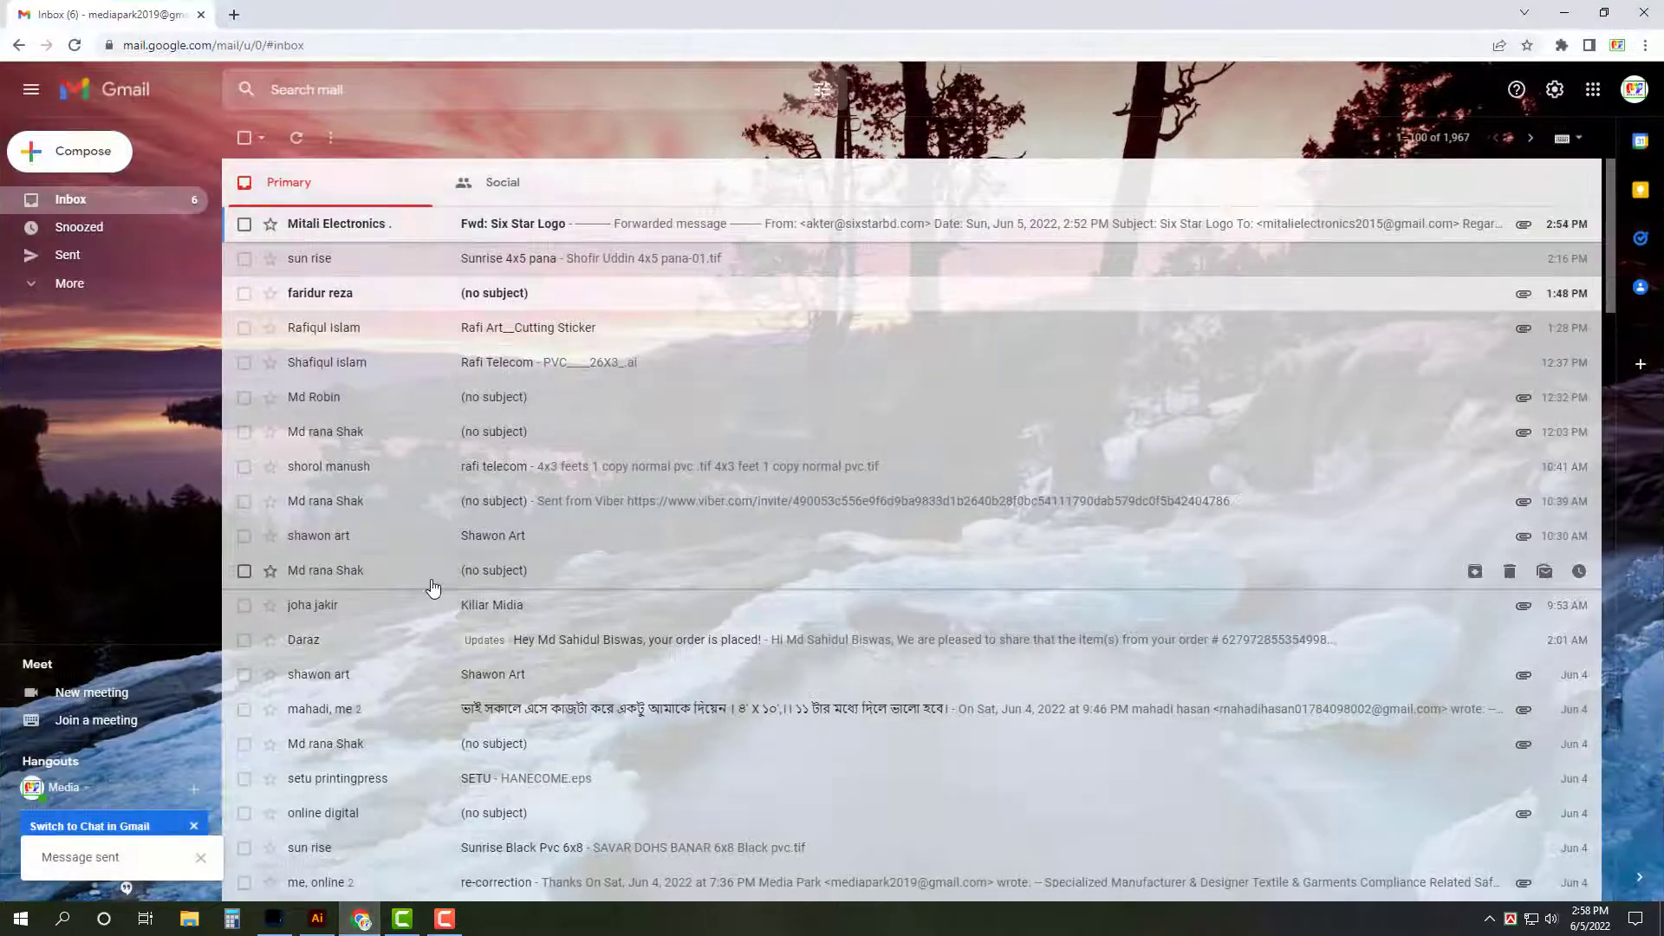
# Step: Open the Fwd: Six Star Logo email and preview the Sixstar-Logo.png attachment
pyautogui.click(538, 232)
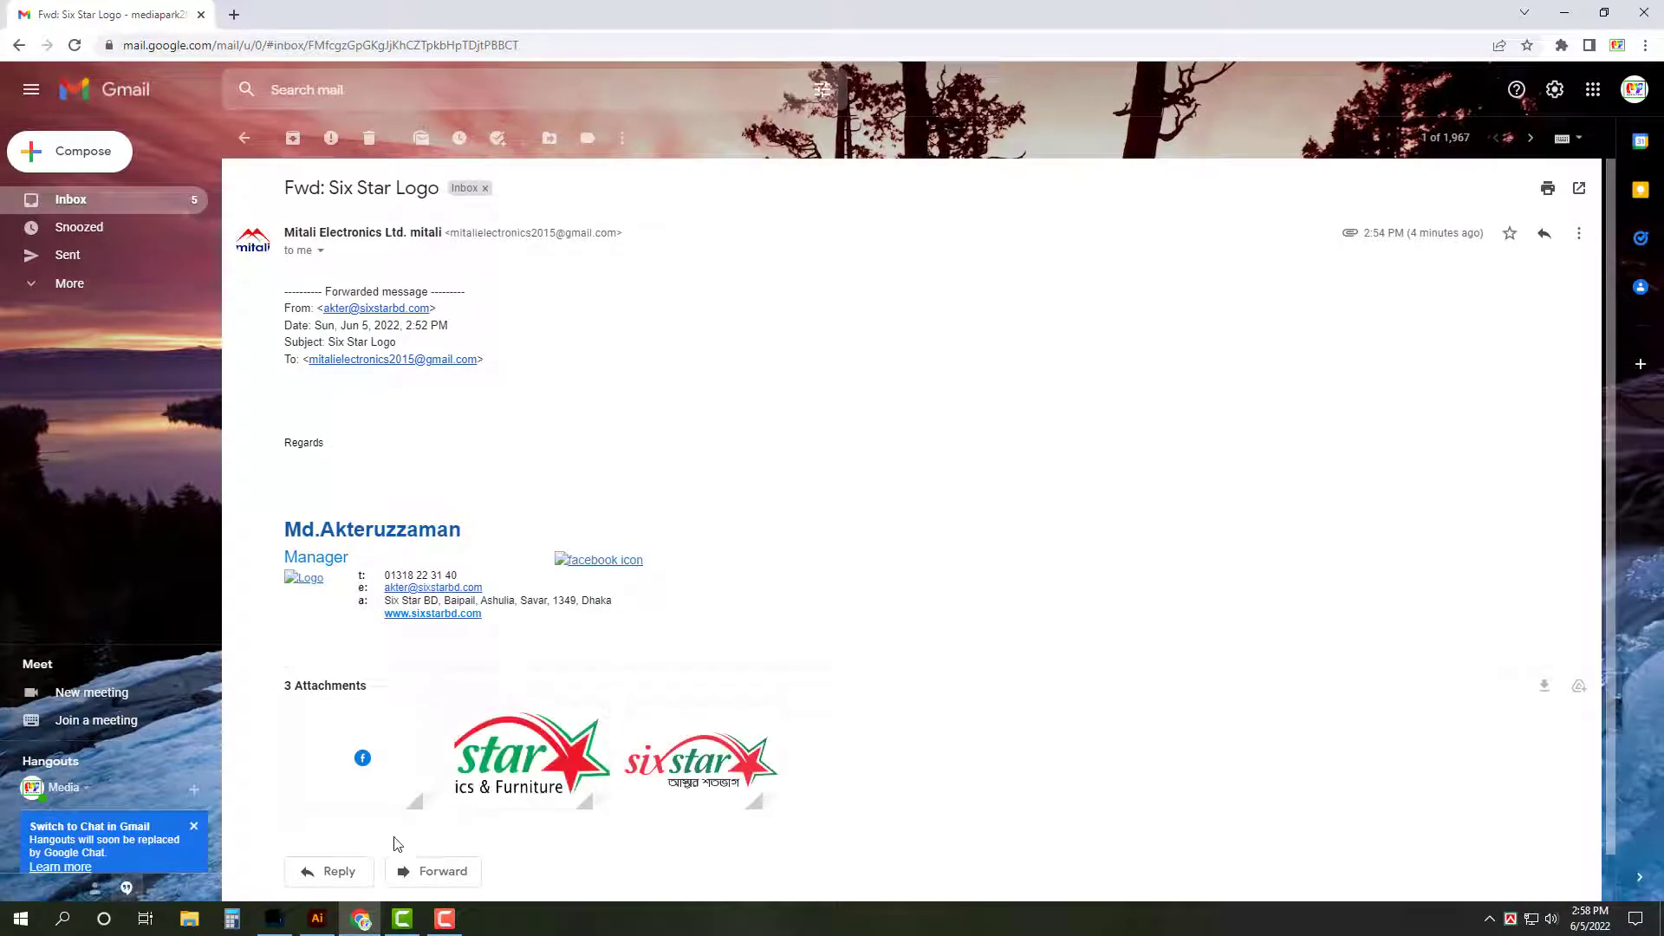
pyautogui.click(529, 762)
pyautogui.click(1334, 772)
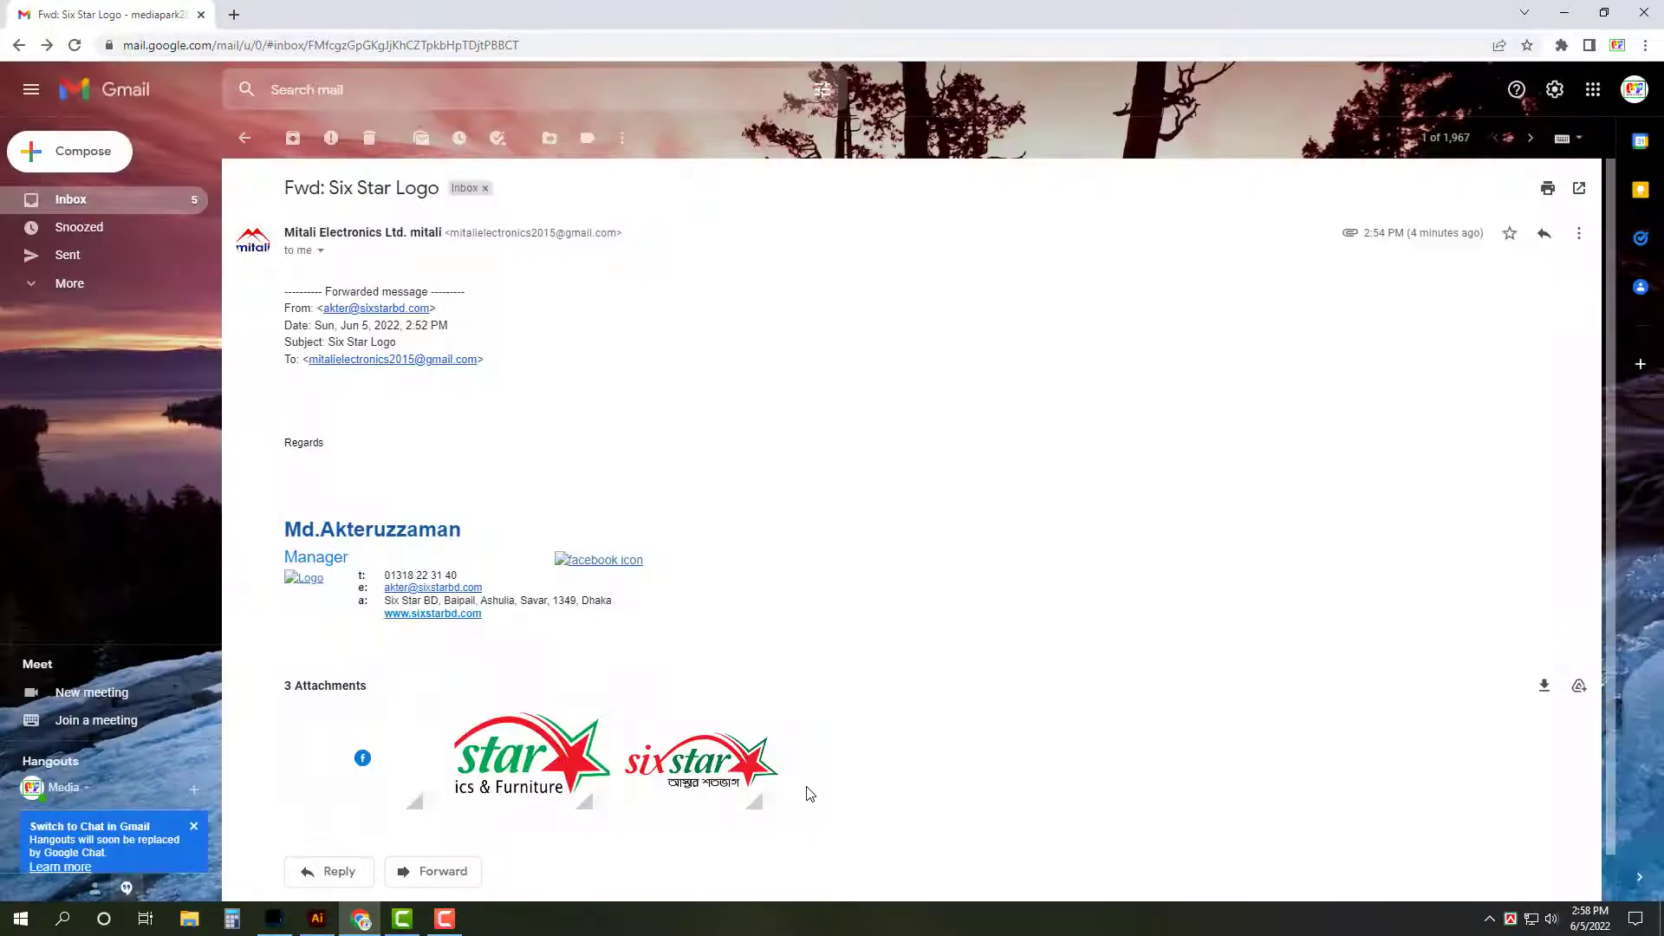
pyautogui.click(700, 761)
pyautogui.click(1466, 719)
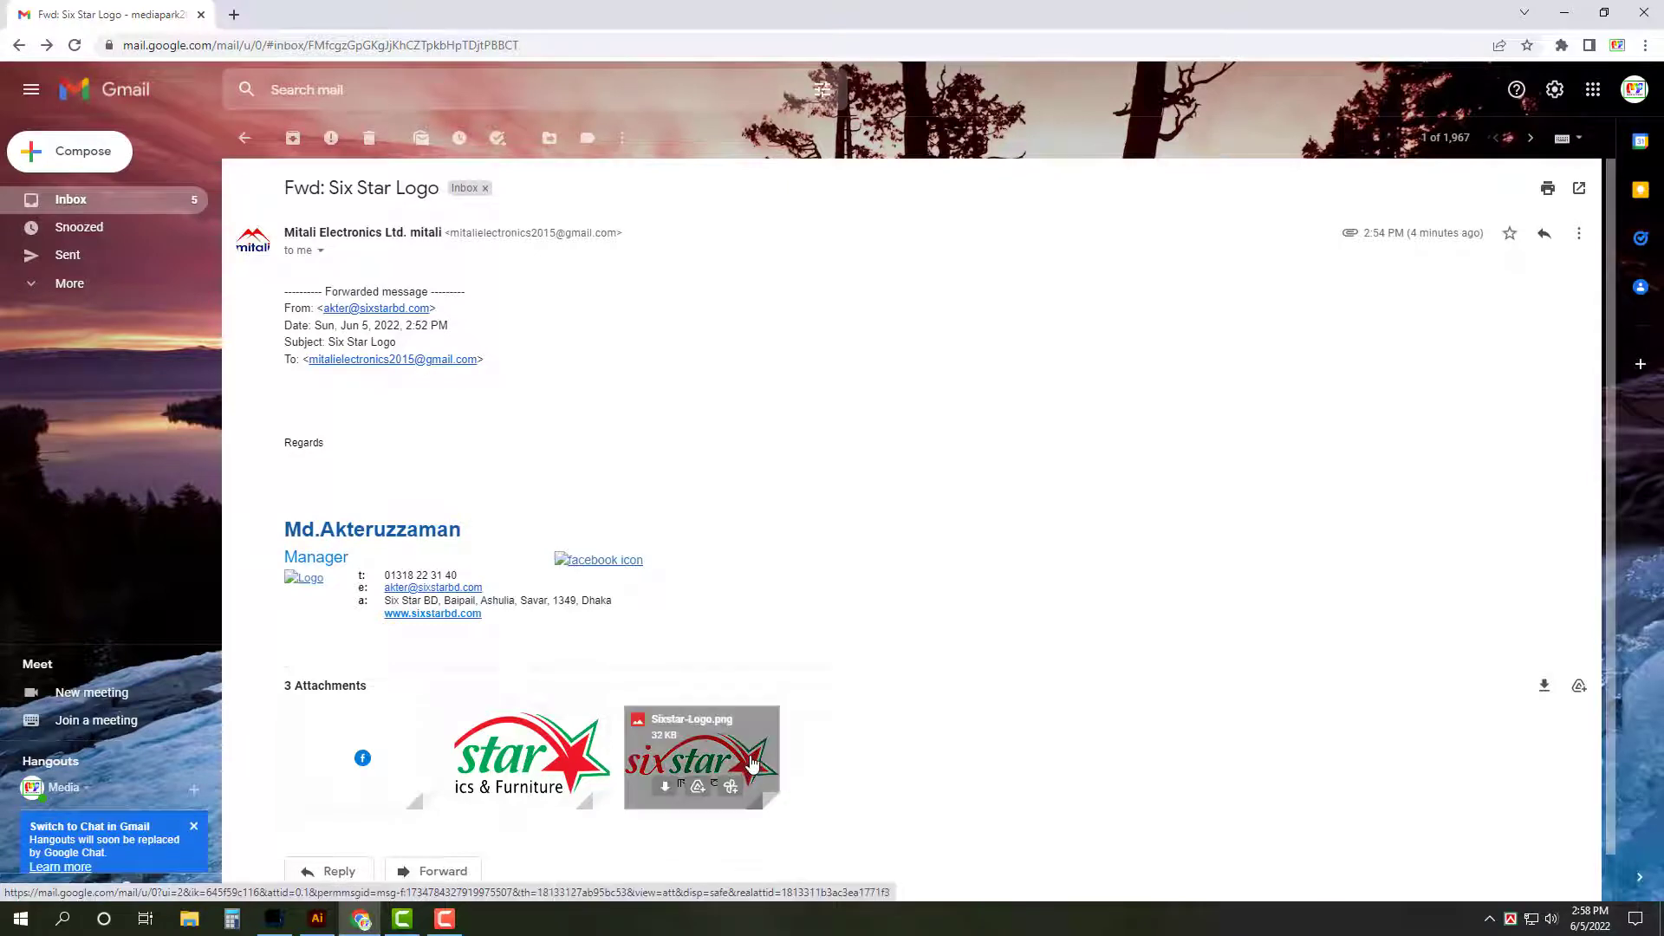
# Step: View the Electronics & Furniture logo and Sixstar-Logo.png full size, then close the viewer
pyautogui.click(530, 755)
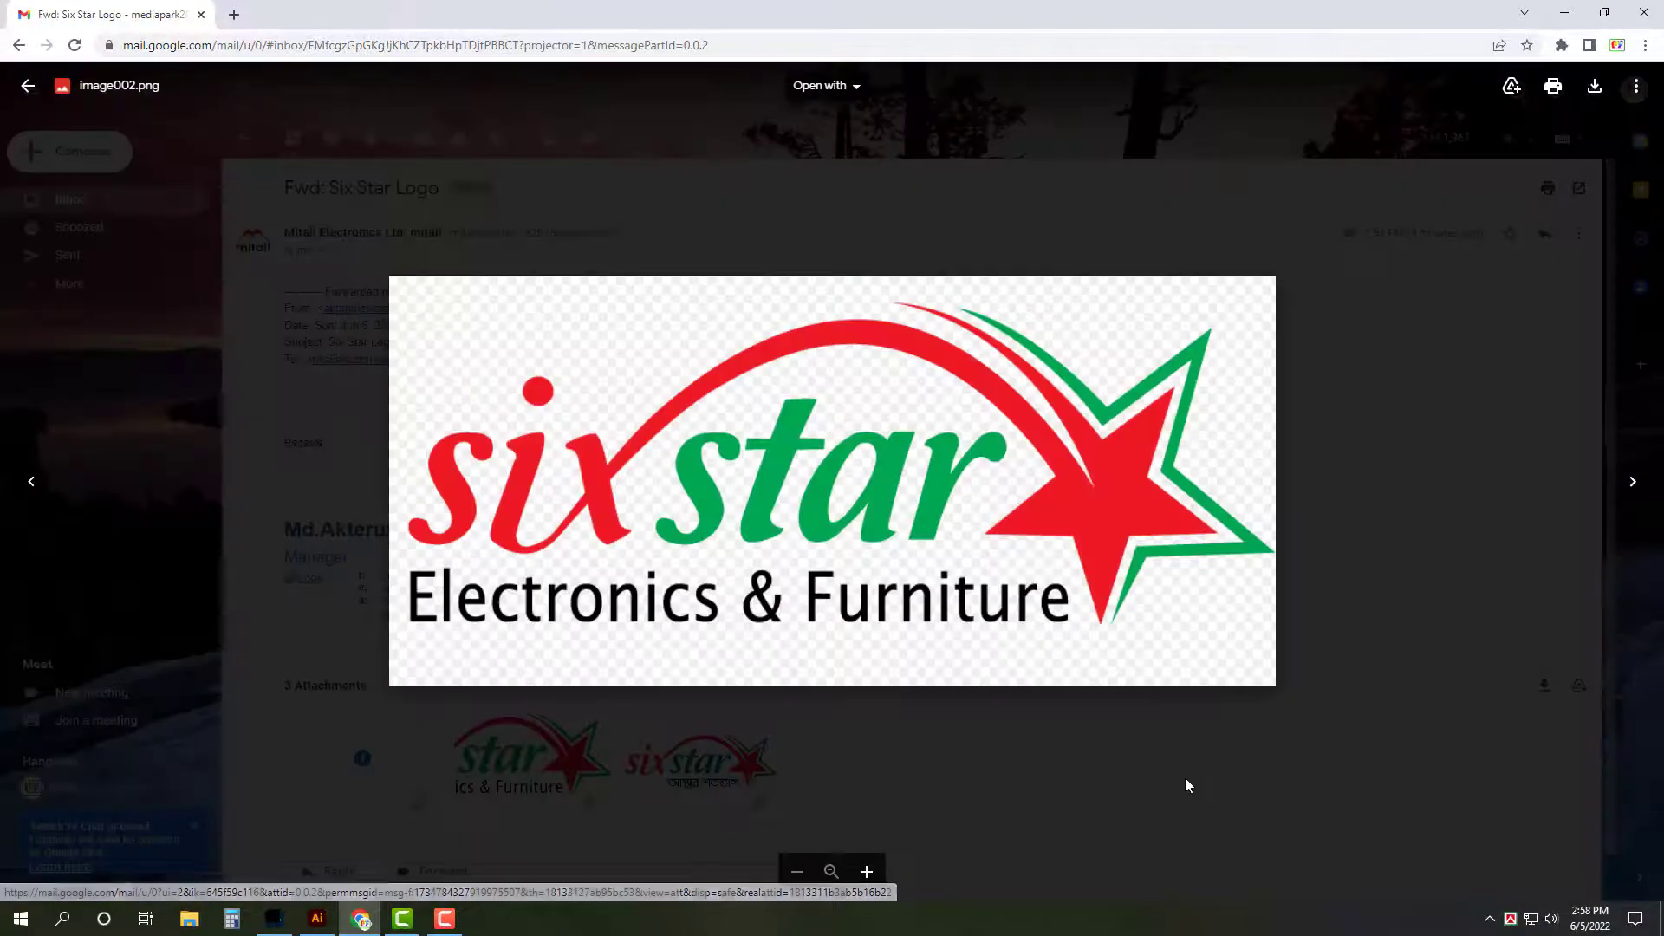
pyautogui.click(1475, 808)
pyautogui.click(702, 756)
pyautogui.click(1447, 761)
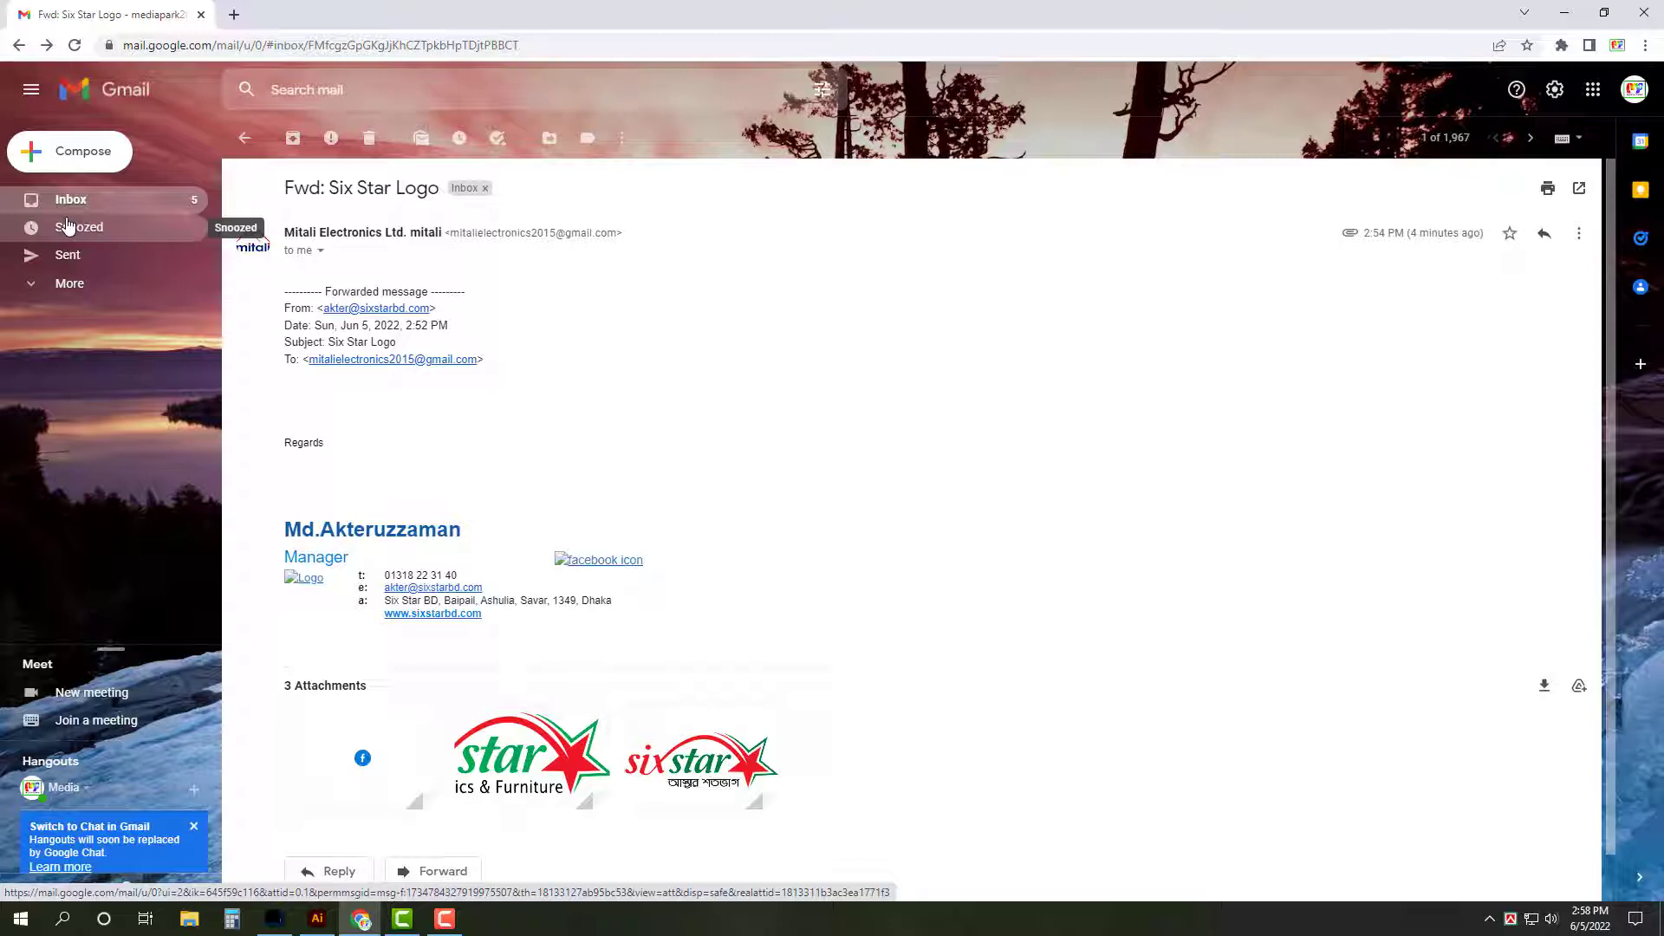
# Step: Return to the inbox and refresh it to fetch new mail
pyautogui.click(125, 199)
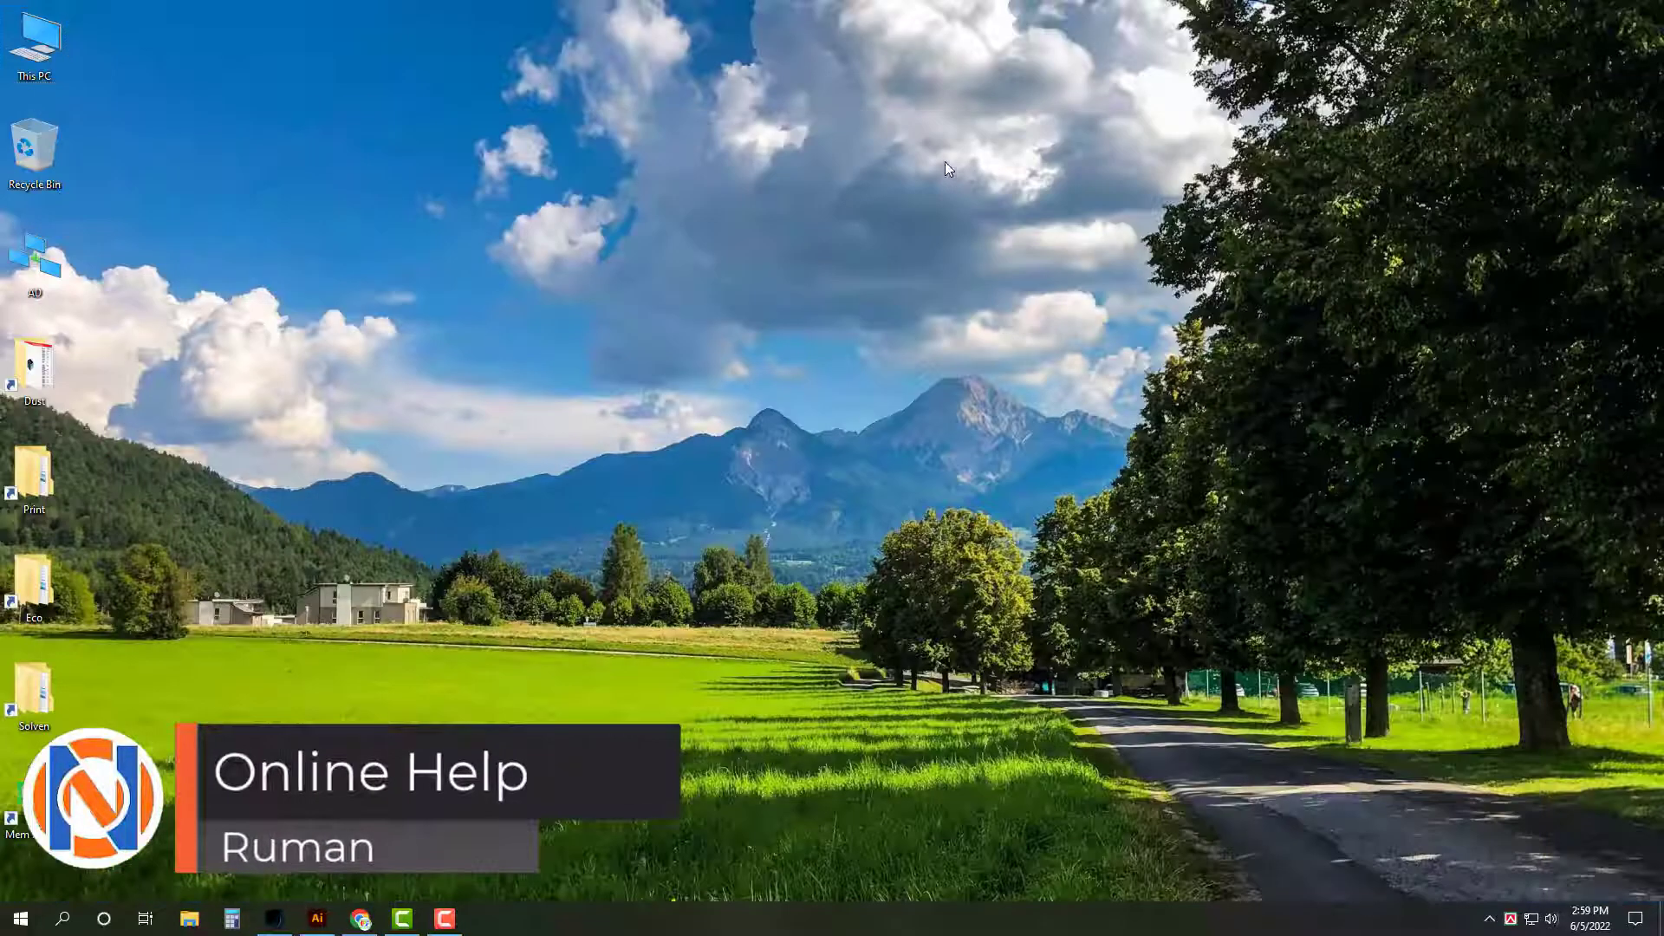
pyautogui.rightClick(946, 163)
pyautogui.click(1028, 216)
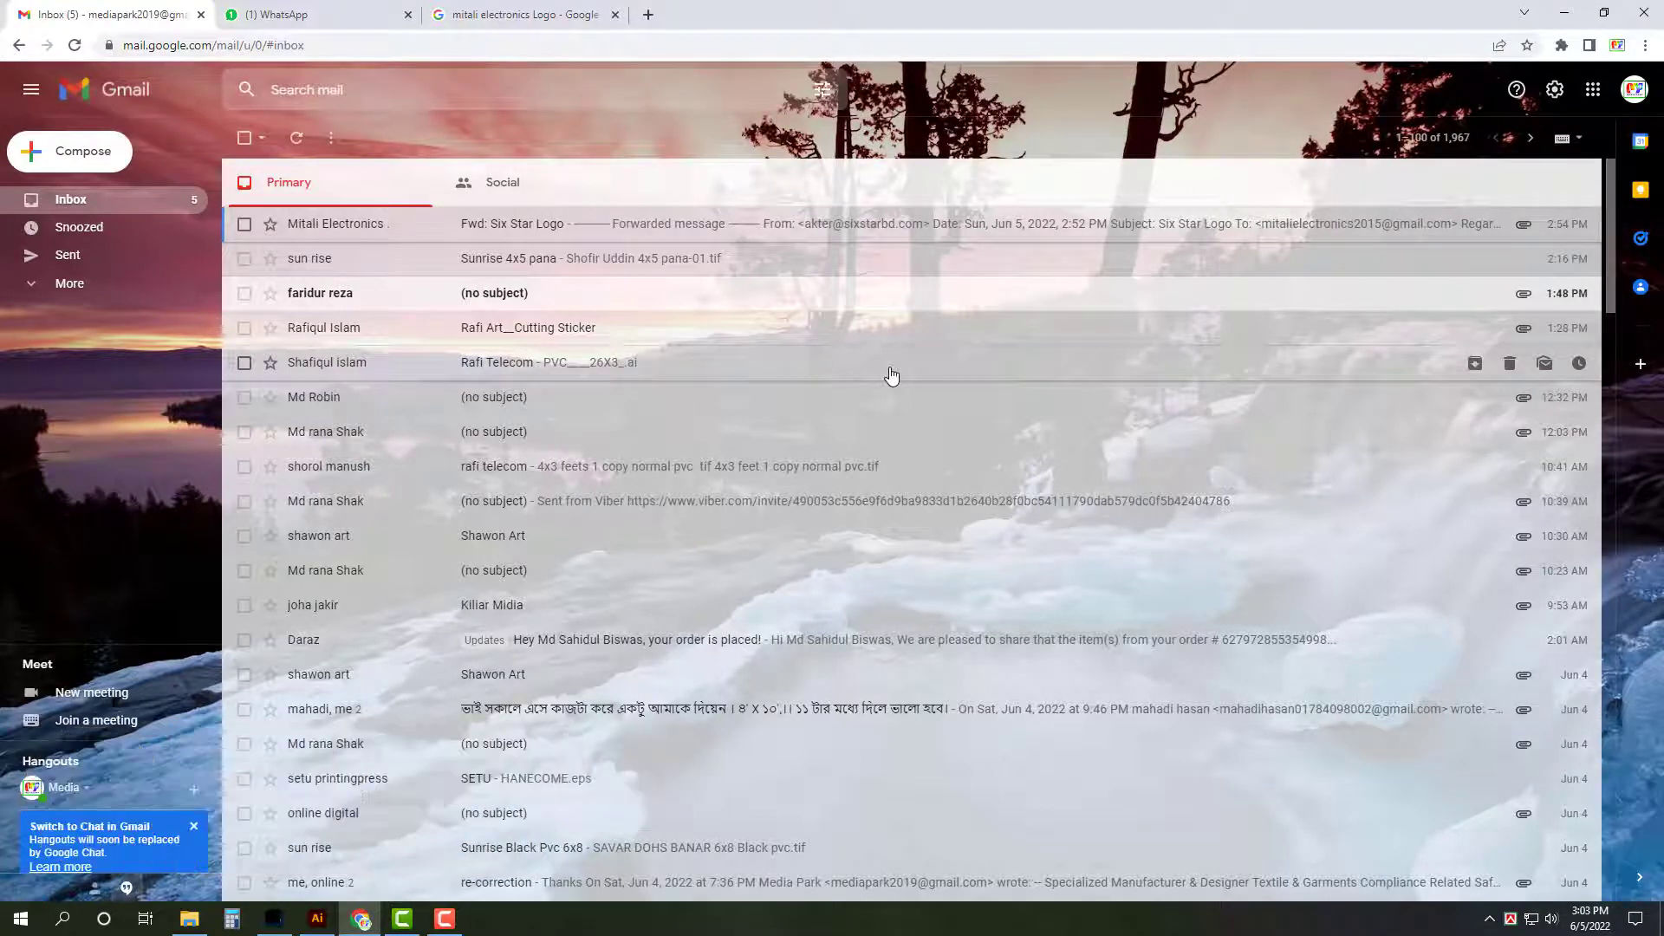
pyautogui.press('F5')
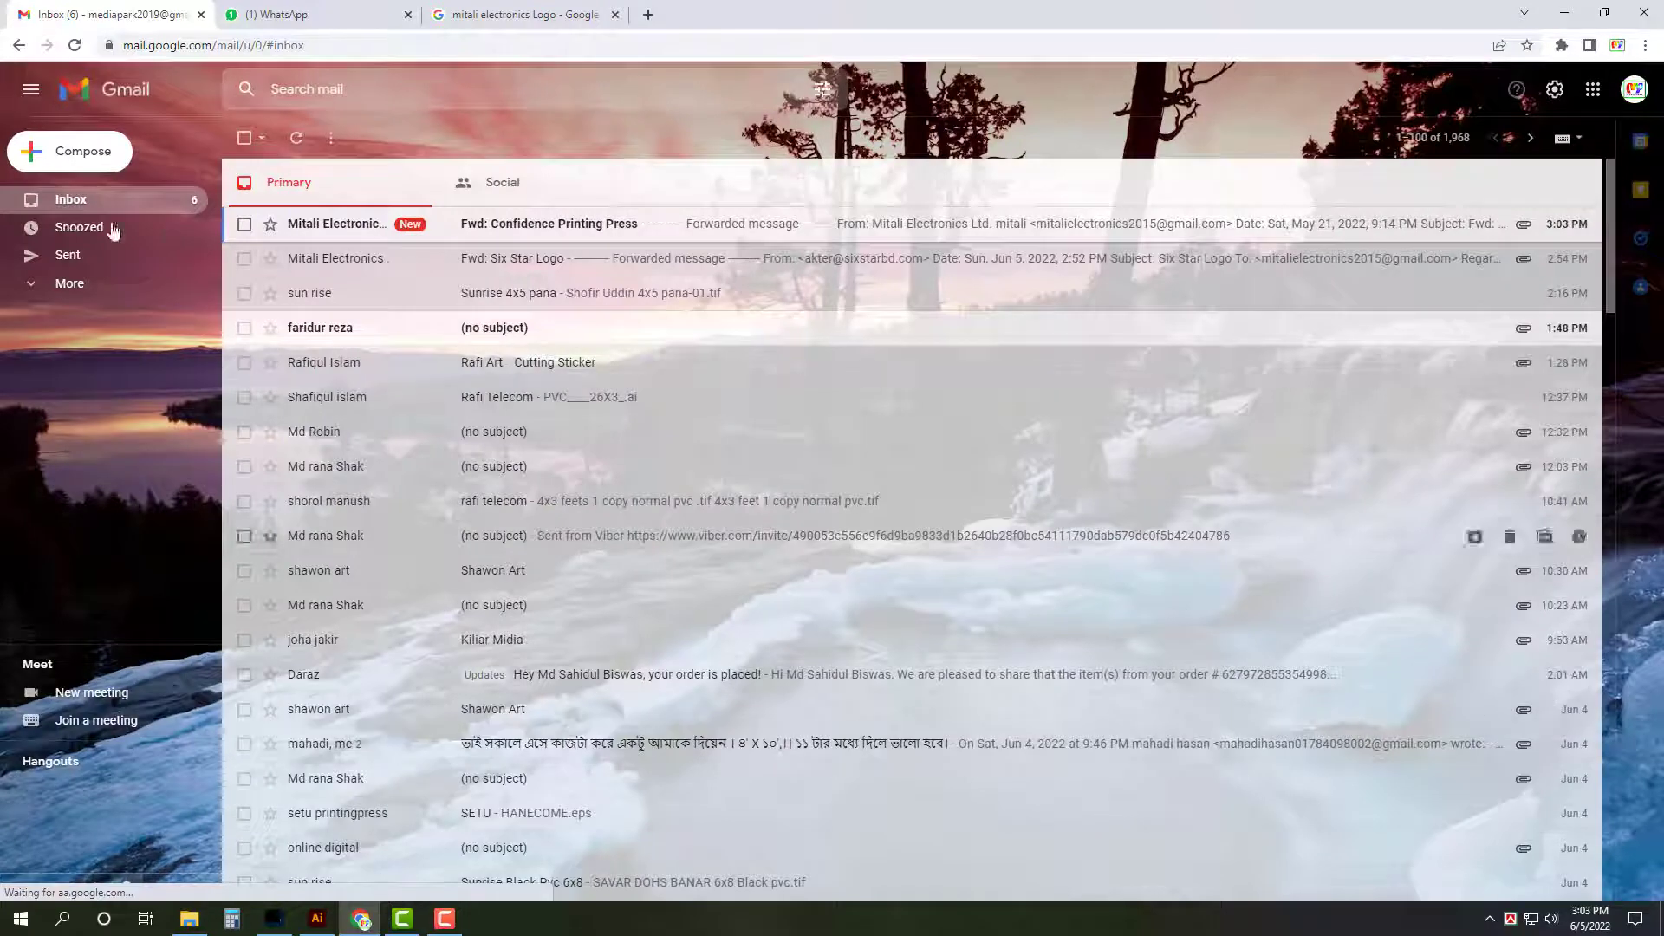
# Step: Download All logo.ai from Fwd: Confidence Printing Press and show it in its folder
pyautogui.click(750, 228)
pyautogui.scroll(-2, 802, 438)
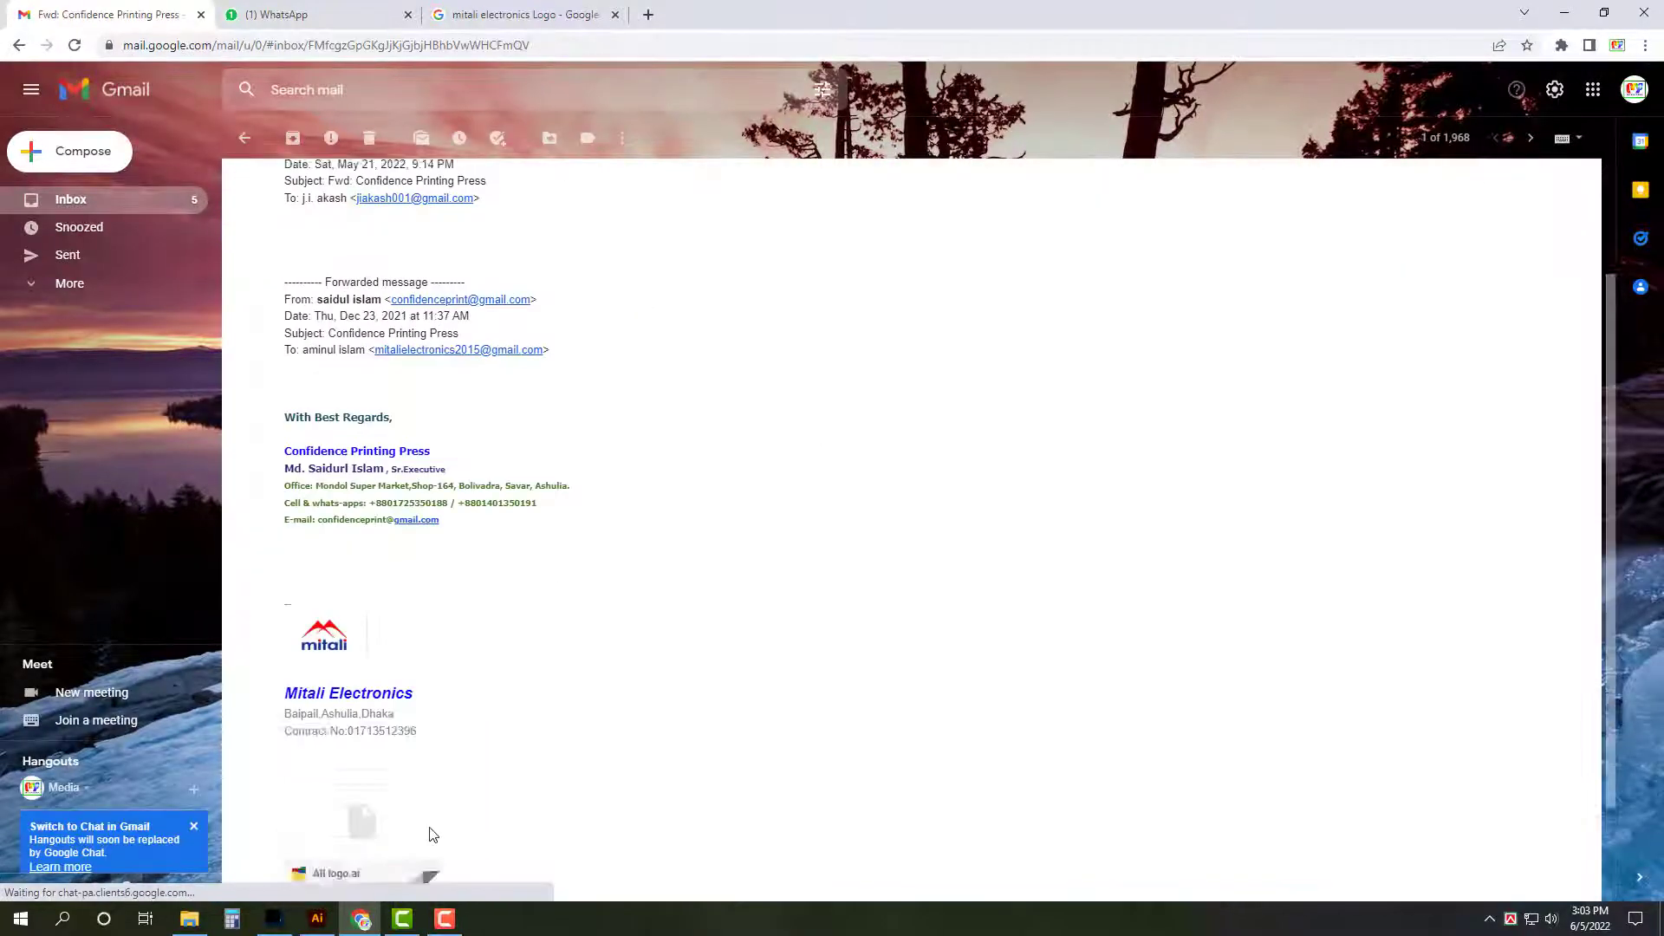
pyautogui.scroll(-2, 433, 780)
pyautogui.moveTo(361, 709)
pyautogui.click(325, 736)
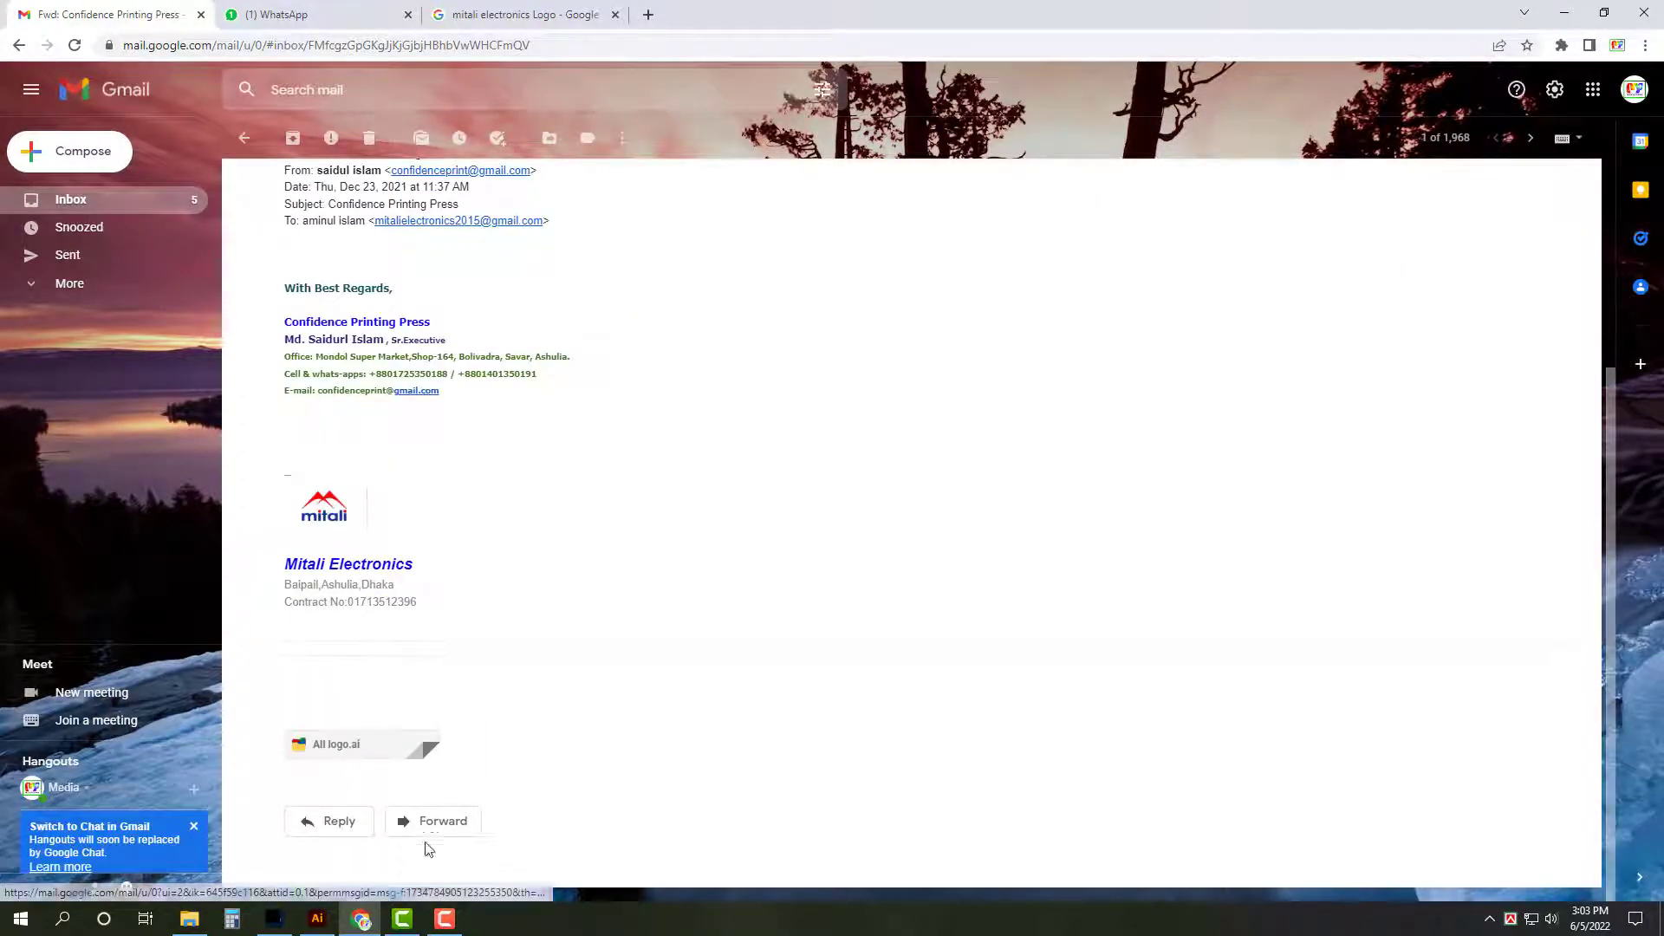
pyautogui.hotkey('ctrl', 'j')
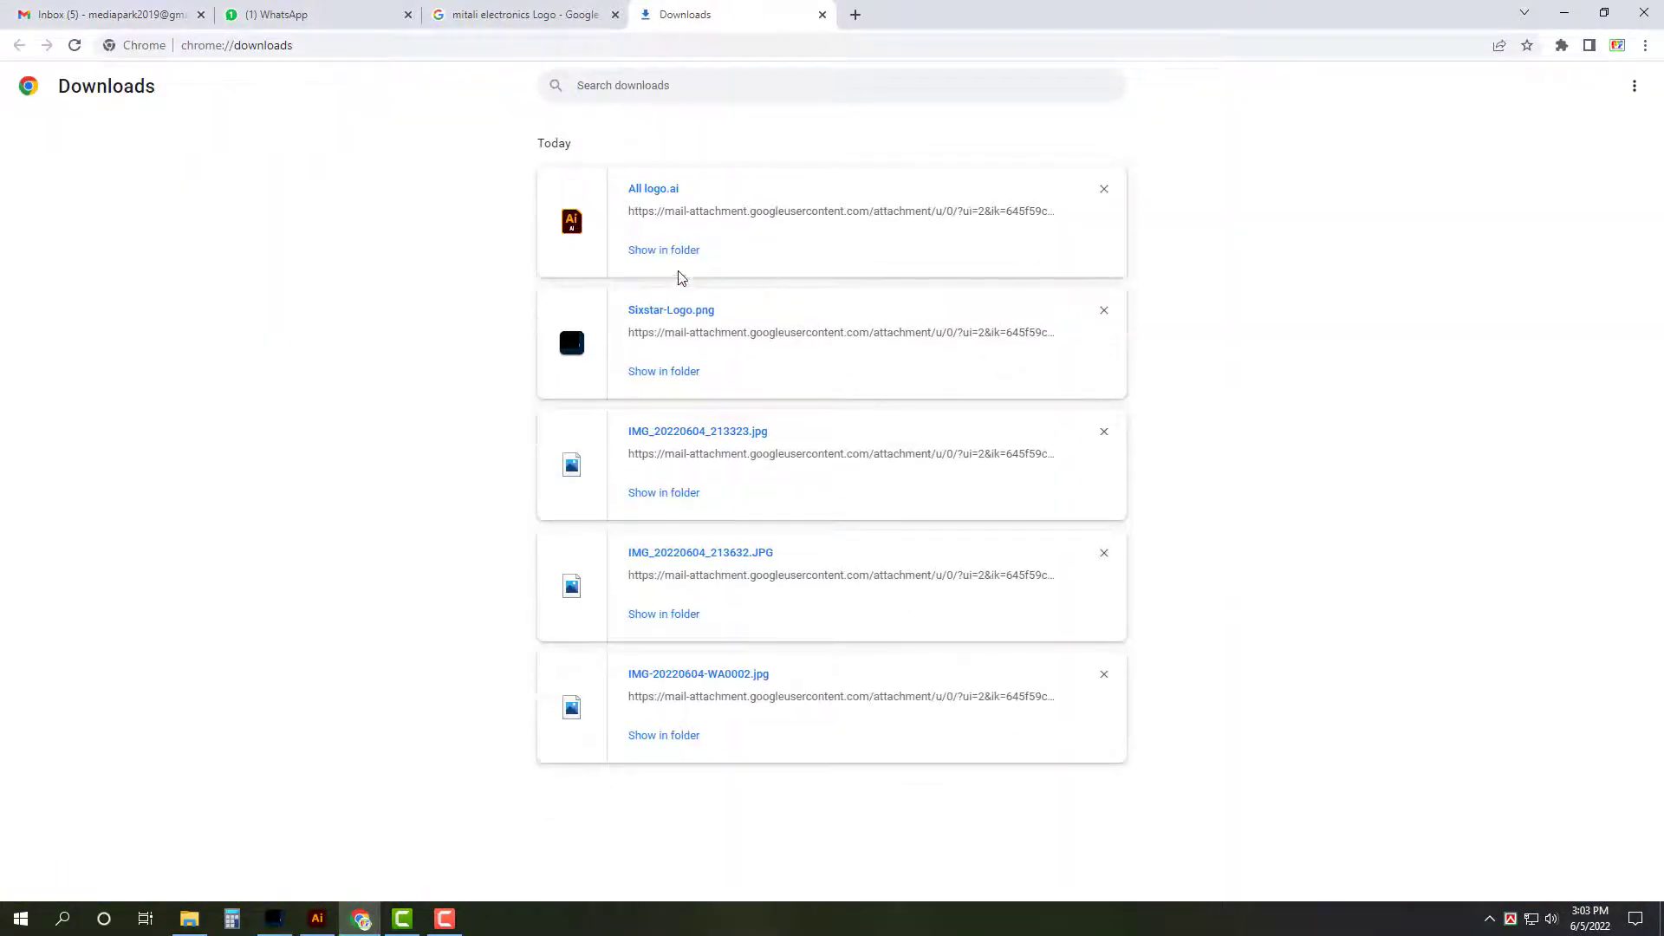
pyautogui.click(672, 250)
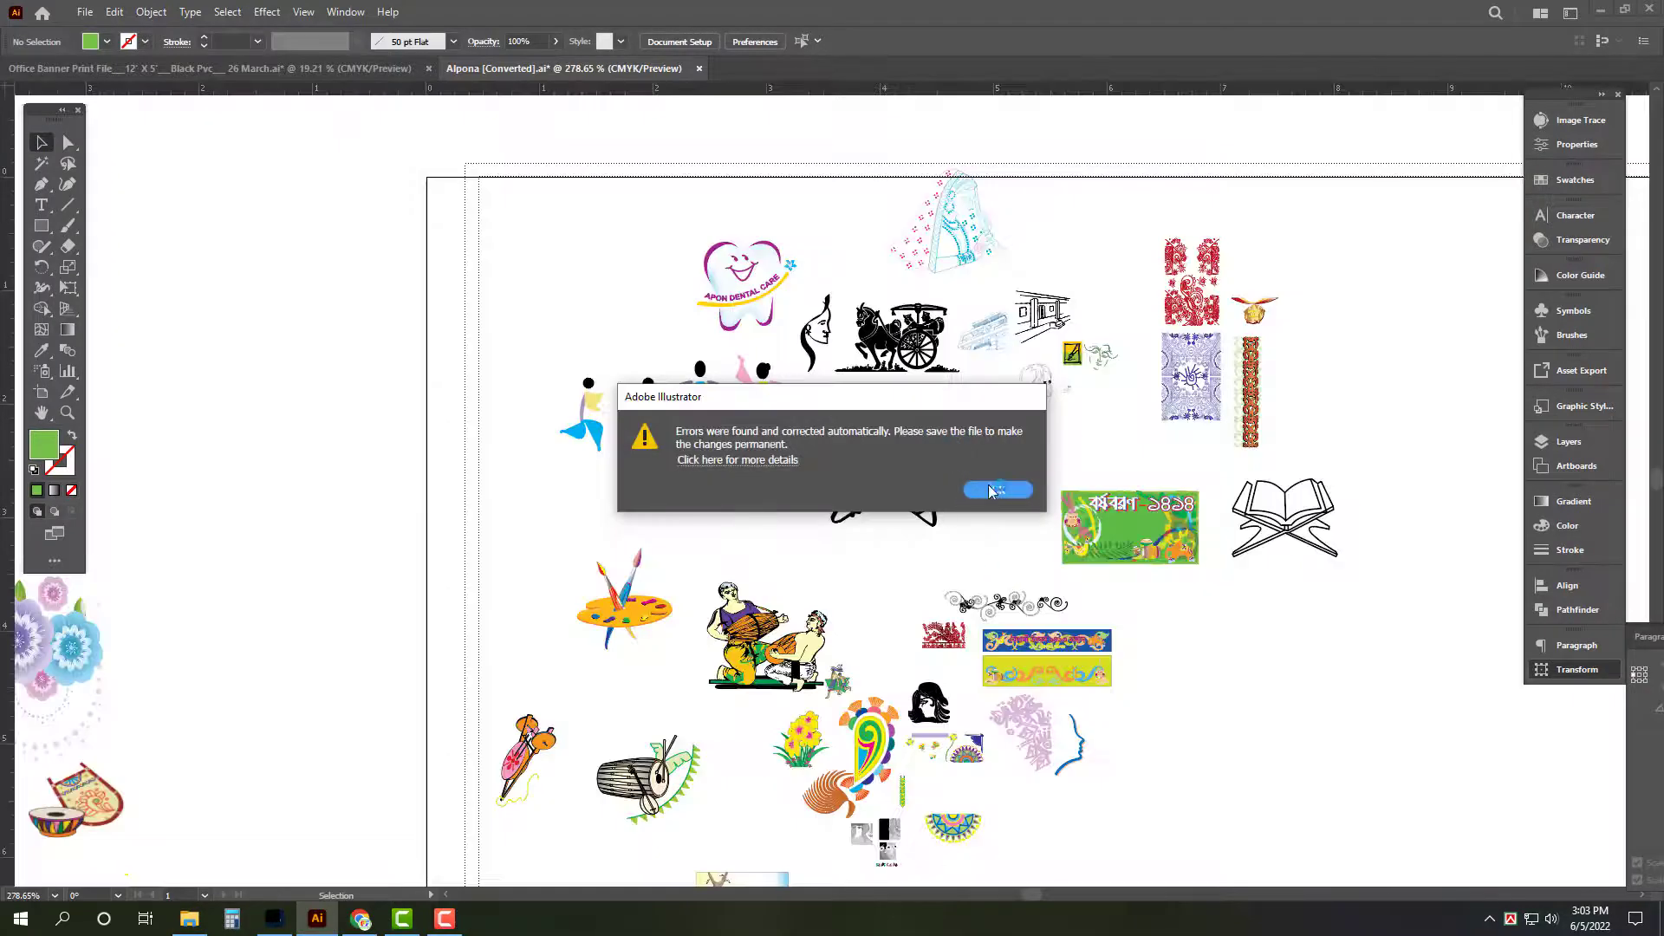
# Step: Paste the mitali logo into Untitled-5 and scale it down proportionally
pyautogui.click(1016, 491)
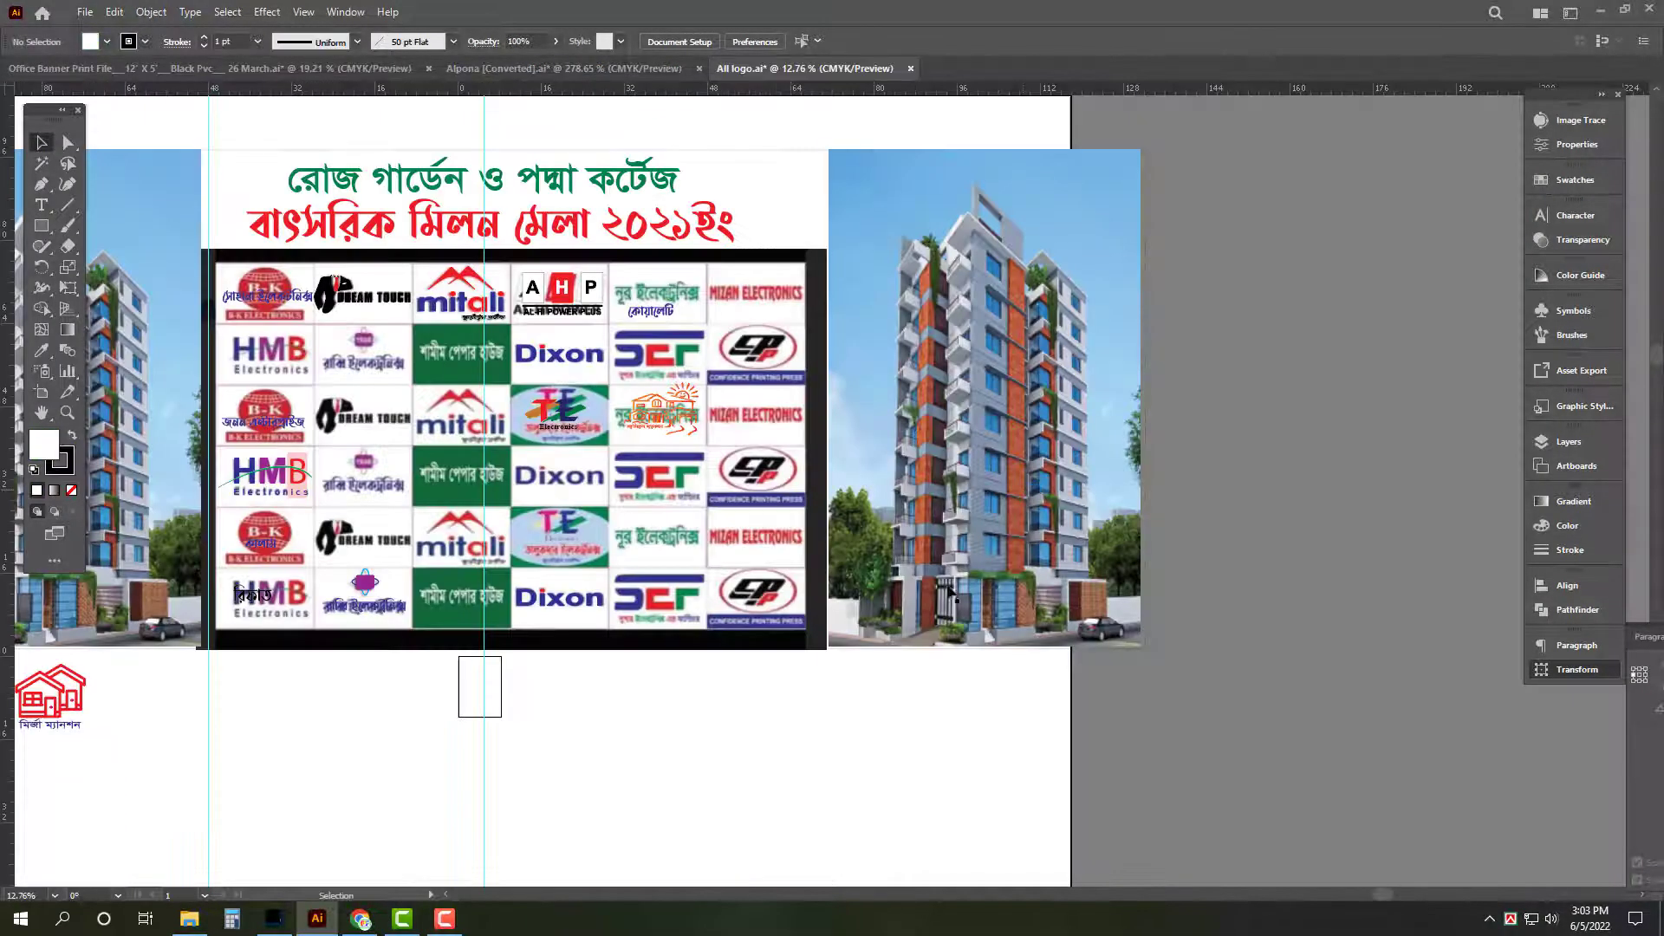
pyautogui.scroll(1, 643, 301)
pyautogui.scroll(2, 625, 258)
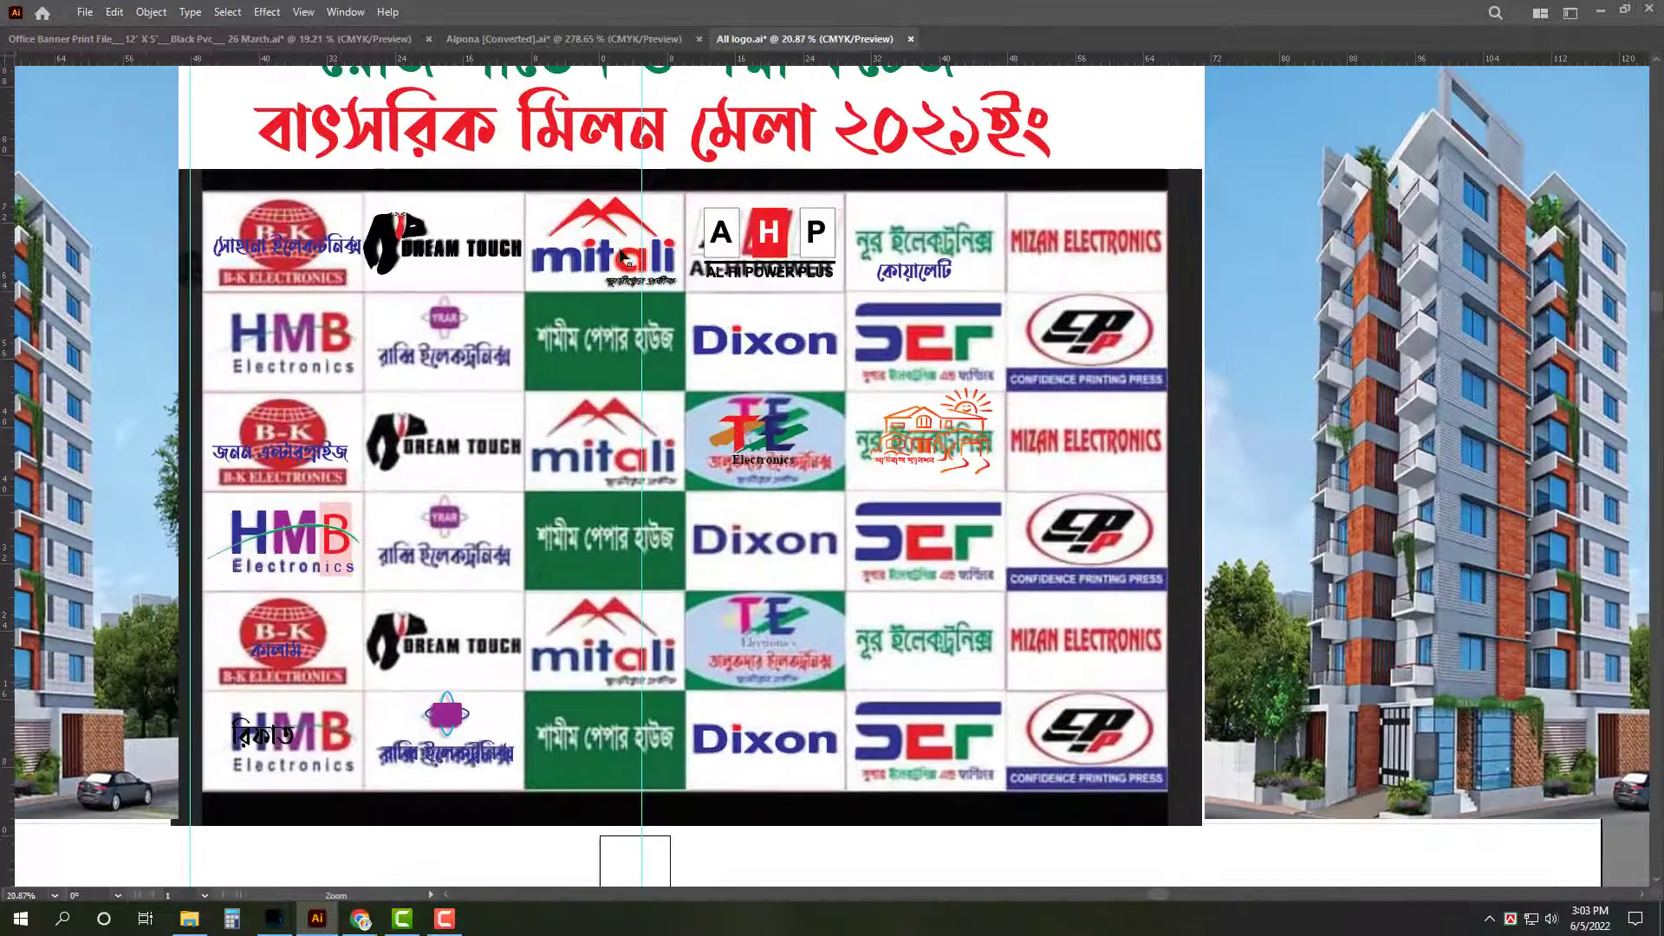
pyautogui.press('a')
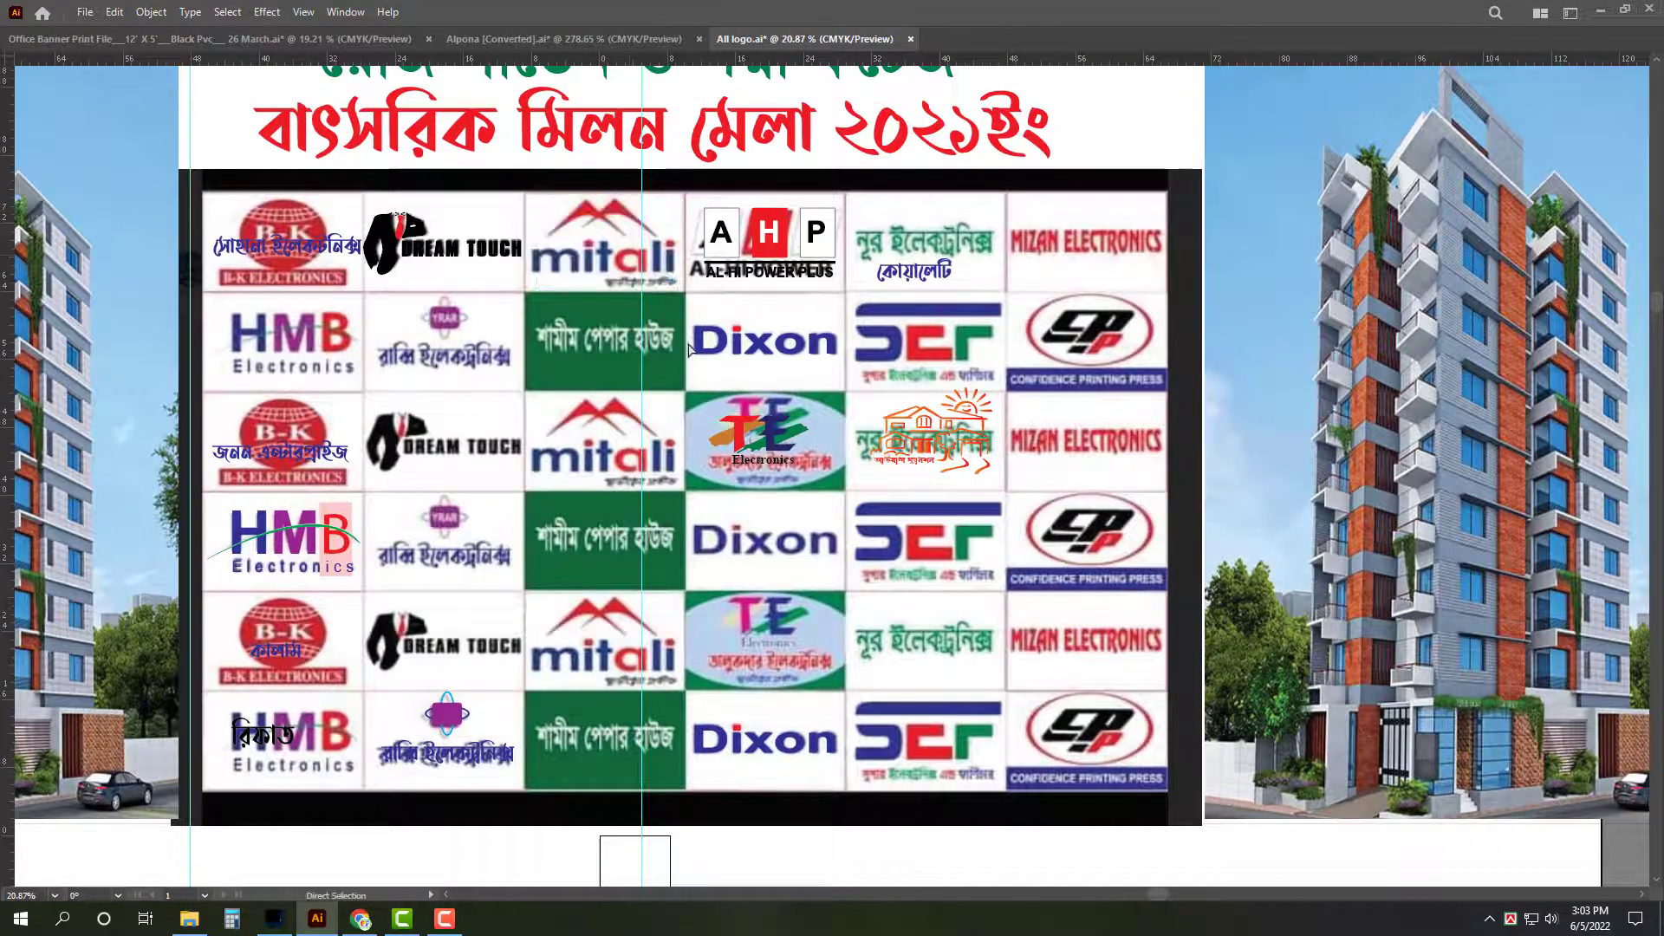
pyautogui.hotkey('ctrl', 'v')
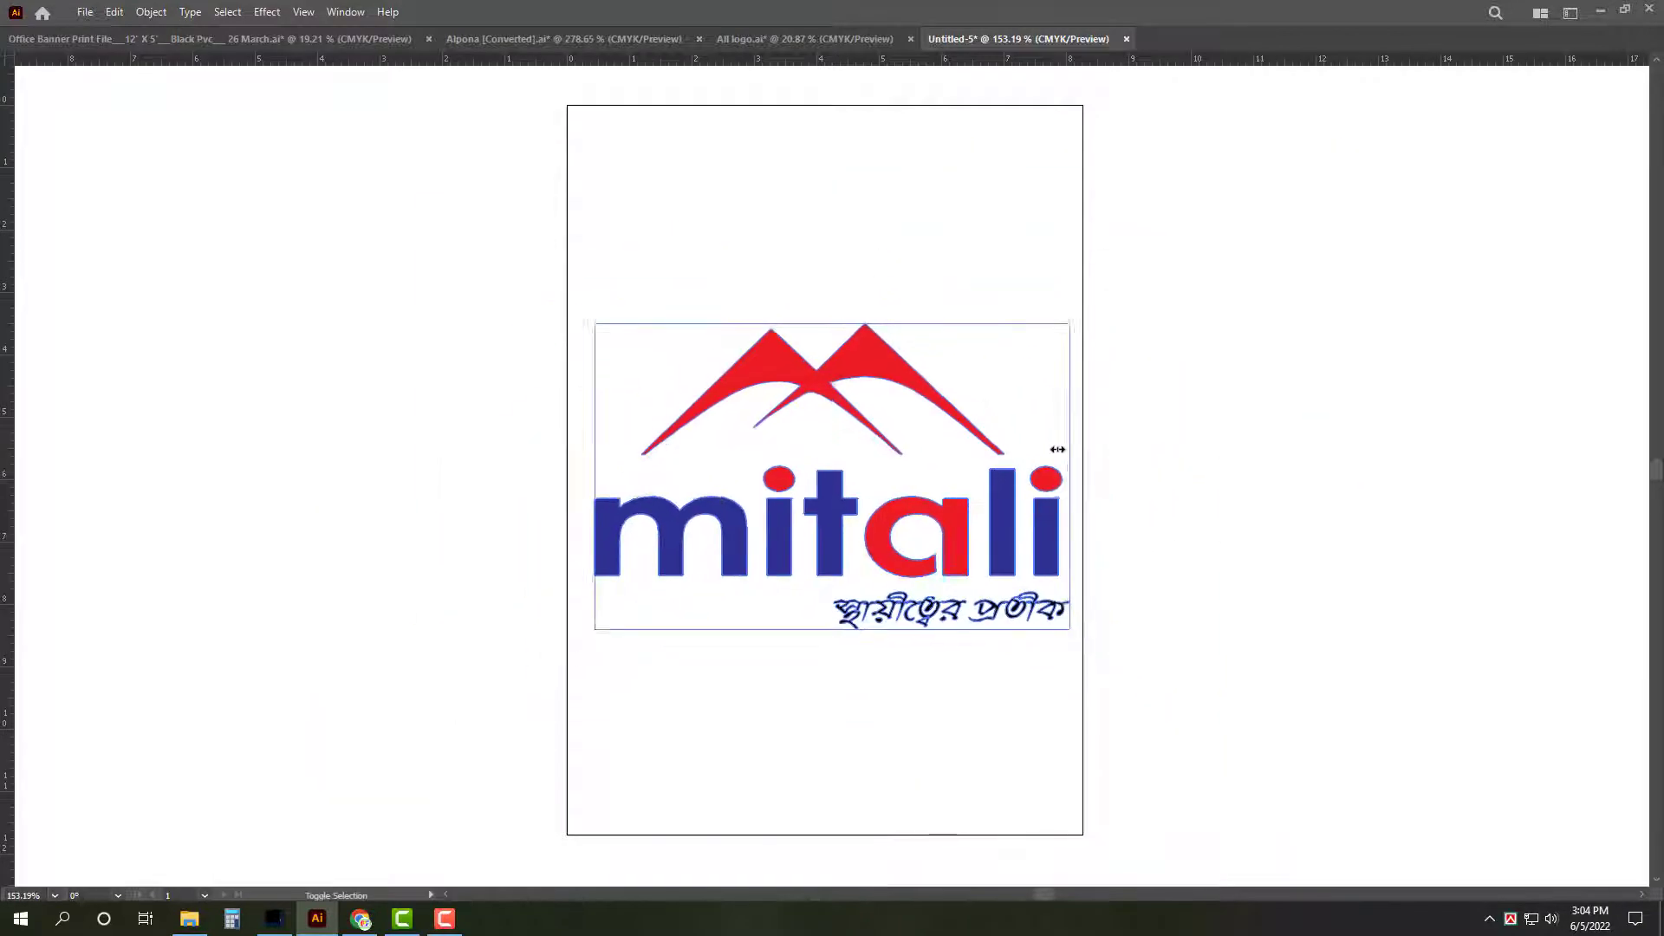
pyautogui.moveTo(1348, 475); pyautogui.dragTo(1053, 476)
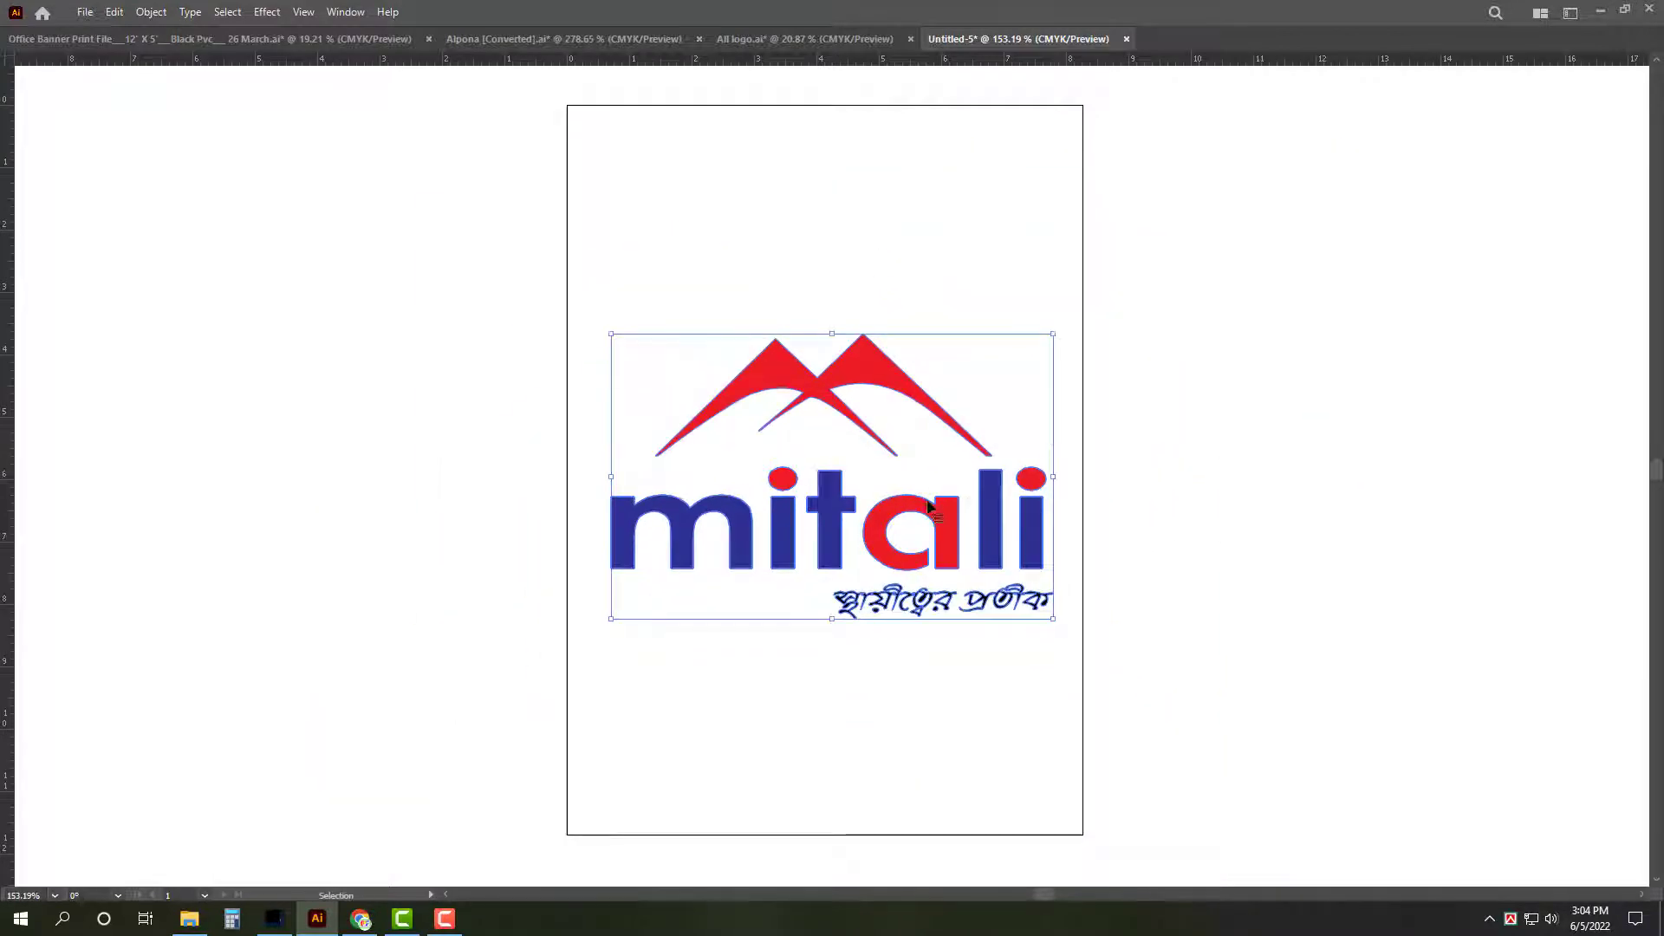
# Step: Select everything on the Untitled-5 artboard and cut the mitali logo, leaving it empty
pyautogui.click(855, 39)
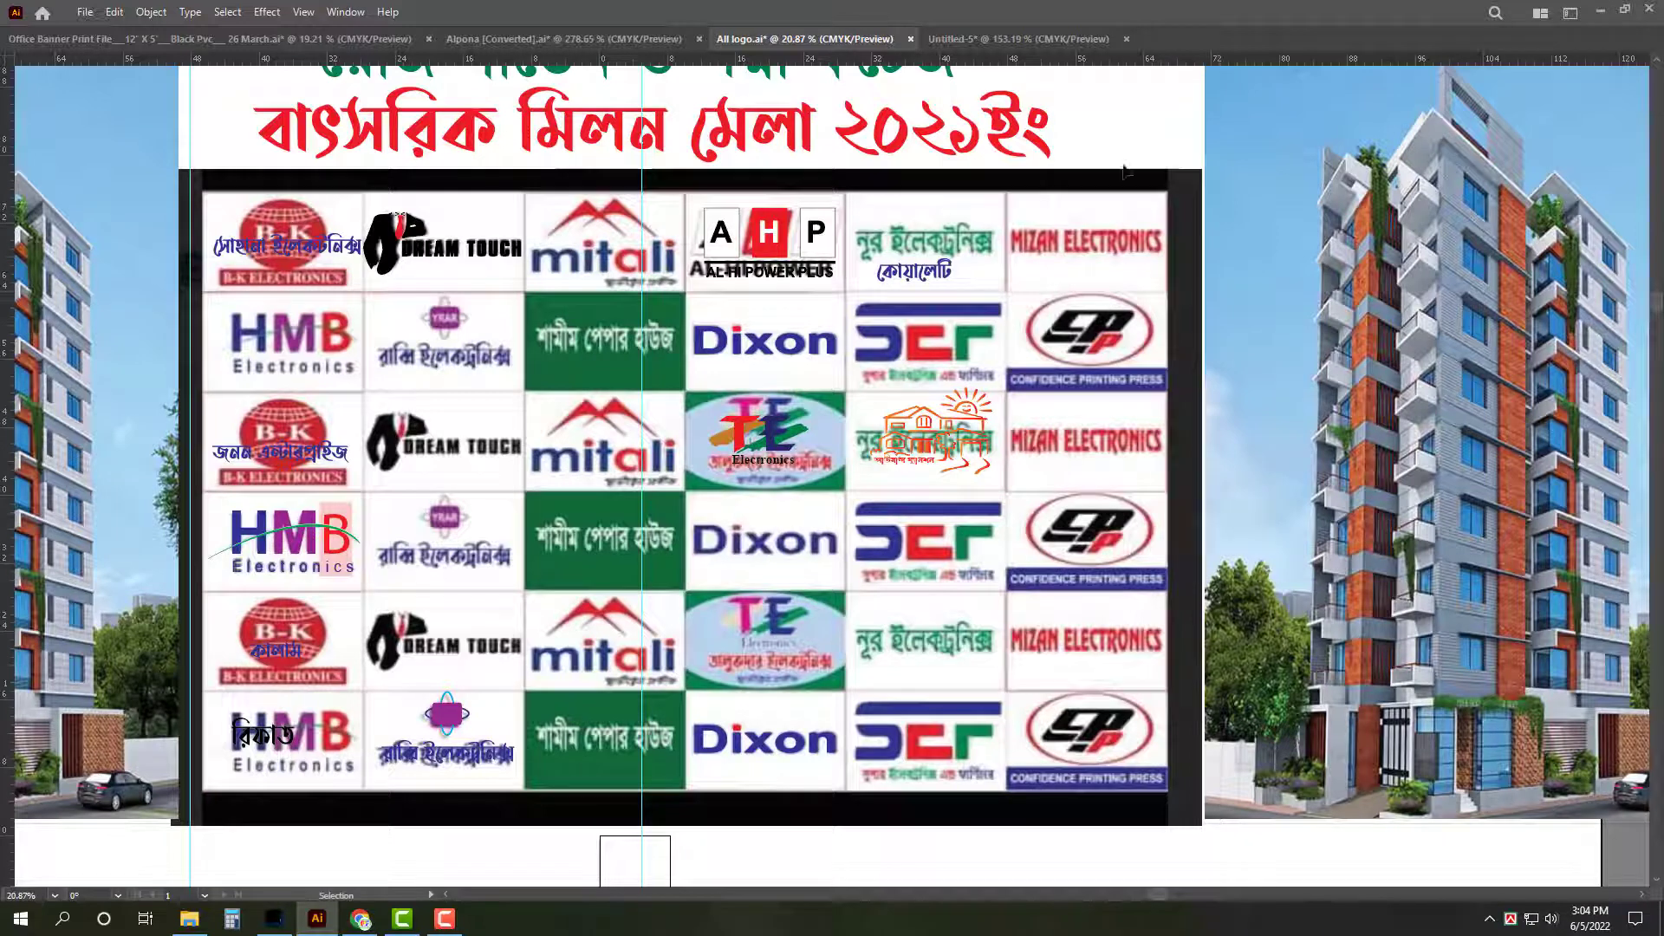
pyautogui.click(997, 39)
pyautogui.click(595, 592)
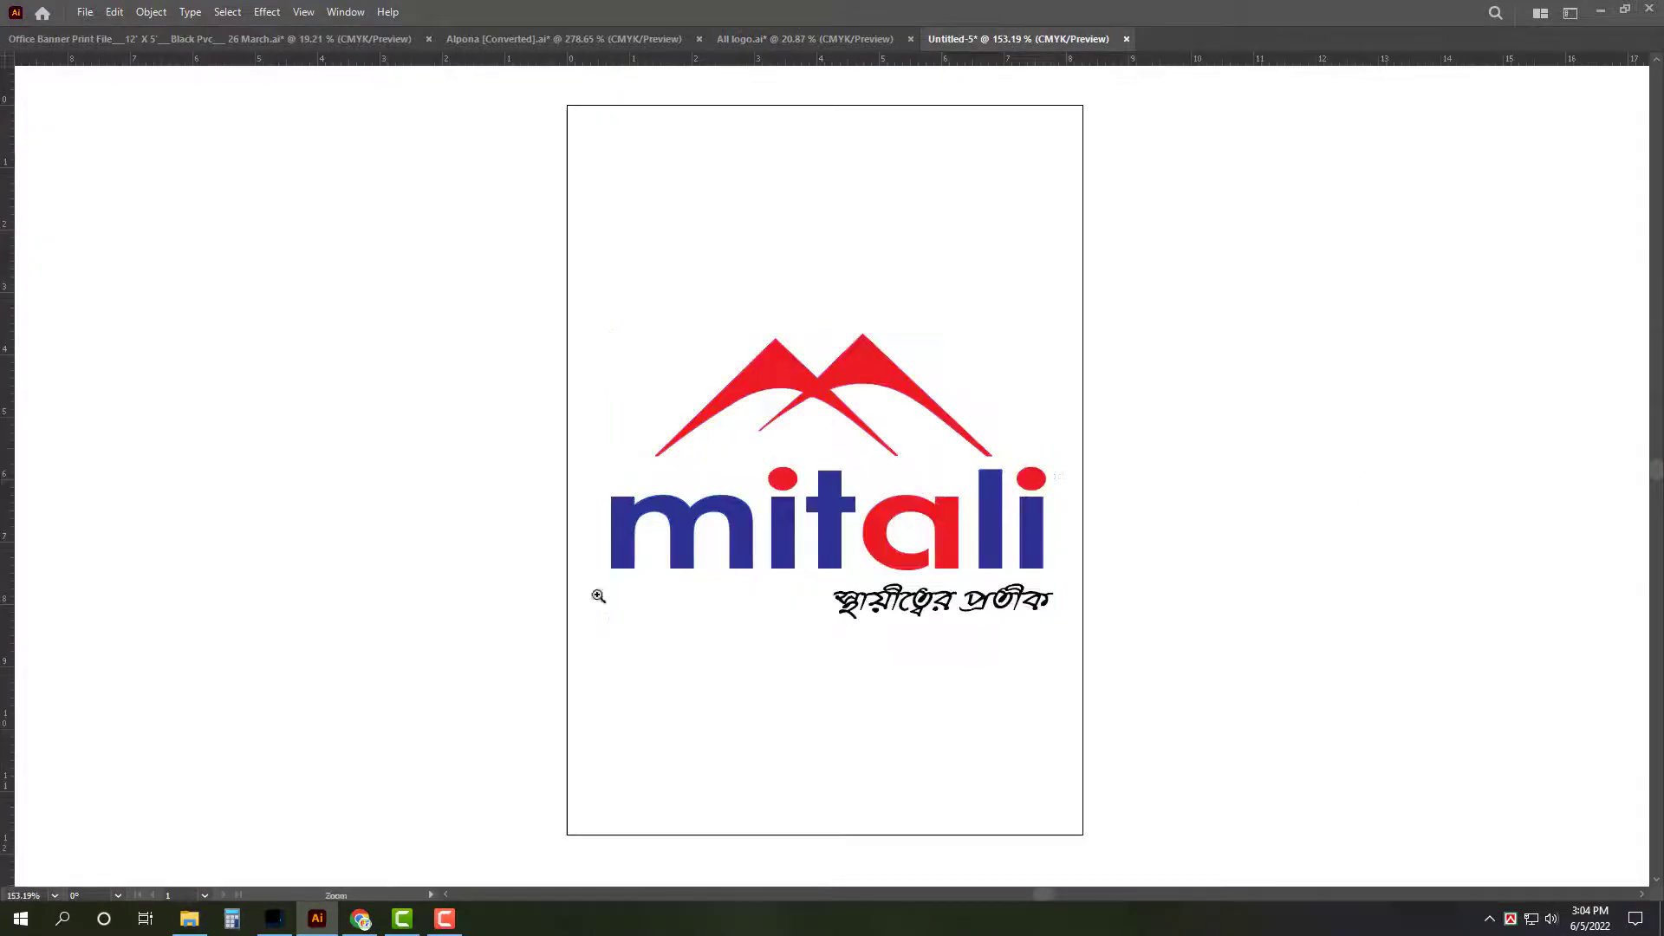
pyautogui.keyDown('alt'); pyautogui.scroll(-5, 802, 463); pyautogui.keyUp('alt')
pyautogui.moveTo(802, 462); pyautogui.dragTo(796, 305)
pyautogui.press('Tab')
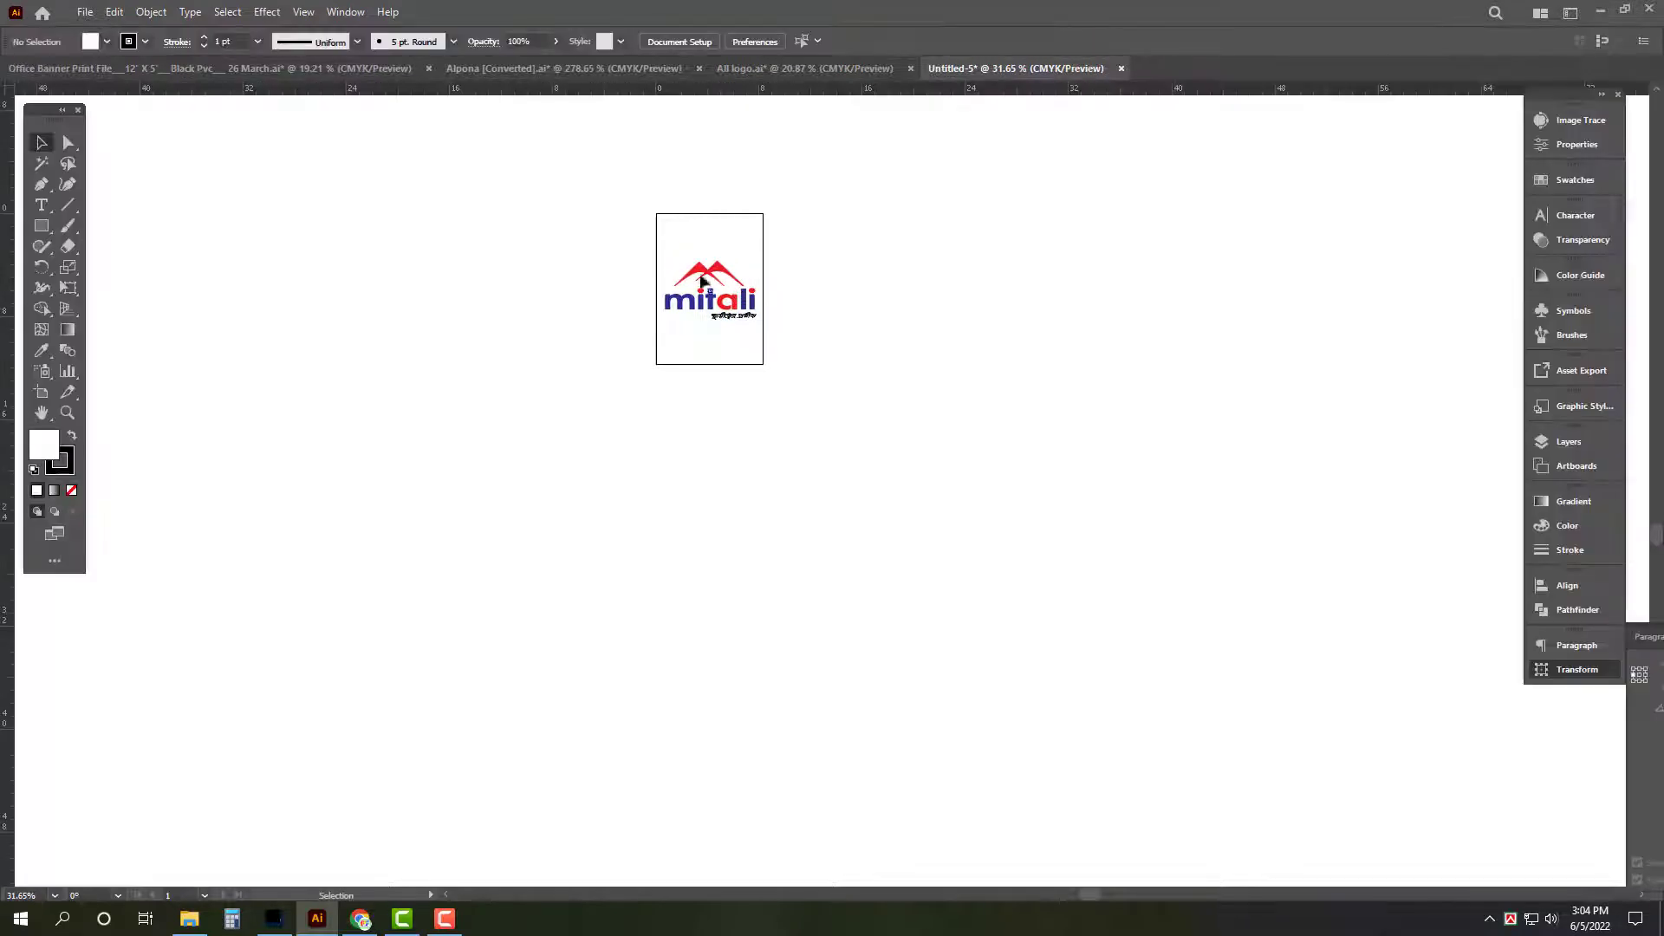
pyautogui.hotkey('ctrl', 'a')
pyautogui.press('Delete')
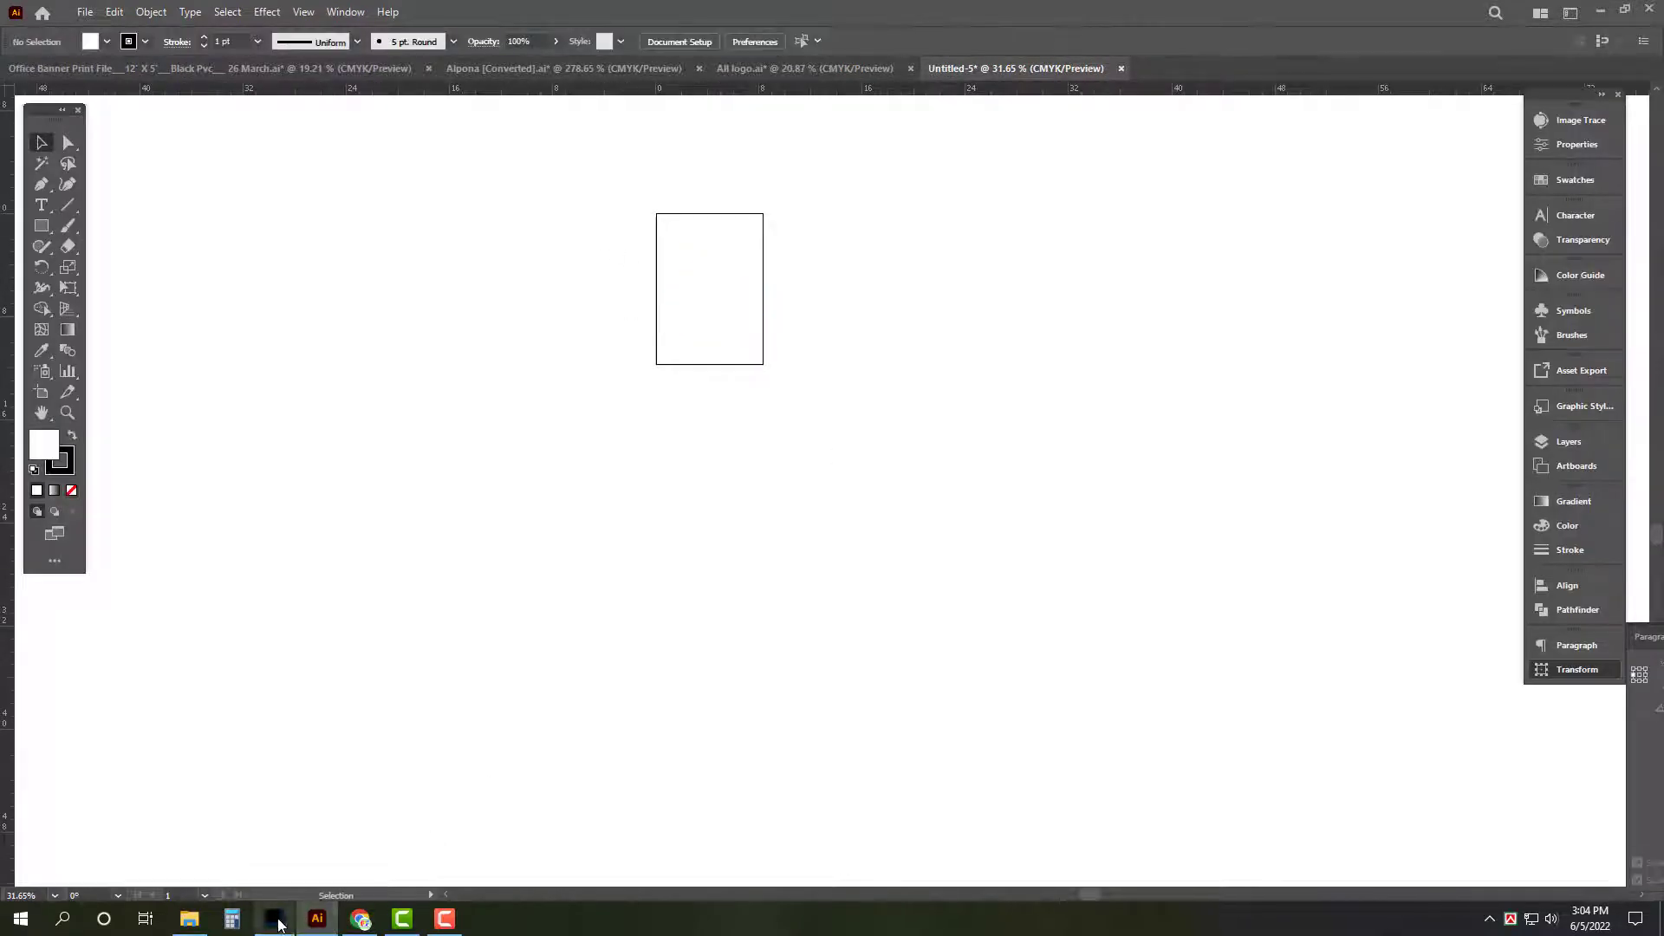
pyautogui.click(274, 919)
# Step: Enlarge the Photoshop canvas to a width of 72 inches
pyautogui.click(98, 10)
pyautogui.moveTo(111, 29)
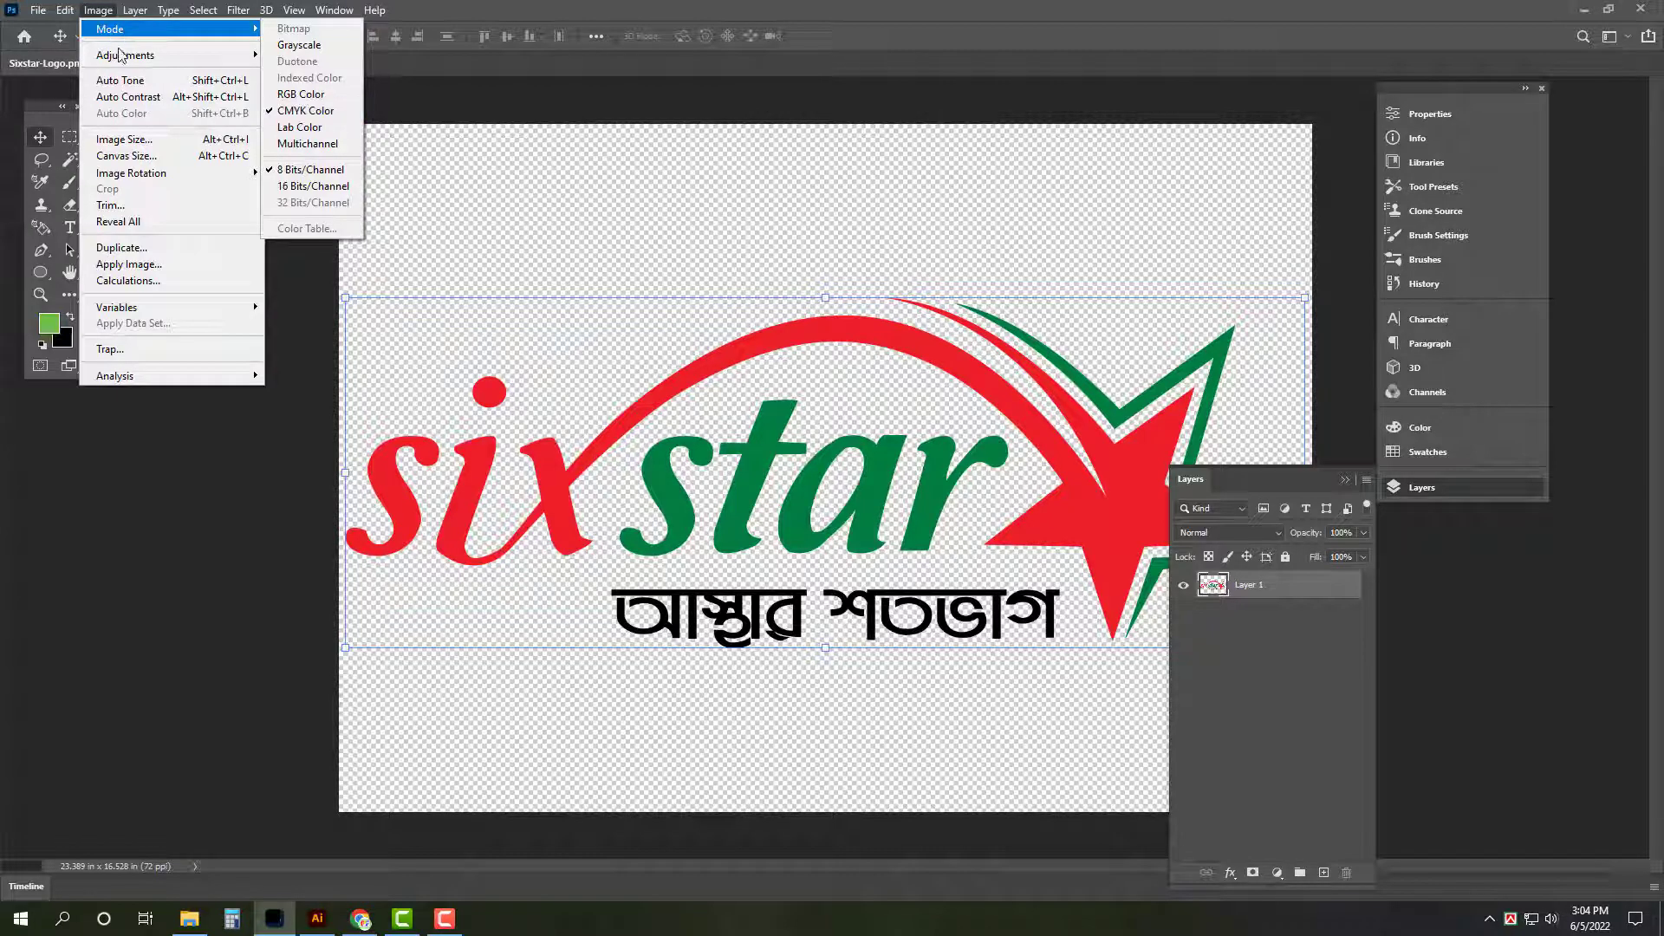
pyautogui.click(163, 156)
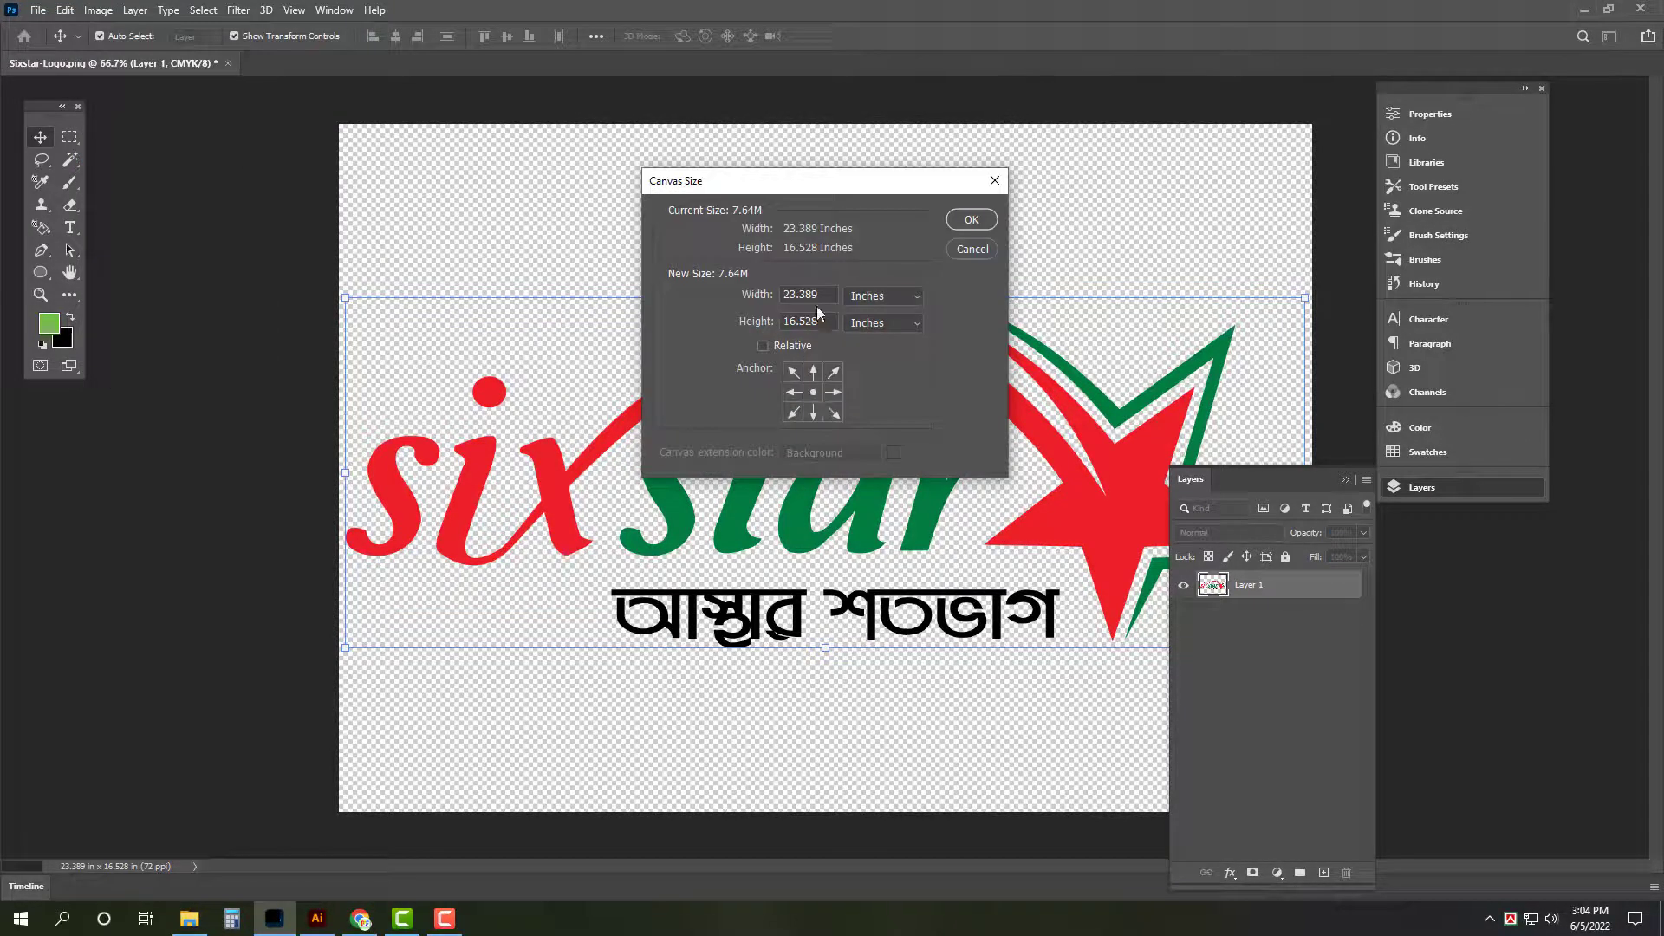
pyautogui.write('72')
pyautogui.press('Tab')
pyautogui.press('Return')
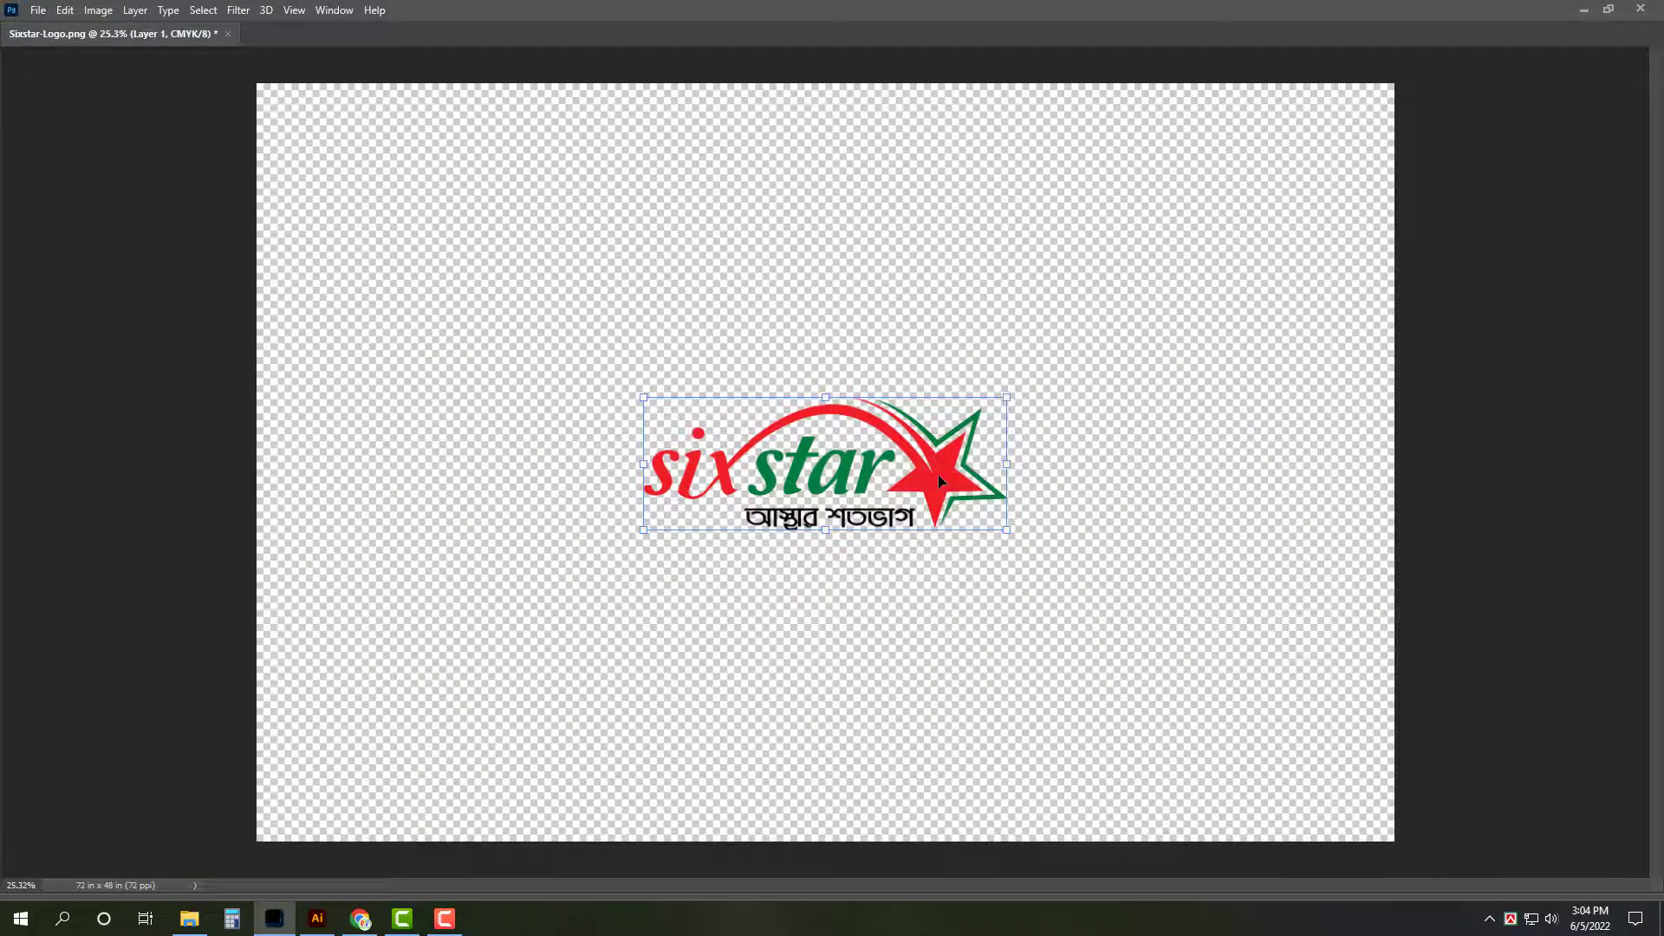
# Step: Move the sixstar logo top-left and paste the mitali logo to its right
pyautogui.moveTo(938, 475)
pyautogui.mouseDown()
pyautogui.moveTo(534, 189)
pyautogui.moveTo(584, 201)
pyautogui.mouseUp()
pyautogui.hotkey('ctrl', 'v')
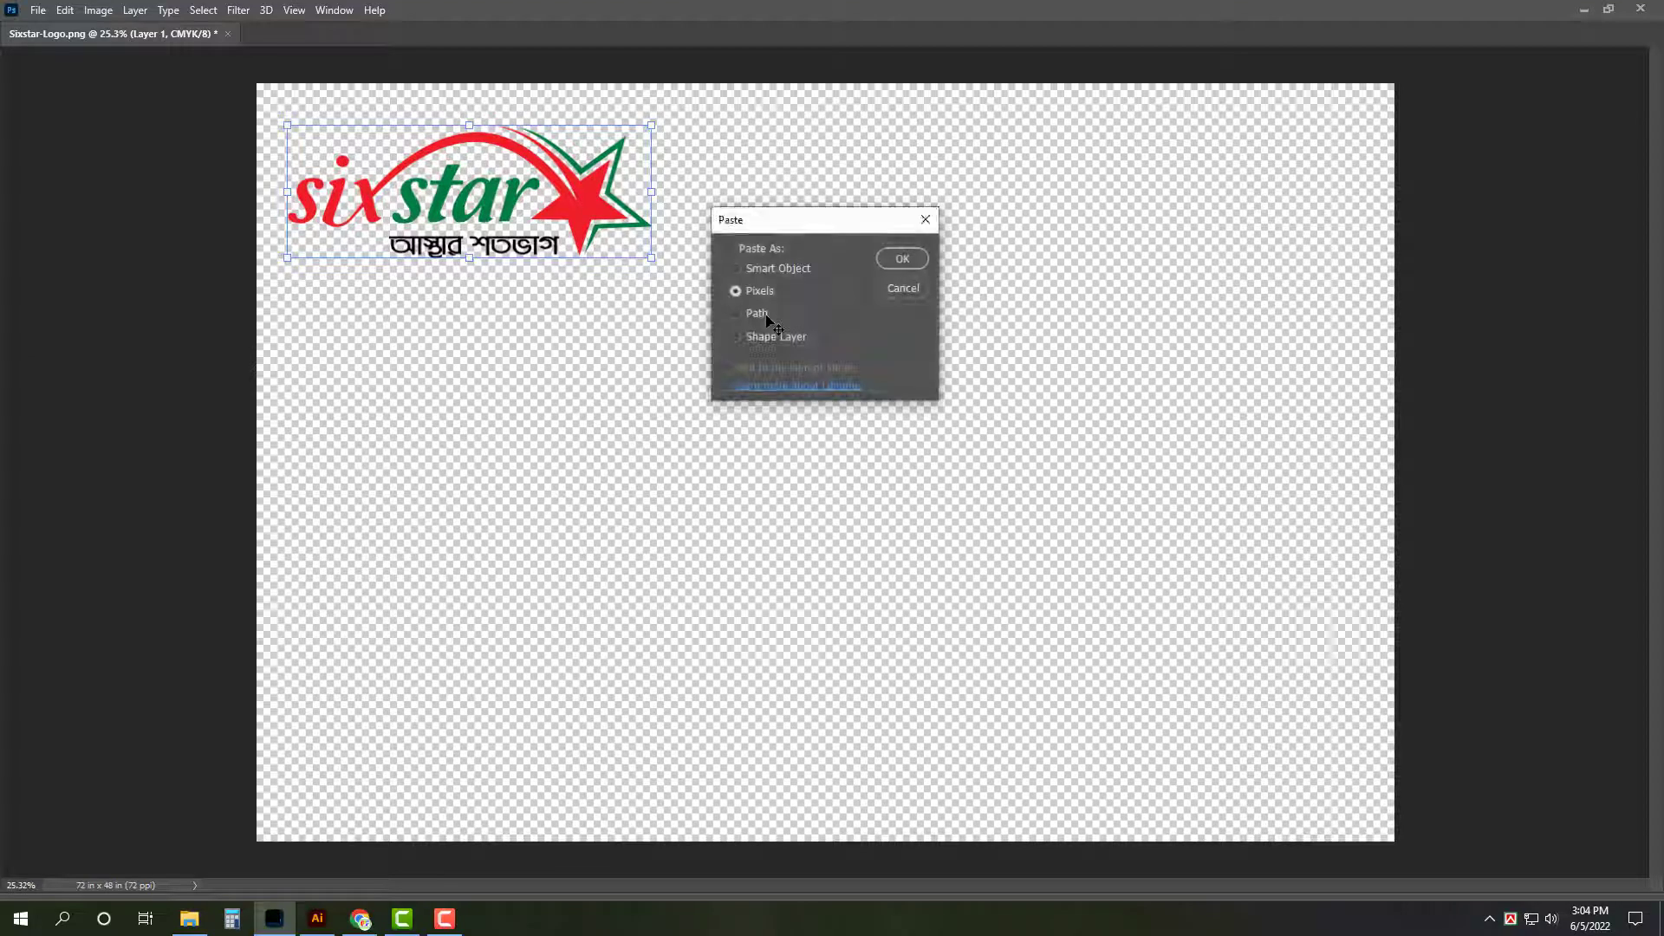
pyautogui.press('Return')
pyautogui.moveTo(906, 462); pyautogui.dragTo(598, 167)
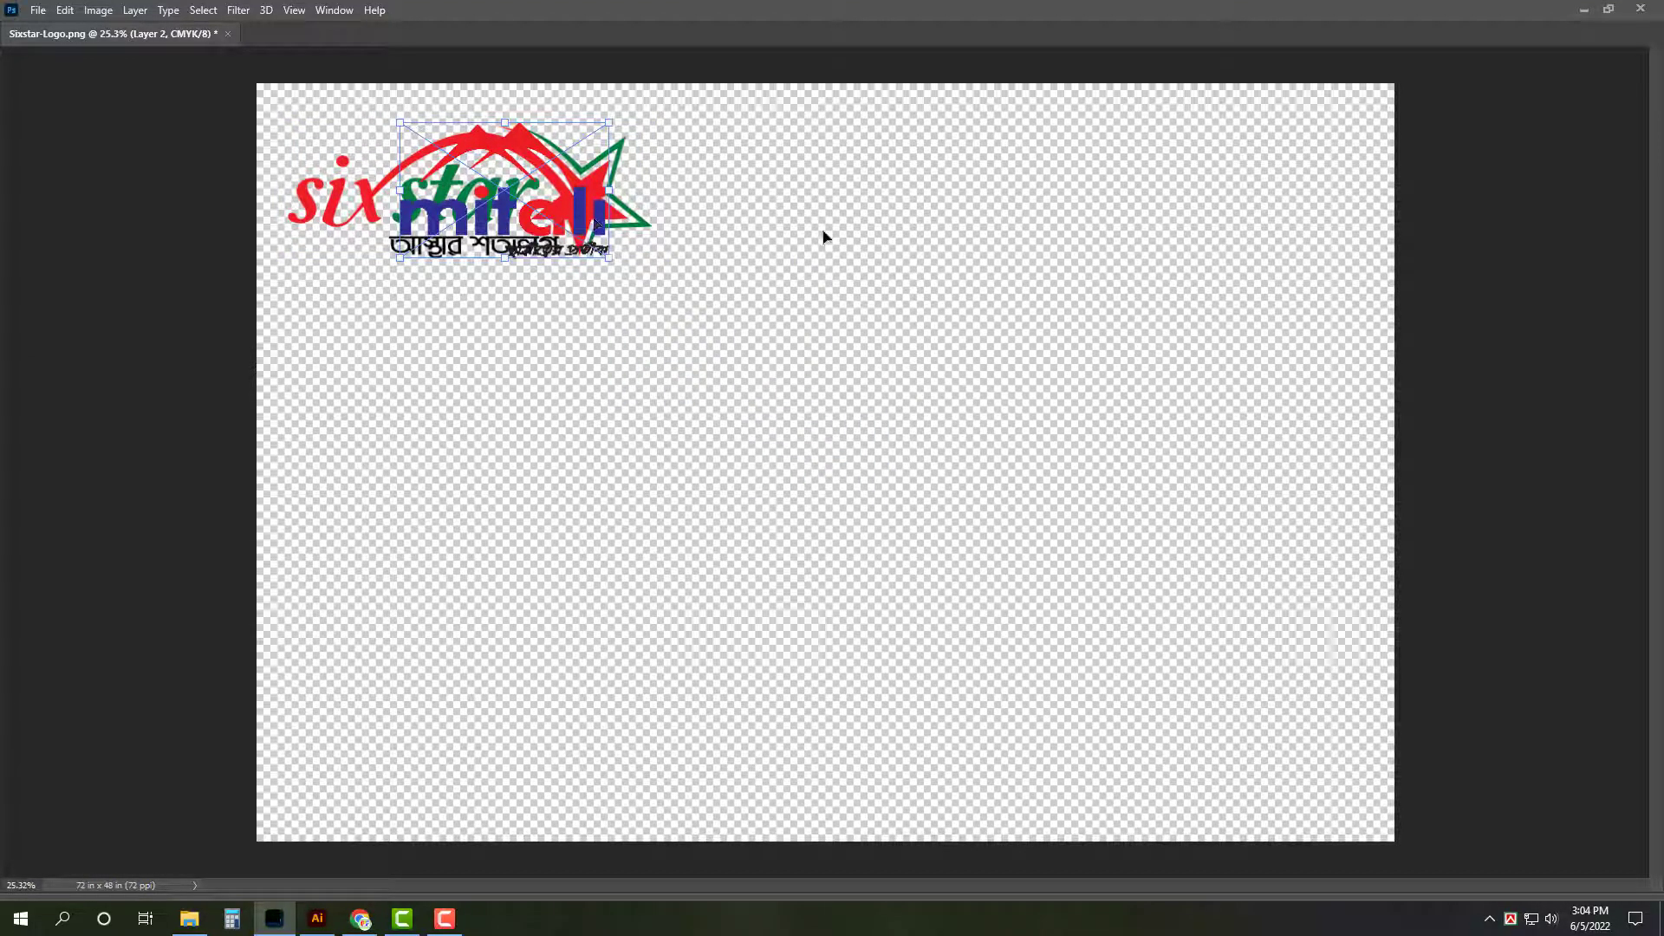
pyautogui.moveTo(589, 232); pyautogui.dragTo(1038, 232)
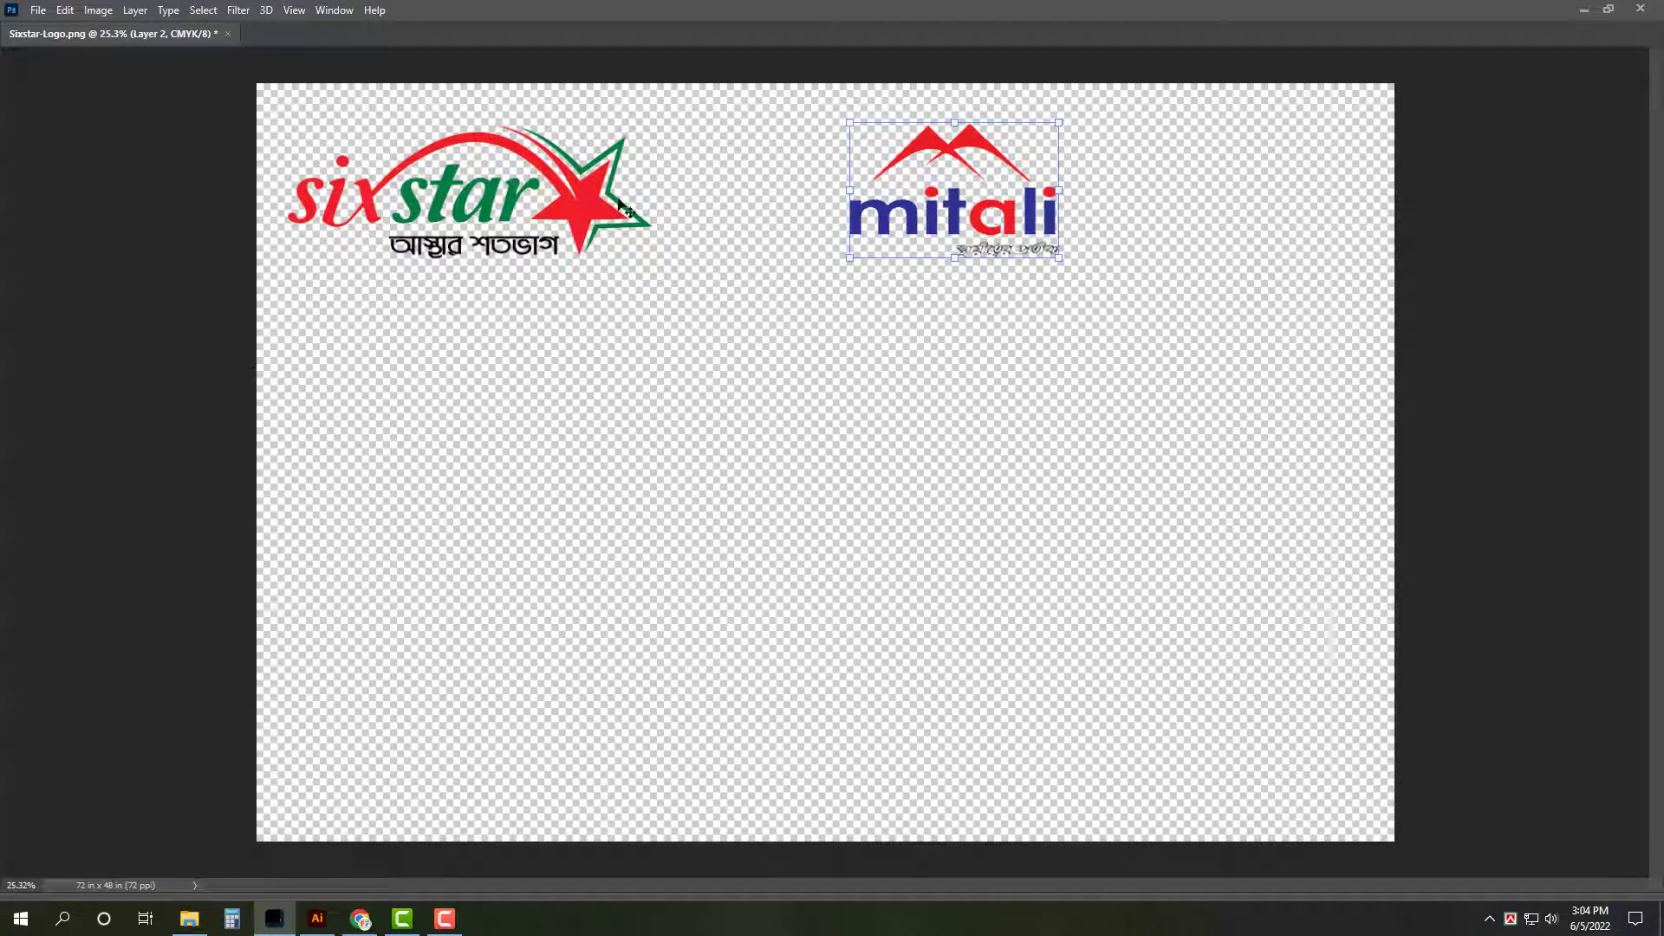
# Step: Enlarge both logos together, nudge them down, and zoom in on them
pyautogui.keyDown('shift'); pyautogui.click(576, 222); pyautogui.keyUp('shift')
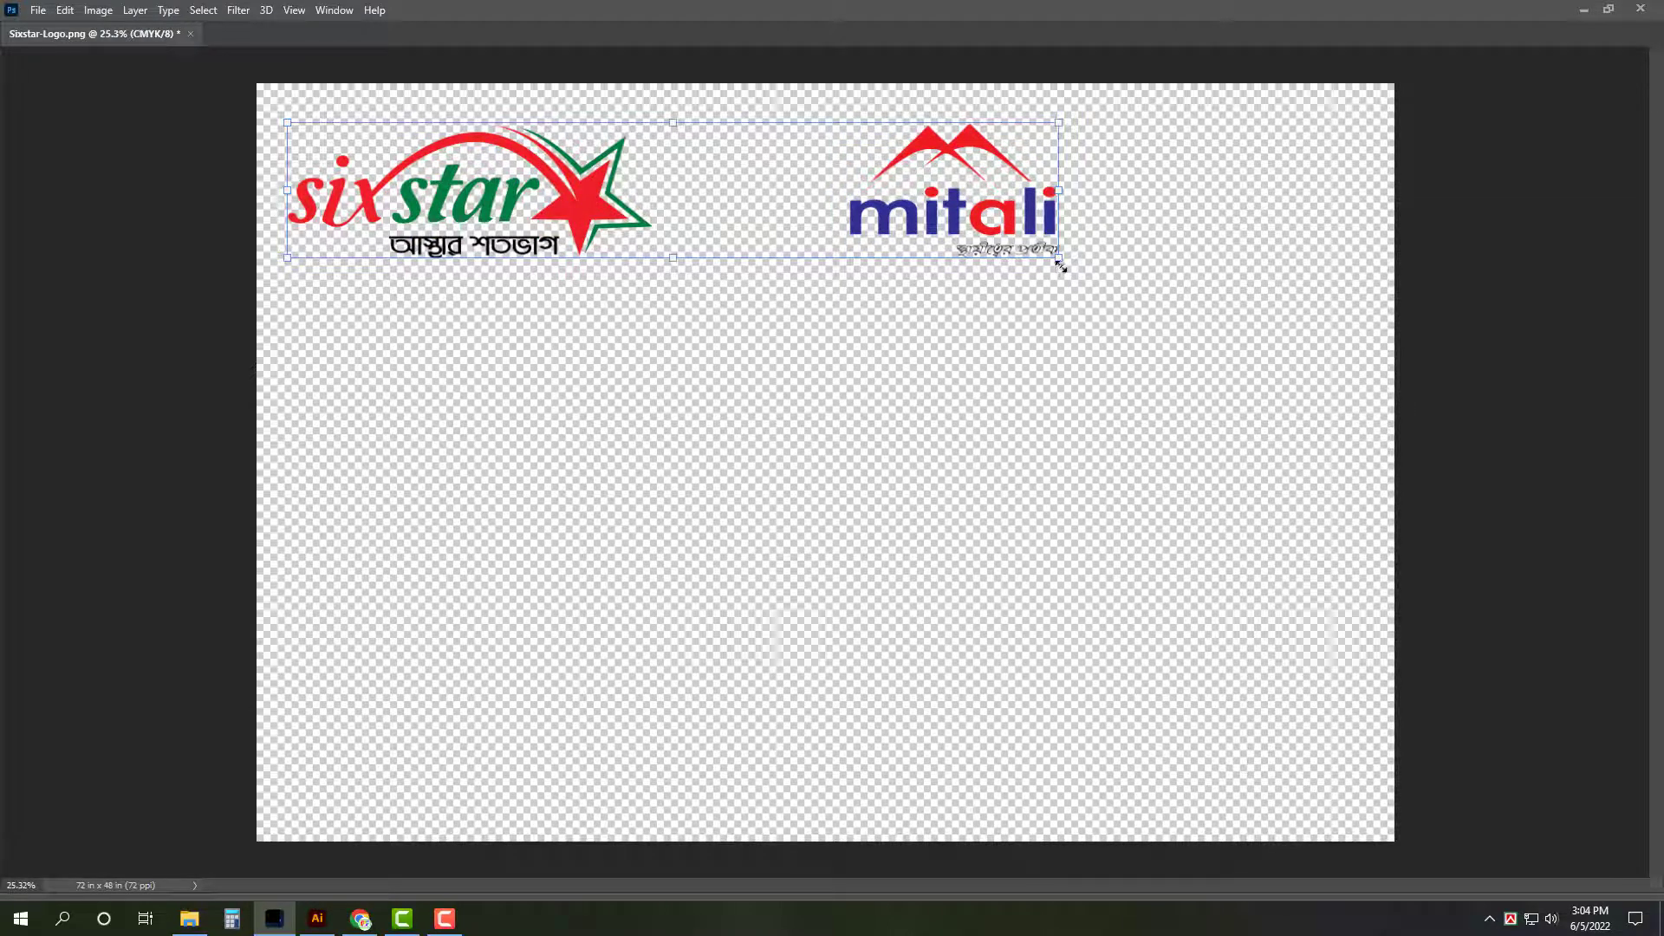
pyautogui.moveTo(1059, 265); pyautogui.dragTo(1313, 305)
pyautogui.moveTo(1251, 260); pyautogui.dragTo(1255, 282)
pyautogui.hotkey('ctrl', 'space')
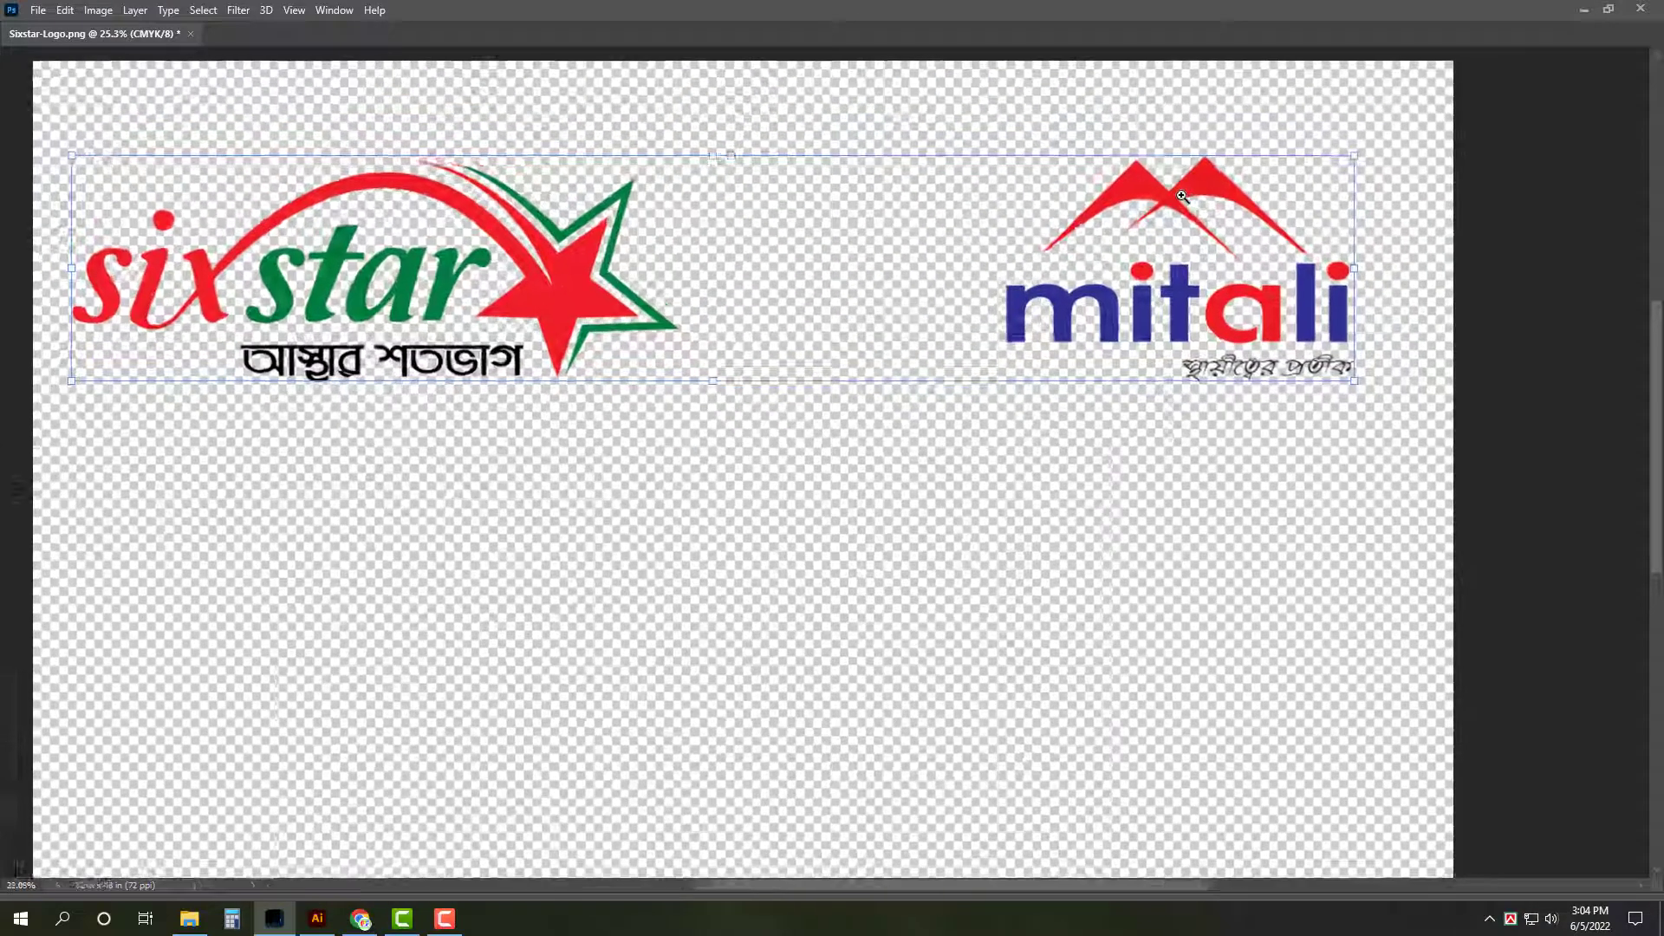
pyautogui.moveTo(1156, 175); pyautogui.dragTo(1398, 297)
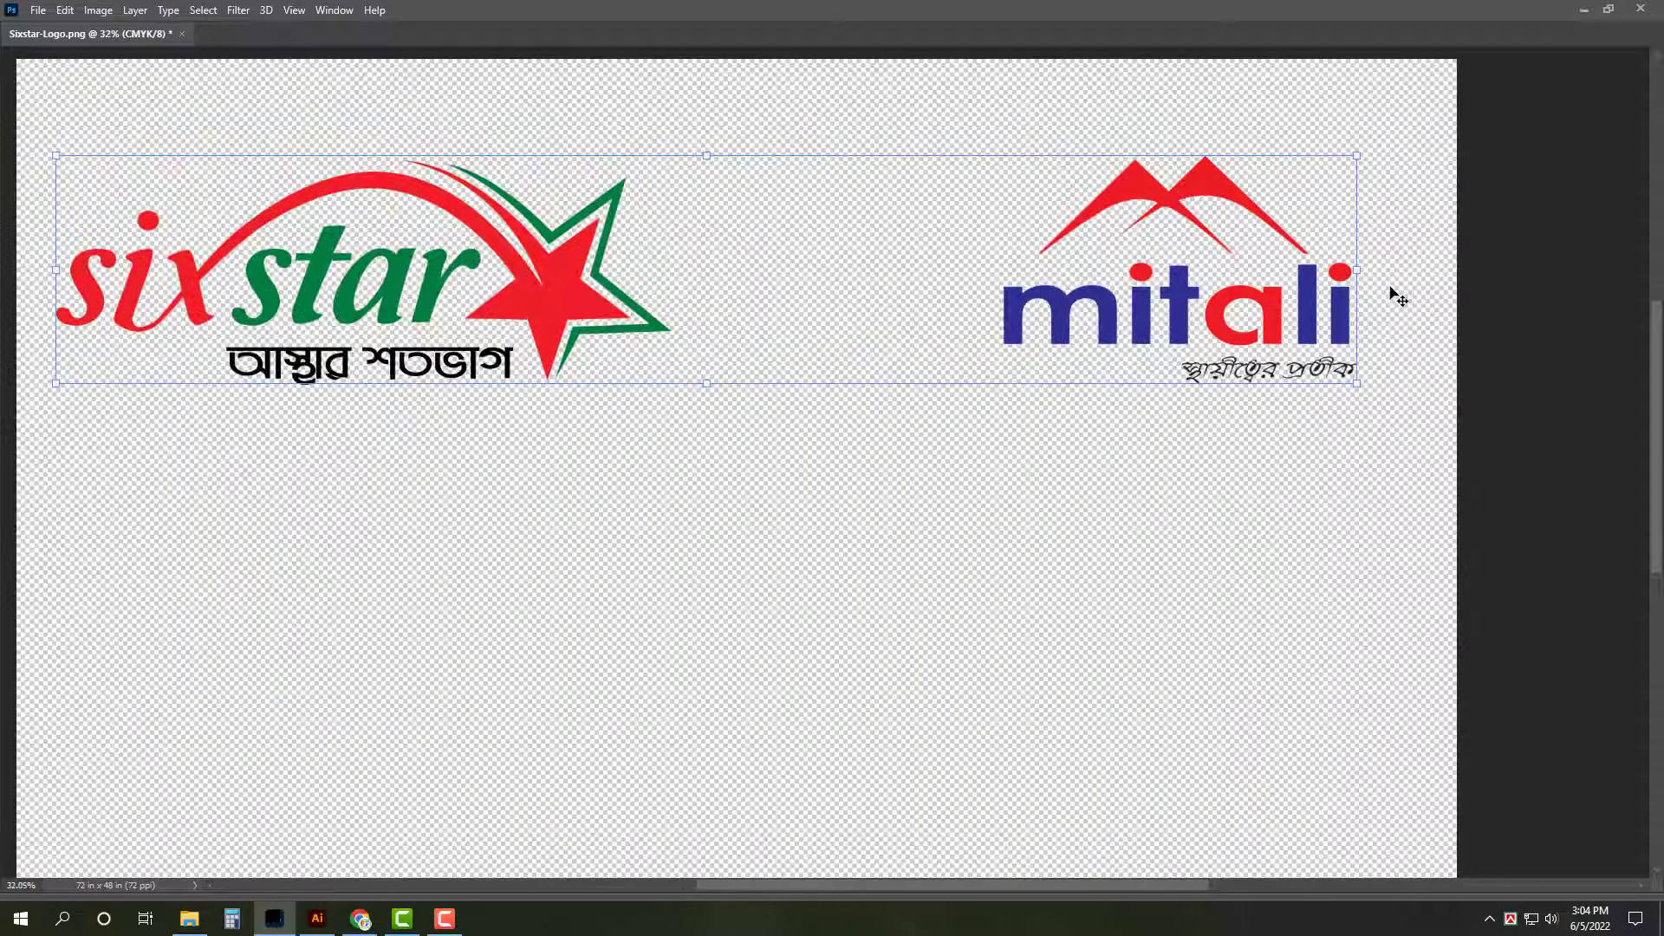
pyautogui.click(1051, 384)
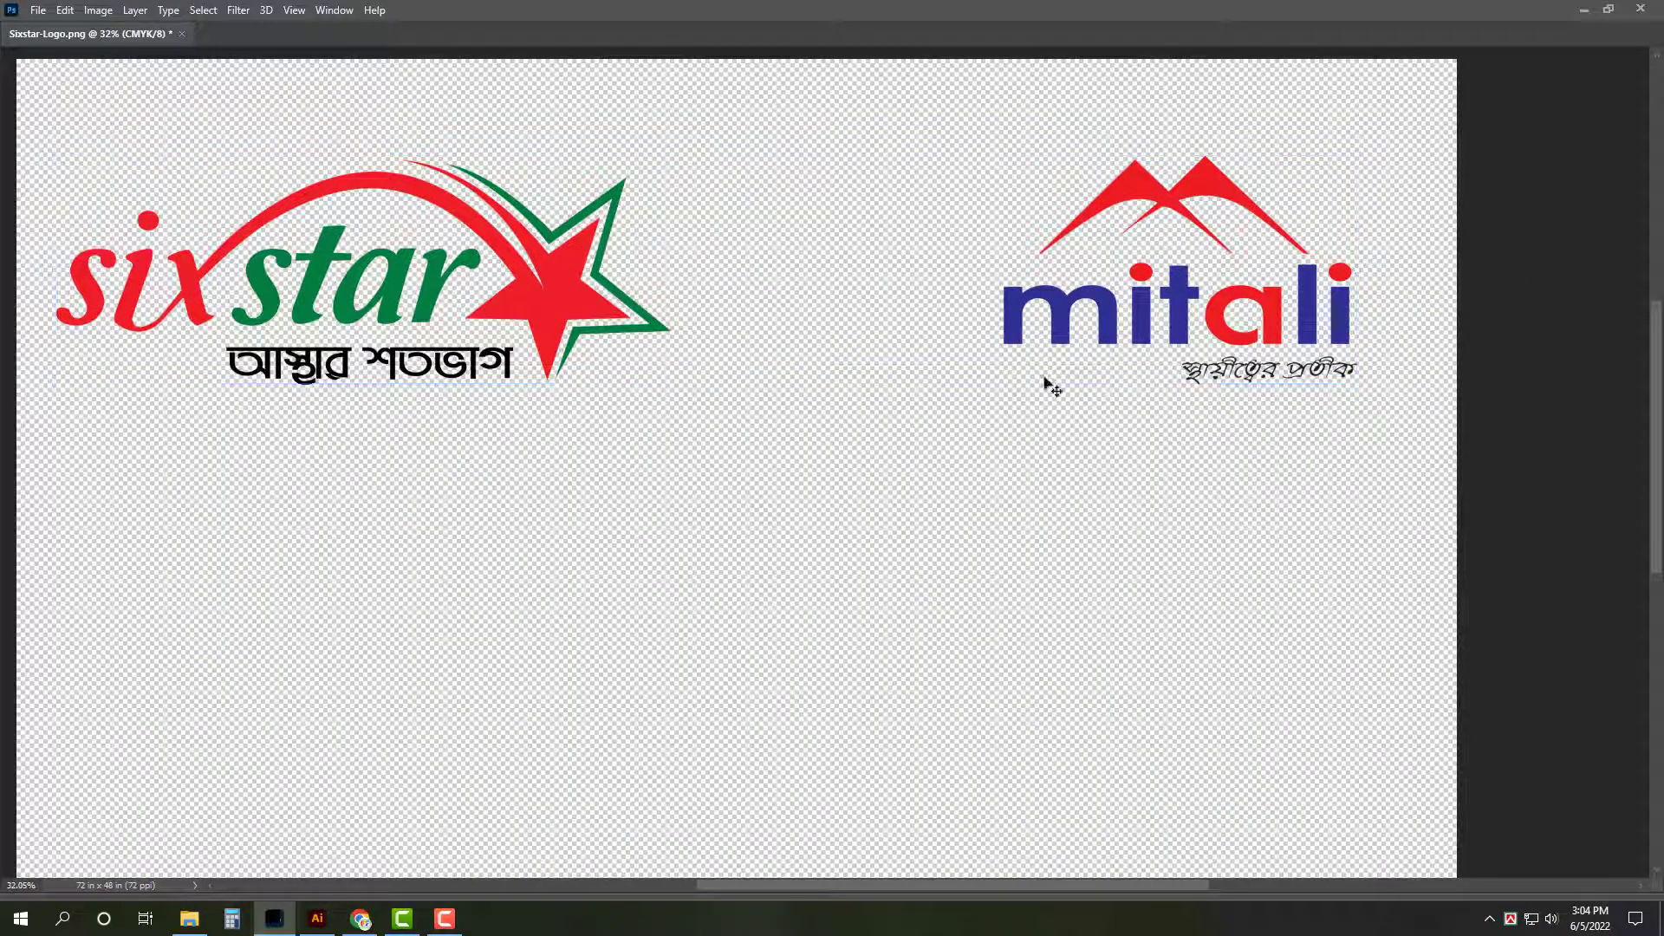
pyautogui.click(792, 352)
# Step: Set the text layer's font to Impact in the Character panel
pyautogui.hotkey('ctrl', 'Return')
pyautogui.press('Tab')
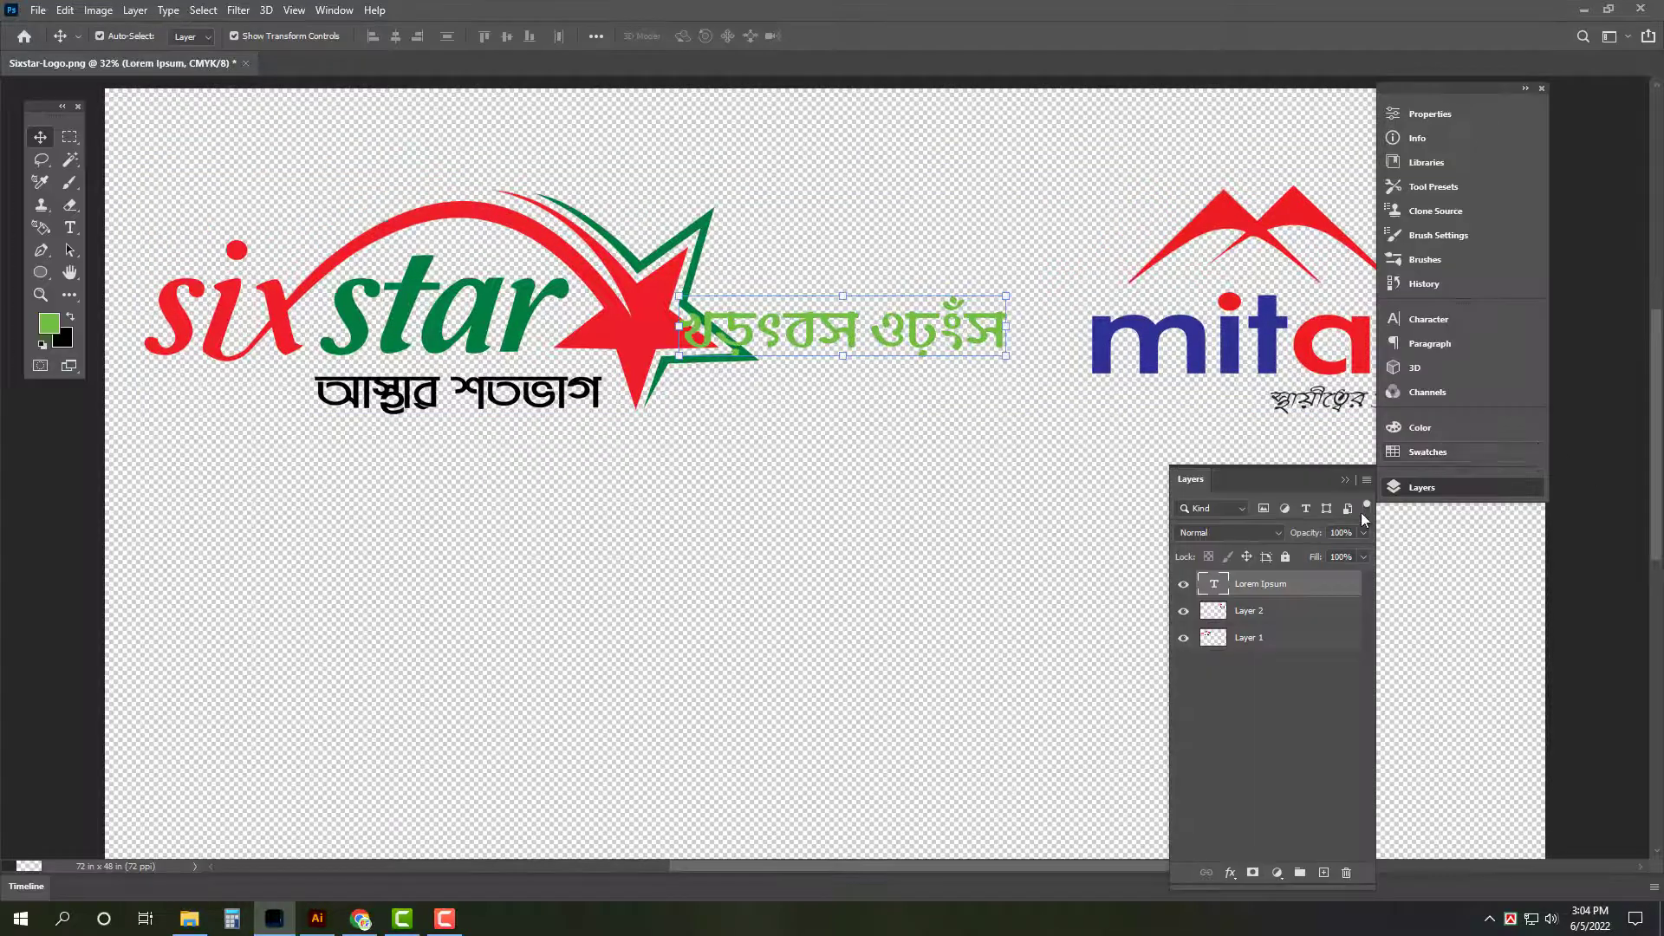
pyautogui.click(1443, 319)
pyautogui.click(1276, 342)
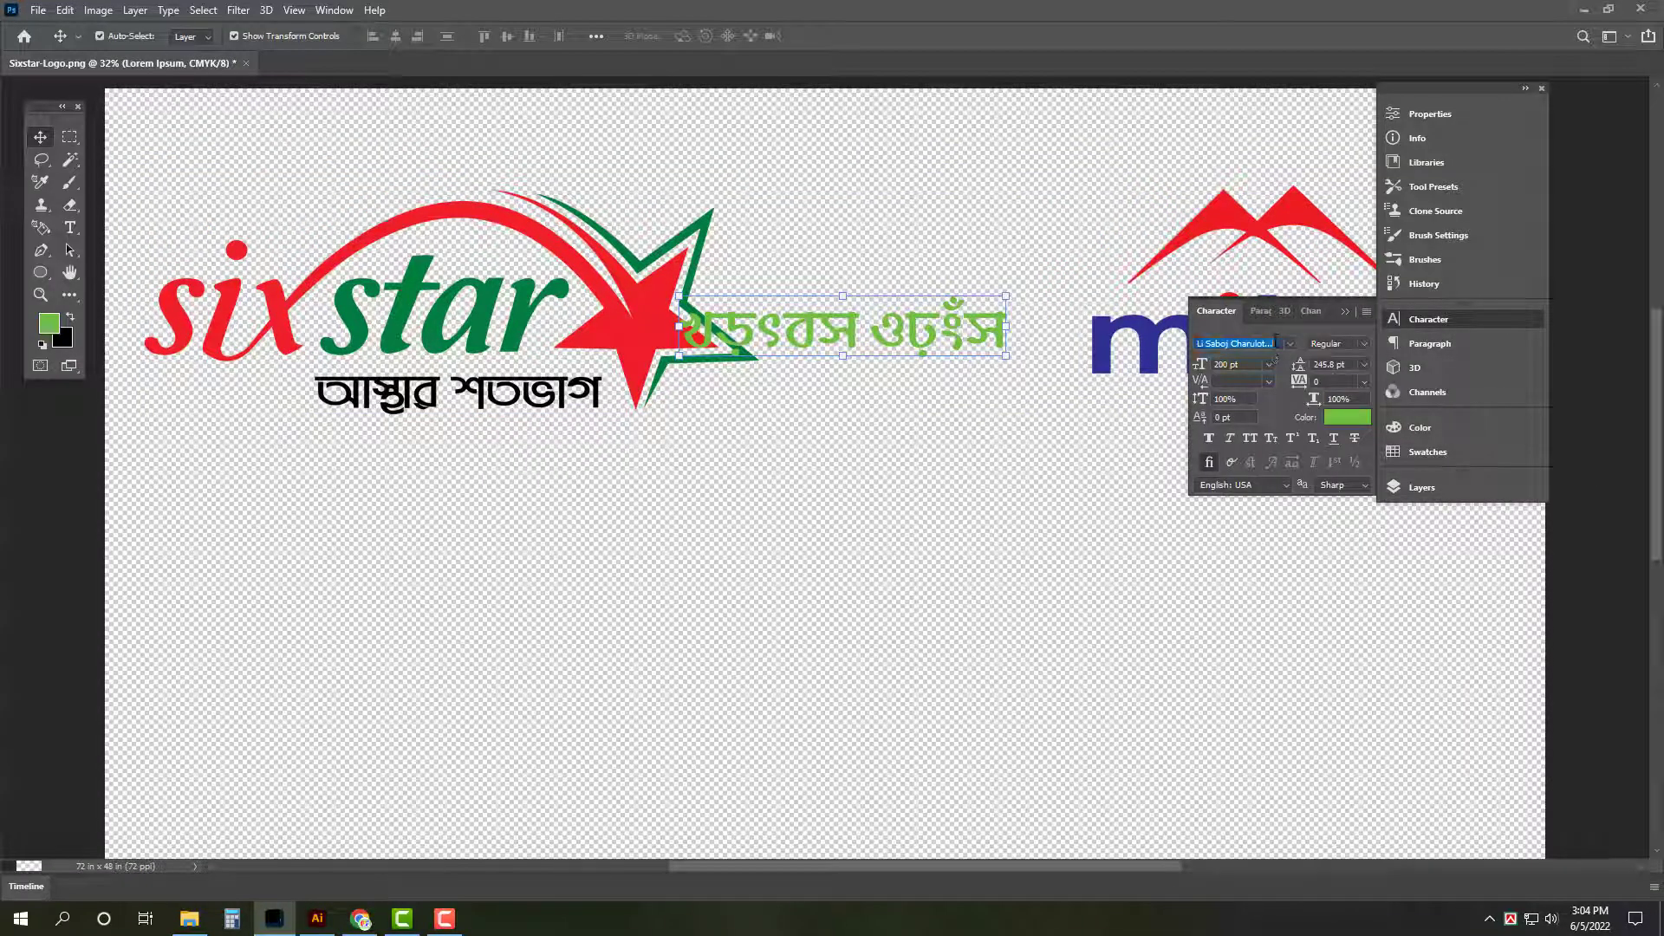
pyautogui.click(1290, 343)
pyautogui.scroll(5, 1473, 564)
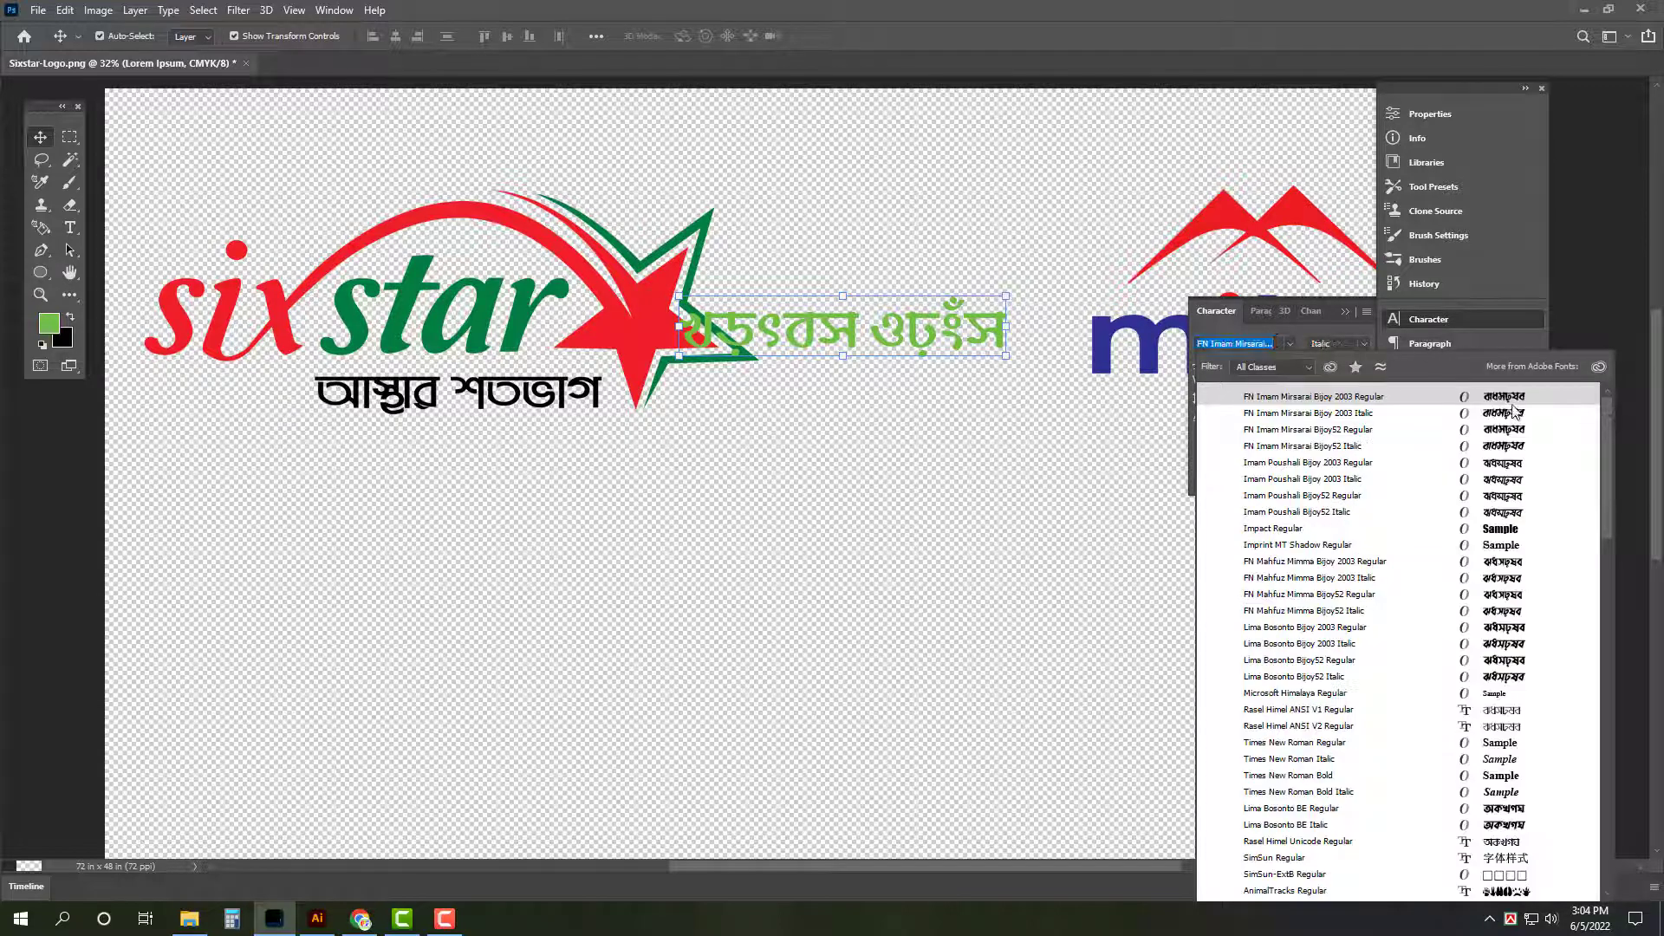
pyautogui.click(1504, 529)
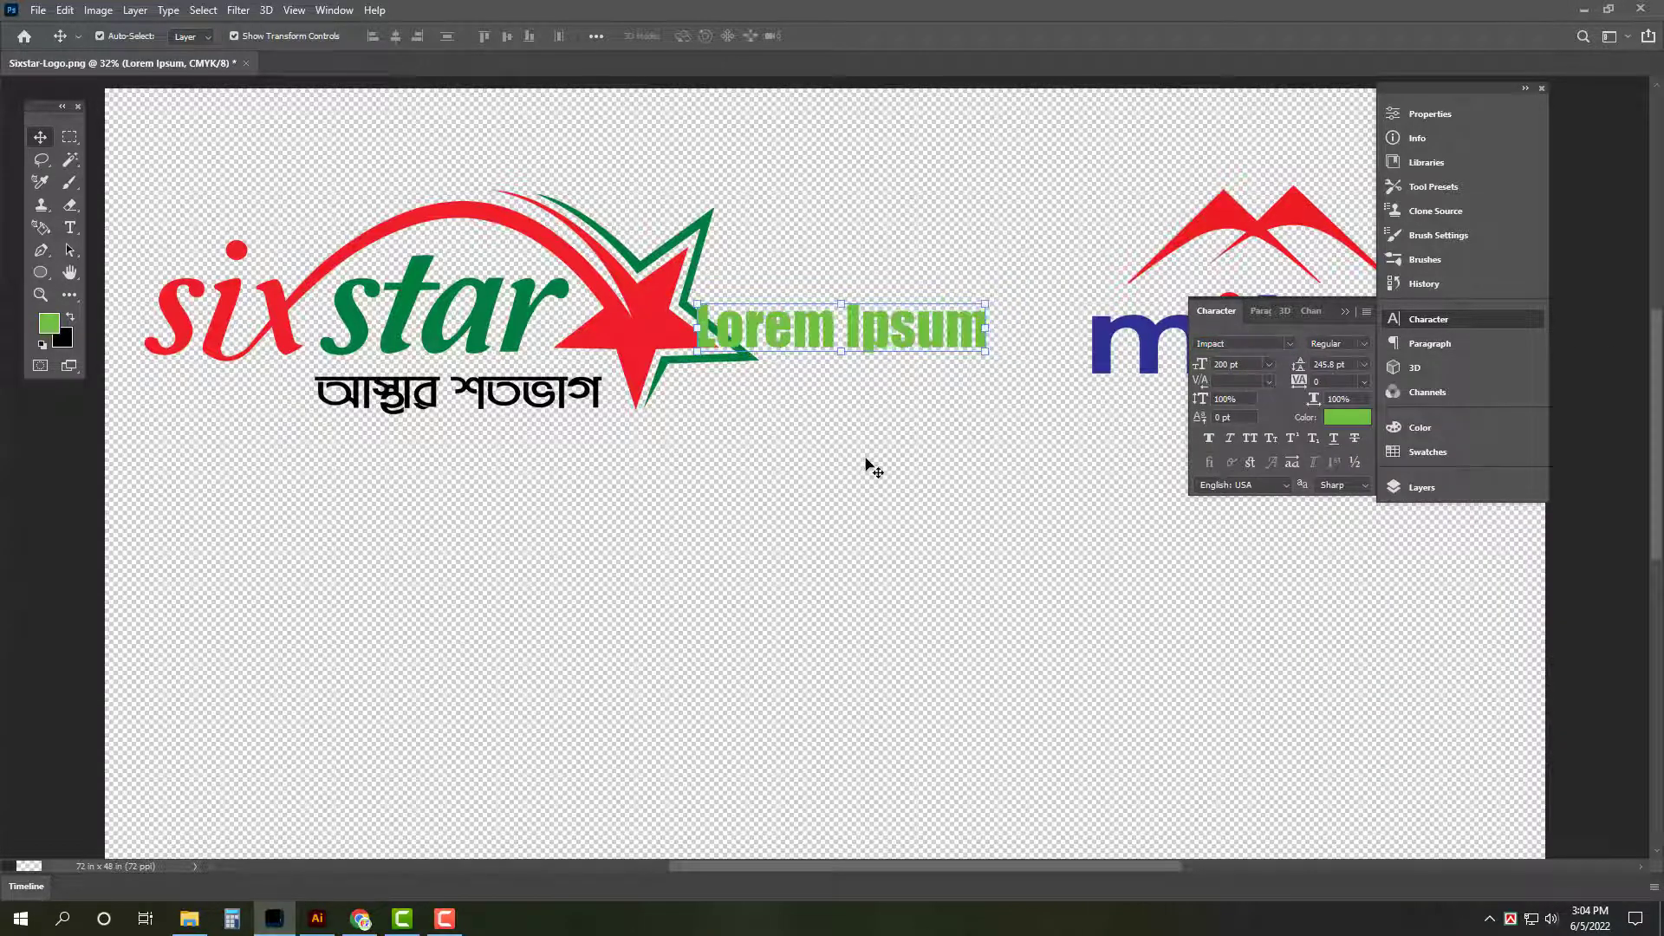
# Step: Type an & between the logos and scale it up larger
pyautogui.press('t')
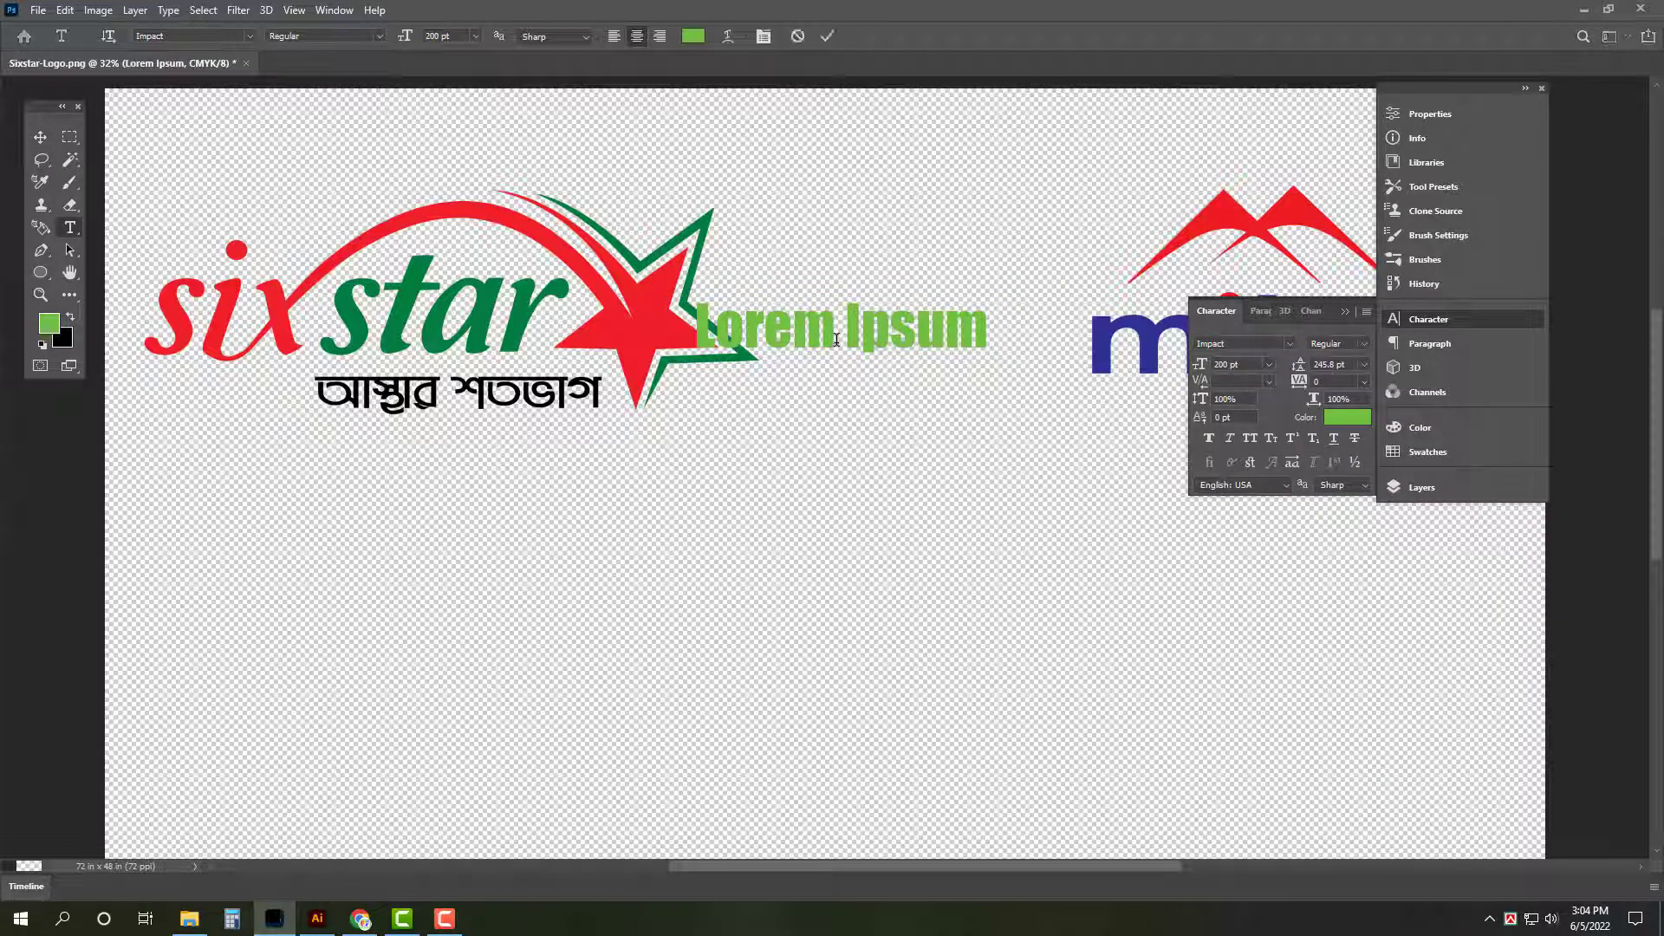
pyautogui.write('&')
pyautogui.hotkey('ctrl', 'Return')
pyautogui.press('Tab')
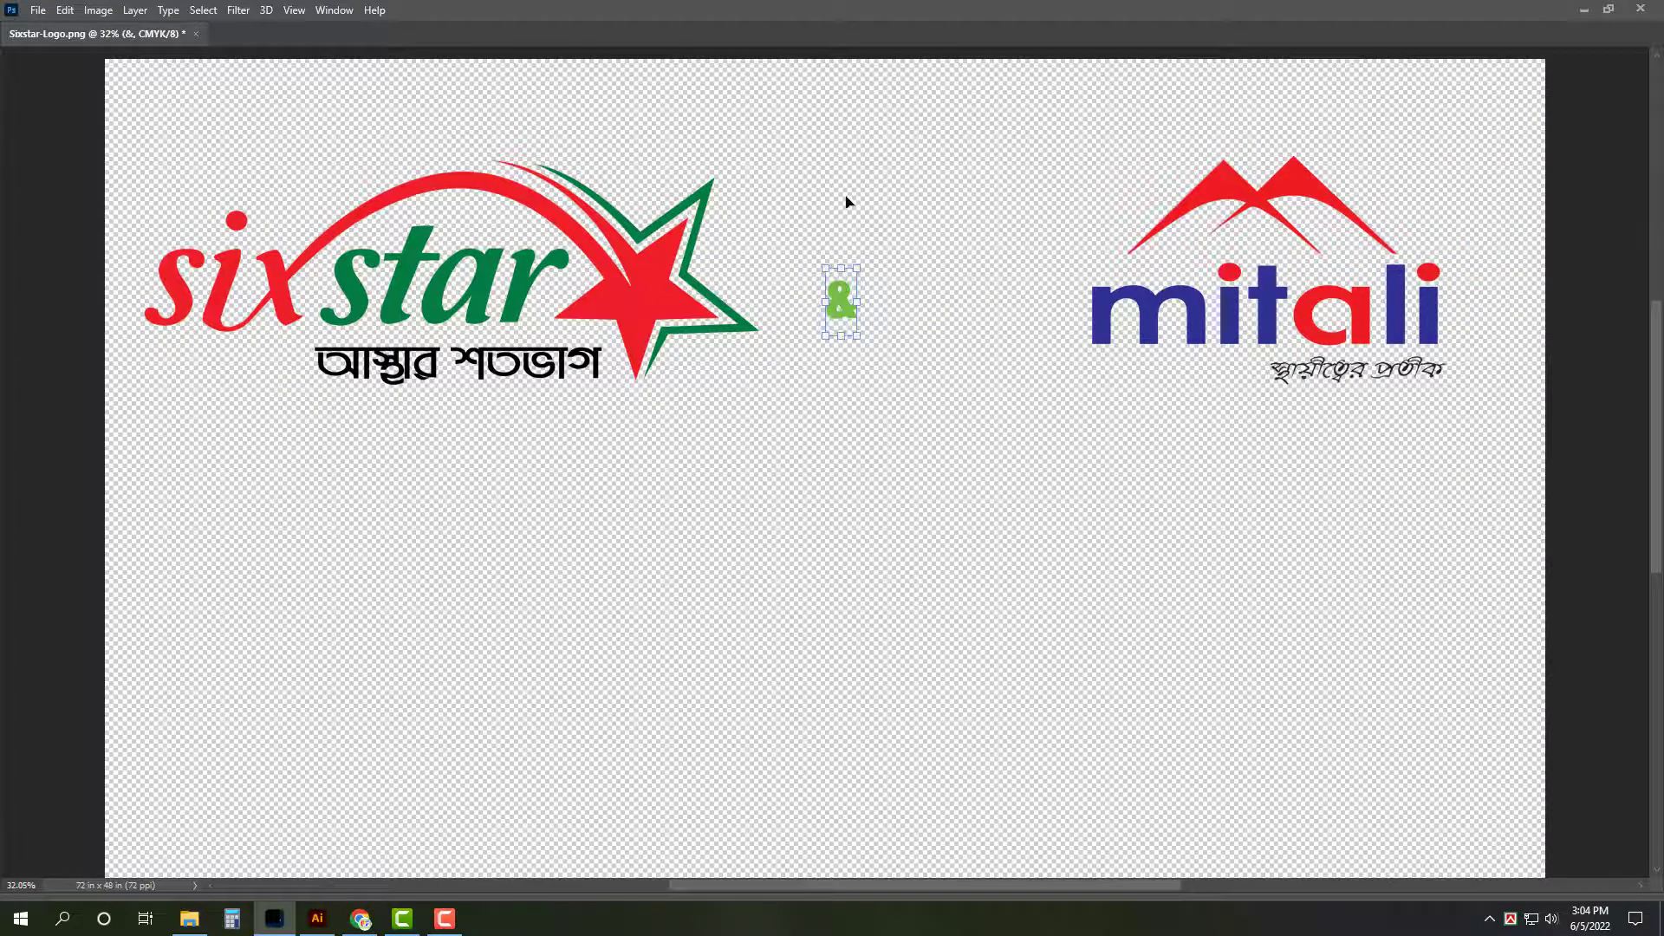
pyautogui.moveTo(857, 268); pyautogui.dragTo(886, 164)
pyautogui.moveTo(845, 227)
pyautogui.mouseDown()
pyautogui.moveTo(855, 333)
pyautogui.moveTo(855, 255)
pyautogui.moveTo(900, 384)
pyautogui.mouseUp()
pyautogui.moveTo(917, 212); pyautogui.dragTo(924, 133)
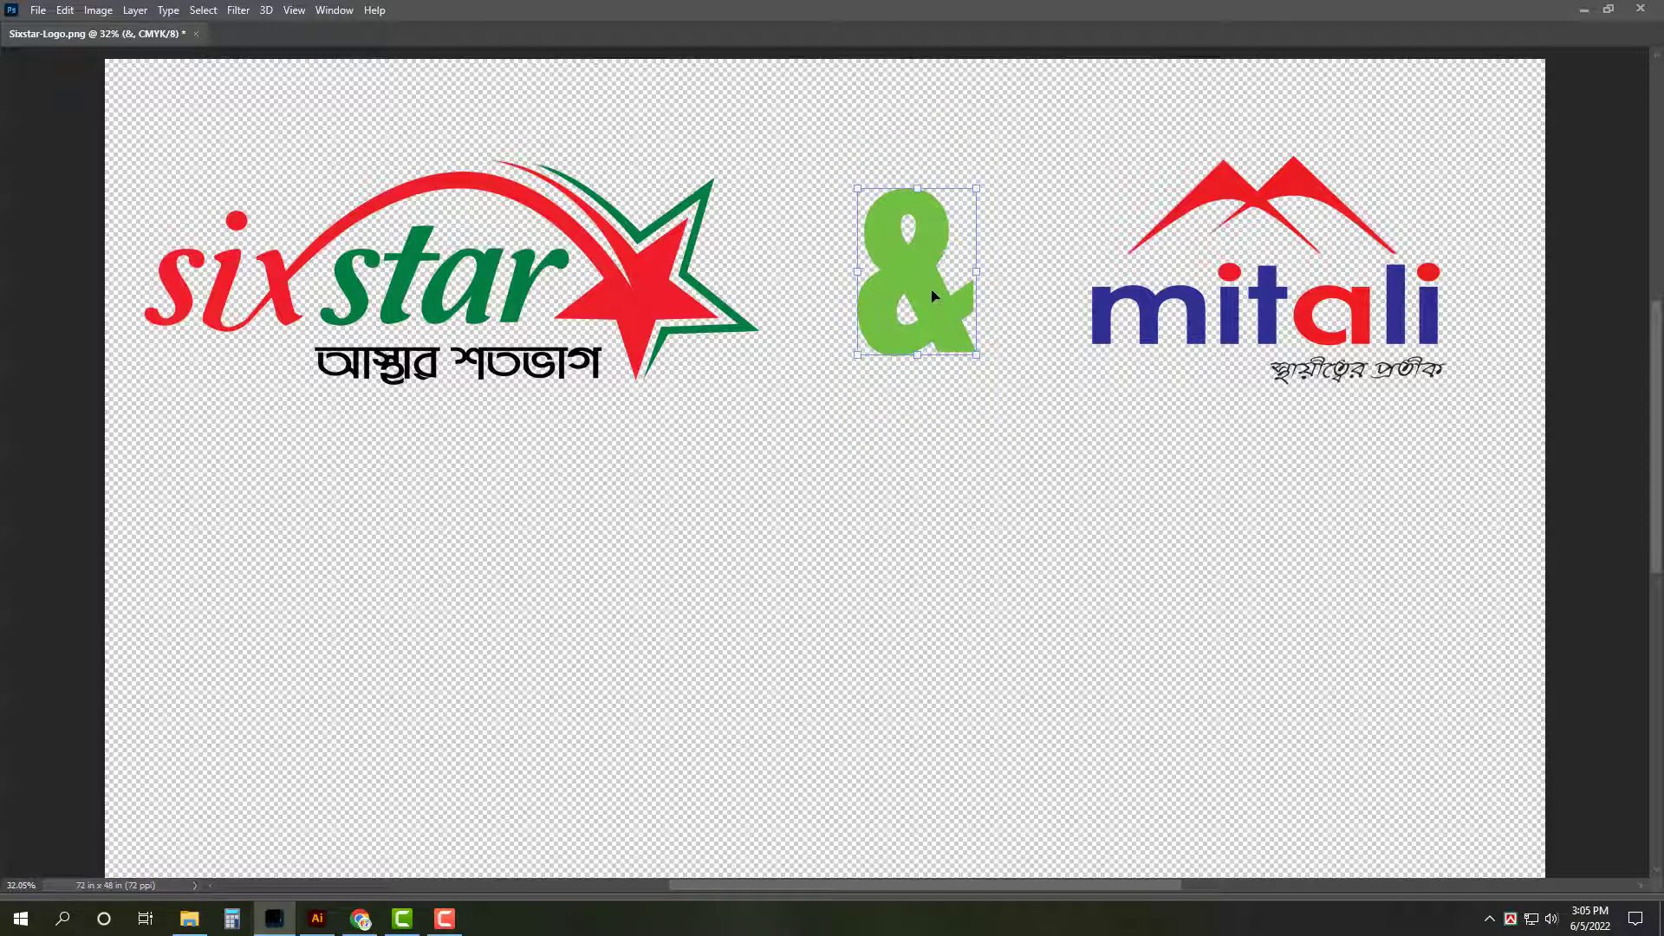
pyautogui.moveTo(944, 295); pyautogui.dragTo(921, 338)
# Step: Duplicate the & below the original and retype it as FOOTBO
pyautogui.press('Tab')
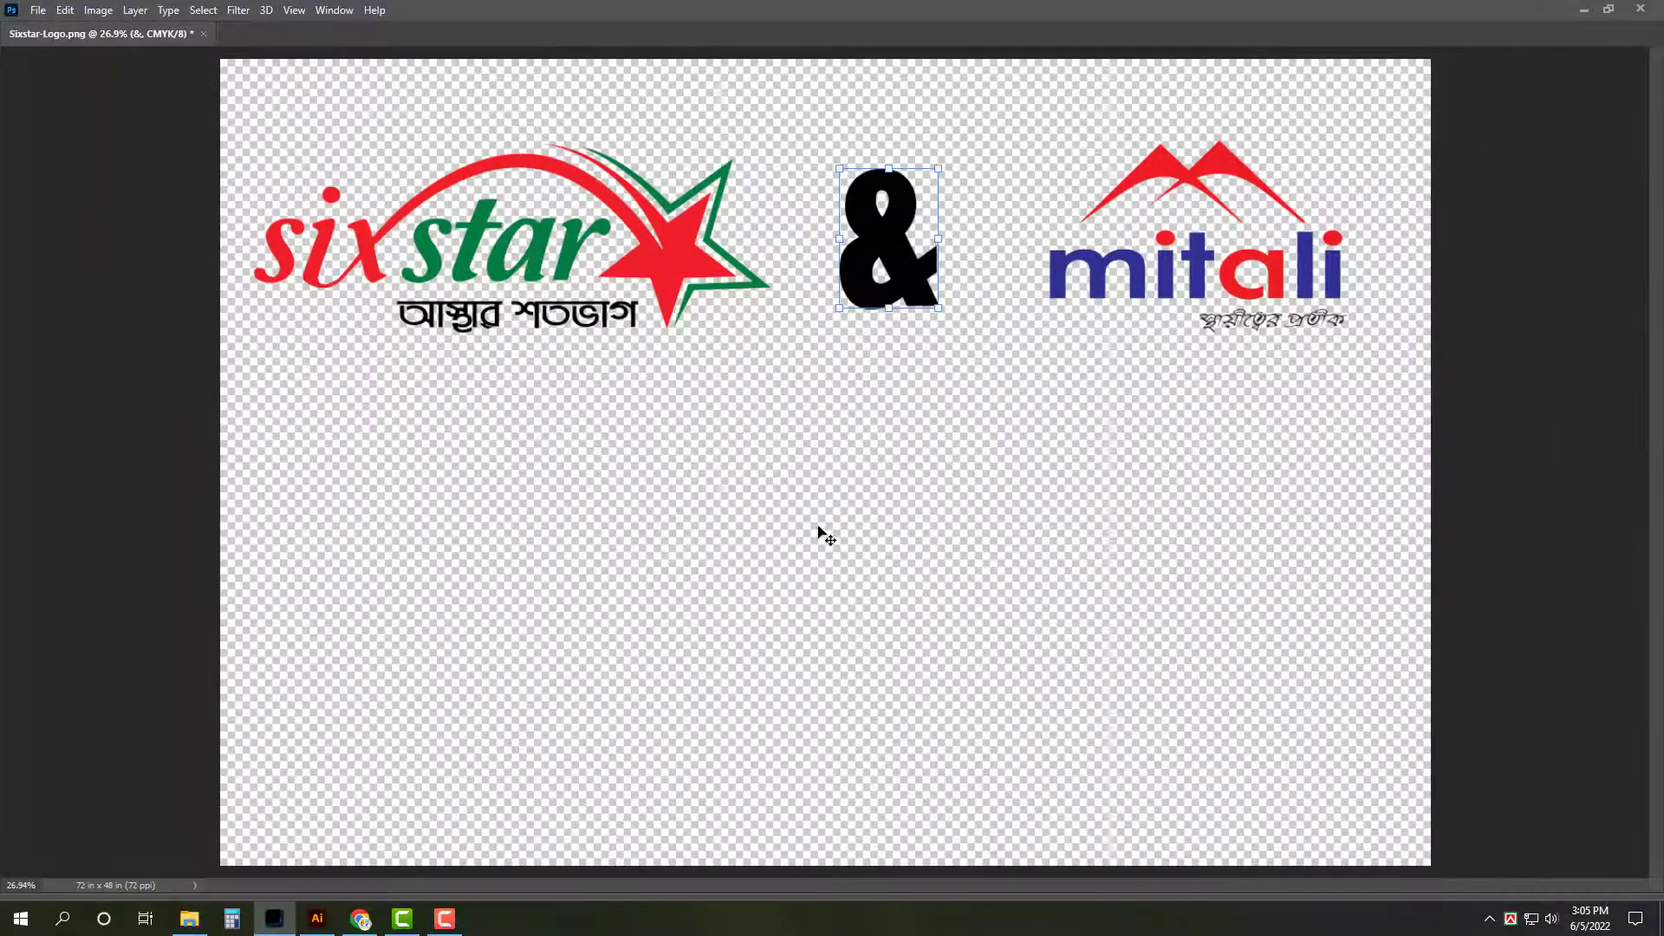
pyautogui.moveTo(892, 267); pyautogui.dragTo(893, 545)
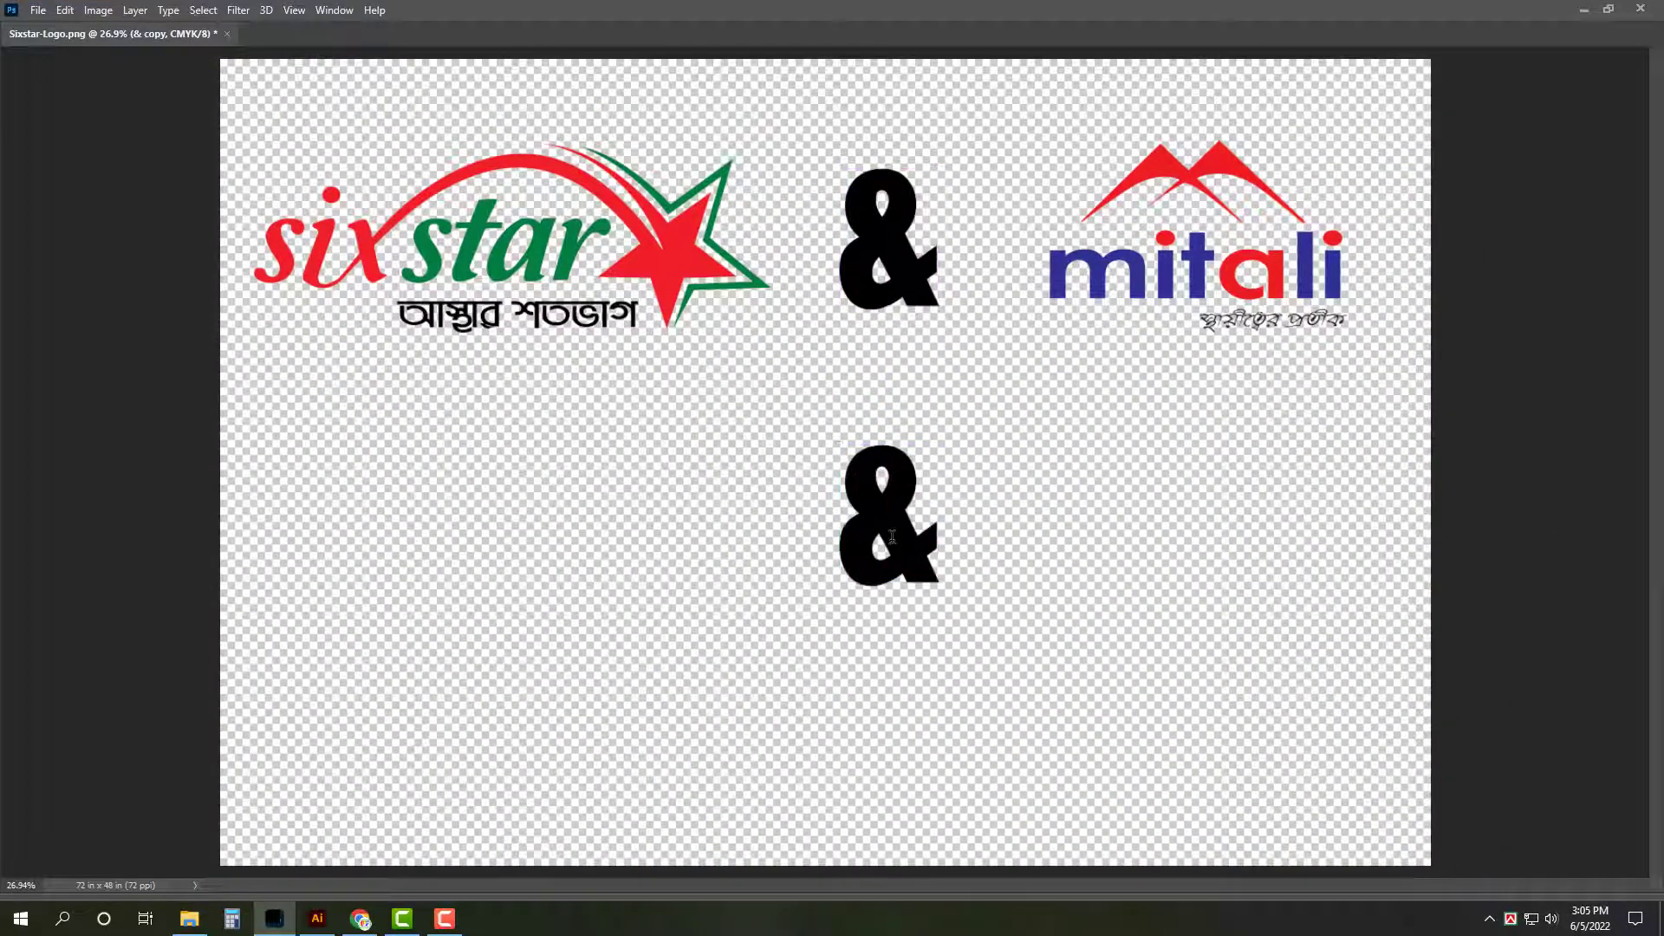
pyautogui.write('FOOT')
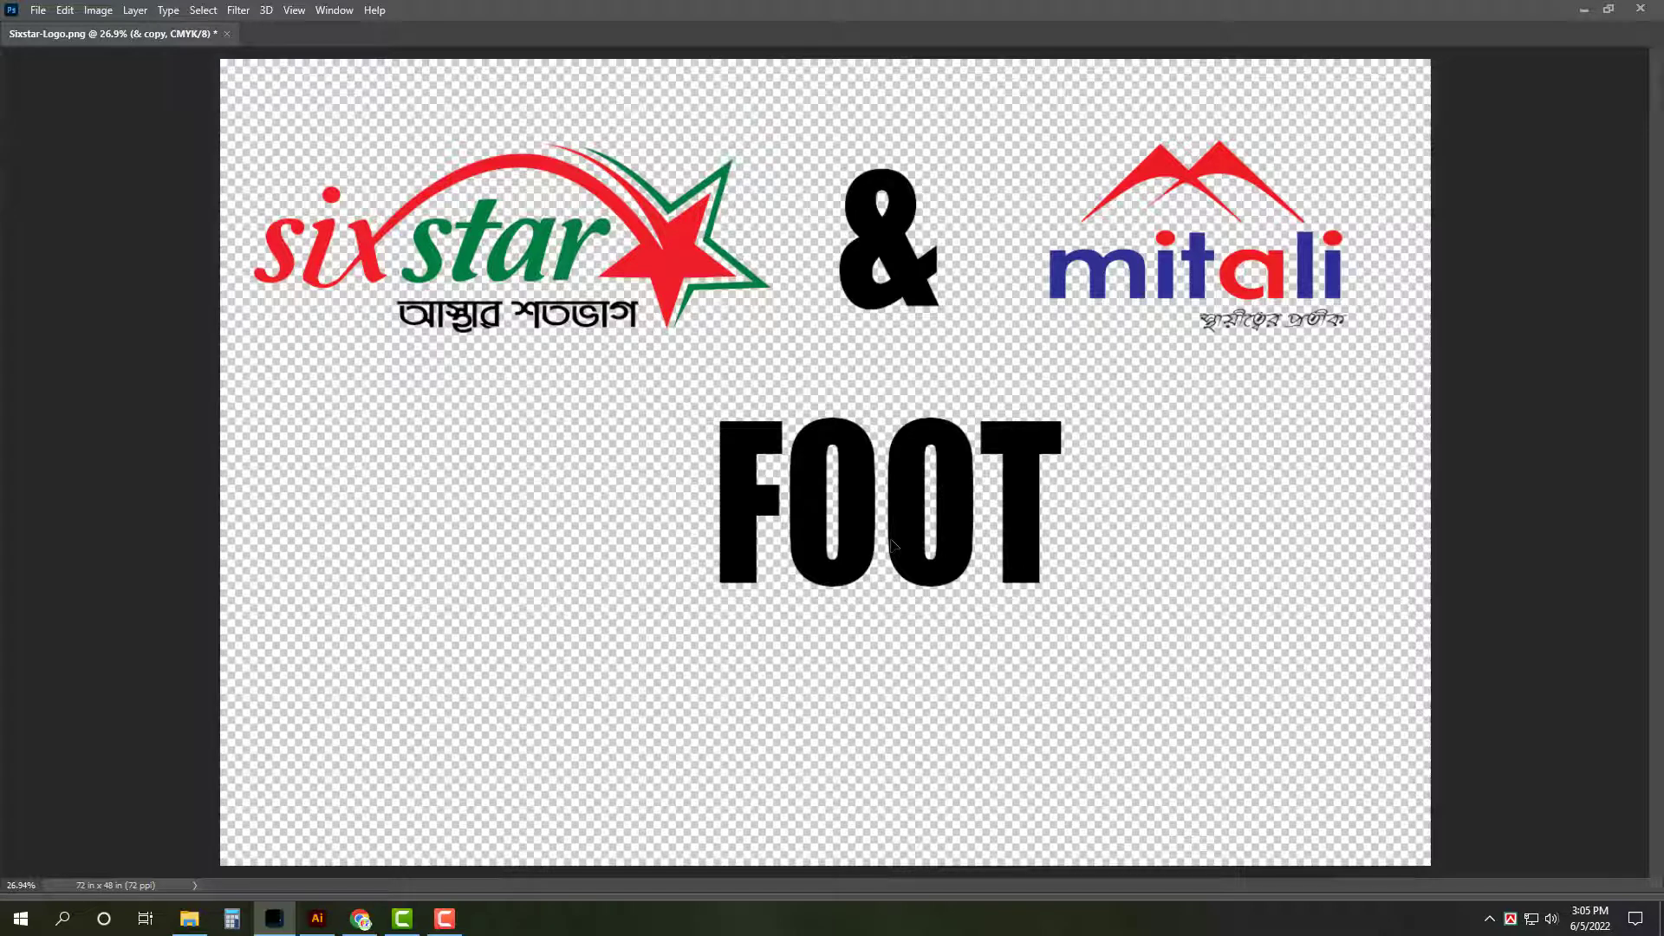
pyautogui.write('BO')
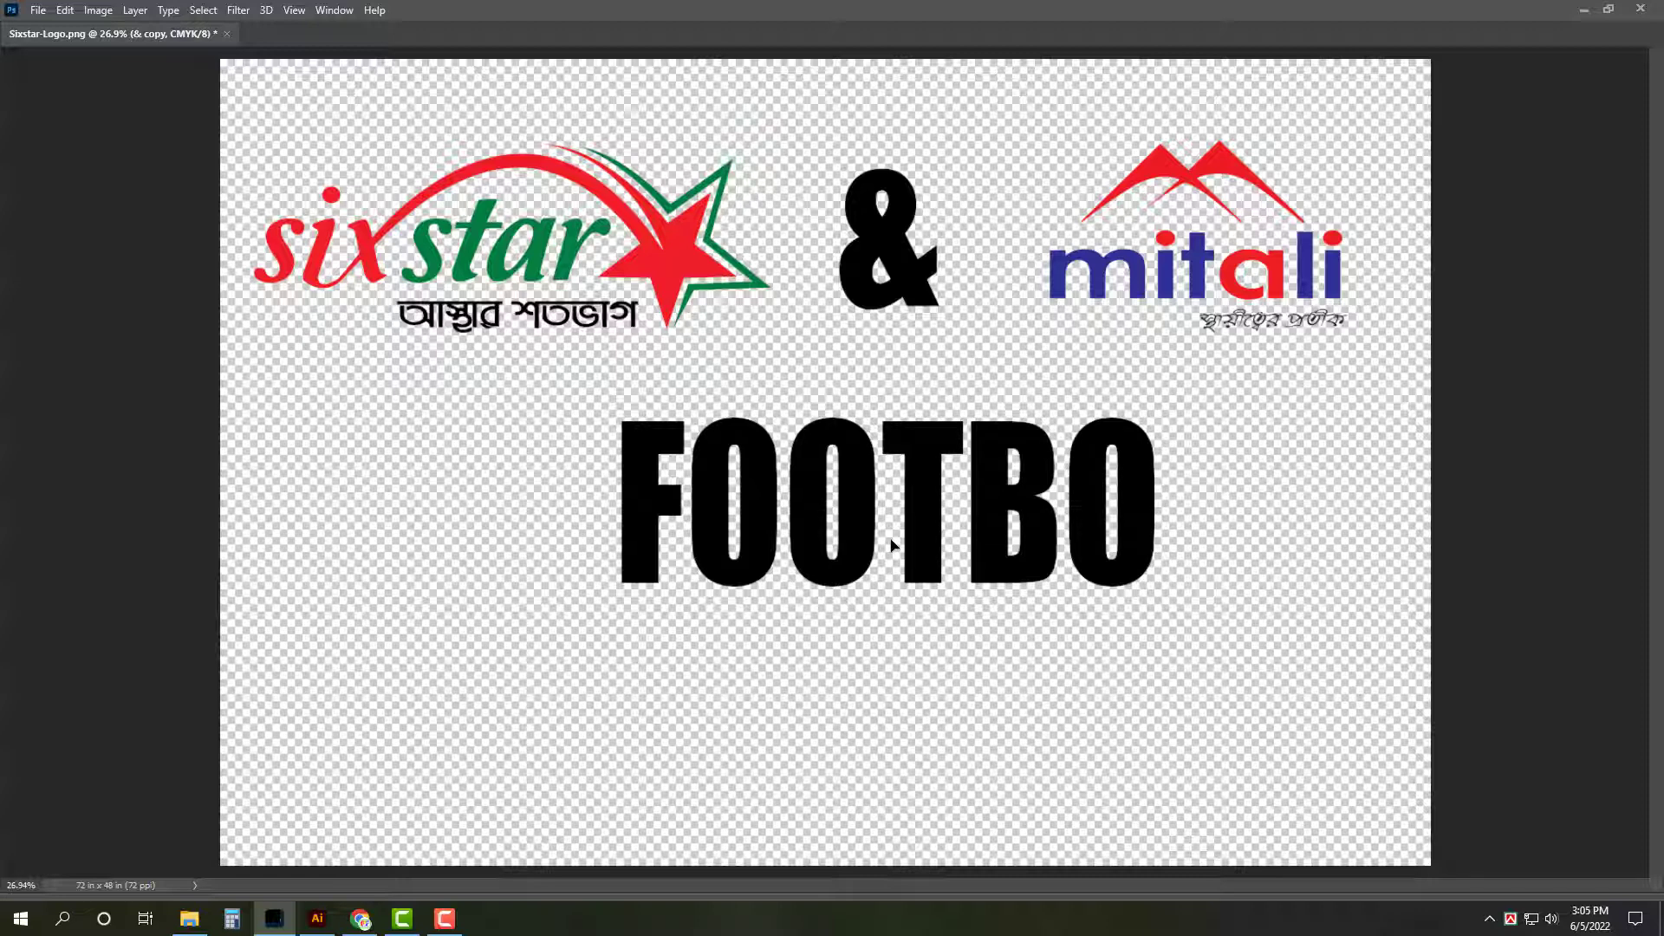
# Step: Move FOOTBO lower left and swap logos: mitali on the left, sixstar on the right
pyautogui.hotkey('ctrl', 'Return')
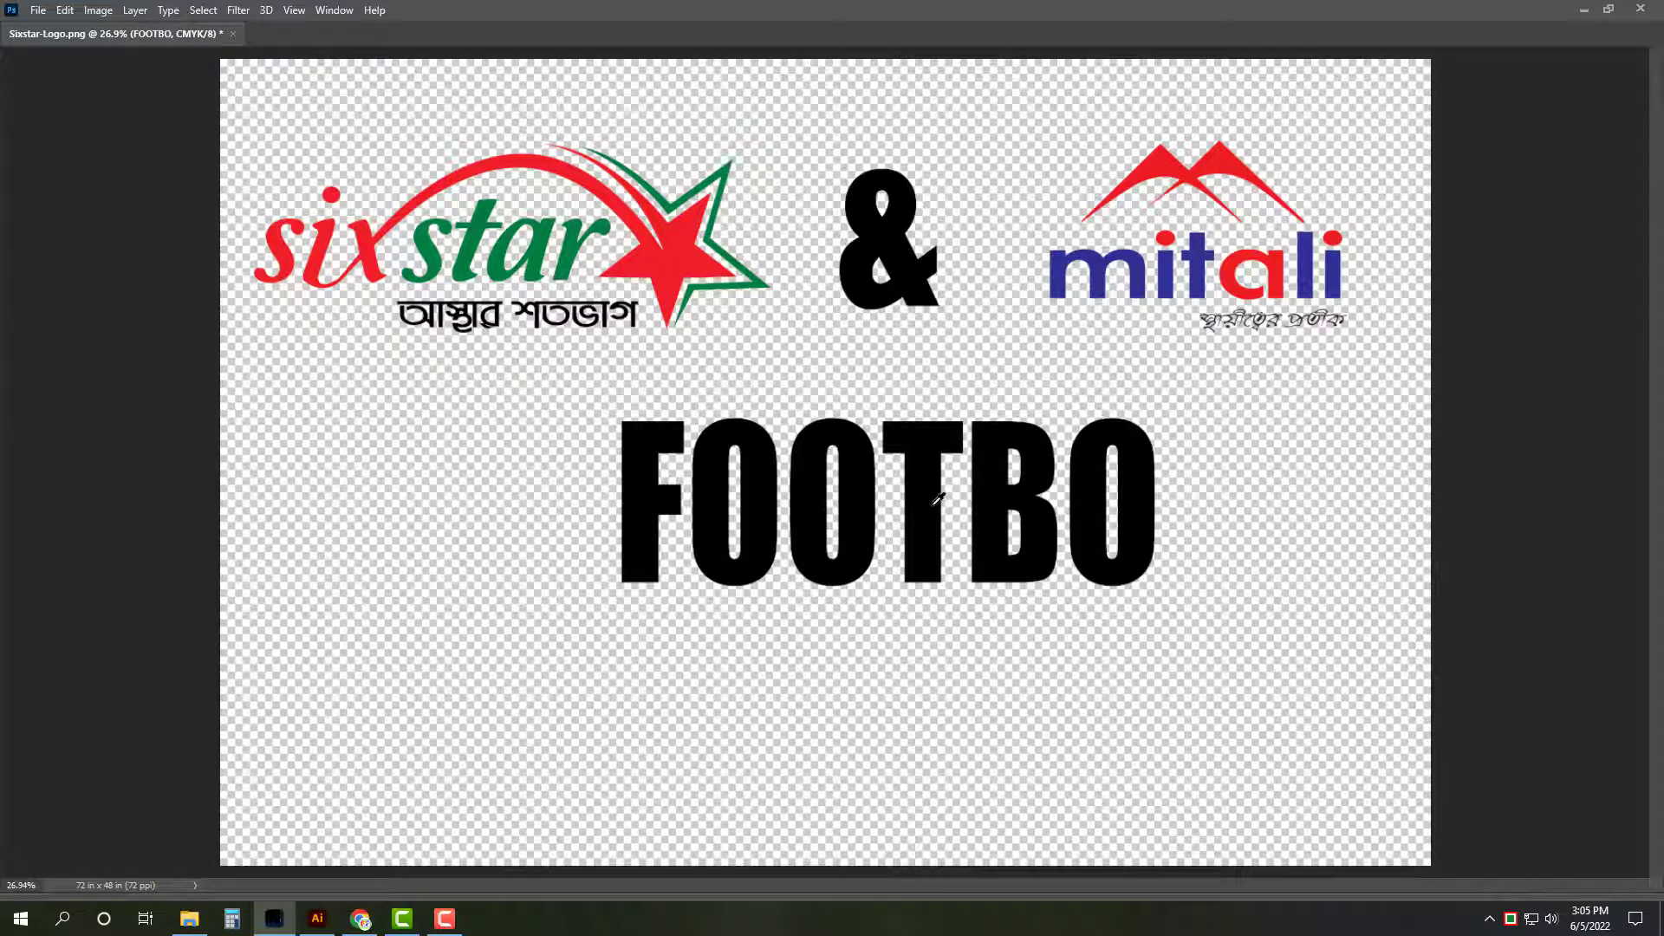
pyautogui.moveTo(938, 498); pyautogui.dragTo(809, 667)
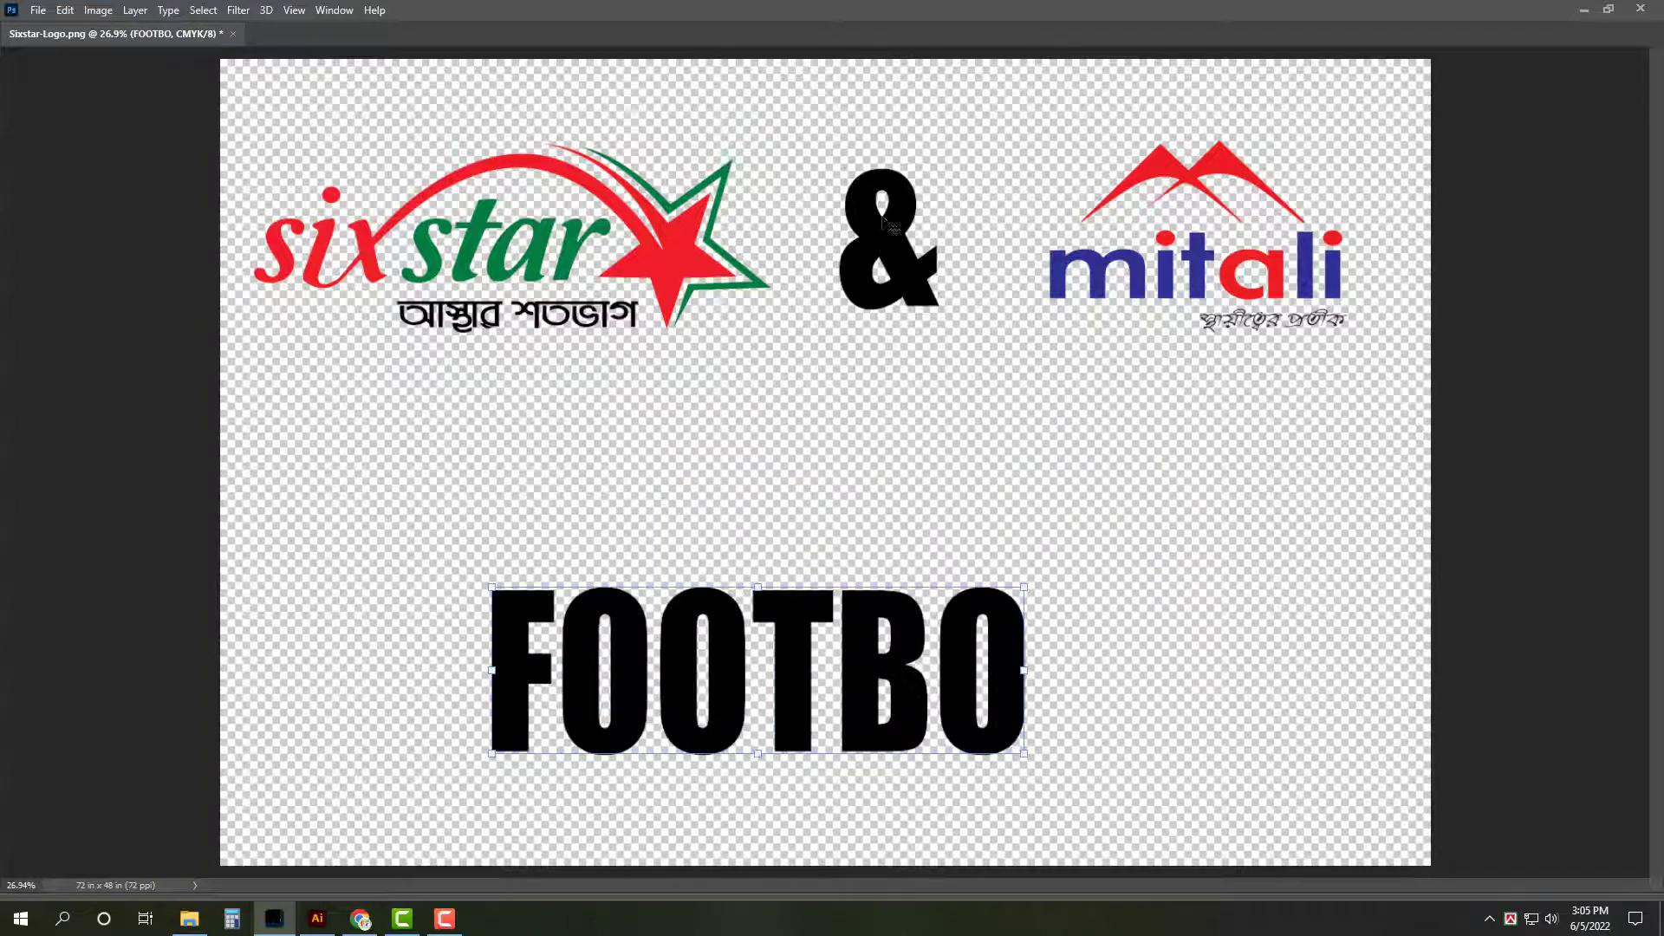
pyautogui.click(884, 223)
pyautogui.moveTo(1131, 171); pyautogui.dragTo(410, 171)
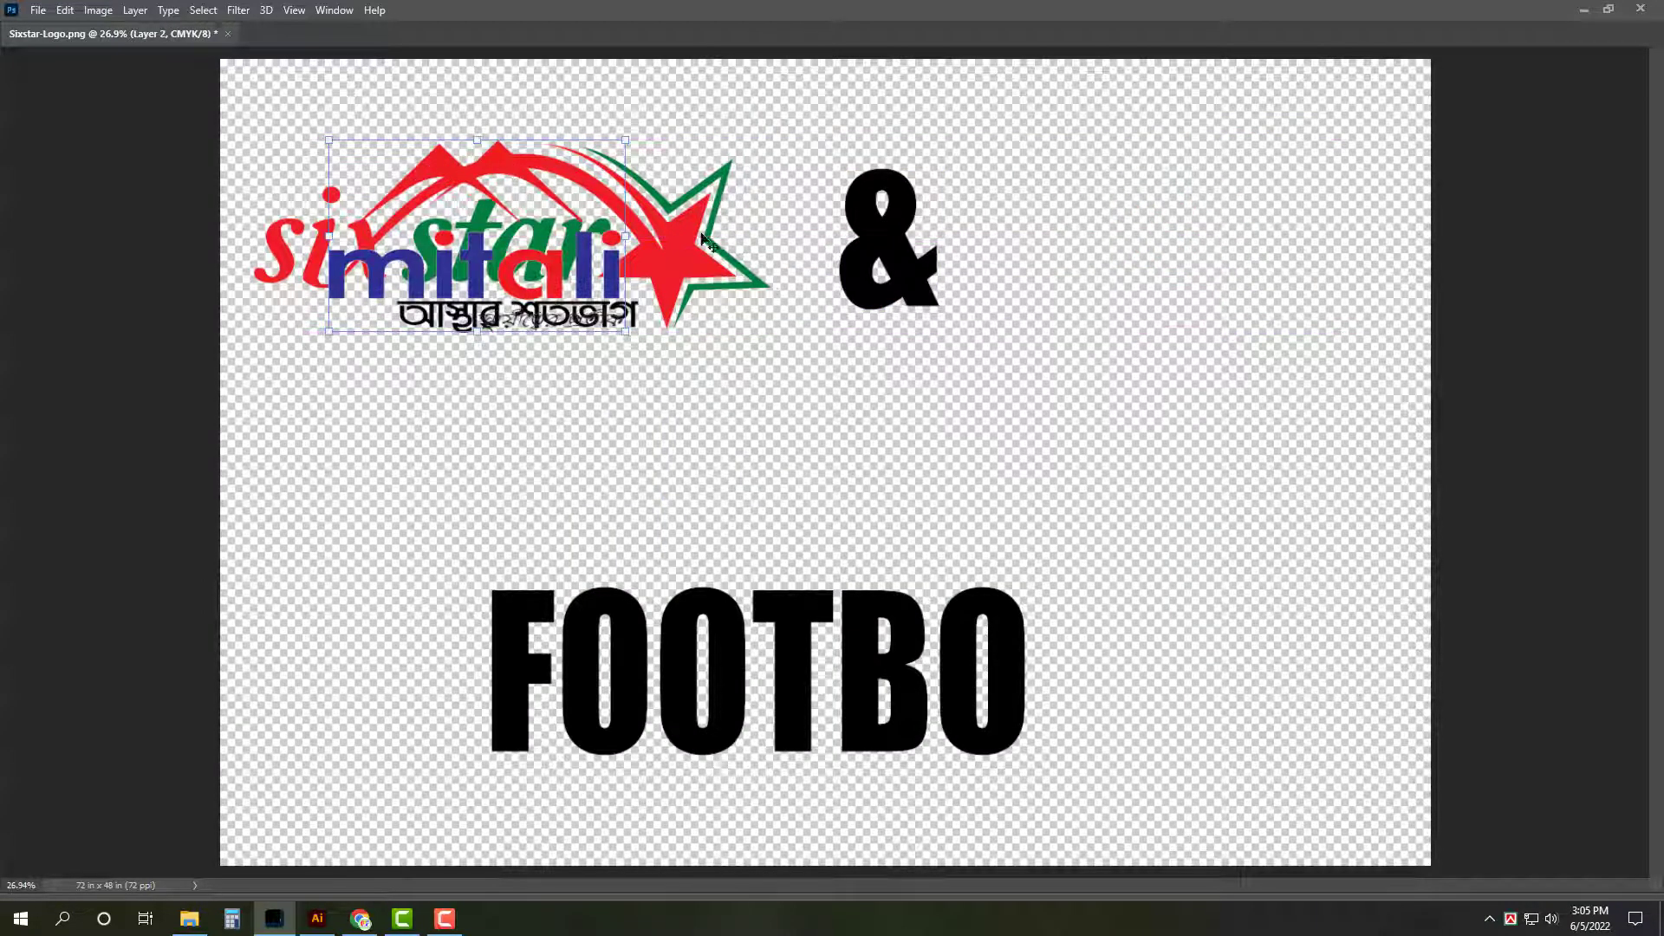
pyautogui.moveTo(685, 237); pyautogui.dragTo(1285, 243)
# Step: Centre the & between the two logos and zoom to fit the whole banner
pyautogui.click(1281, 419)
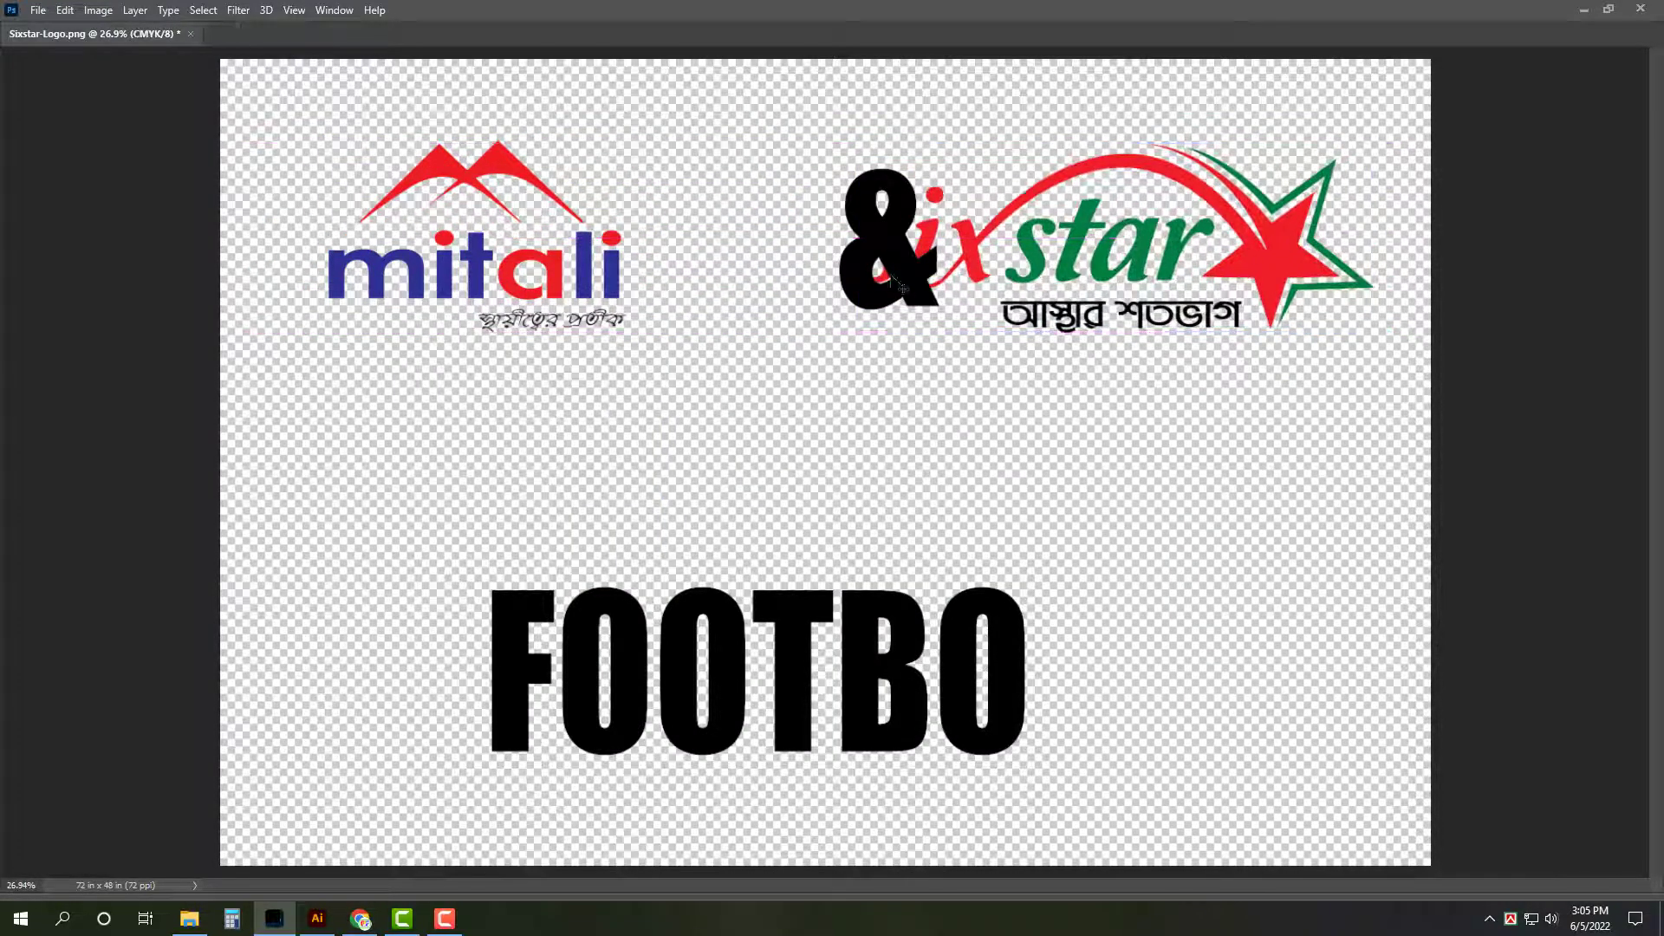
pyautogui.moveTo(894, 294); pyautogui.dragTo(766, 295)
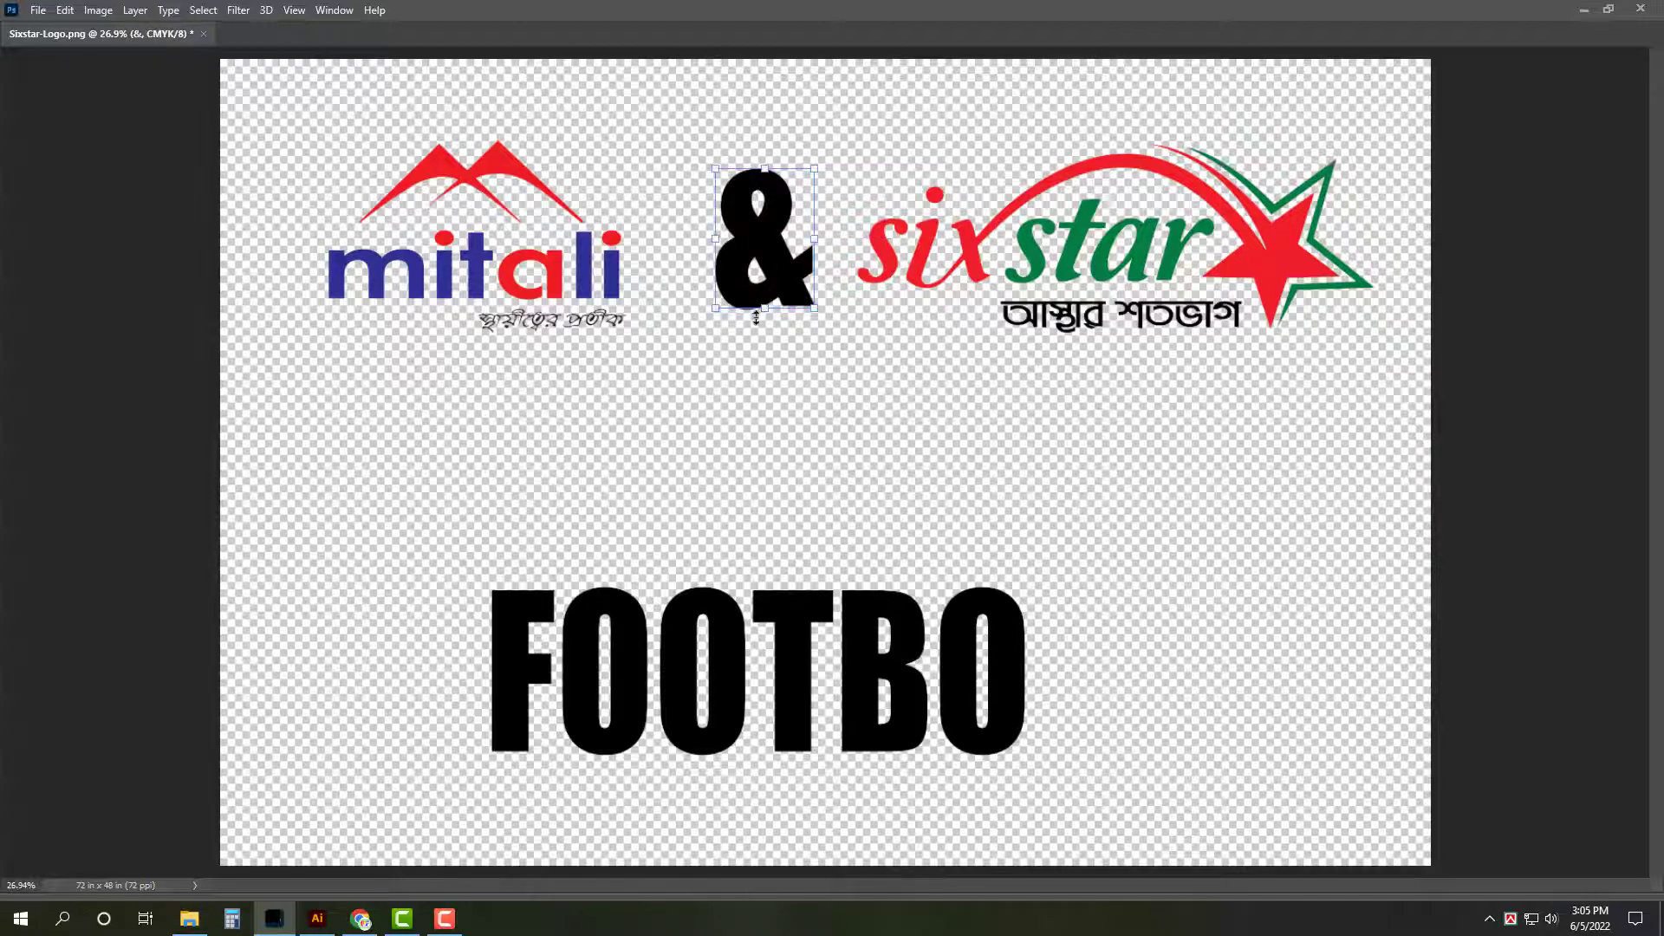
pyautogui.press('Tab')
pyautogui.press('Tab')
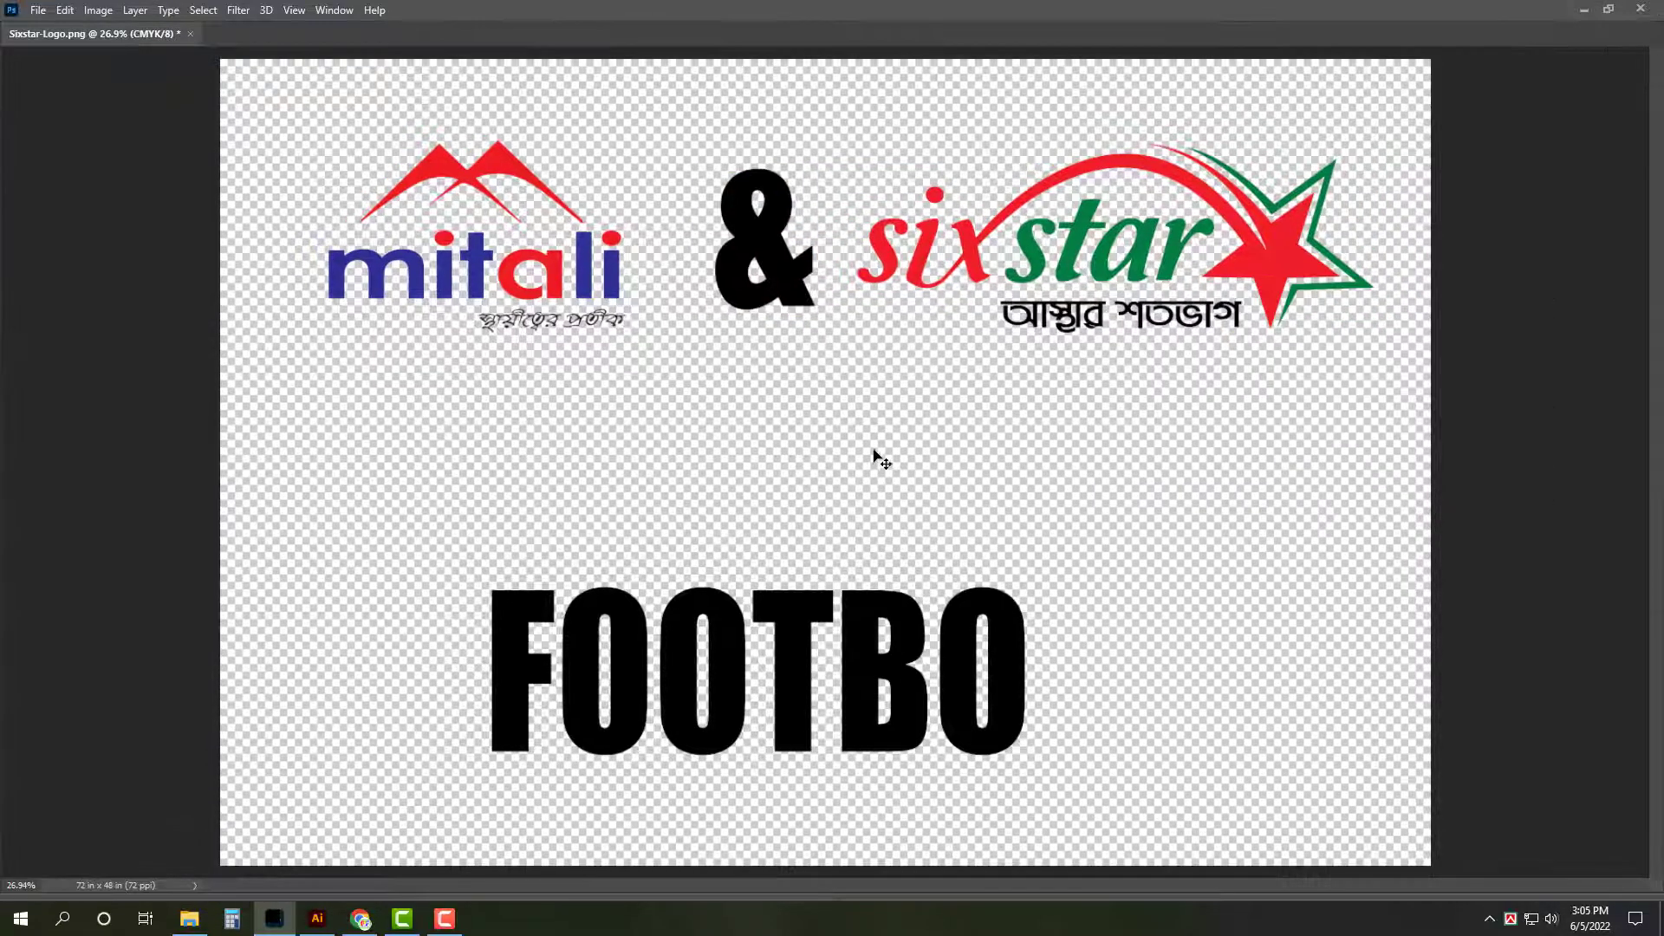
pyautogui.scroll(5, 788, 271)
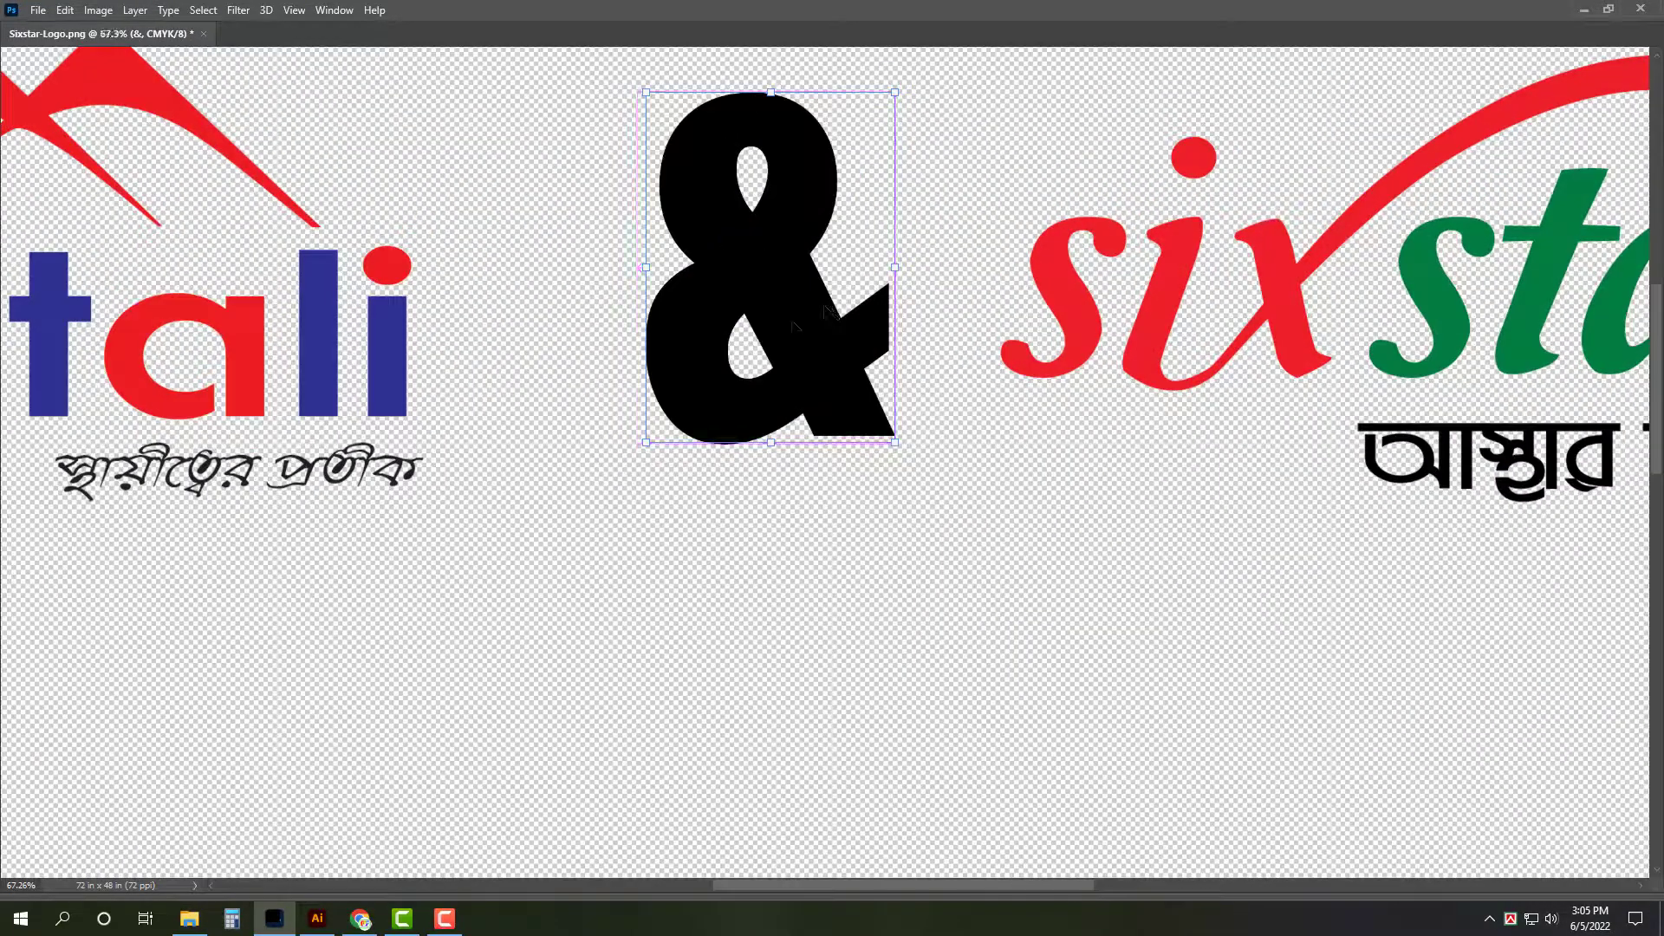
pyautogui.moveTo(743, 319); pyautogui.dragTo(763, 323)
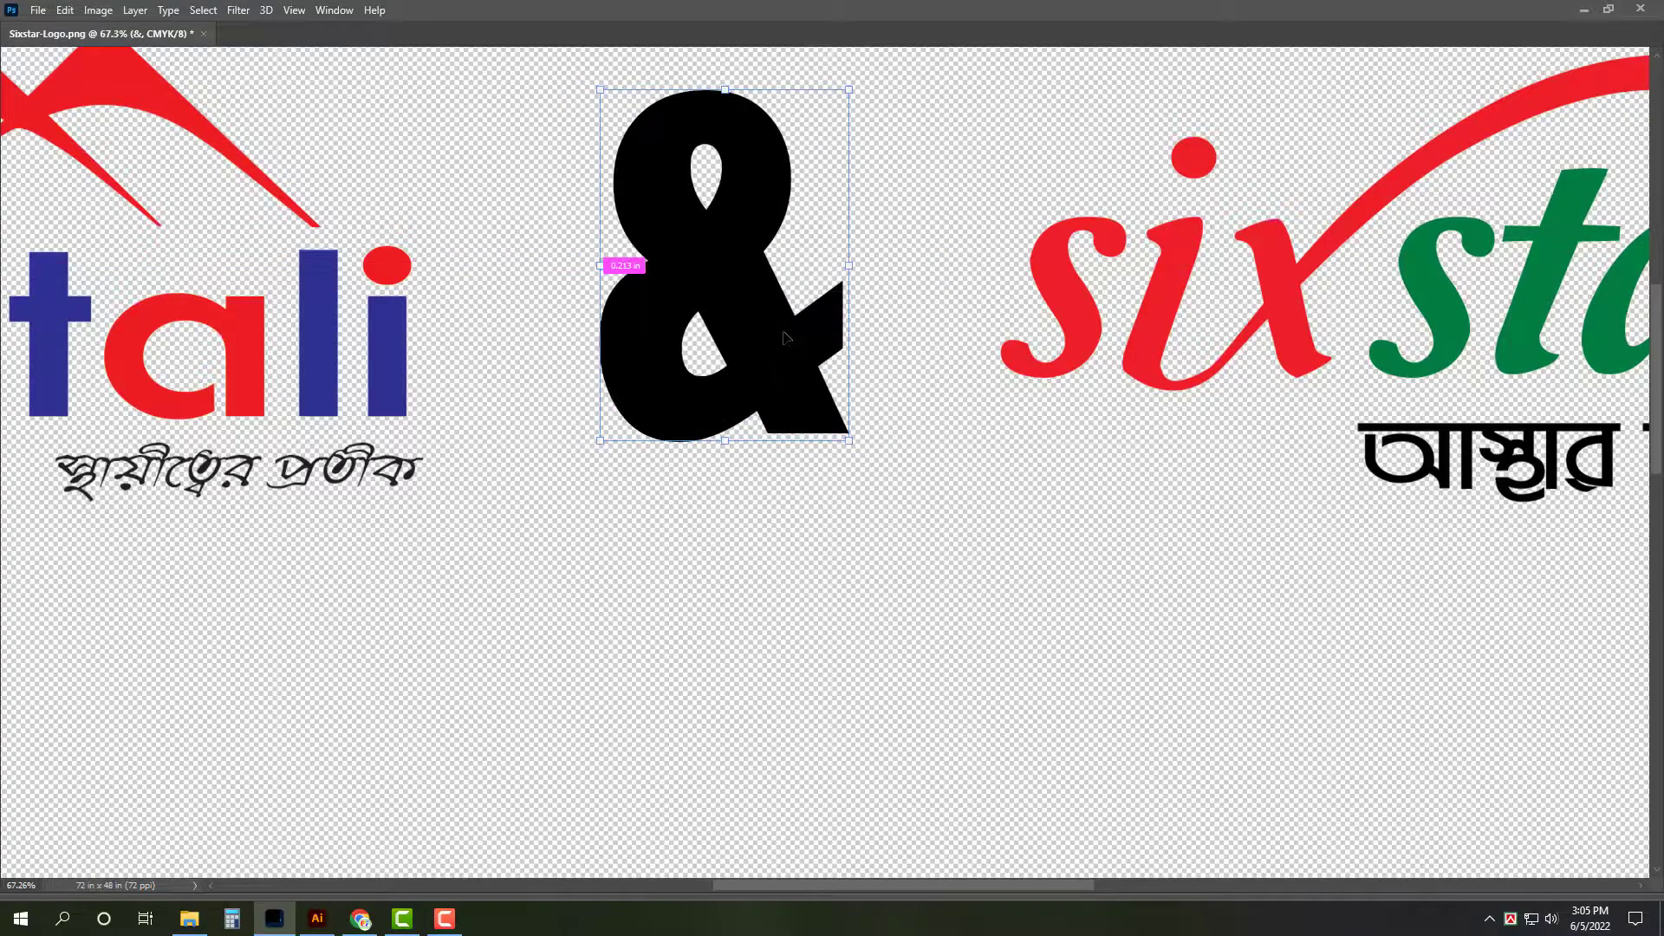
pyautogui.hotkey('ctrl', '0')
pyautogui.press('Tab')
# Step: Search Google Images for 'football tournament'
pyautogui.click(360, 919)
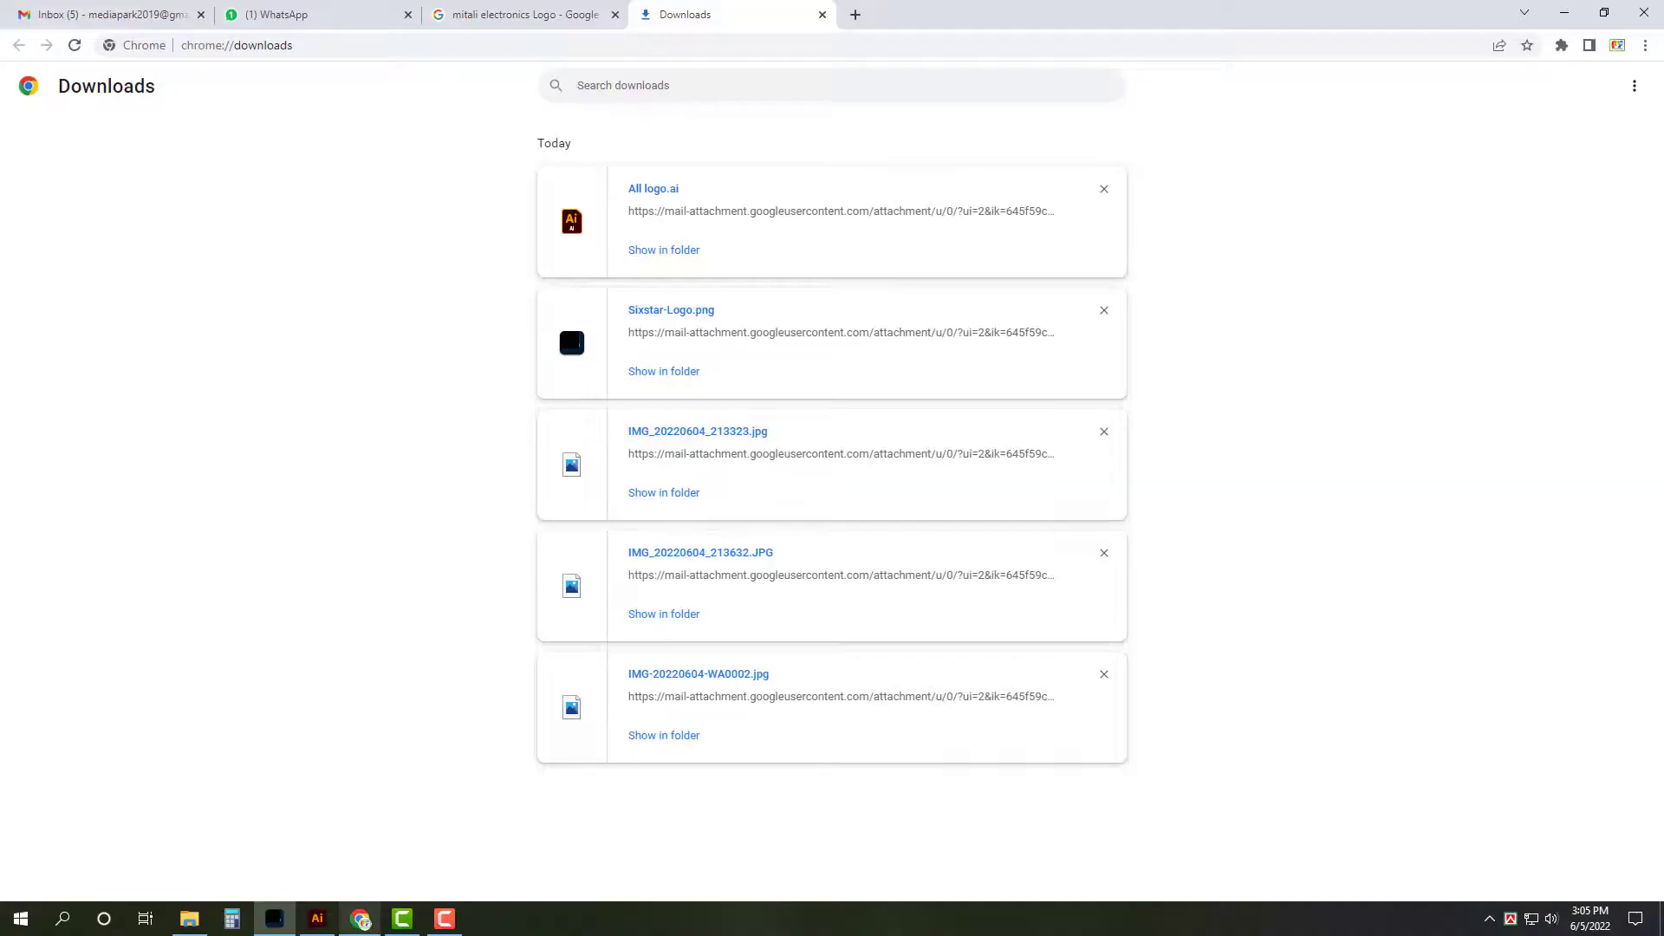
pyautogui.click(520, 15)
pyautogui.click(425, 109)
pyautogui.tripleClick(425, 108)
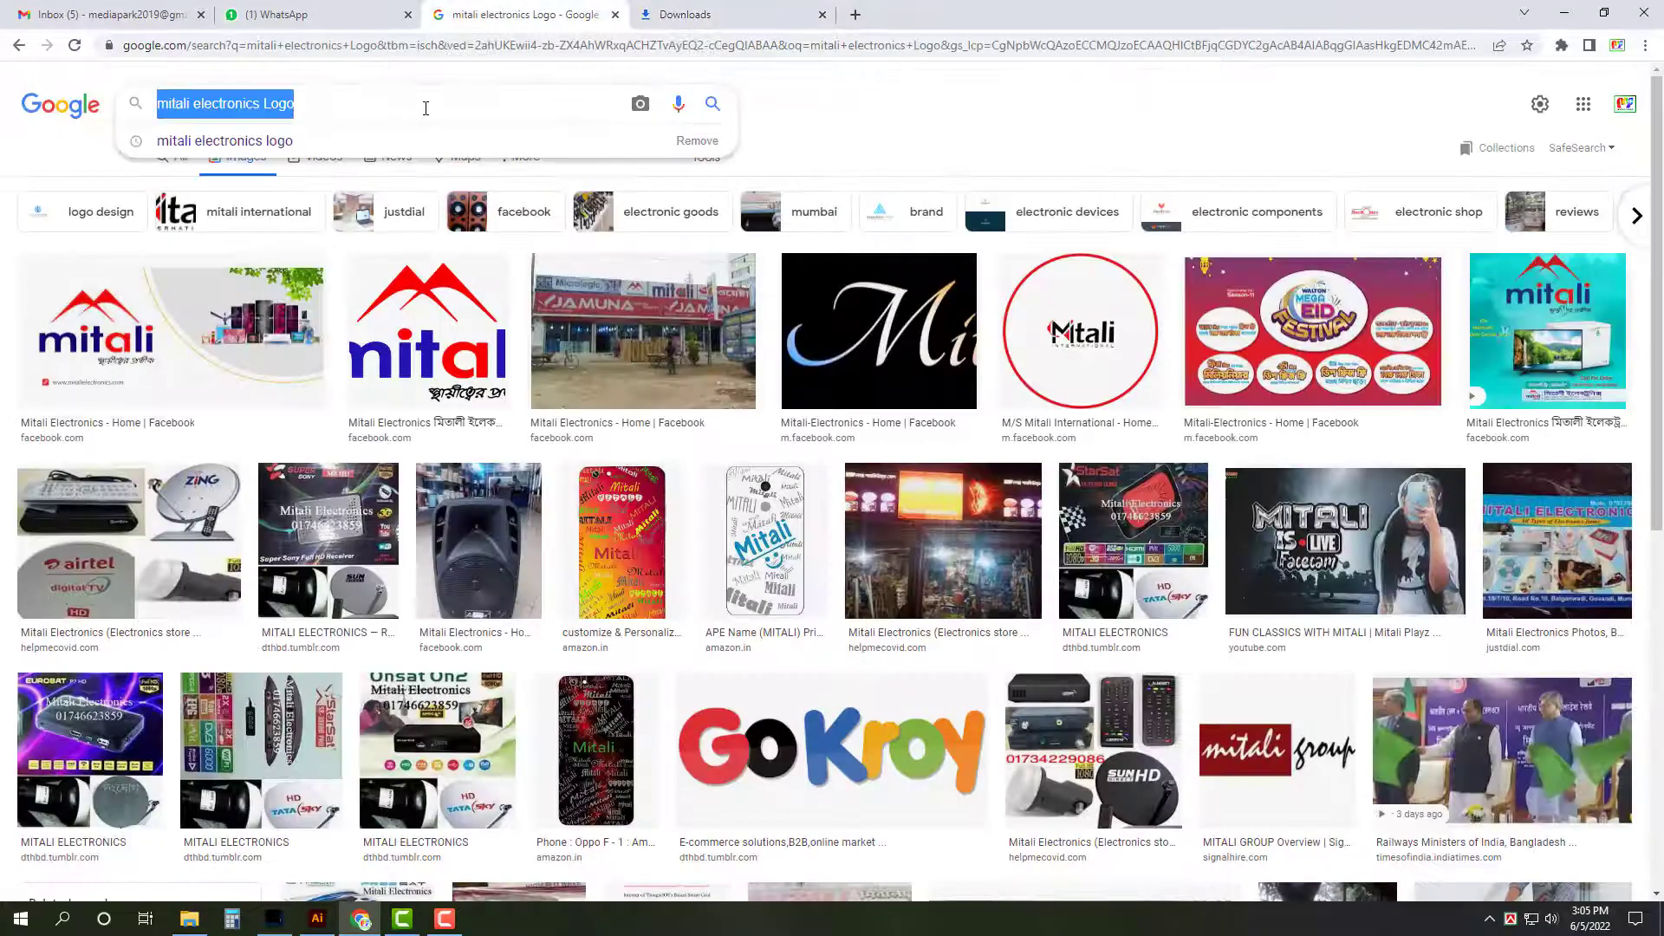
pyautogui.write('footbo')
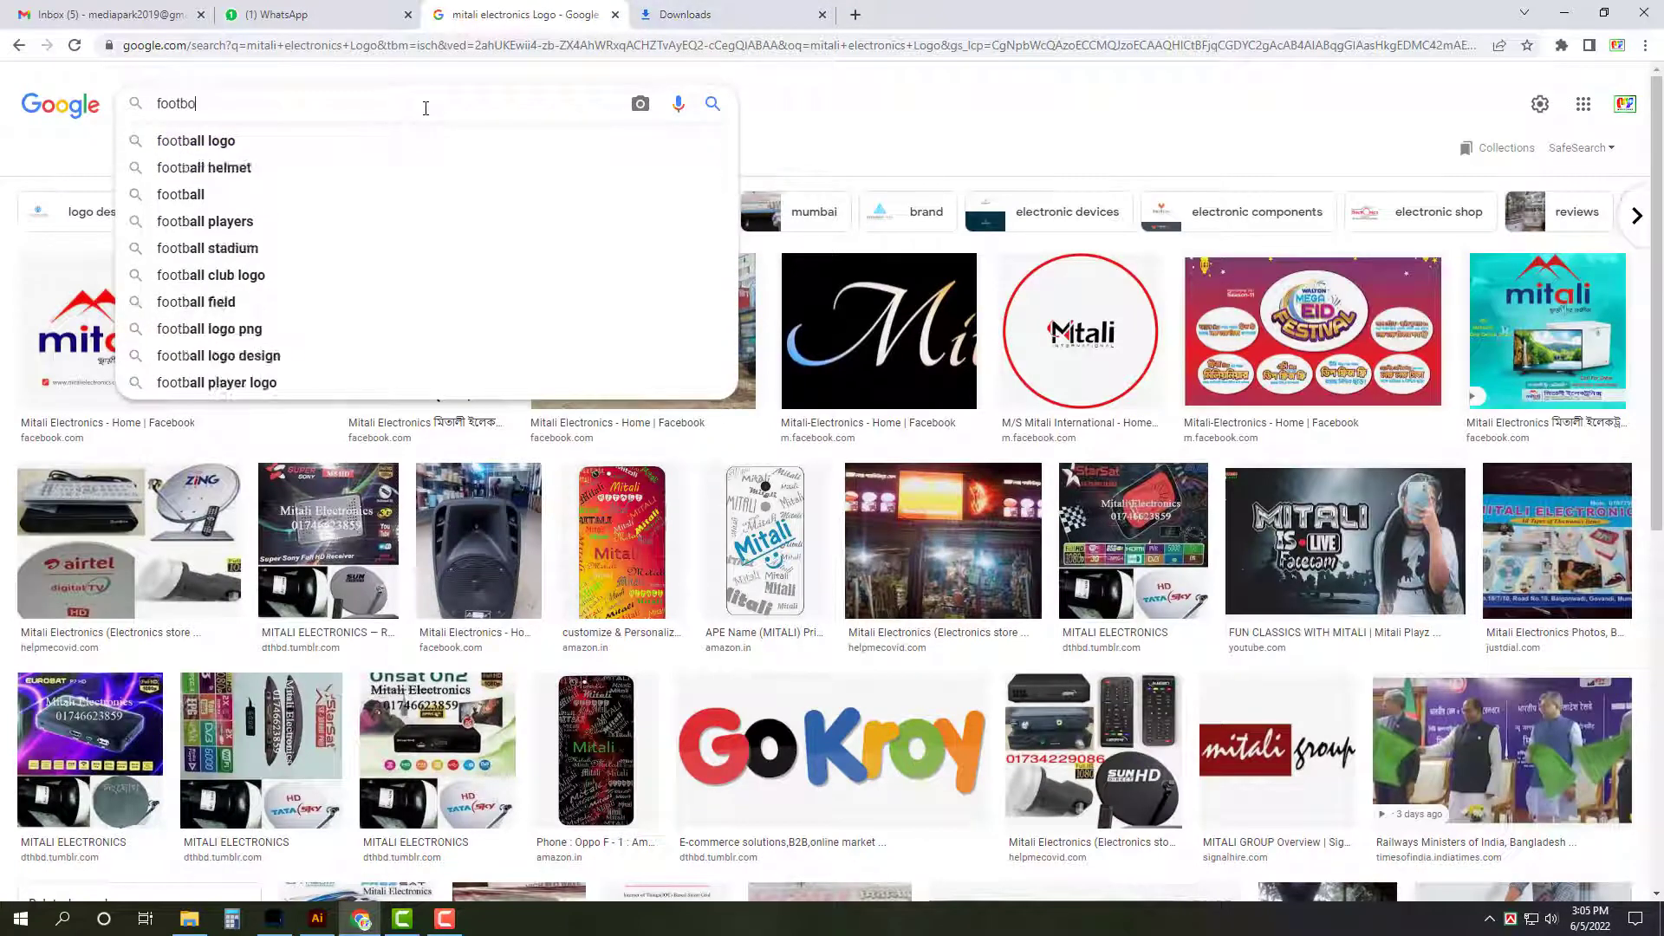
pyautogui.write('ol fr')
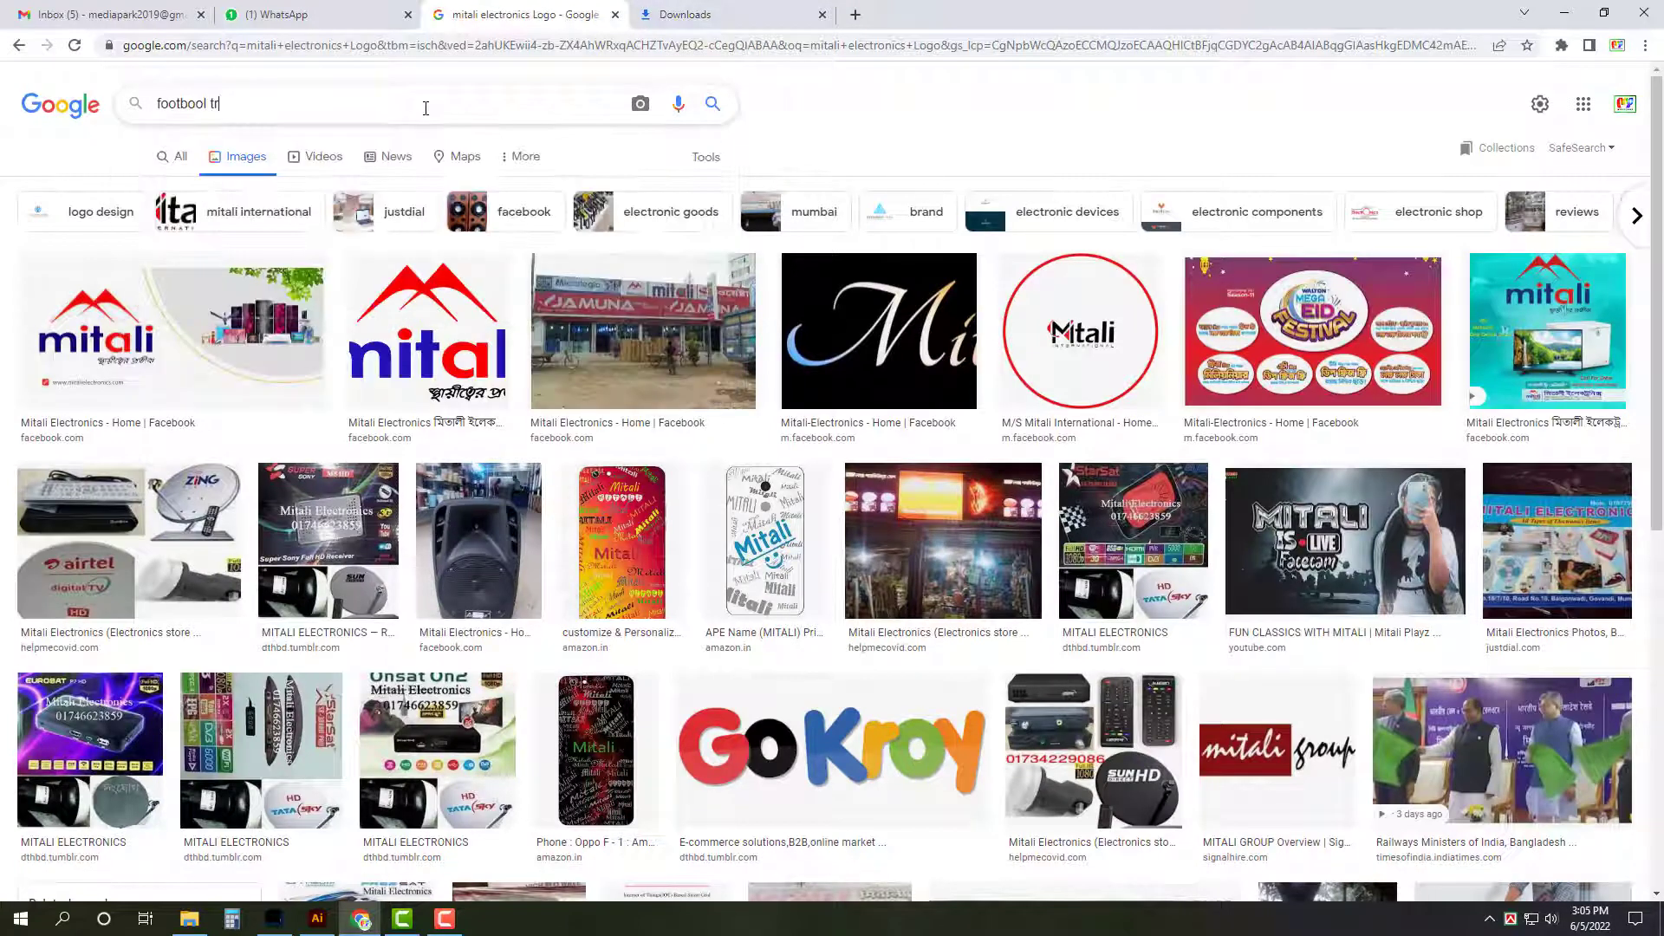
pyautogui.press('BackSpace')
pyautogui.write('onament')
pyautogui.press('Return')
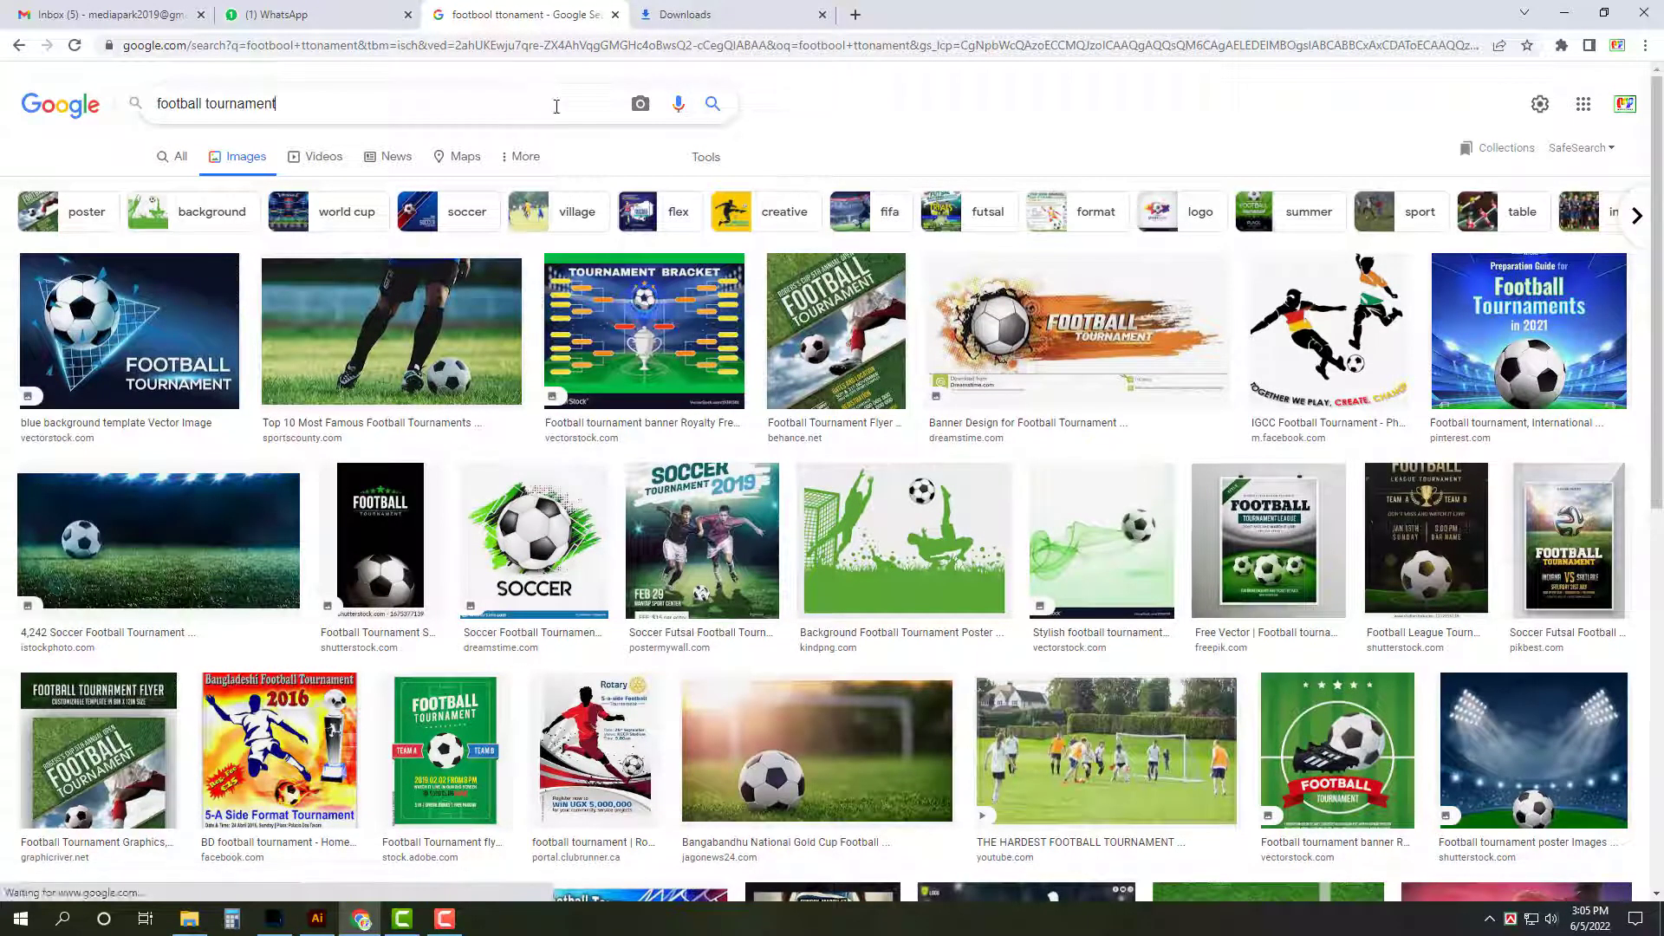
# Step: Preview the football-in-a-stadium and football-on-grass result images
pyautogui.click(219, 542)
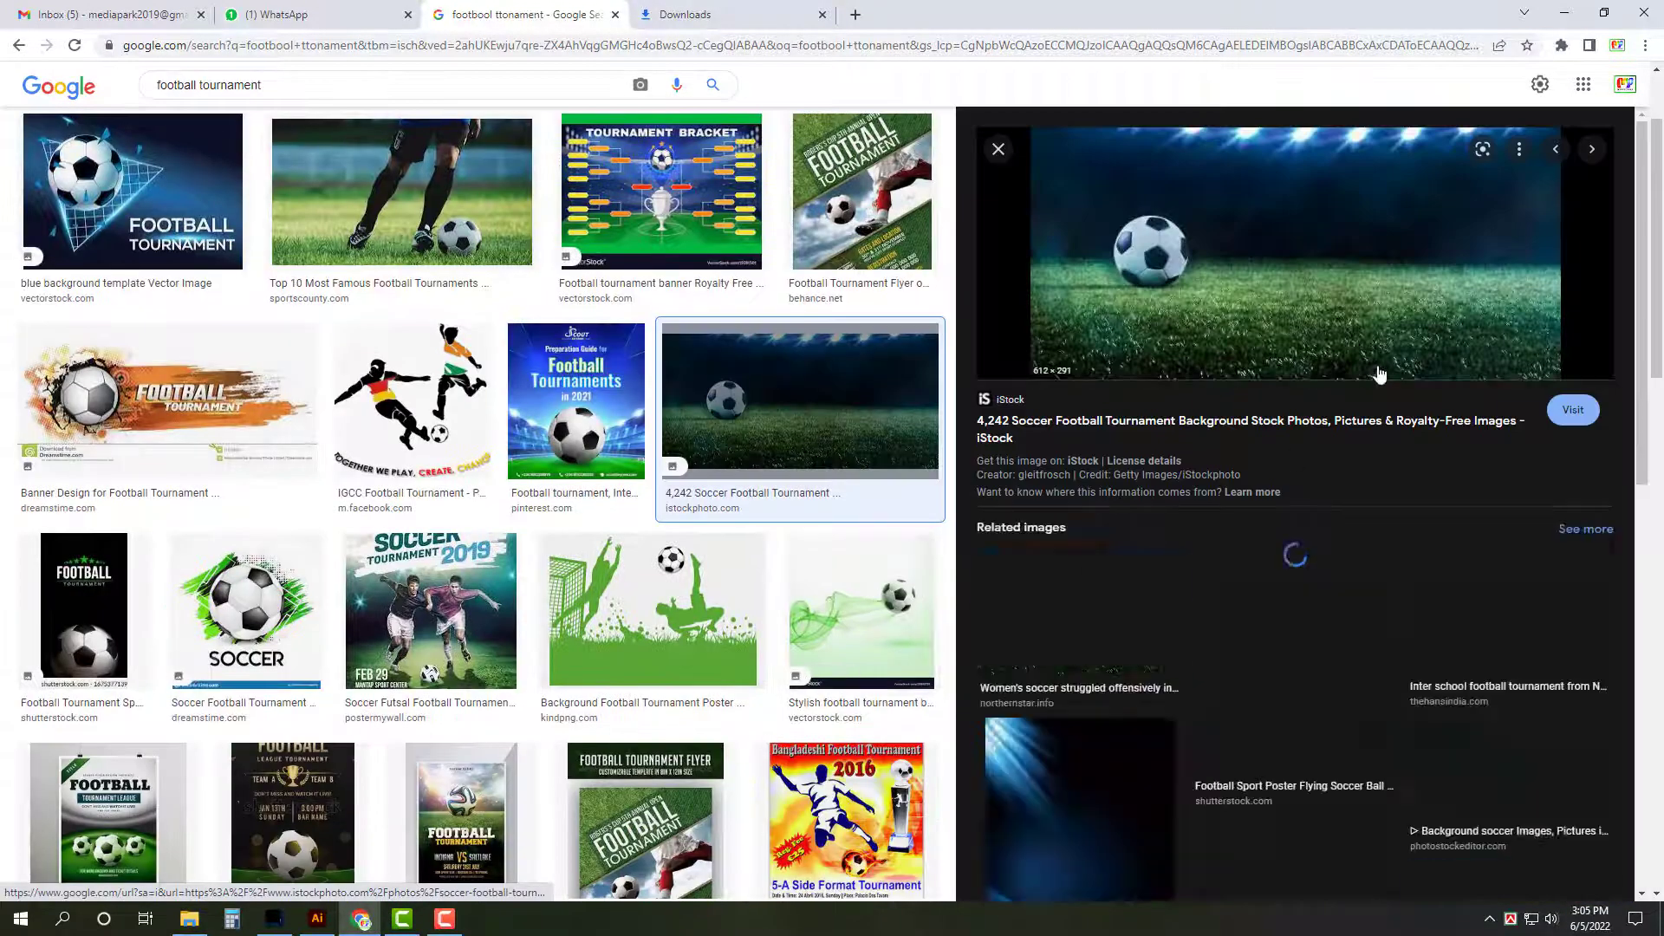
pyautogui.click(1526, 643)
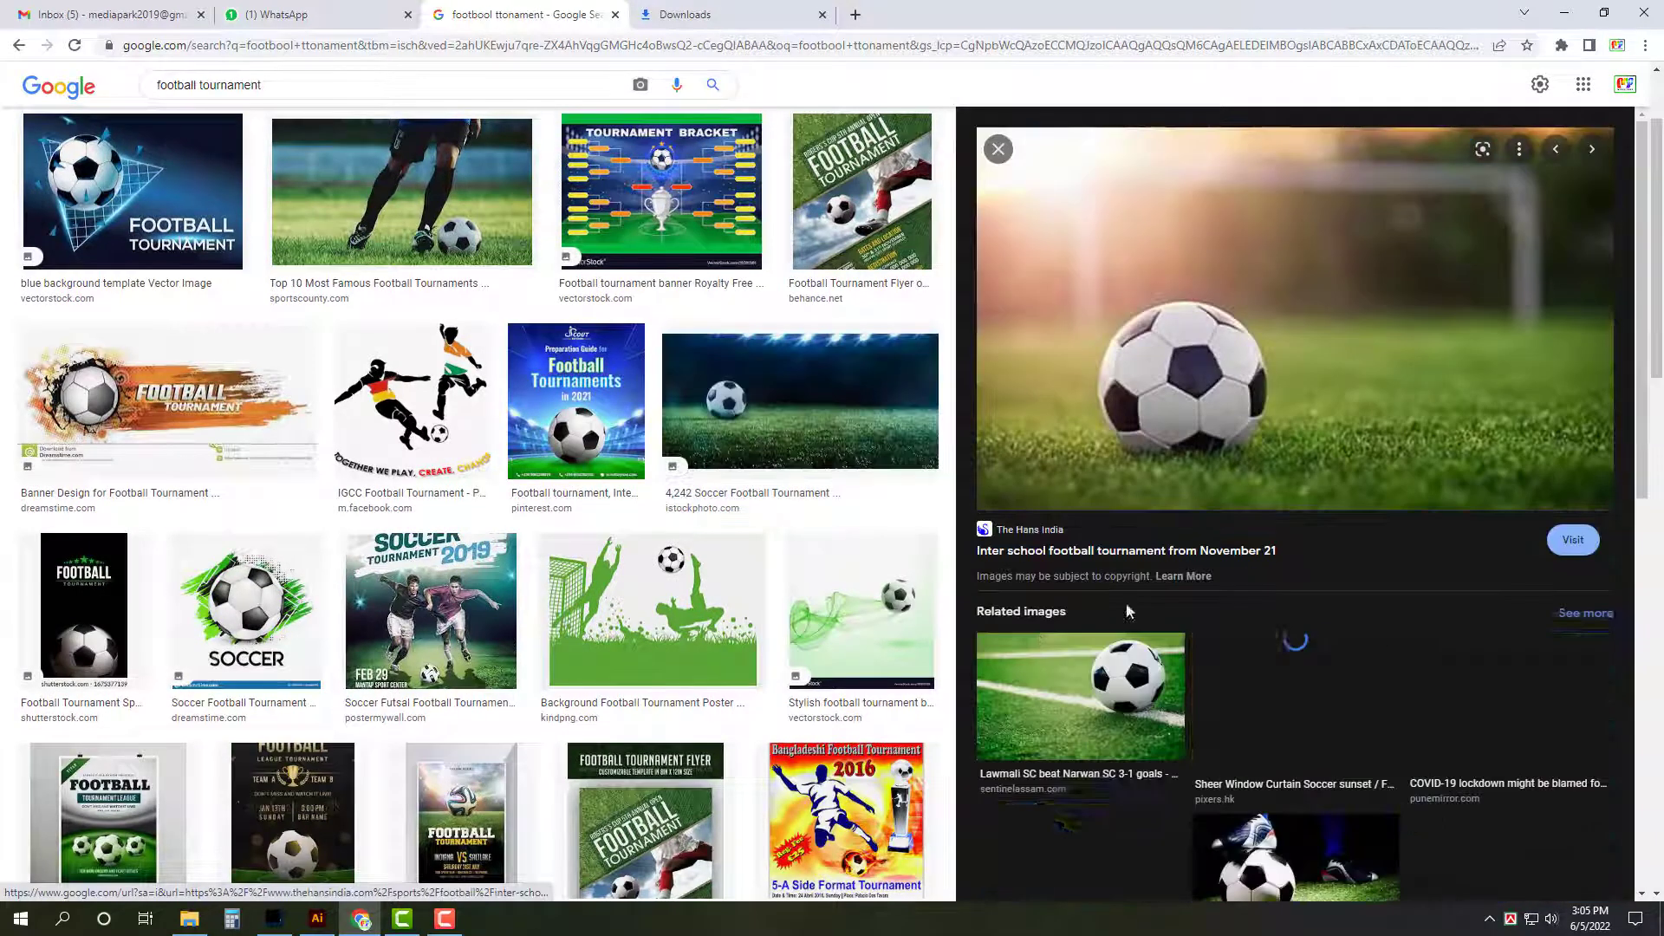
pyautogui.click(304, 920)
pyautogui.click(297, 923)
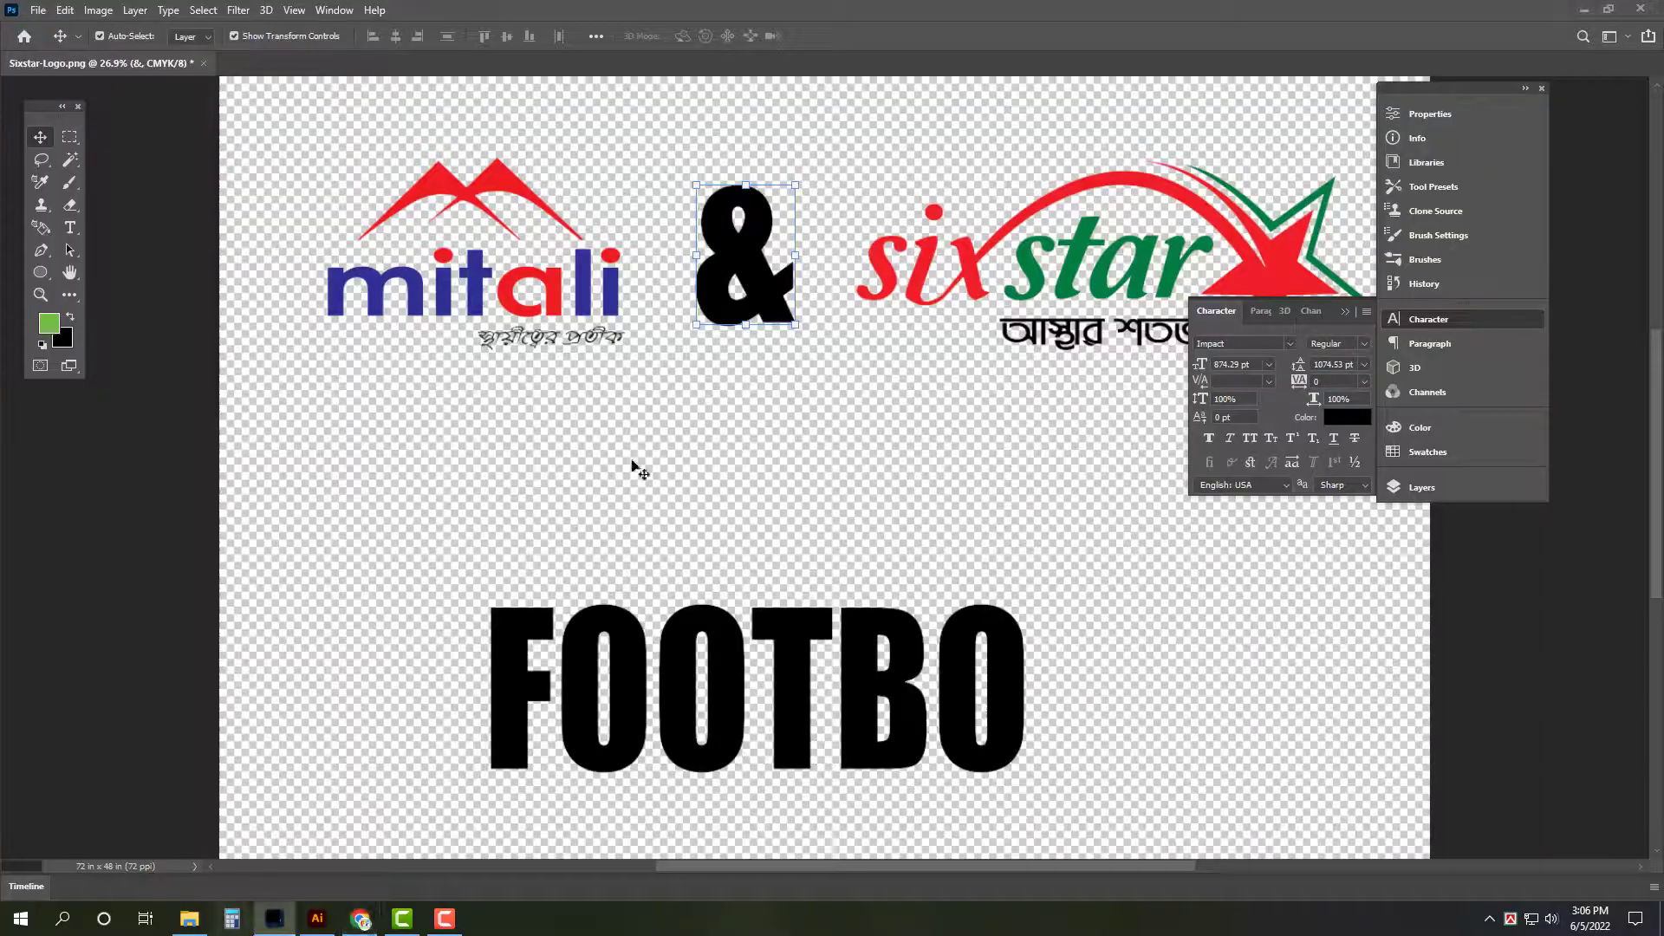
# Step: Change the FOOTBO text to 'football tournament' and rescale it to fit the canvas
pyautogui.press('t')
pyautogui.click(745, 659)
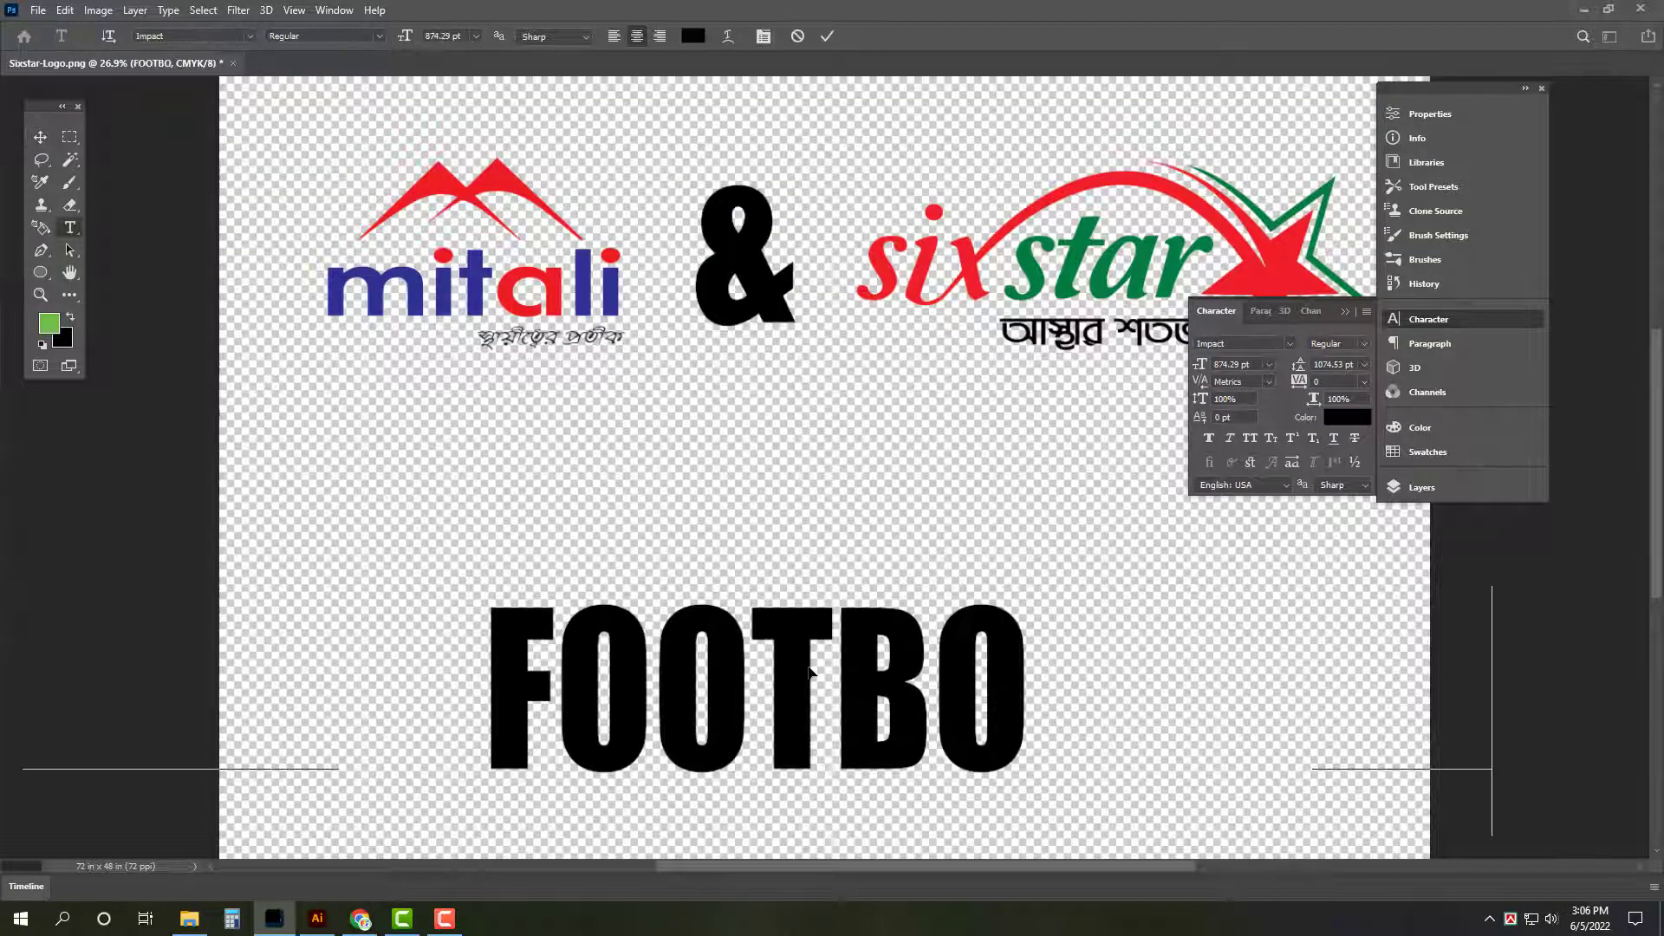
pyautogui.hotkey('ctrl', 'Return')
pyautogui.press('Tab')
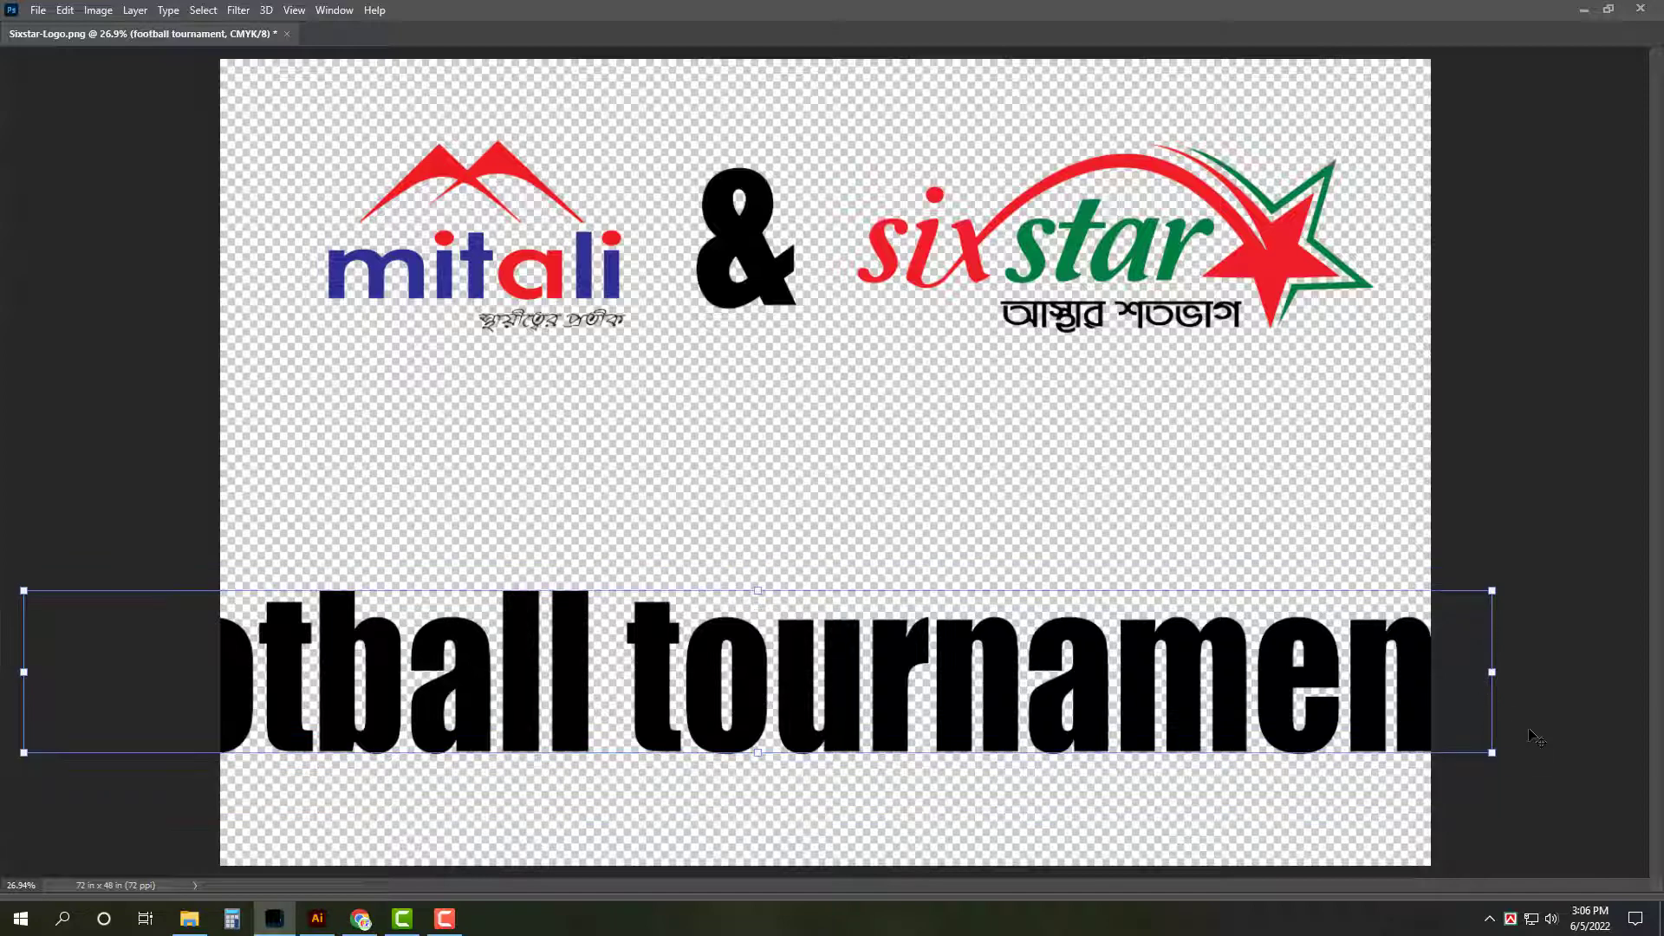
pyautogui.moveTo(1491, 672); pyautogui.dragTo(1385, 668)
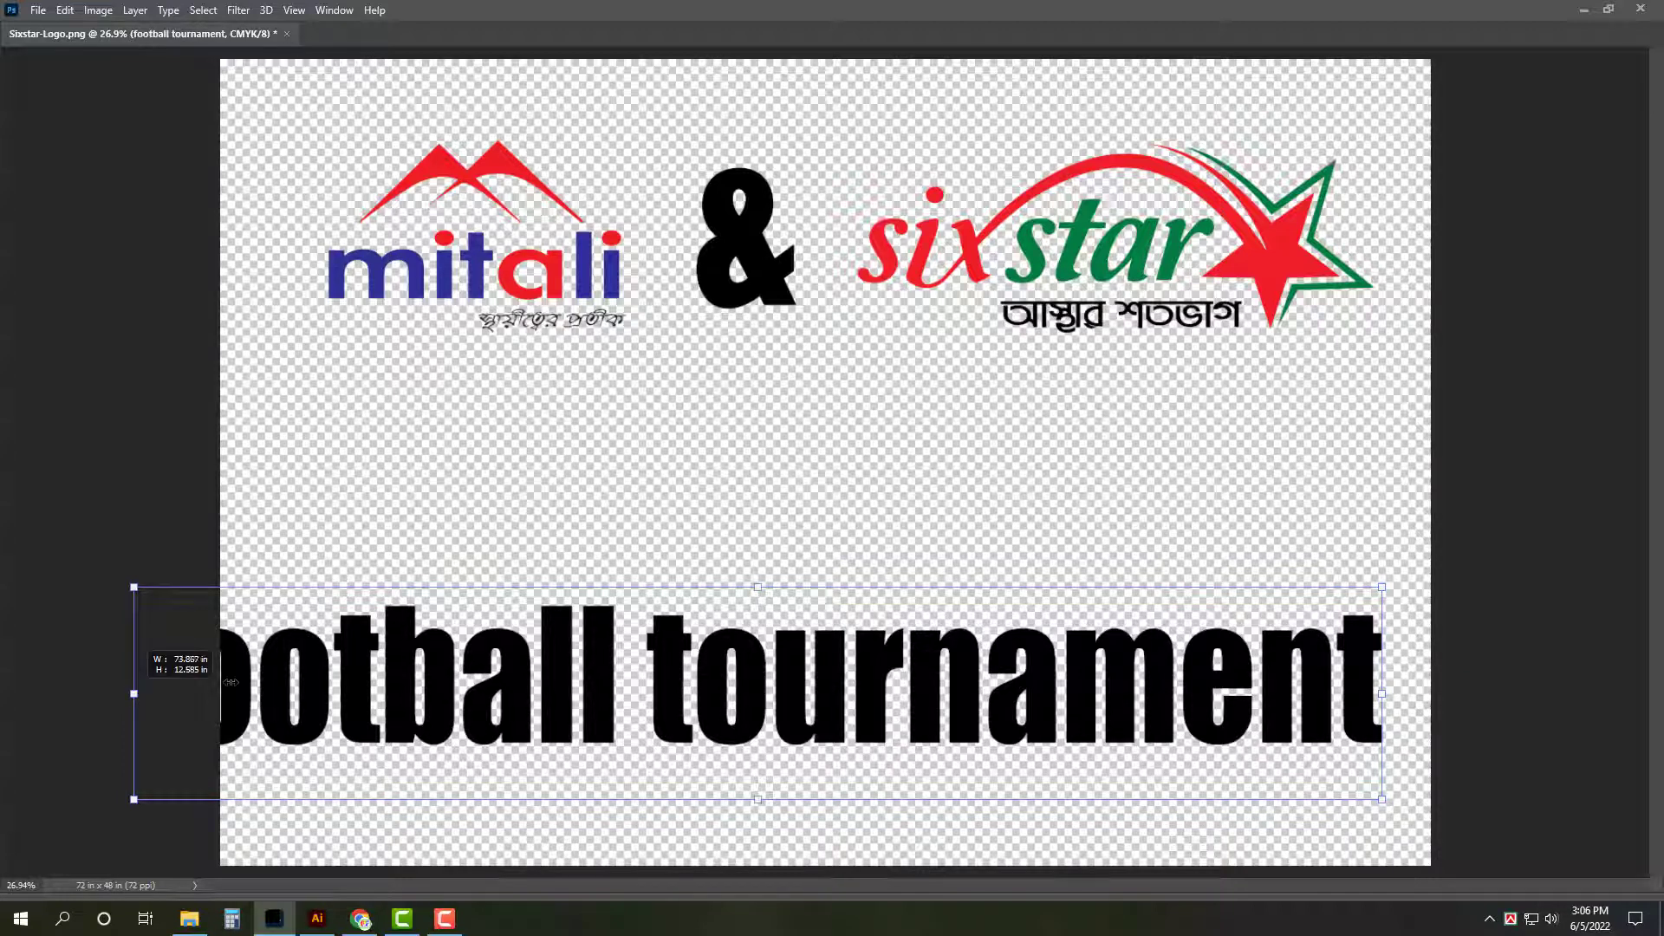
pyautogui.moveTo(134, 693); pyautogui.dragTo(256, 675)
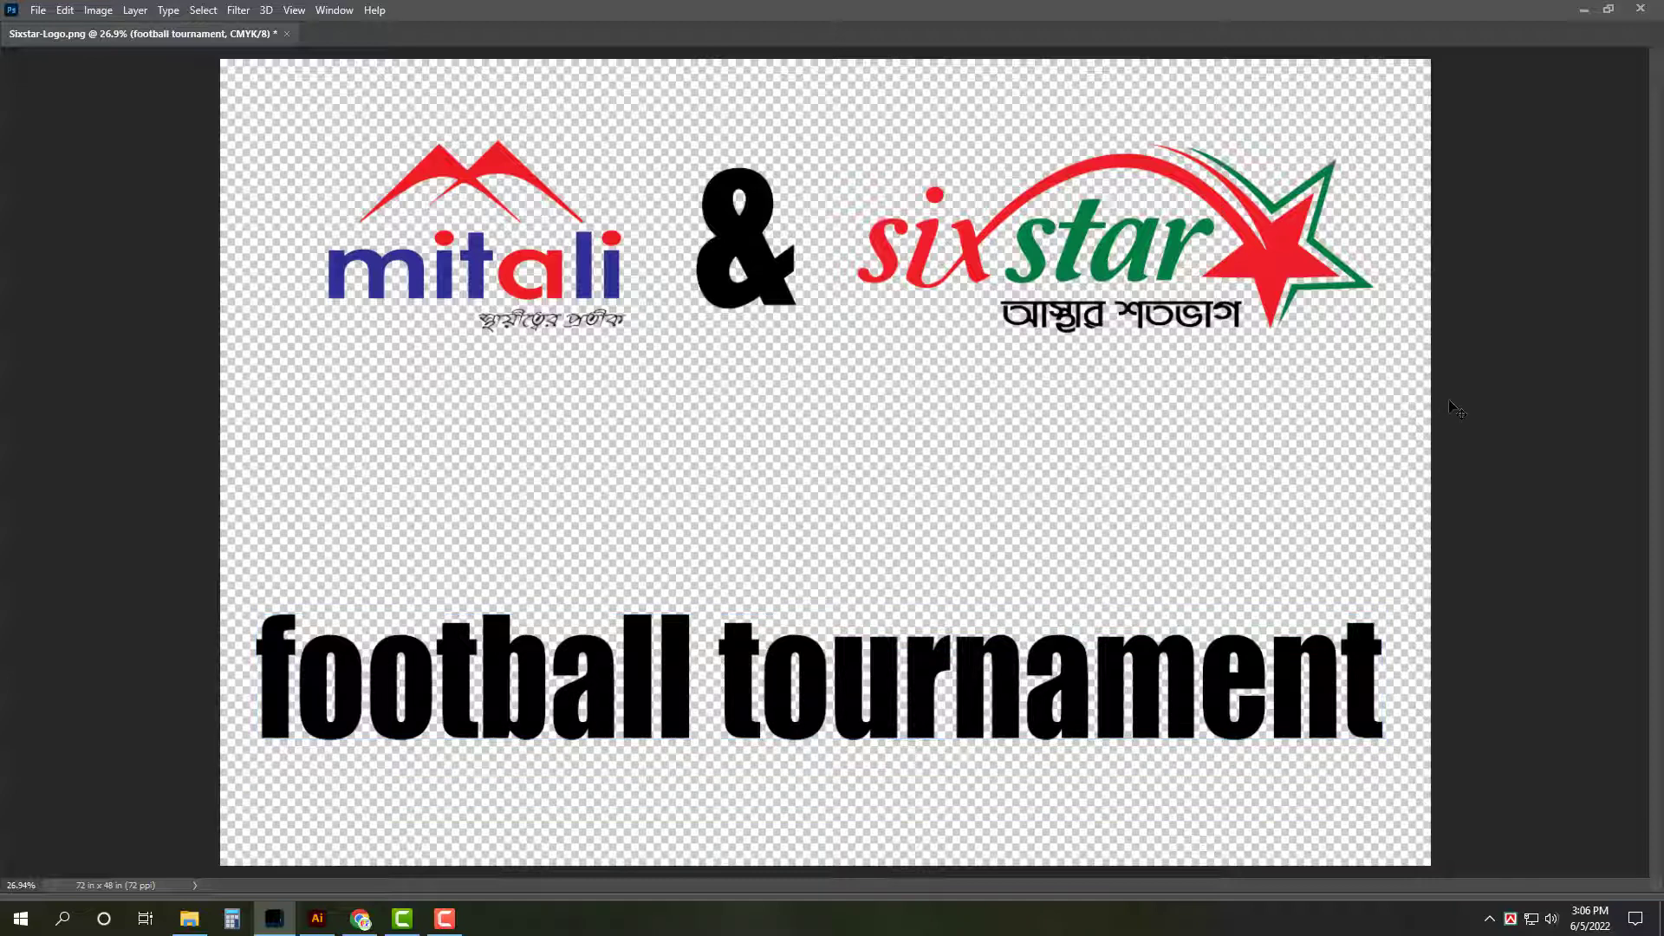
# Step: Move the 'football tournament' text below the logos and split it onto two lines
pyautogui.moveTo(962, 672); pyautogui.dragTo(965, 503)
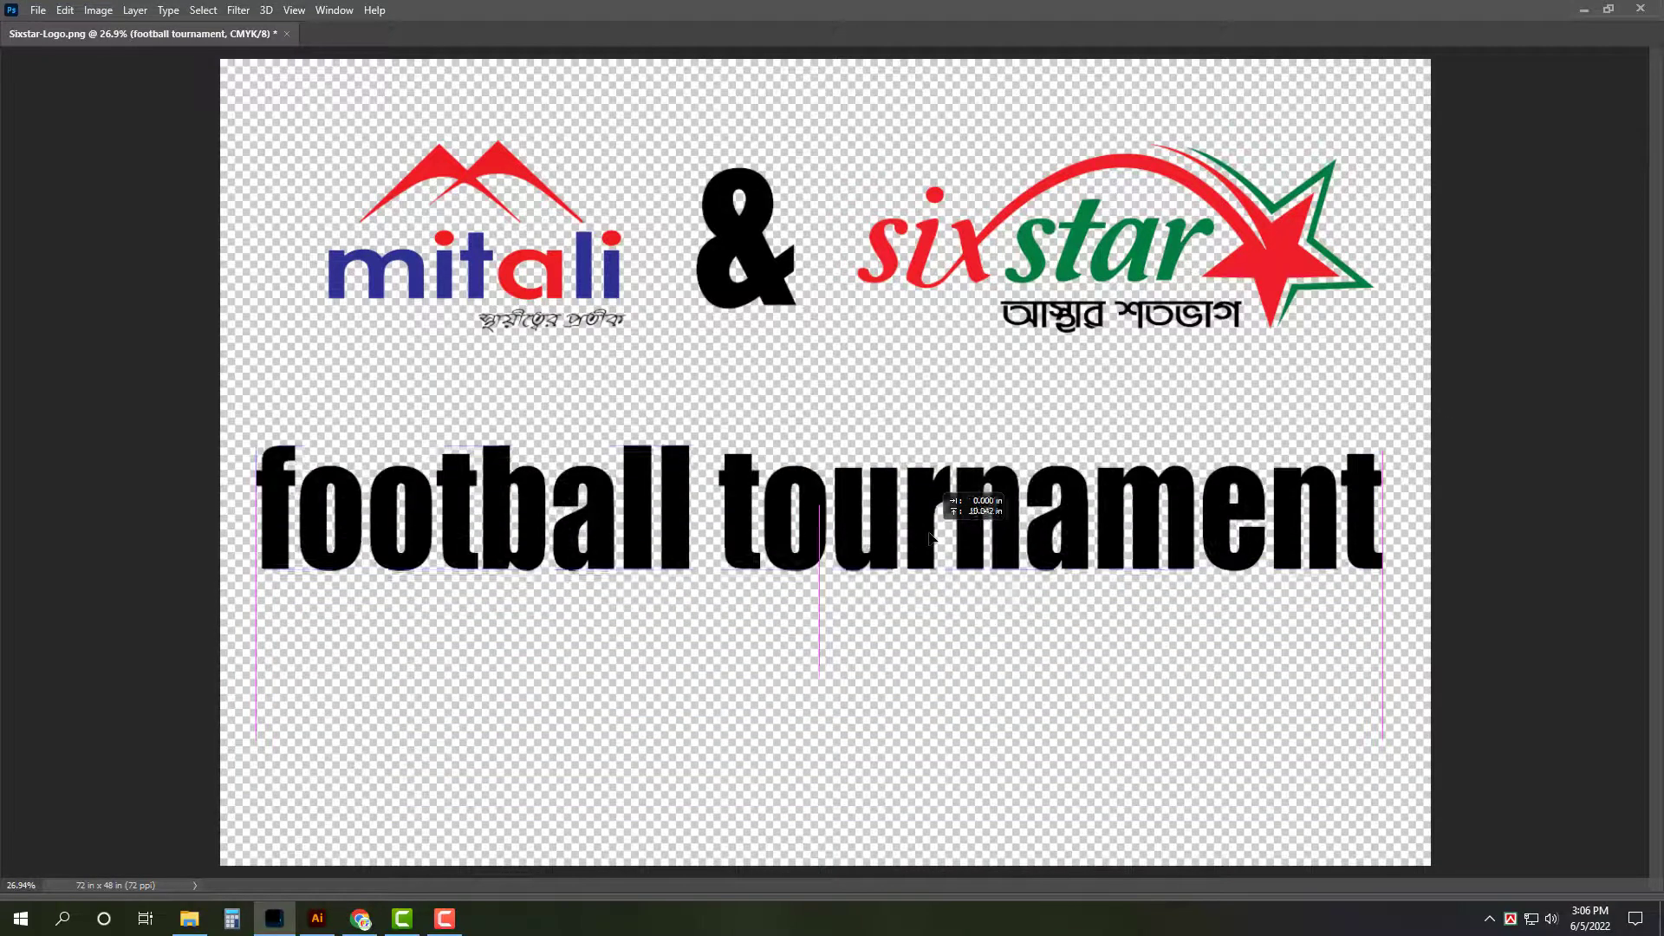
pyautogui.click(736, 507)
pyautogui.press('Return')
pyautogui.hotkey('ctrl', 'Return')
pyautogui.press('Tab')
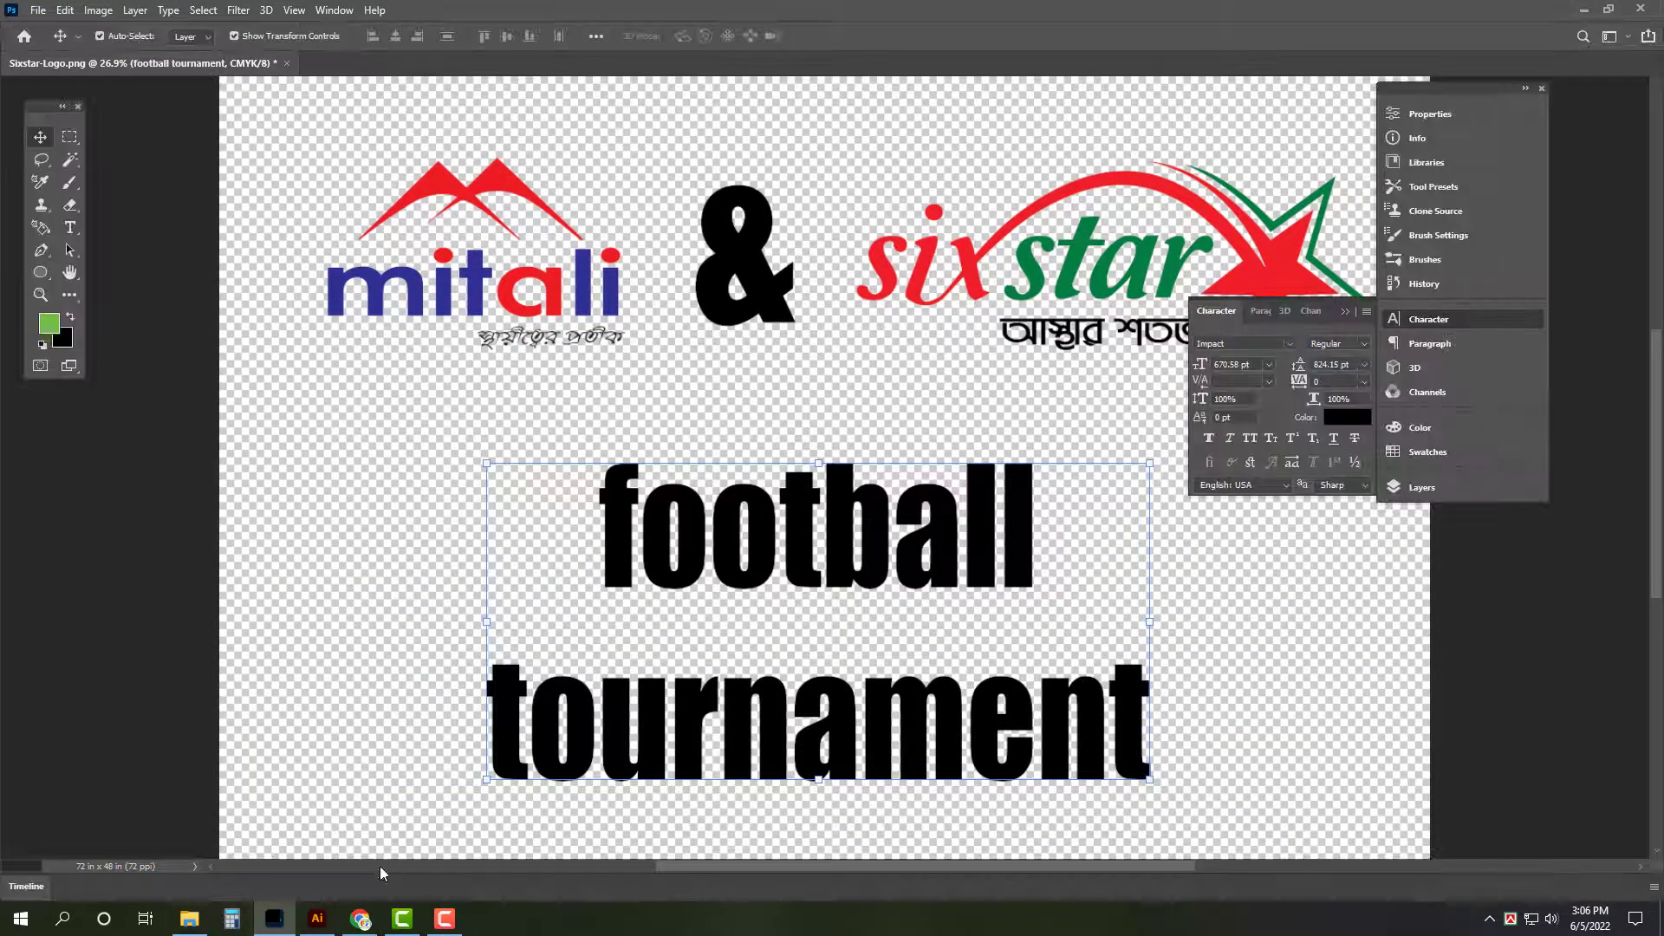
pyautogui.click(359, 919)
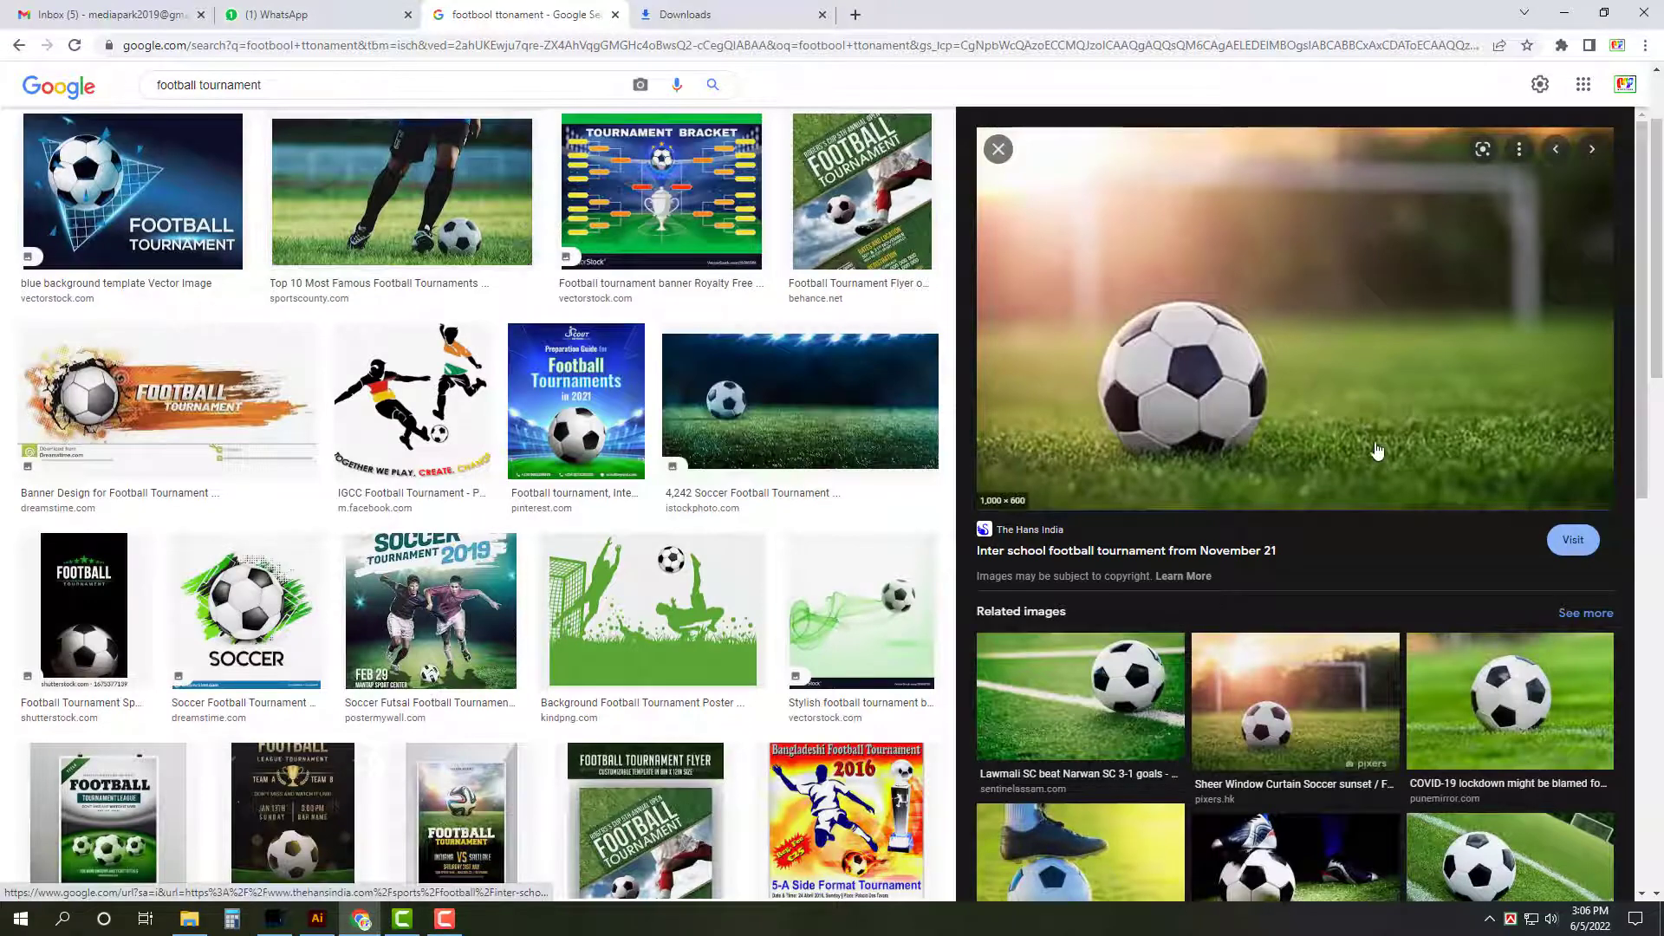
pyautogui.scroll(-4, 1377, 450)
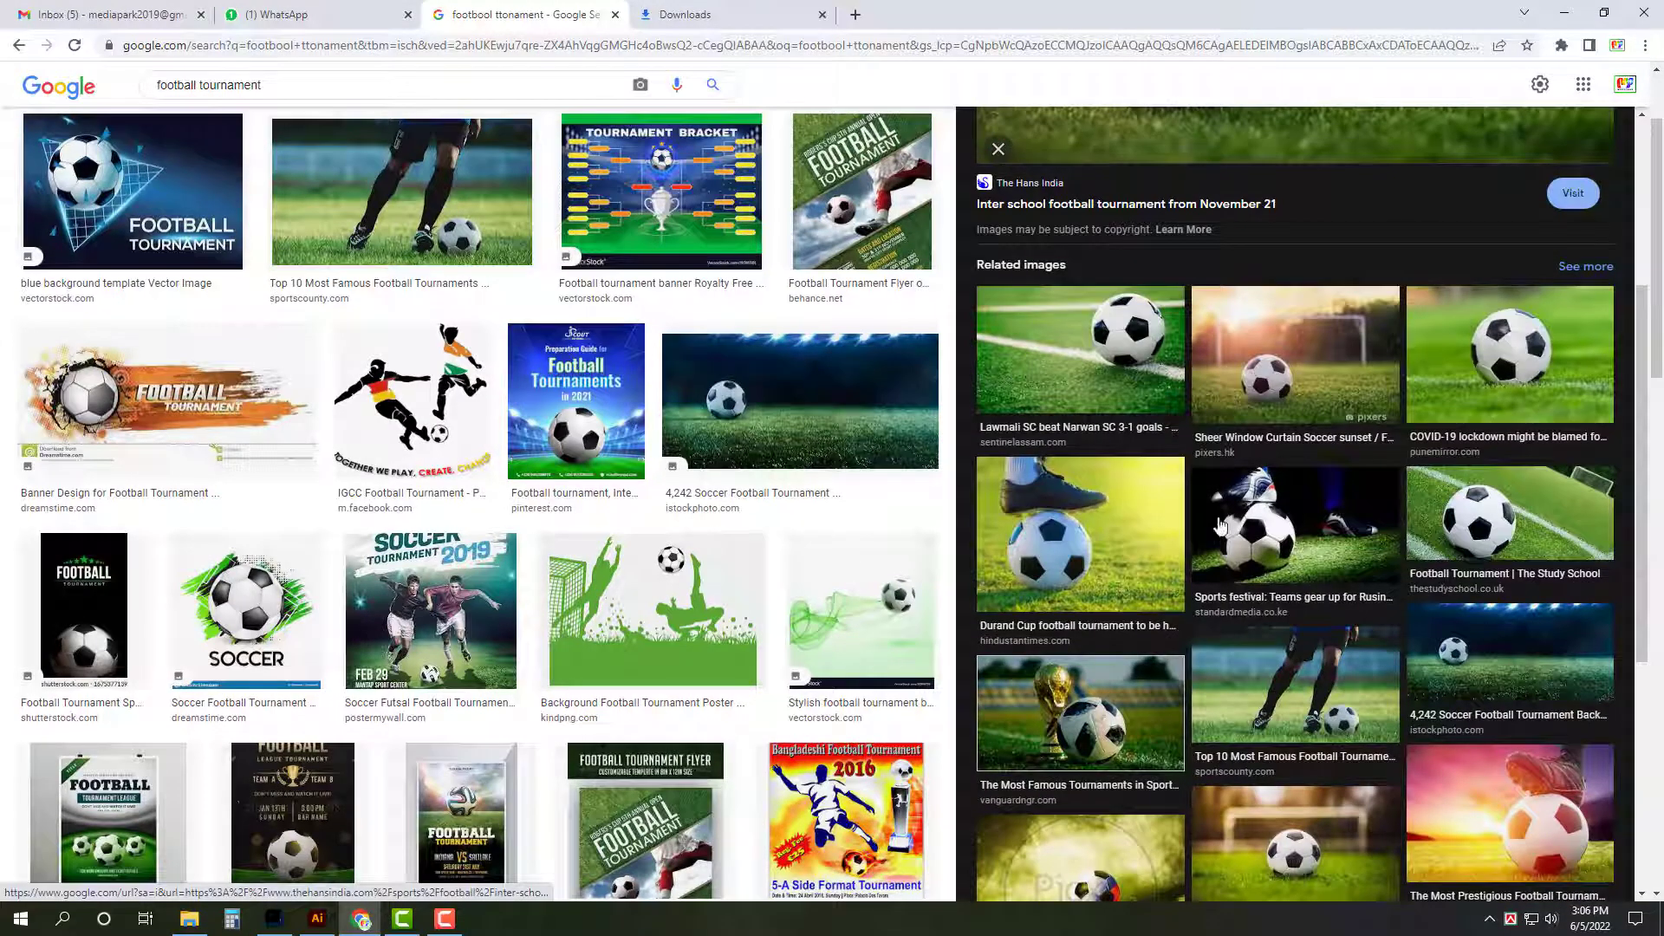
pyautogui.scroll(-3, 1343, 689)
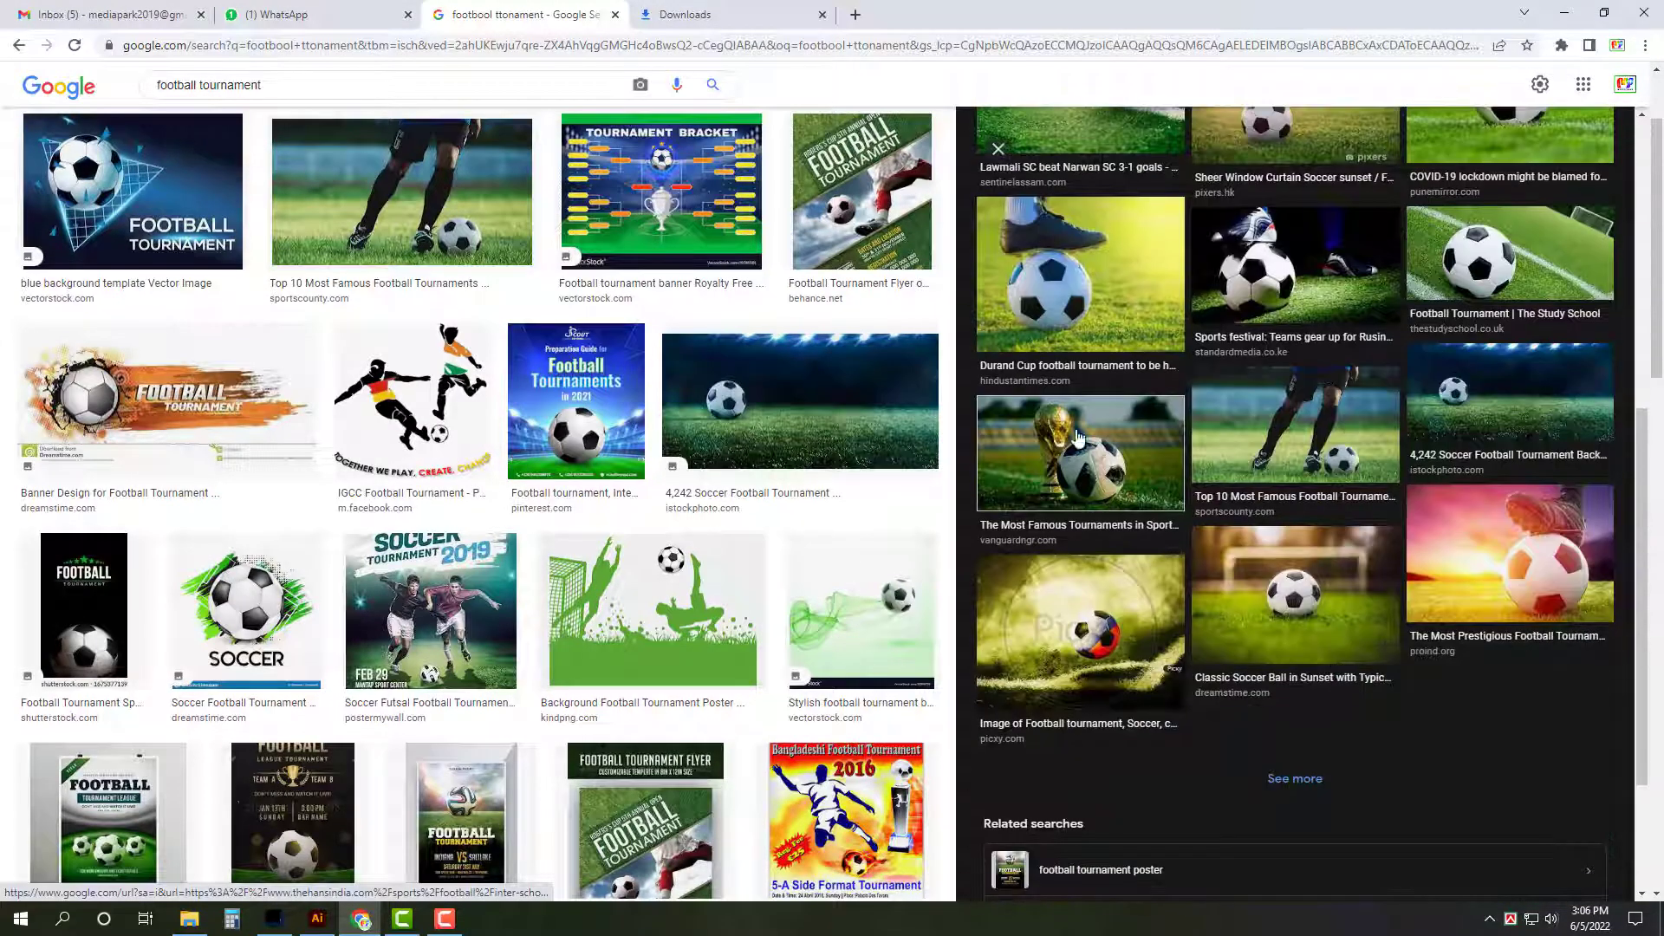
pyautogui.scroll(-2, 552, 687)
pyautogui.scroll(-2, 552, 687)
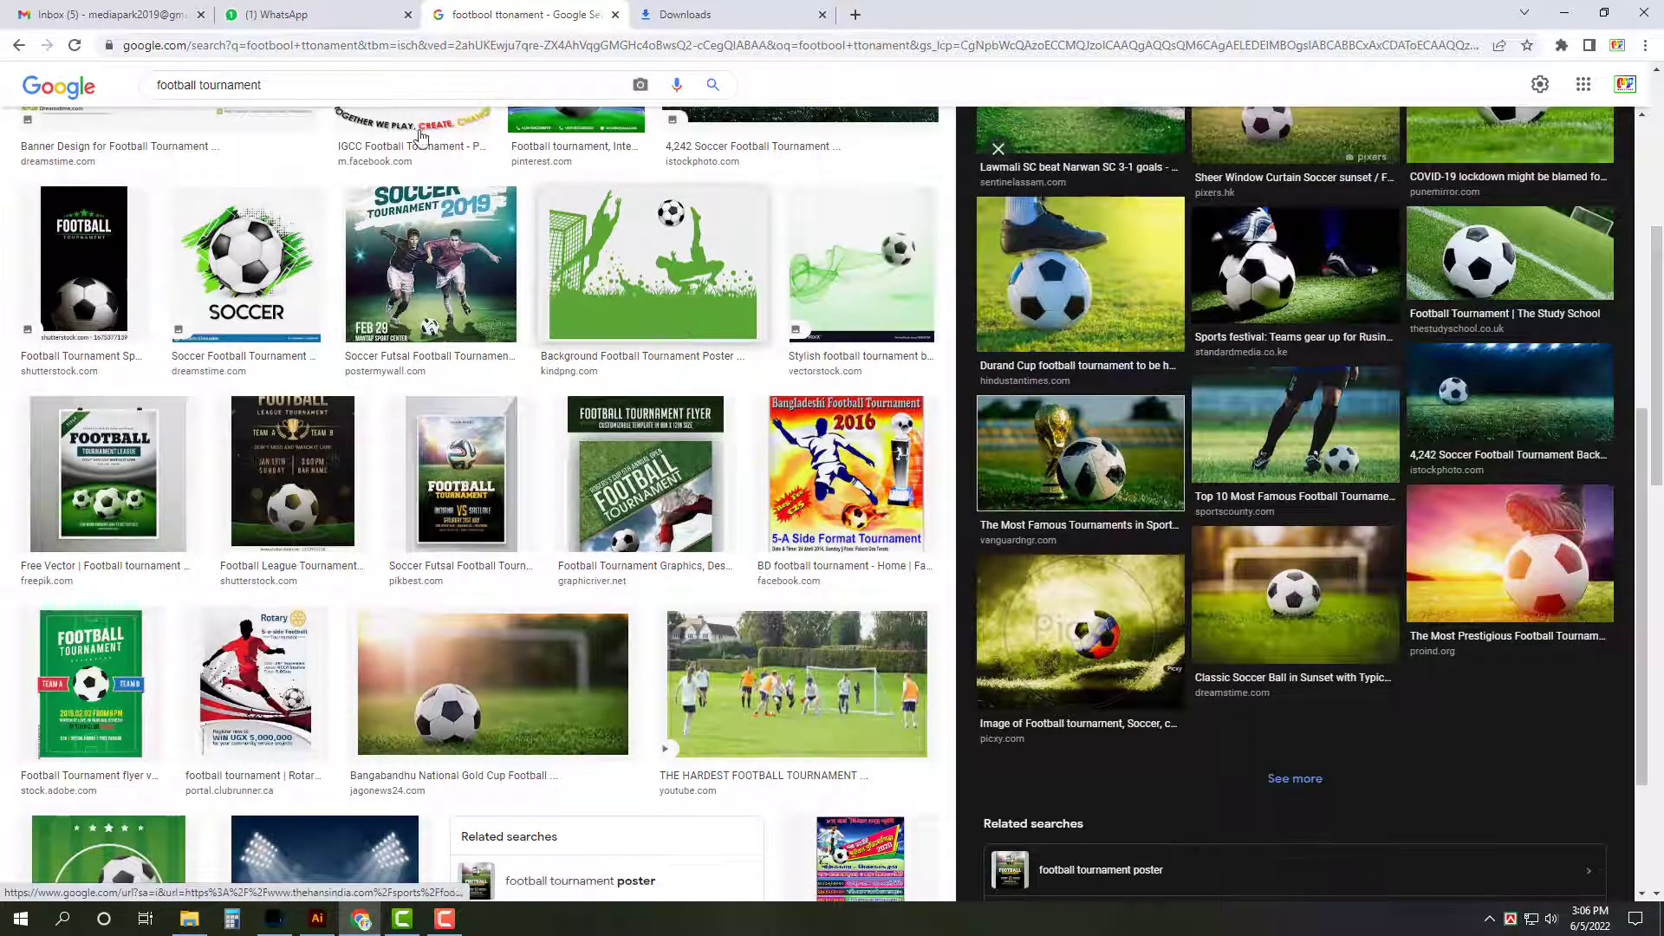
pyautogui.click(337, 84)
pyautogui.tripleClick(329, 84)
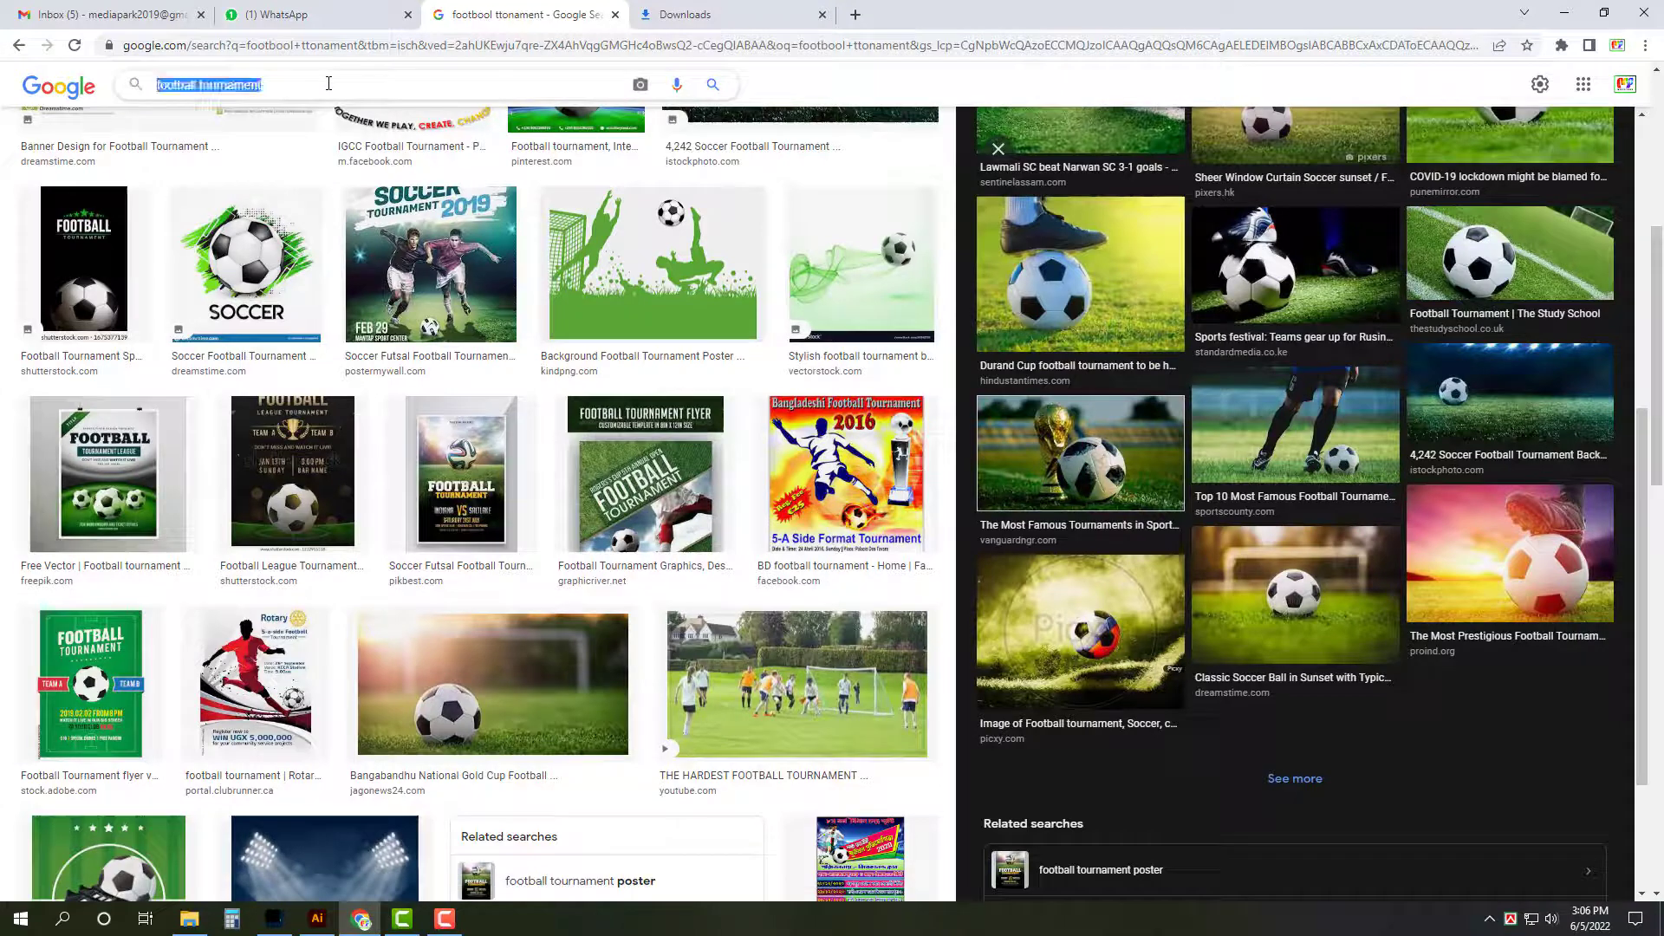
pyautogui.write('D')
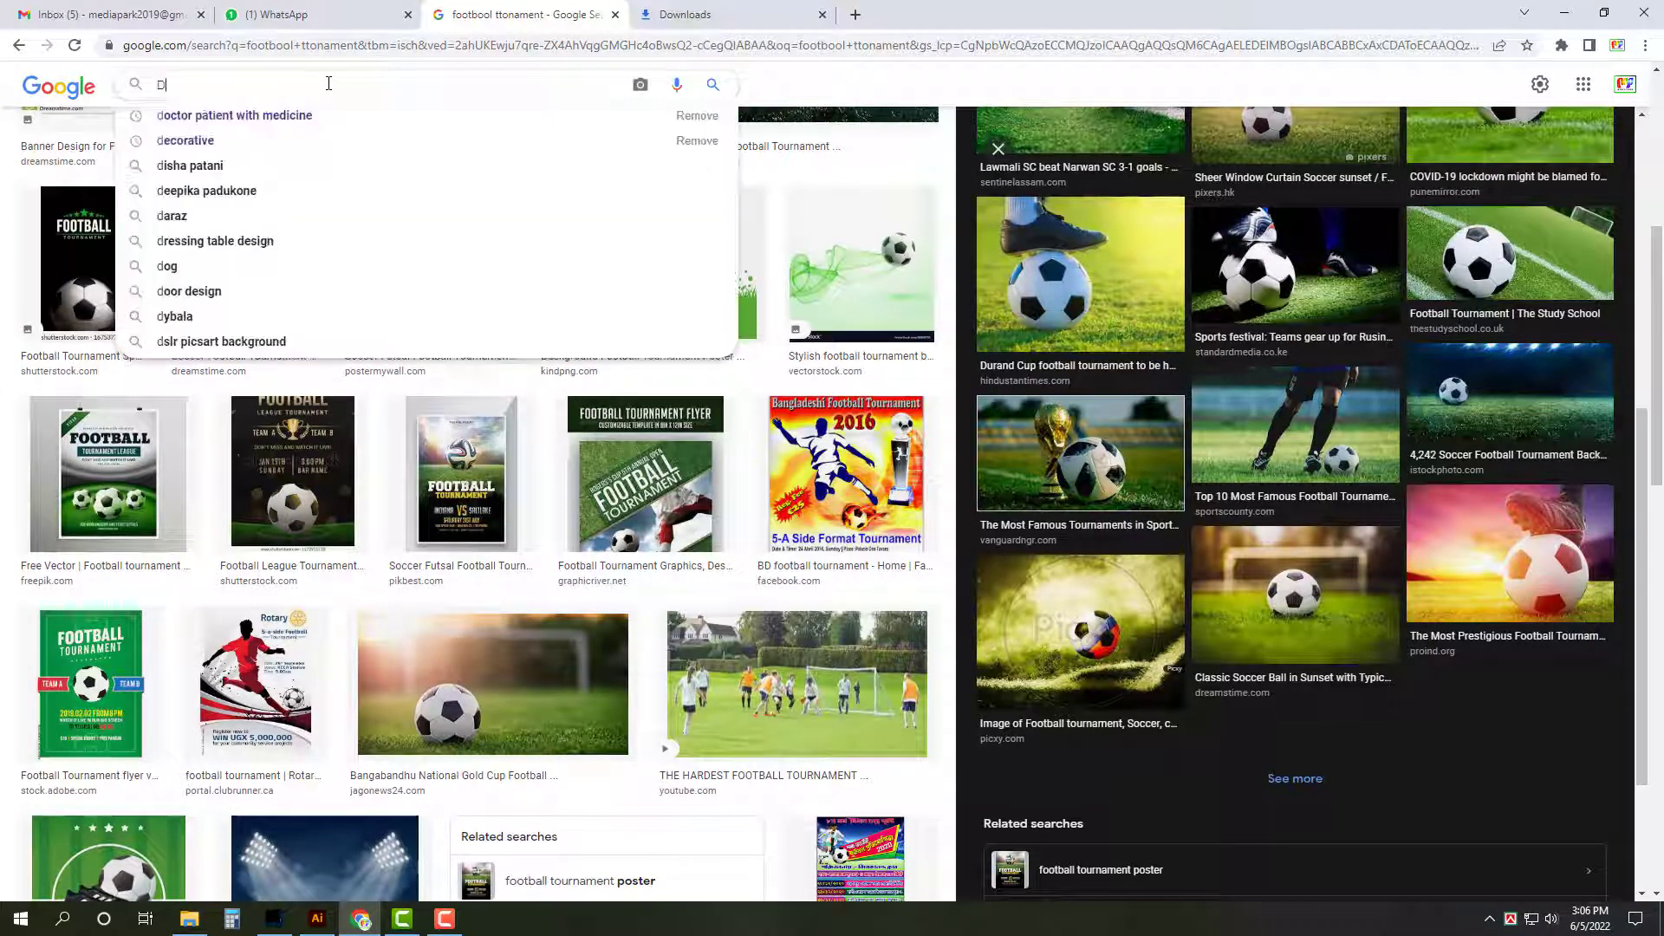
pyautogui.write('ubai ')
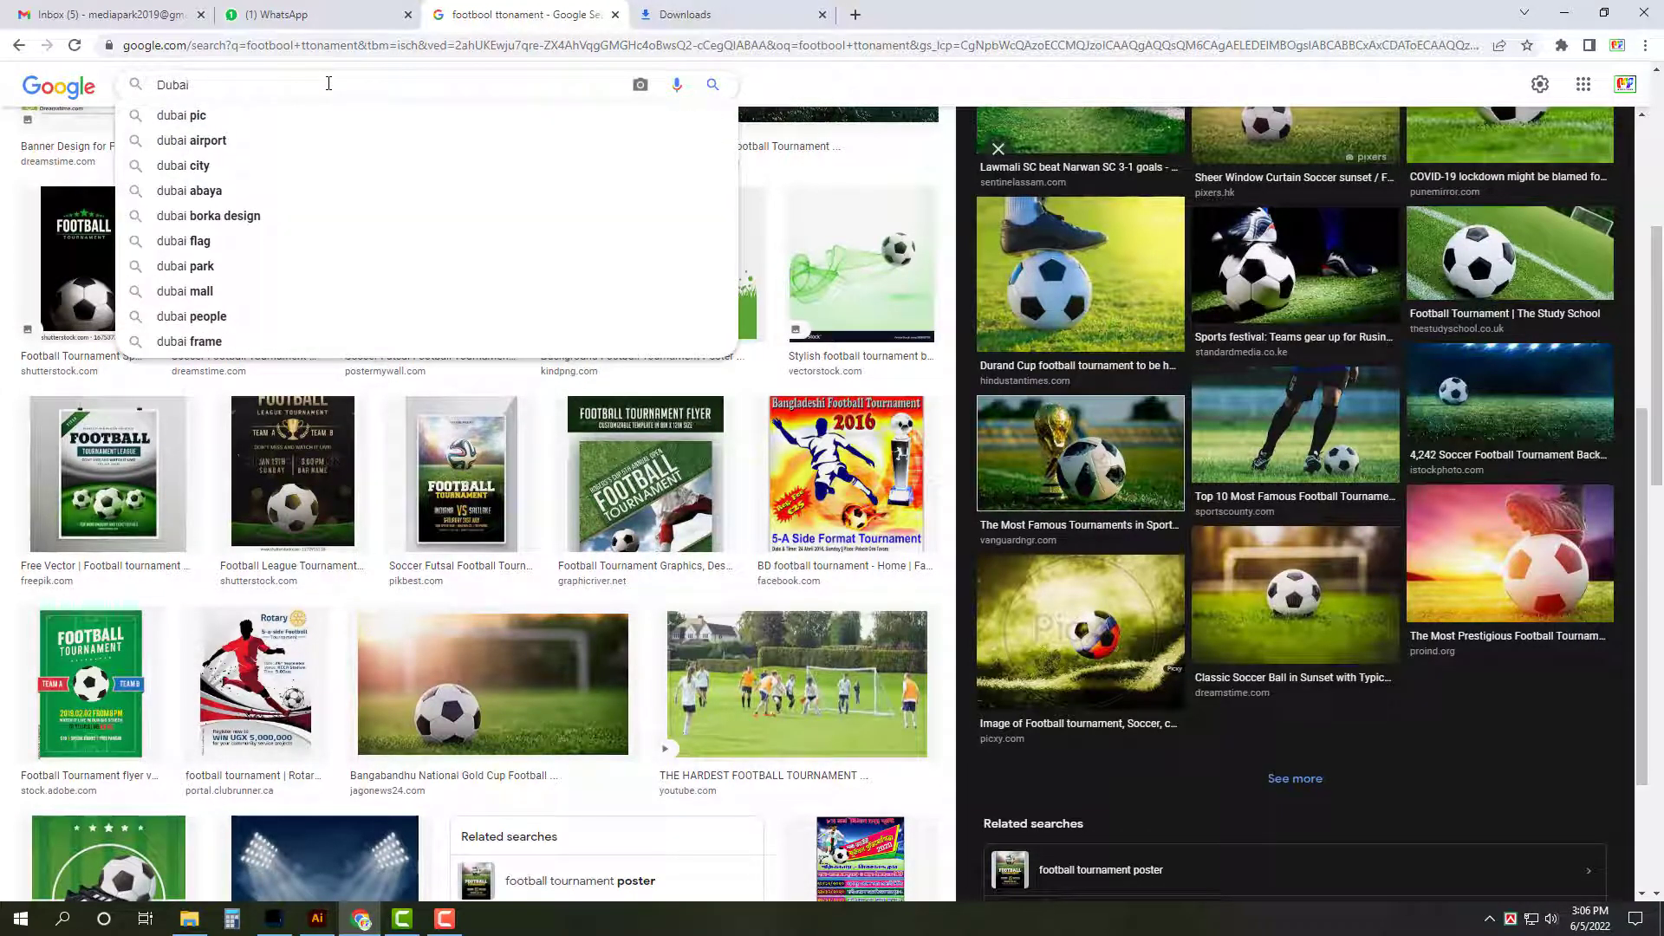
pyautogui.write('Wal')
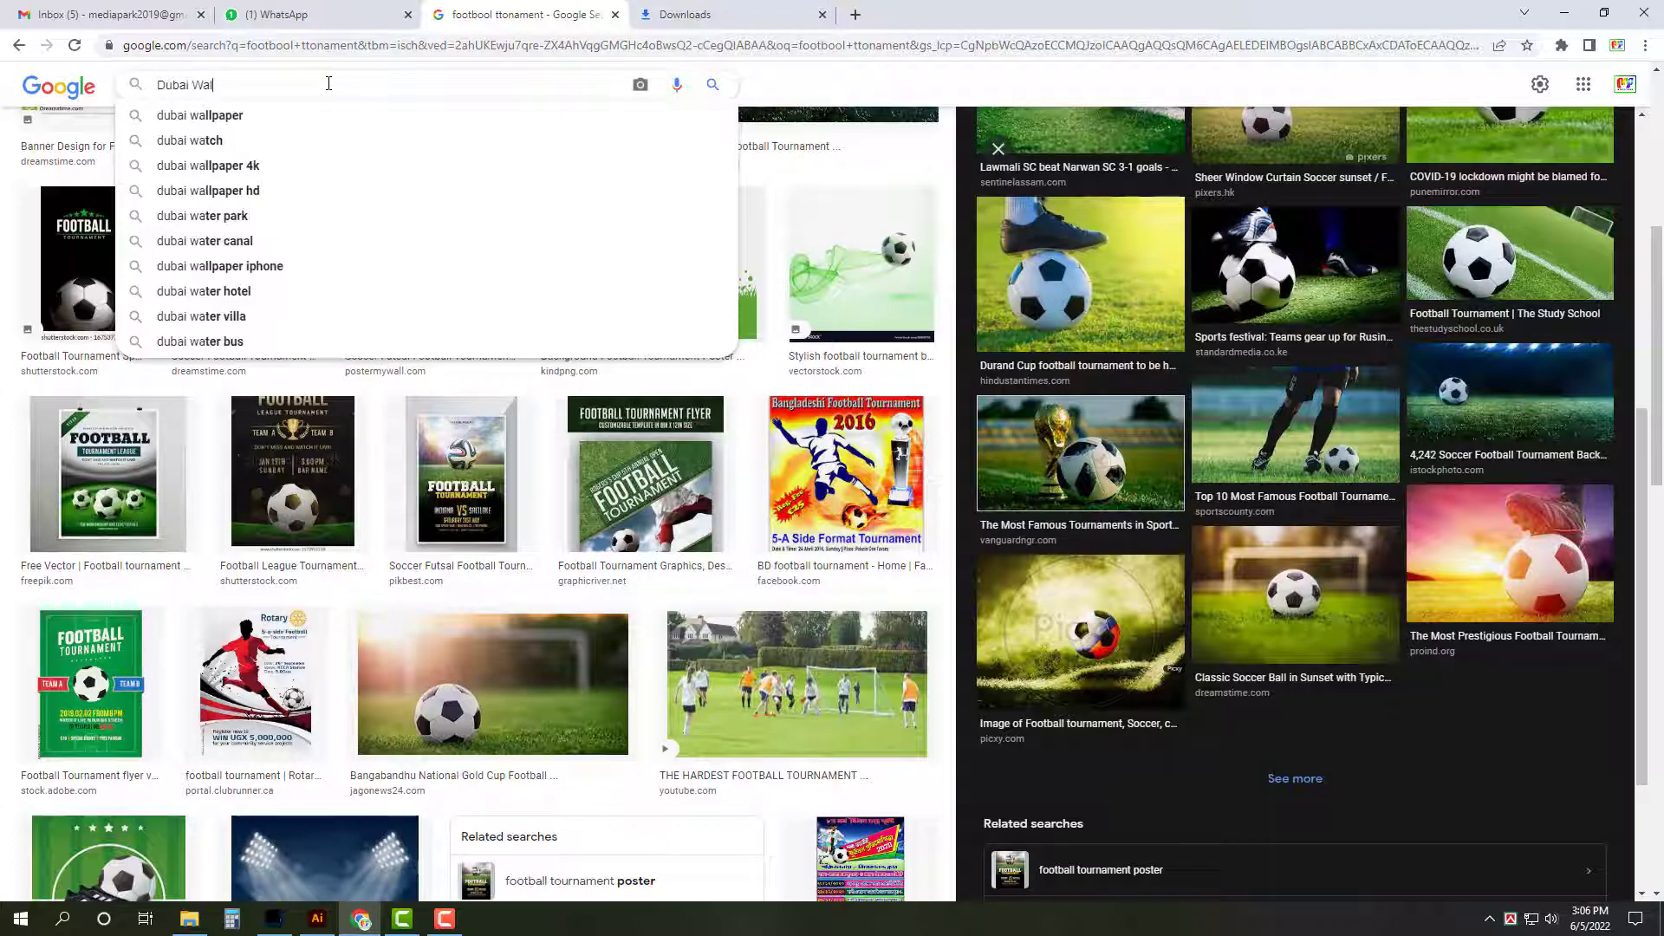
pyautogui.write('cup')
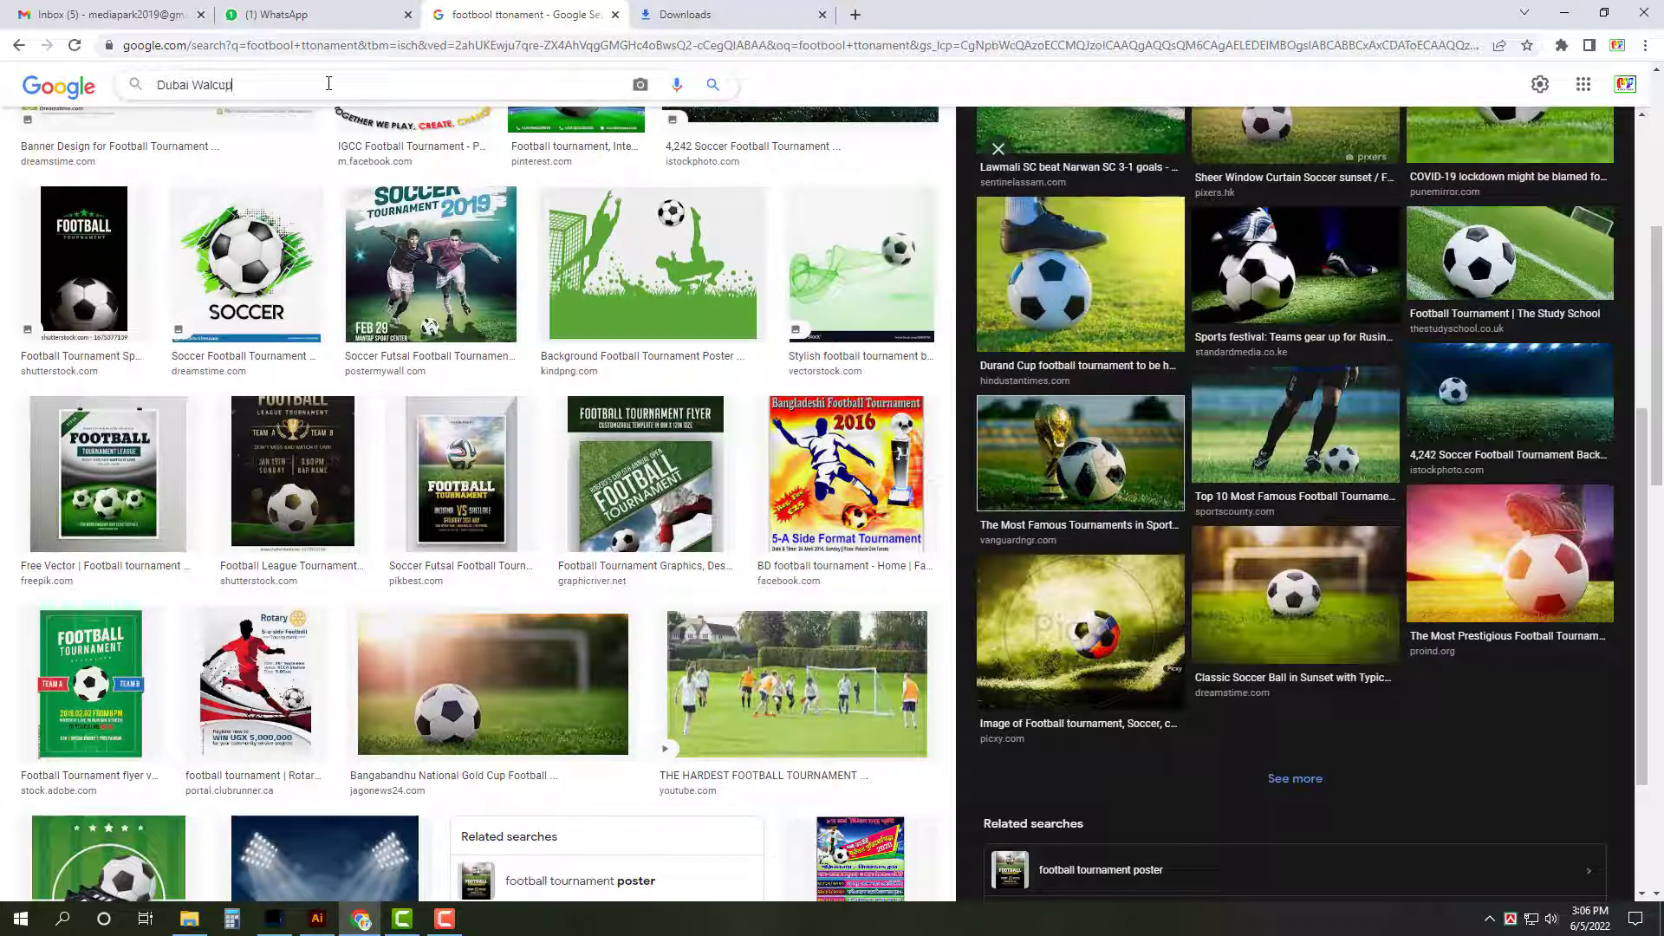
pyautogui.press('Return')
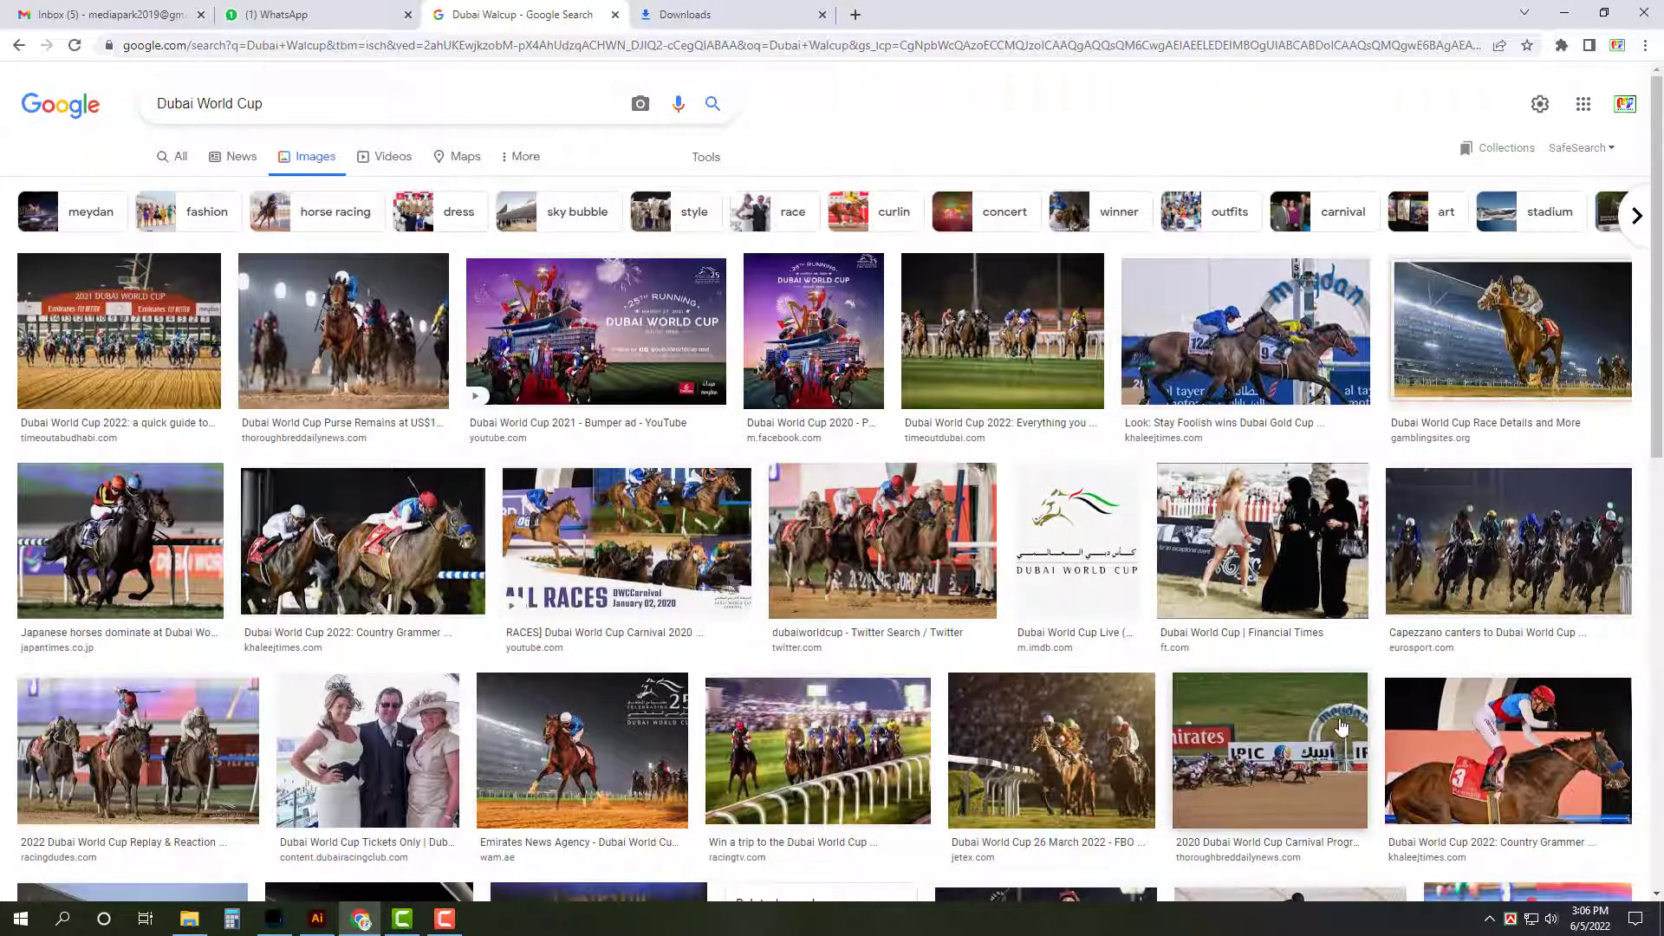
pyautogui.click(19, 46)
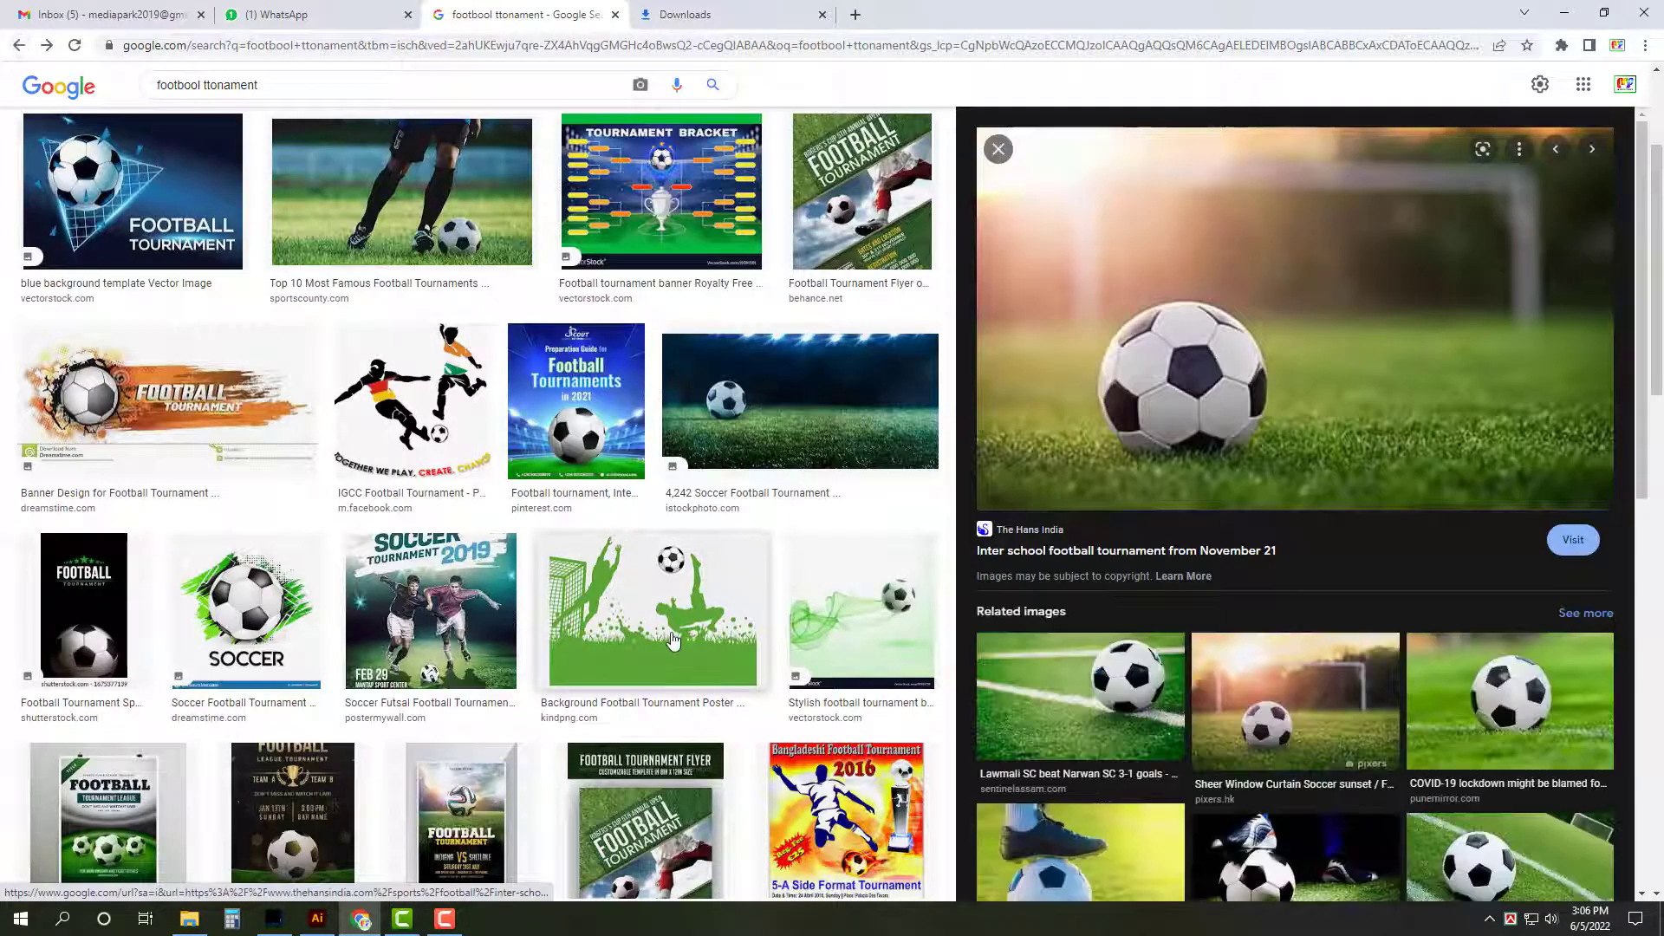
# Step: Browse football backgrounds, previewing the poster, splash, ball-in-net and player images
pyautogui.click(672, 638)
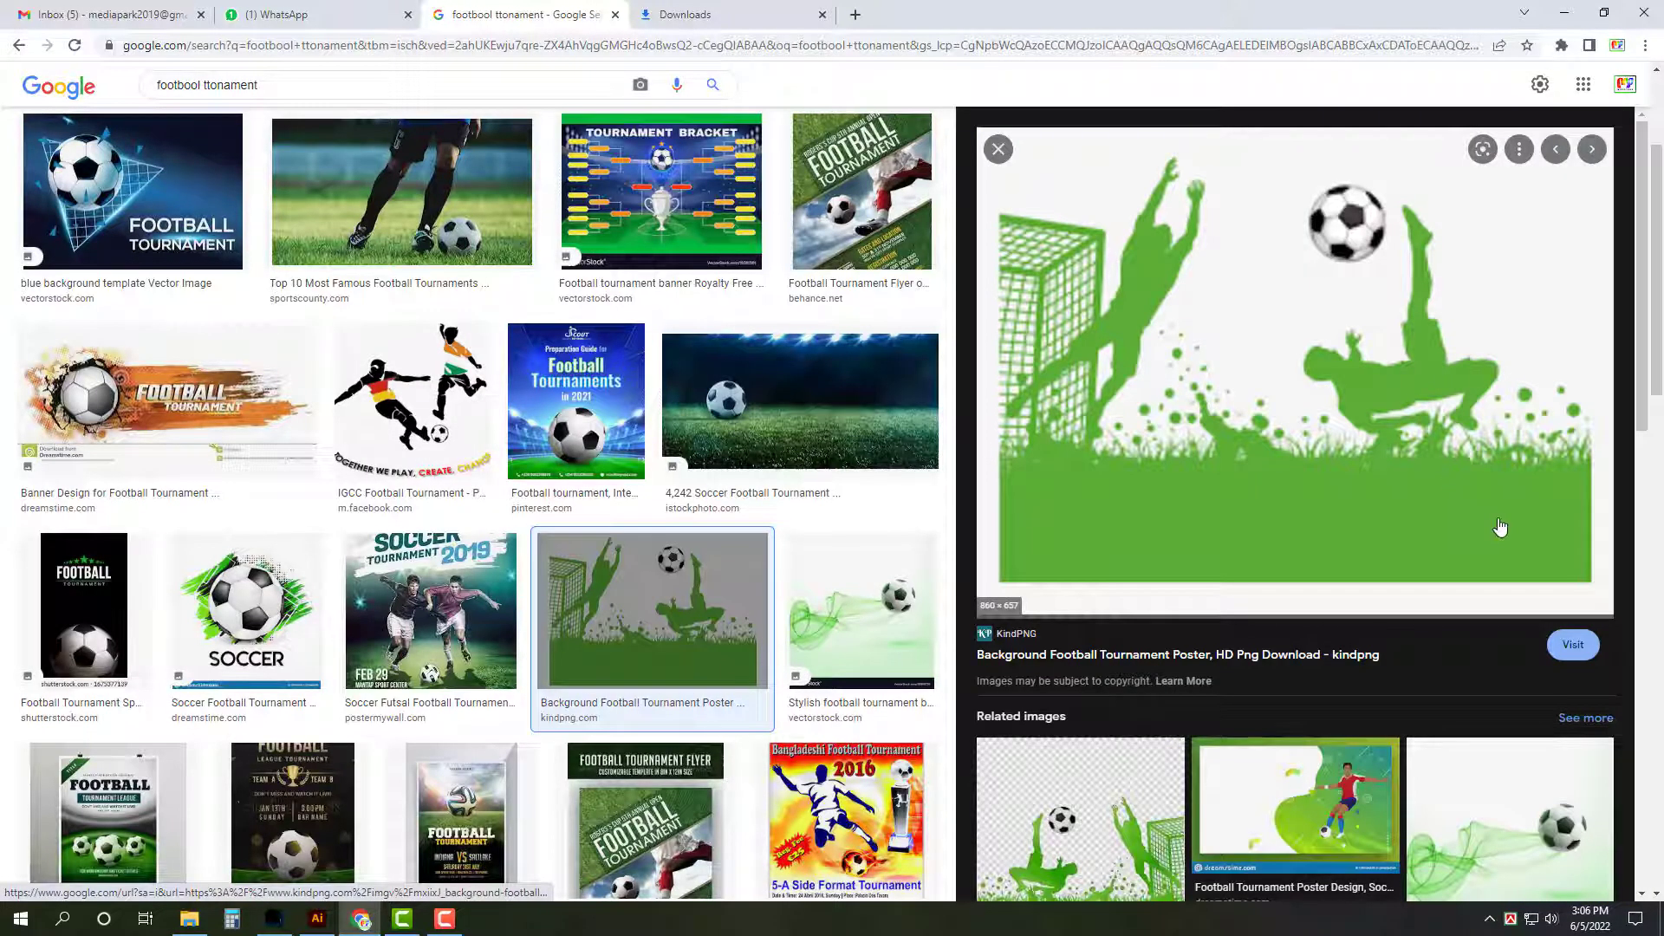
pyautogui.scroll(-3, 1515, 573)
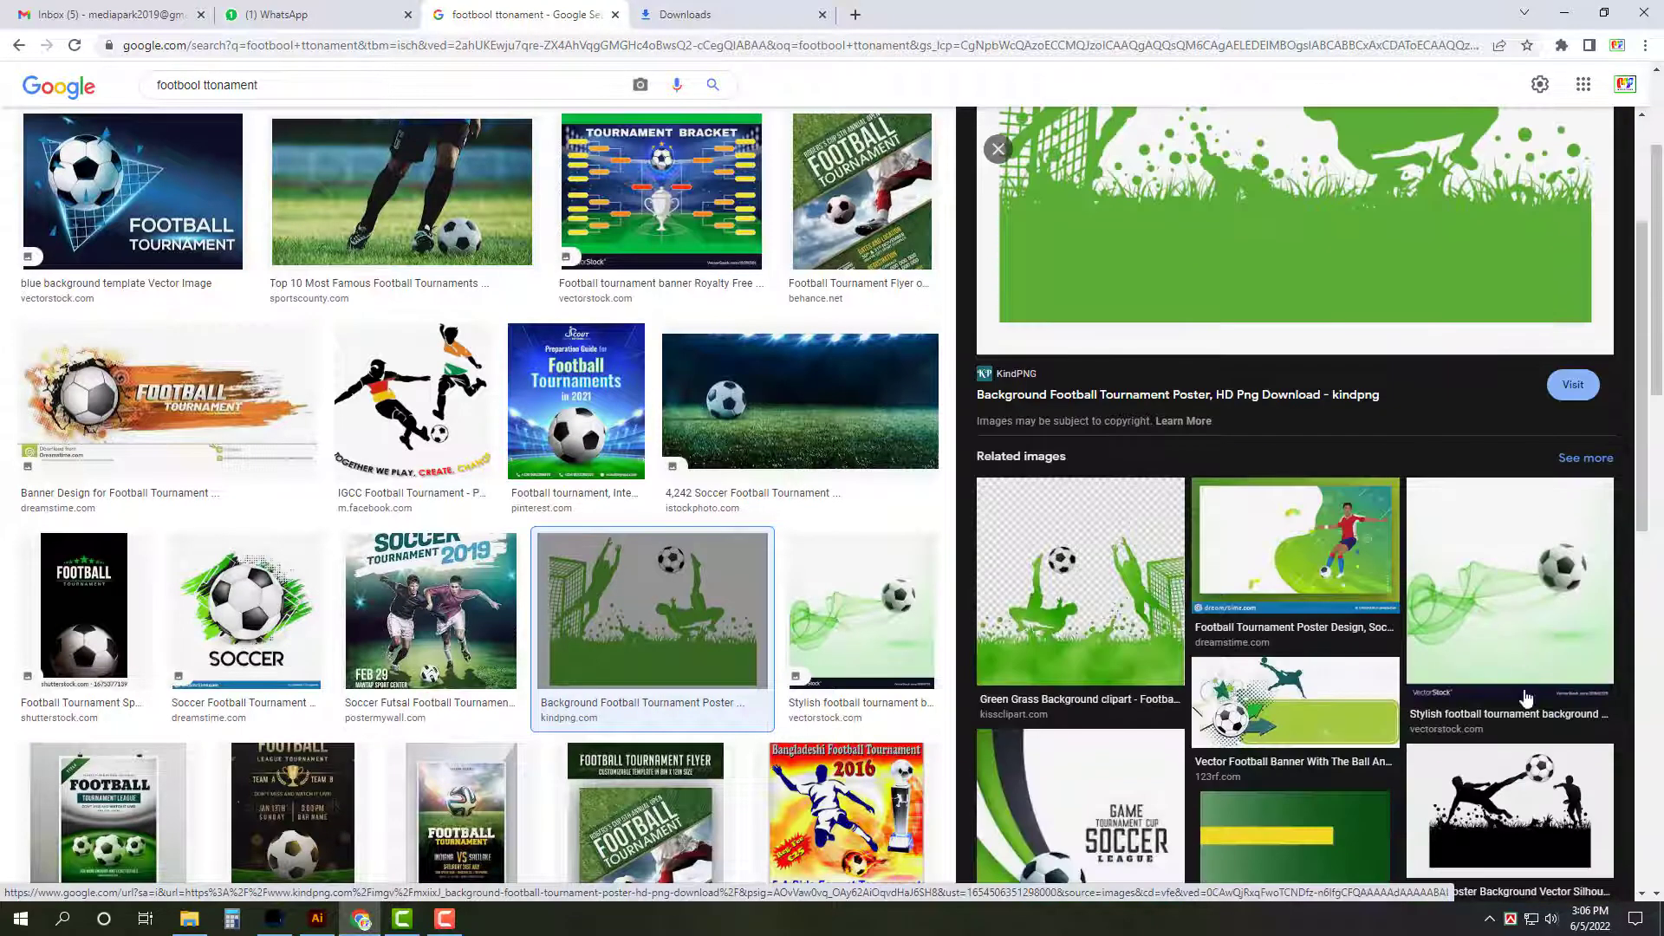
pyautogui.scroll(-3, 1525, 689)
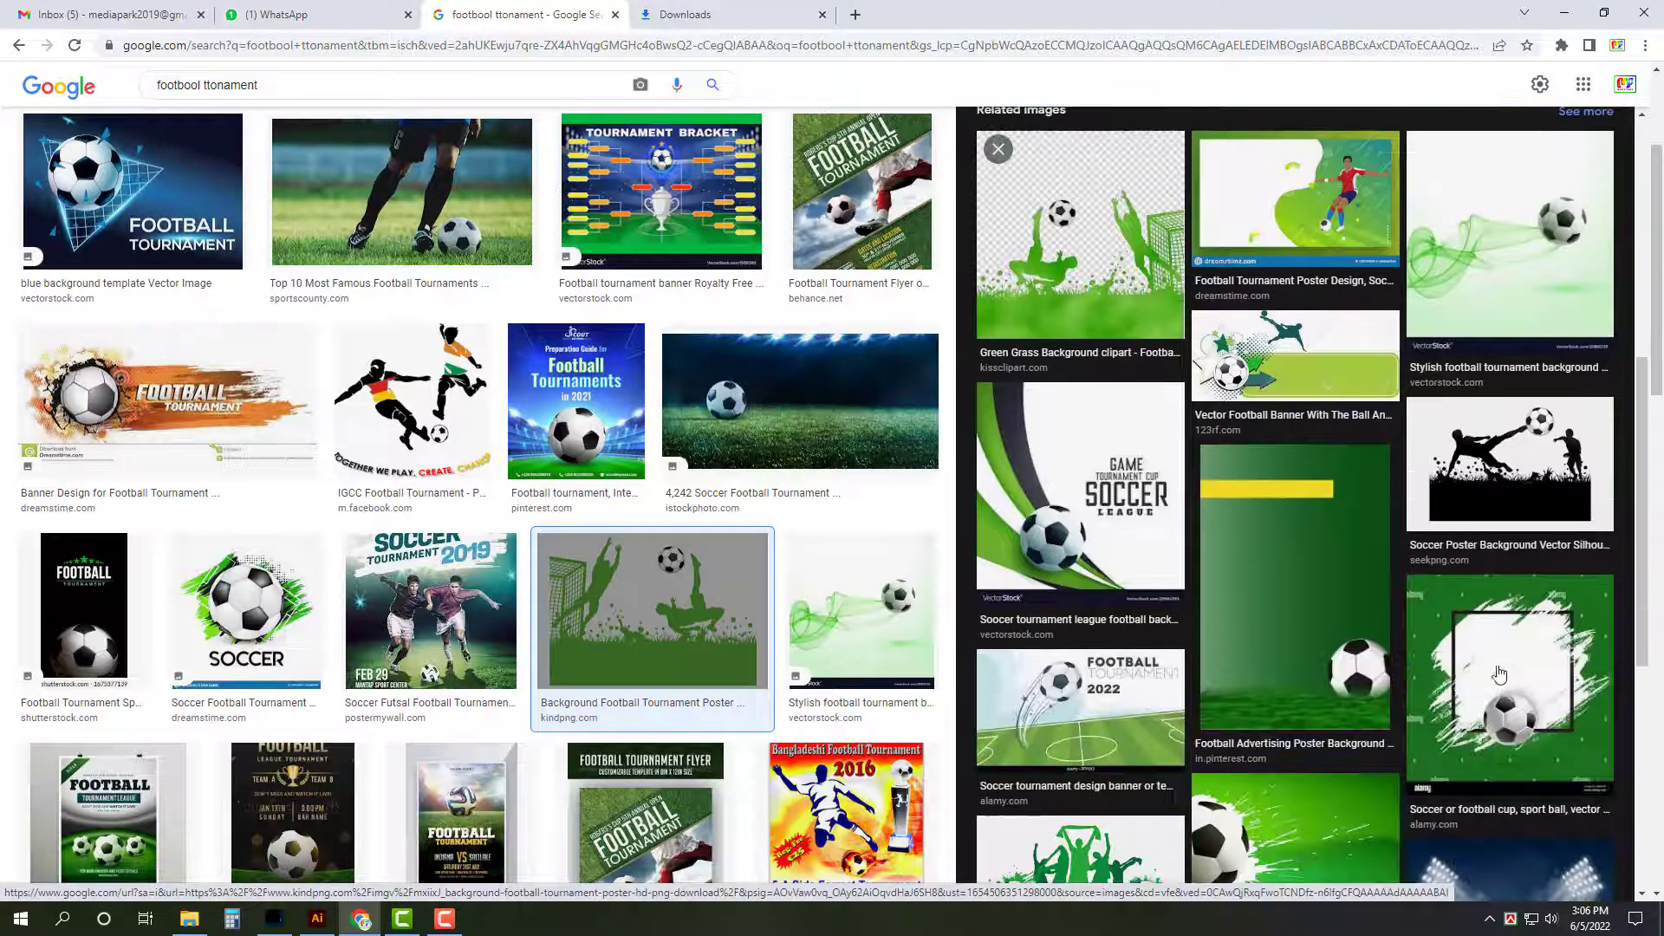
pyautogui.scroll(-3, 1511, 782)
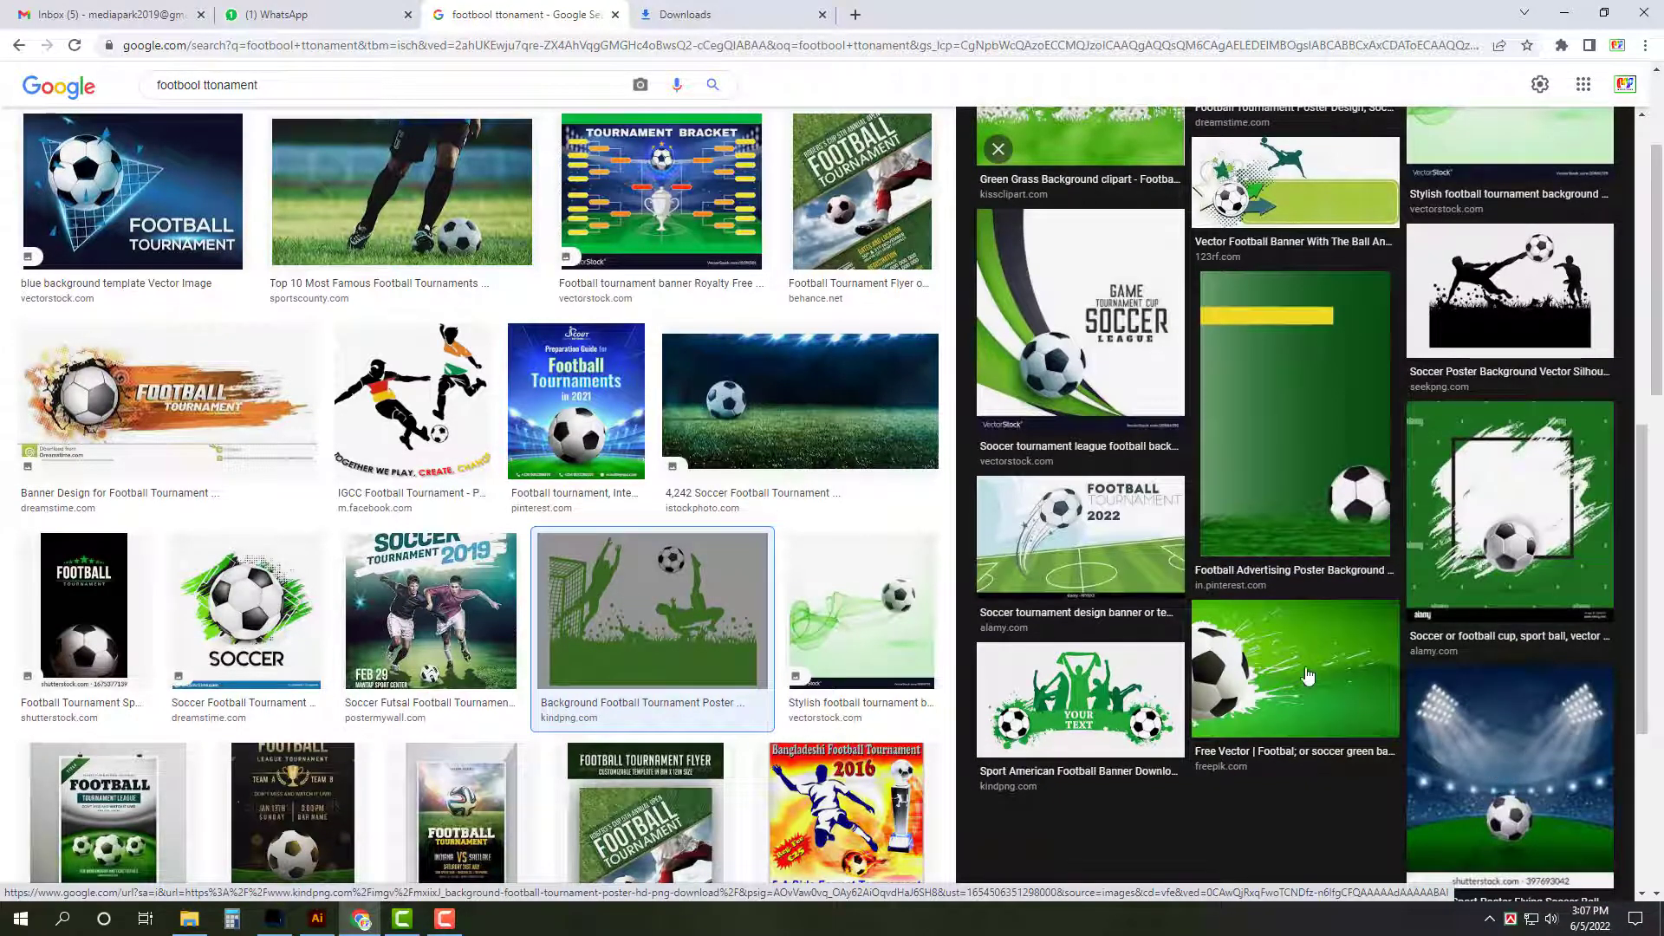
pyautogui.click(1308, 676)
pyautogui.scroll(-5, 1308, 696)
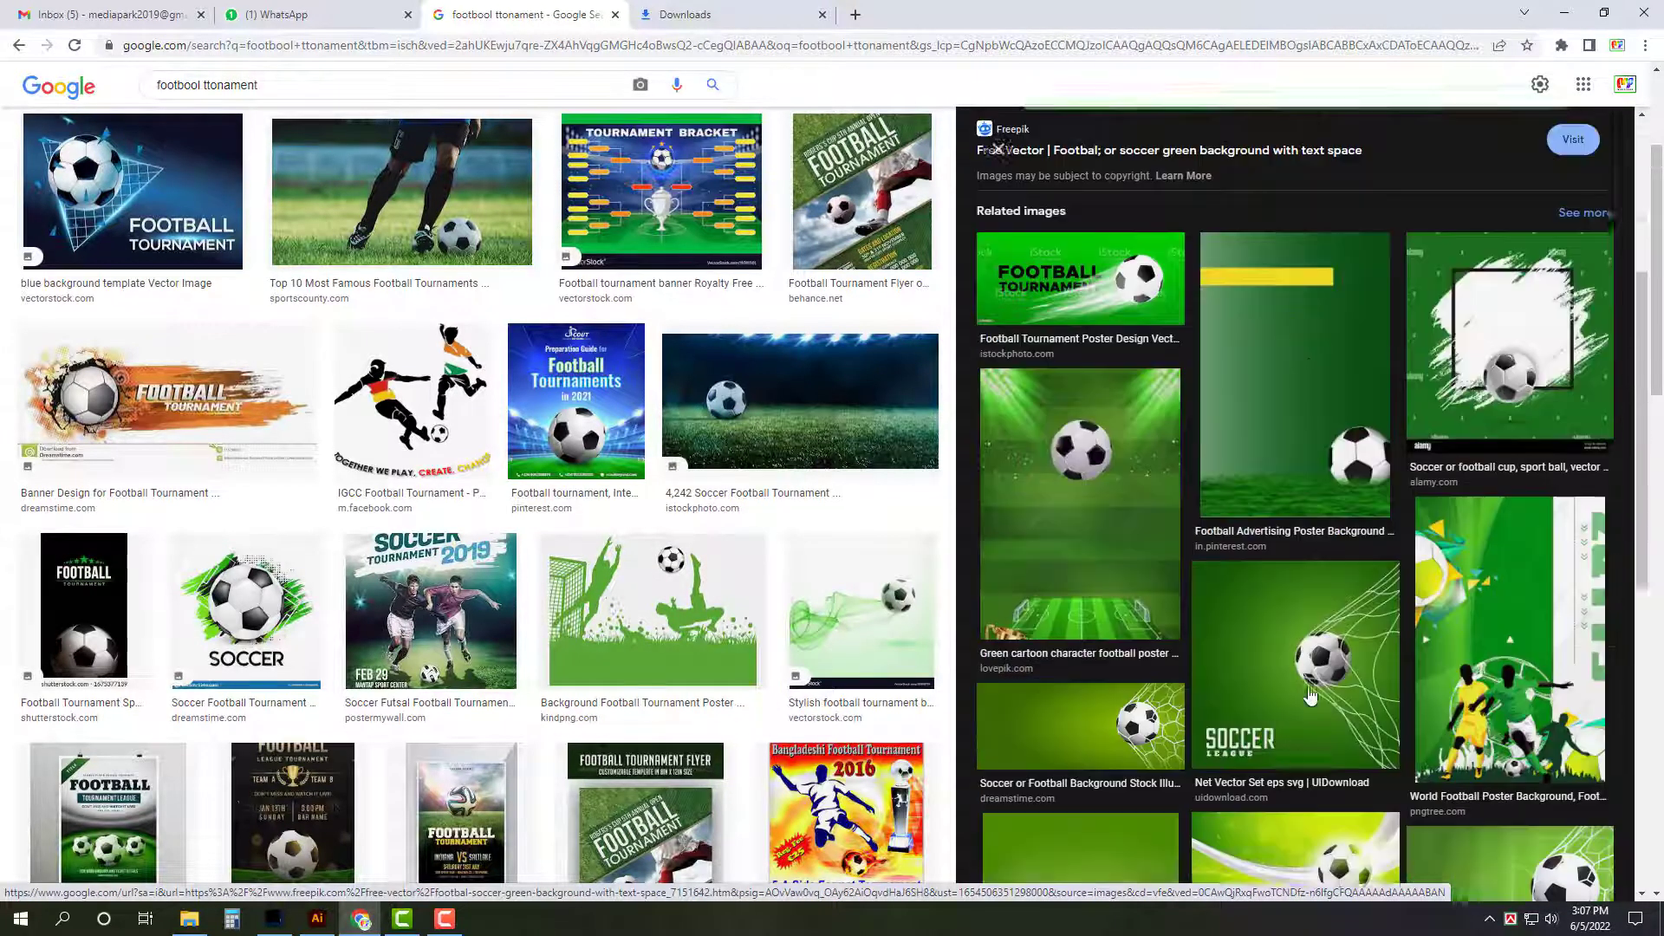
pyautogui.scroll(-3, 1308, 696)
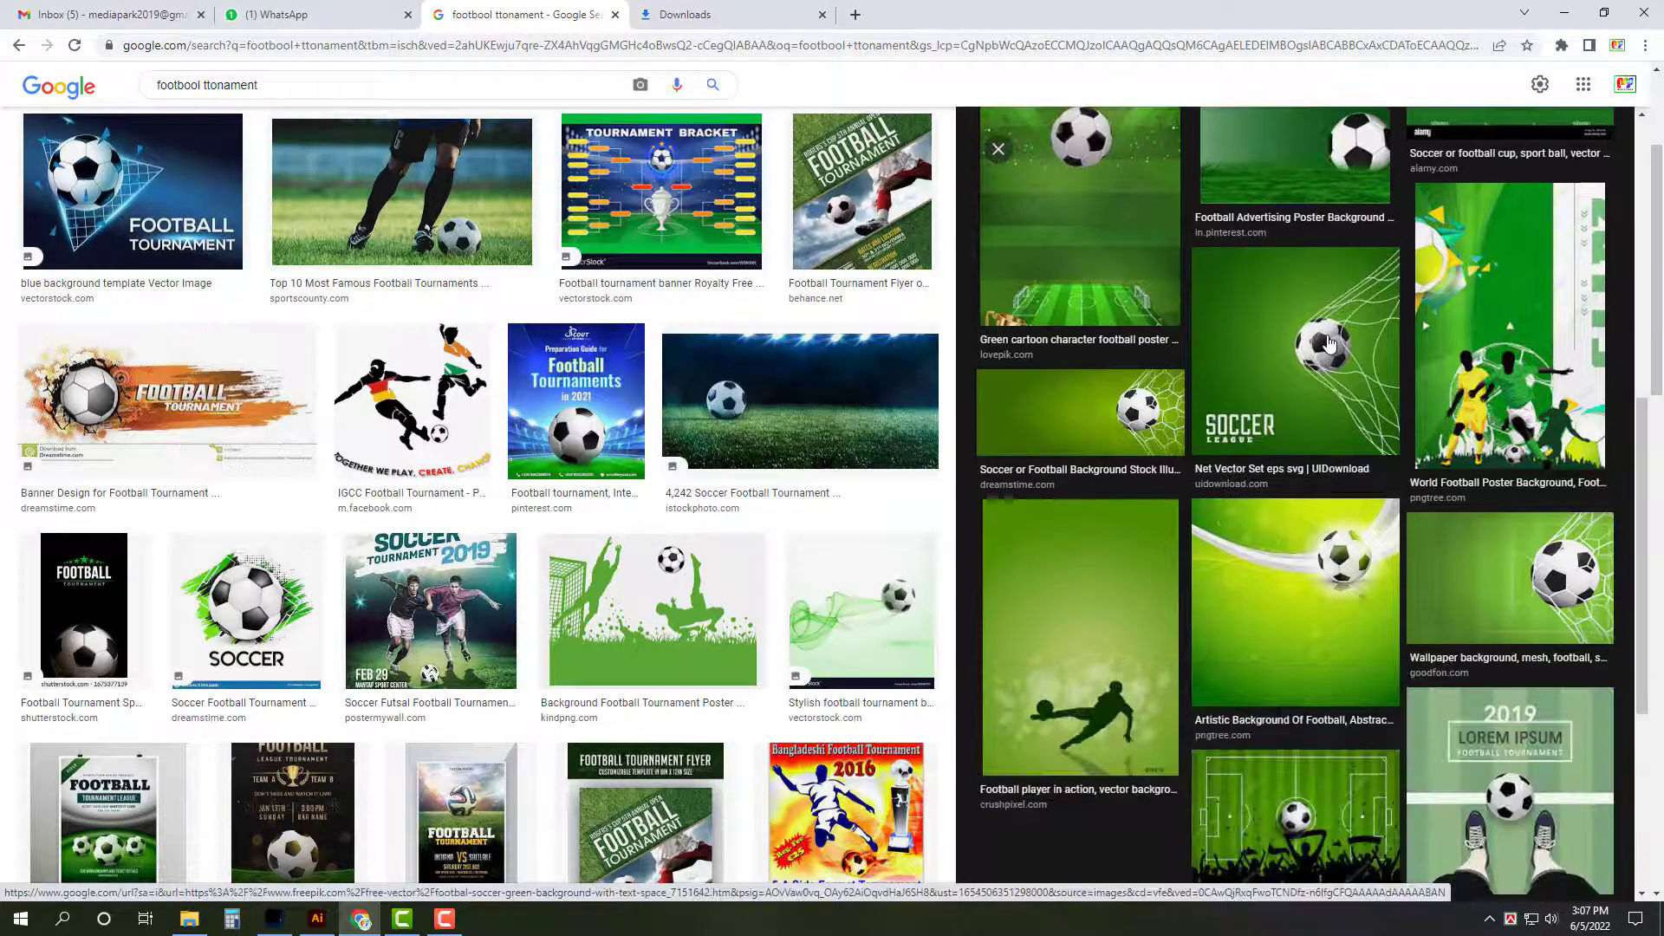
pyautogui.click(1109, 394)
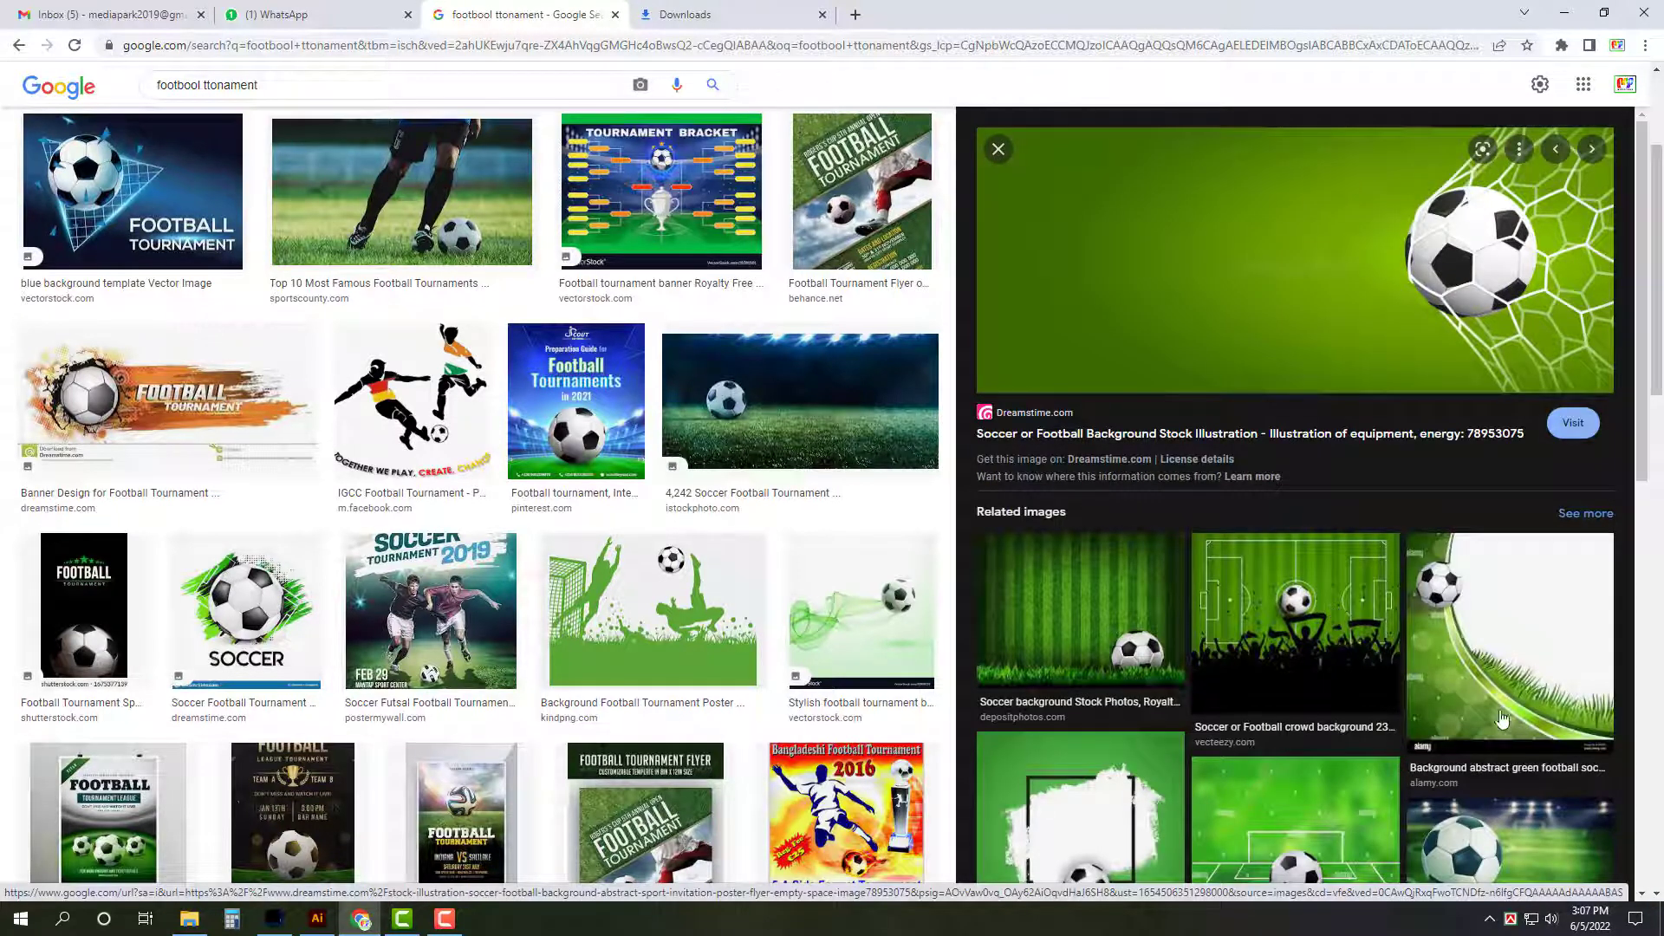
pyautogui.scroll(-3, 1502, 719)
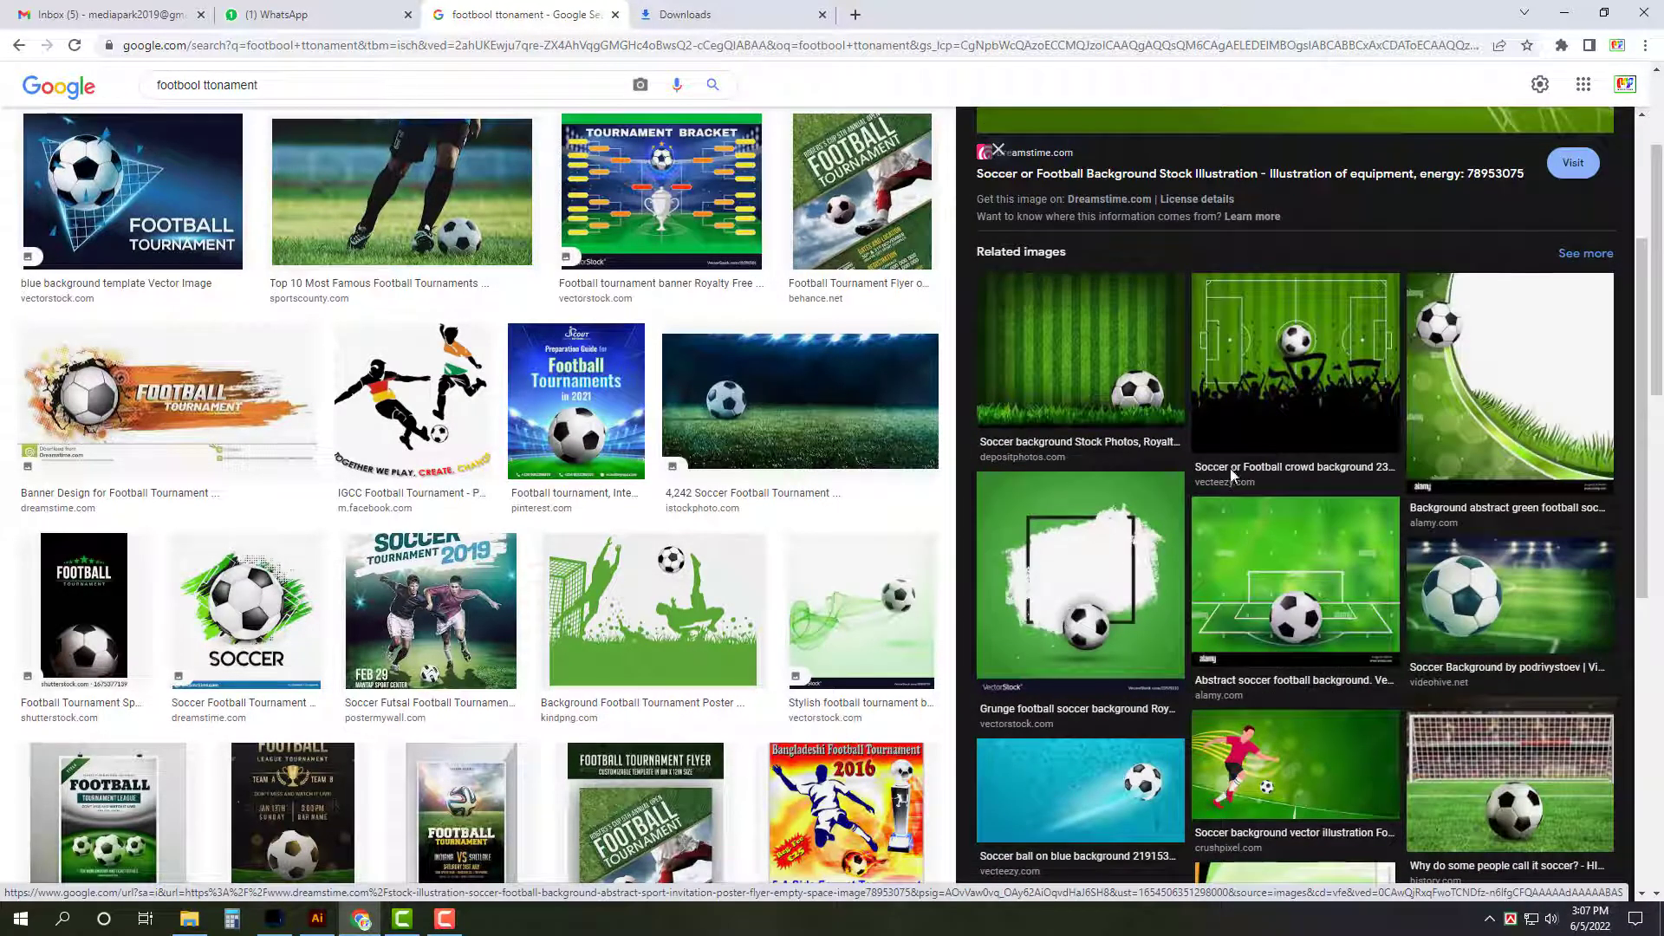
pyautogui.click(1300, 780)
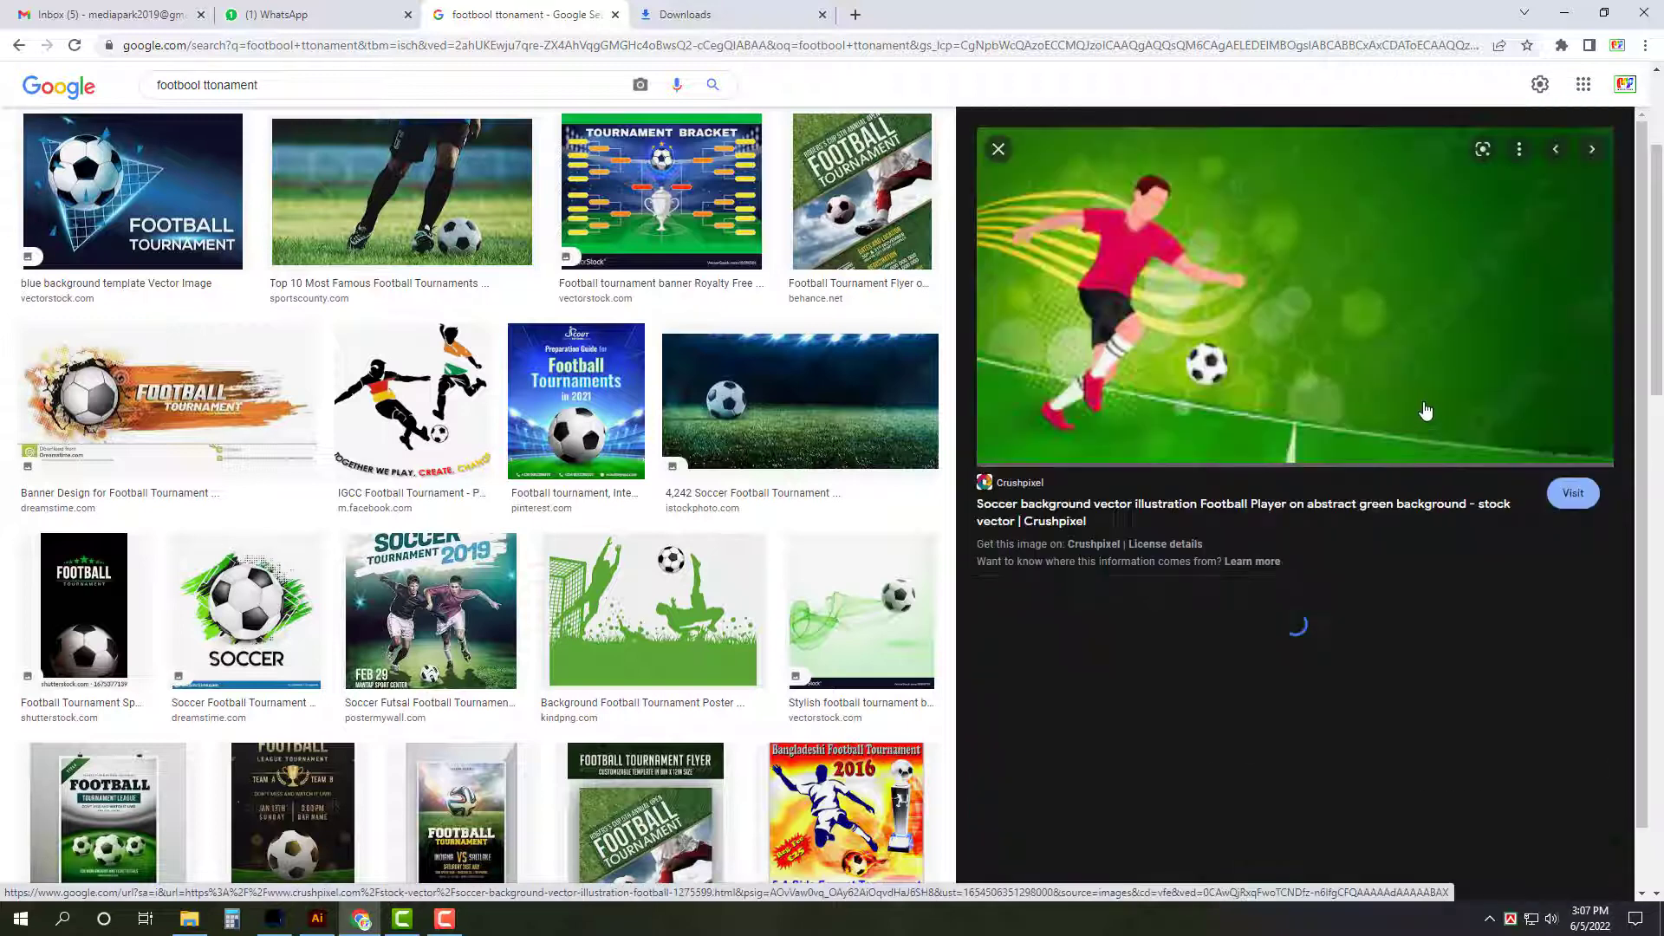
# Step: Open the player and goal-net images in new tabs and save the goal-net image to Downloads
pyautogui.rightClick(1336, 251)
pyautogui.click(1378, 374)
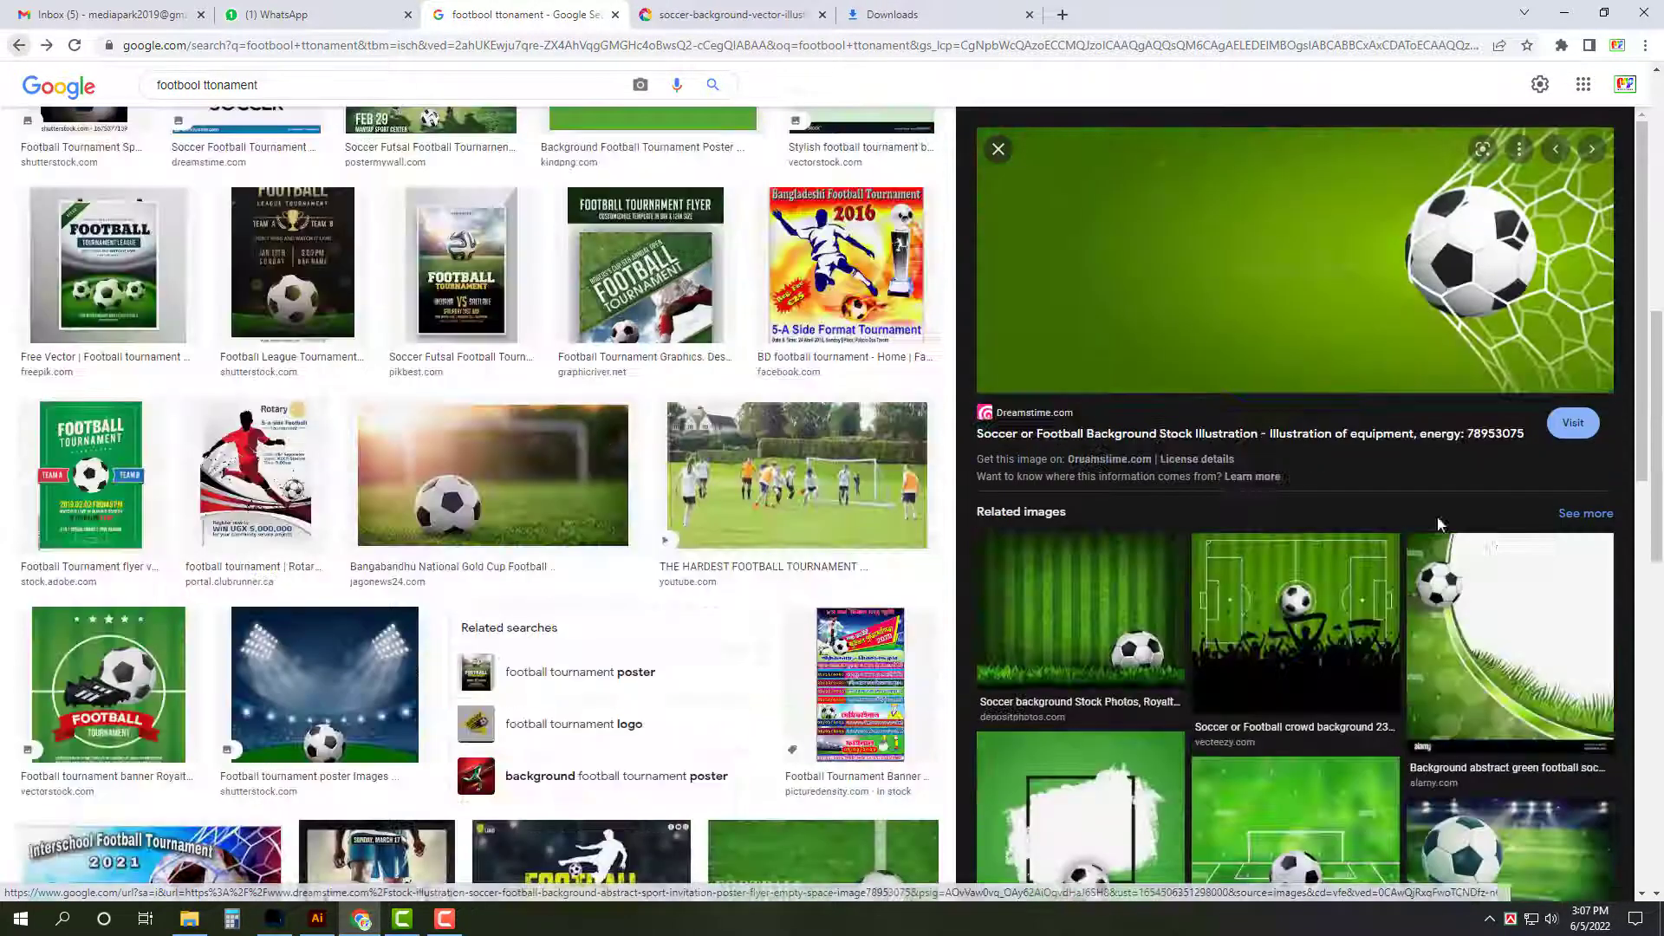
pyautogui.moveTo(1511, 273)
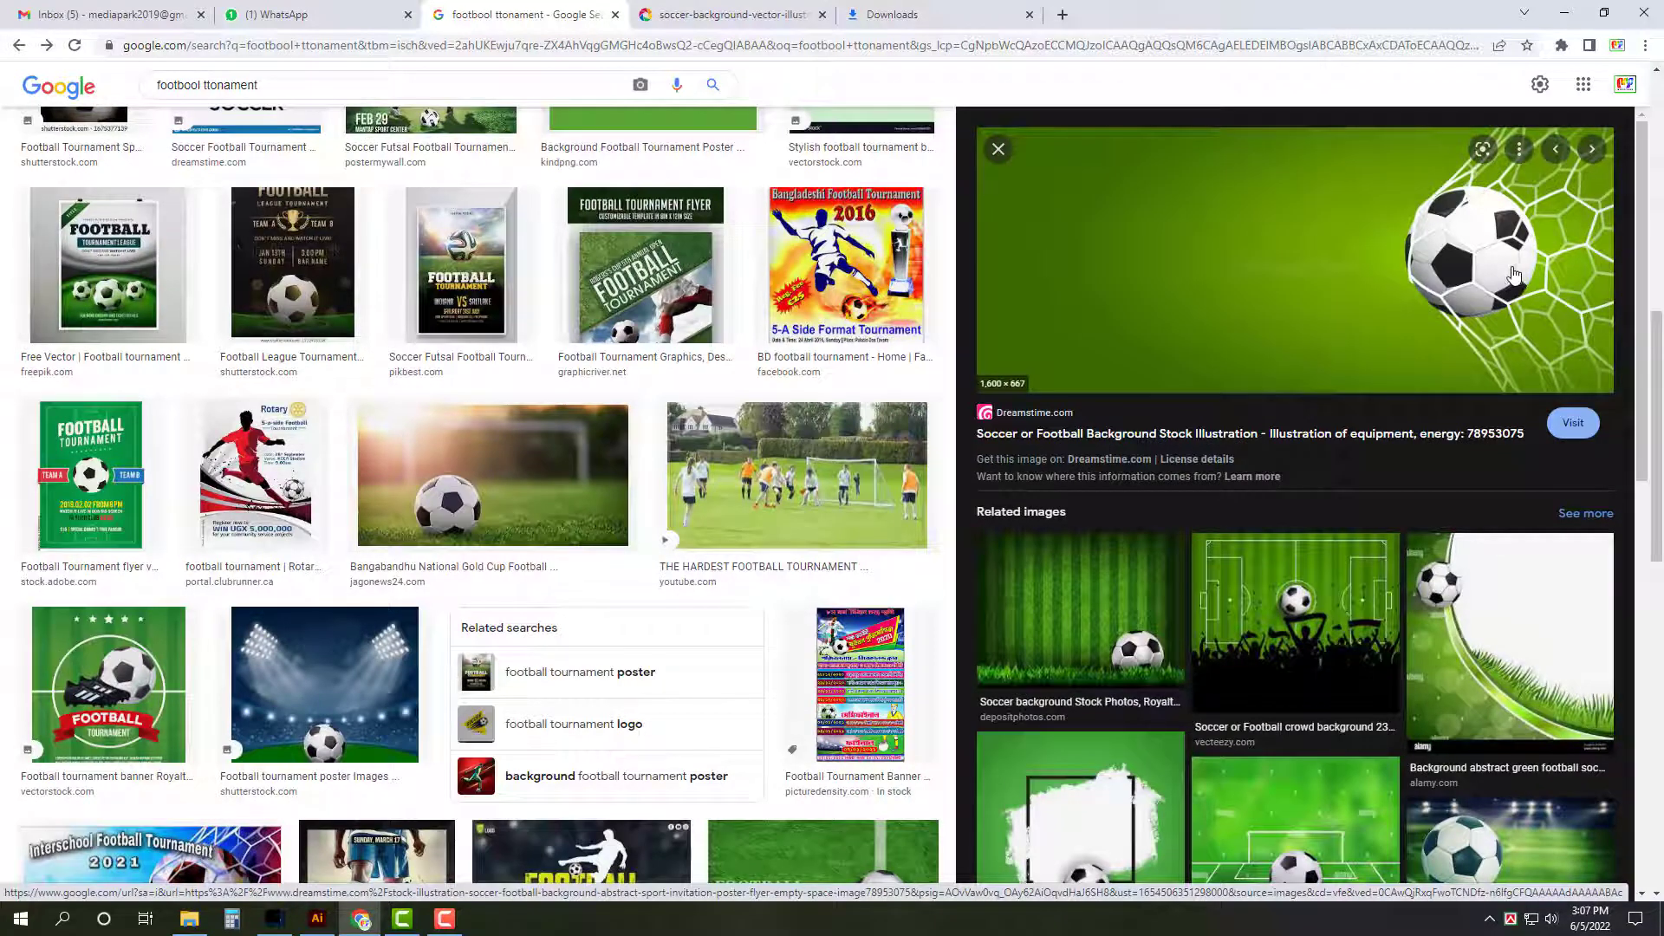
pyautogui.rightClick(1430, 232)
pyautogui.click(1523, 390)
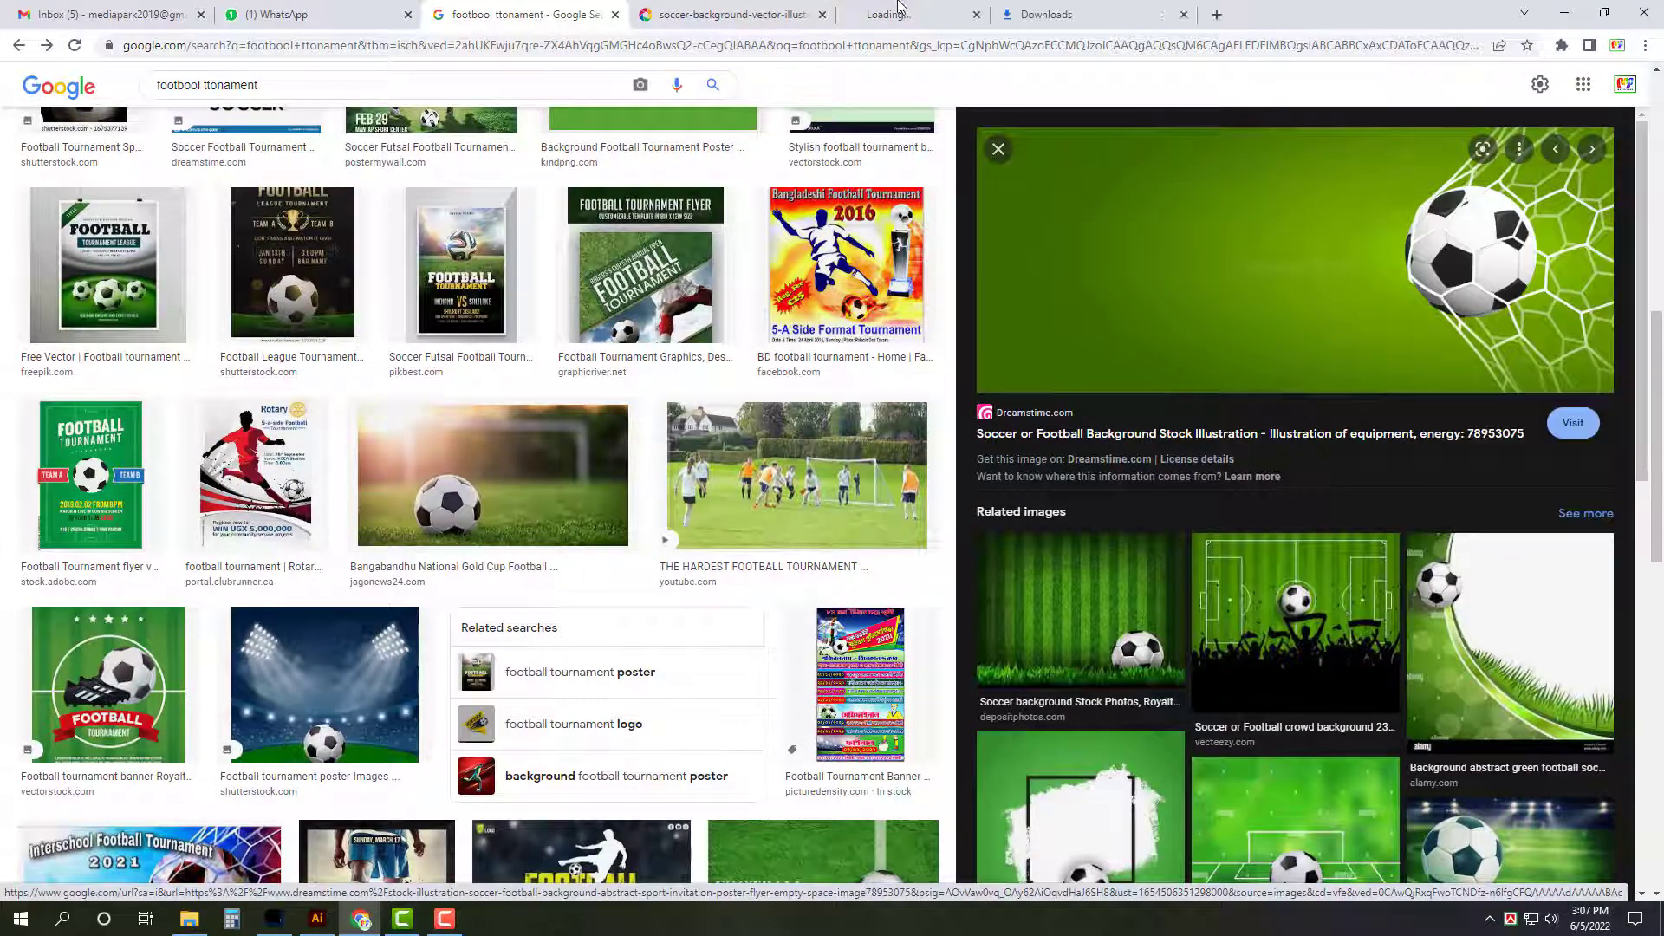
pyautogui.click(941, 15)
pyautogui.rightClick(1076, 306)
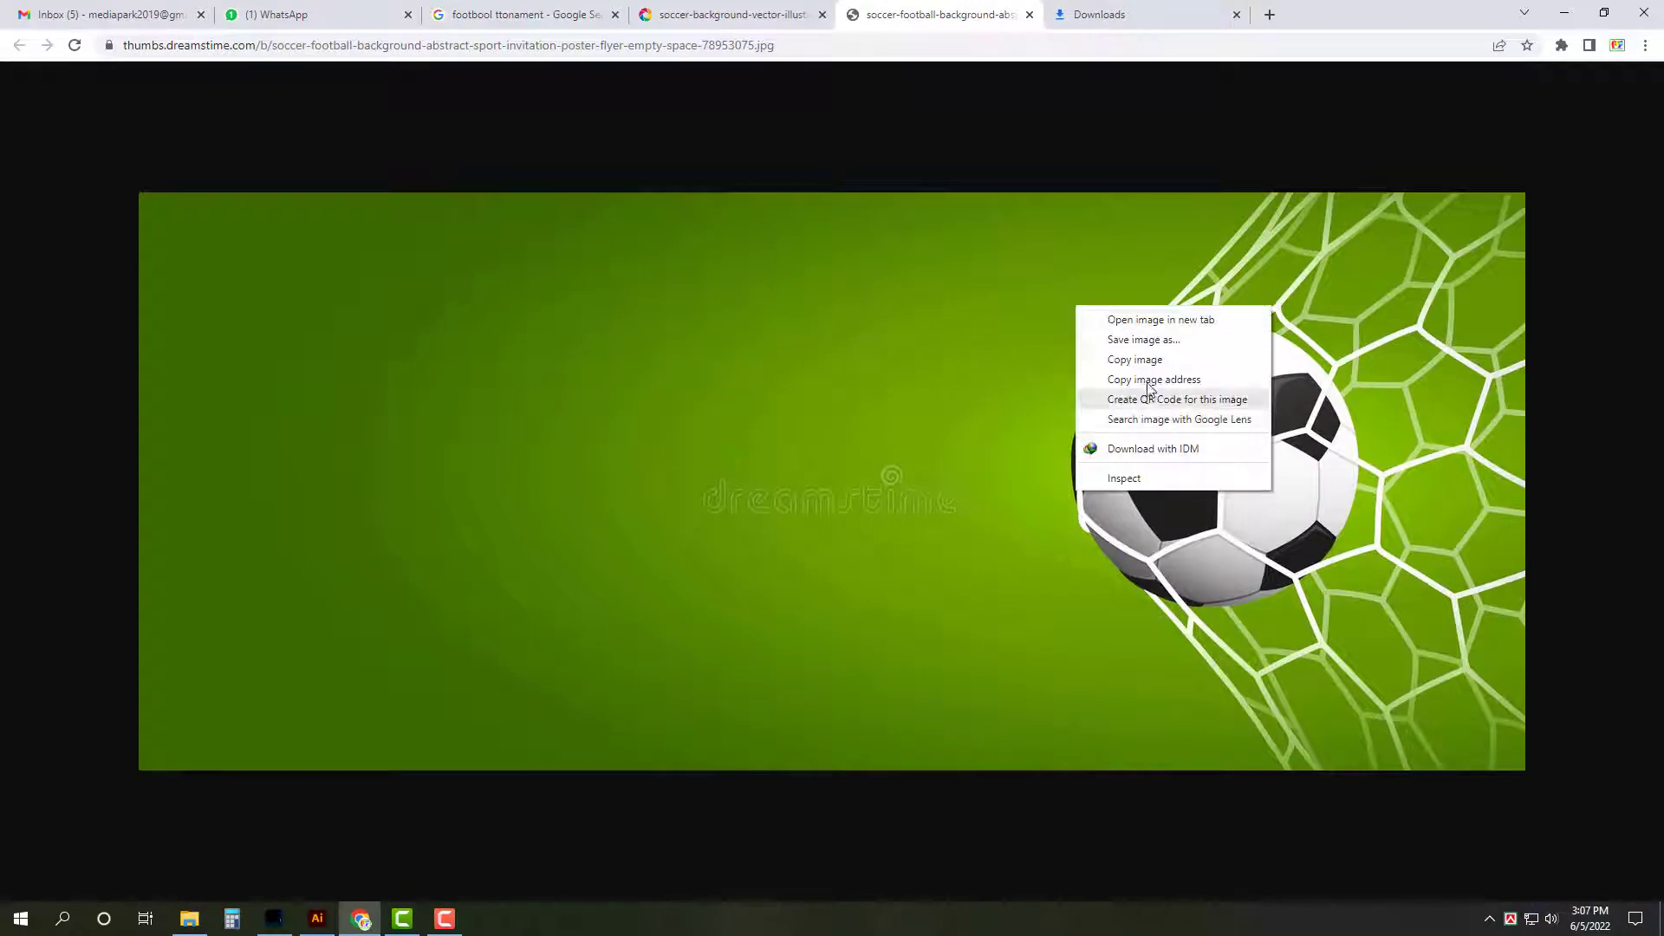
pyautogui.click(1126, 343)
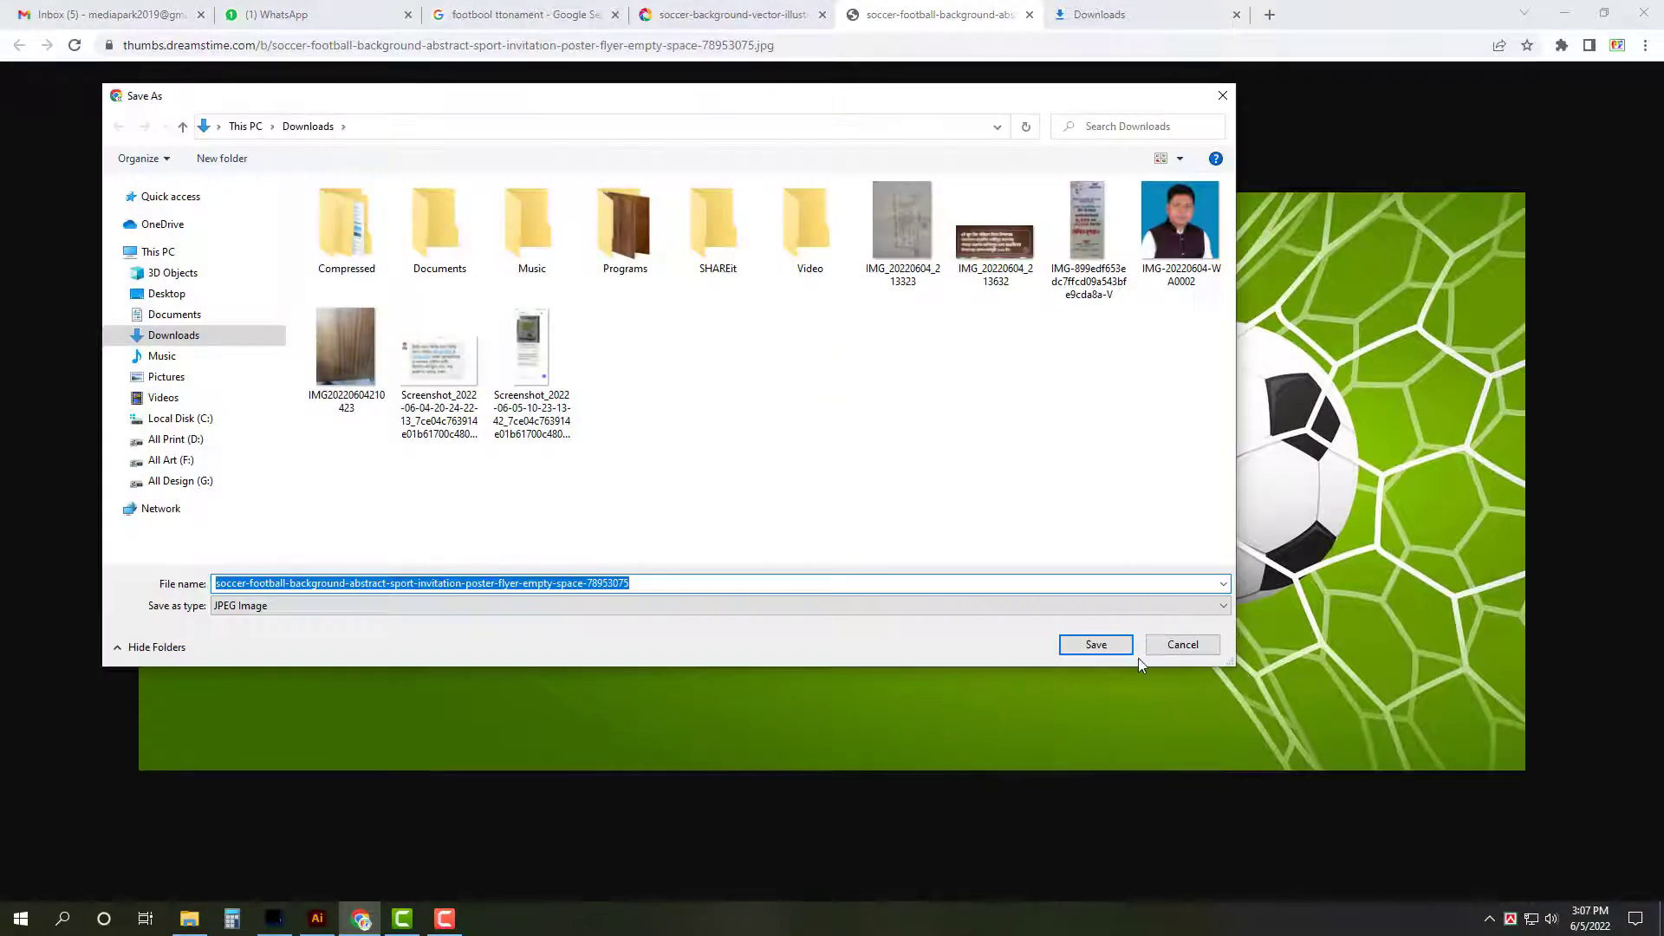
pyautogui.click(1118, 648)
# Step: Save the football player image to Downloads
pyautogui.click(1029, 15)
pyautogui.click(716, 8)
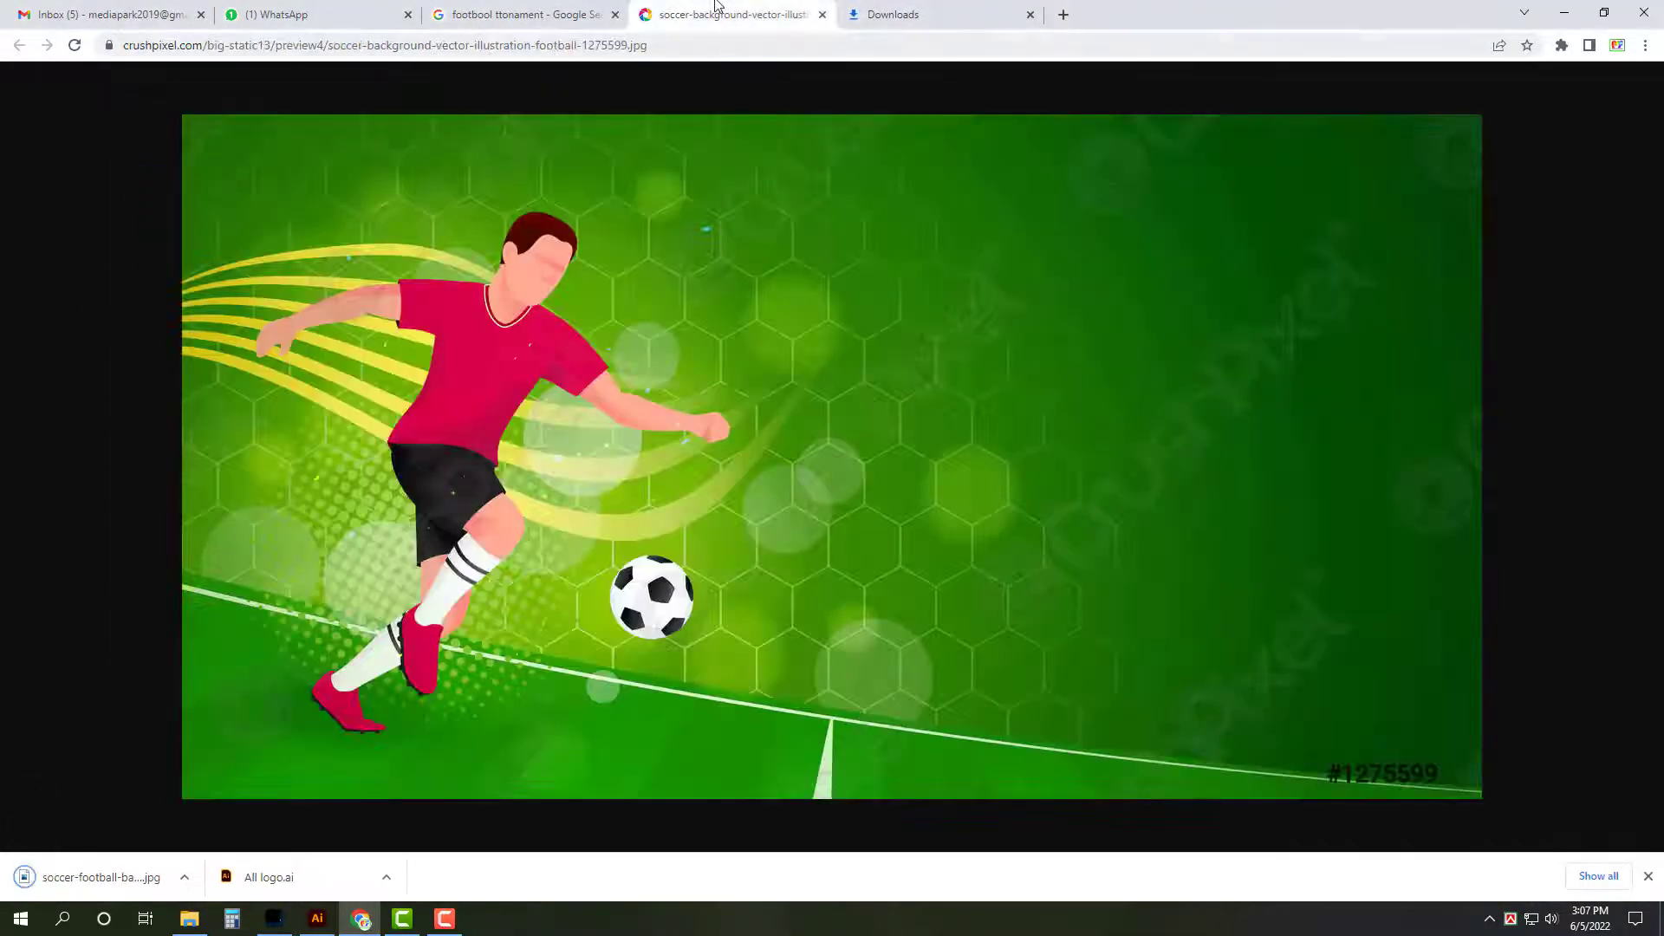
pyautogui.rightClick(932, 405)
pyautogui.click(976, 430)
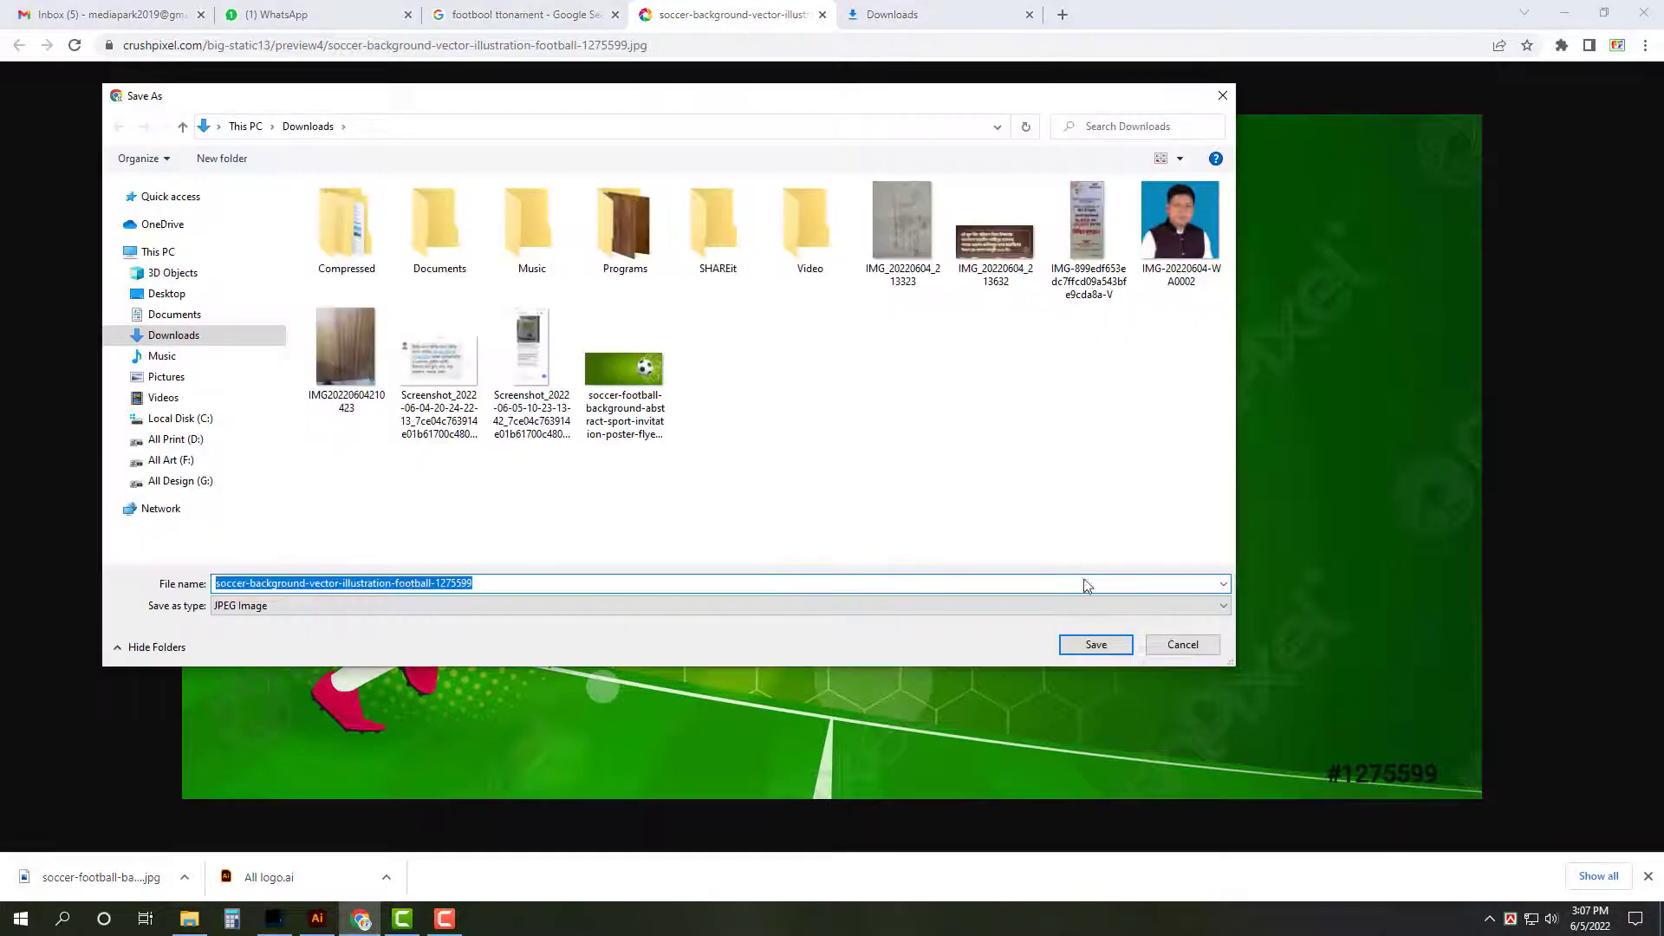
pyautogui.click(1066, 645)
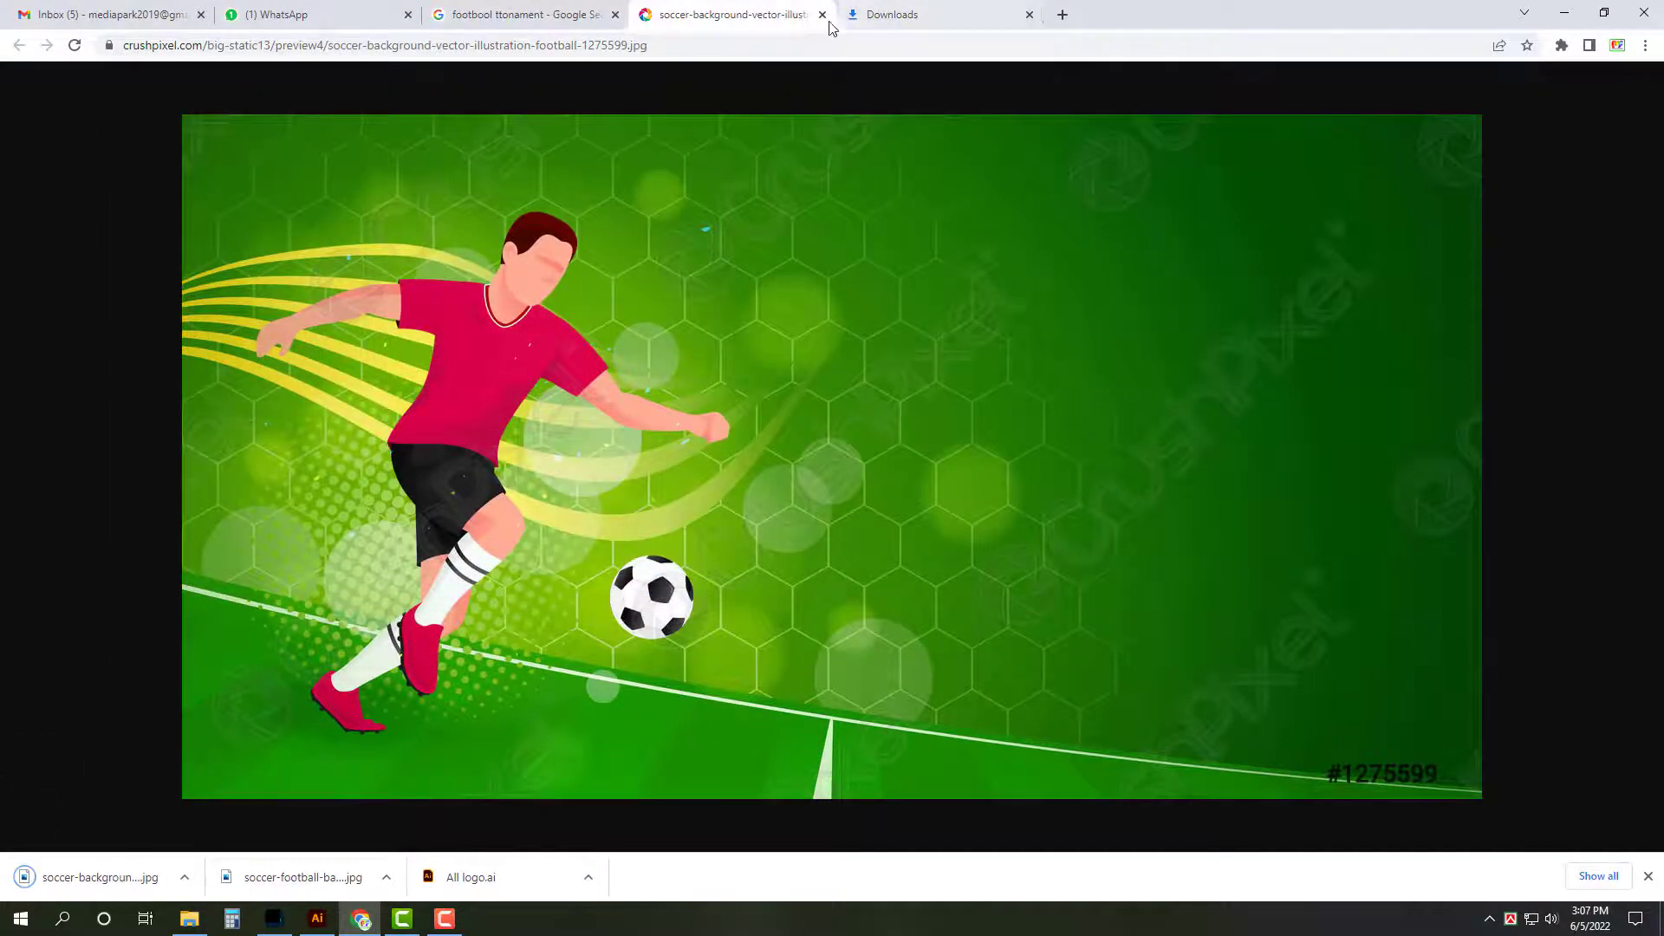
# Step: Open soccer-background-vector-illustration-football-1275599.jpg from Downloads in Photoshop
pyautogui.click(822, 14)
pyautogui.click(737, 15)
pyautogui.click(689, 254)
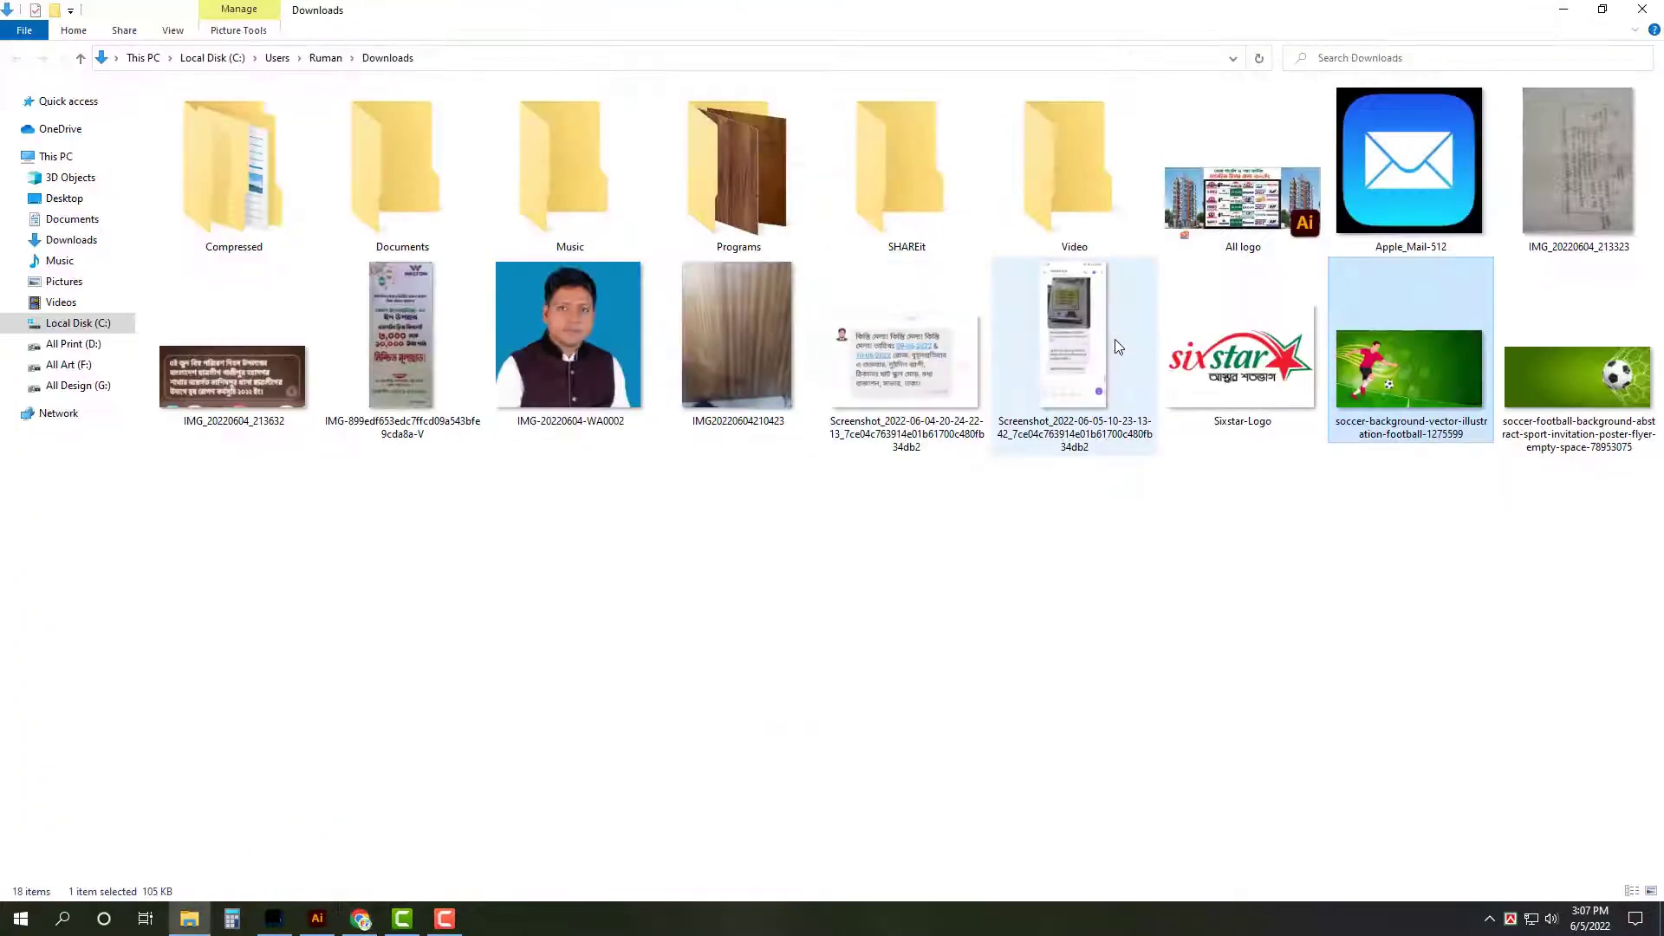
pyautogui.rightClick(1396, 367)
pyautogui.moveTo(1251, 609)
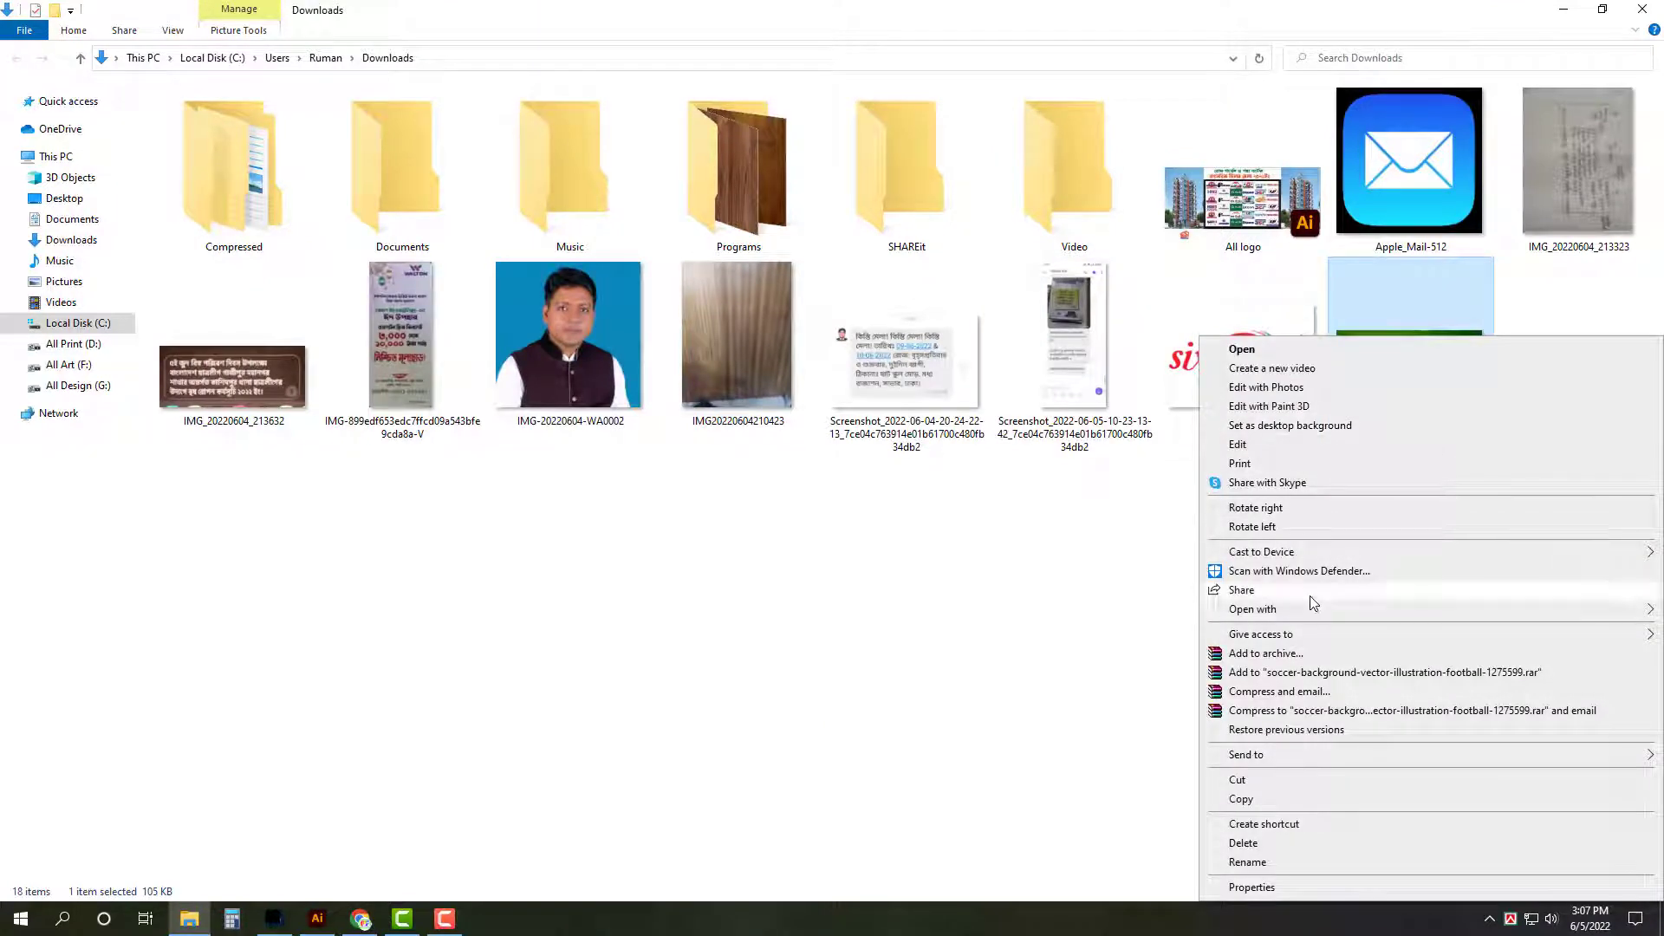
pyautogui.click(1110, 631)
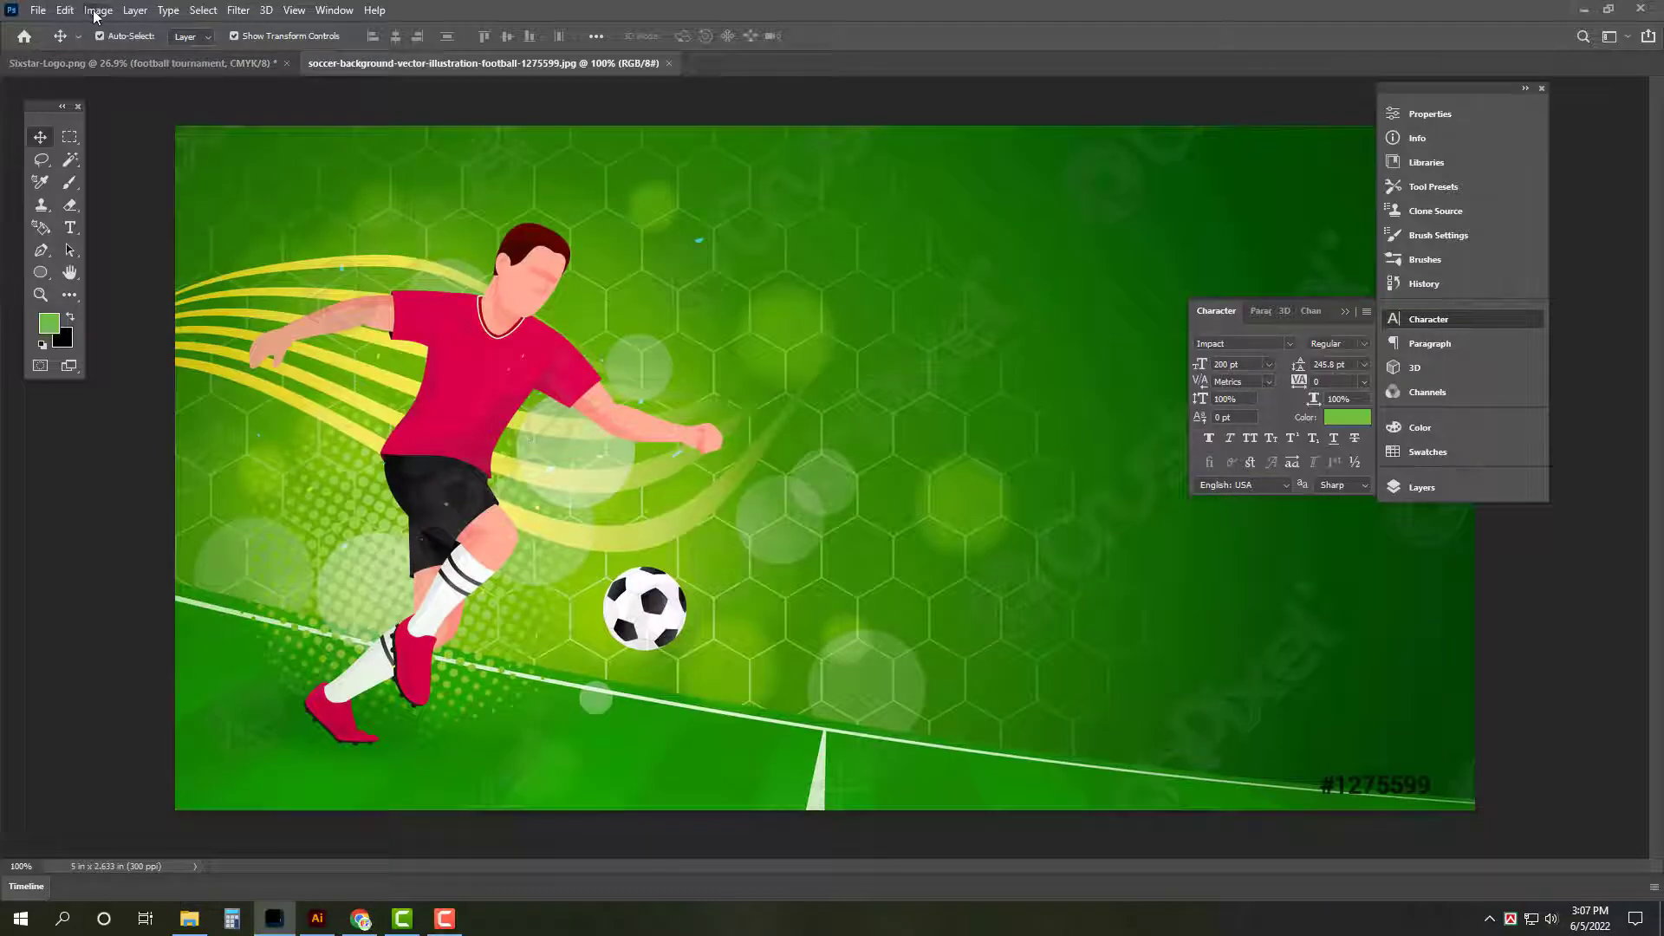
# Step: Convert the soccer background to CMYK and resize it to 72 × 36 inches
pyautogui.click(97, 11)
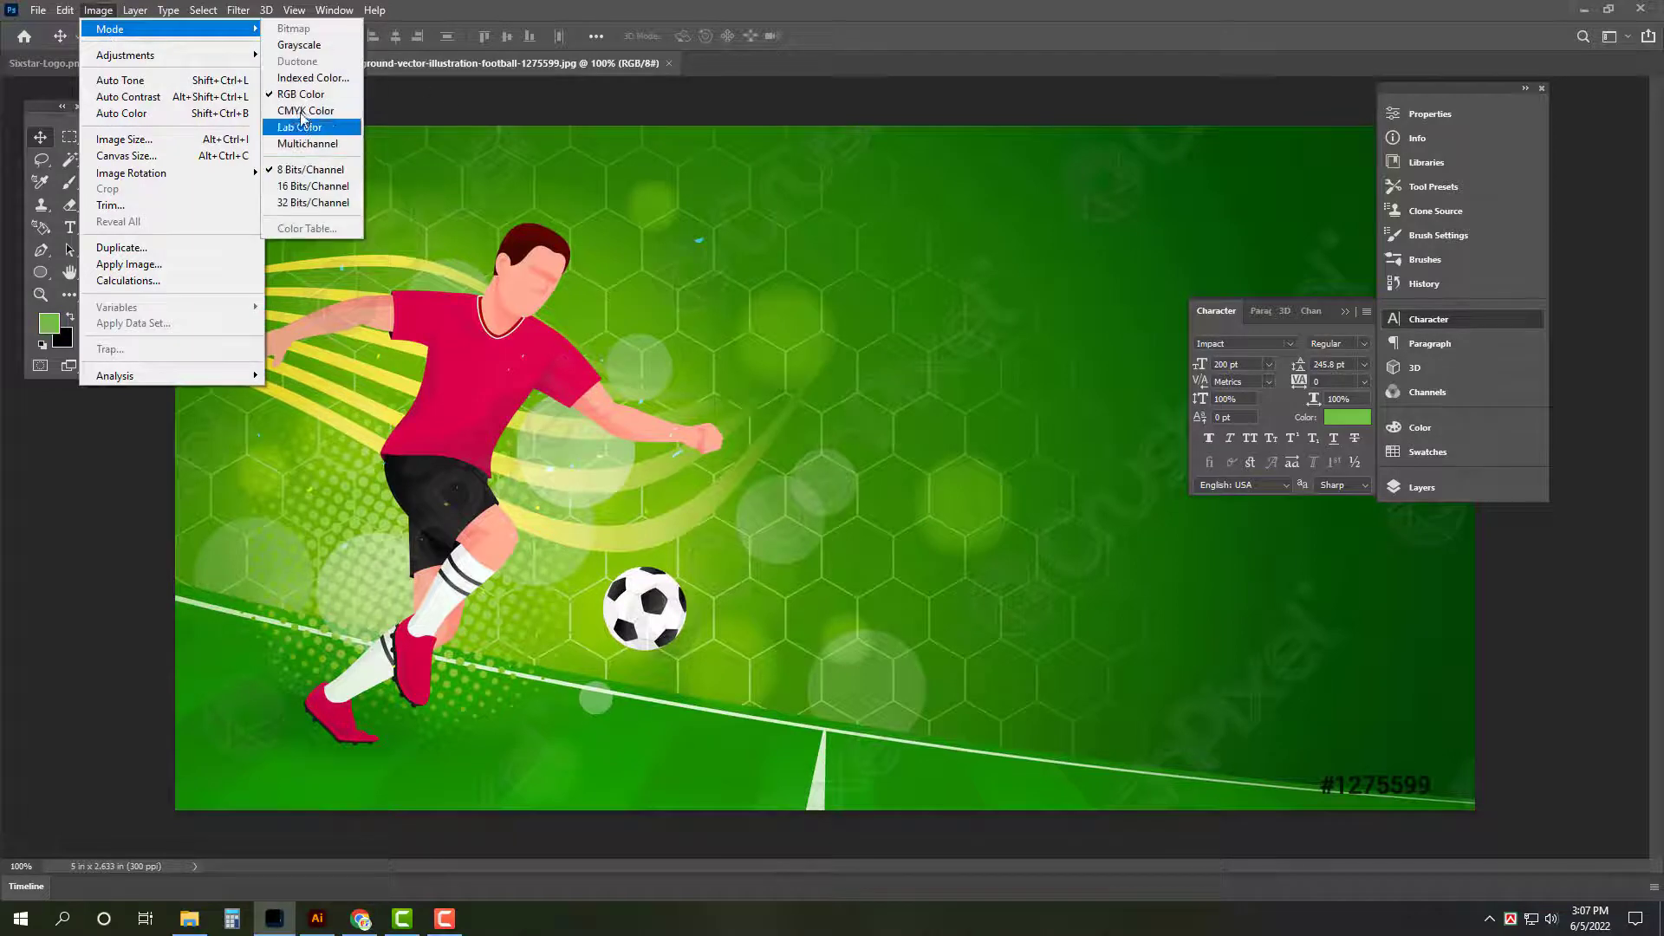
pyautogui.click(307, 123)
pyautogui.click(98, 10)
pyautogui.click(124, 140)
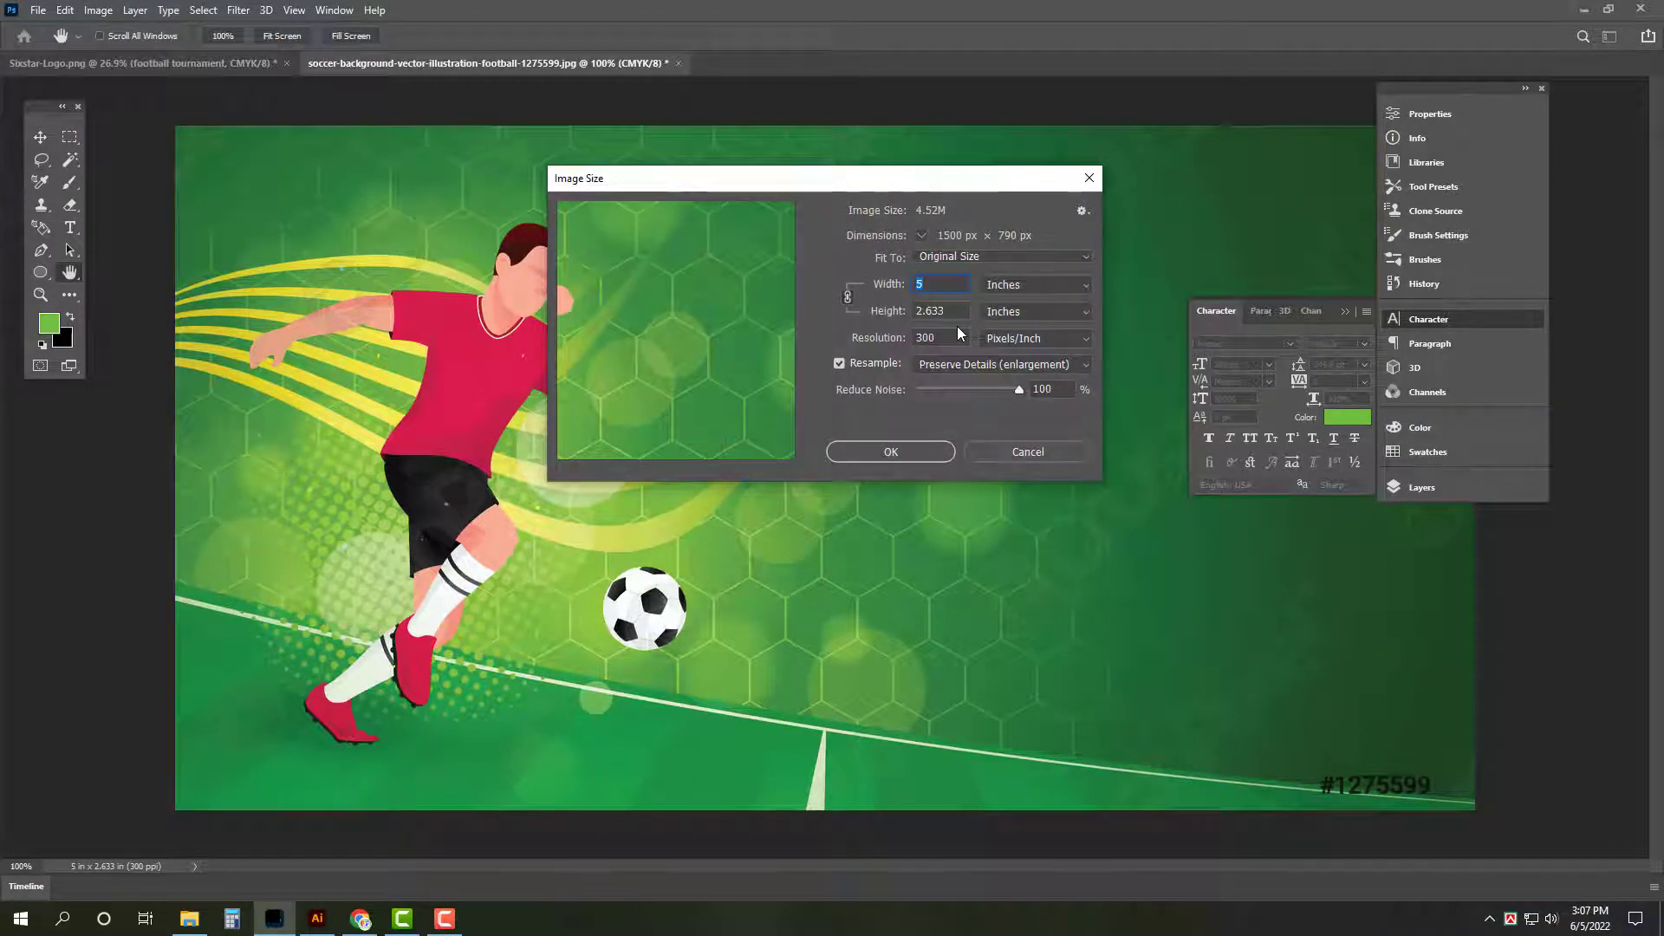
pyautogui.write('72')
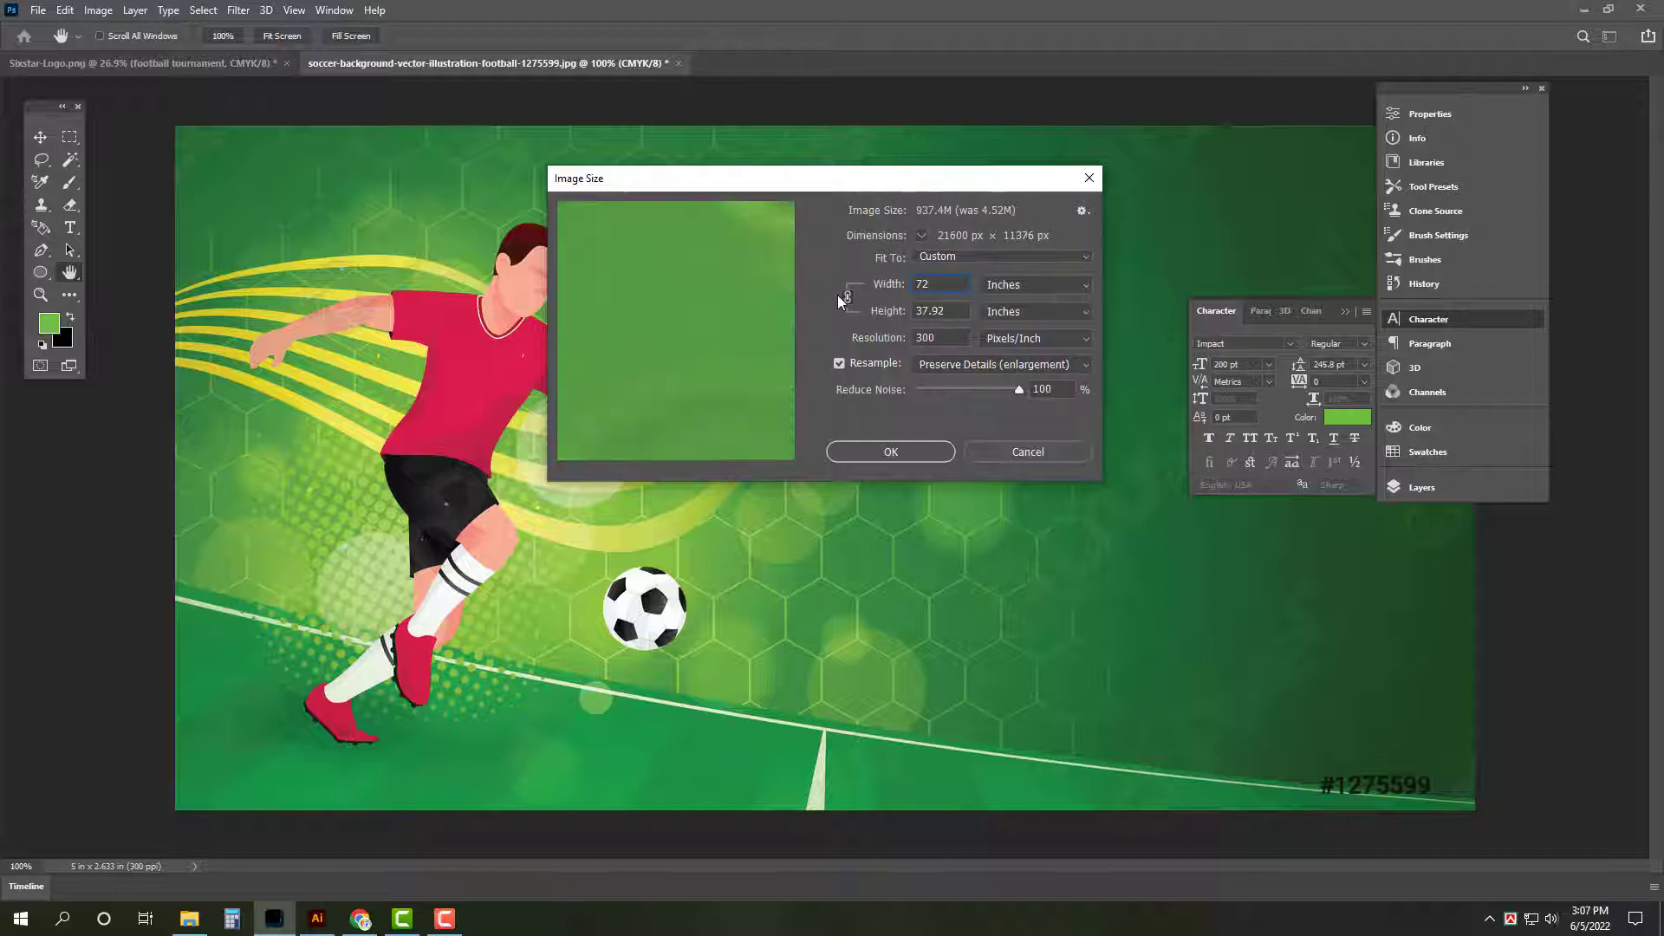
pyautogui.write('36')
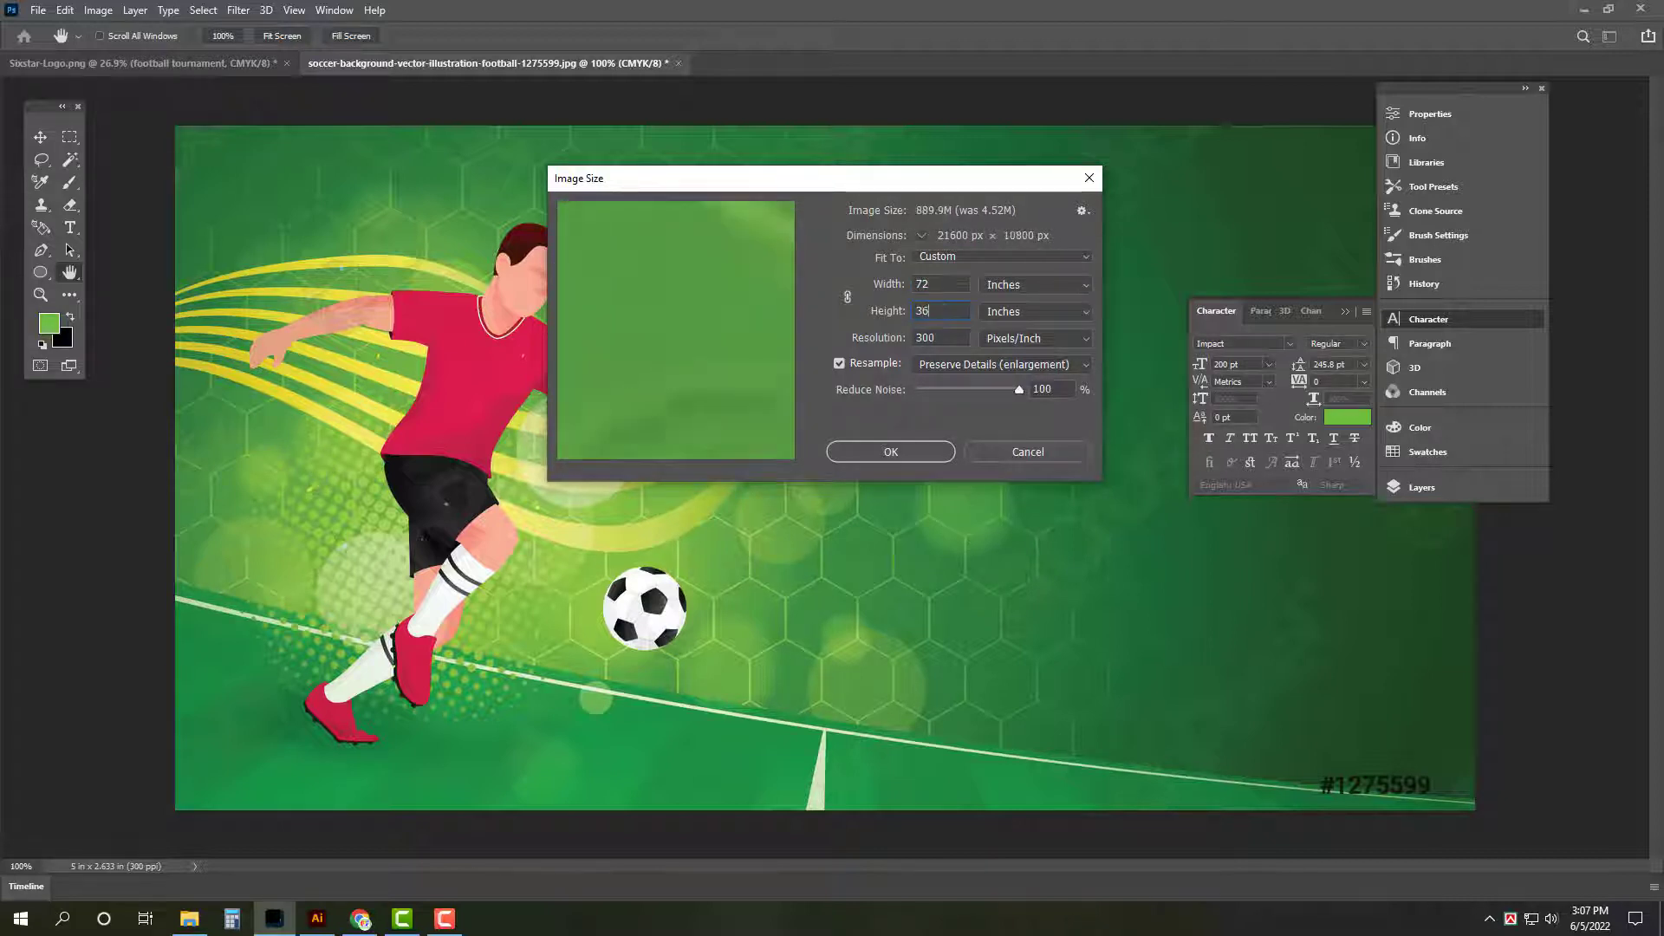
pyautogui.press('Tab')
pyautogui.write('7')
pyautogui.press('Return')
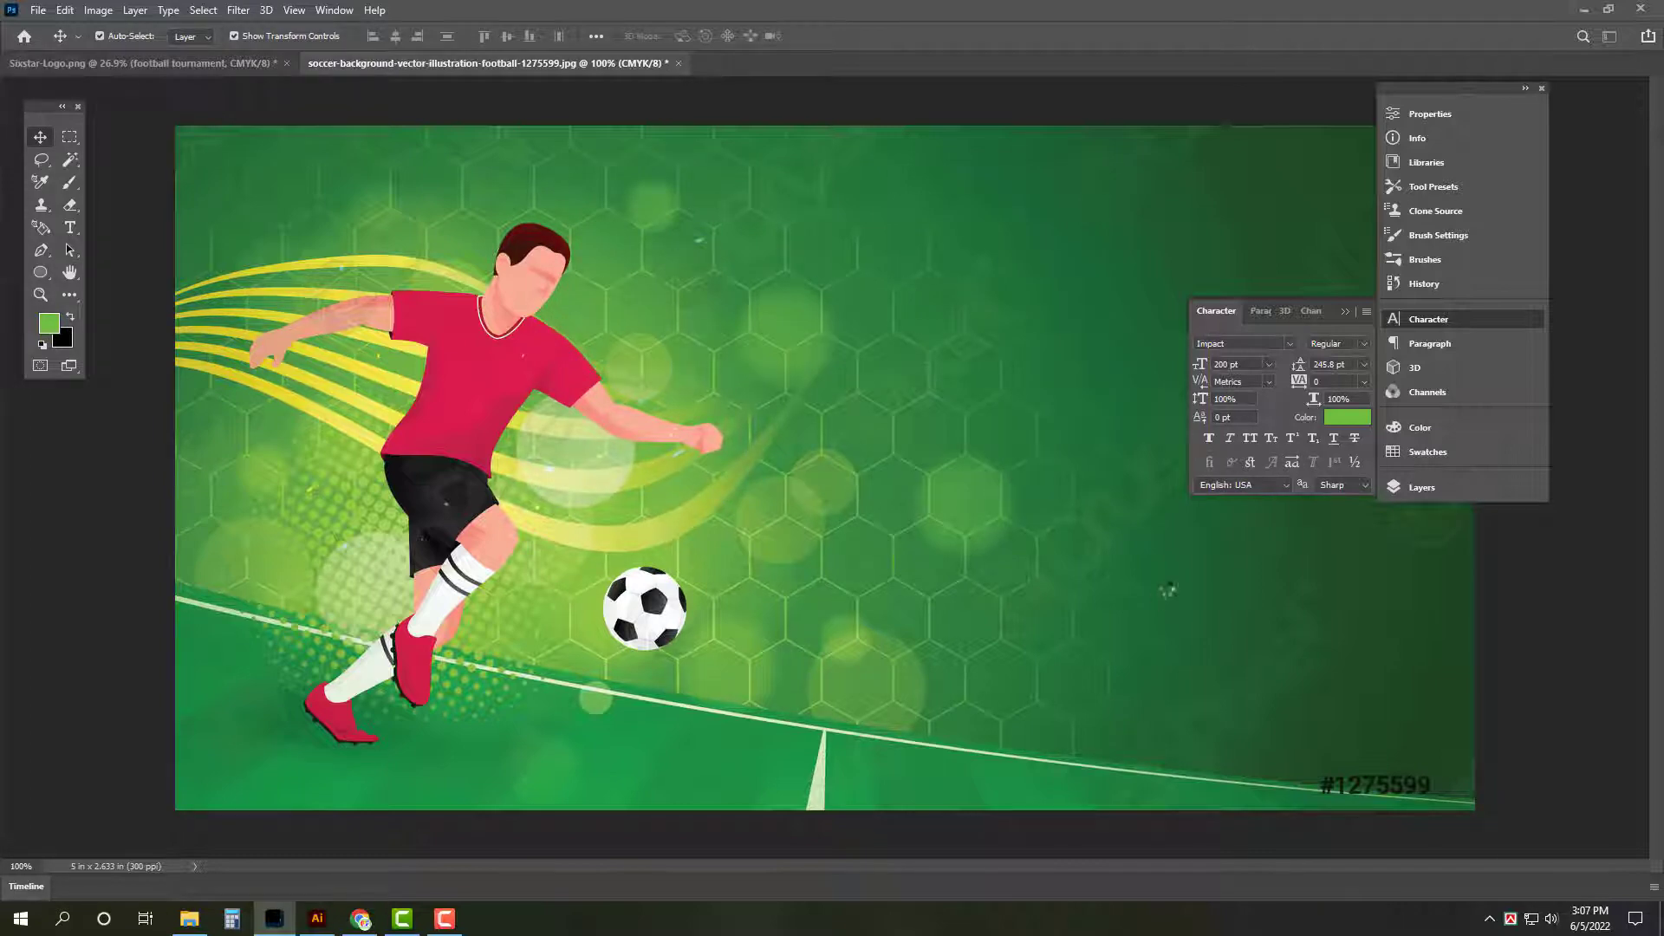
# Step: Free Transform the soccer background, squashing its height from the bottom to about 33.7 inches
pyautogui.hotkey('ctrl', 'Tab')
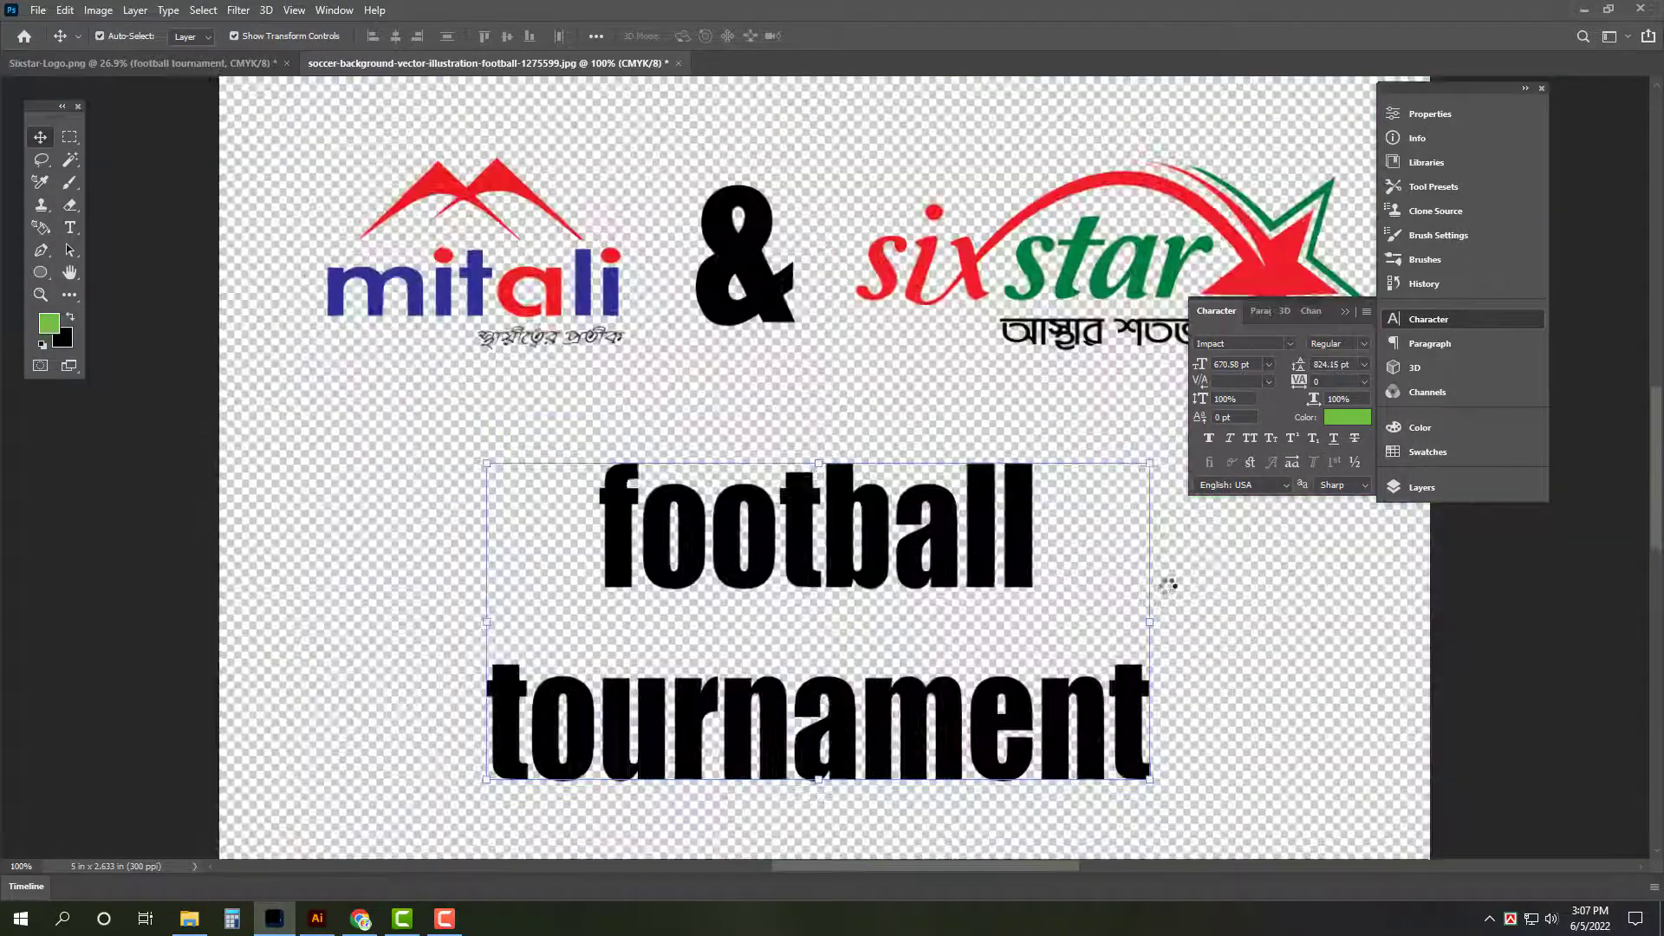
pyautogui.hotkey('ctrl', 'Tab')
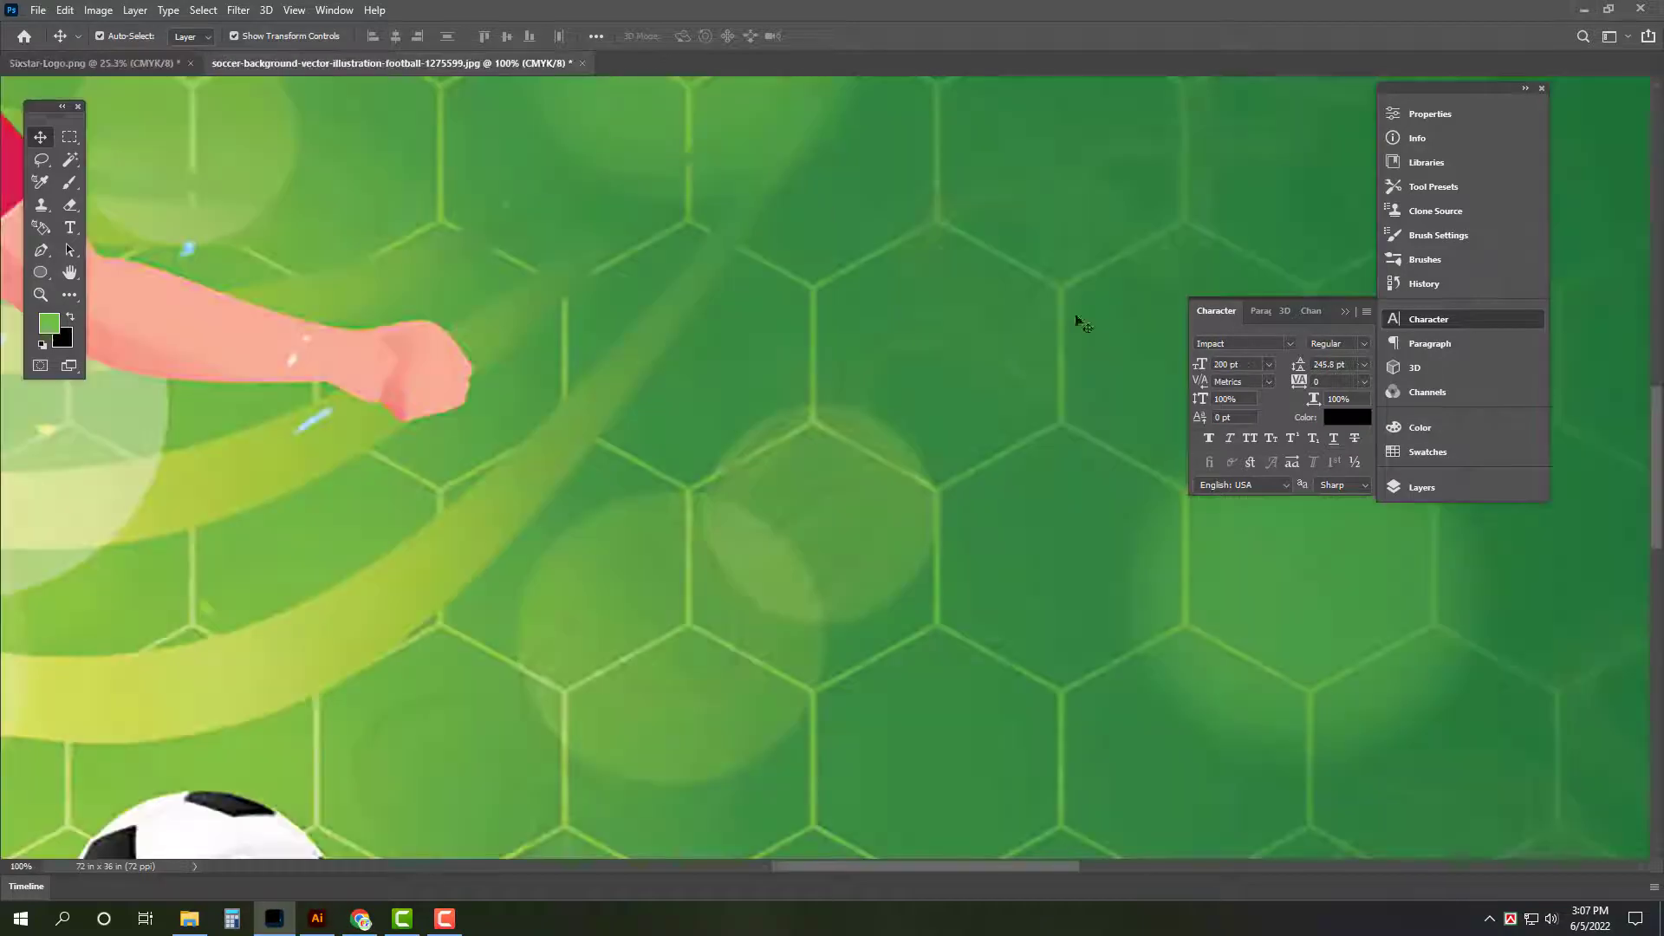
pyautogui.press('Tab')
pyautogui.hotkey('ctrl', '0')
pyautogui.hotkey('ctrl', 't')
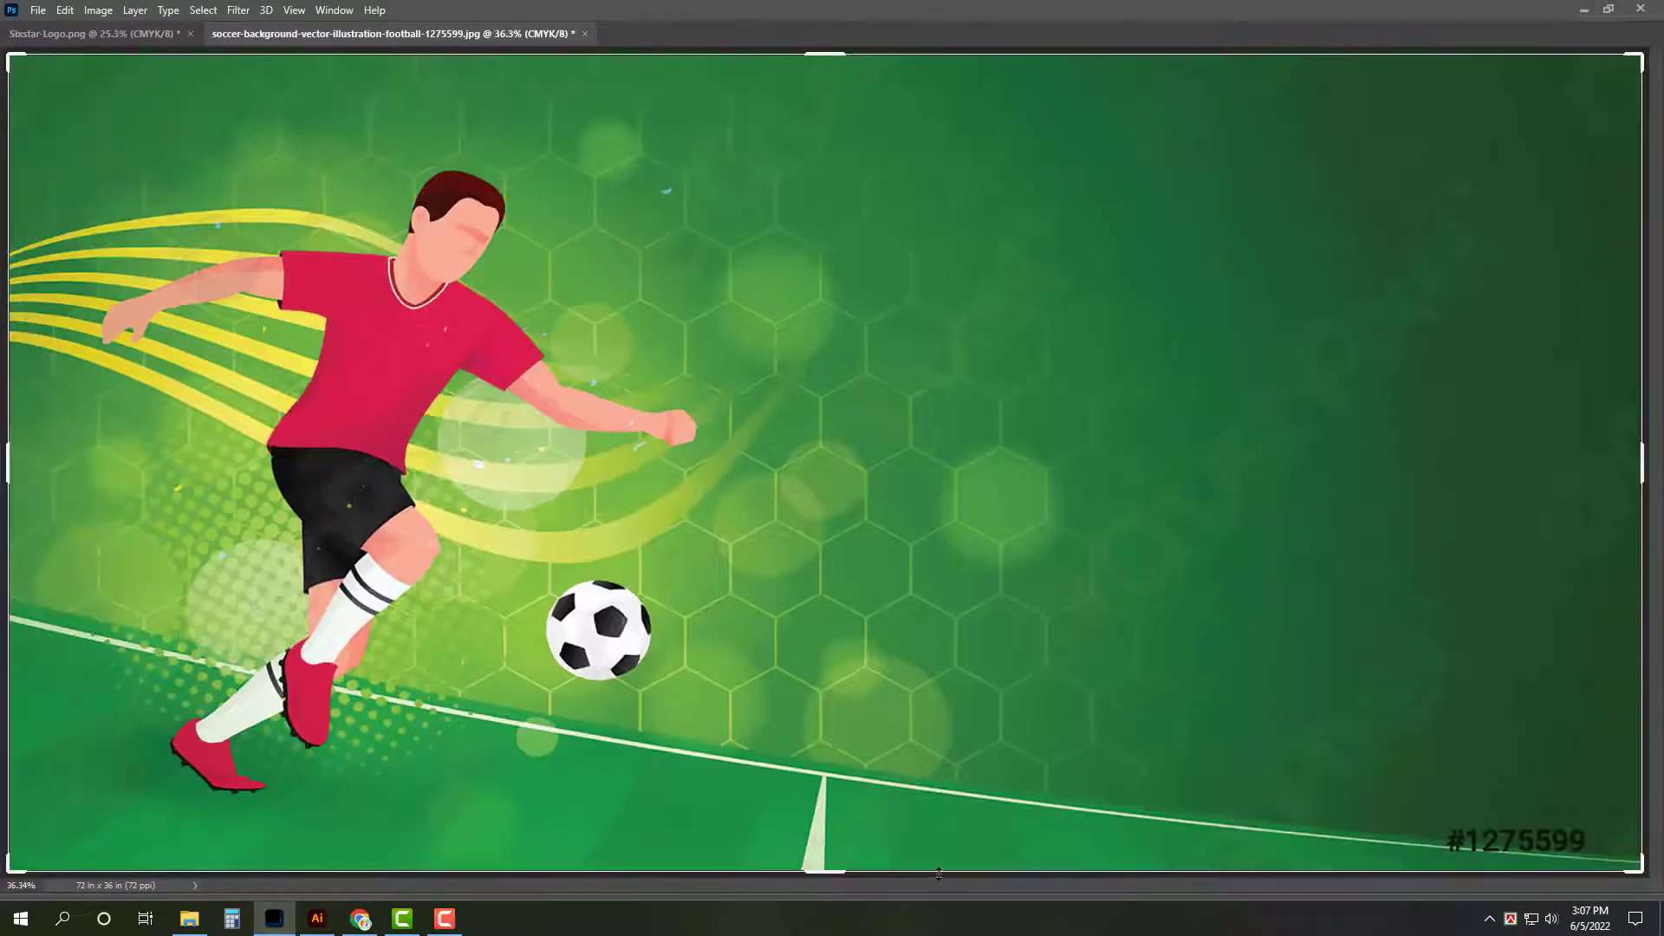
pyautogui.moveTo(938, 873); pyautogui.dragTo(945, 848)
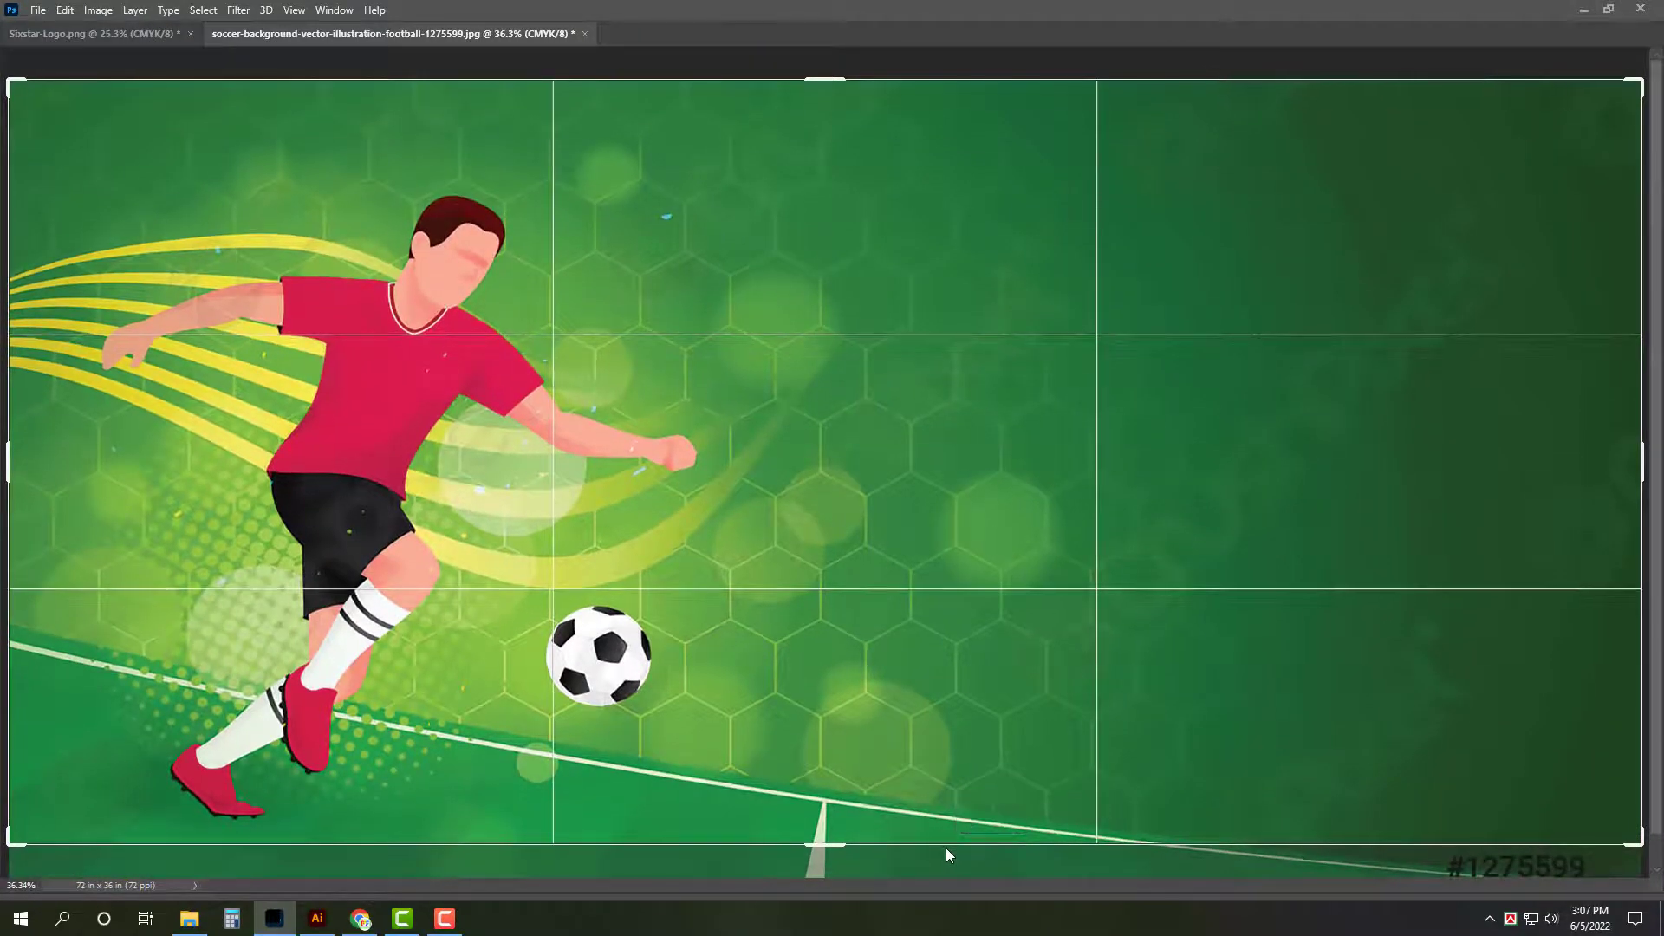
pyautogui.press('Return')
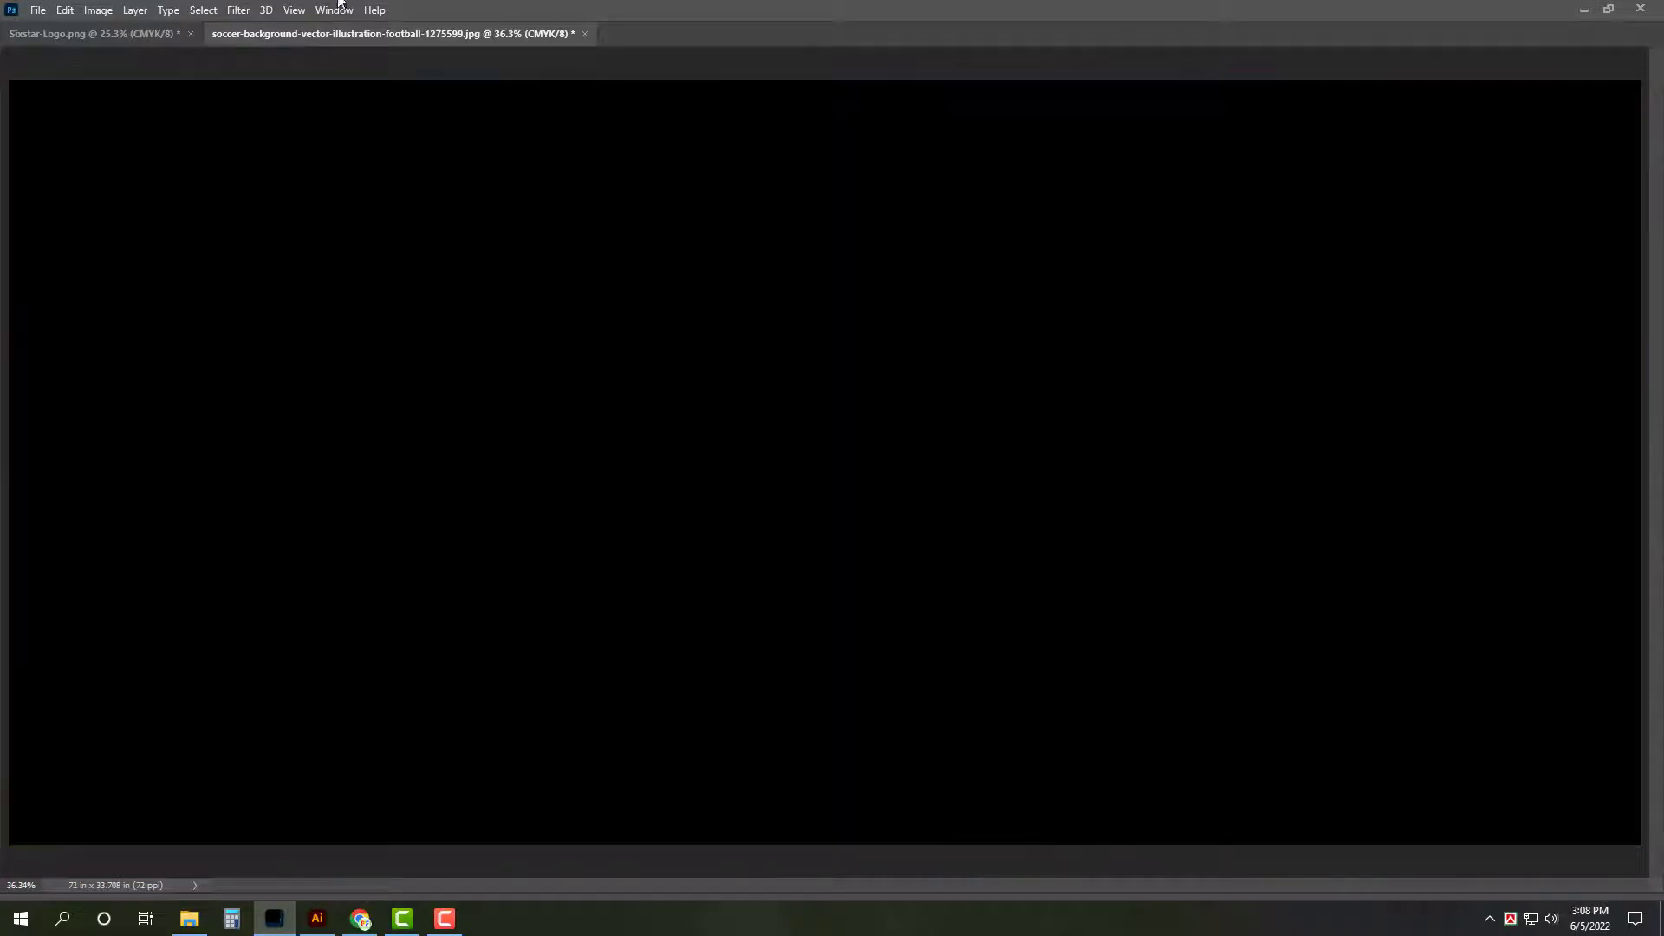
# Step: Paste the soccer background into the Sixstar-Logo banner and send it behind the logos and text
pyautogui.click(138, 35)
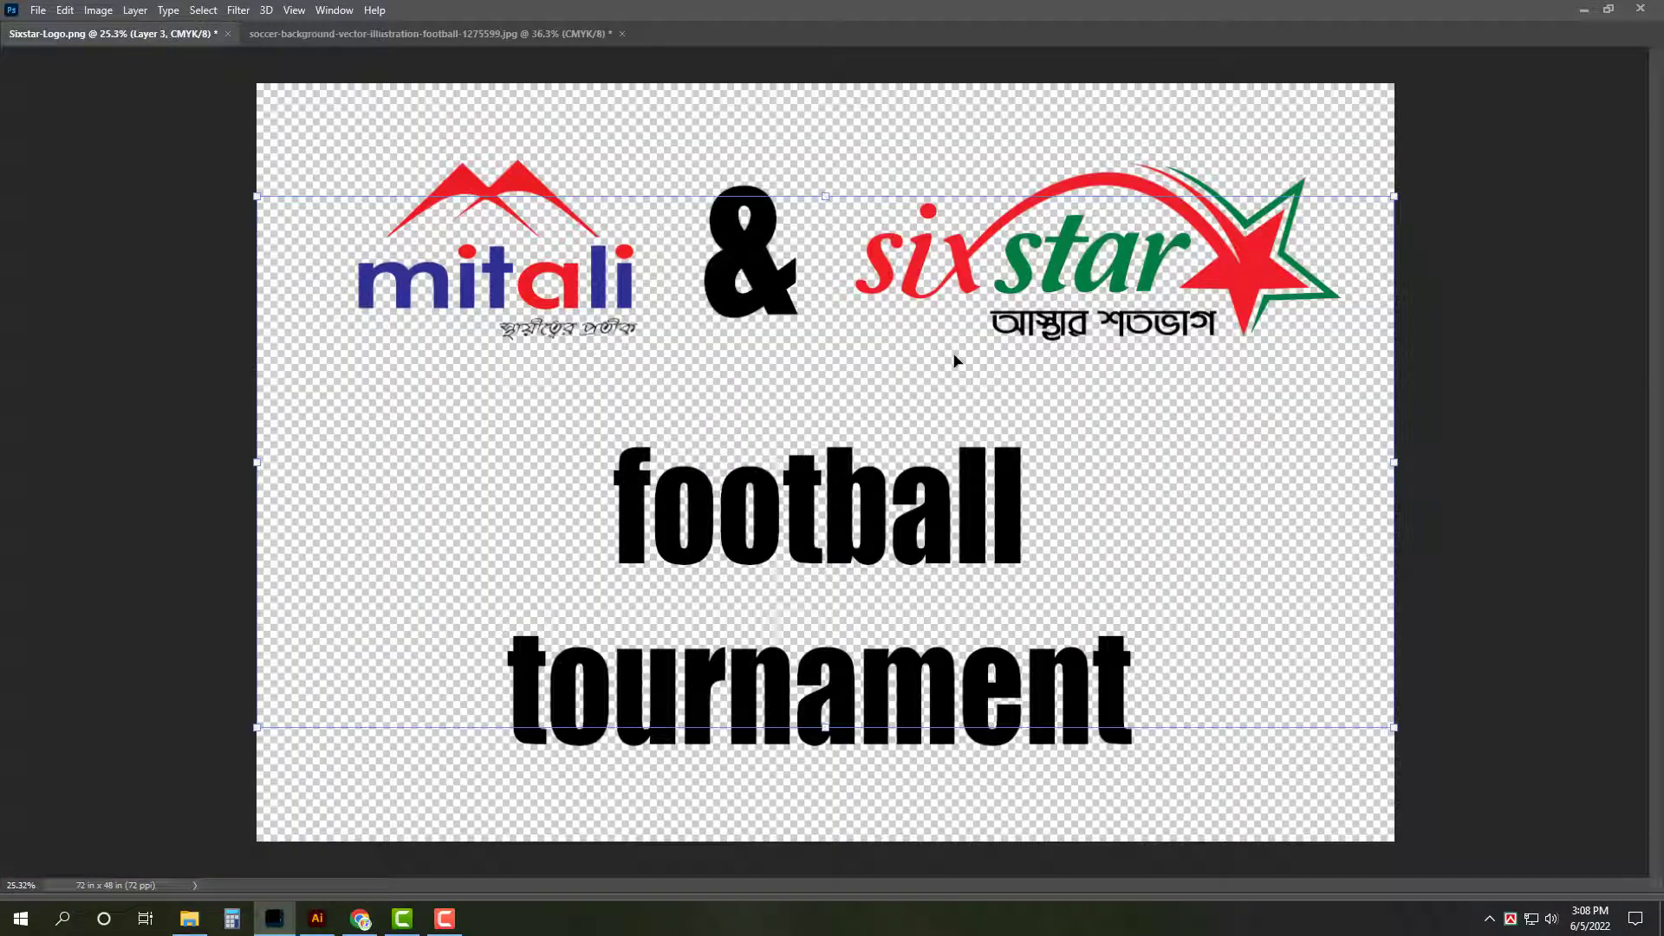
pyautogui.hotkey('ctrl', 'v')
pyautogui.moveTo(954, 346)
pyautogui.mouseDown()
pyautogui.moveTo(914, 334)
pyautogui.moveTo(912, 293)
pyautogui.mouseUp()
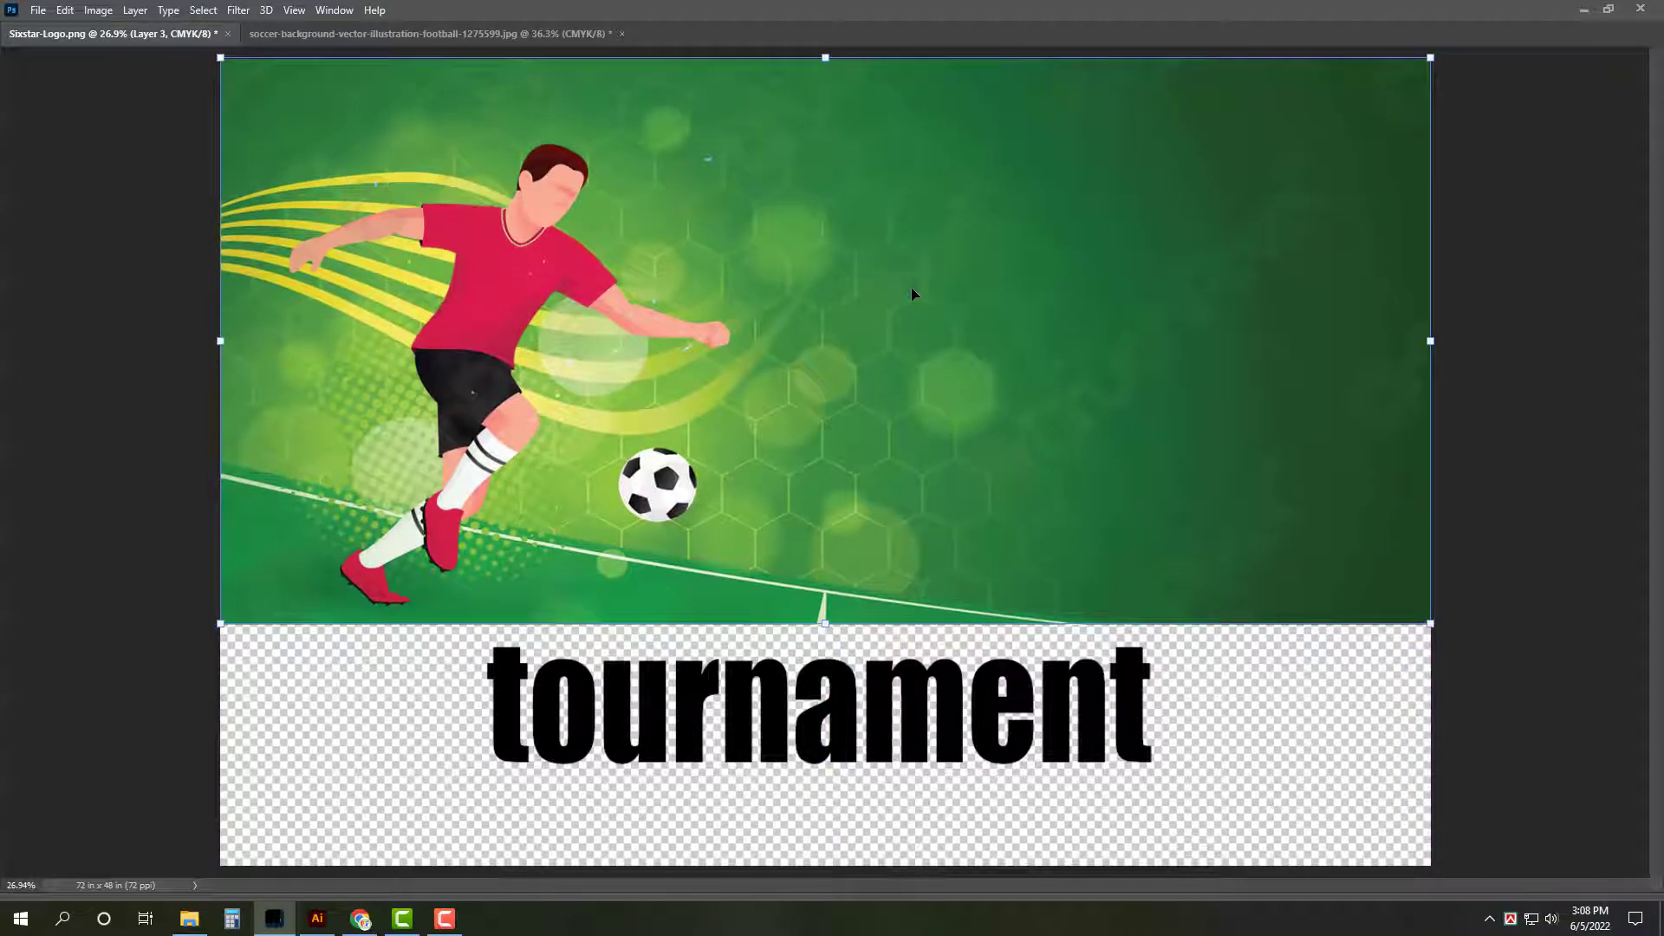
pyautogui.hotkey('ctrl', 'shift', '[')
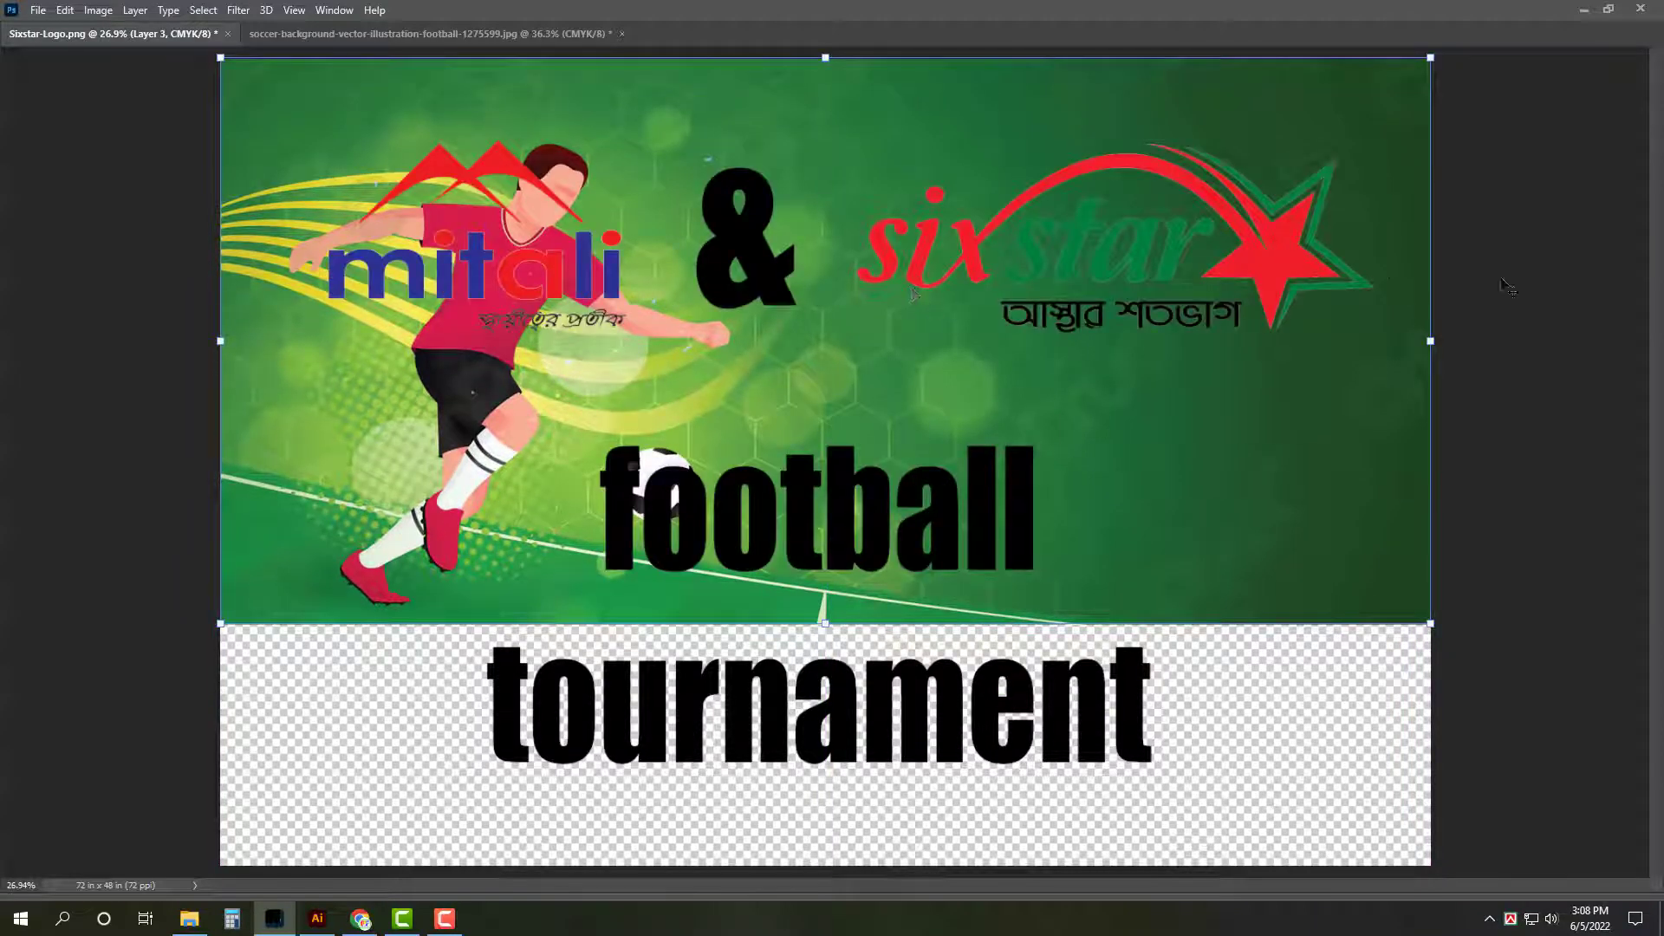
pyautogui.click(1508, 286)
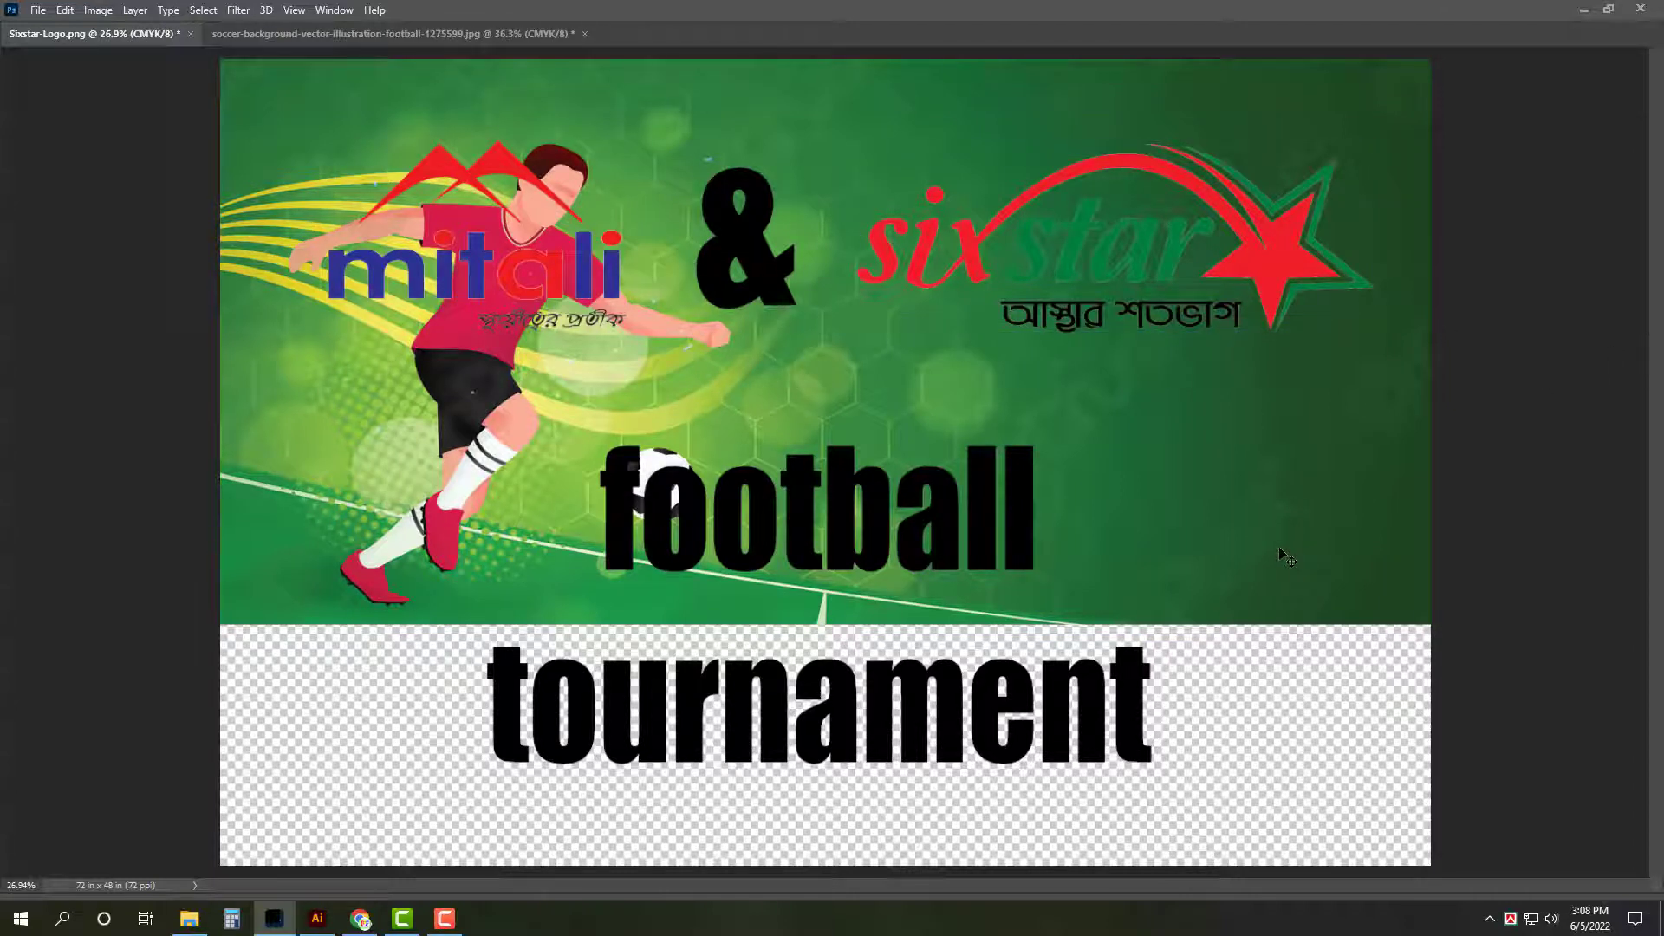
# Step: Stretch the banner's background down so it covers the whole banner
pyautogui.click(1256, 565)
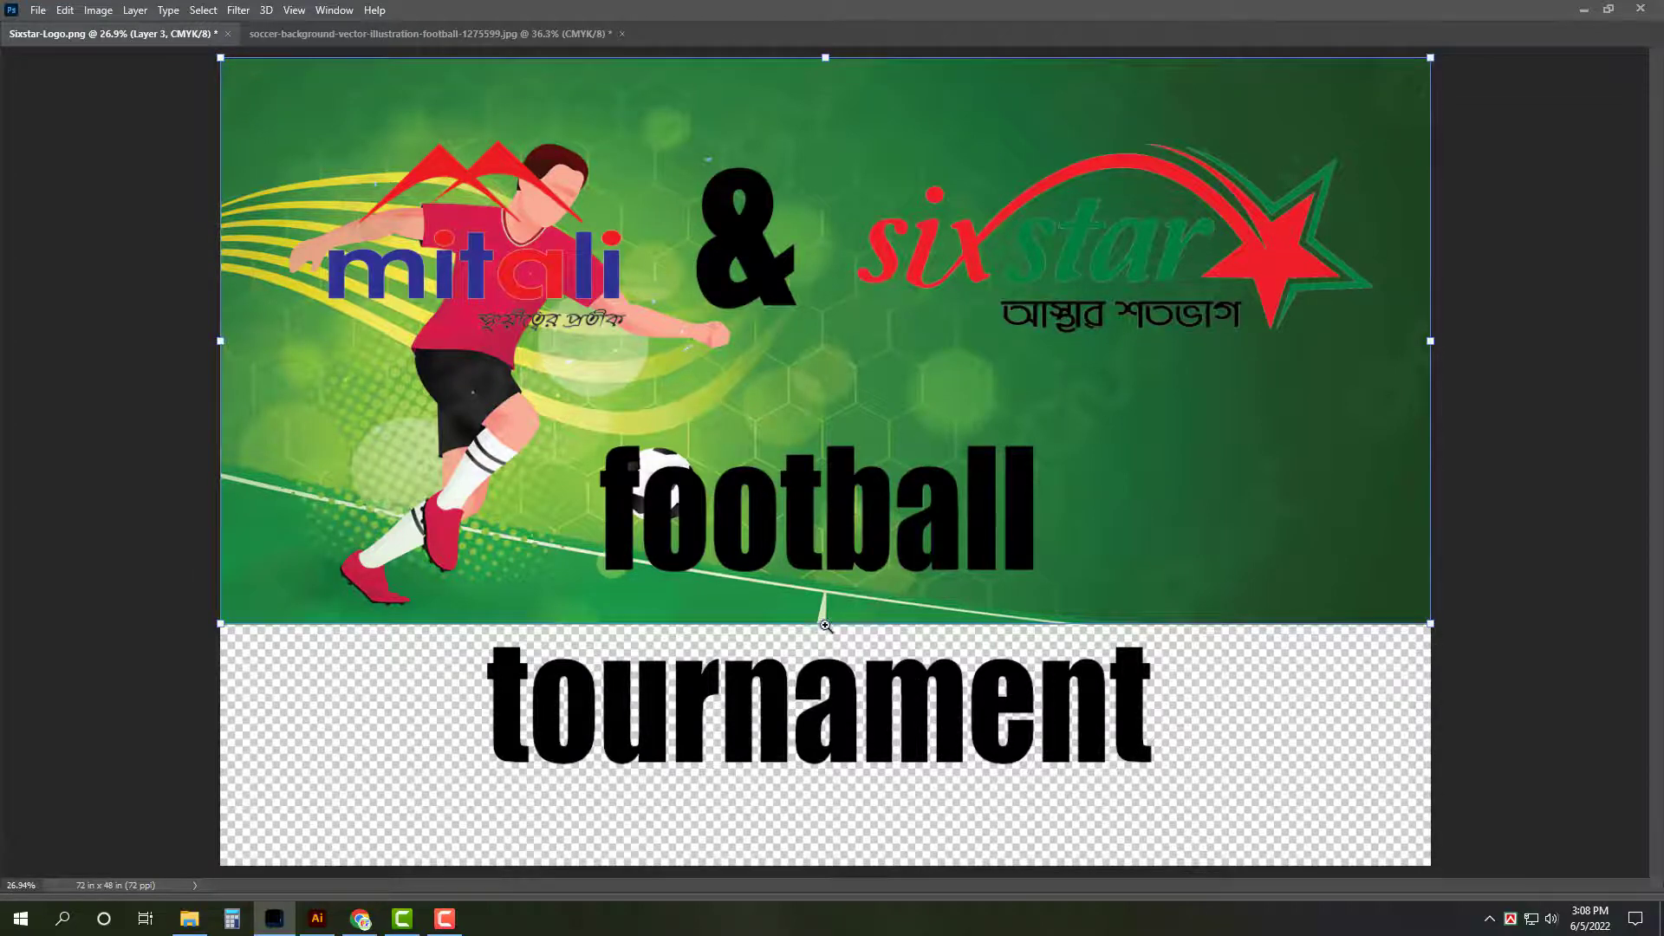
pyautogui.scroll(-2, 825, 625)
pyautogui.moveTo(825, 587); pyautogui.dragTo(791, 783)
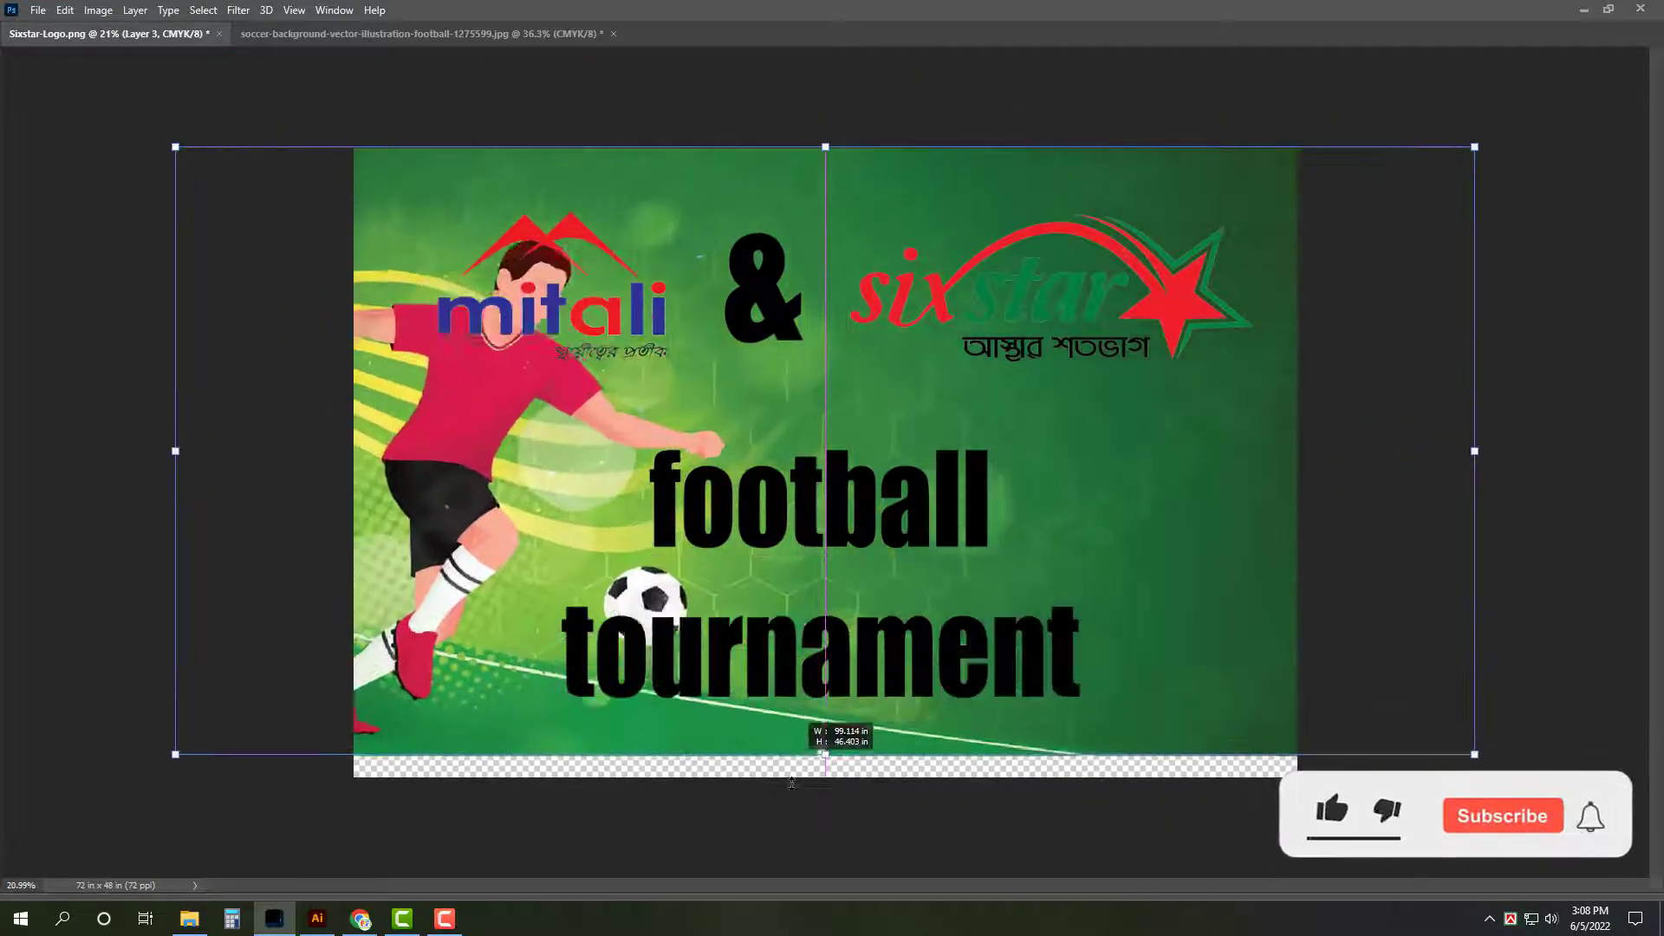
pyautogui.press('Escape')
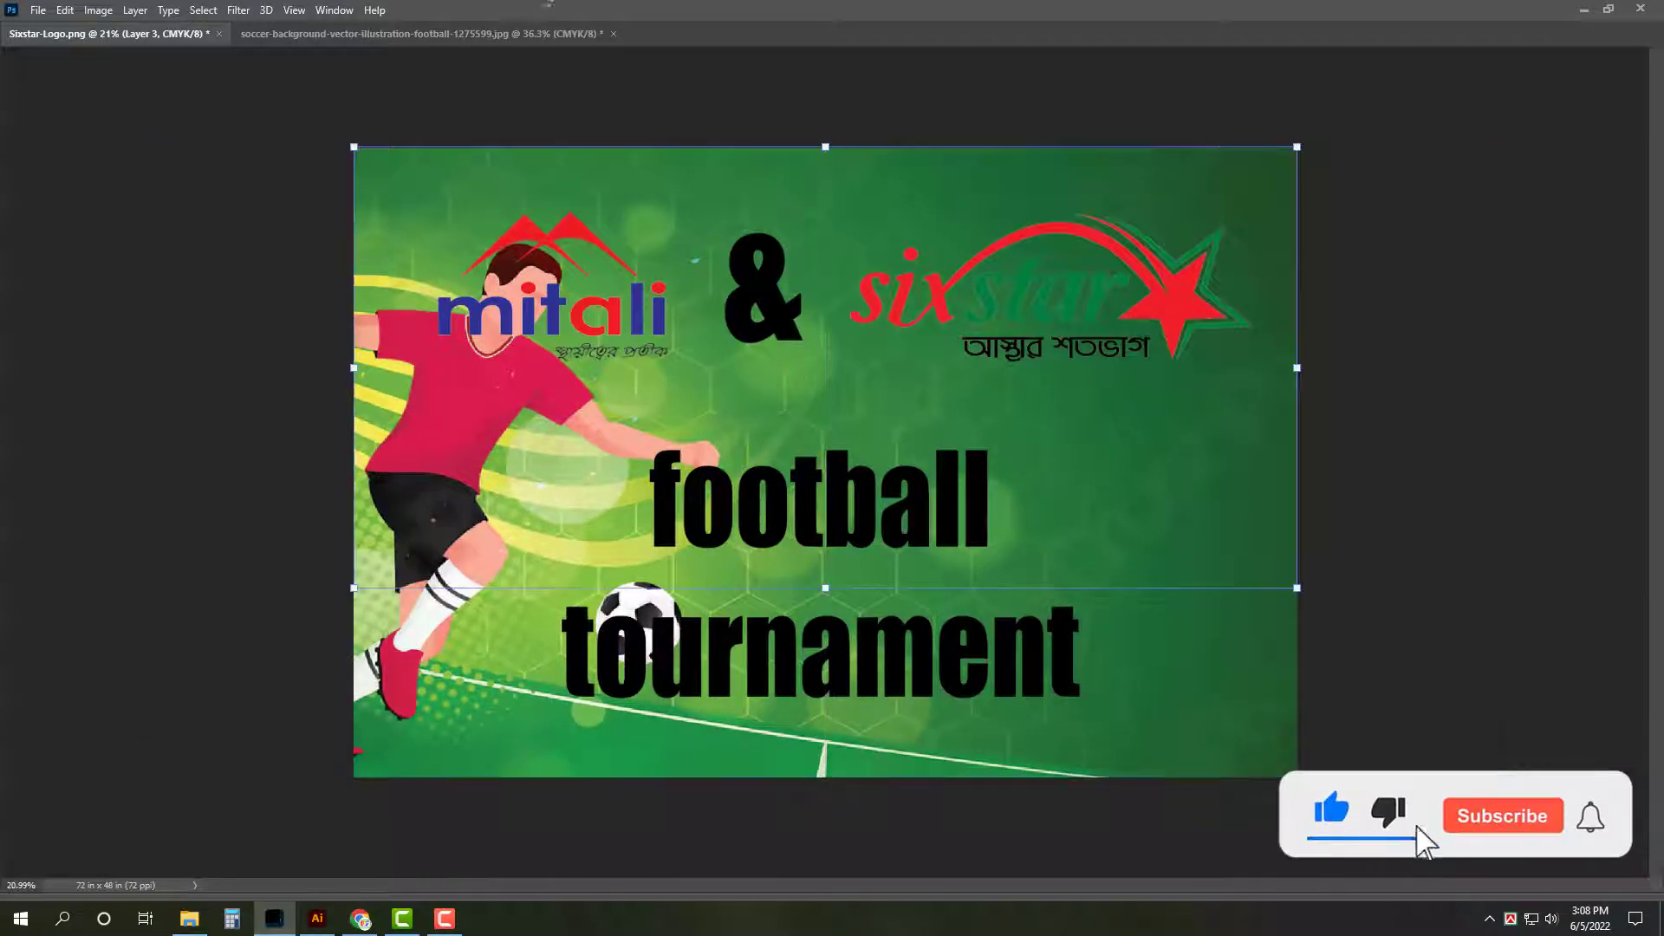
# Step: Close the separate soccer background document without saving changes
pyautogui.click(517, 35)
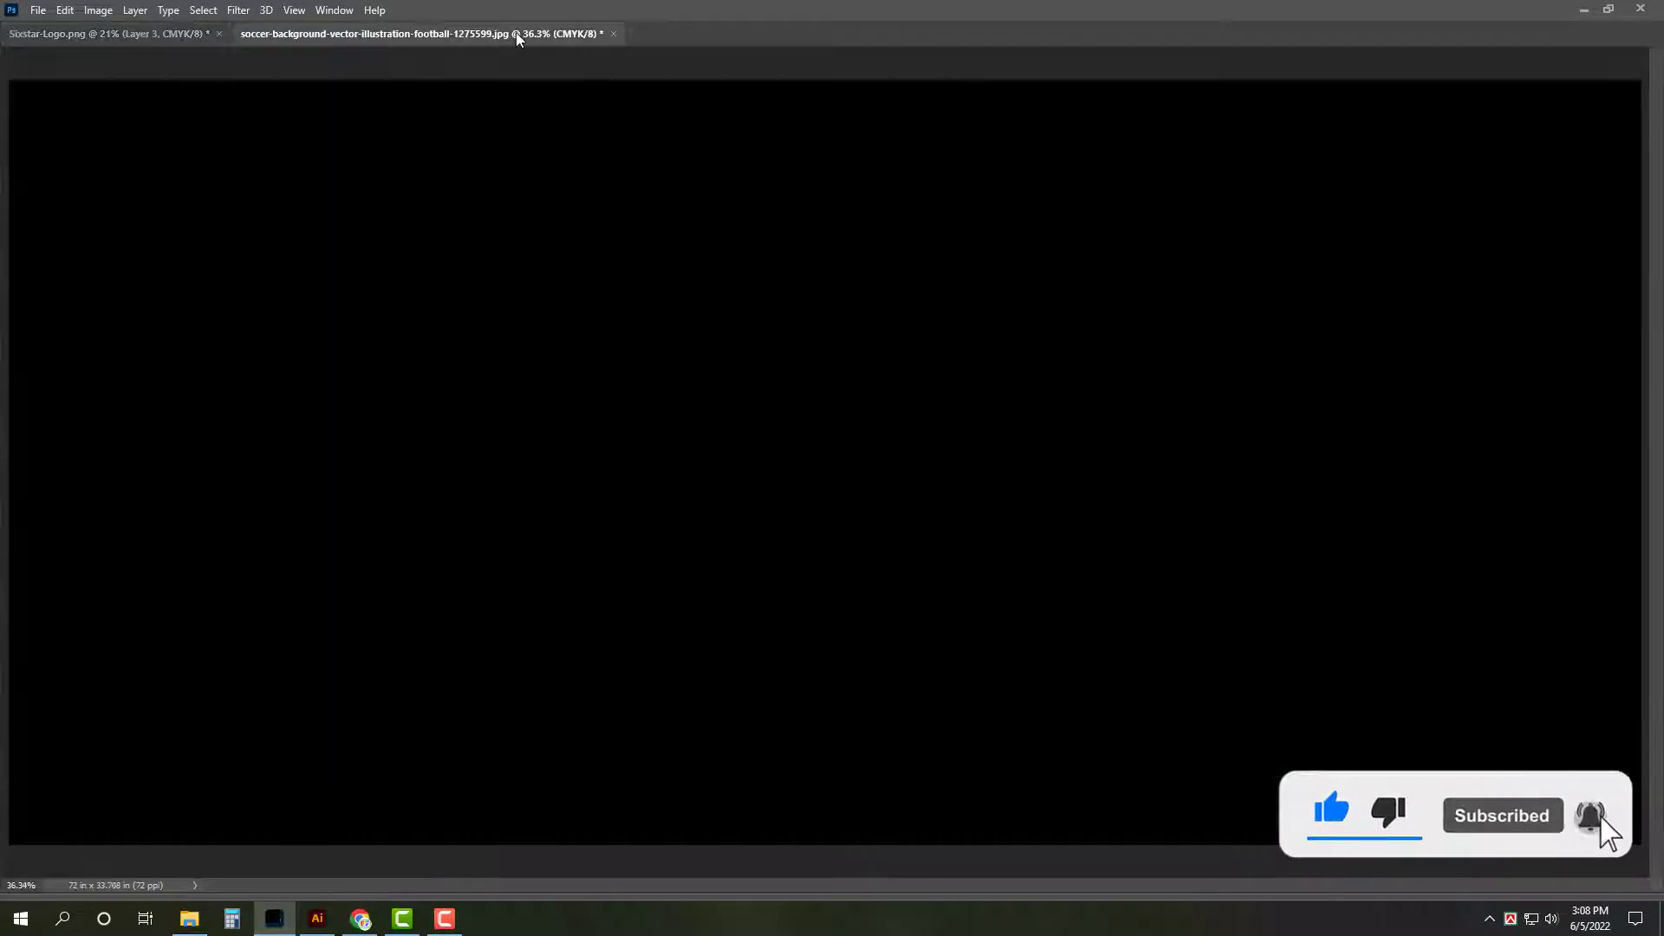
pyautogui.press('Tab')
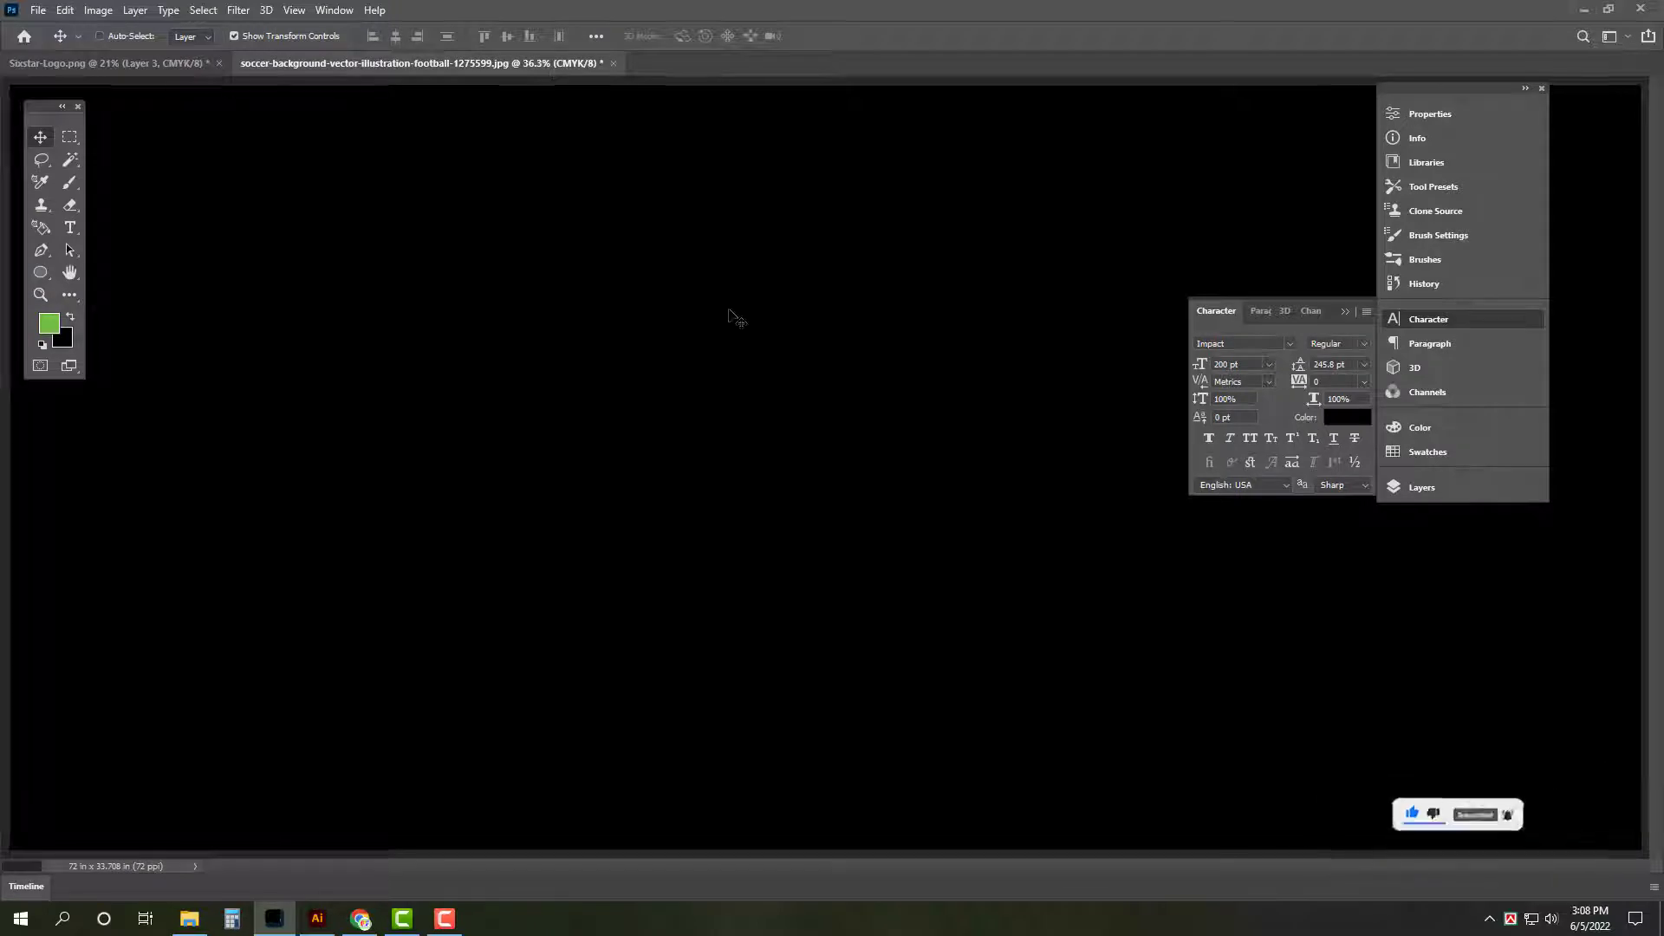
pyautogui.press('Tab')
pyautogui.hotkey('ctrl', 'w')
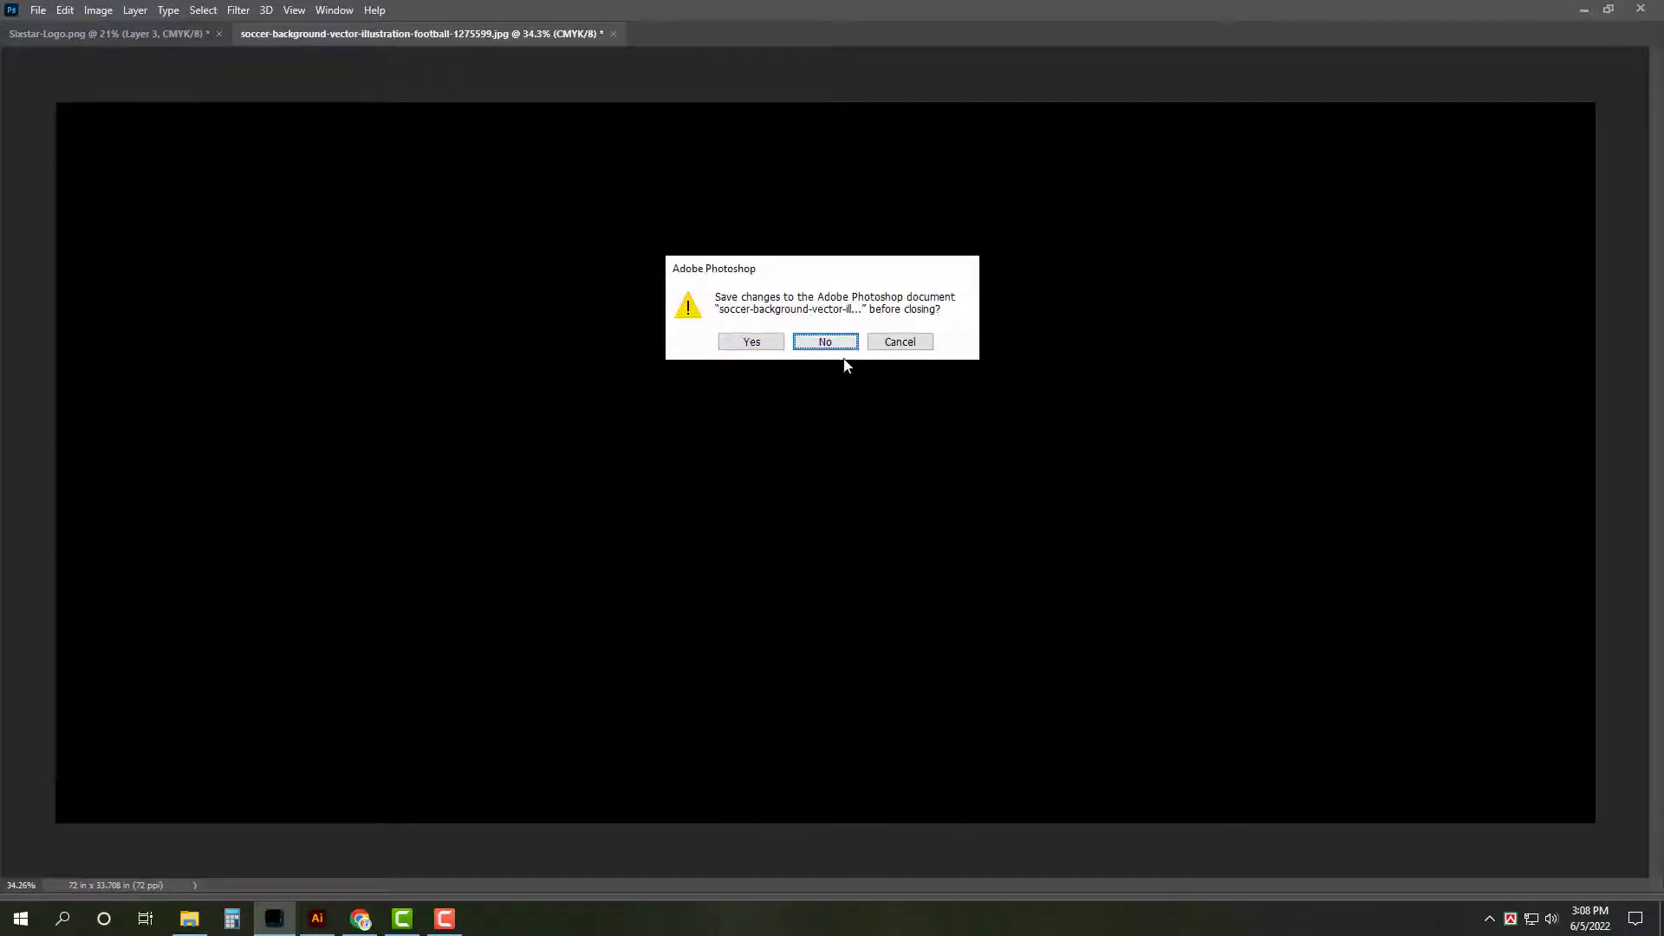
pyautogui.click(841, 348)
# Step: Open the goal-net soccer ball image from Downloads with Adobe Photoshop 2021
pyautogui.click(189, 918)
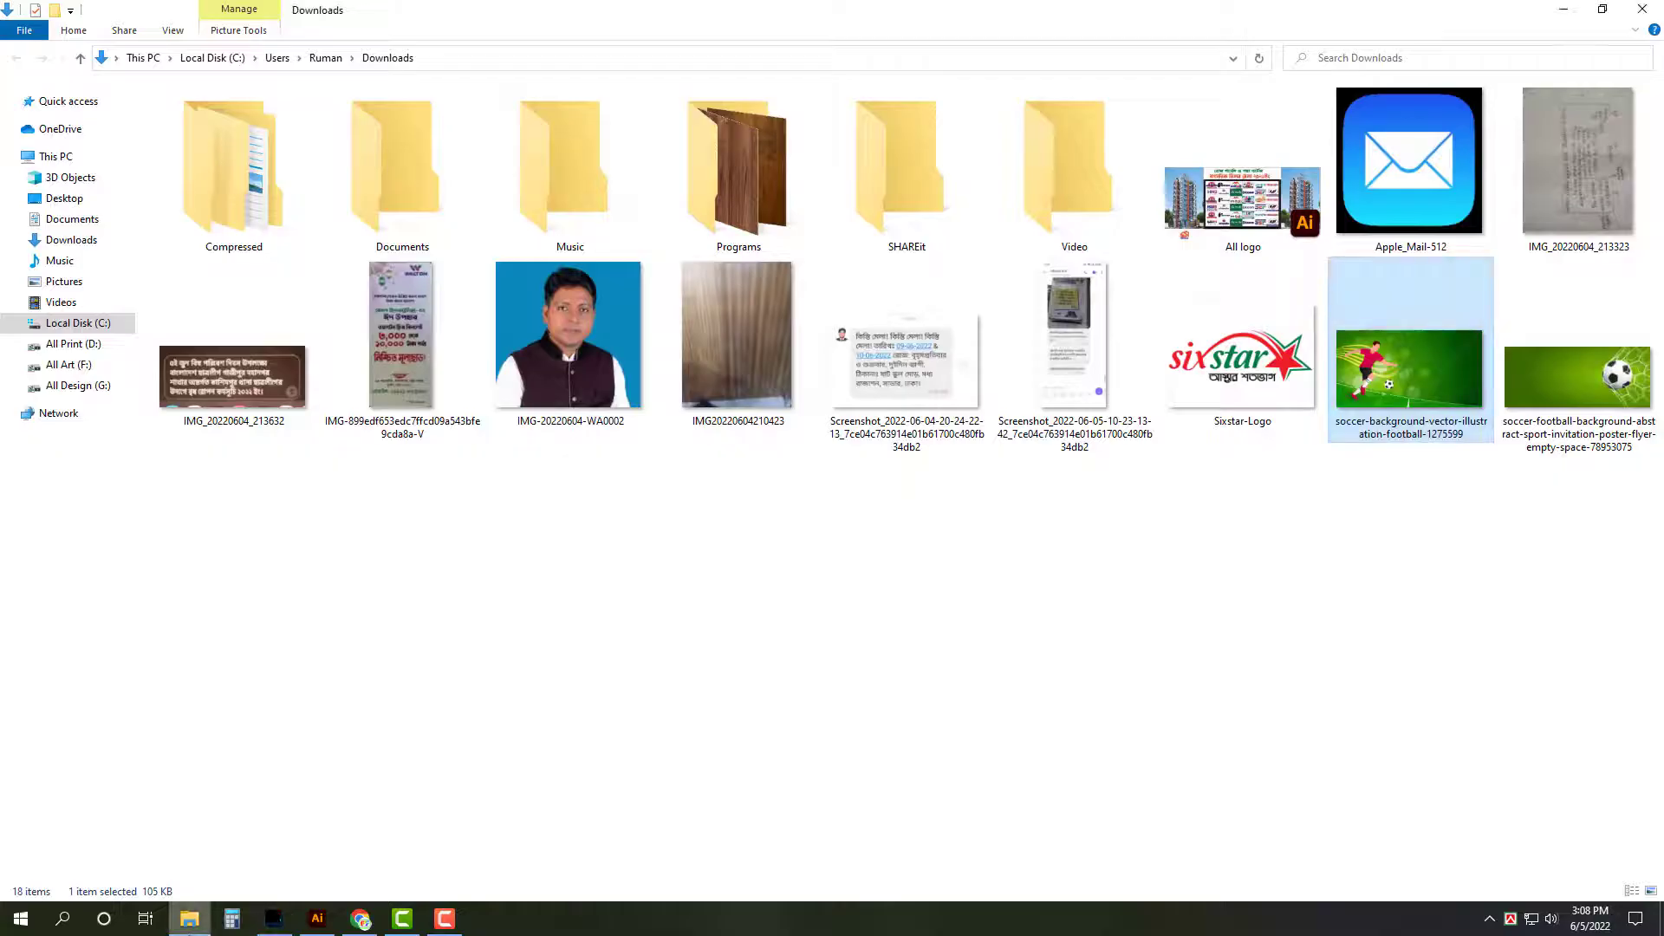
pyautogui.rightClick(1560, 331)
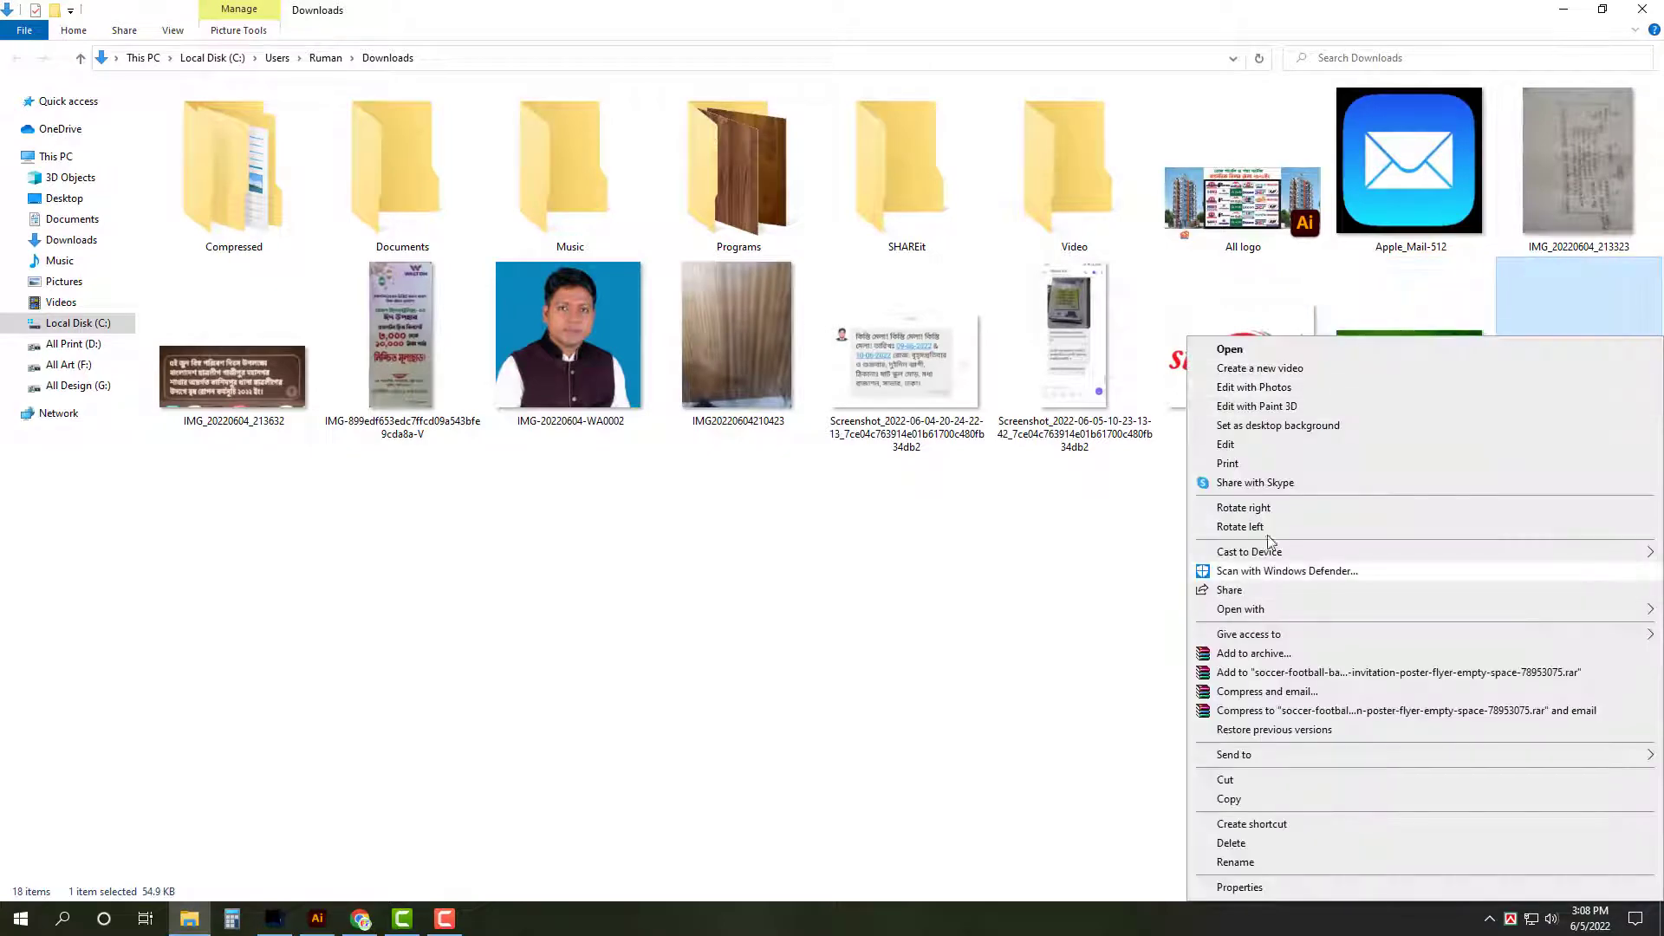
pyautogui.moveTo(1240, 609)
pyautogui.click(1048, 637)
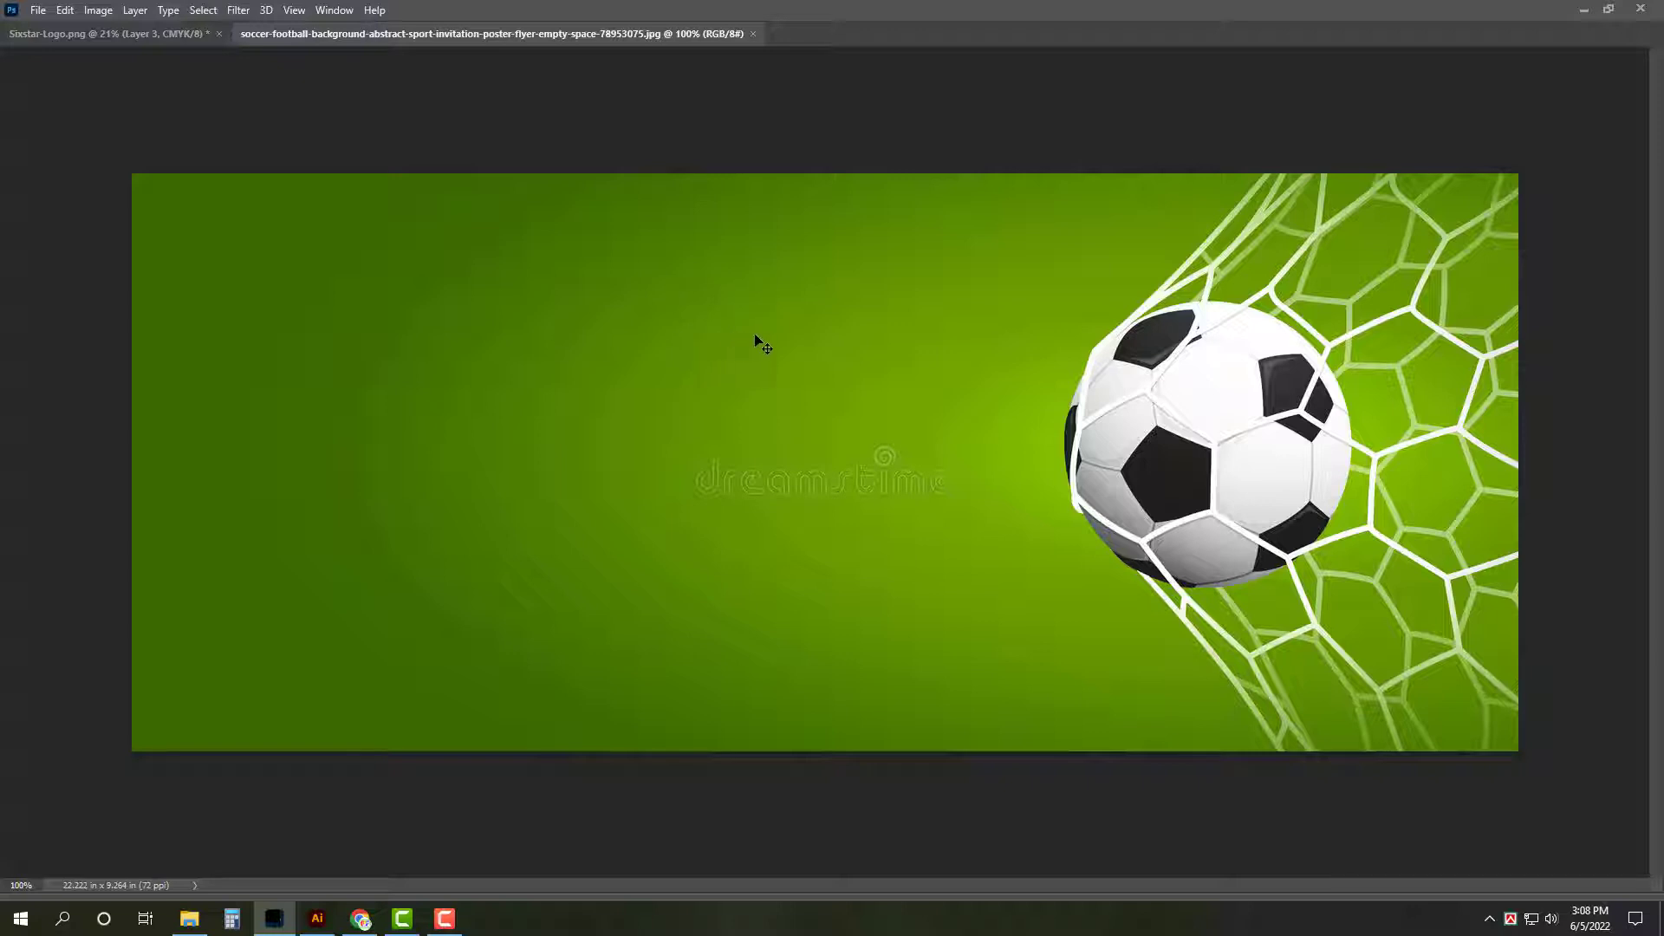
# Step: Marquee the dreamstime watermark on the goal-net image and fill it away
pyautogui.press('Tab')
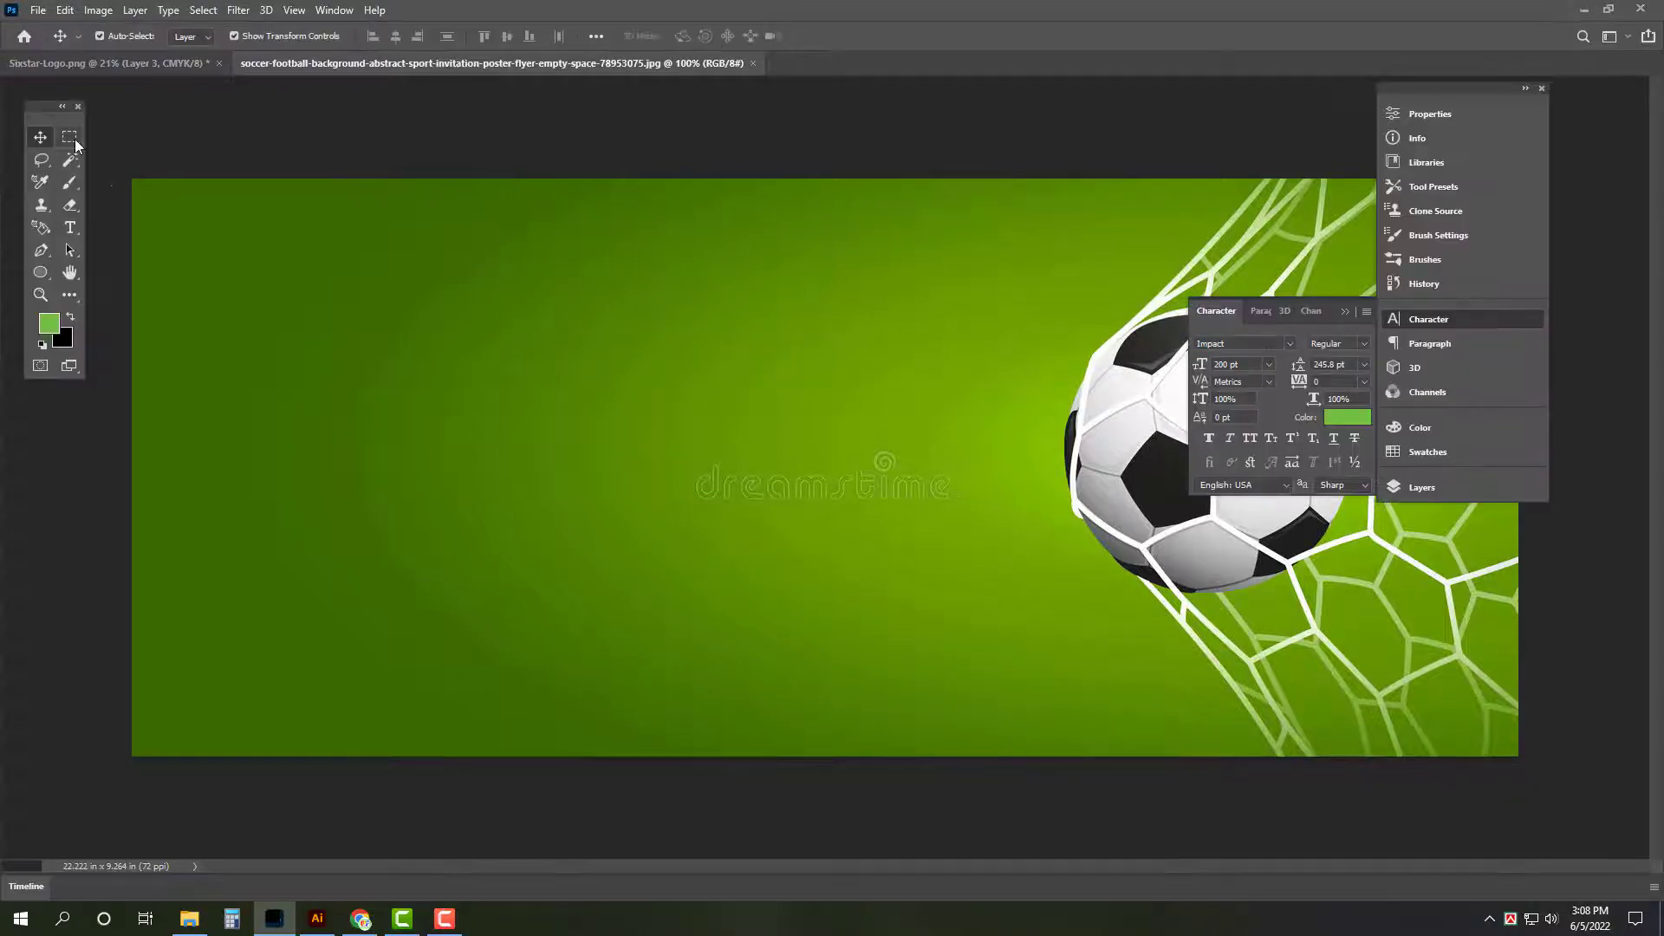
pyautogui.click(70, 136)
pyautogui.moveTo(666, 432); pyautogui.dragTo(992, 524)
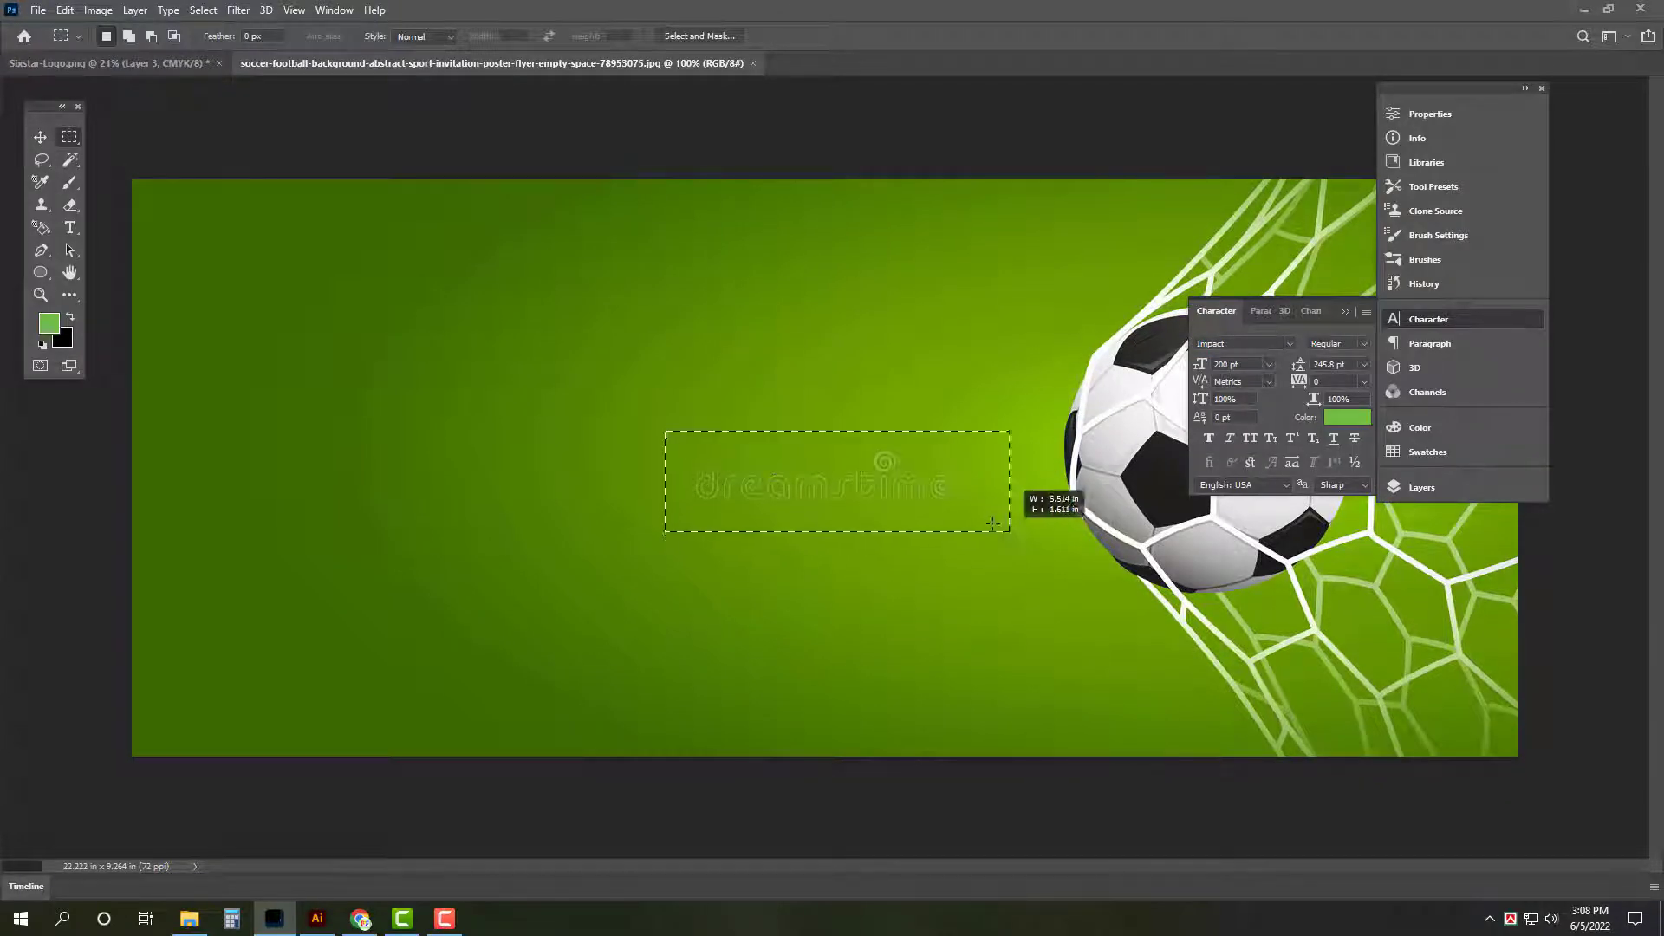
pyautogui.click(65, 10)
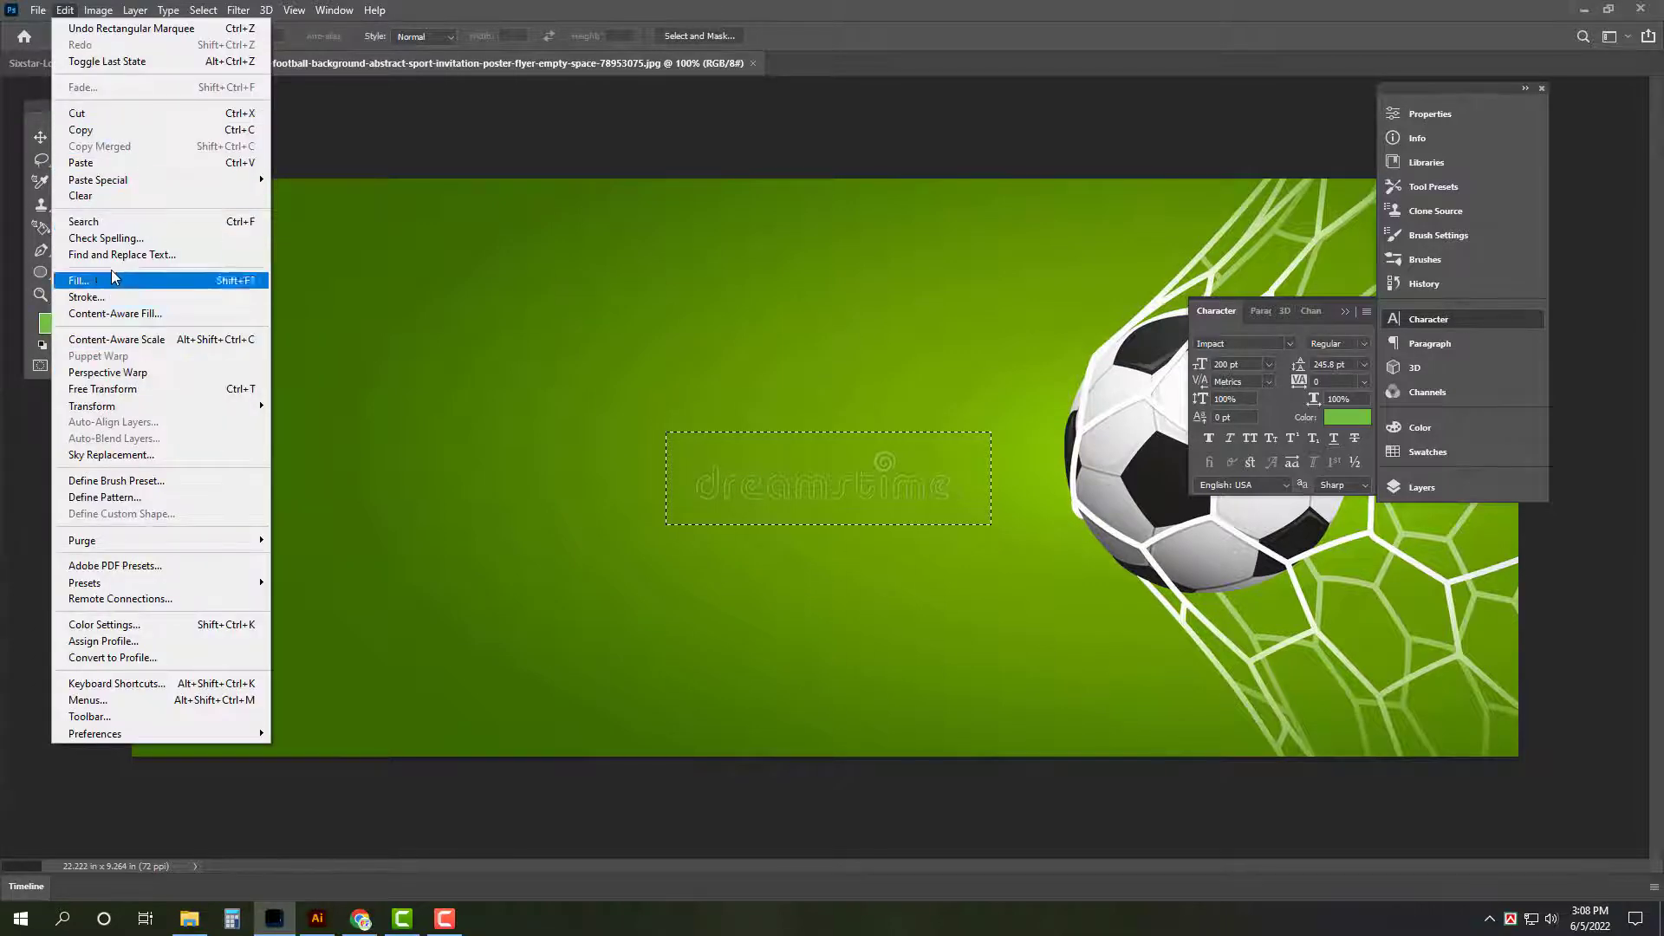
pyautogui.click(121, 280)
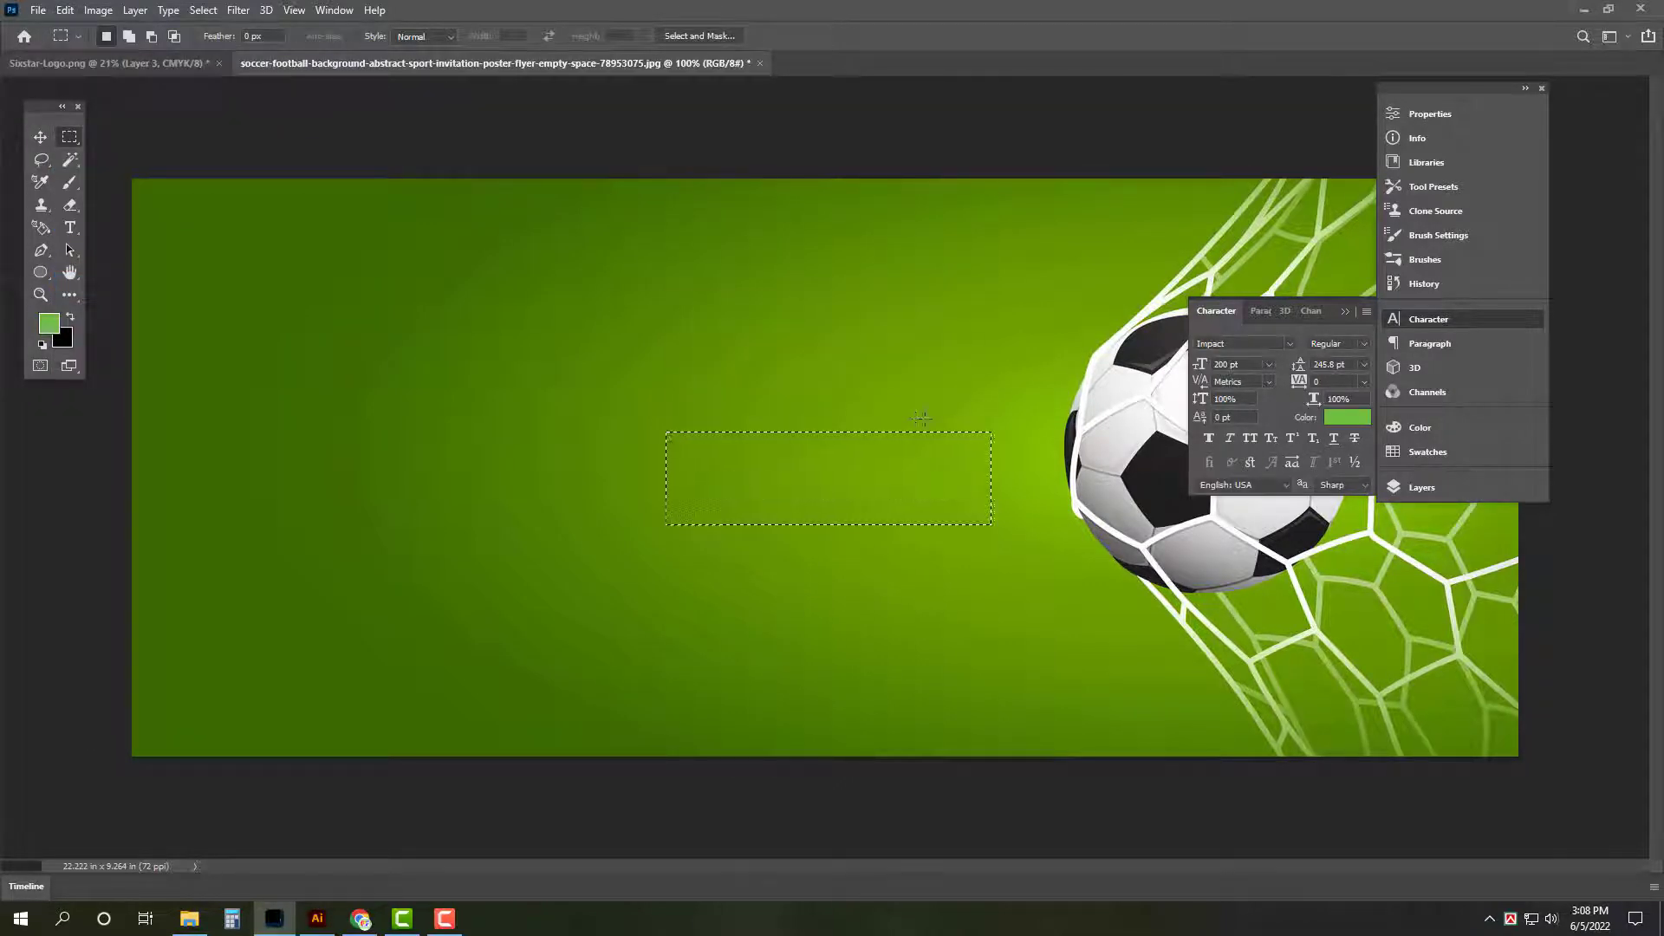
pyautogui.hotkey('ctrl', 'd')
pyautogui.press('Tab')
pyautogui.hotkey('ctrl', '0')
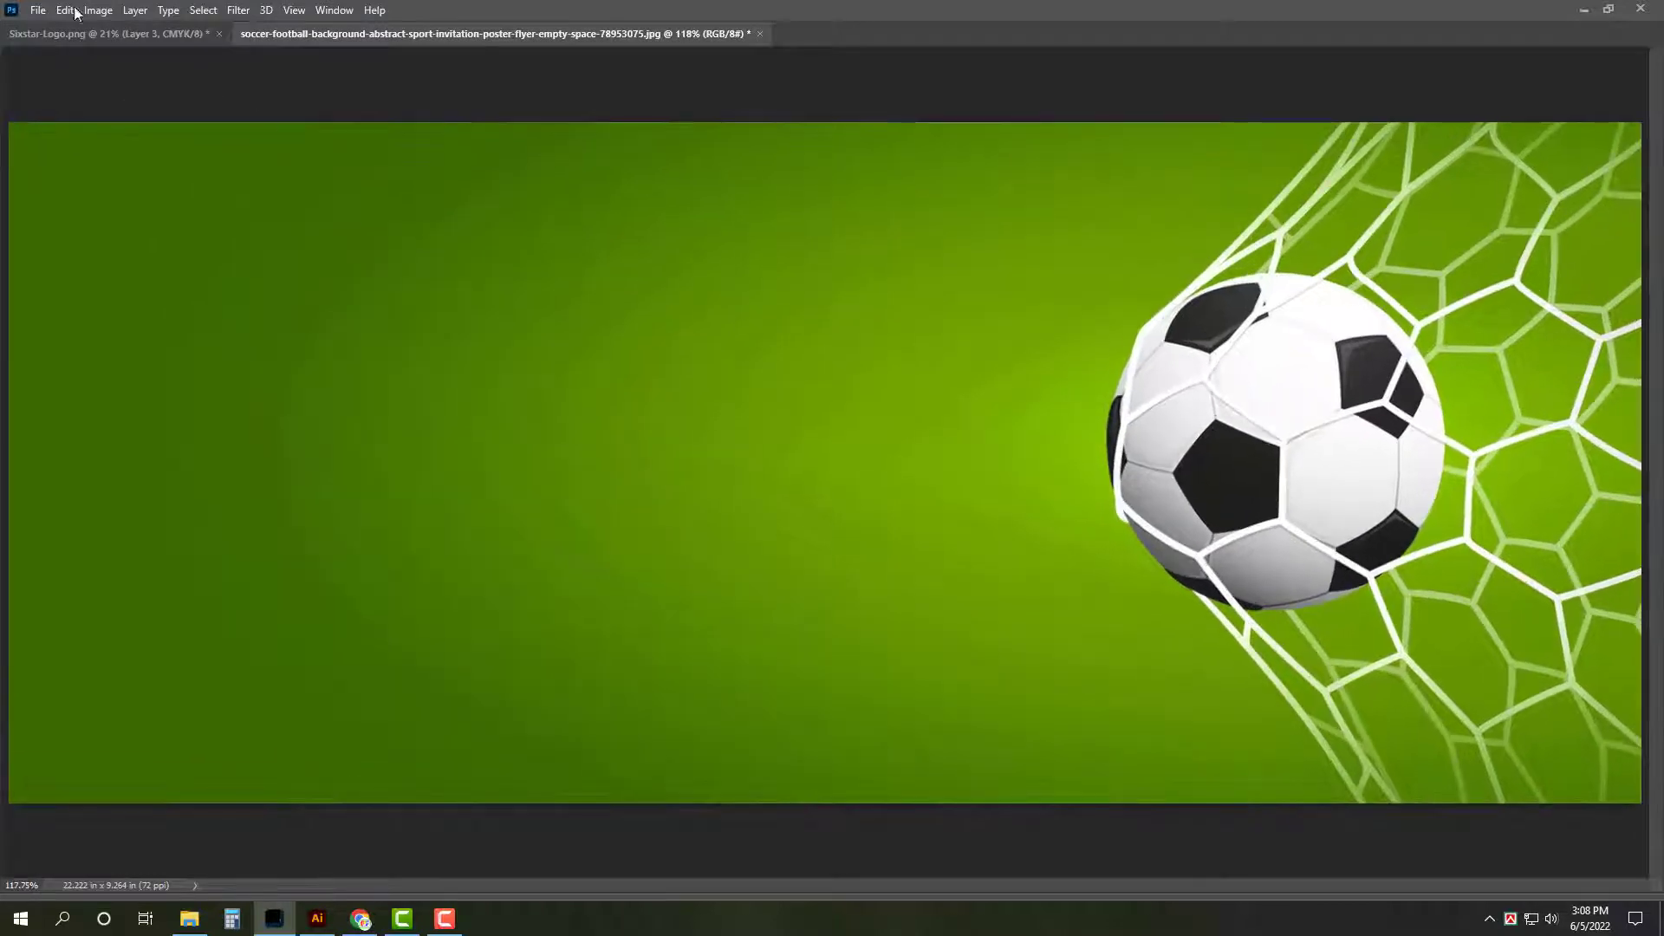
# Step: Add a horizontal guide to the Sixstar-Logo banner and squash its background up to it
pyautogui.click(112, 33)
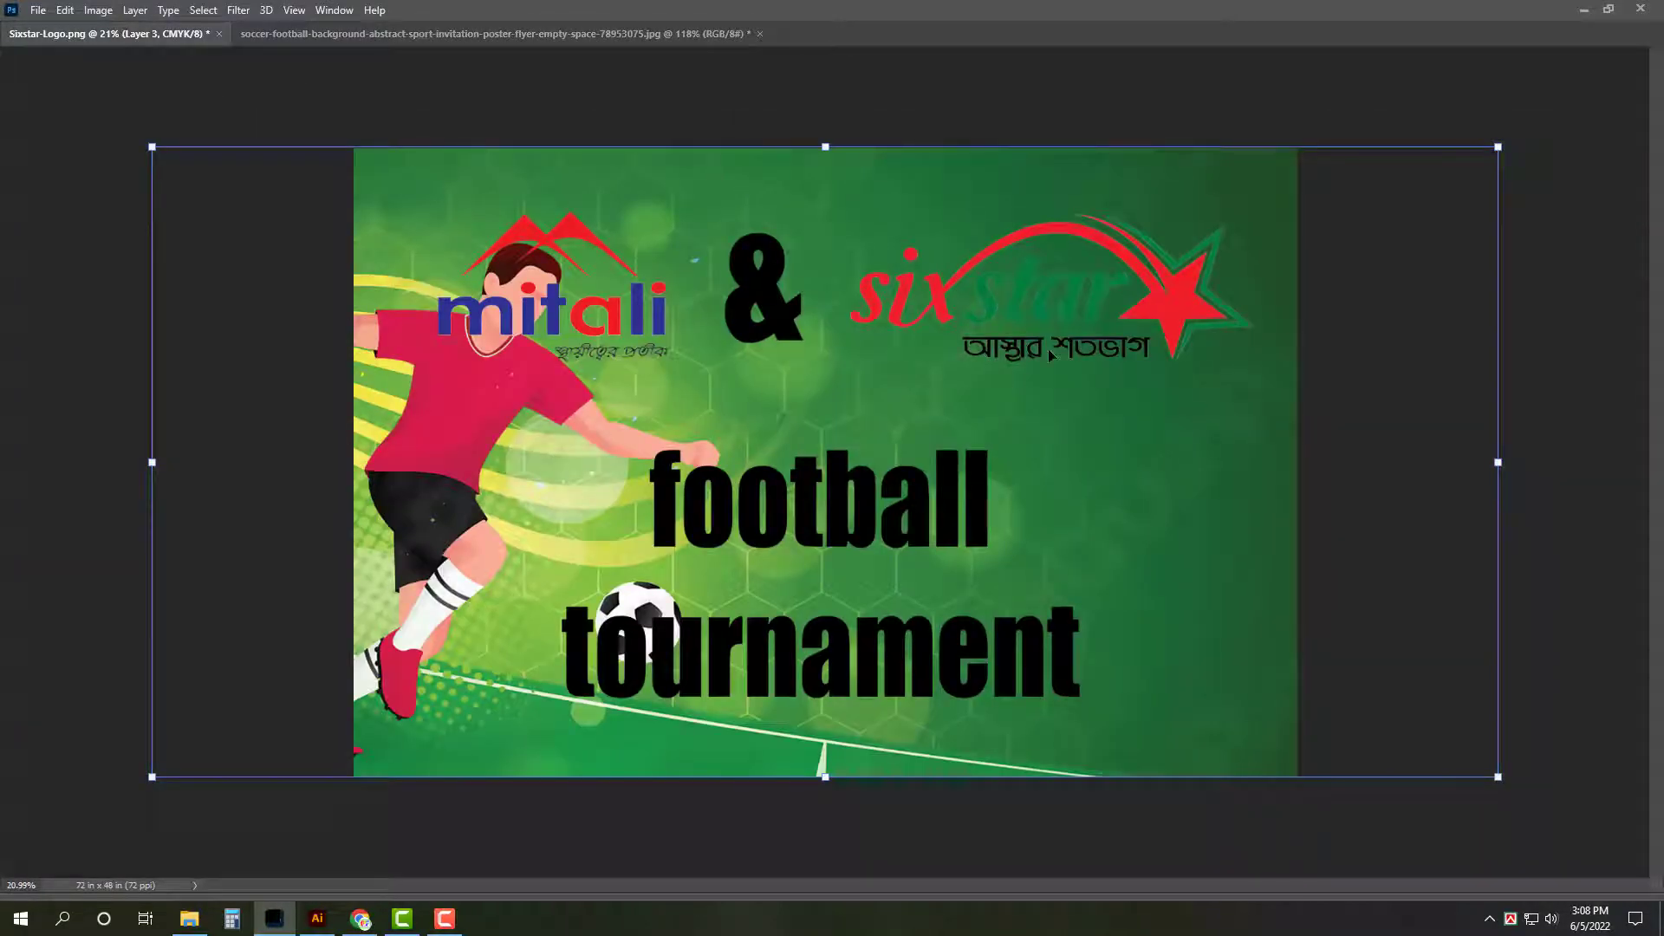
pyautogui.hotkey('alt', 'v')
pyautogui.press('e')
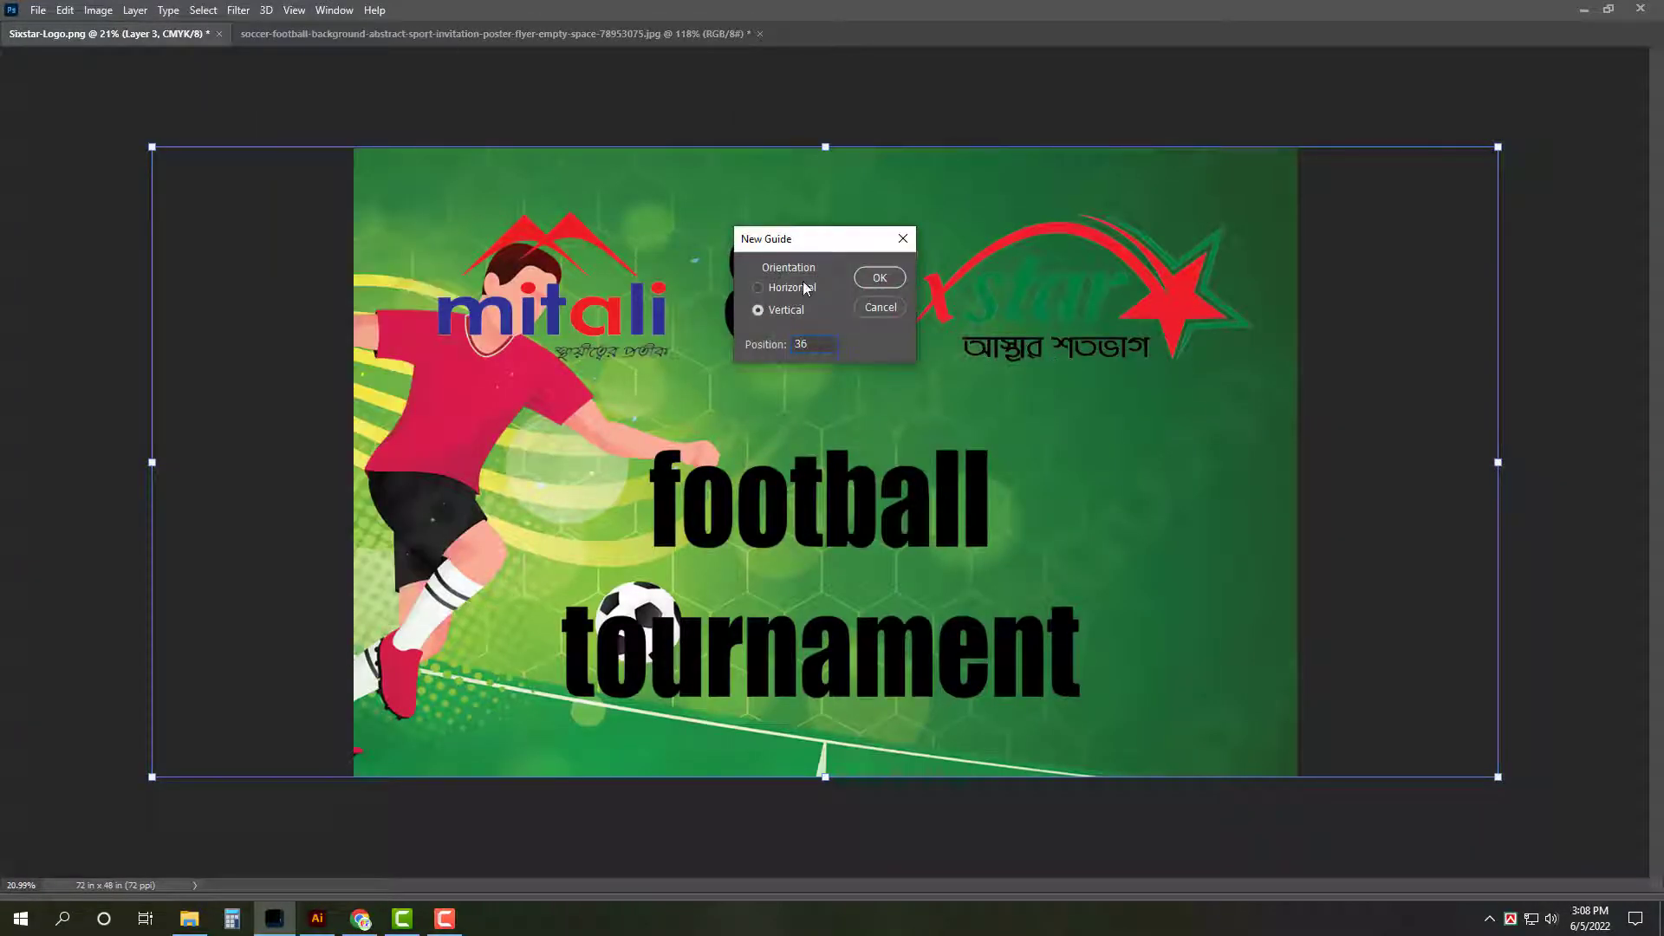
pyautogui.click(879, 279)
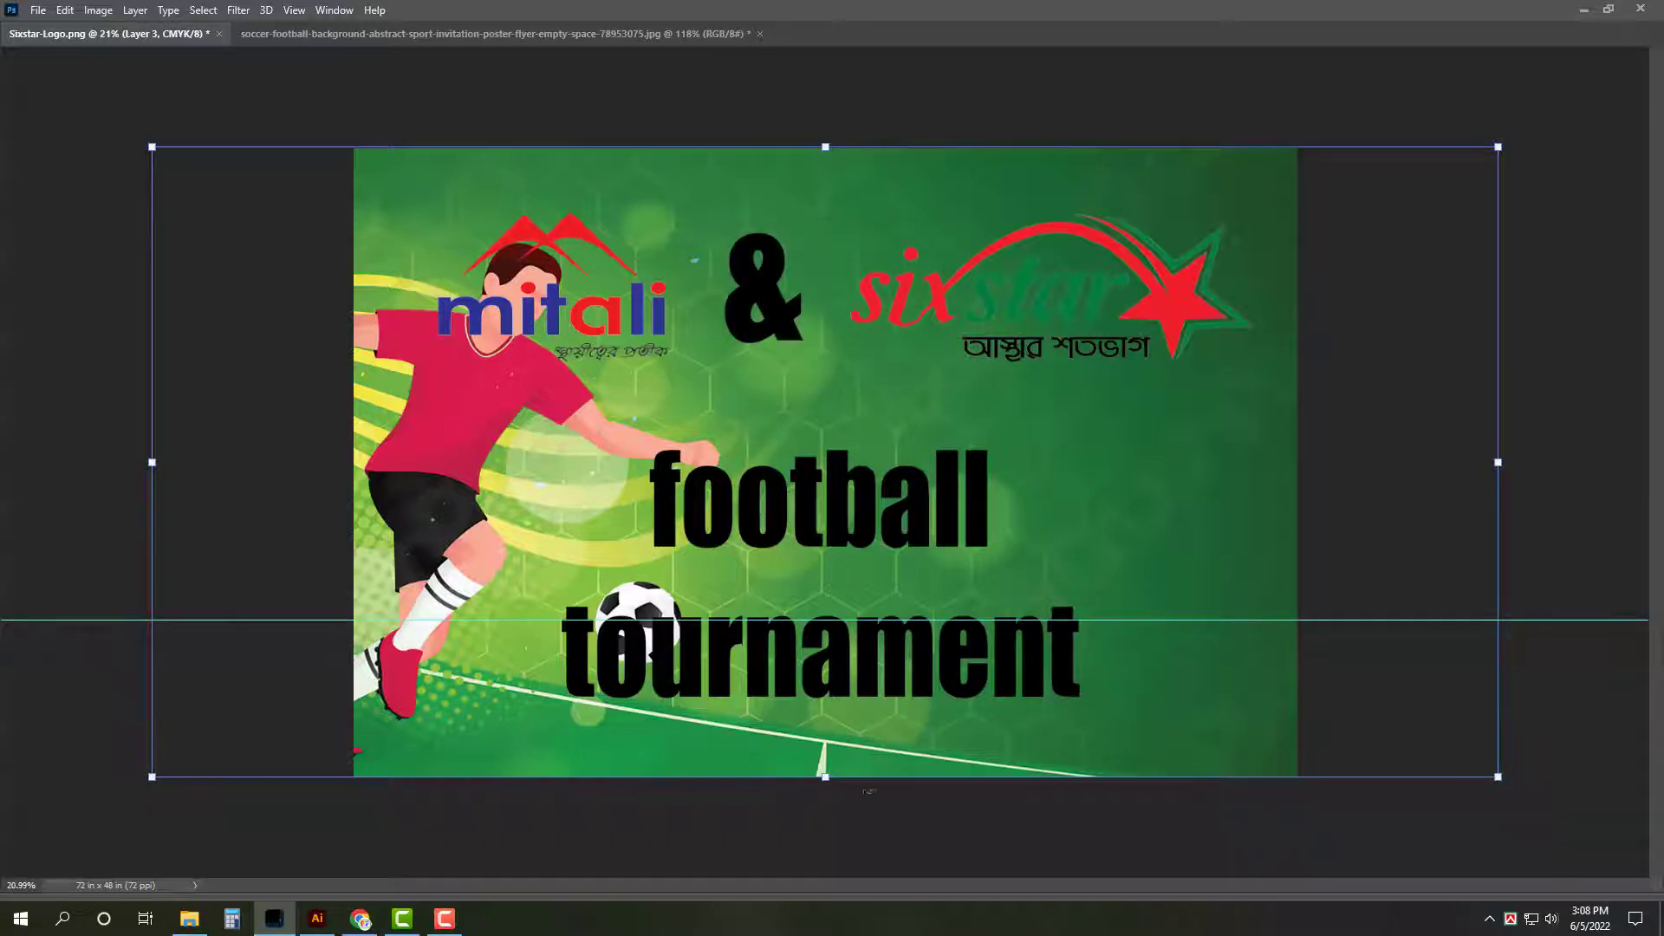
pyautogui.moveTo(825, 777); pyautogui.dragTo(820, 620)
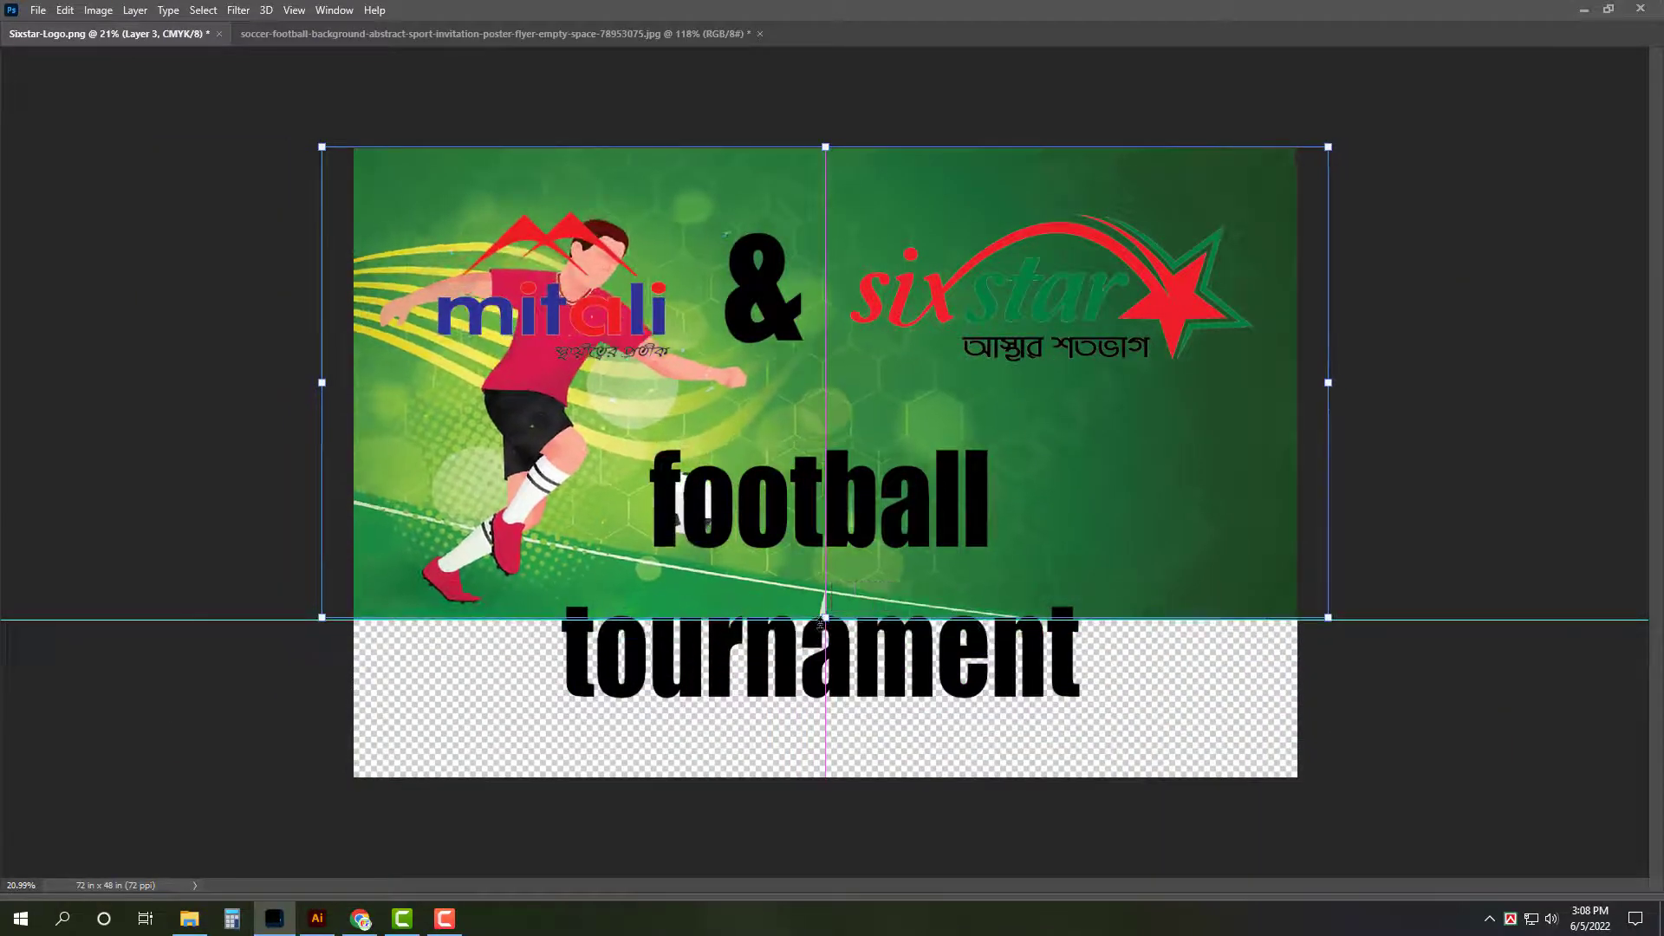
# Step: Enlarge the banner background slightly, keeping proportions, and commit the resize
pyautogui.scroll(2, 819, 622)
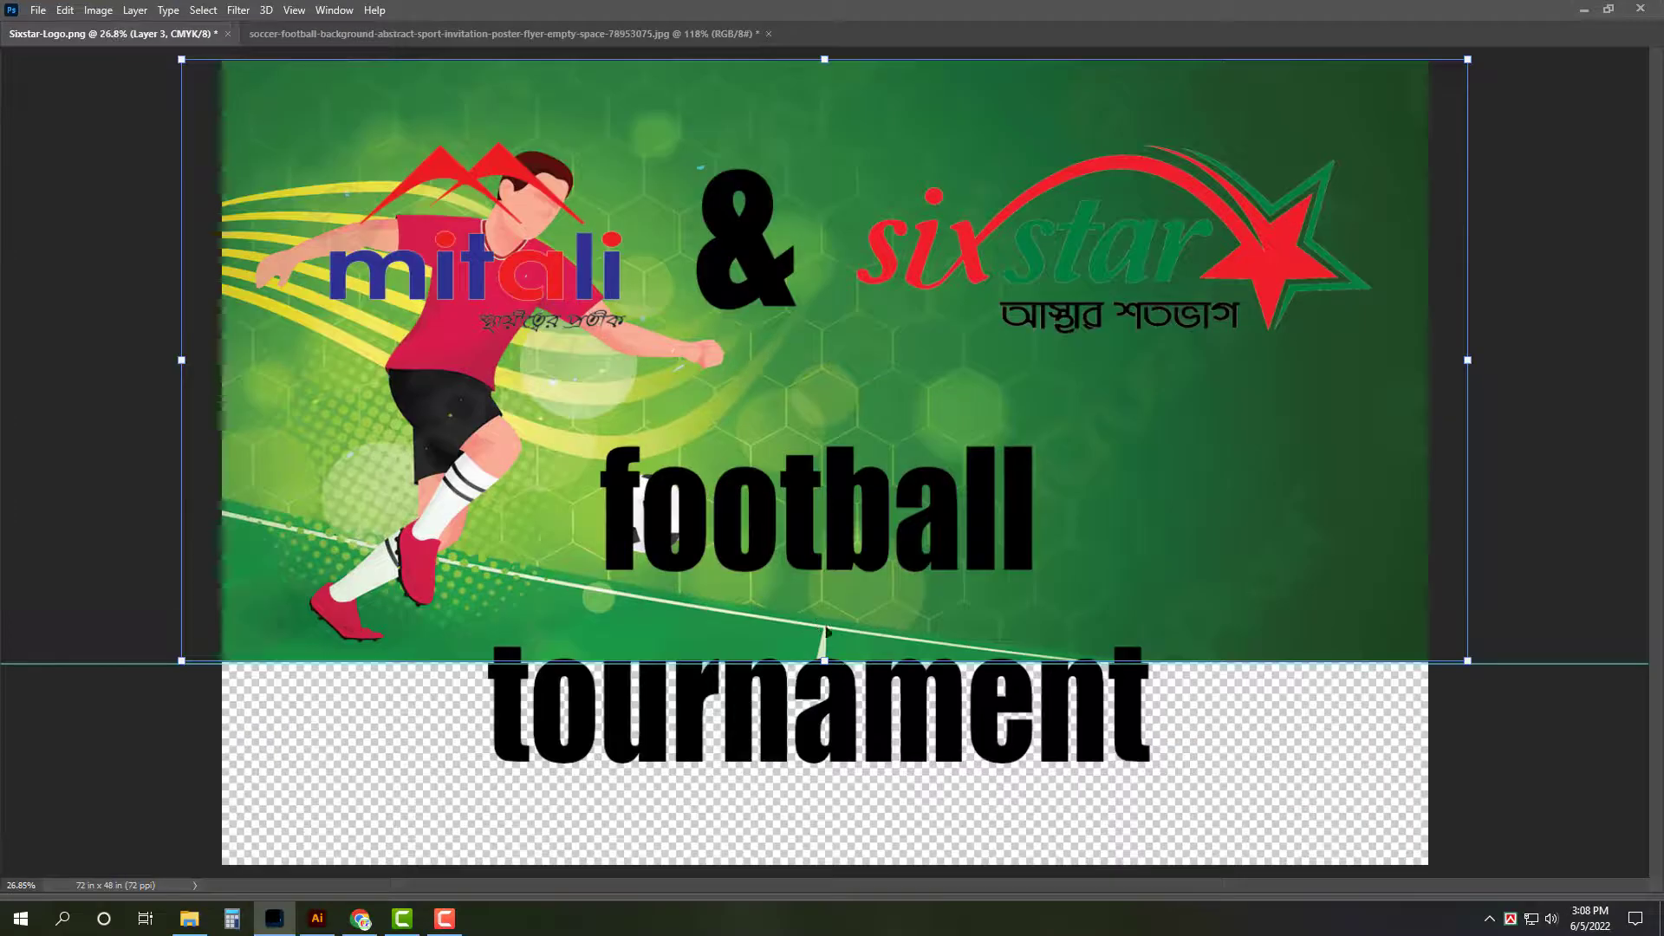
pyautogui.moveTo(844, 672); pyautogui.dragTo(845, 679)
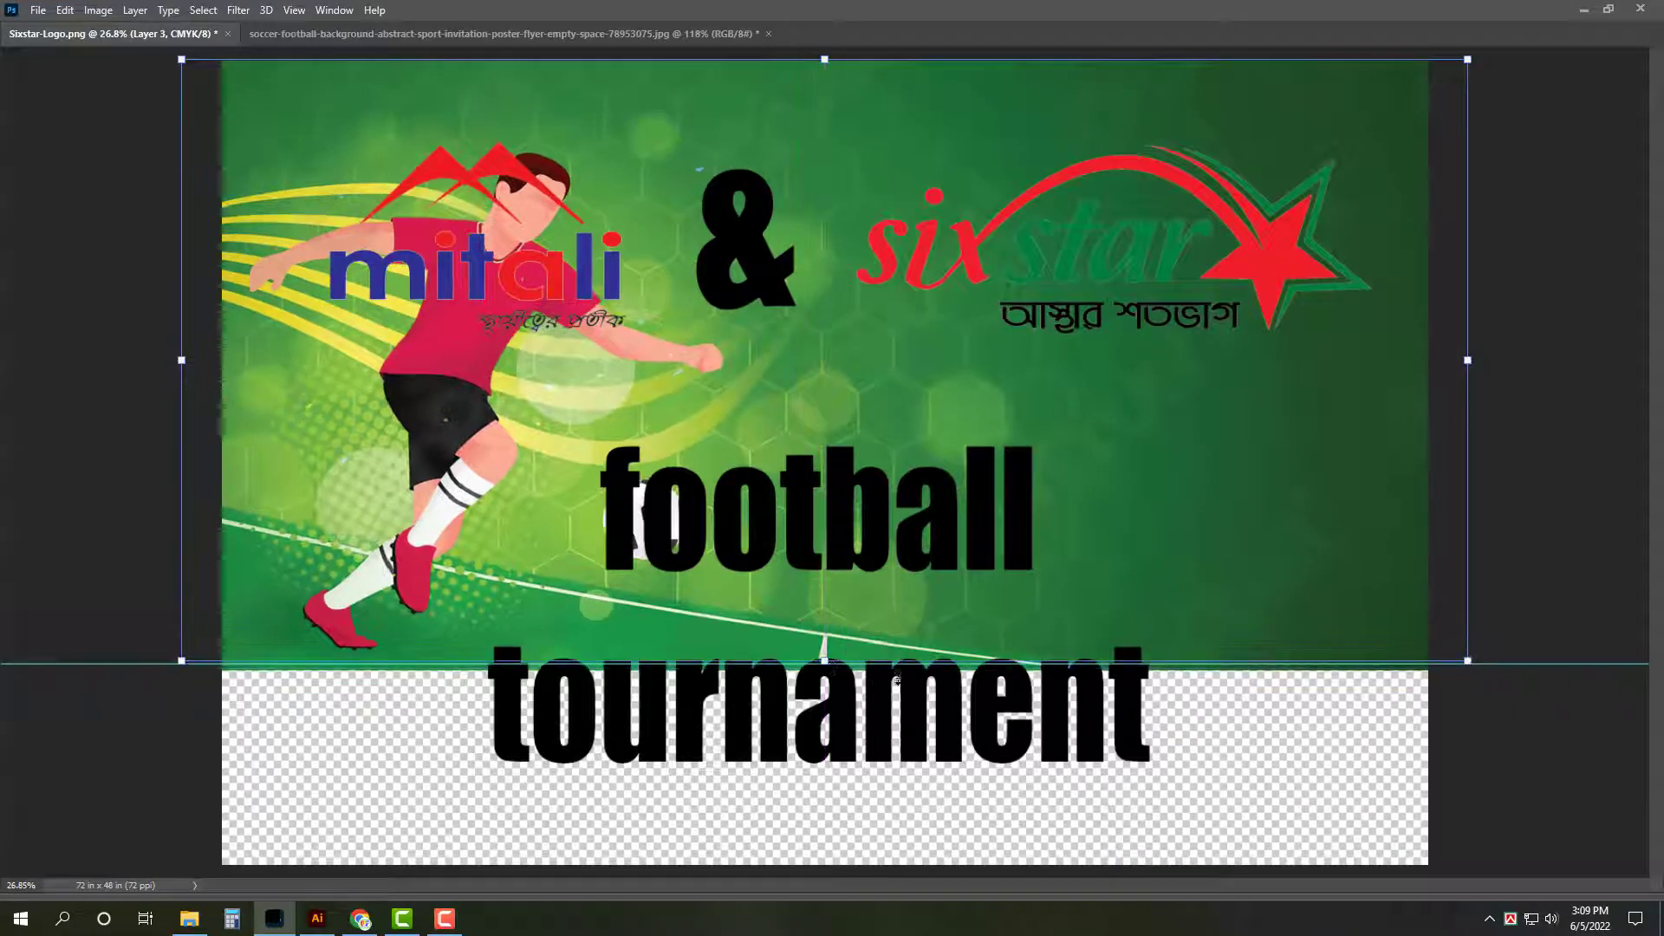
pyautogui.press('Return')
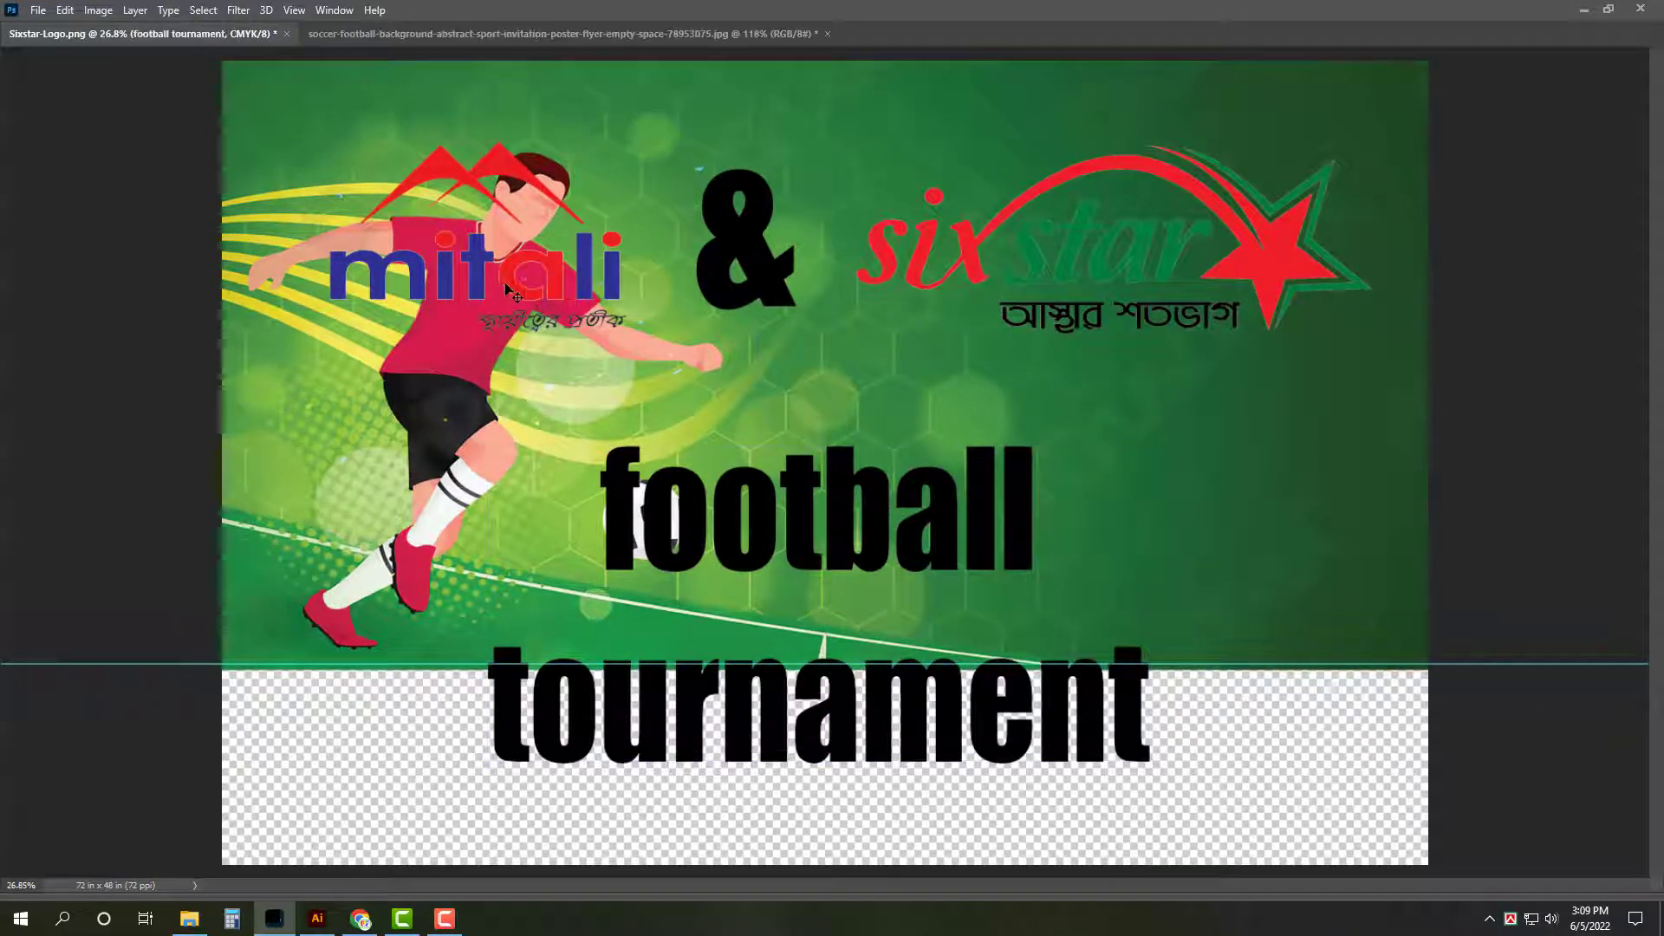
# Step: Select the mitali, & and sixstar logos together and move them up toward the top
pyautogui.click(548, 281)
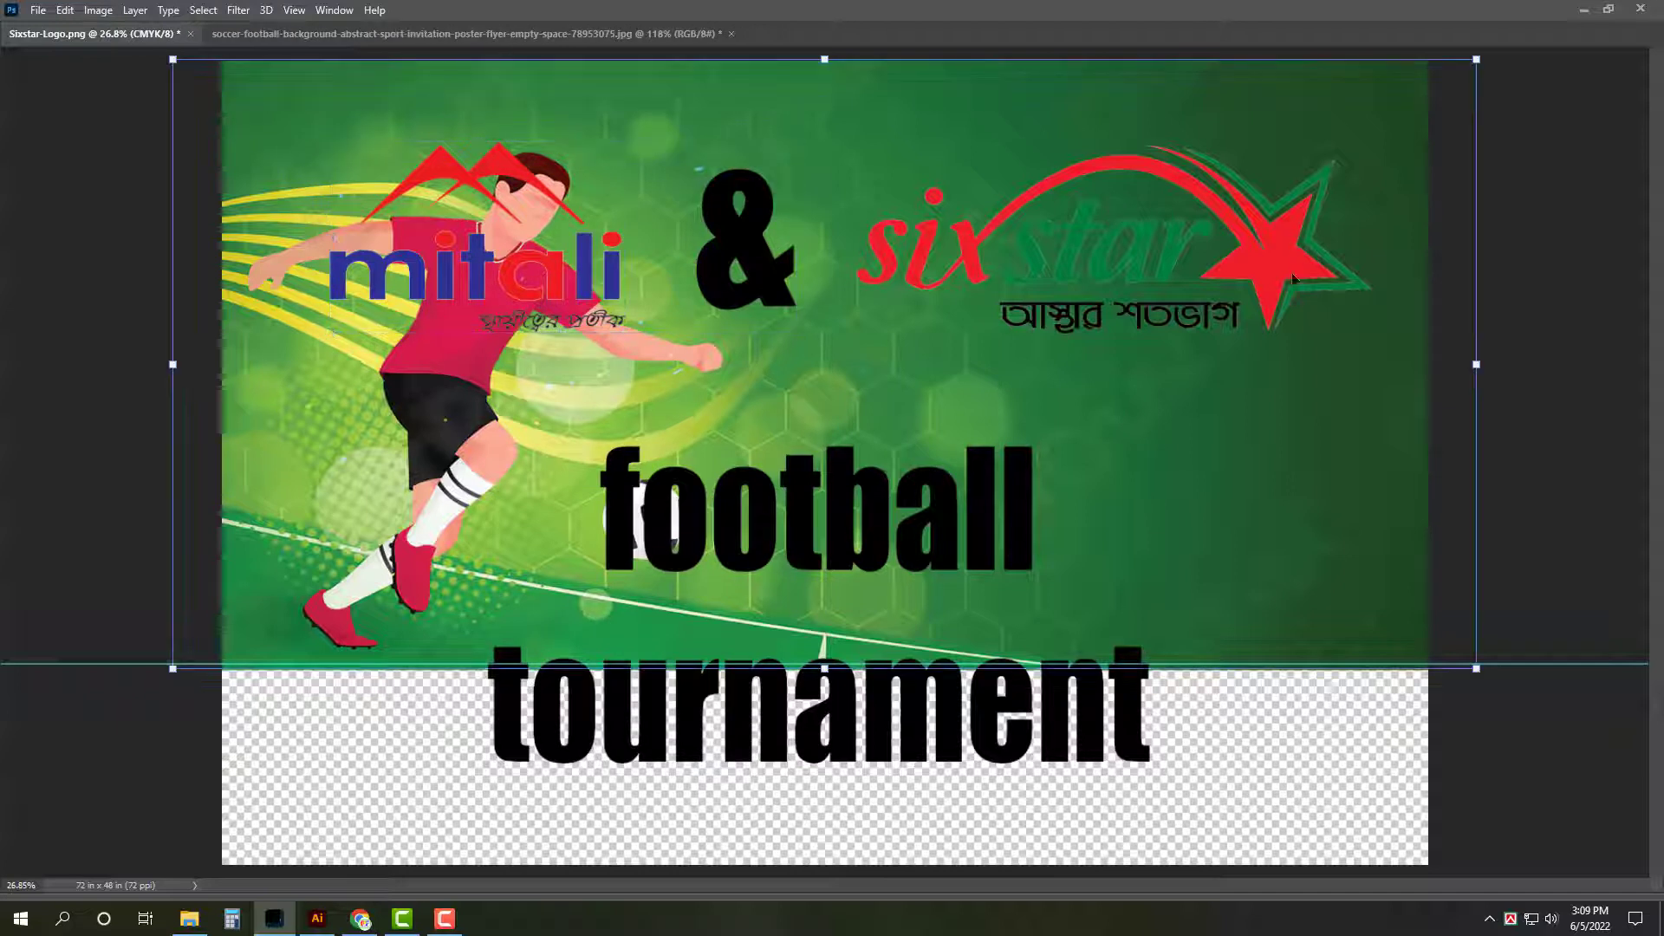
pyautogui.moveTo(1309, 259); pyautogui.dragTo(1309, 235)
pyautogui.hotkey('ctrl', 'z')
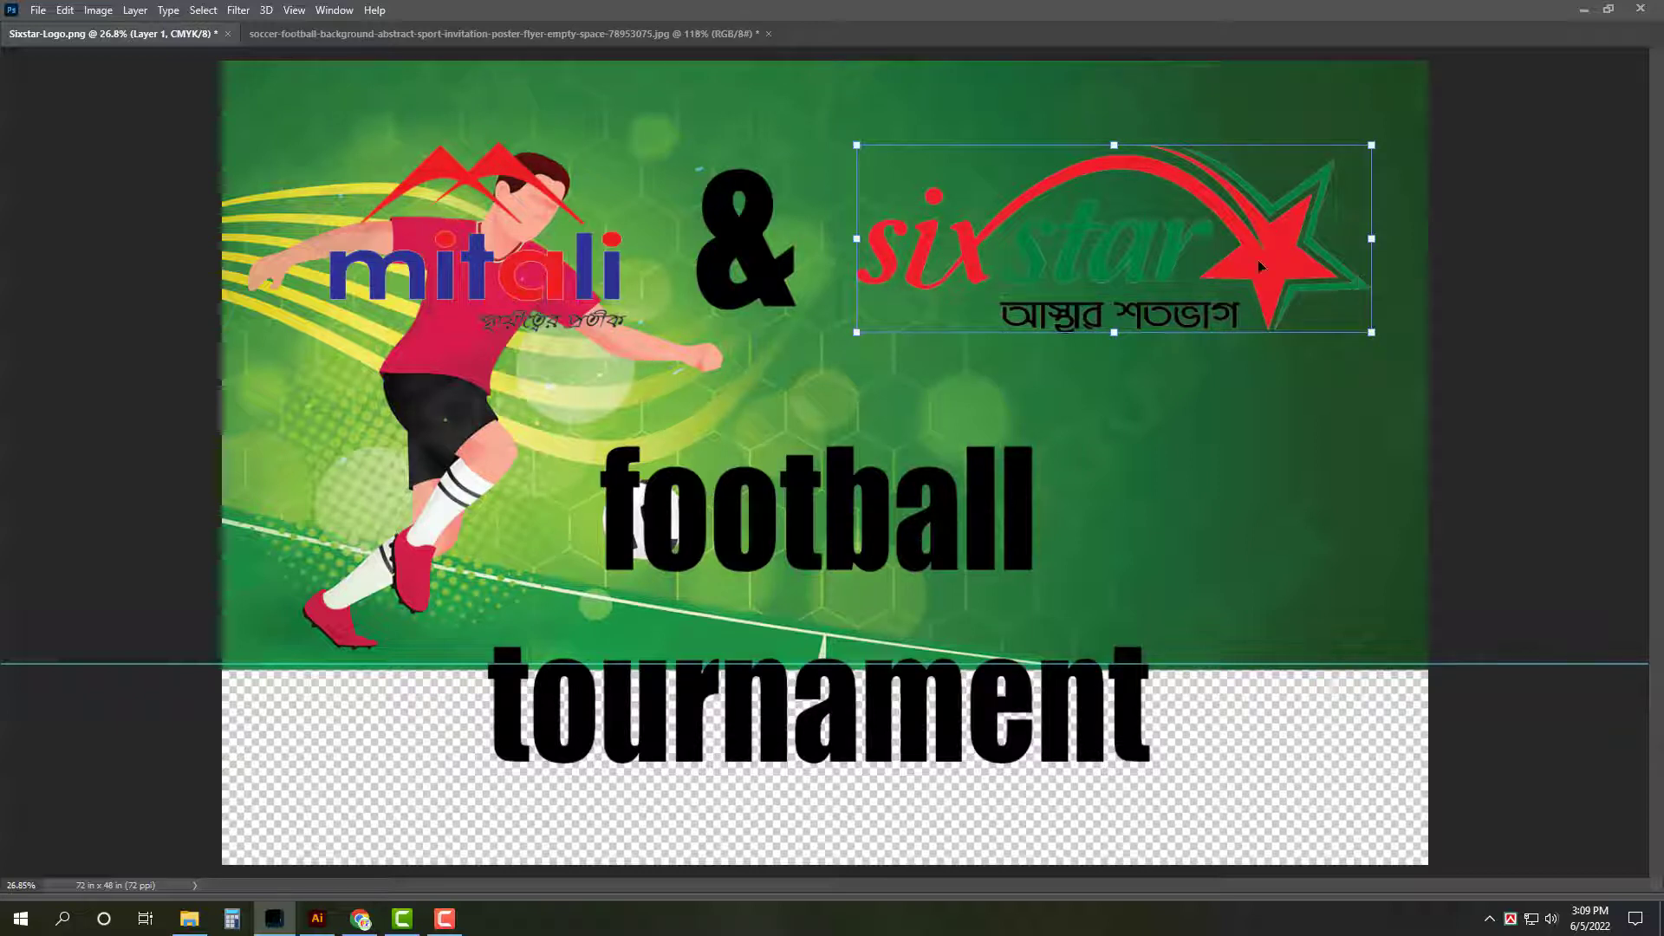
pyautogui.keyDown('shift'); pyautogui.click(774, 273); pyautogui.keyUp('shift')
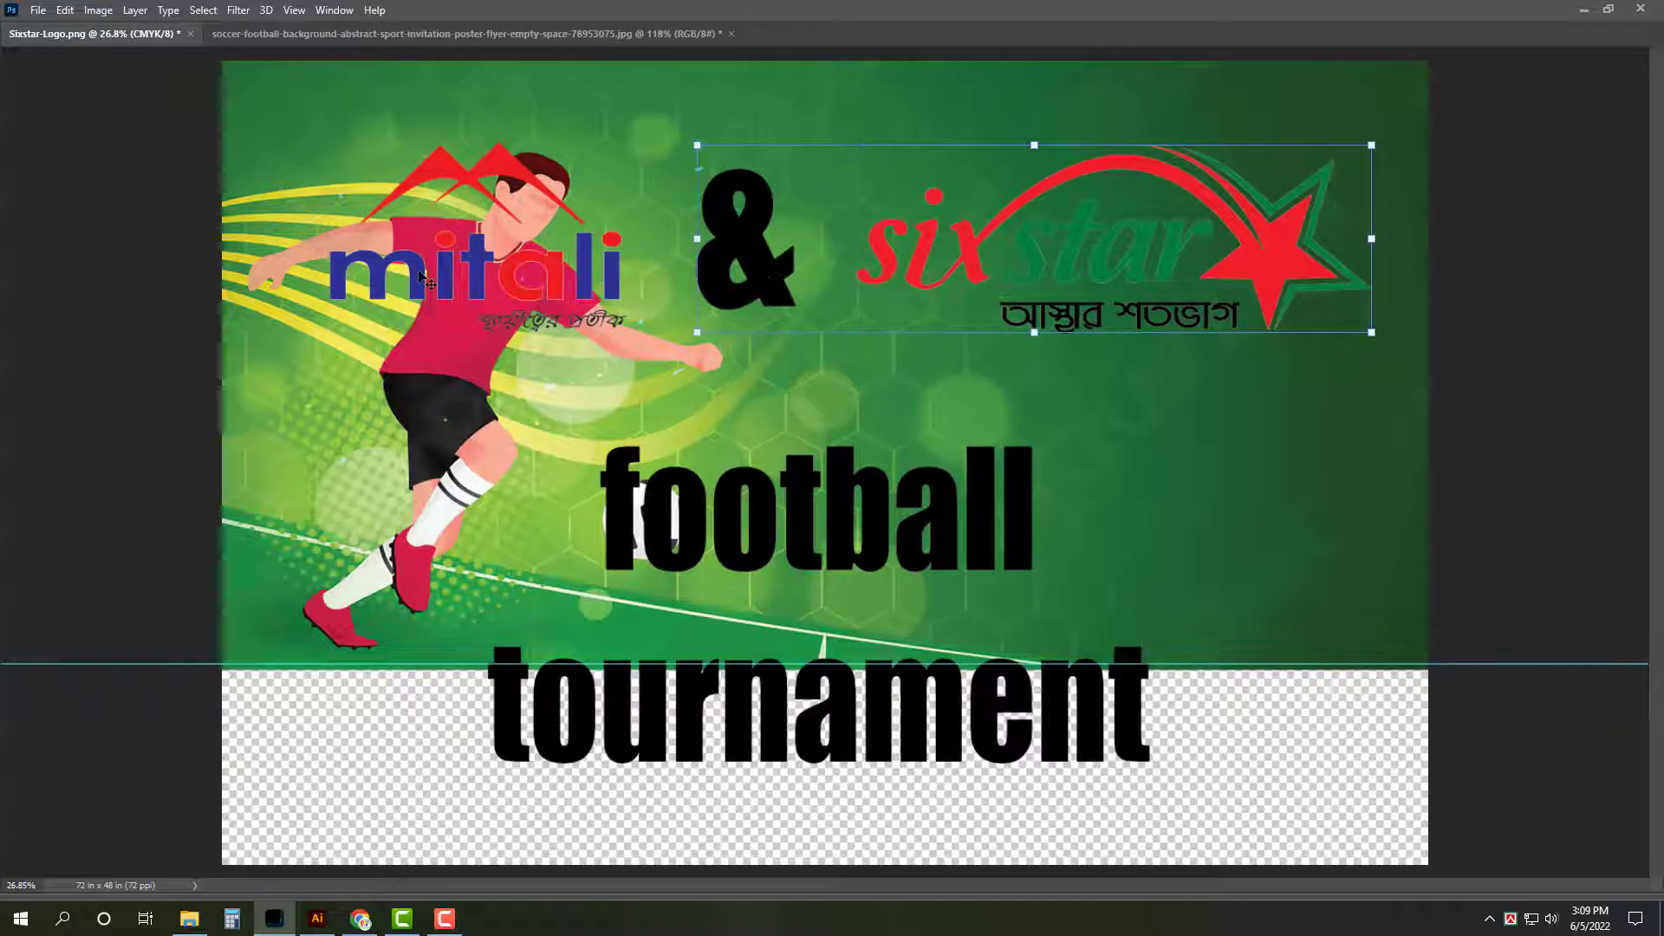
pyautogui.keyDown('shift'); pyautogui.click(425, 277); pyautogui.keyUp('shift')
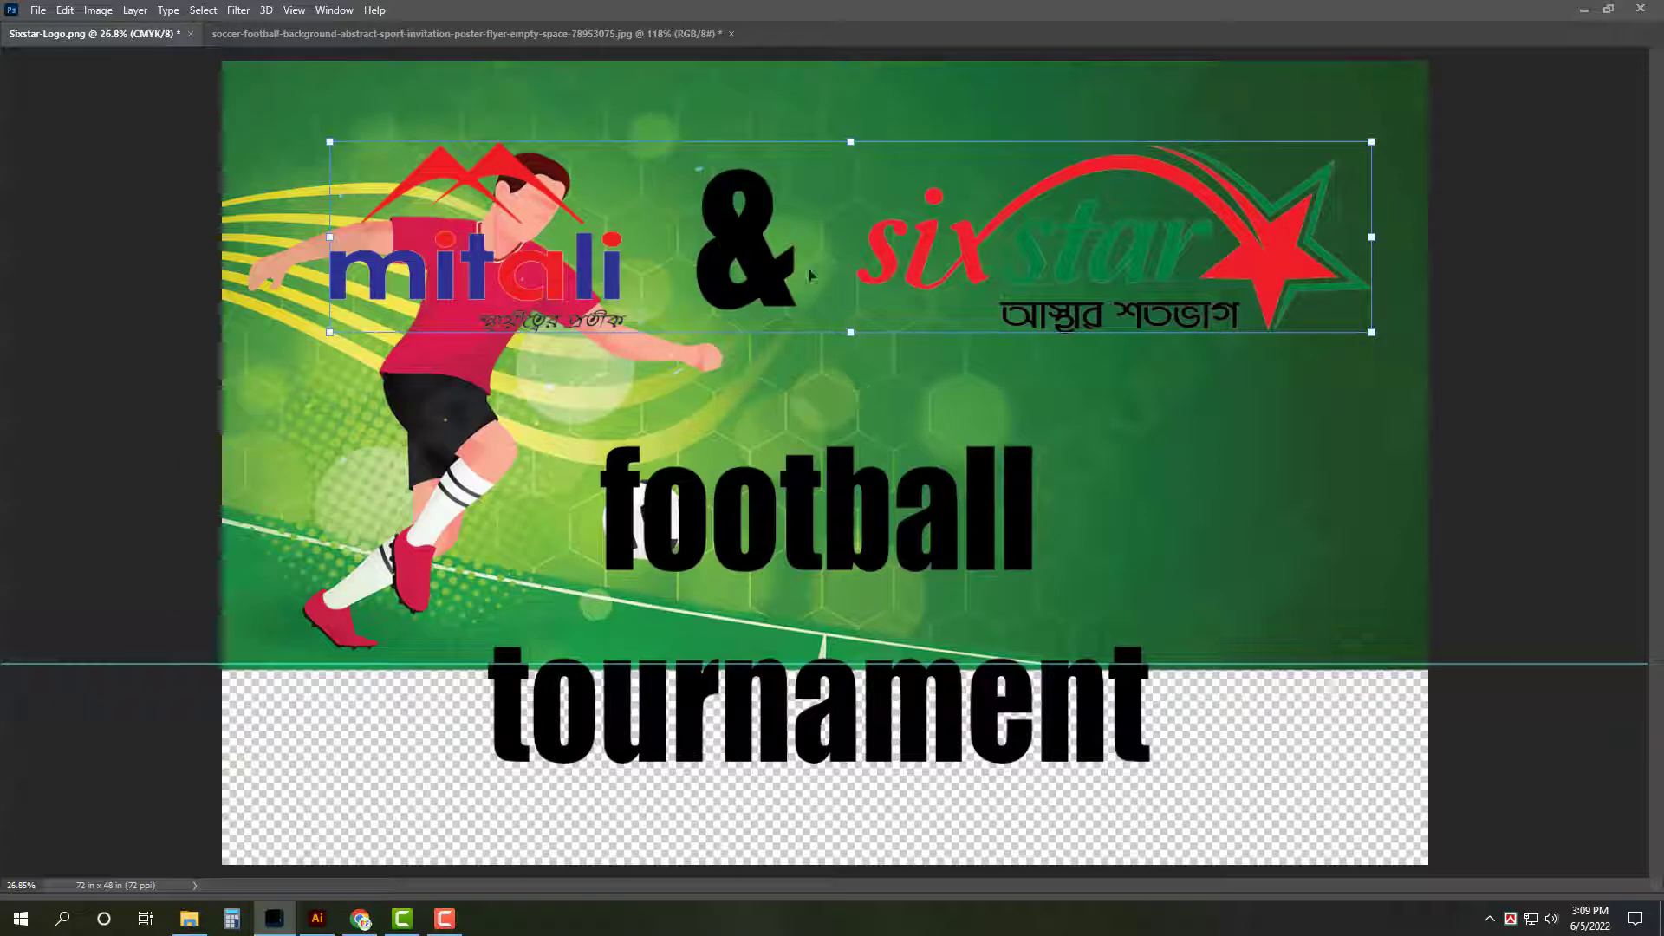
pyautogui.moveTo(776, 270); pyautogui.dragTo(775, 218)
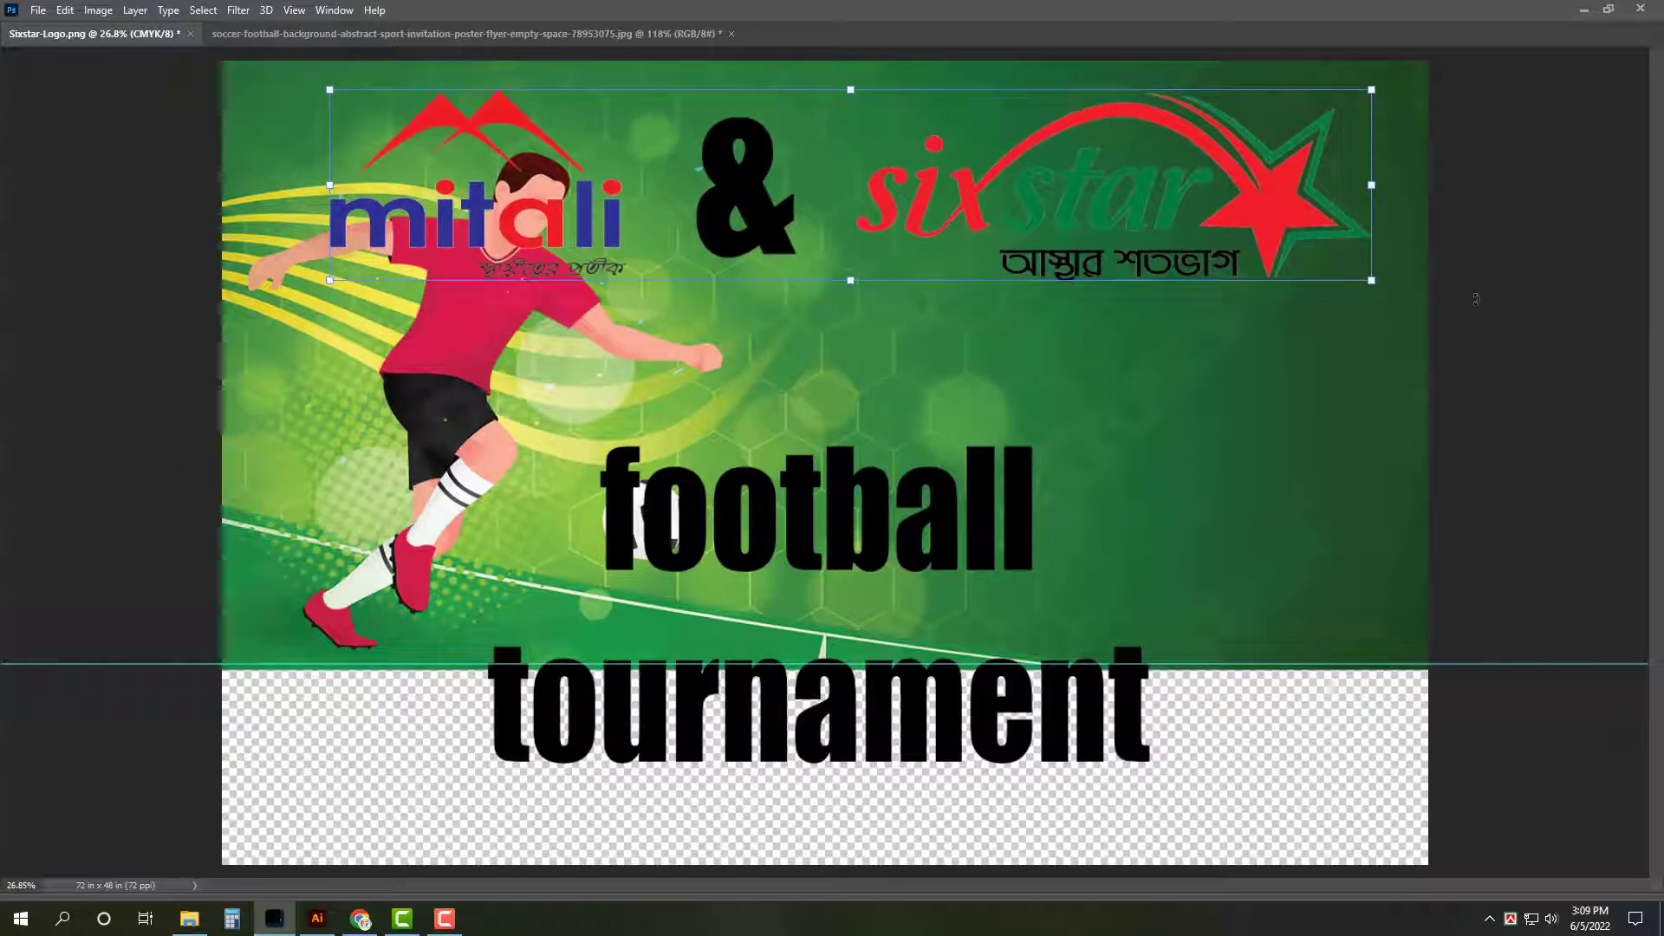
# Step: Move the football tournament title up and right, uncovering the soccer ball
pyautogui.click(793, 547)
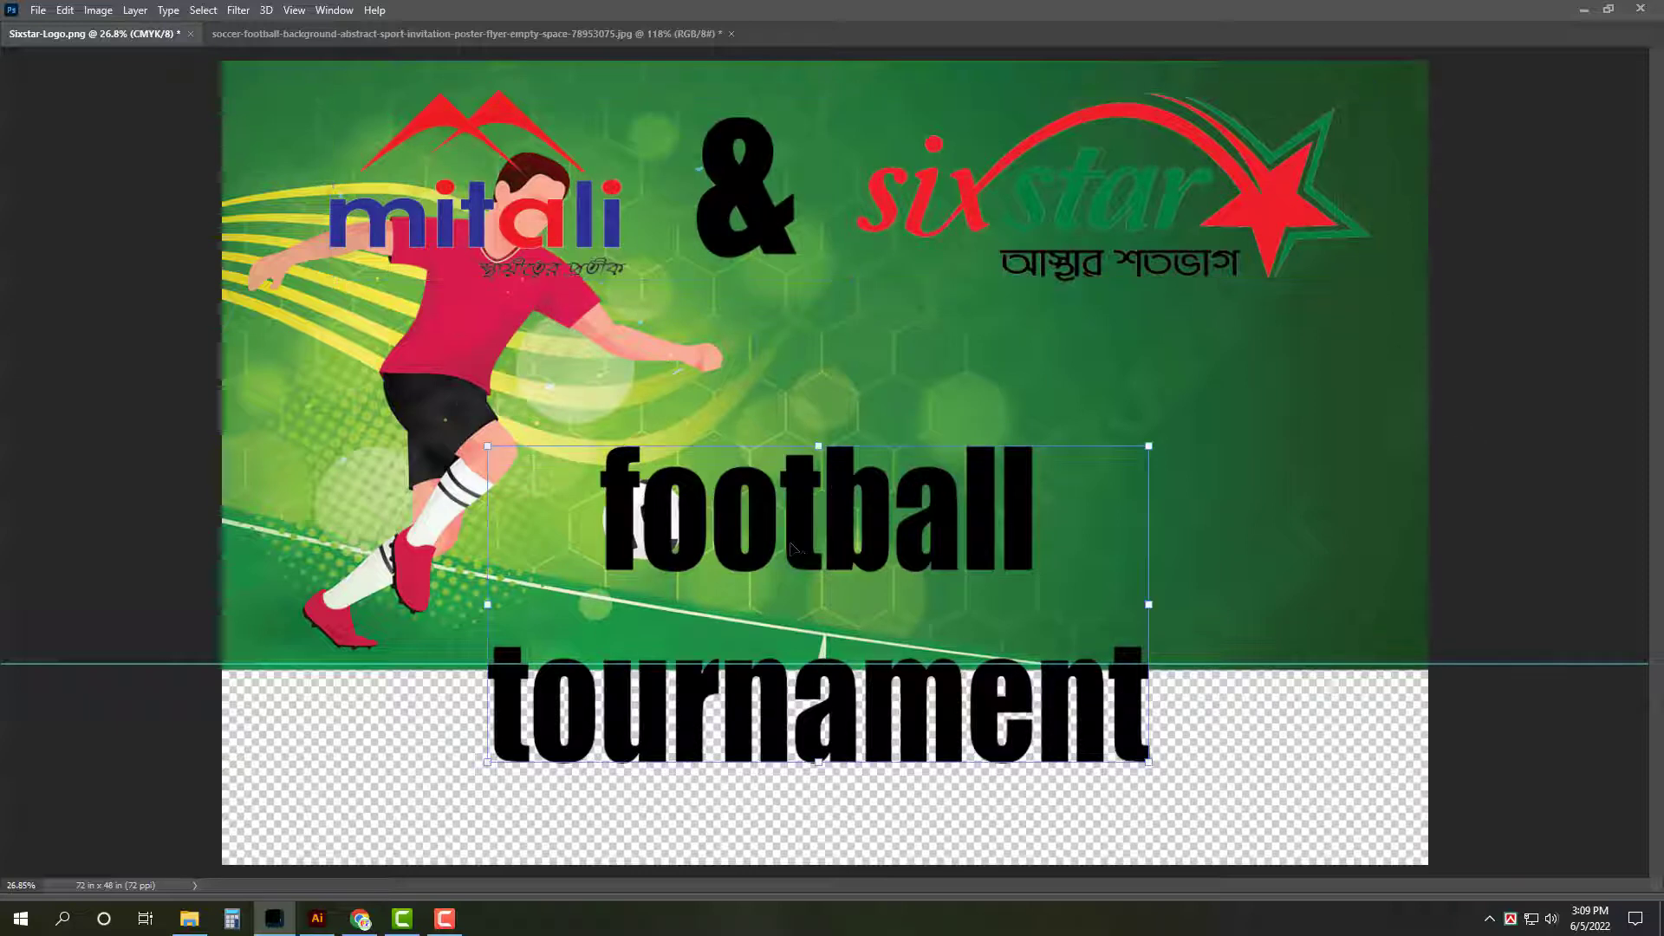
pyautogui.moveTo(793, 548); pyautogui.dragTo(989, 444)
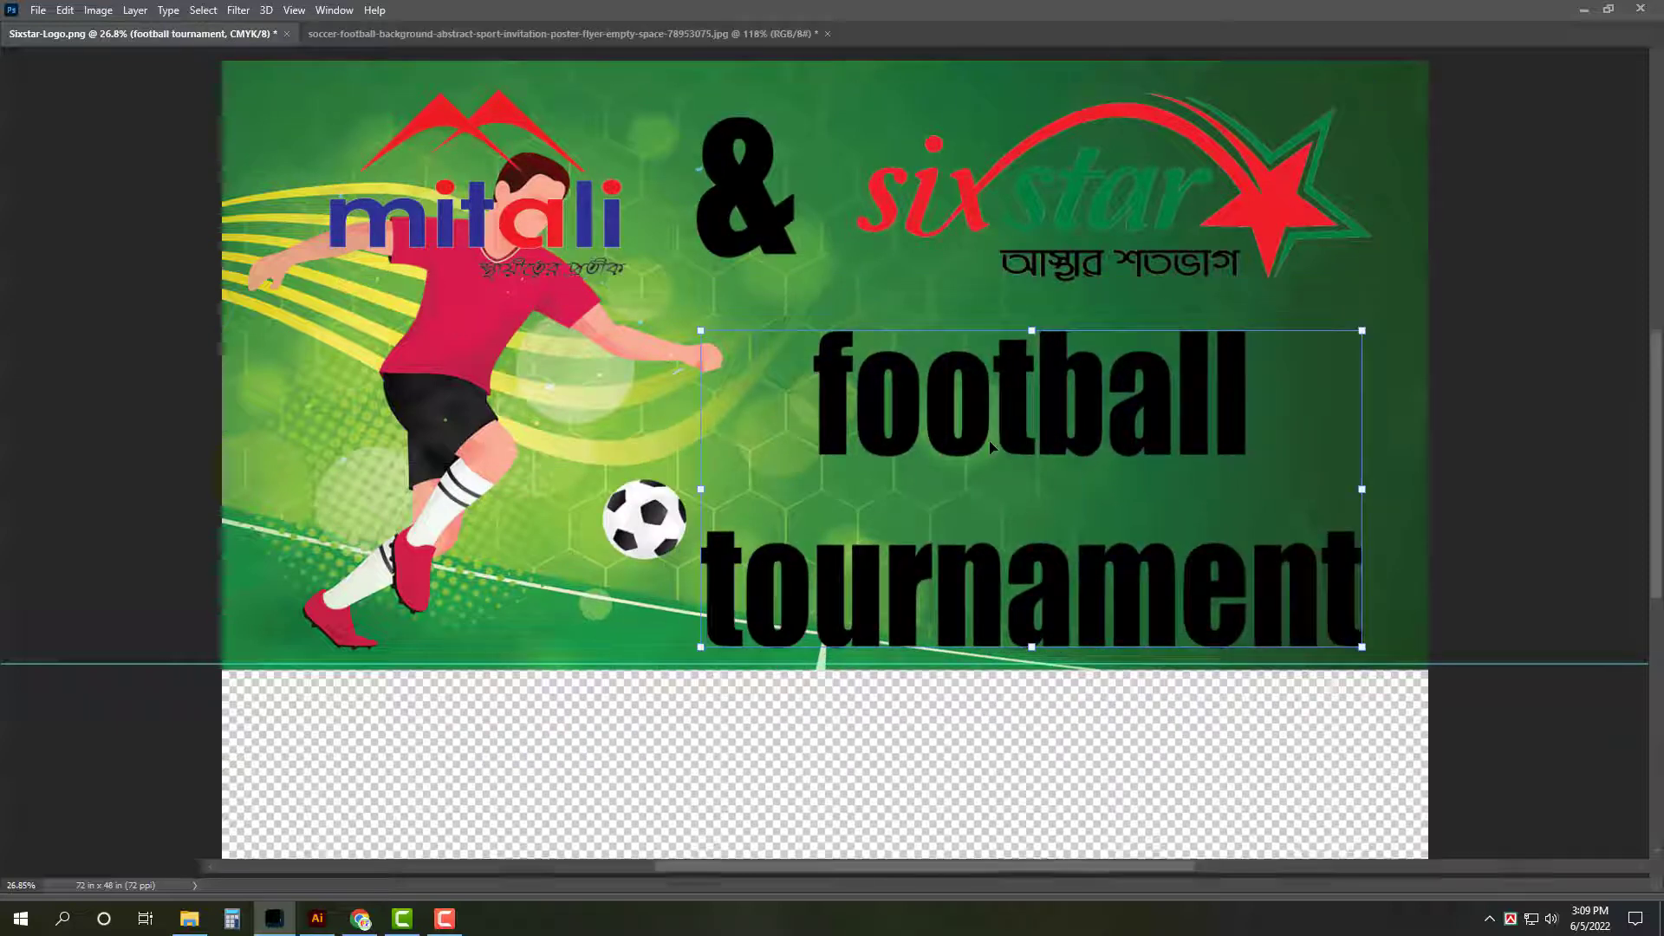
pyautogui.press('Tab')
# Step: Capitalize the title to 'Football Tournament'
pyautogui.press('t')
pyautogui.click(841, 457)
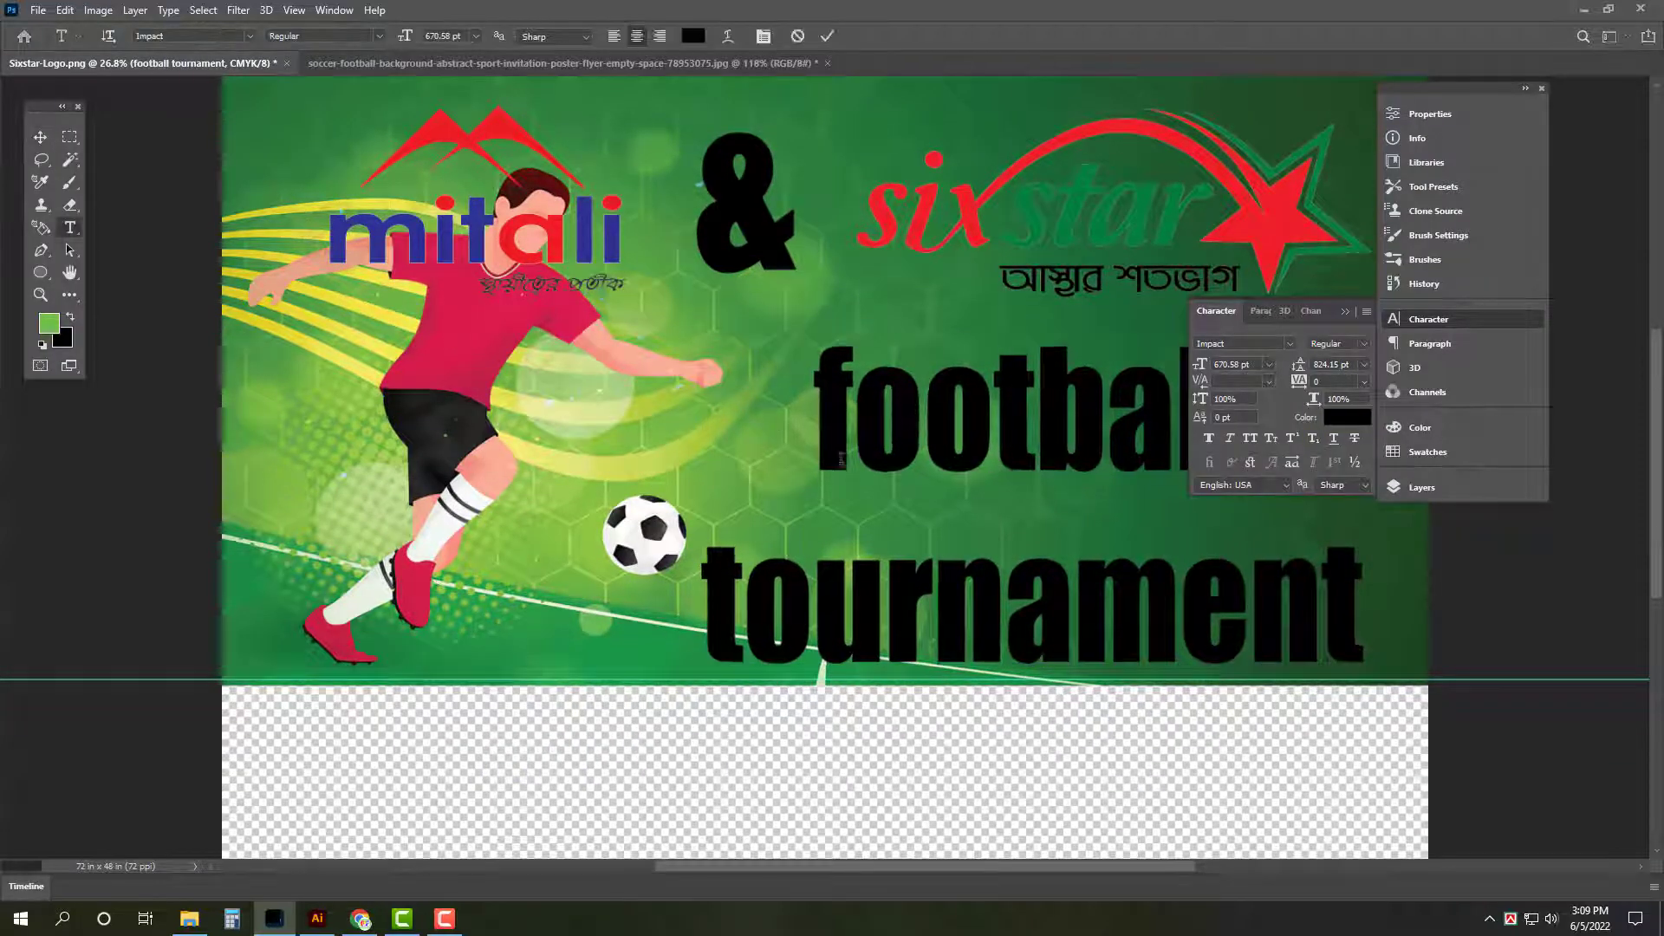
pyautogui.press('BackSpace')
pyautogui.write('F')
pyautogui.hotkey('ctrl', 'Return')
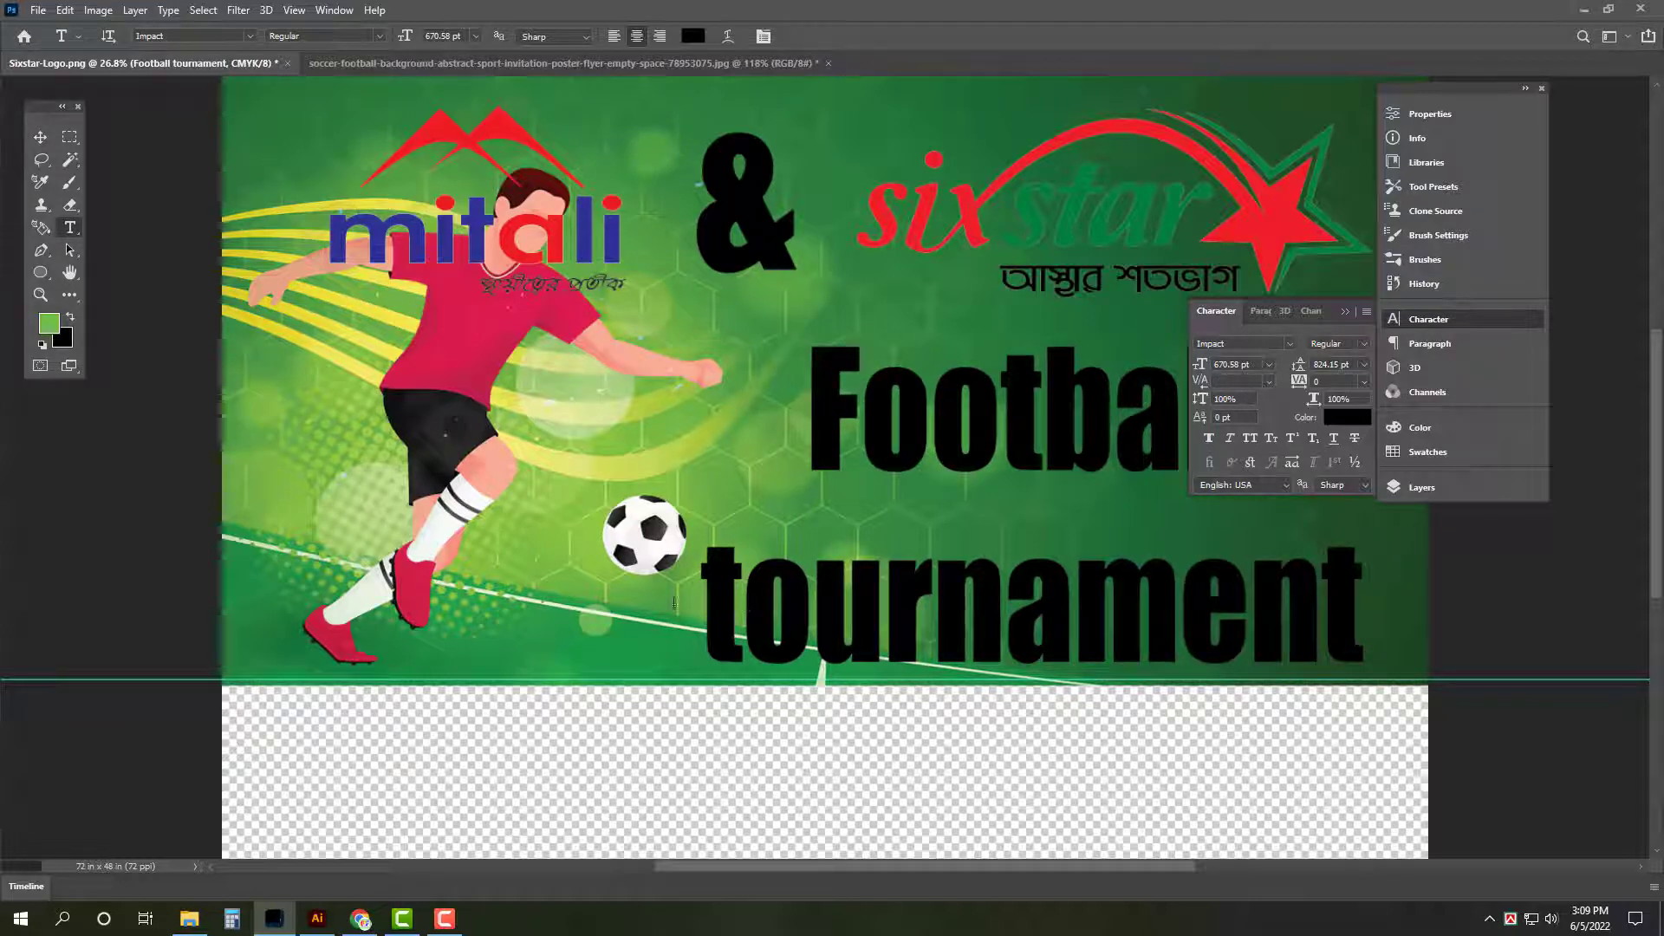
pyautogui.click(759, 653)
pyautogui.press('BackSpace')
pyautogui.write('T')
pyautogui.hotkey('ctrl', 'Return')
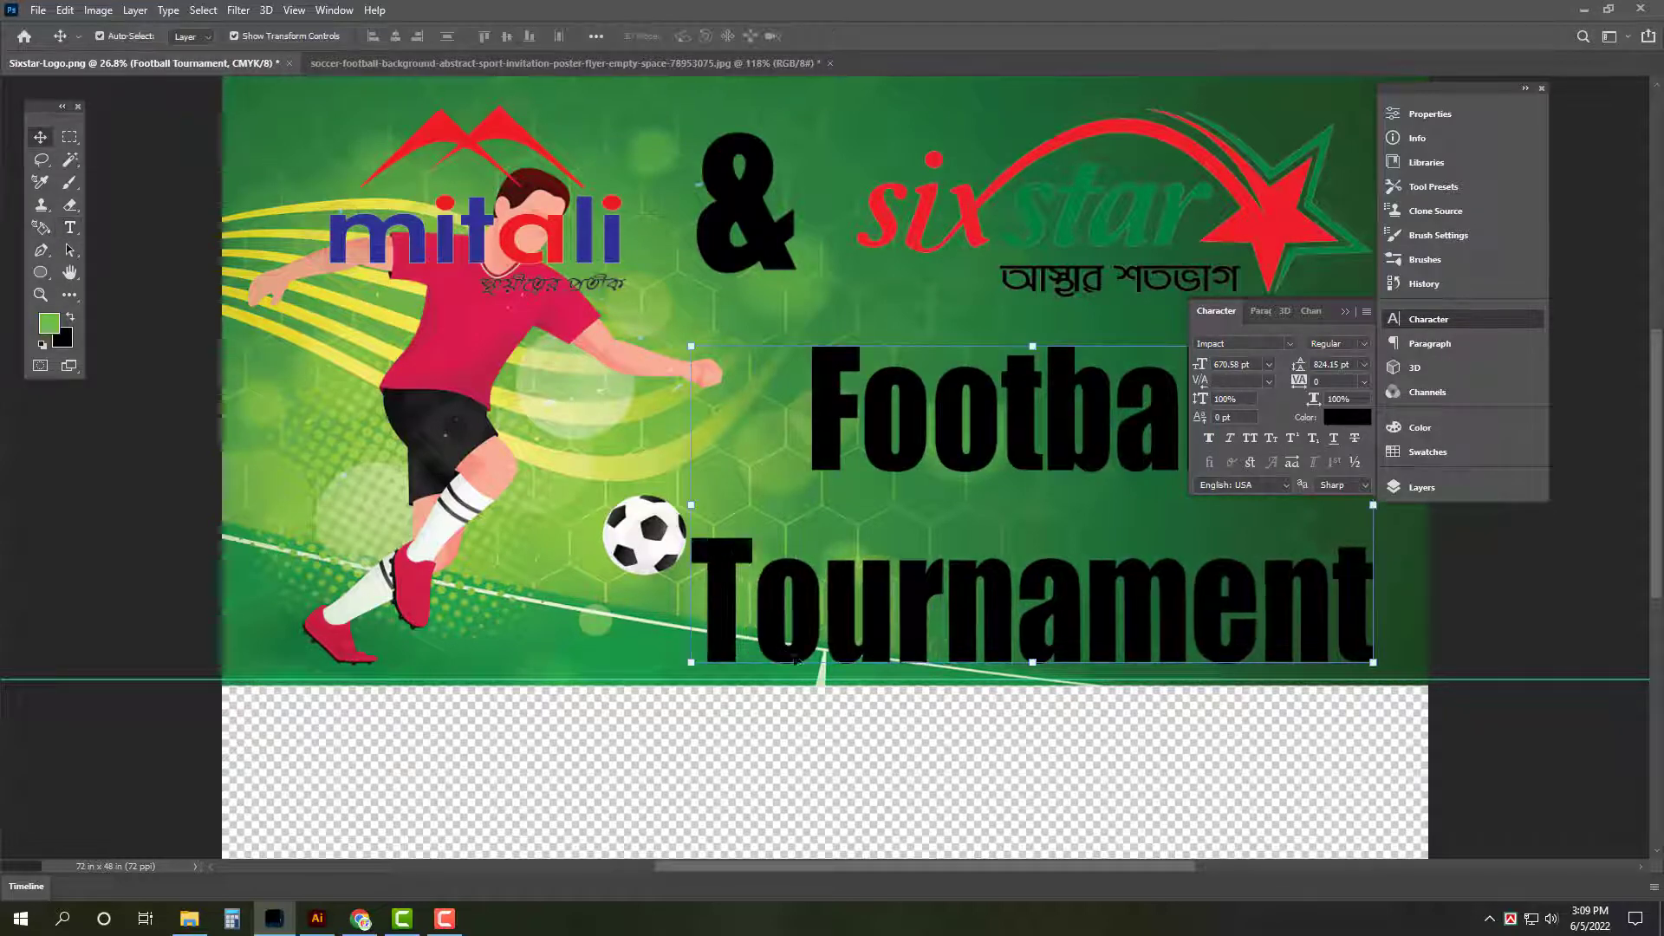
# Step: Resize the title smaller and shift it slightly right and down
pyautogui.press('v')
pyautogui.press('Tab')
pyautogui.moveTo(1033, 646); pyautogui.dragTo(1044, 693)
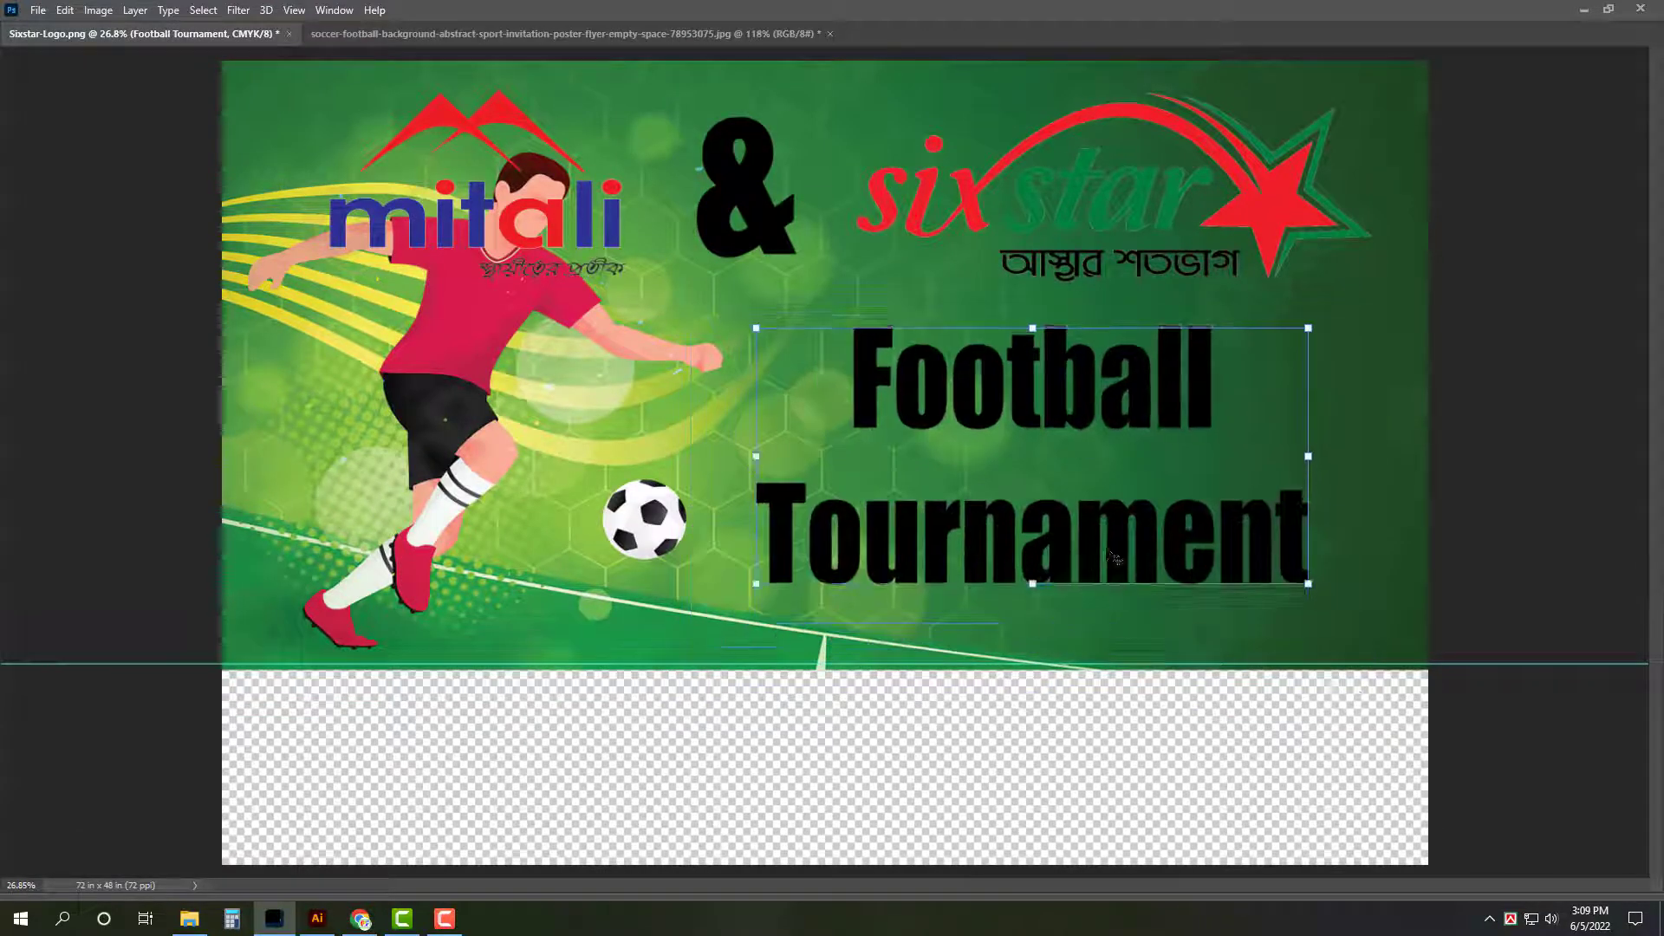
pyautogui.moveTo(1115, 552); pyautogui.dragTo(1130, 565)
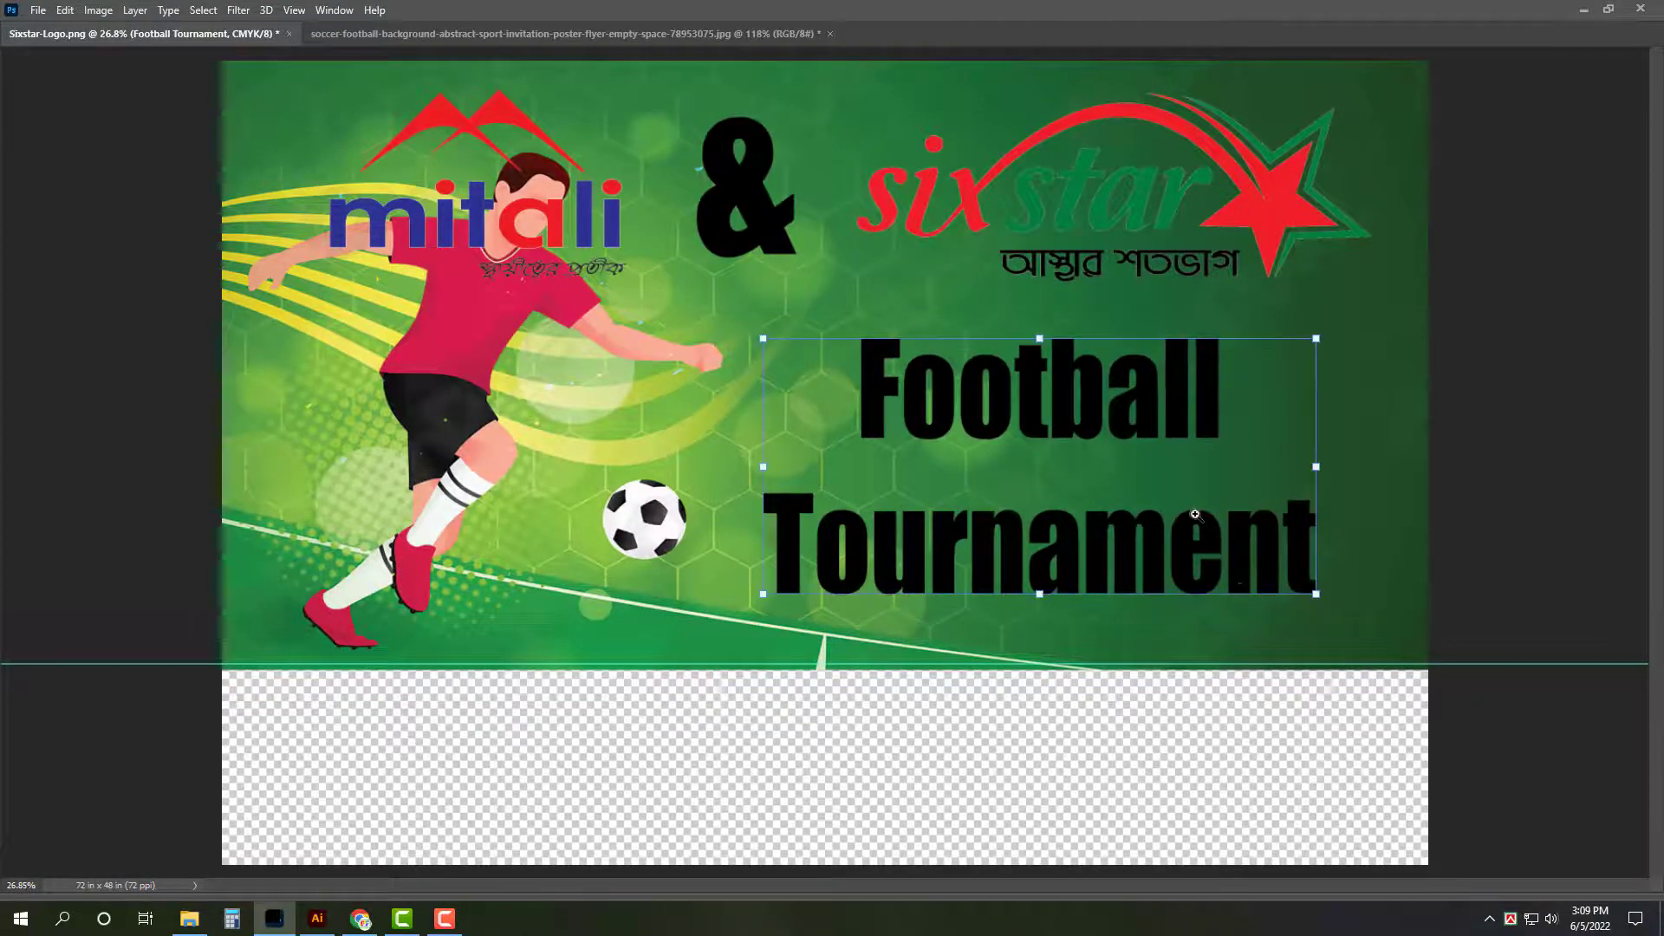
pyautogui.scroll(1, 1230, 554)
pyautogui.scroll(1, 1230, 554)
# Step: Set the title's line spacing to 550 pt in the Character panel
pyautogui.press('Tab')
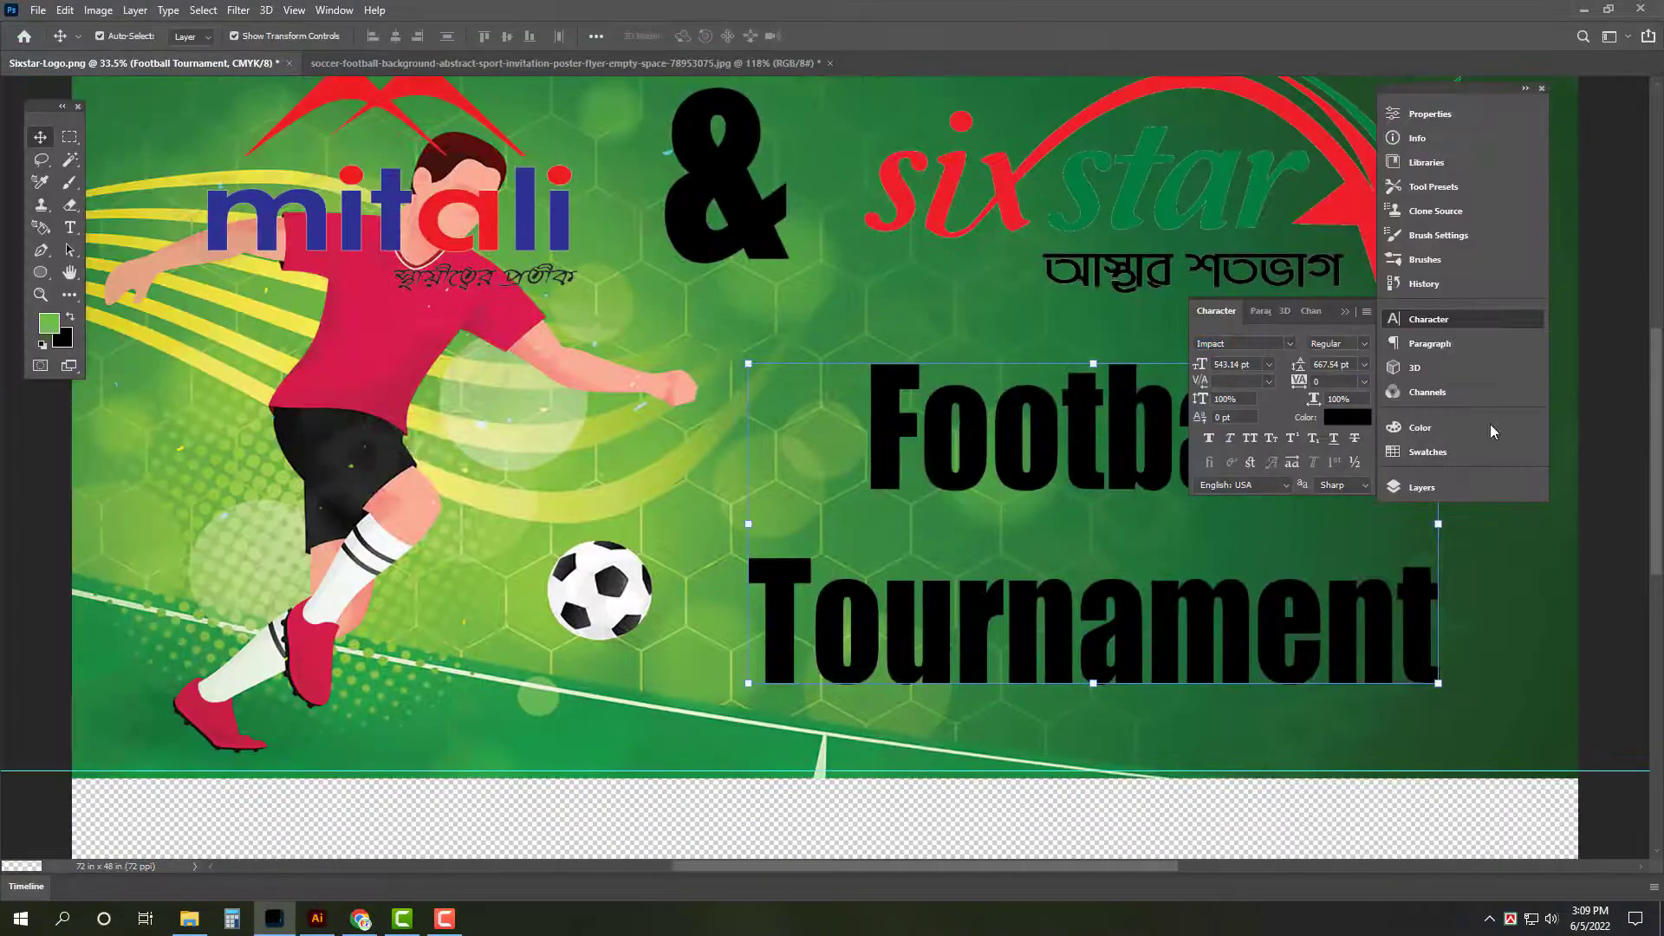
pyautogui.press('Return')
pyautogui.click(1355, 364)
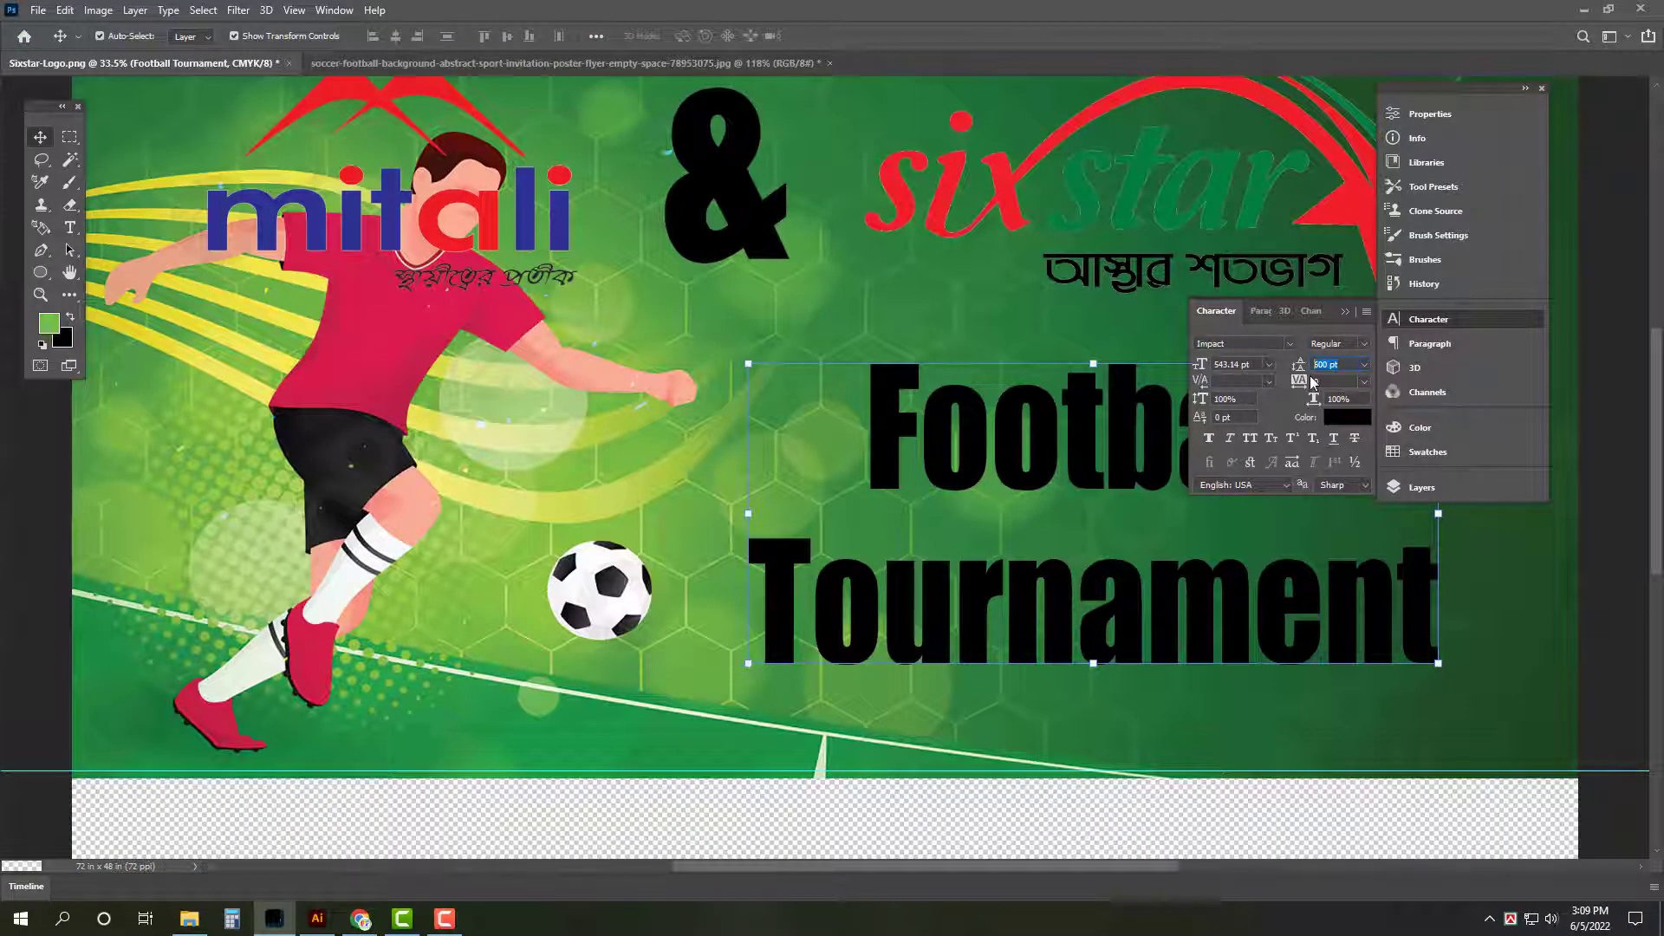
pyautogui.write('0')
pyautogui.press('Return')
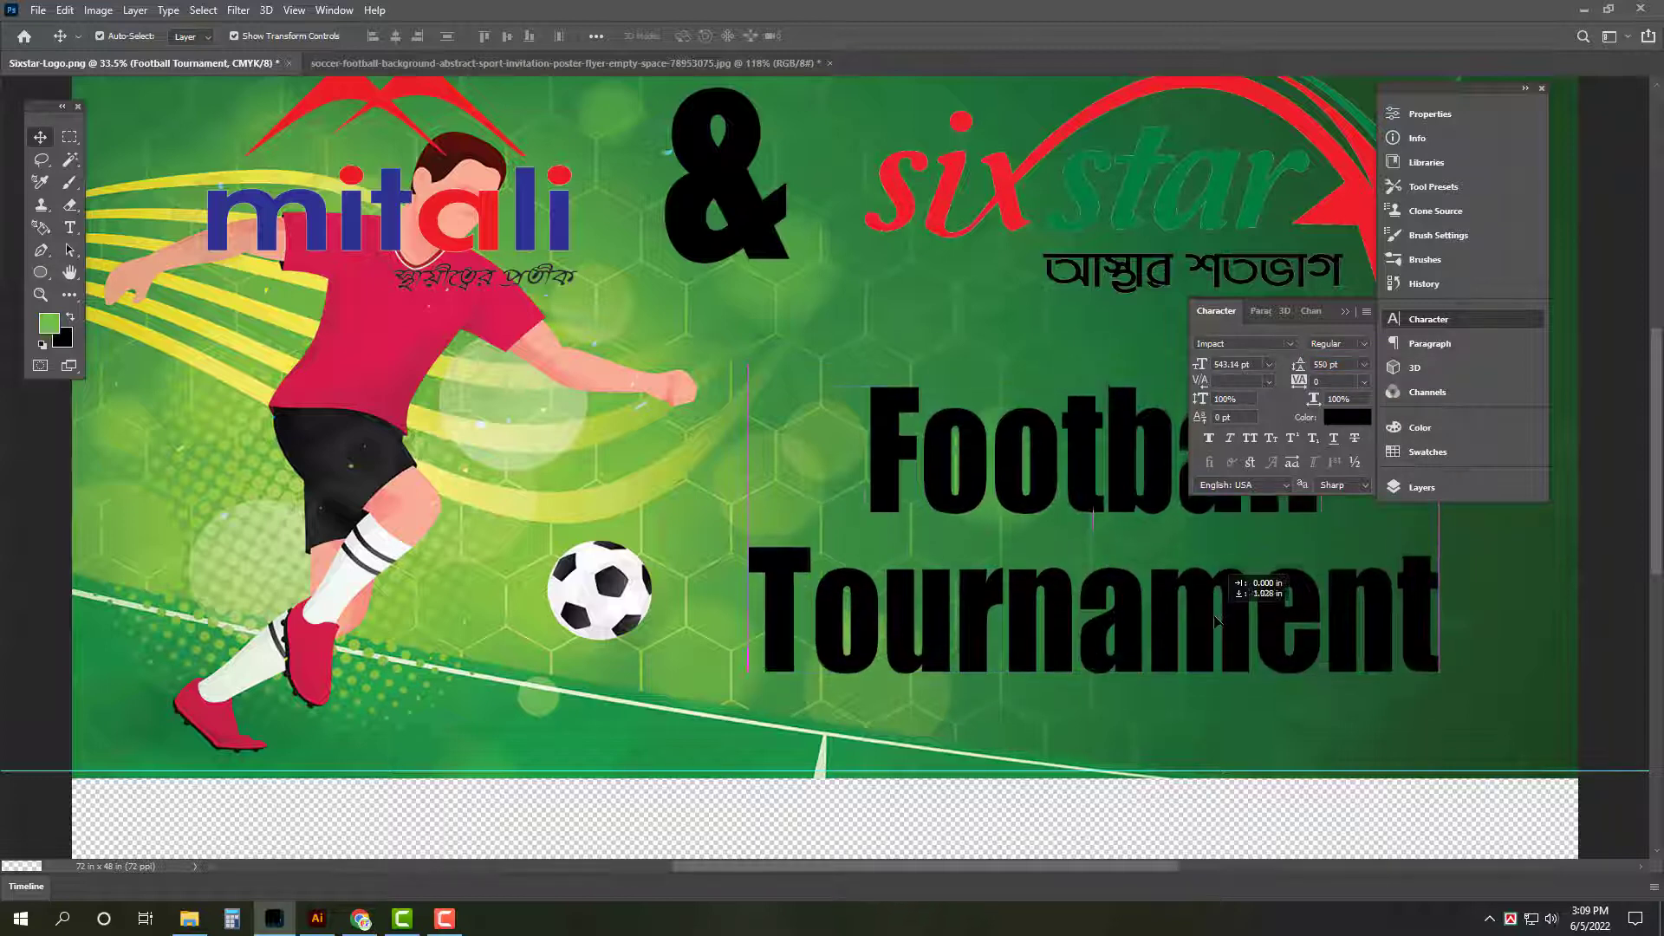
pyautogui.press('Tab')
pyautogui.hotkey('ctrl', '0')
pyautogui.click(873, 291)
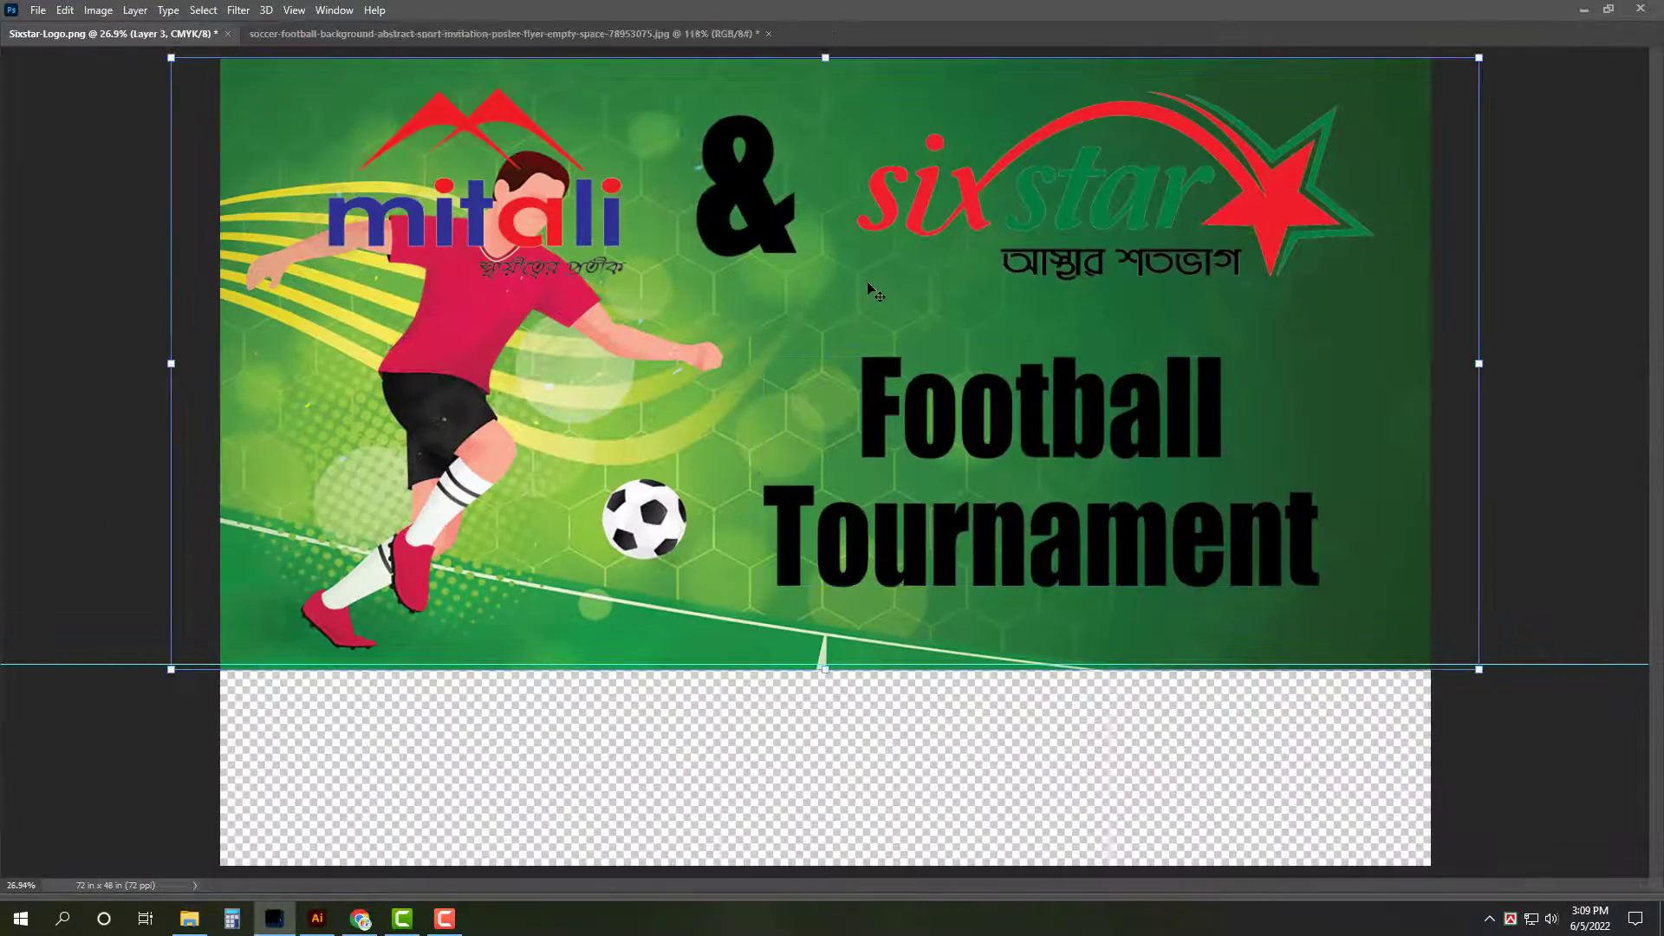
pyautogui.hotkey('ctrl', 'u')
pyautogui.moveTo(1369, 138); pyautogui.dragTo(526, 406)
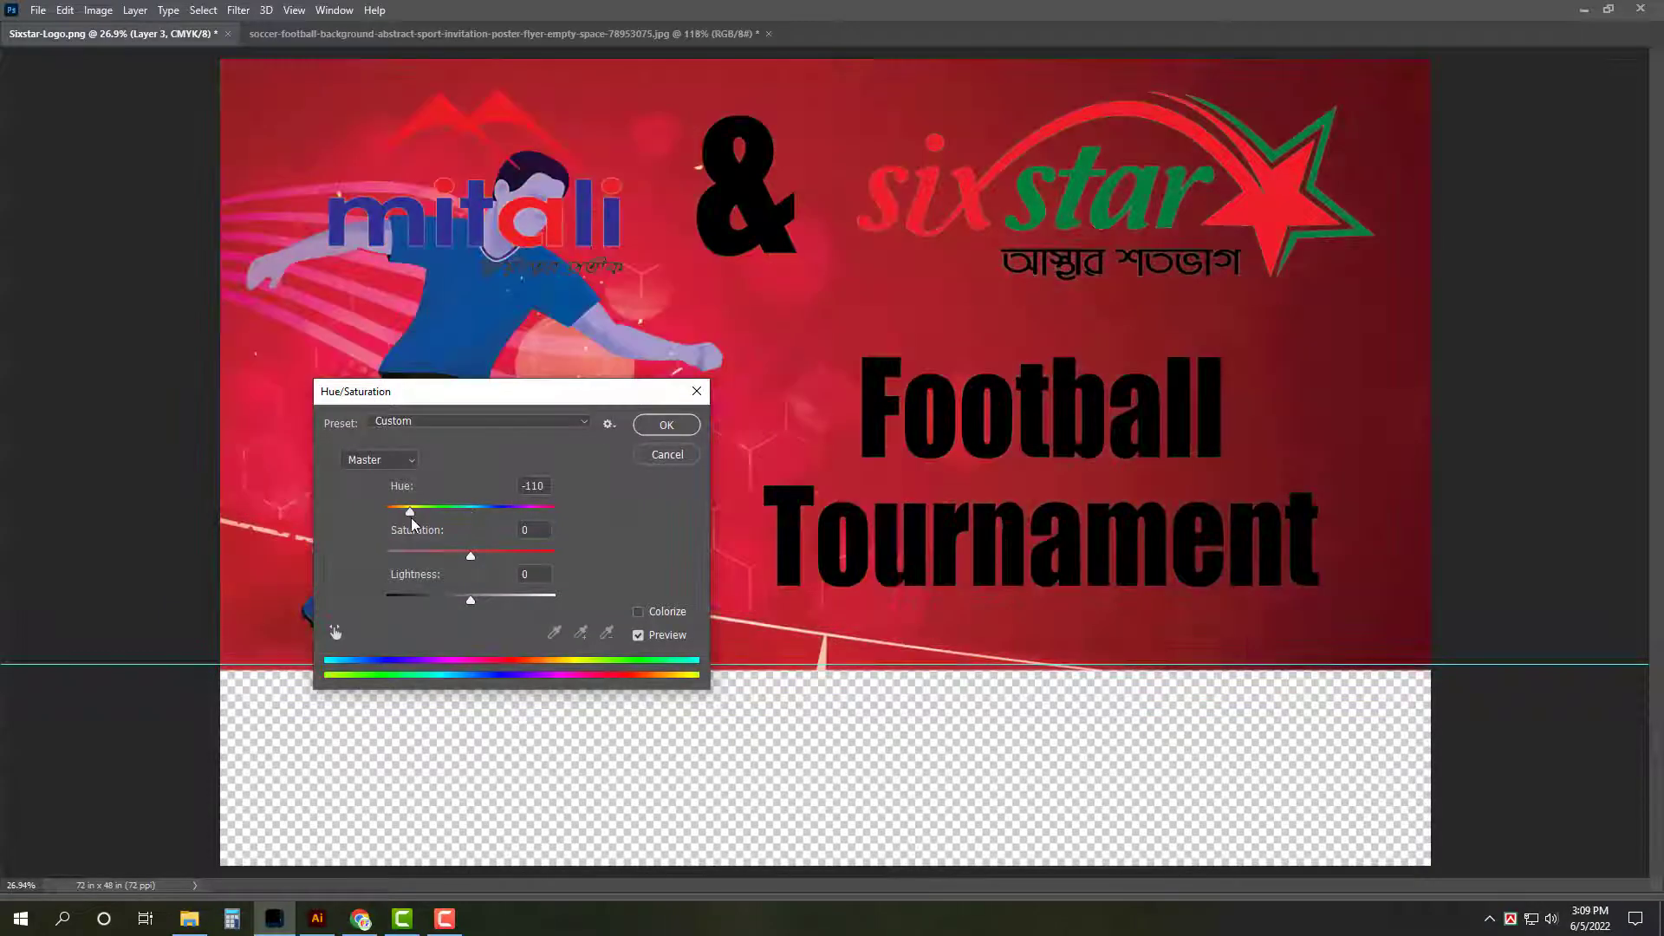
pyautogui.moveTo(431, 520)
pyautogui.mouseDown()
pyautogui.moveTo(506, 513)
pyautogui.moveTo(434, 515)
pyautogui.mouseUp()
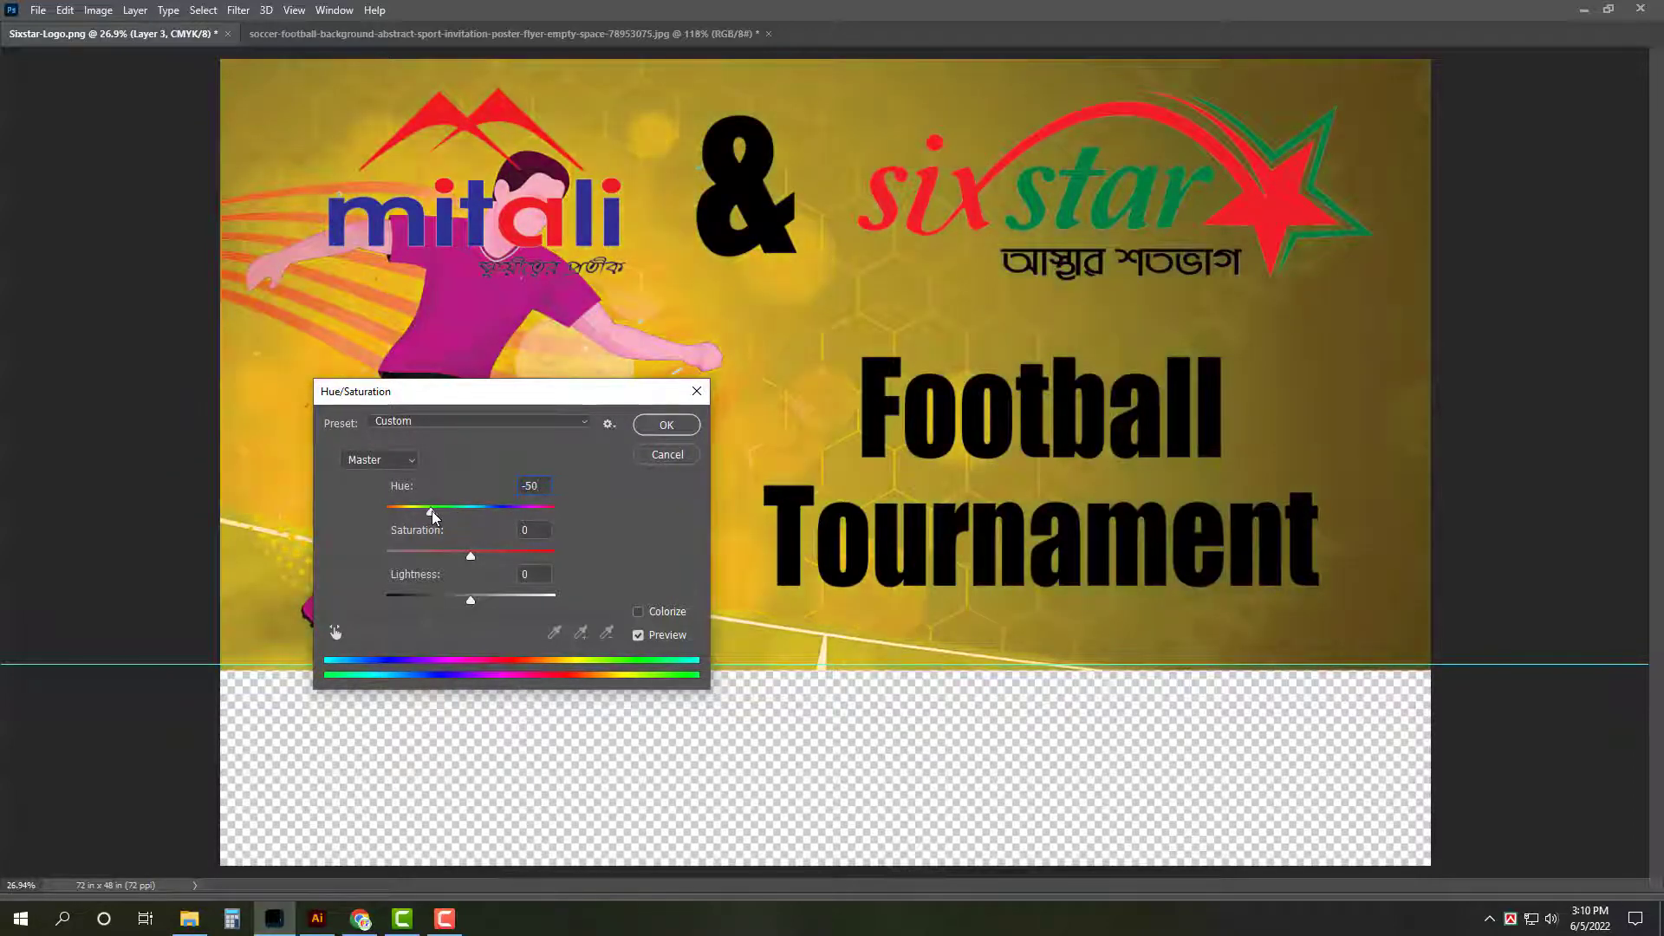
pyautogui.press('Return')
# Step: Restore the green, merge the logo layers, and scale the logos down toward the top
pyautogui.hotkey('ctrl', 'z')
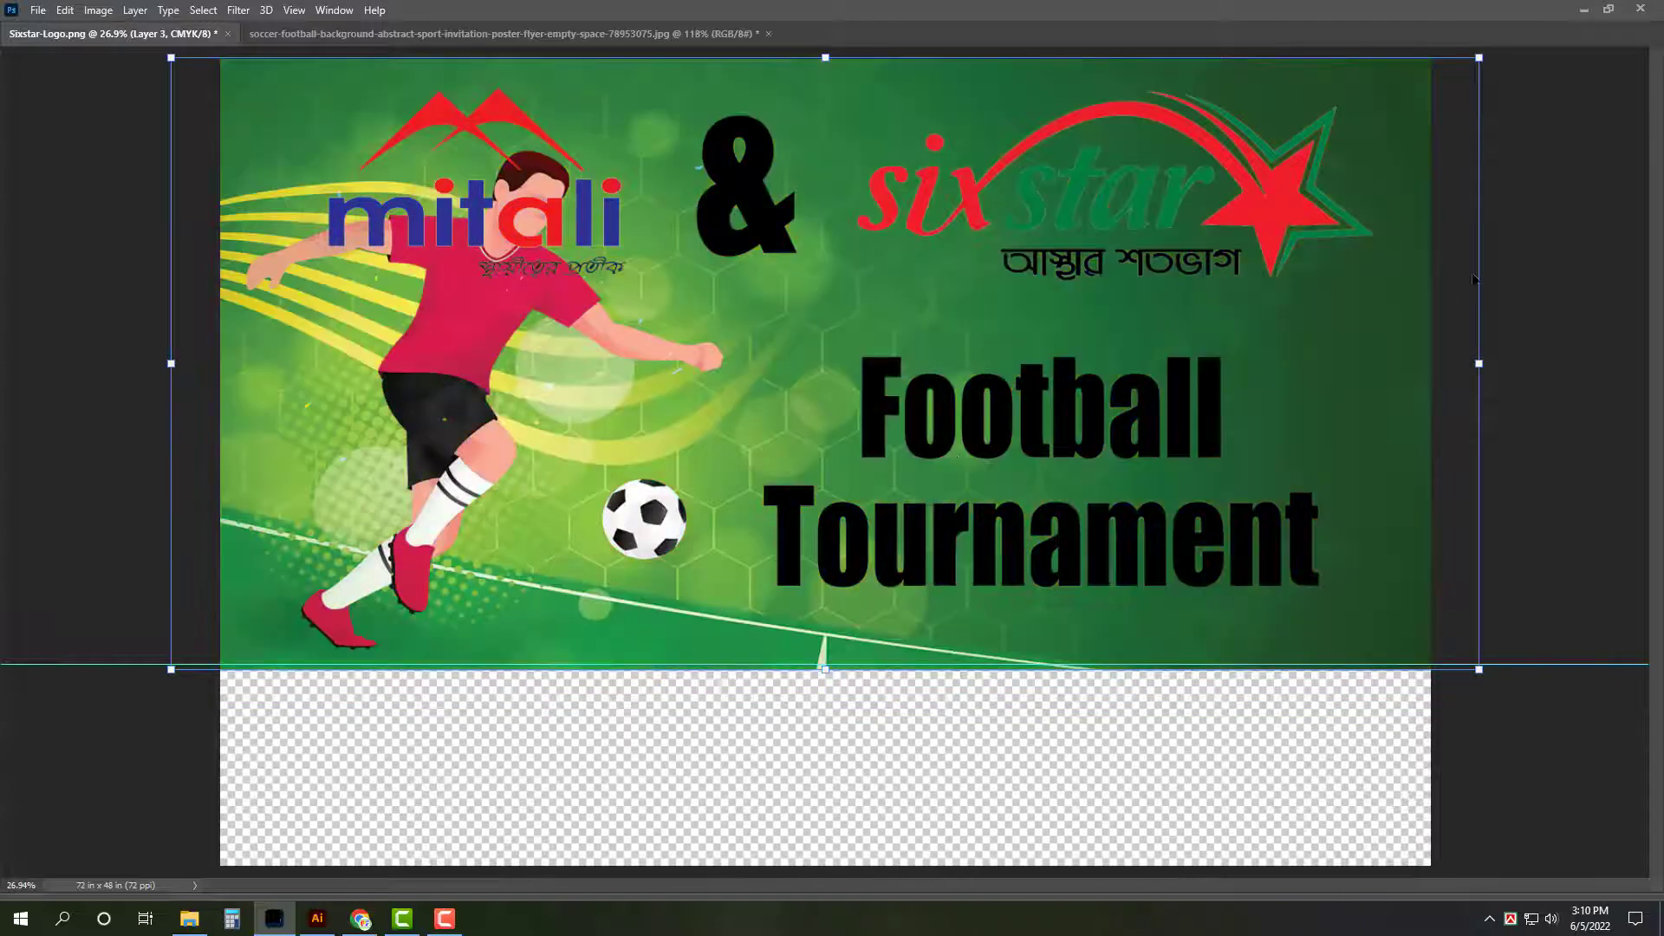
pyautogui.hotkey('ctrl', 'e')
pyautogui.press('Tab')
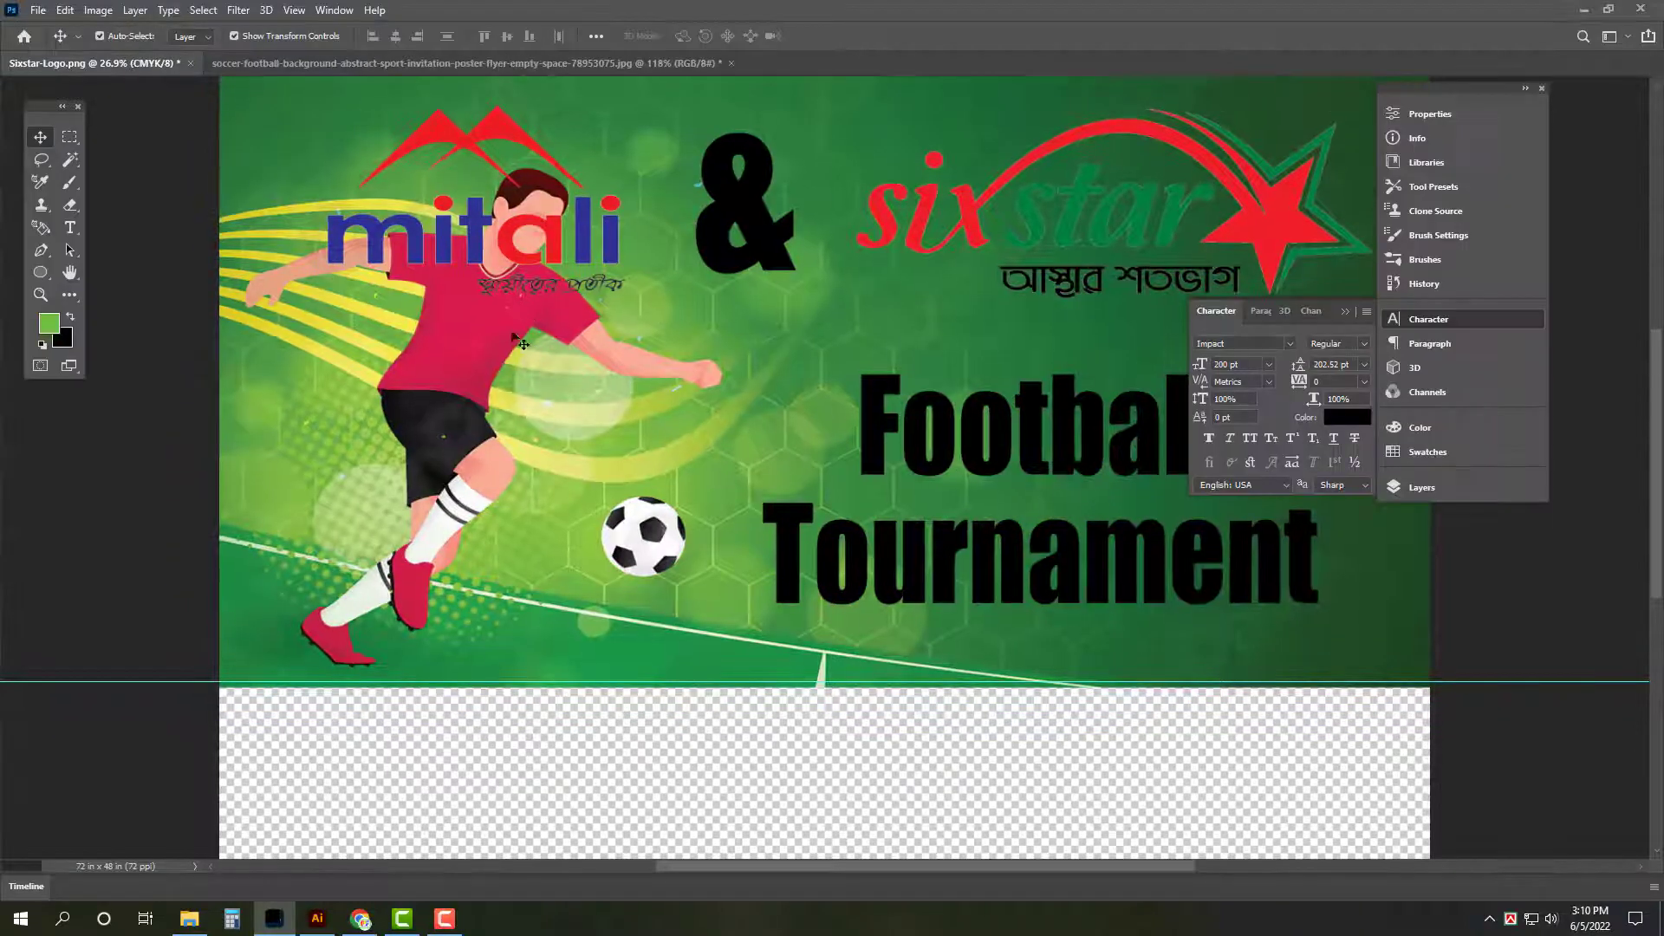
pyautogui.hotkey('ctrl', 'z')
pyautogui.press('Tab')
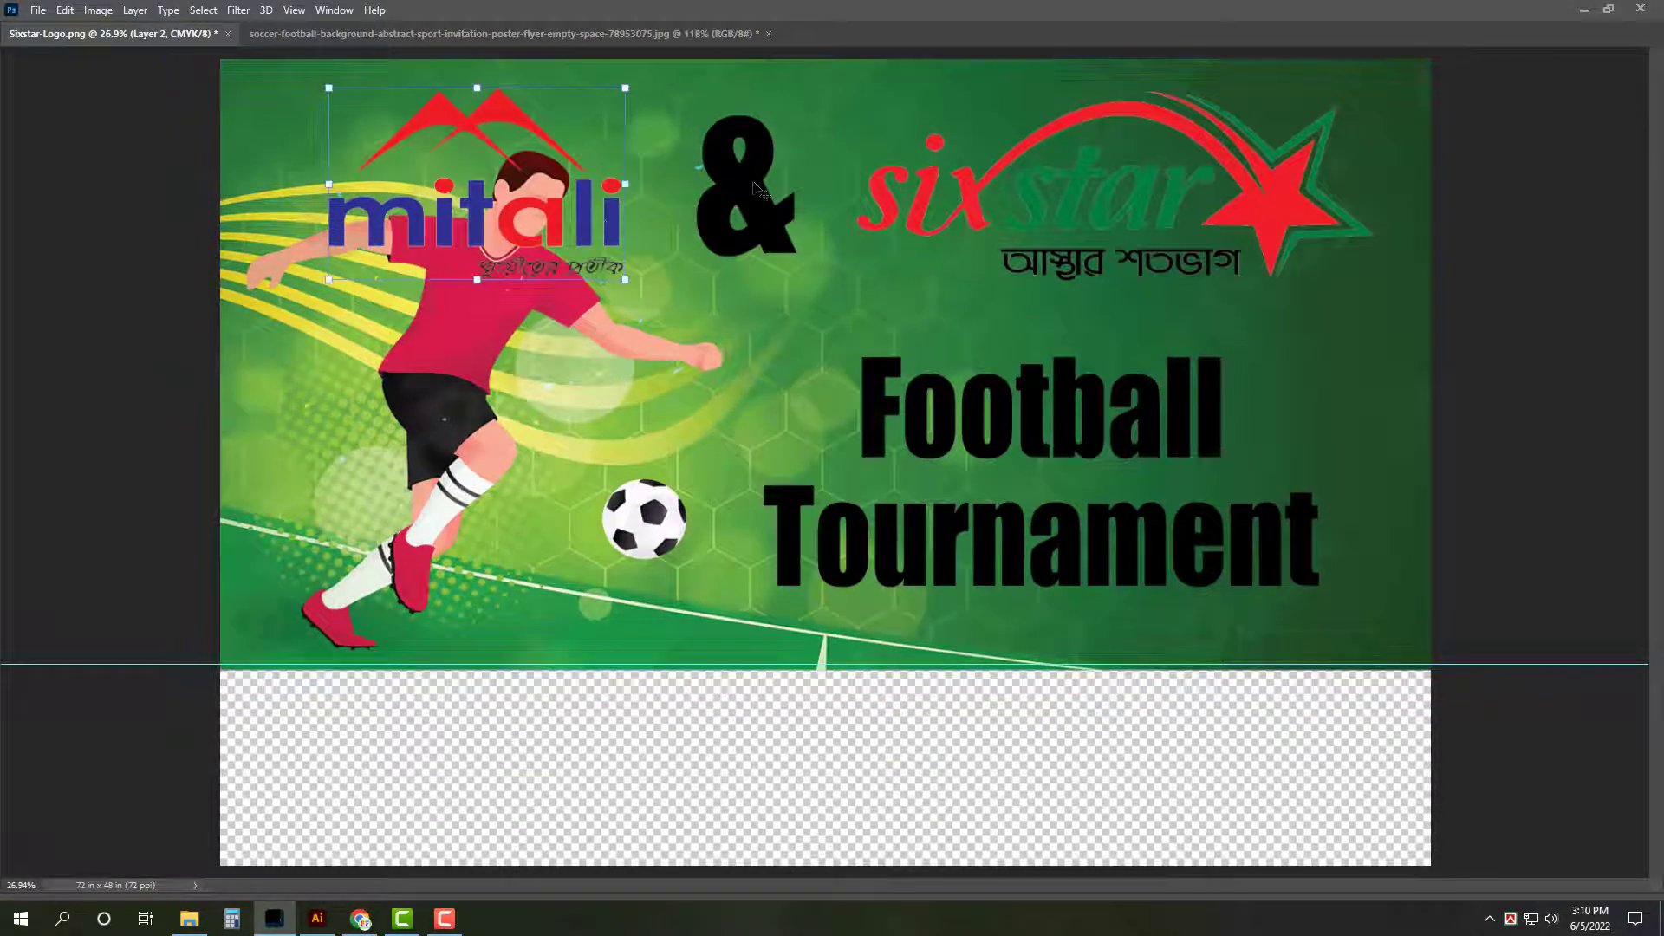
pyautogui.hotkey('ctrl', 'e')
pyautogui.moveTo(329, 185); pyautogui.dragTo(622, 193)
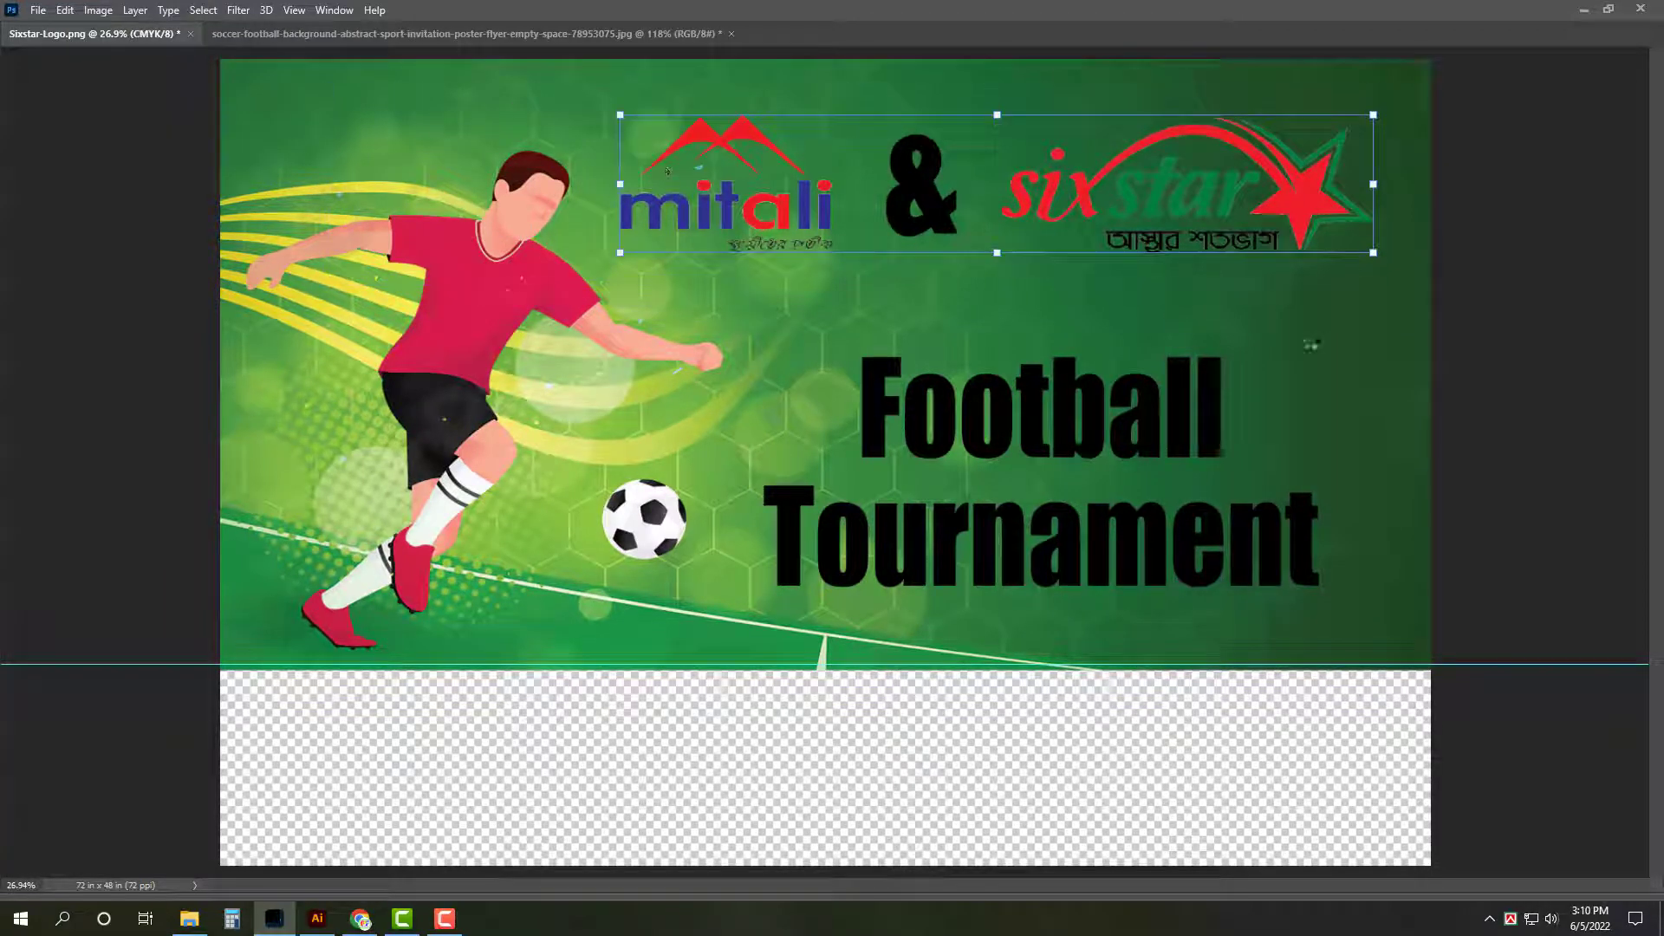
pyautogui.press('Return')
# Step: Alt-drag a copy of the background upward and fill the copied top strip with white
pyautogui.click(1397, 630)
pyautogui.keyDown('alt'); pyautogui.moveTo(1397, 630); pyautogui.dragTo(1309, 285); pyautogui.keyUp('alt')
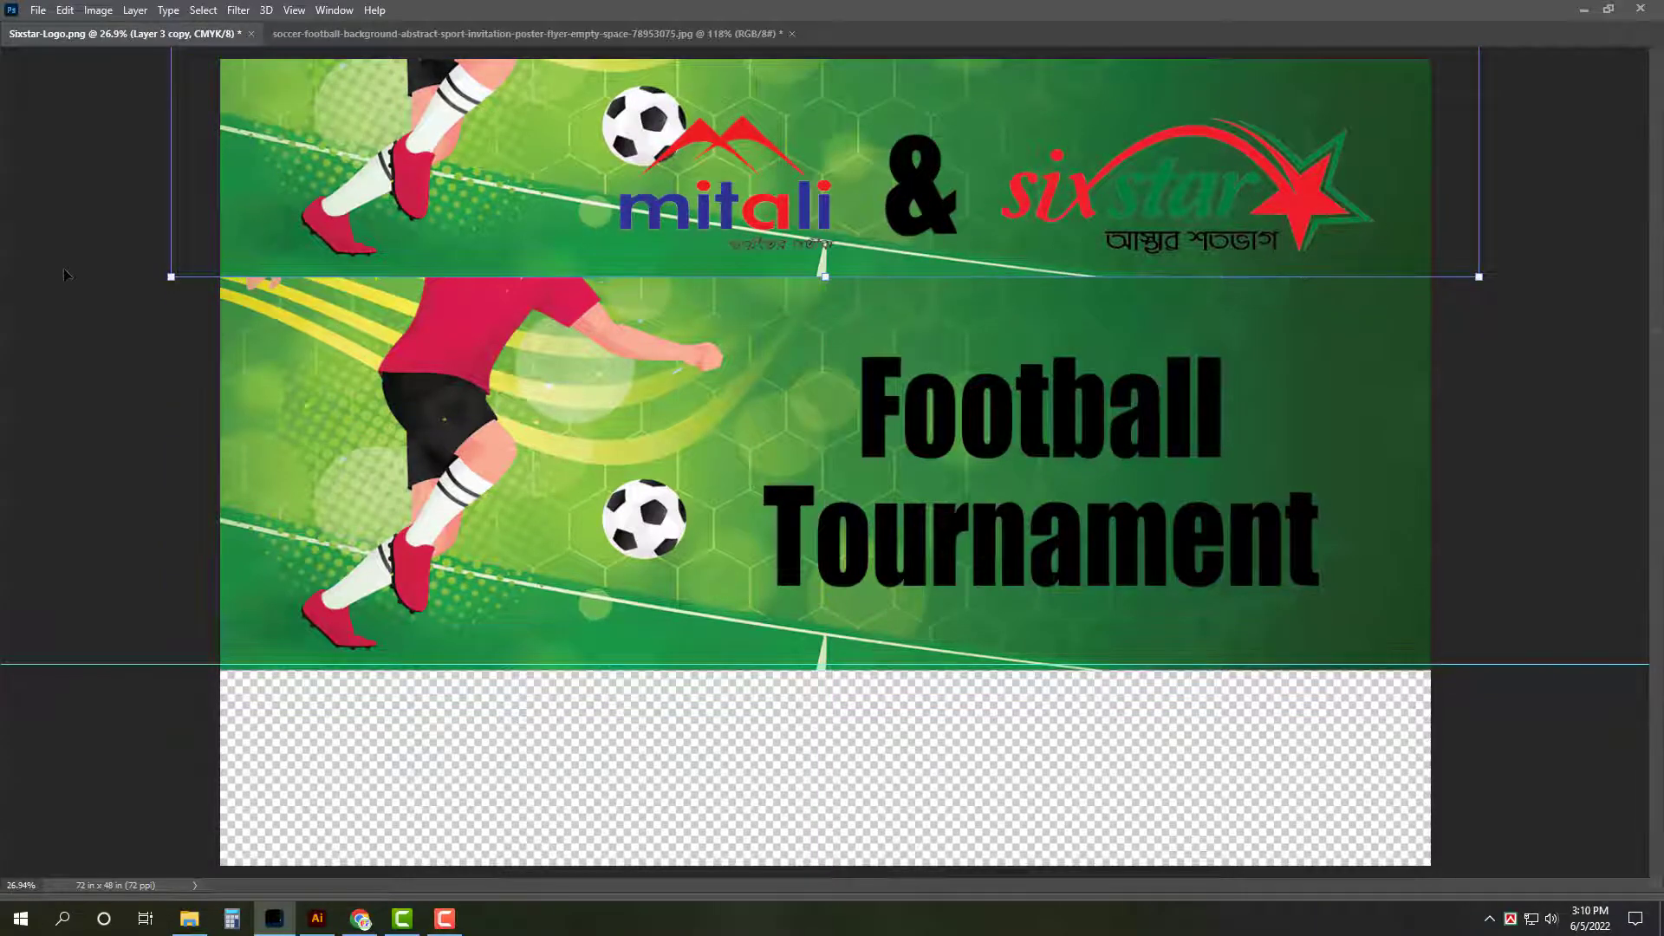
pyautogui.press('Tab')
pyautogui.click(63, 338)
pyautogui.press('Escape')
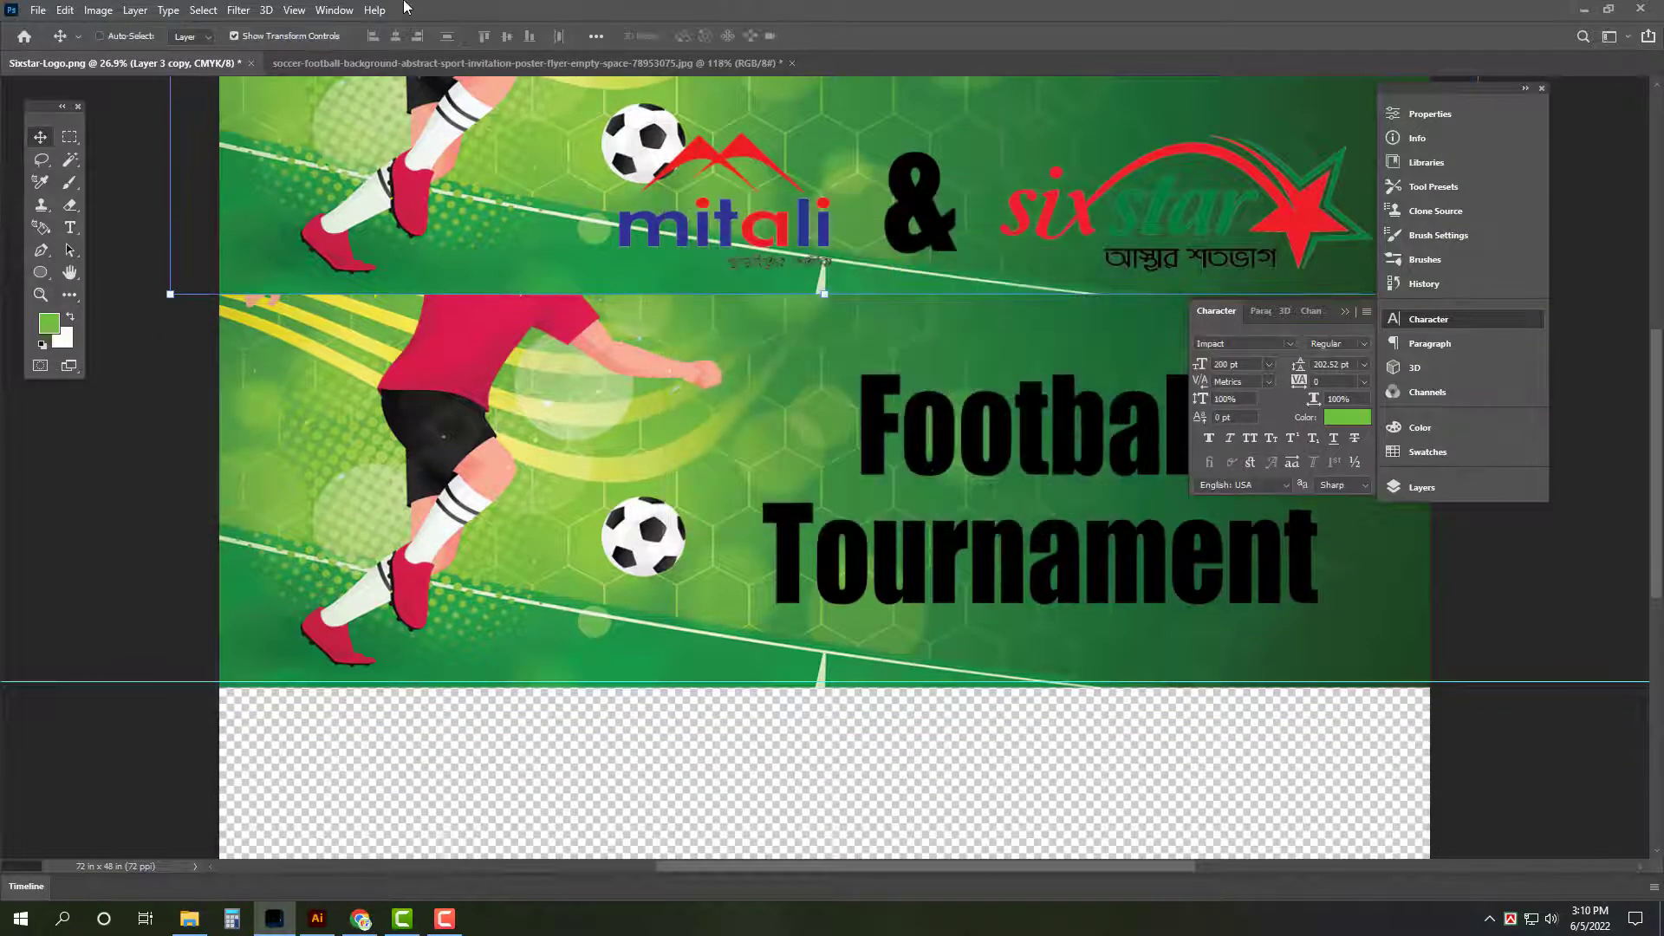
pyautogui.hotkey('ctrl', 'BackSpace')
# Step: Lower the white strip's top edge slightly and commit it
pyautogui.press('Tab')
pyautogui.hotkey('ctrl', '-')
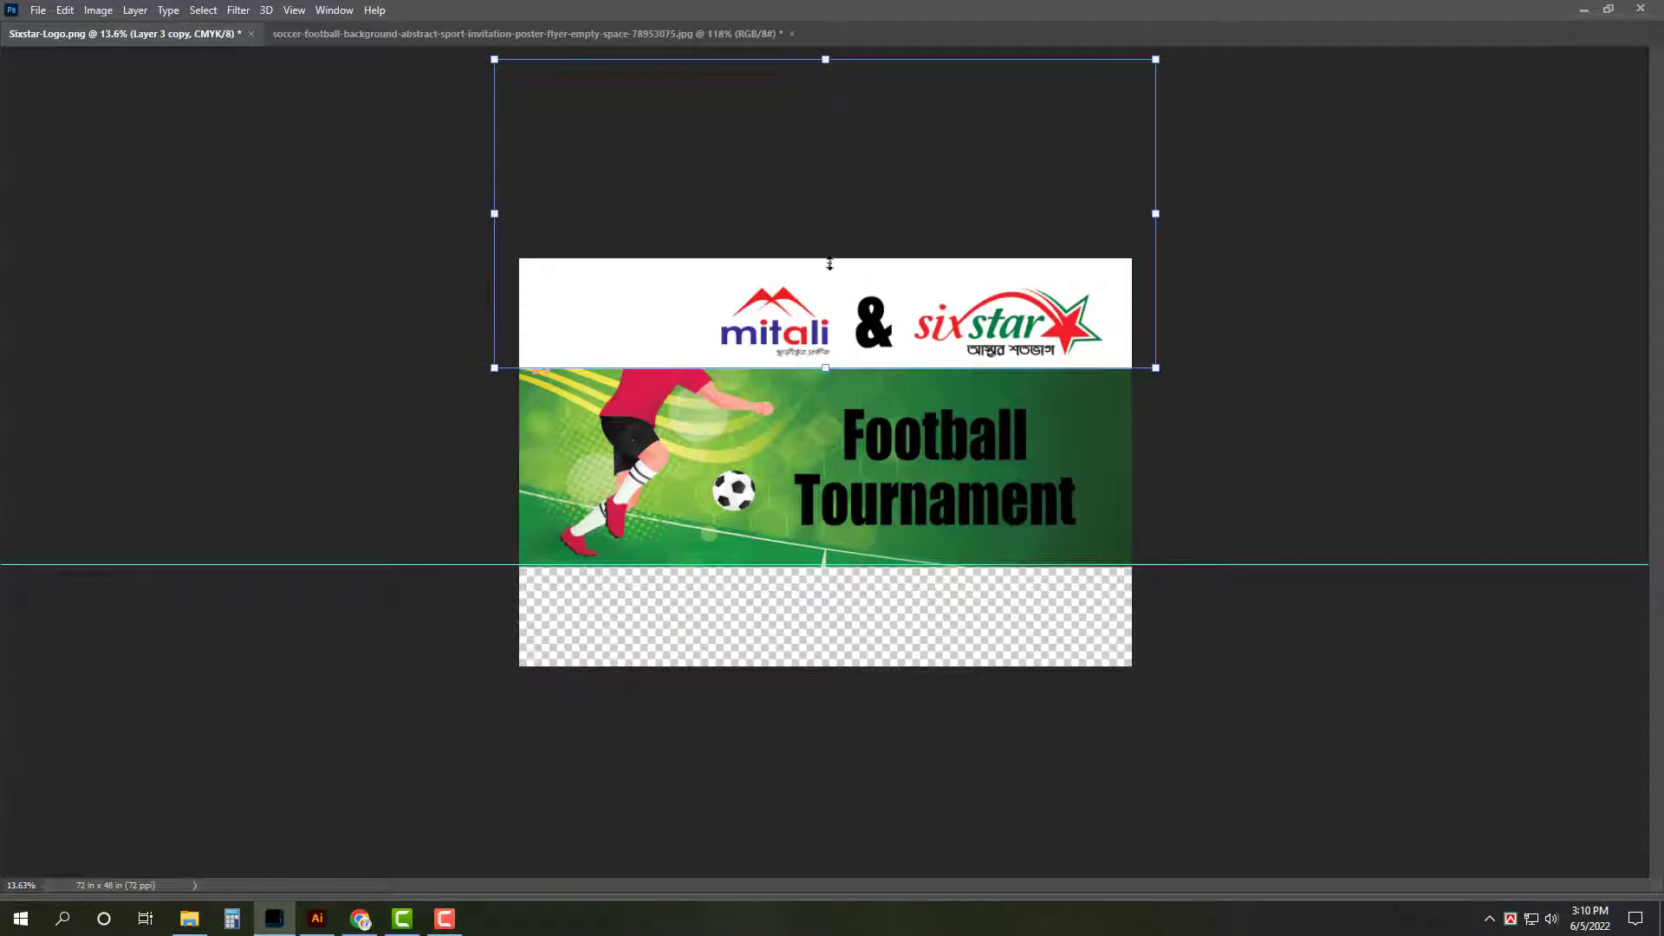
pyautogui.moveTo(830, 263); pyautogui.dragTo(834, 275)
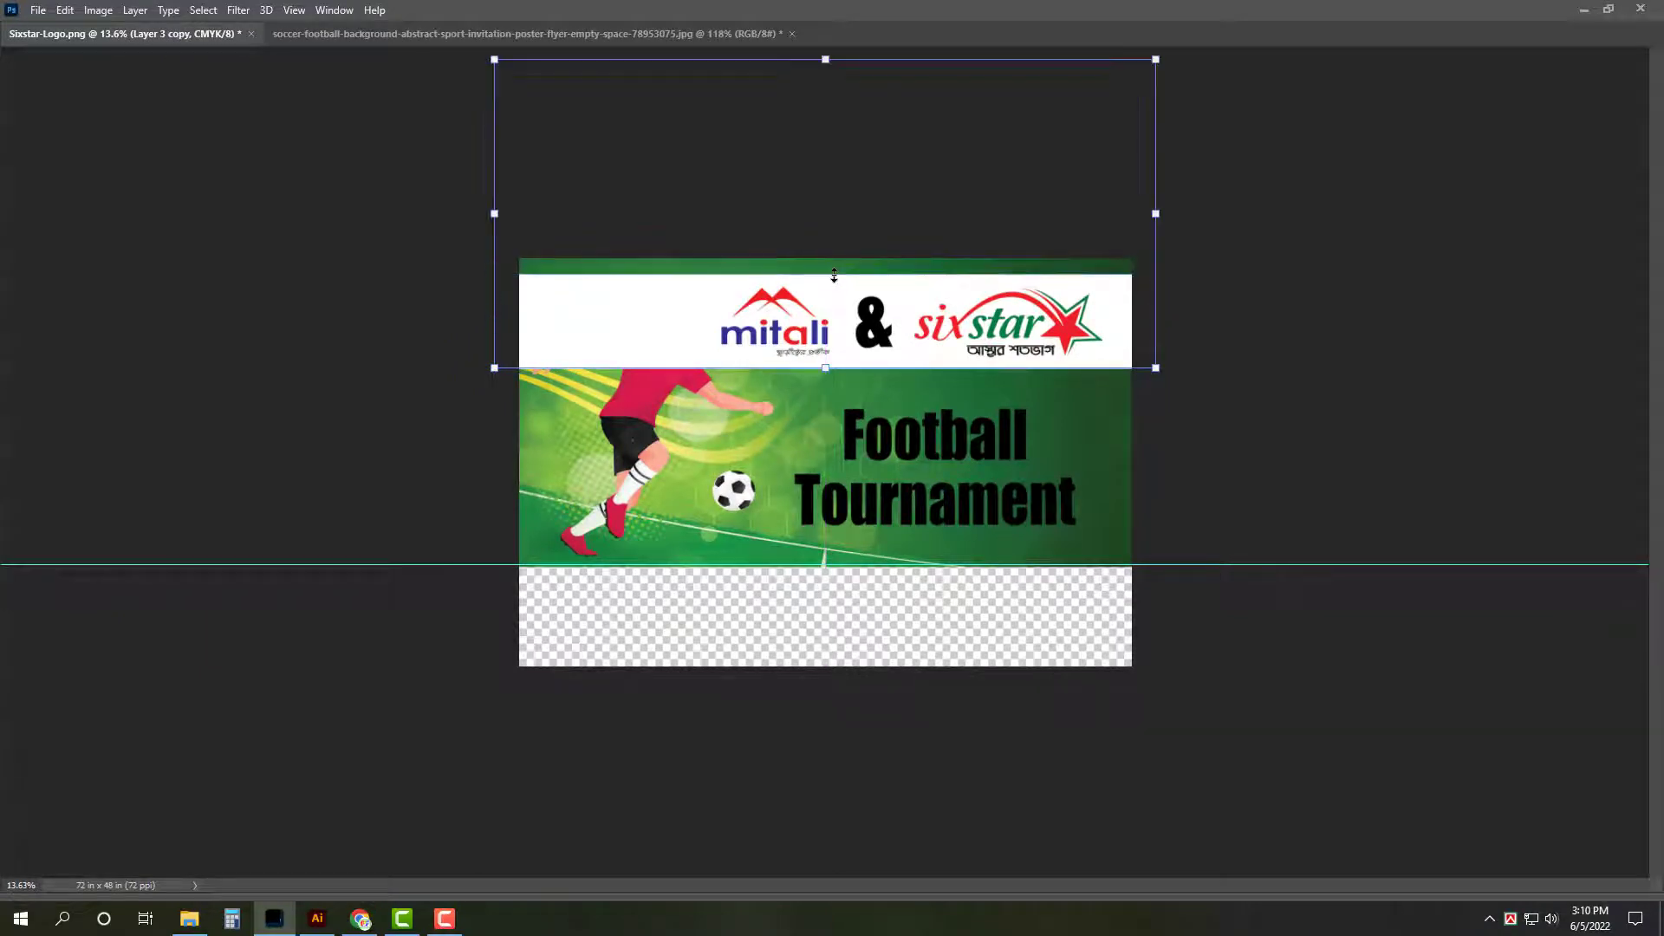
pyautogui.hotkey('shift', 'alt', 'm')
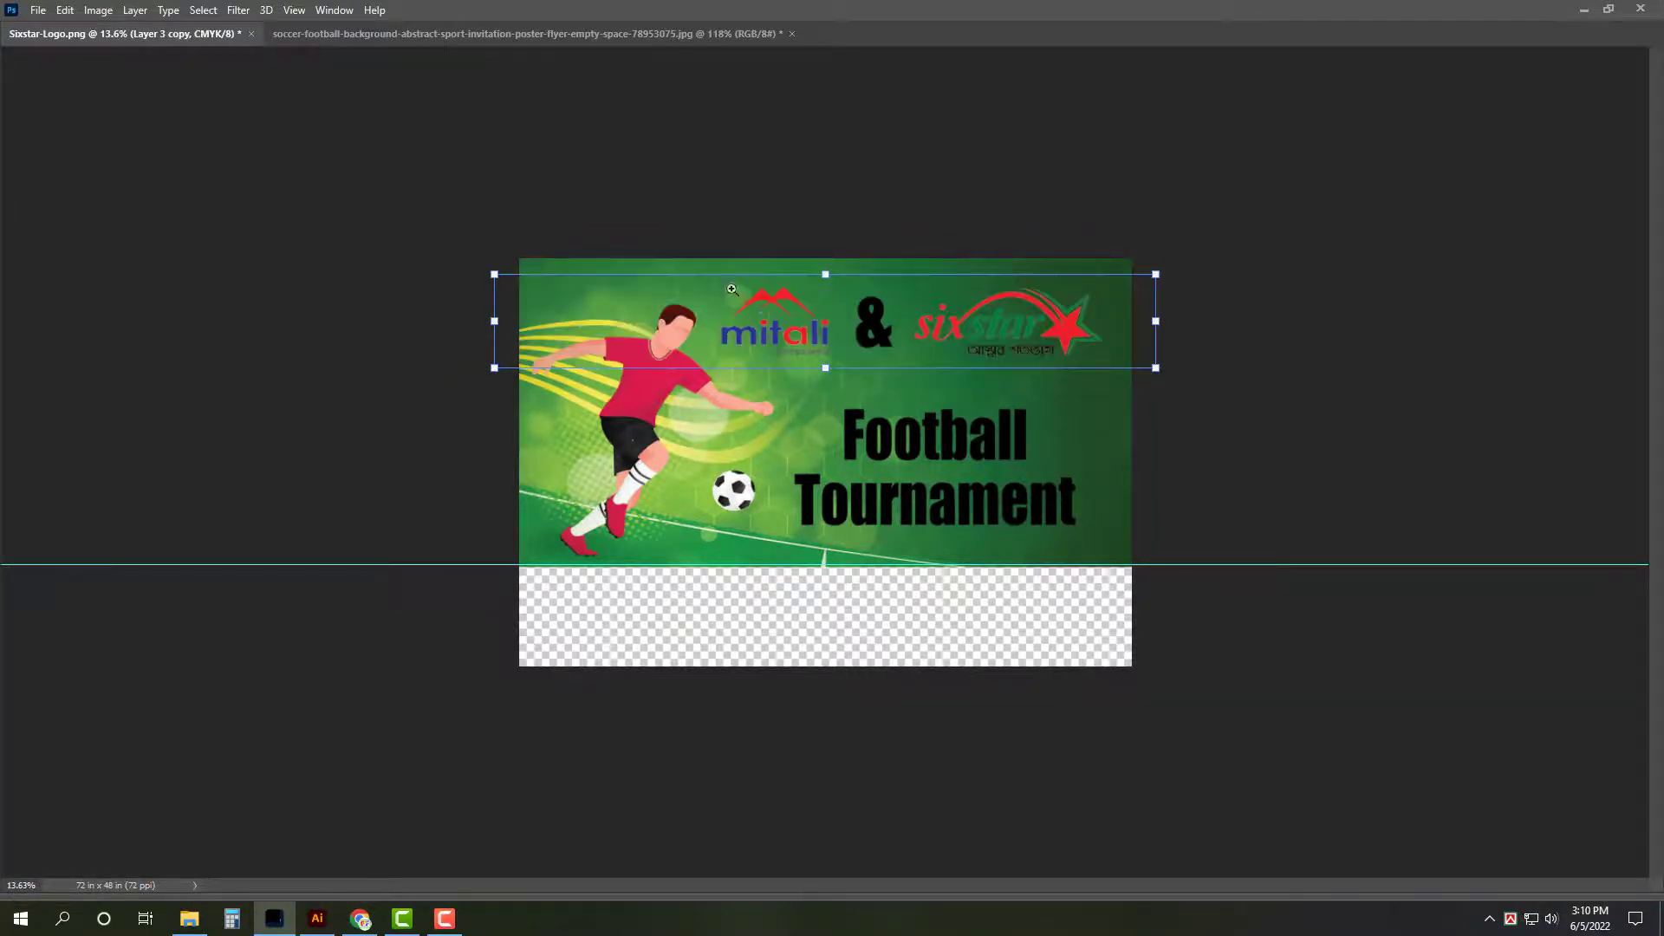
pyautogui.moveTo(732, 288); pyautogui.dragTo(827, 396)
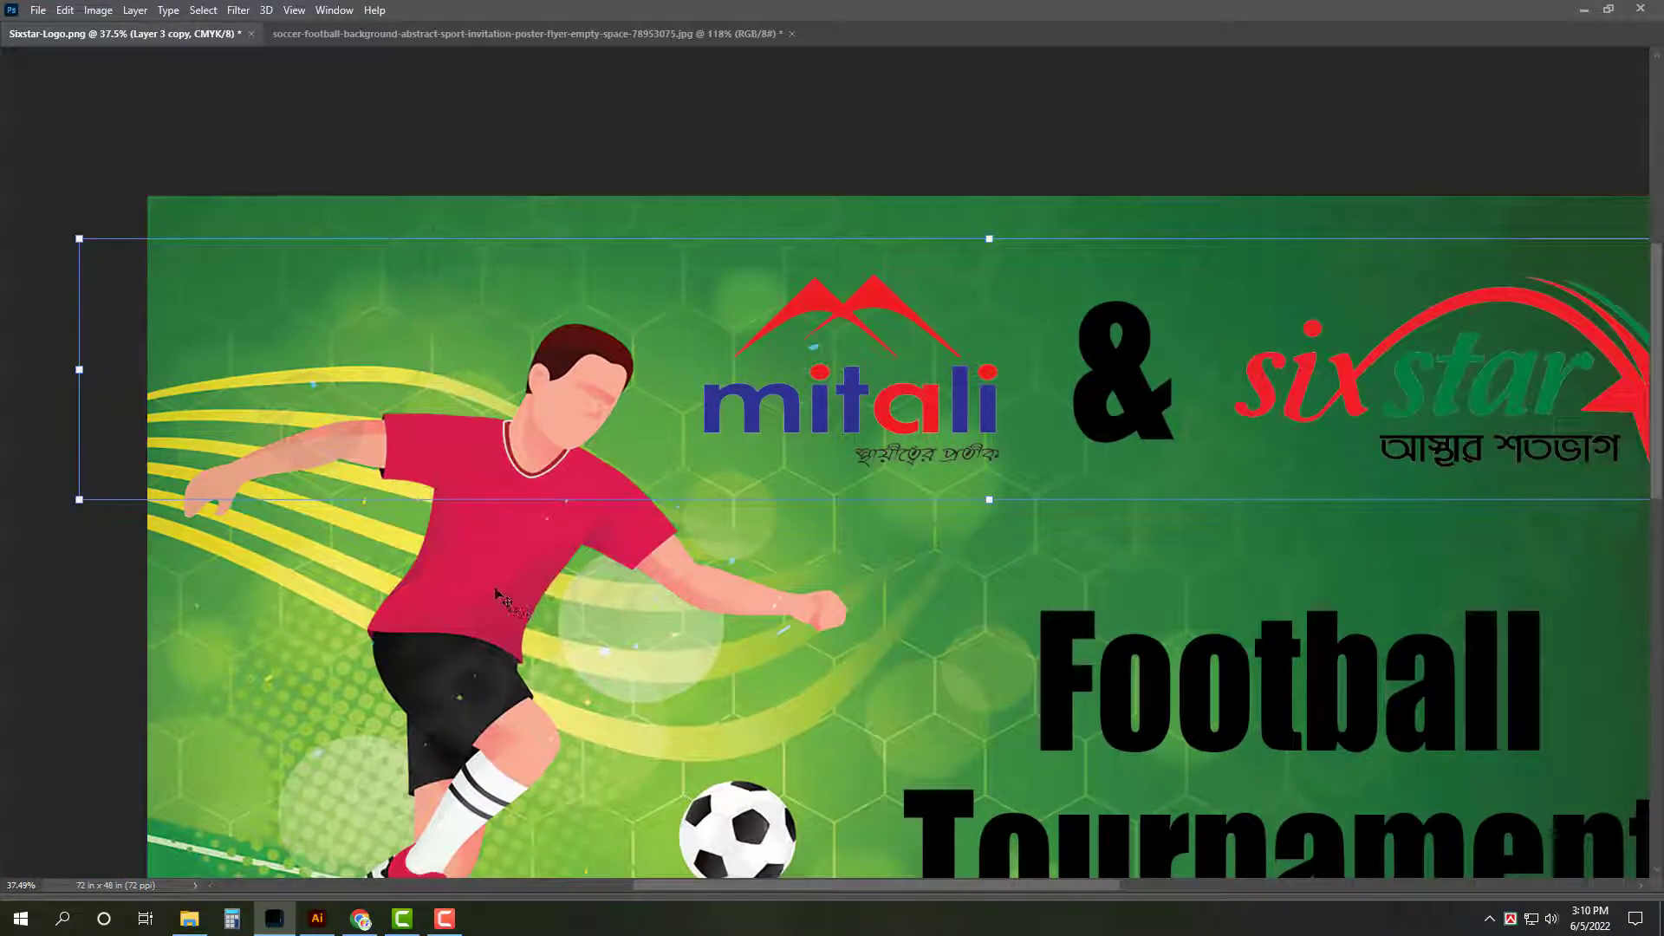
pyautogui.press('Tab')
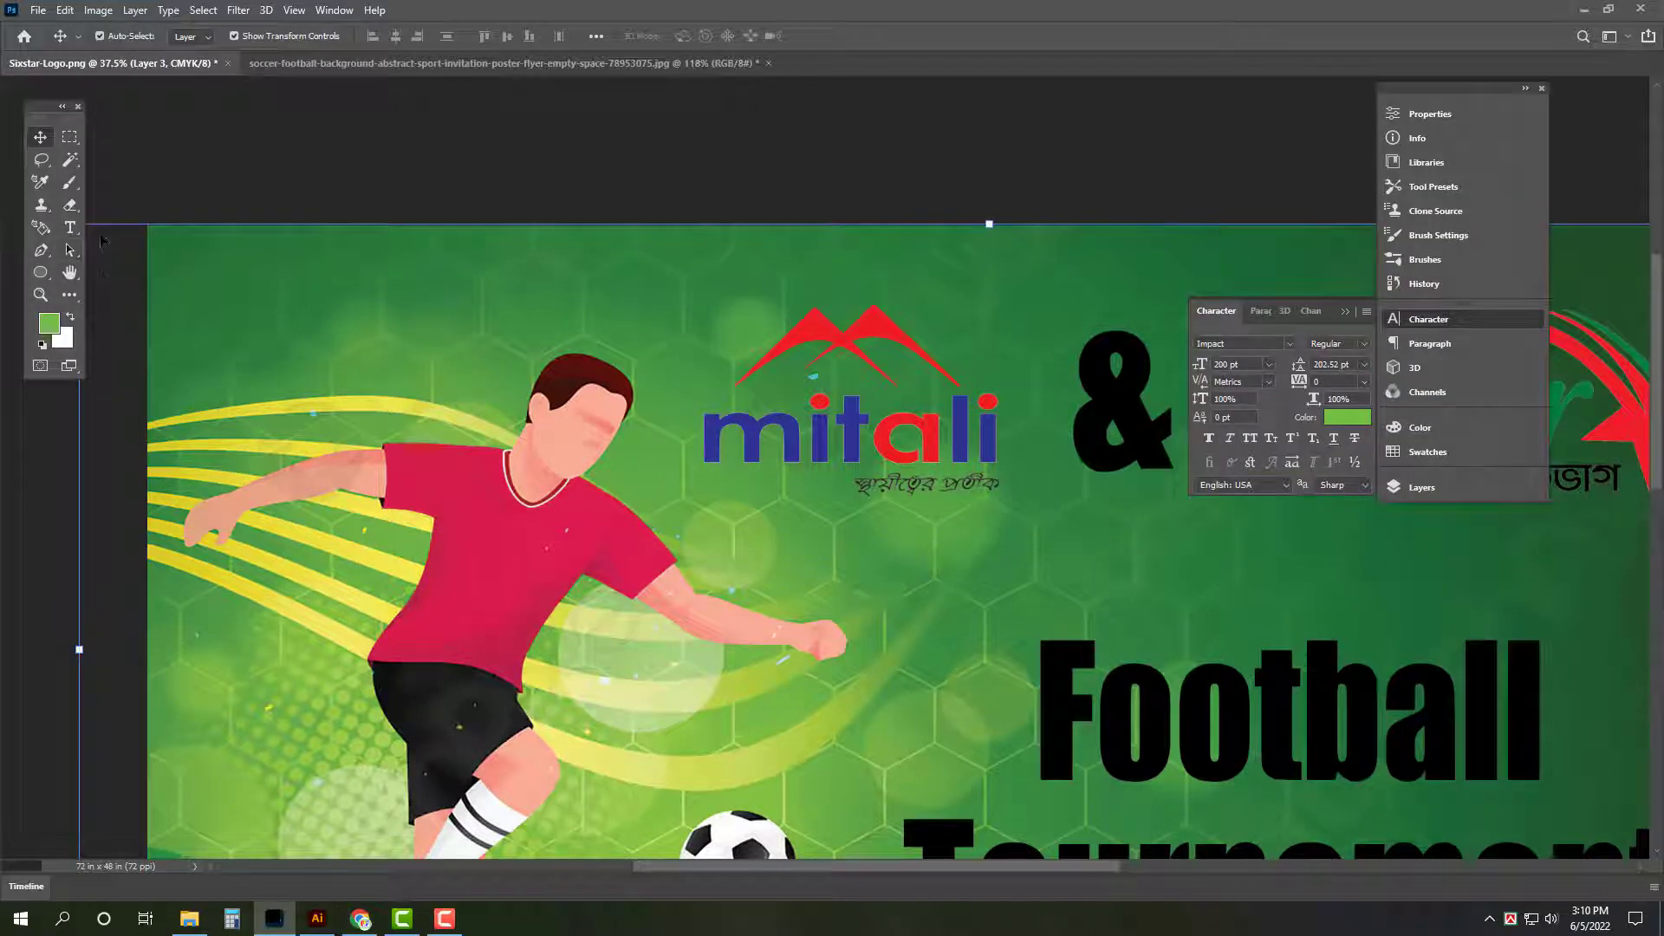
# Step: Select the footballer with Object Selection and copy him onto his own layer
pyautogui.rightClick(71, 166)
pyautogui.click(121, 161)
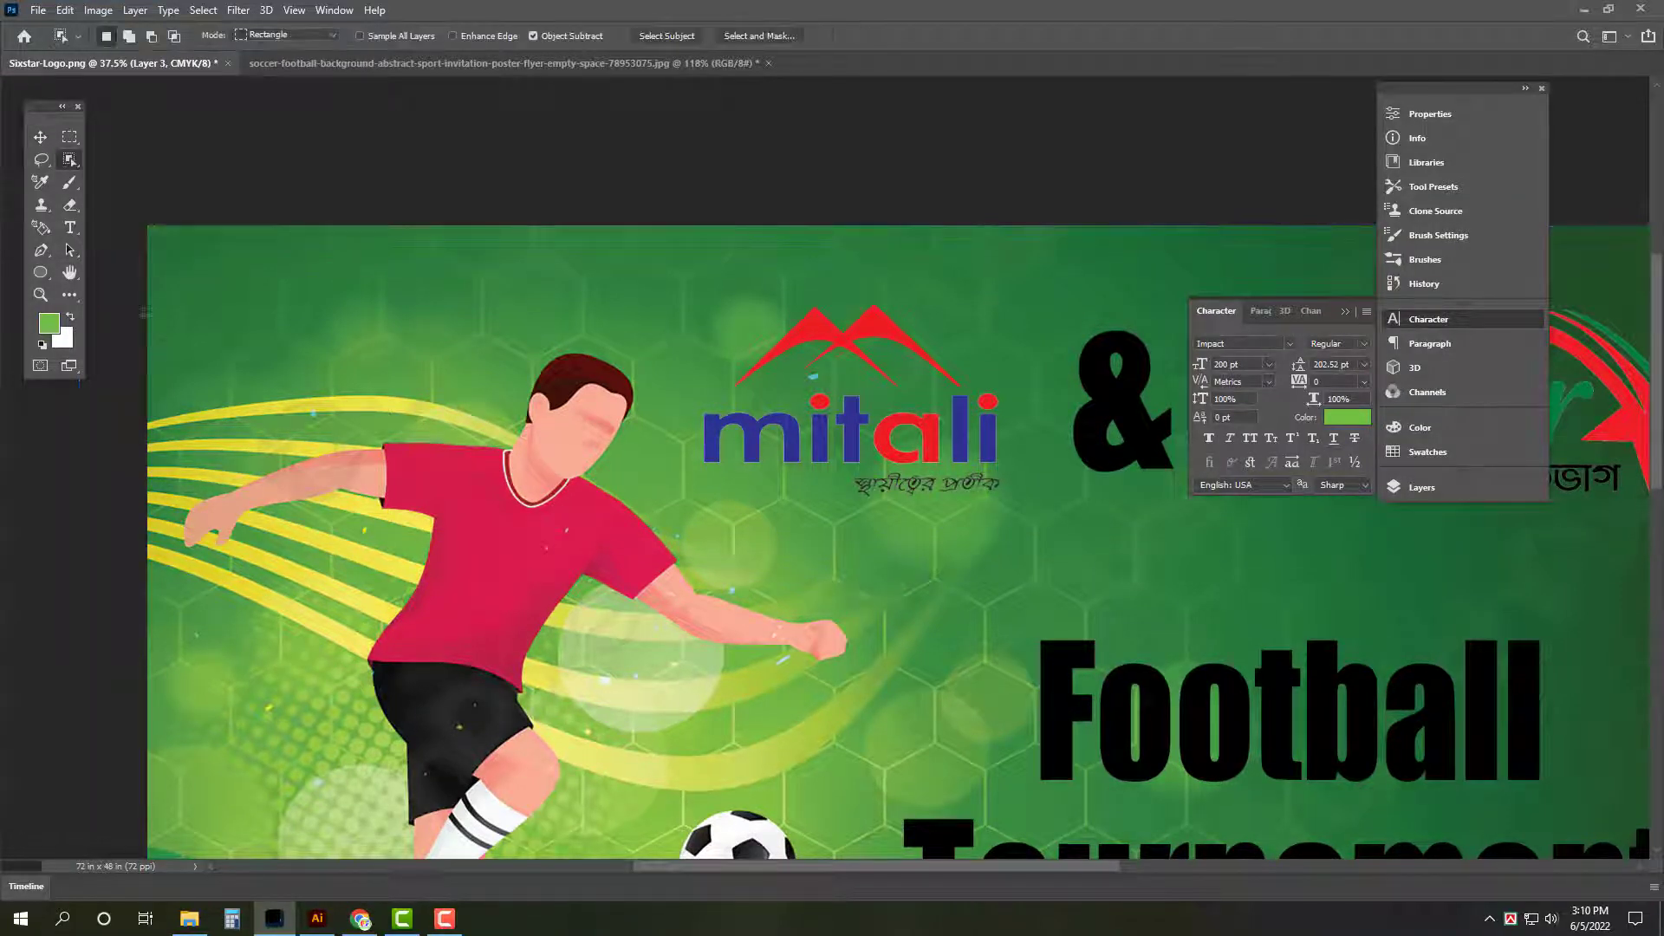
pyautogui.moveTo(148, 296); pyautogui.dragTo(891, 708)
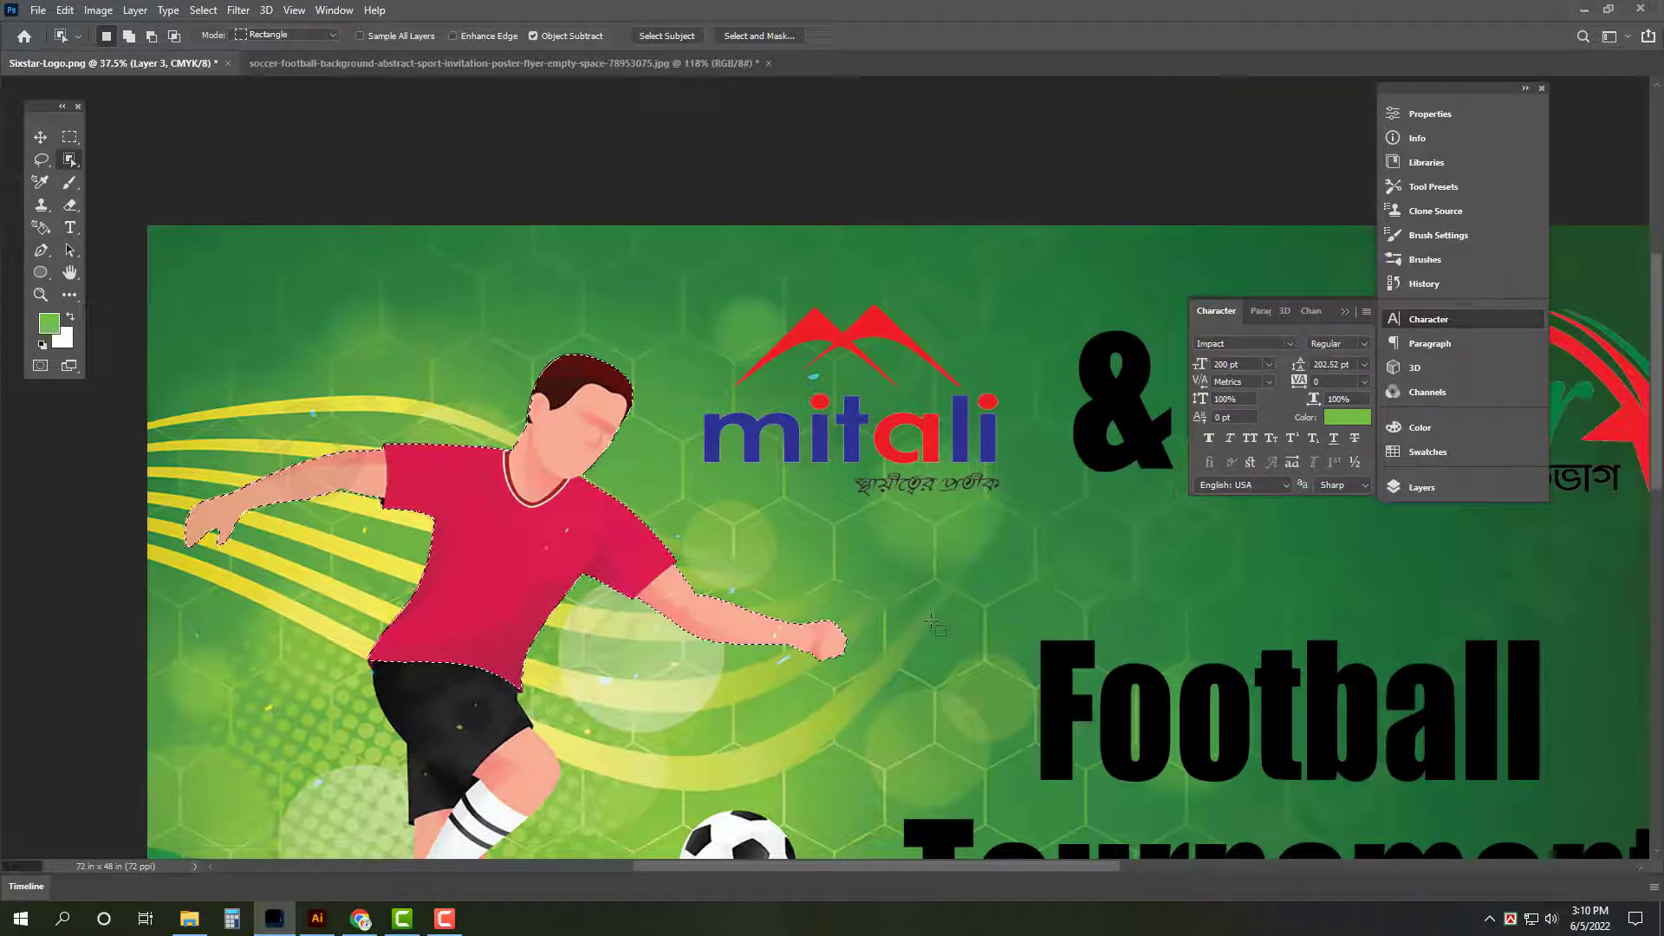
pyautogui.hotkey('ctrl', 'j')
pyautogui.press('v')
# Step: Bring the white band layer to the top, then the footballer layer above it
pyautogui.click(1426, 486)
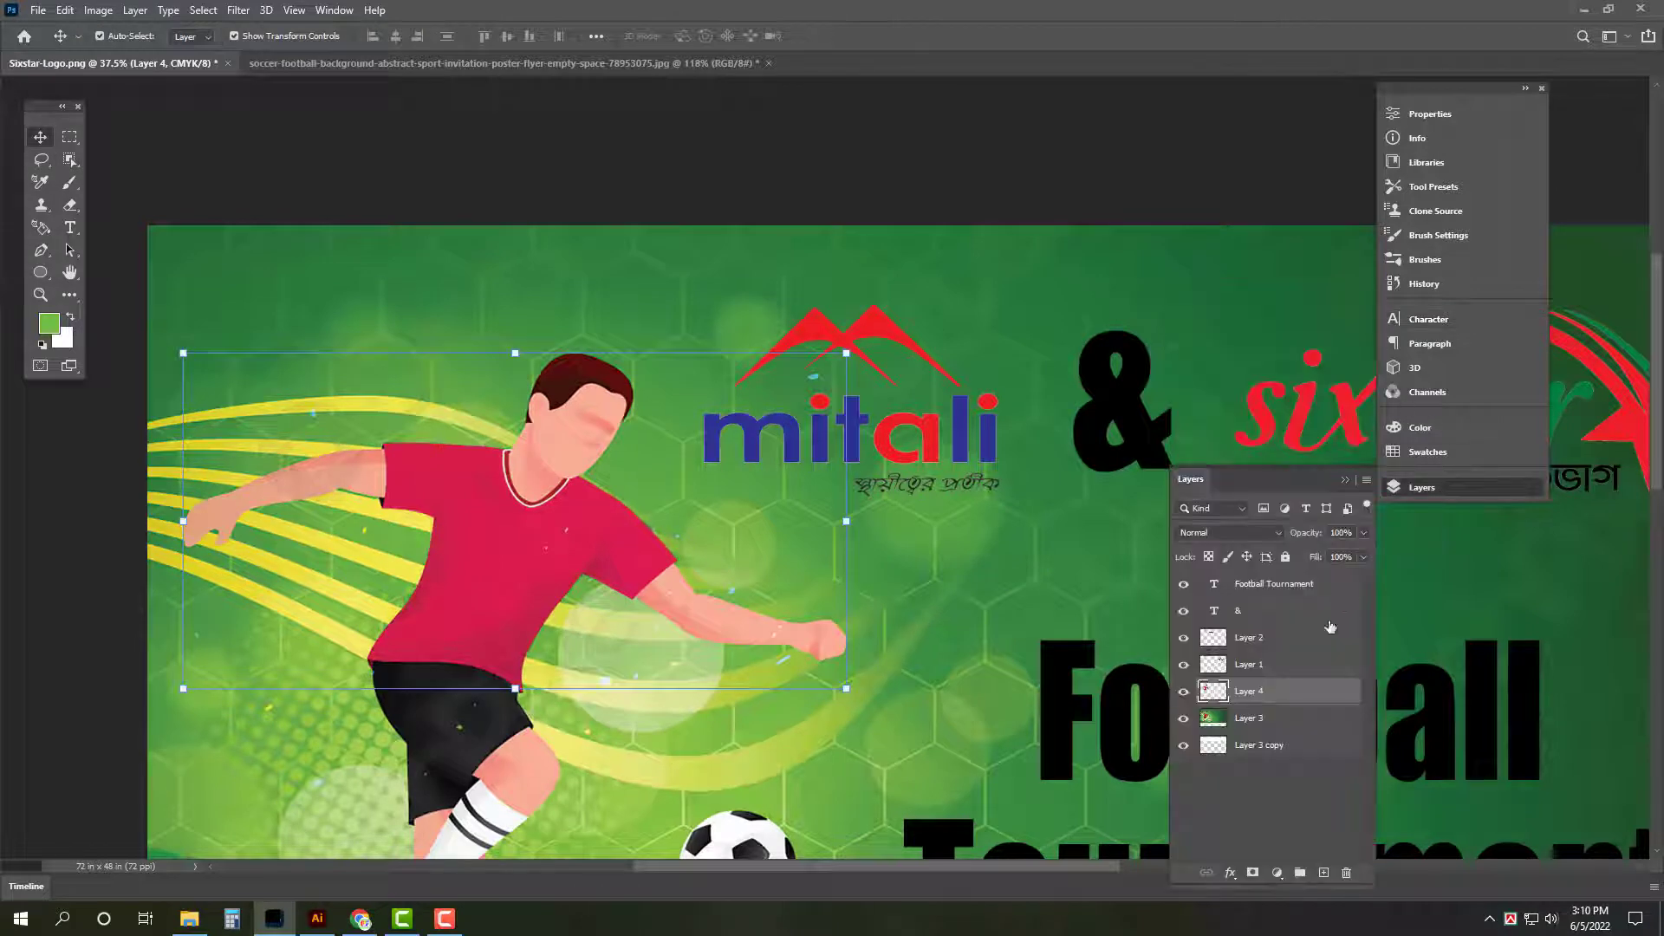
pyautogui.click(1278, 747)
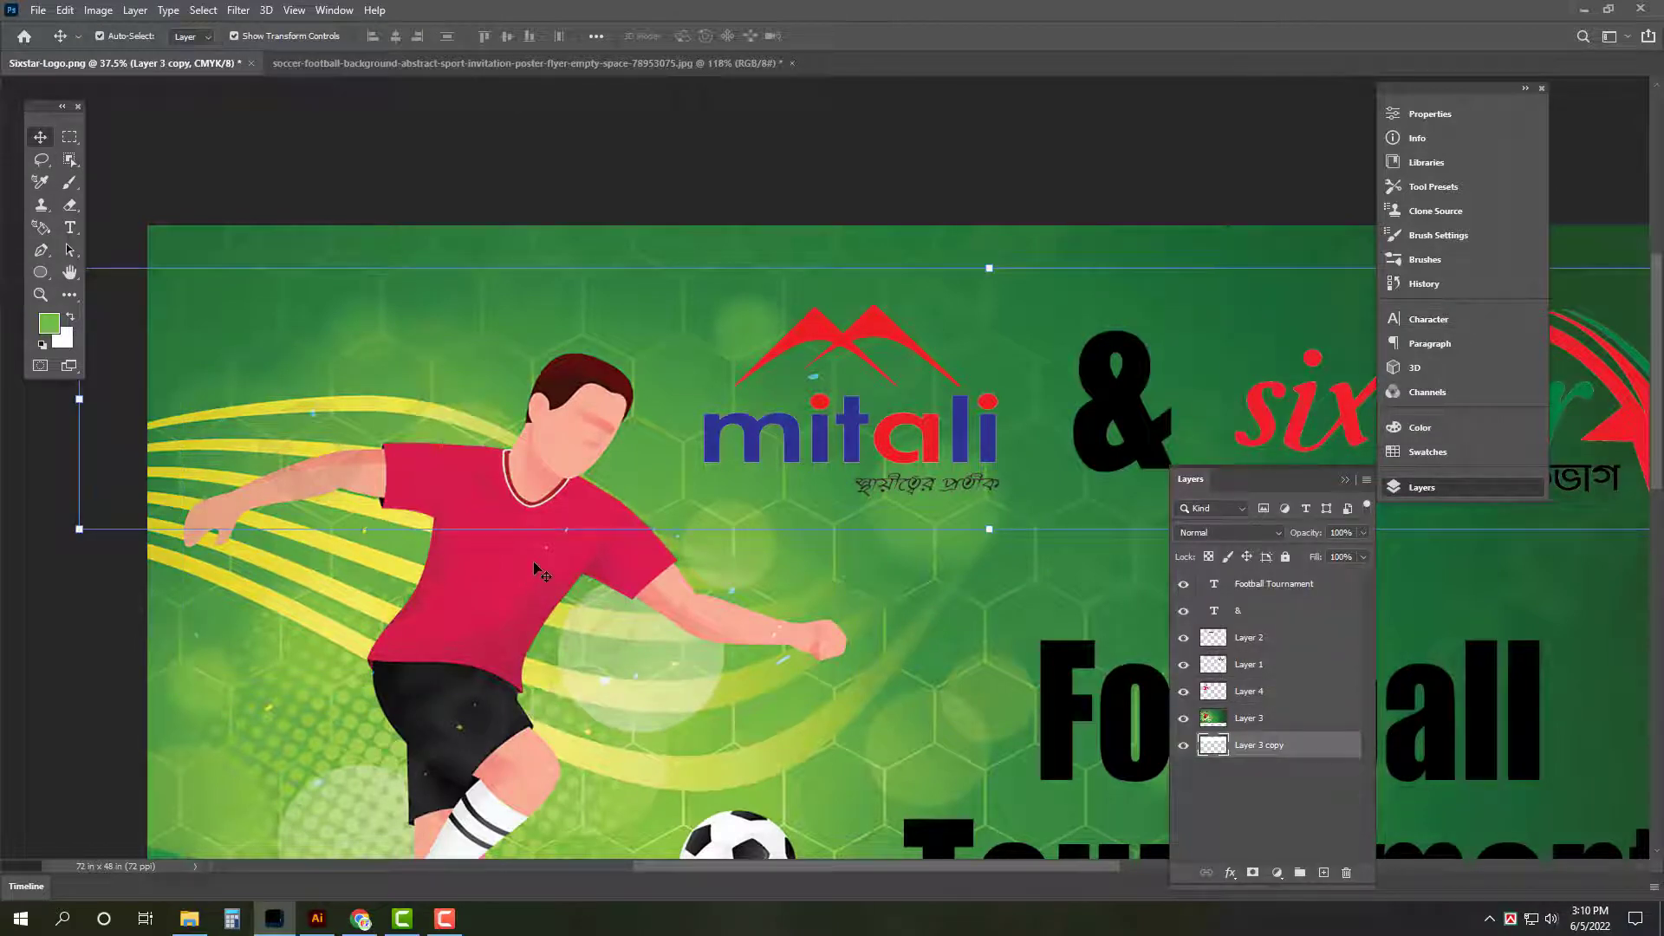
pyautogui.hotkey('ctrl', 'shift', ']')
pyautogui.press('Tab')
pyautogui.click(513, 552)
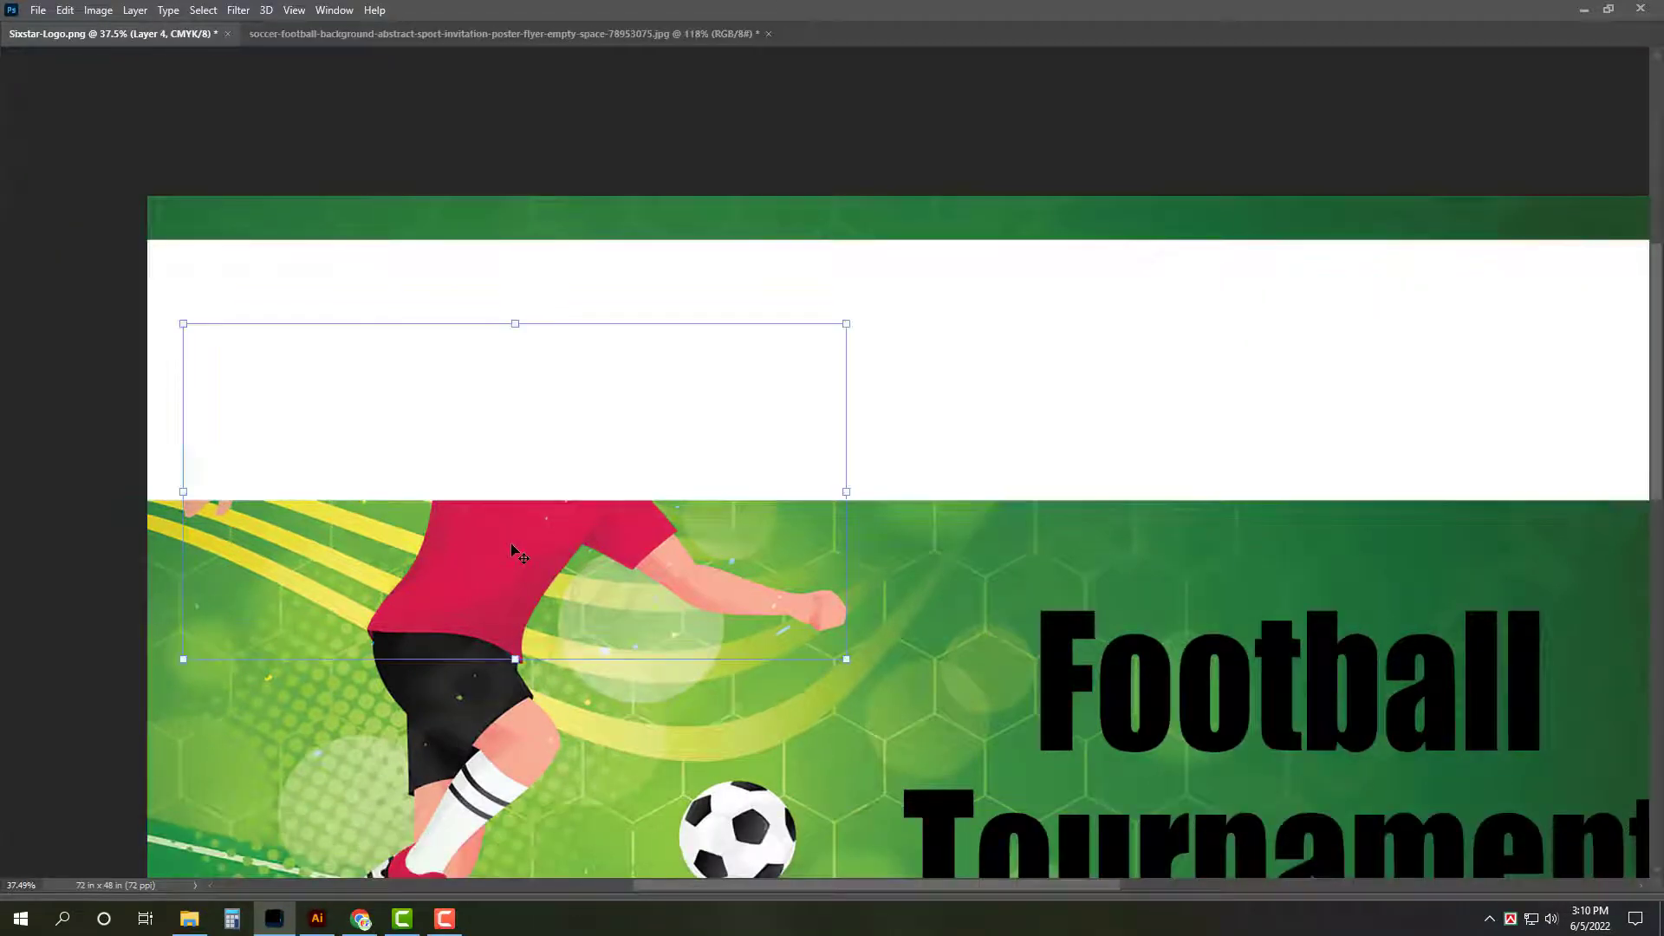
pyautogui.hotkey('ctrl', 'shift', ']')
# Step: Rearrange the layers so the white band sits behind the logos
pyautogui.click(1030, 400)
pyautogui.press('Tab')
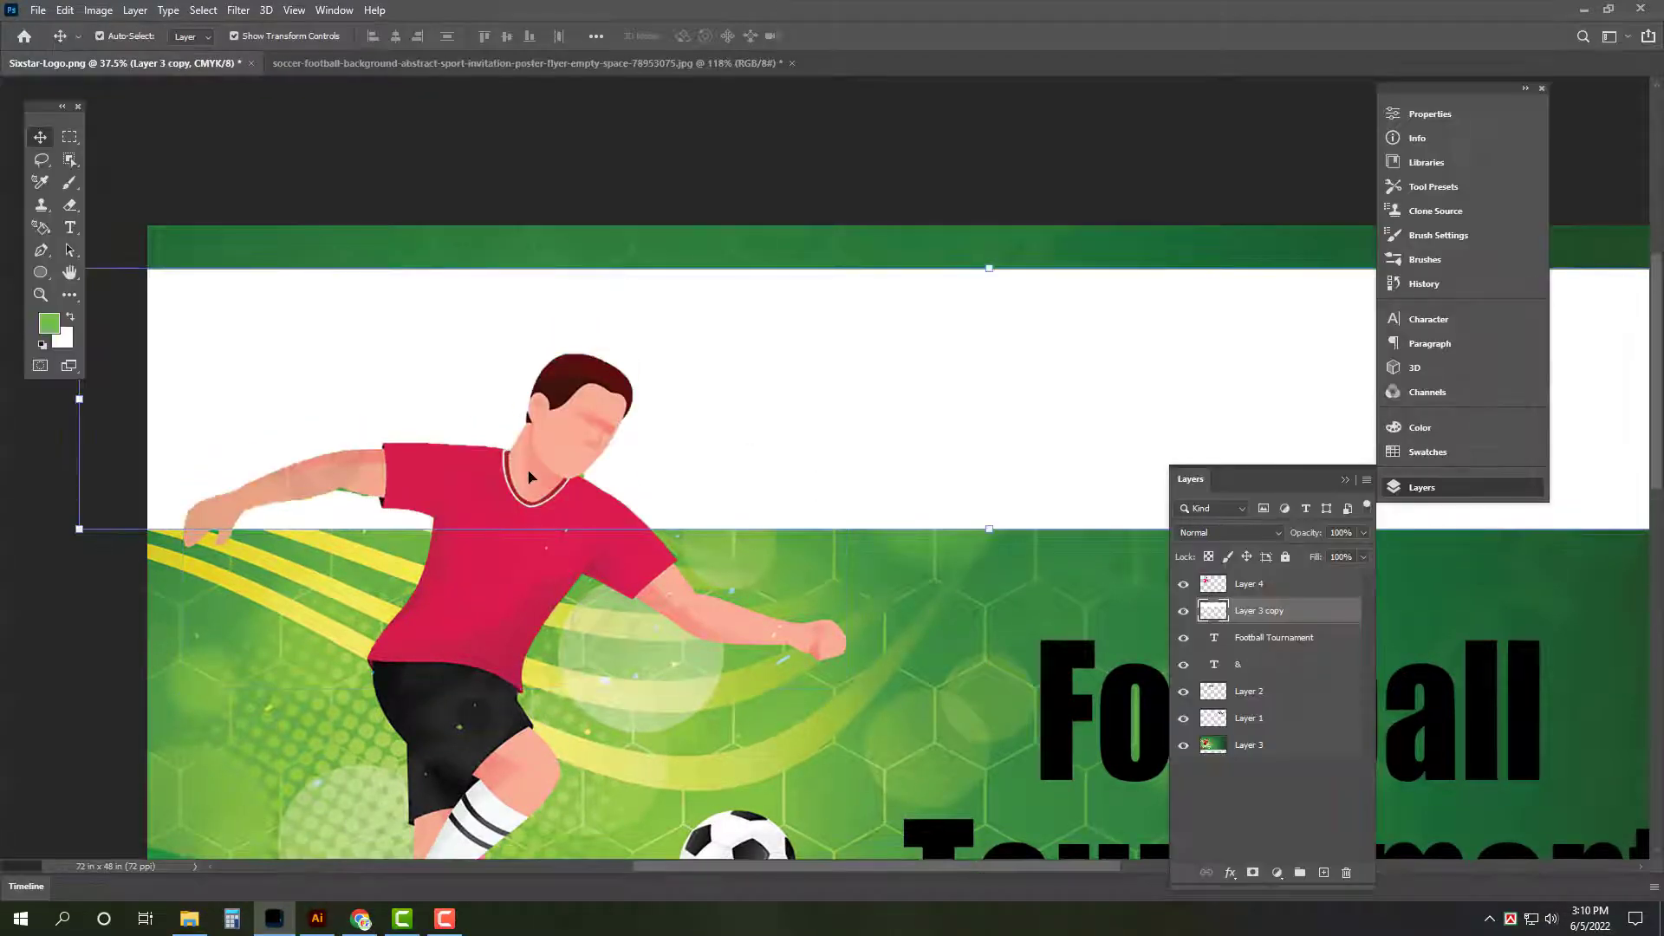
pyautogui.click(1248, 583)
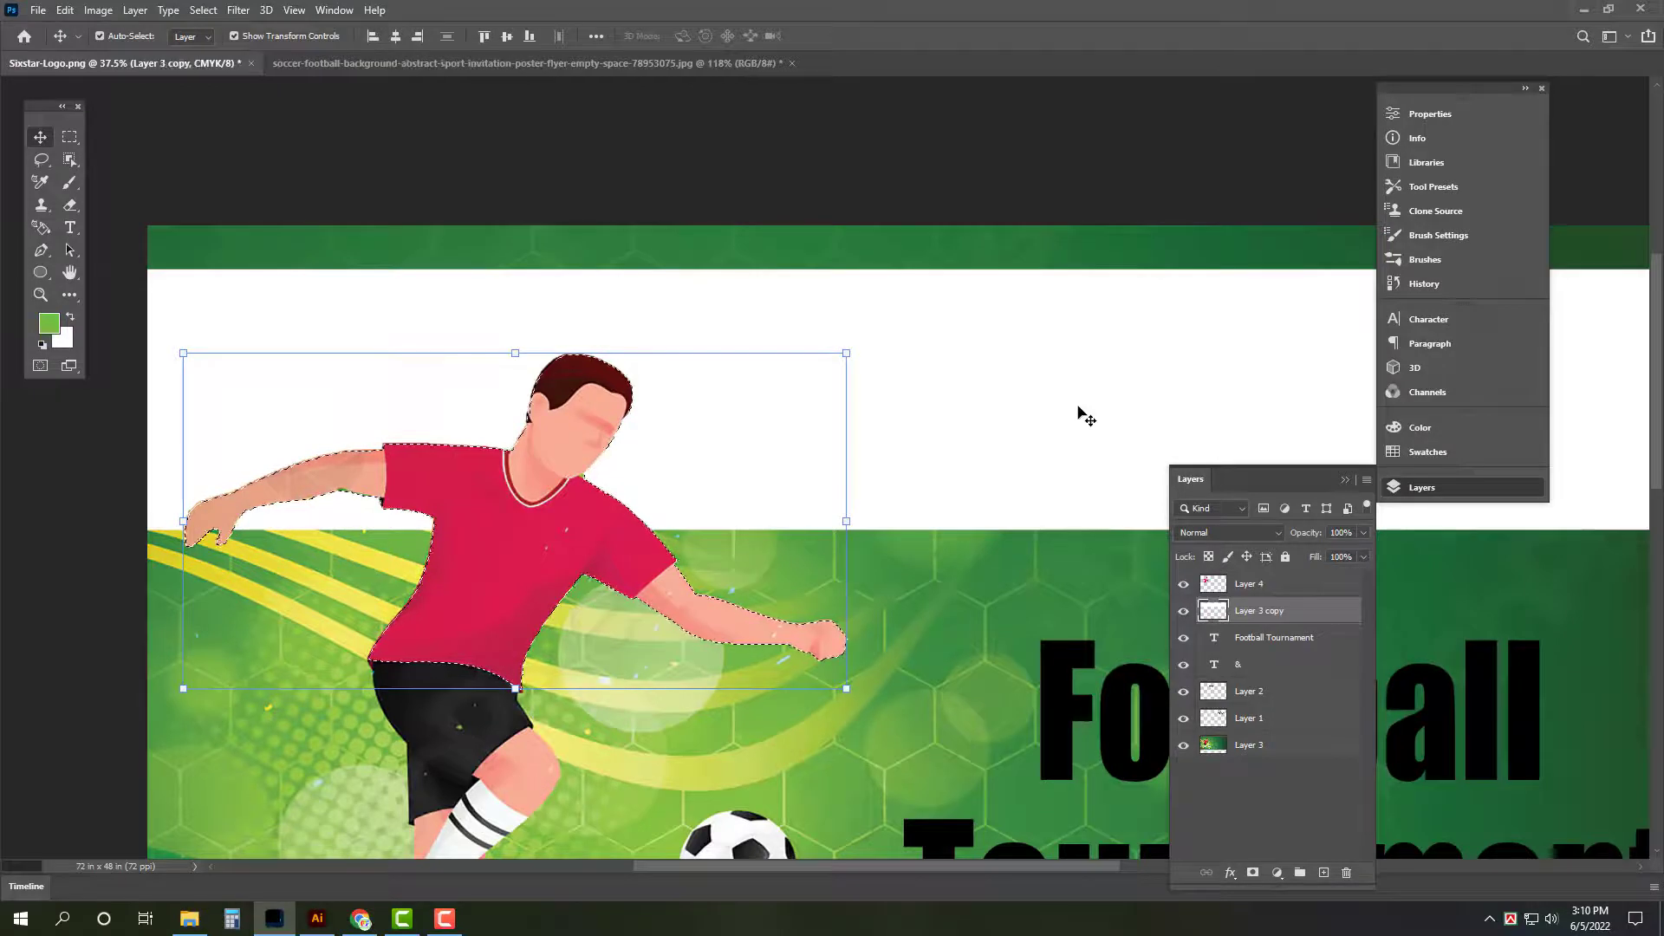
pyautogui.hotkey('ctrl', 'd')
pyautogui.click(1107, 379)
pyautogui.press('Tab')
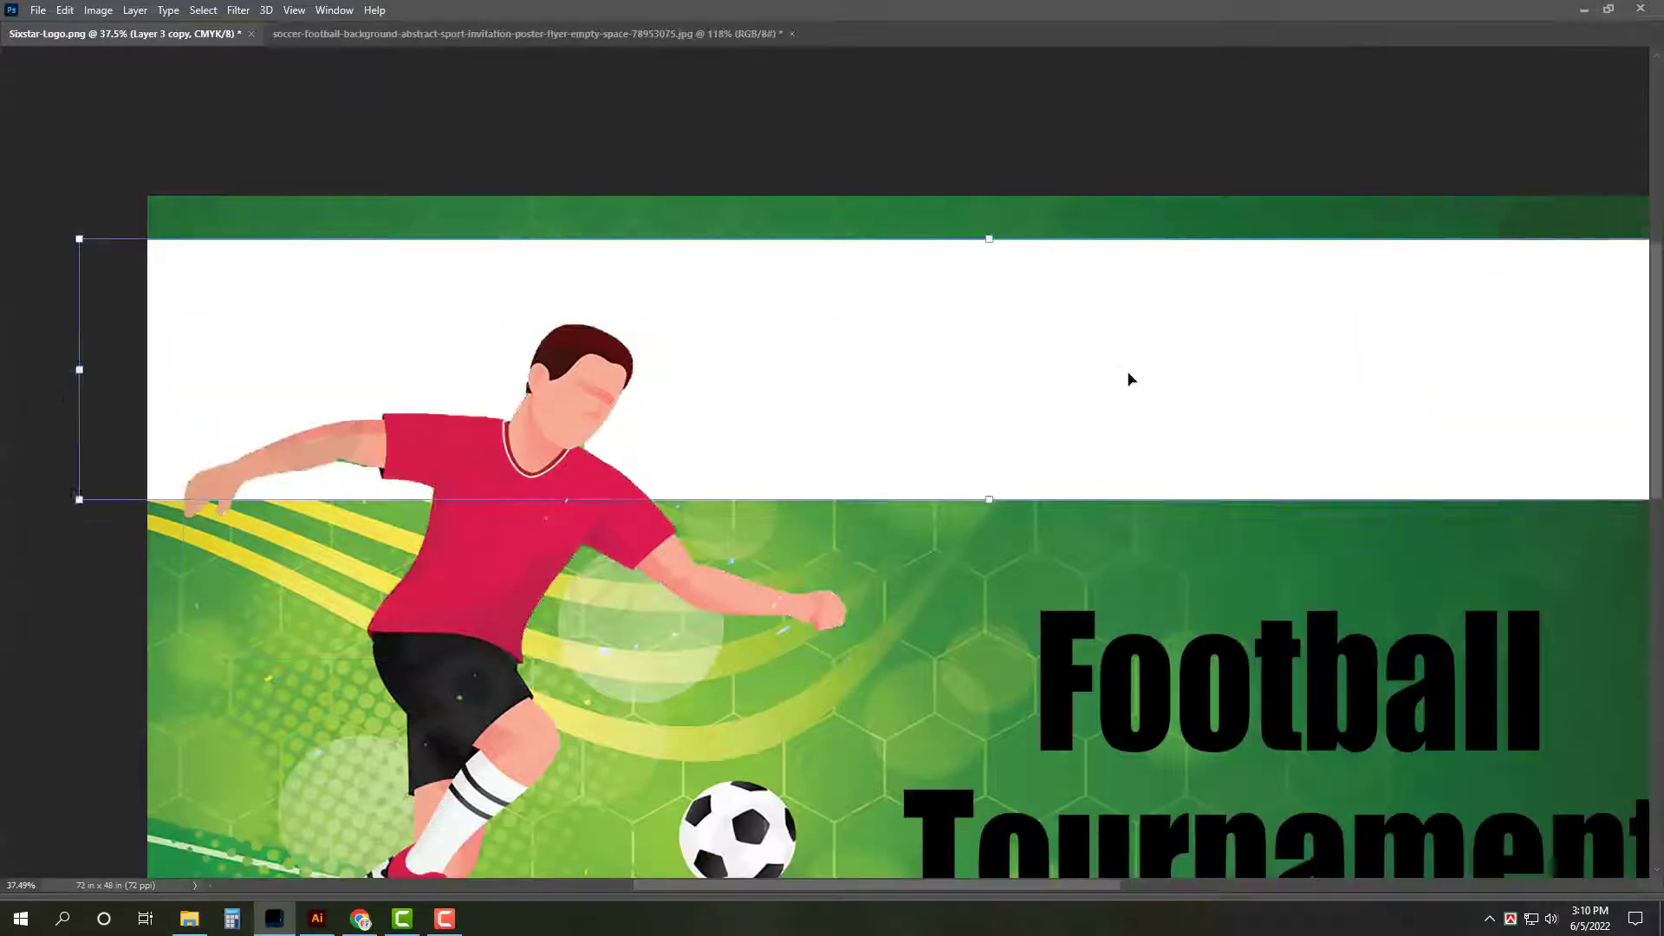
pyautogui.press('Delete')
pyautogui.click(935, 211)
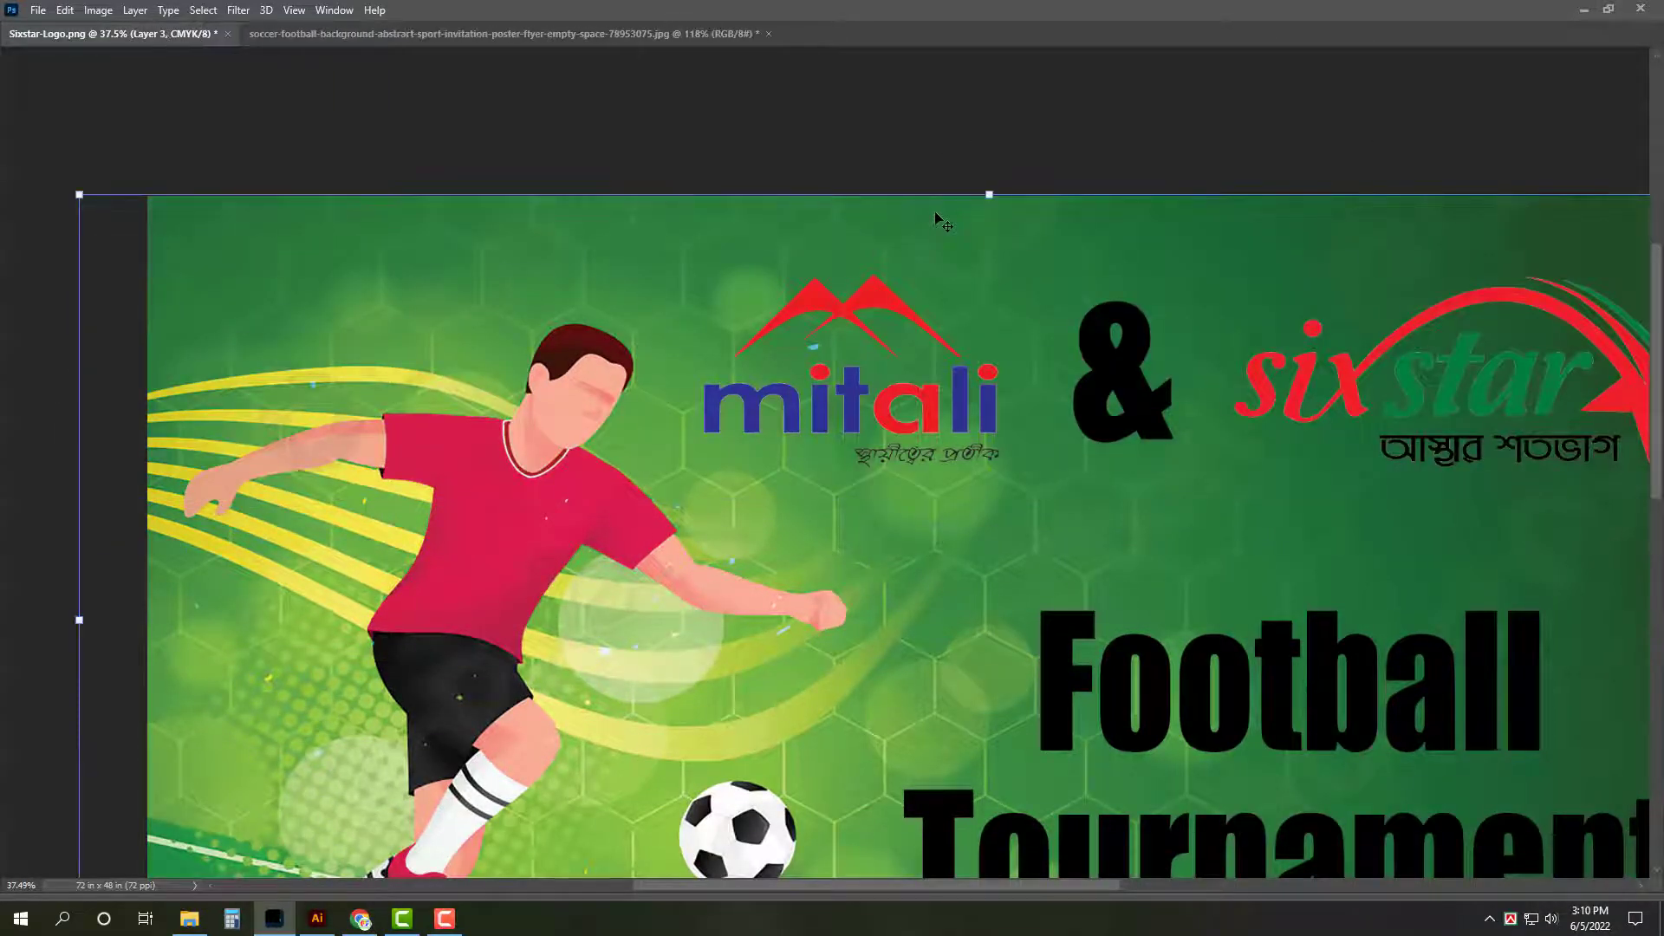
pyautogui.hotkey('ctrl', 'z')
pyautogui.hotkey('ctrl', '0')
# Step: Select the mitali, & and sixstar logos and nudge them right and slightly up
pyautogui.click(1431, 338)
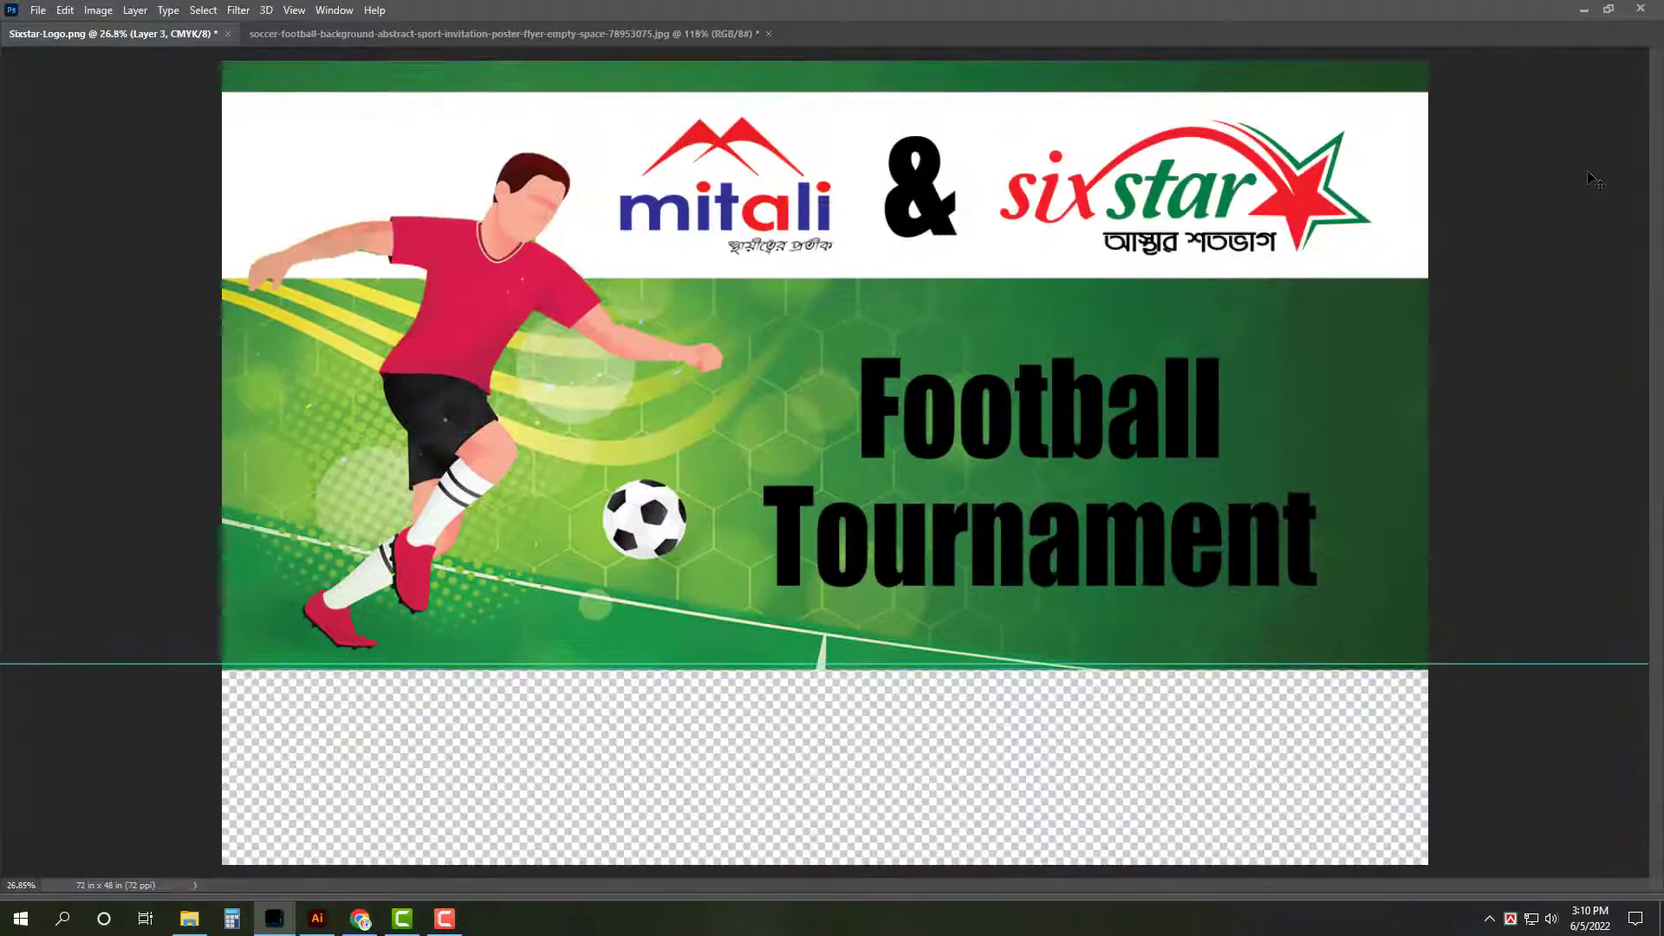
pyautogui.click(1315, 208)
pyautogui.keyDown('shift'); pyautogui.click(941, 212); pyautogui.keyUp('shift')
pyautogui.keyDown('shift'); pyautogui.click(751, 139); pyautogui.keyUp('shift')
pyautogui.hotkey('shift', 'Right')
pyautogui.hotkey('shift', 'Right')
pyautogui.hotkey('shift', 'Right')
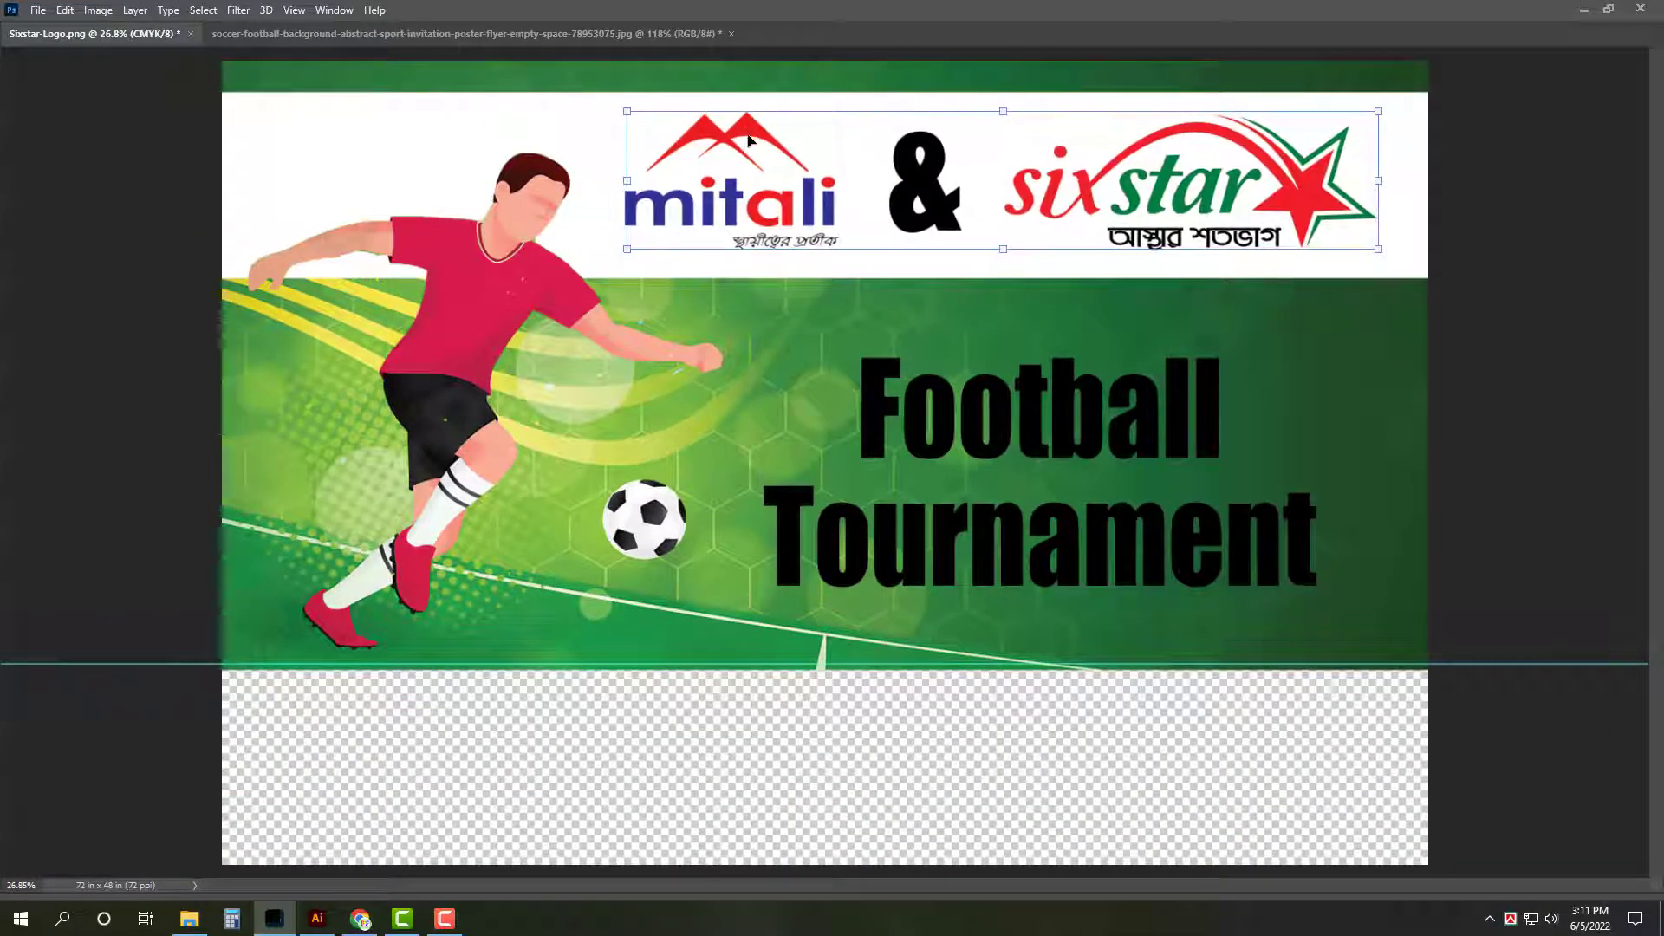
pyautogui.hotkey('shift', 'Right')
pyautogui.hotkey('shift', 'Right')
pyautogui.hotkey('shift', 'Right')
pyautogui.hotkey('shift', 'Up')
pyautogui.click(1530, 239)
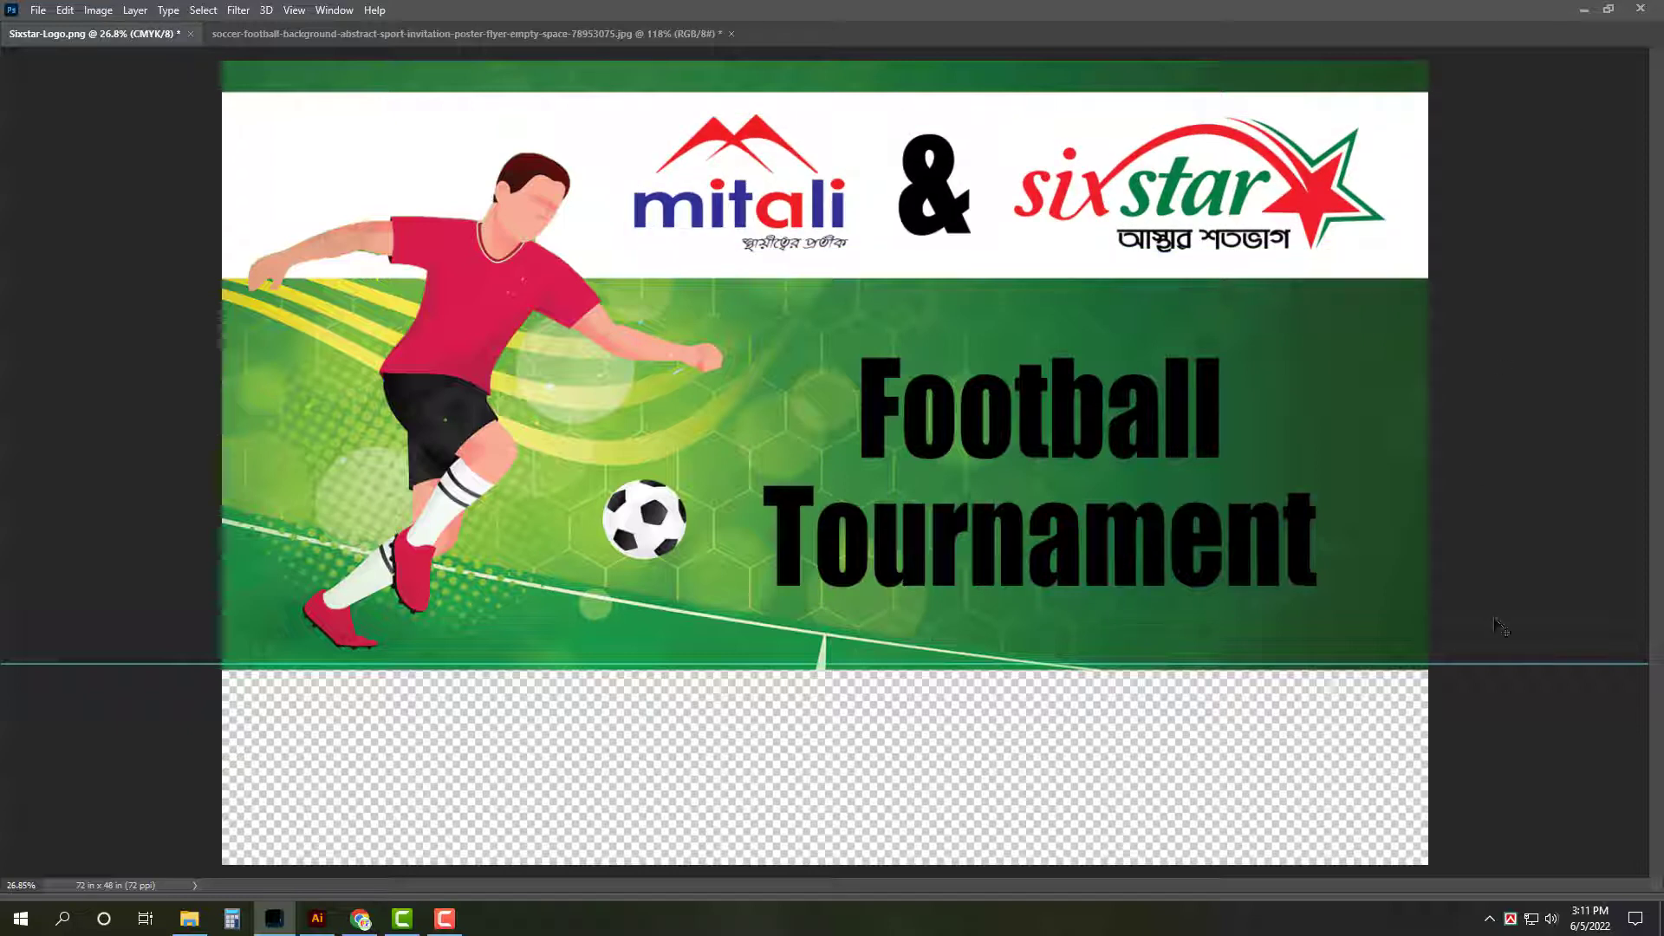
# Step: Set the canvas height to 36 inches, removing the empty bottom strip, and fit on screen
pyautogui.press('c')
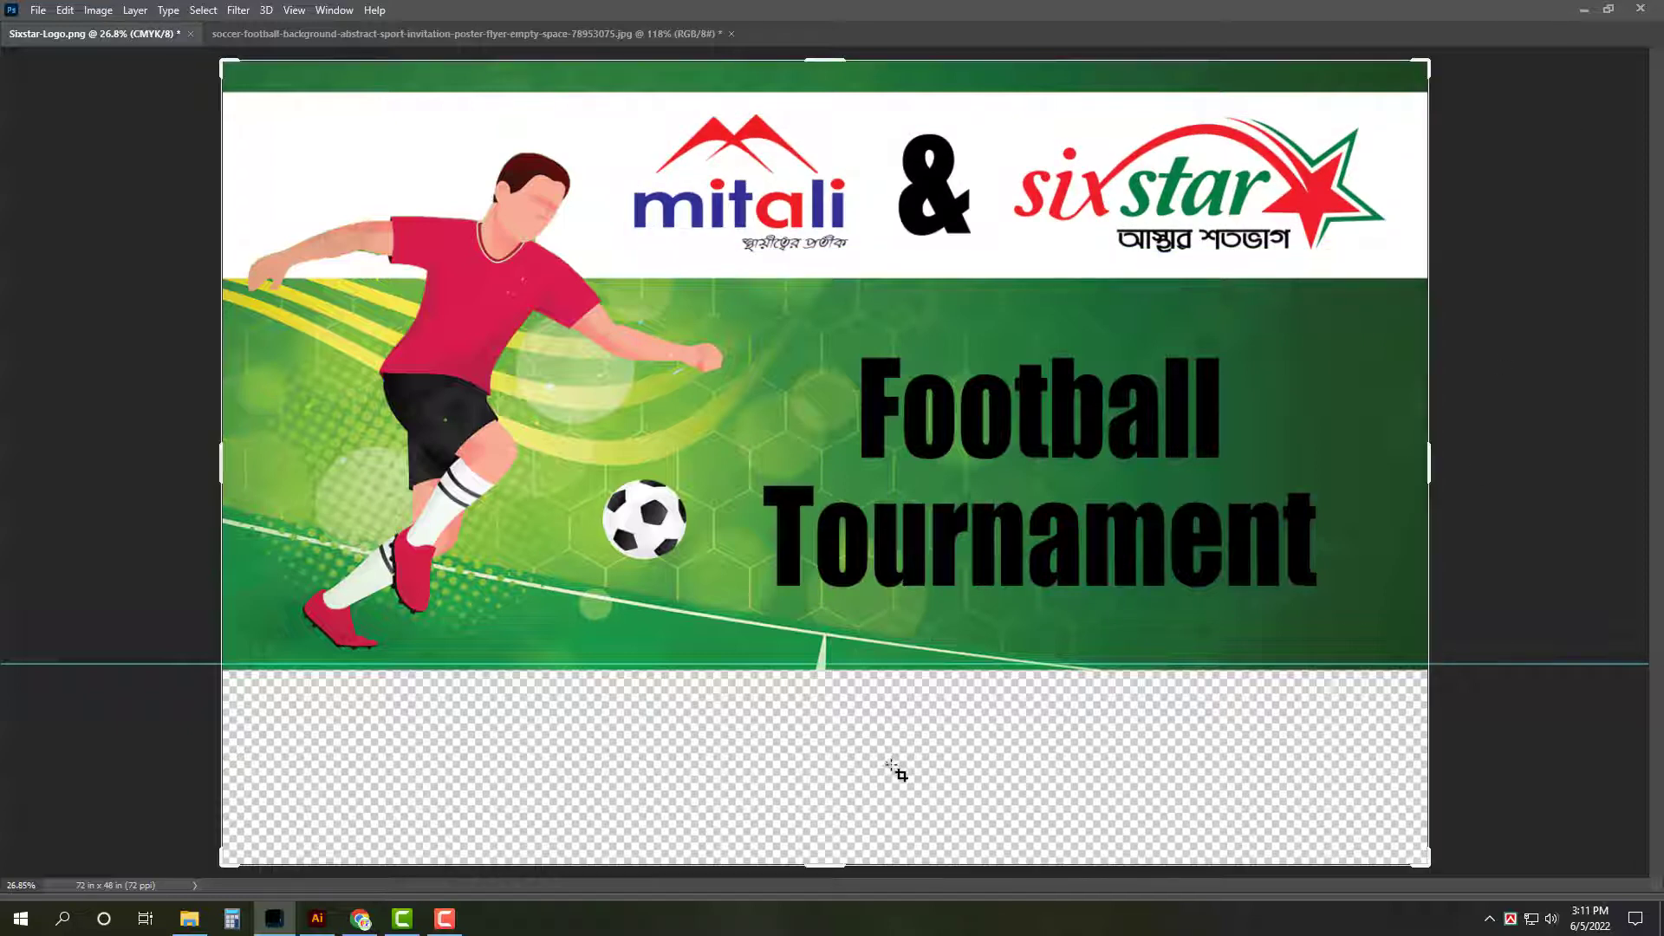
pyautogui.press('v')
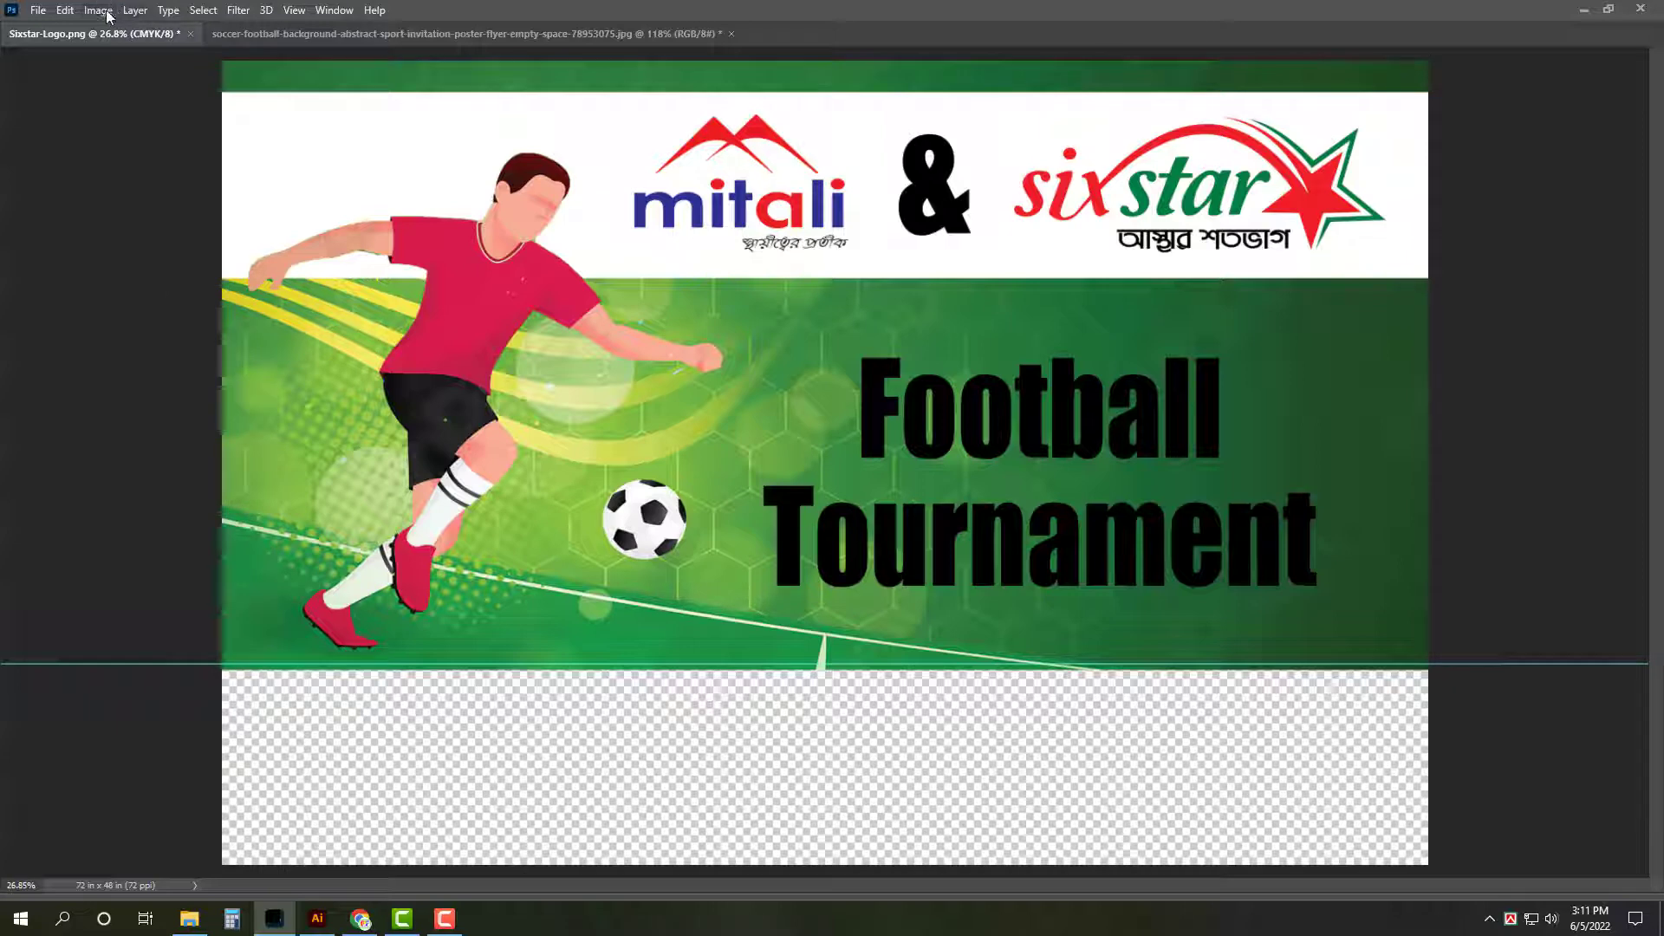
pyautogui.click(98, 9)
pyautogui.click(130, 154)
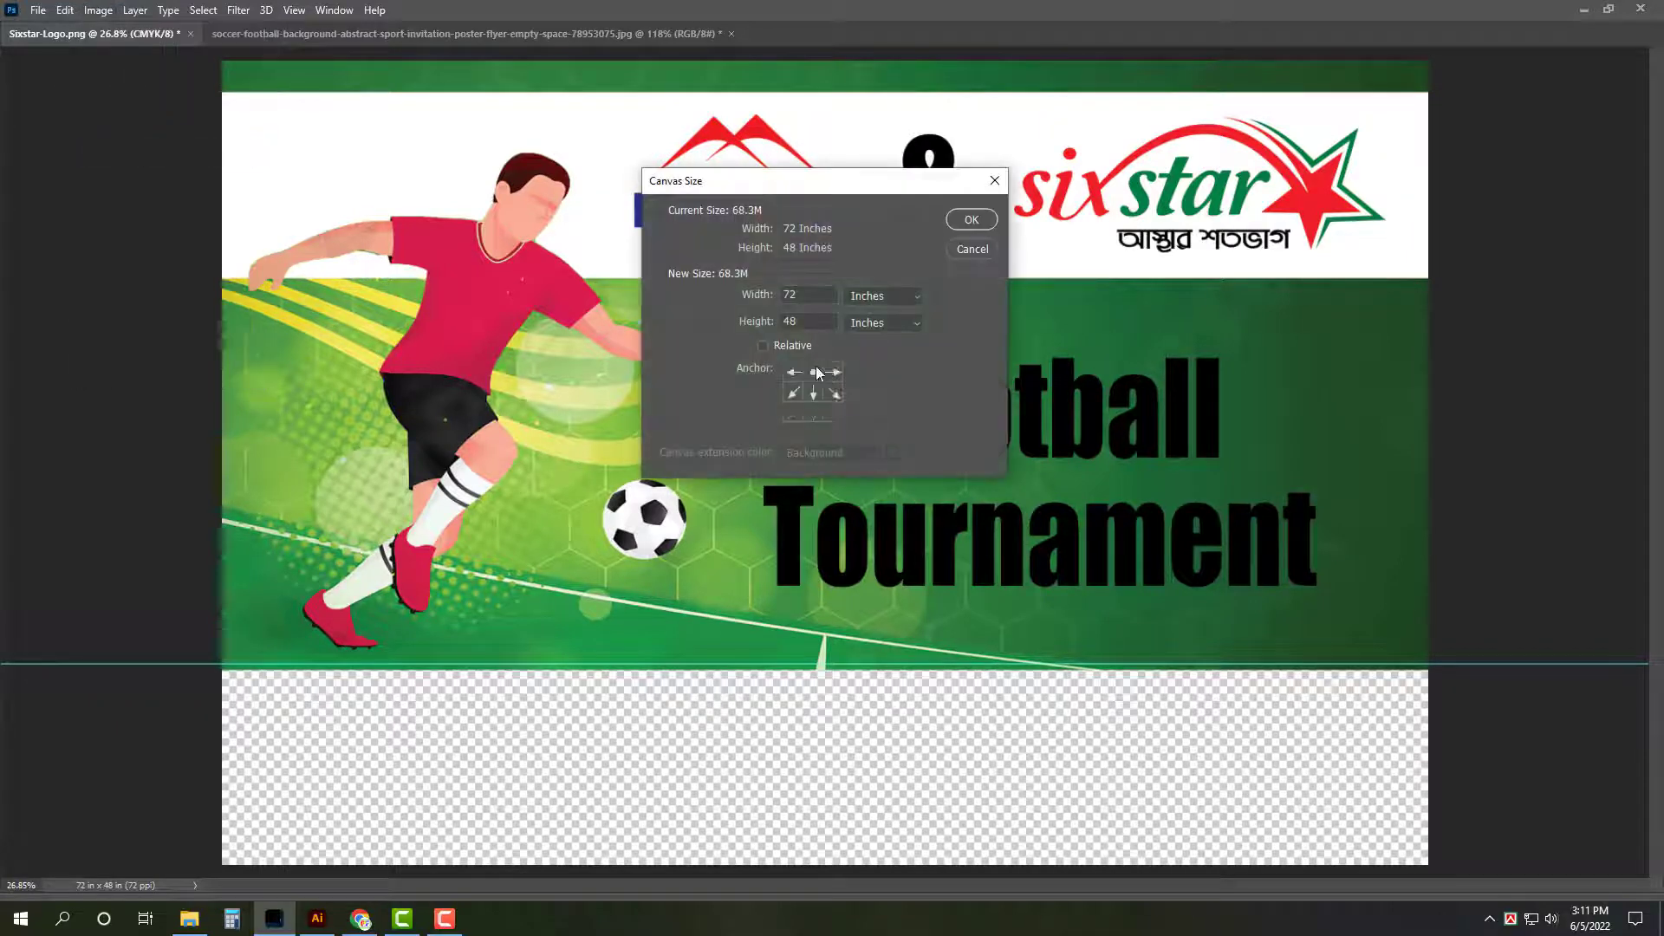
pyautogui.press('Return')
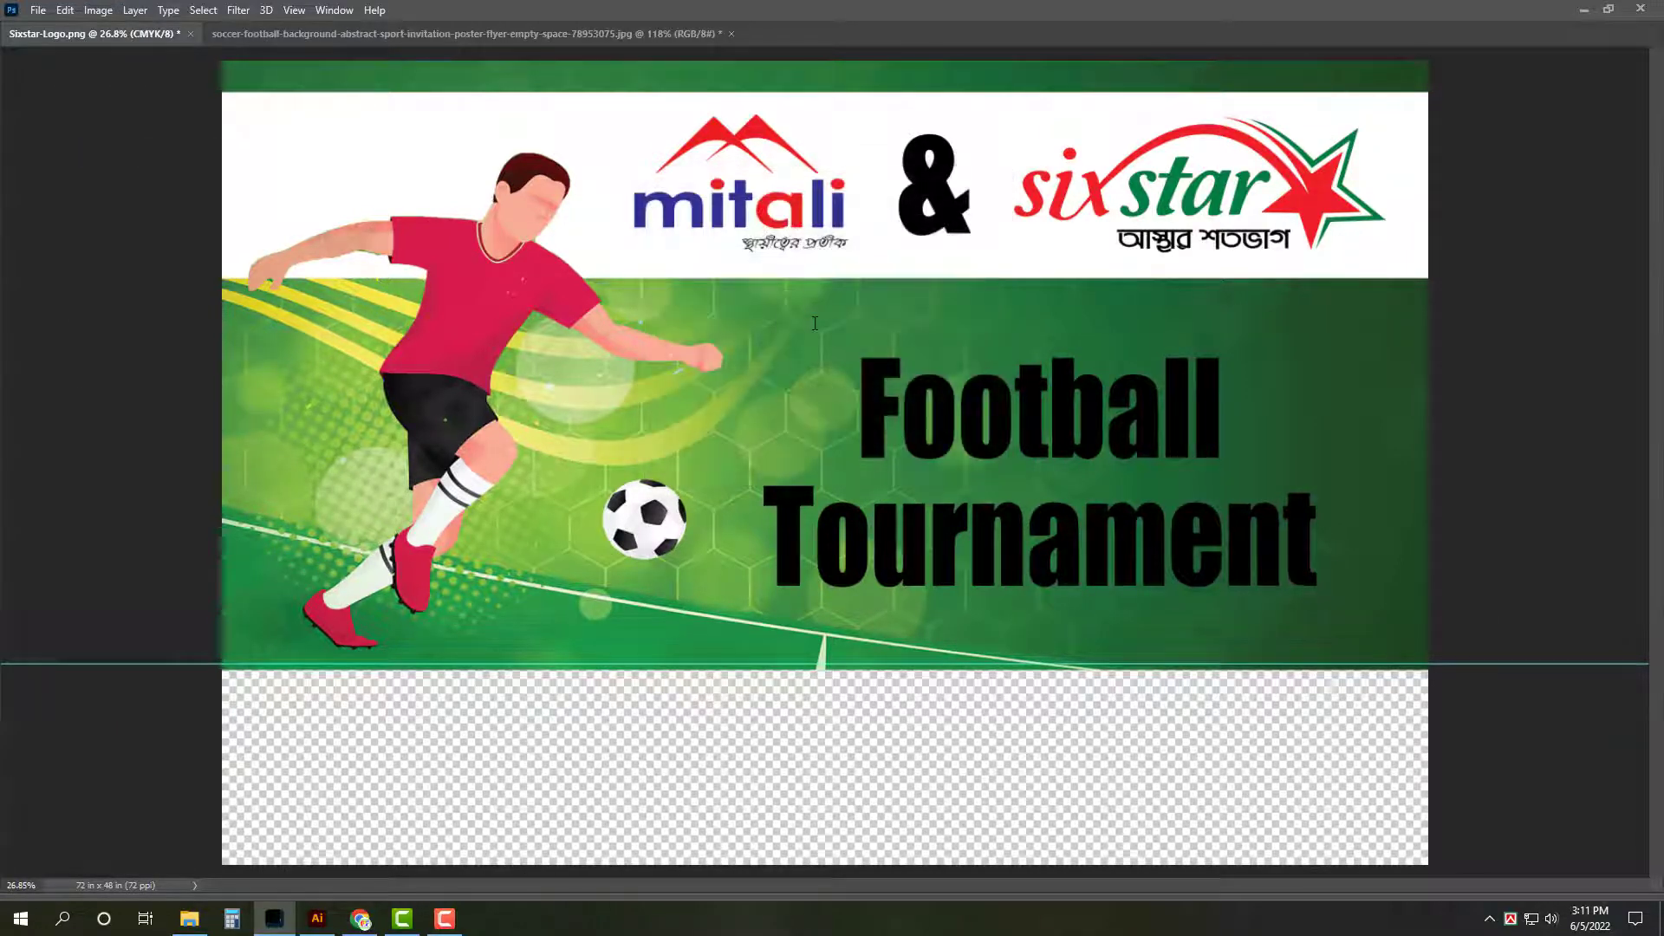
pyautogui.hotkey('ctrl', '0')
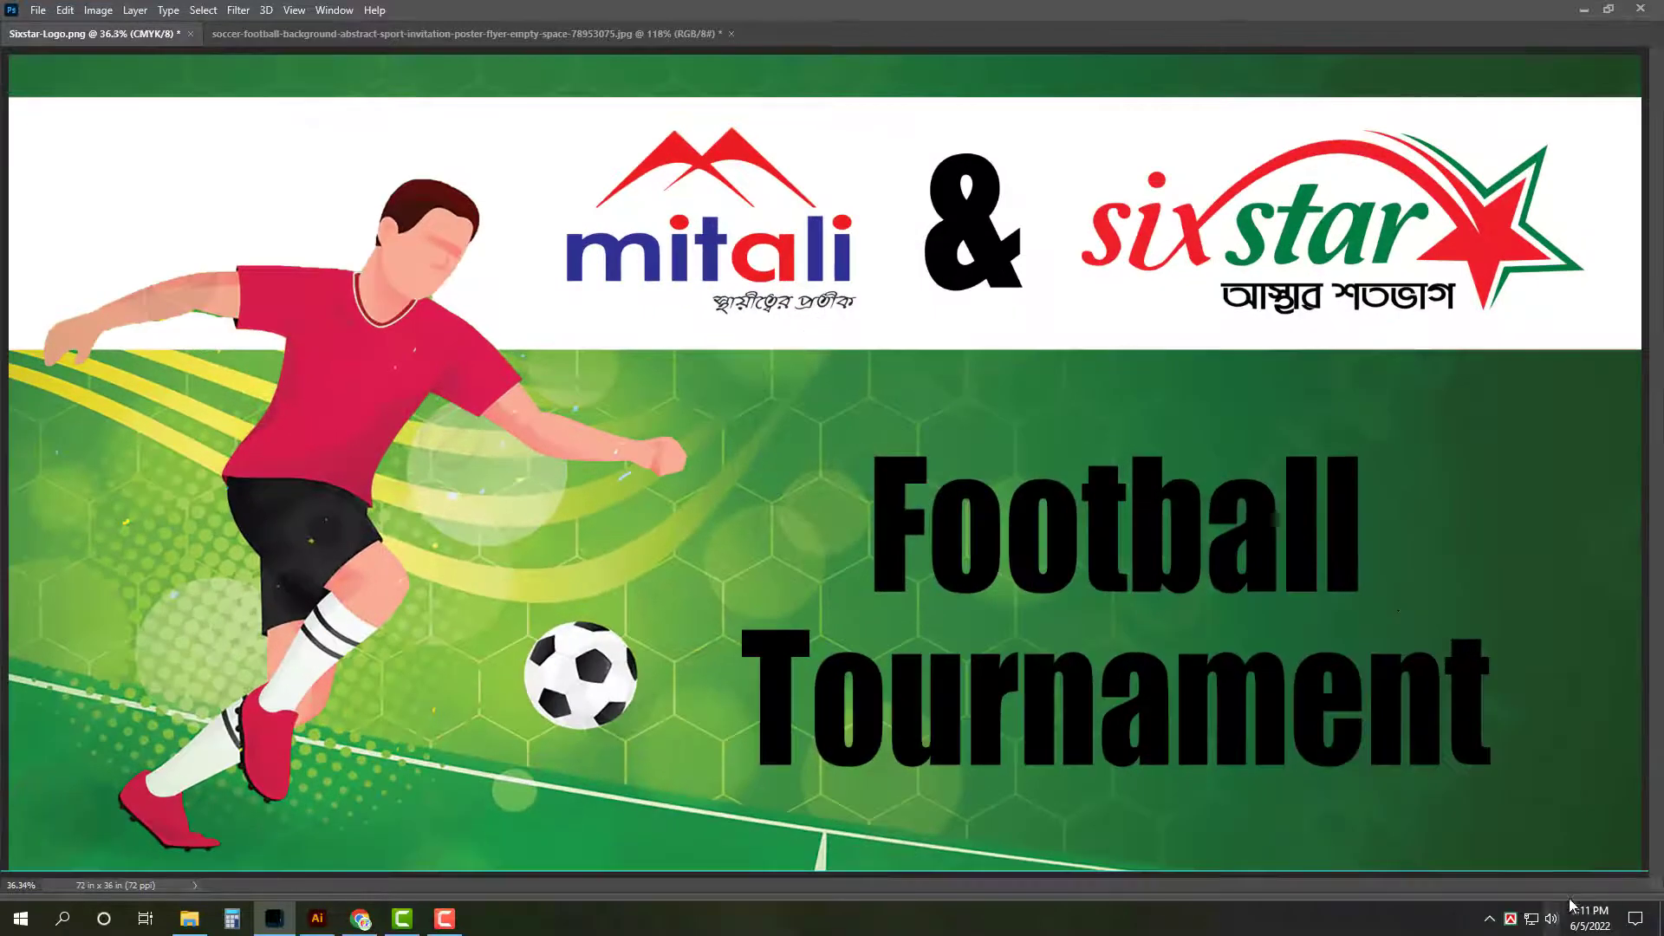
# Step: Turn the Football Tournament title text white
pyautogui.click(1230, 541)
pyautogui.press('Tab')
pyautogui.hotkey('ctrl', 'BackSpace')
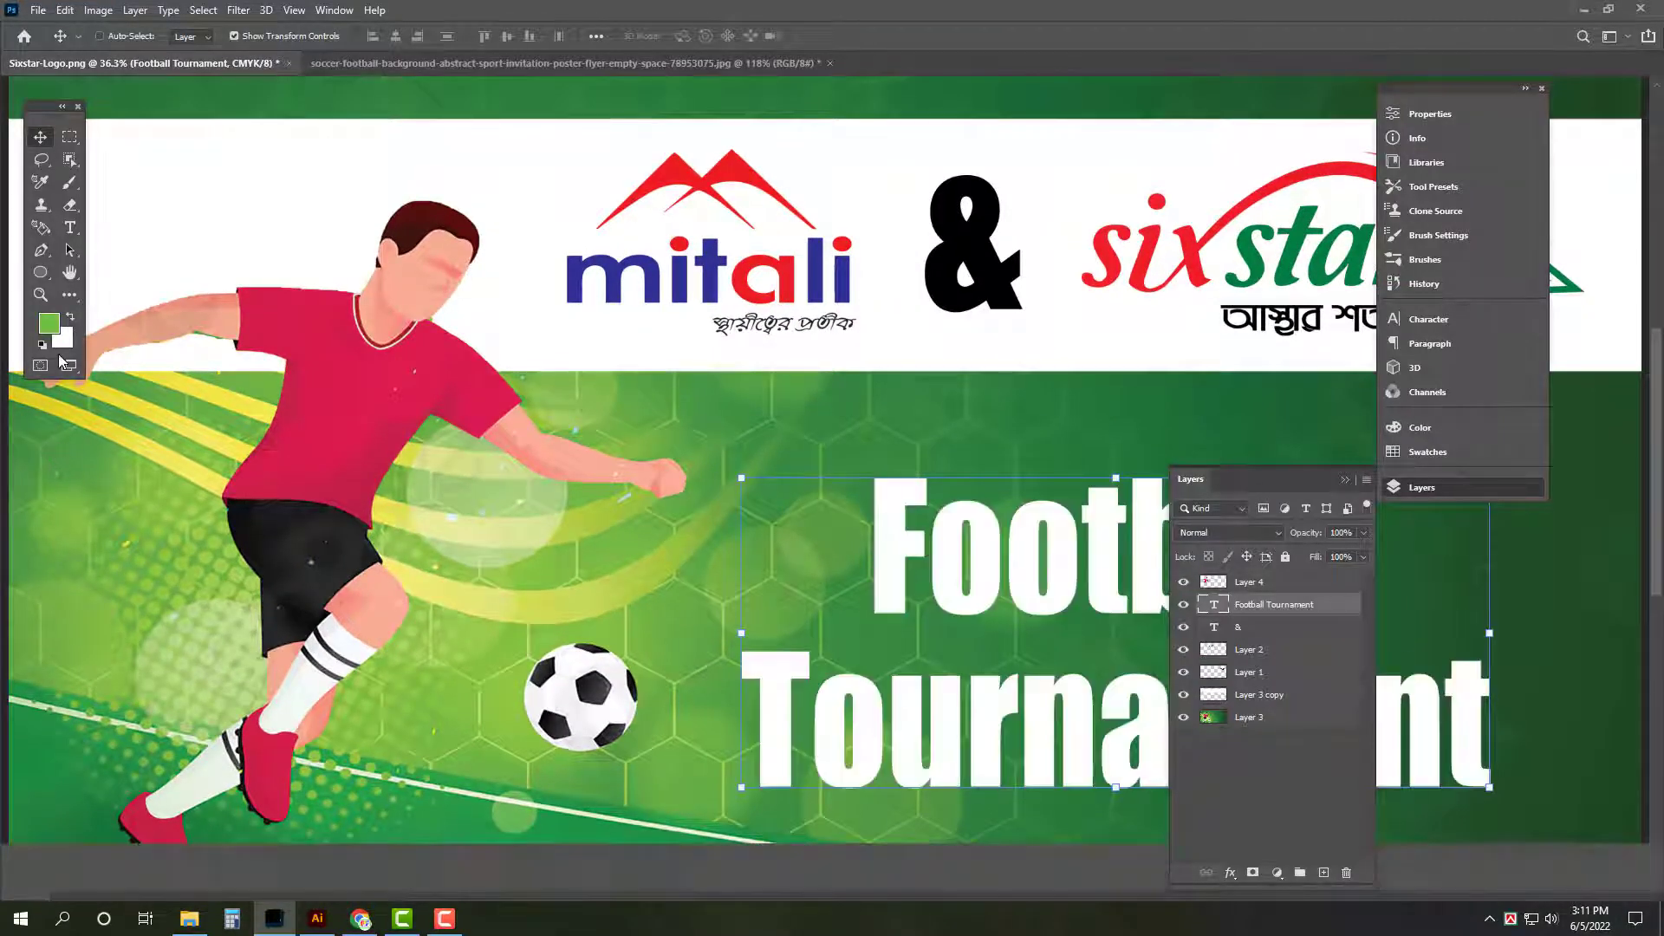
pyautogui.press('Tab')
pyautogui.scroll(2, 760, 602)
pyautogui.scroll(2, 633, 564)
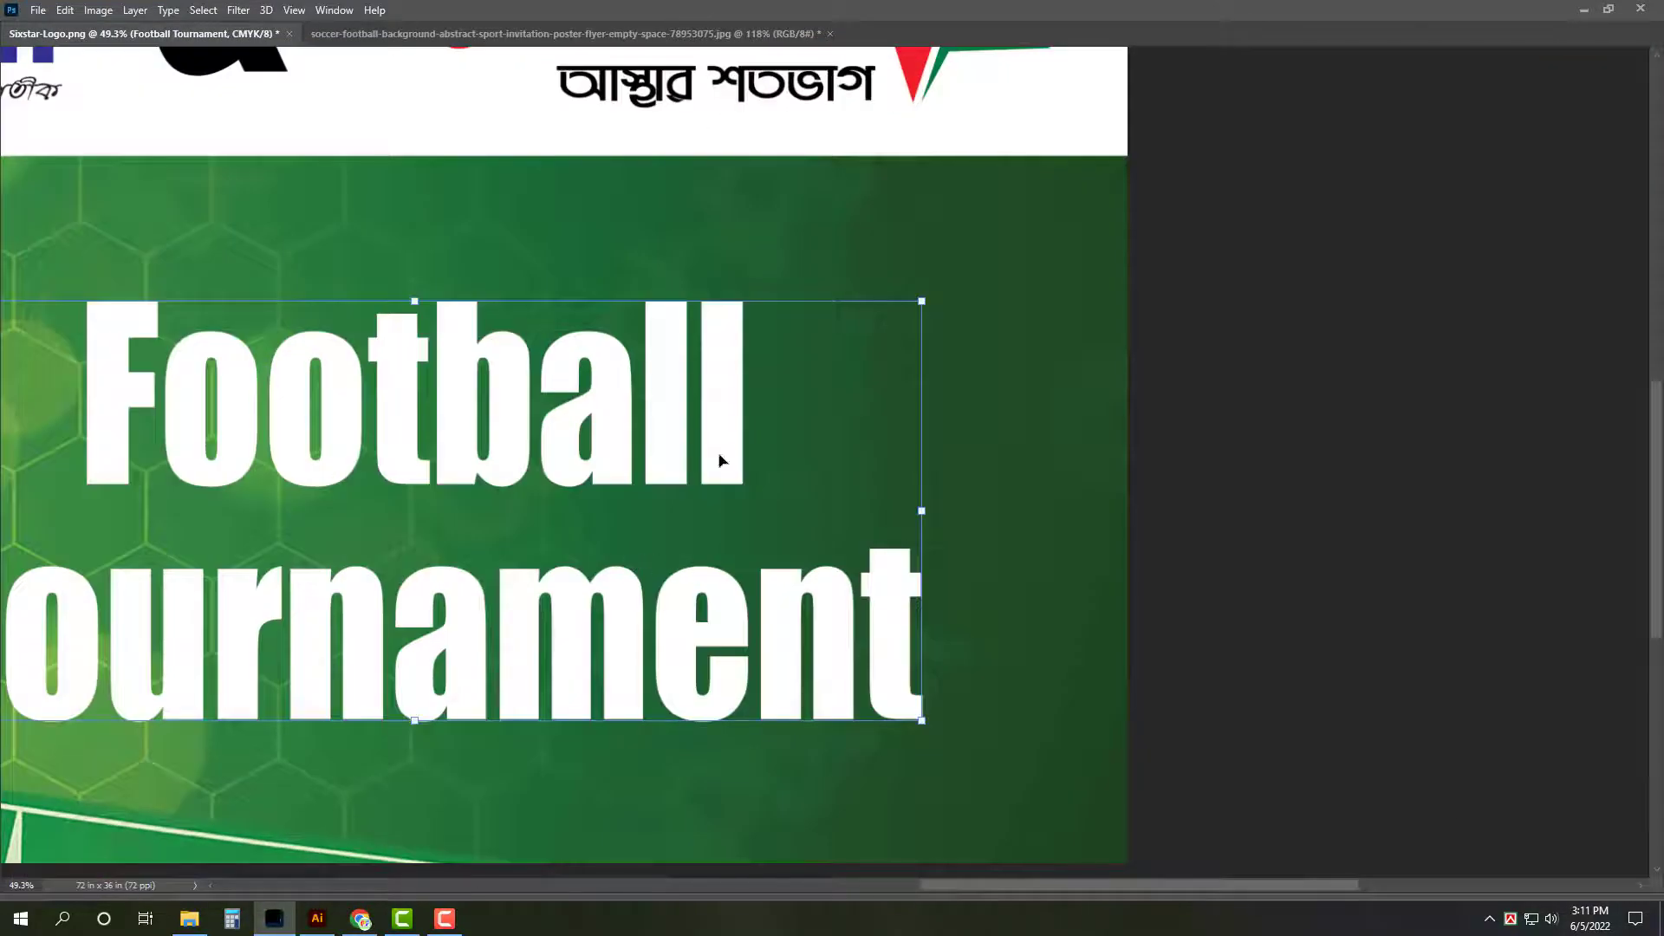
pyautogui.scroll(-2, 775, 472)
pyautogui.scroll(-1, 953, 521)
pyautogui.scroll(2, 1221, 565)
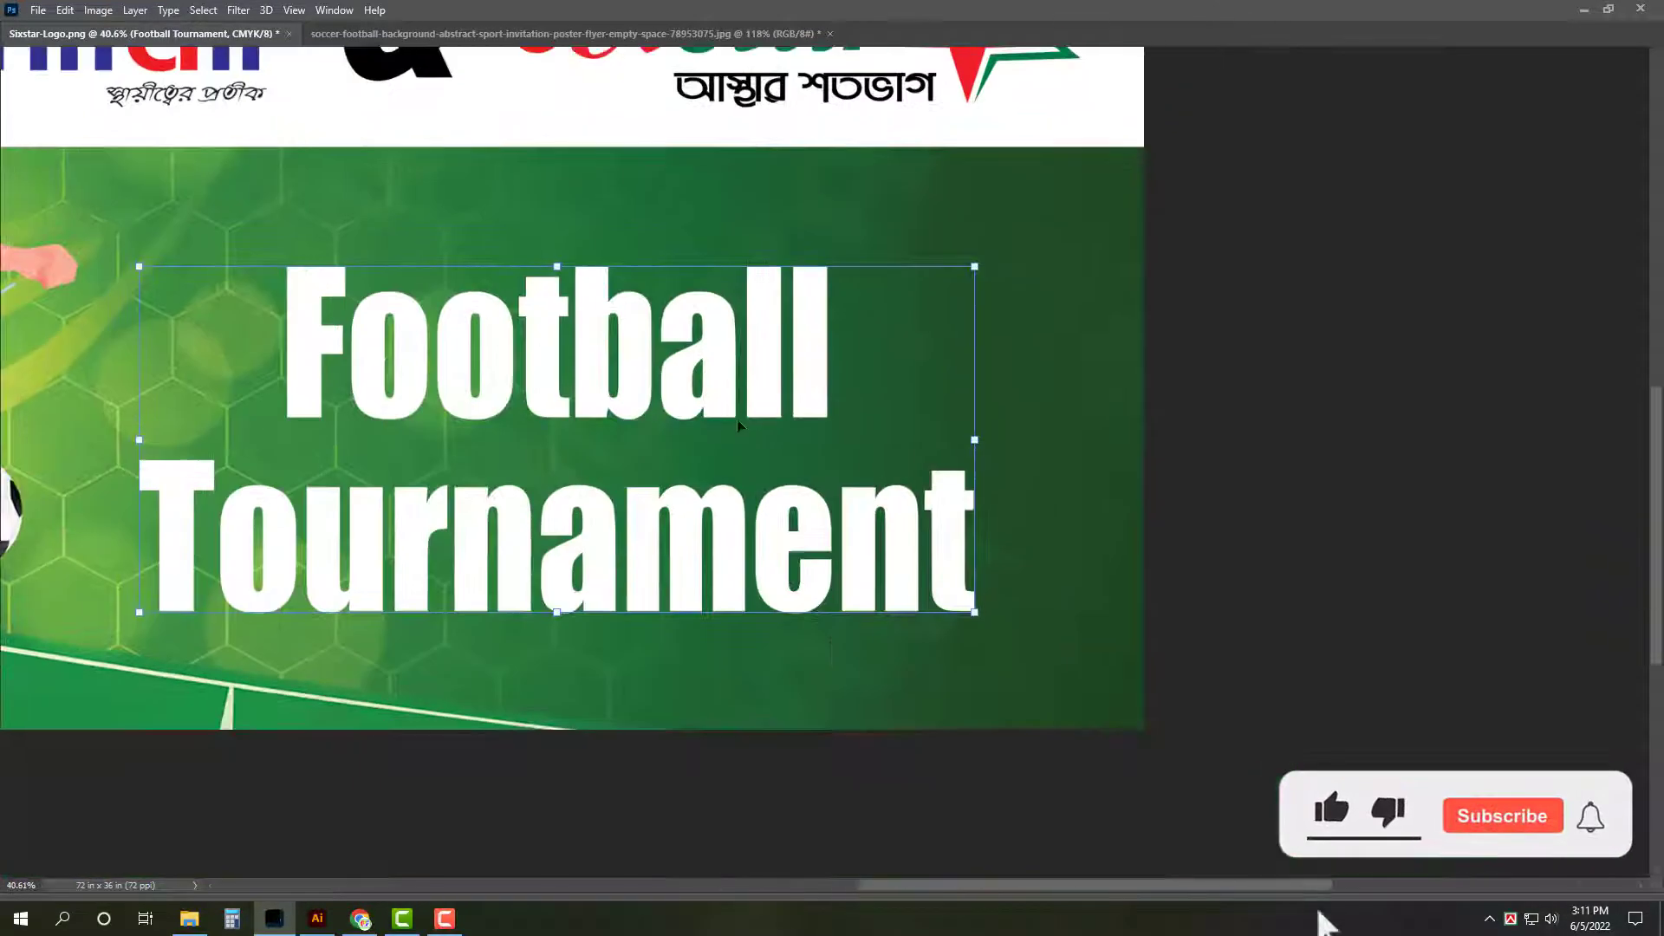
# Step: Preview several fonts and set the title in Aardvark Bold, then fit the banner in view
pyautogui.press('Tab')
pyautogui.click(1415, 323)
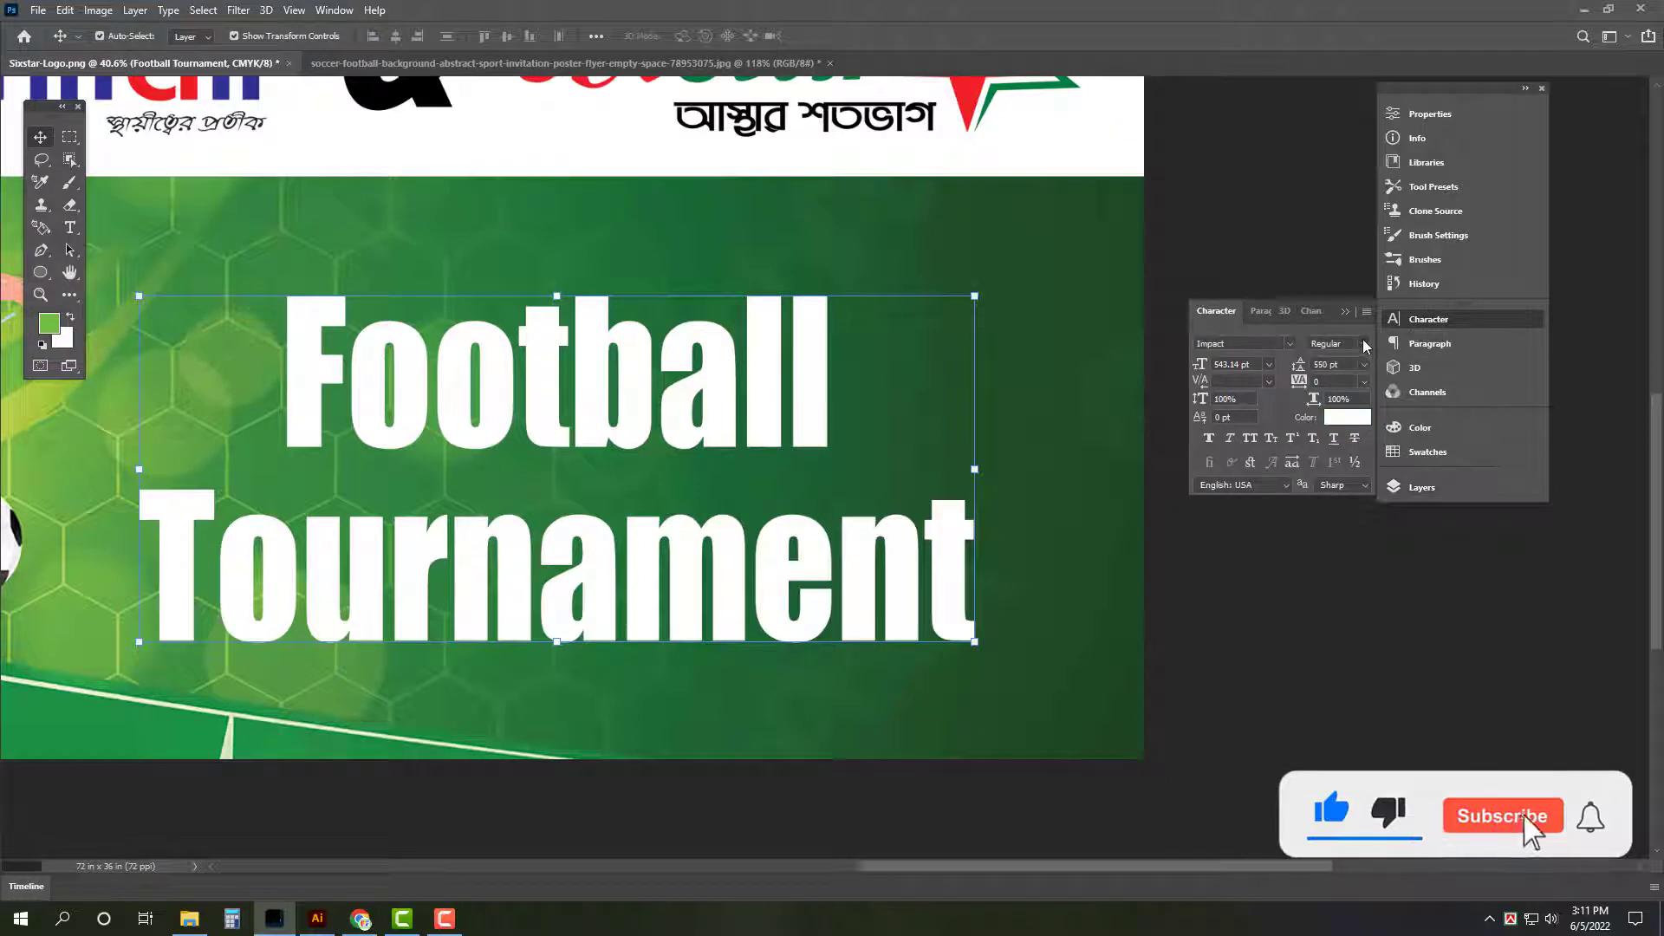
pyautogui.click(1292, 343)
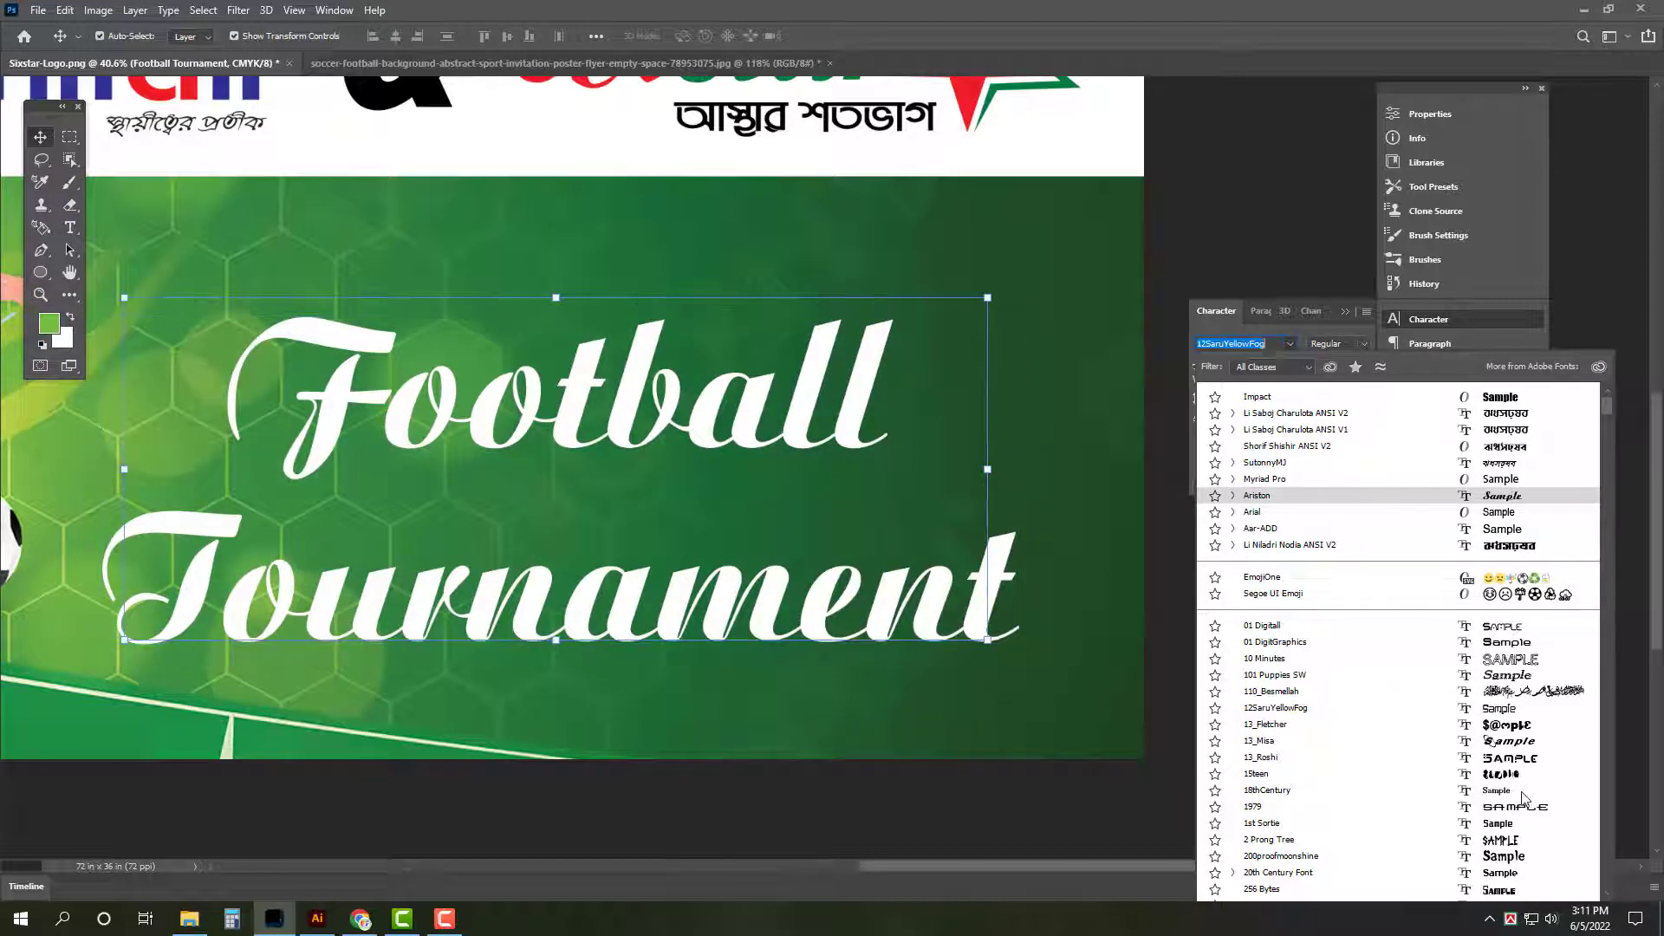
pyautogui.scroll(-5, 1525, 780)
pyautogui.scroll(-1, 1532, 806)
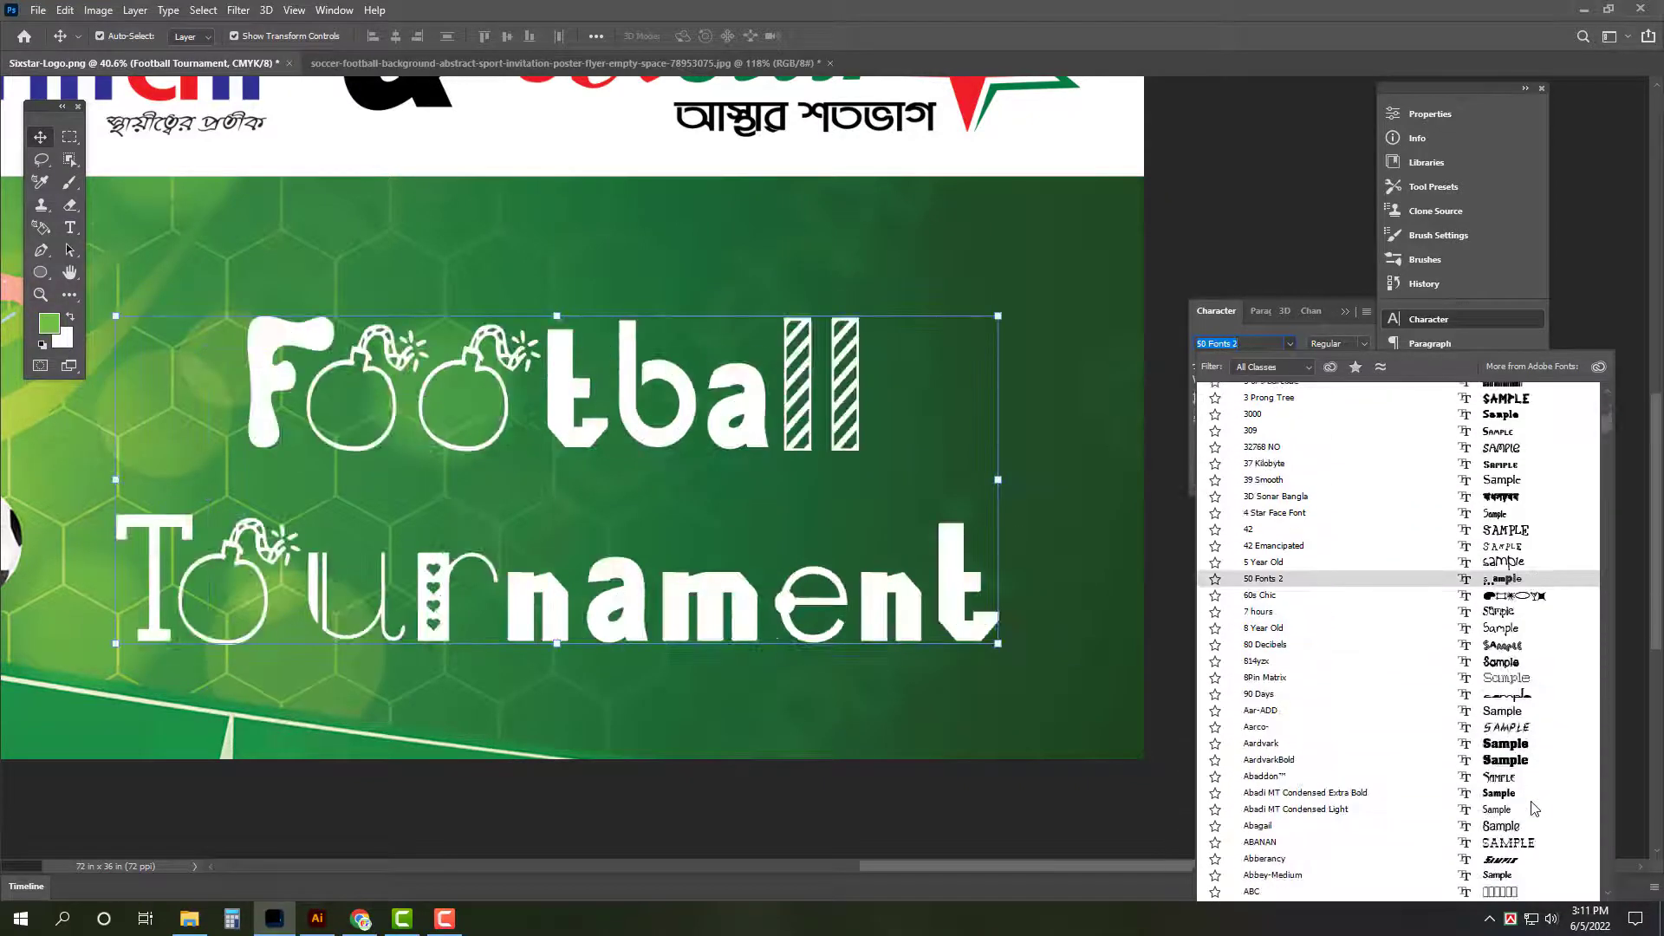
pyautogui.scroll(-1, 1533, 806)
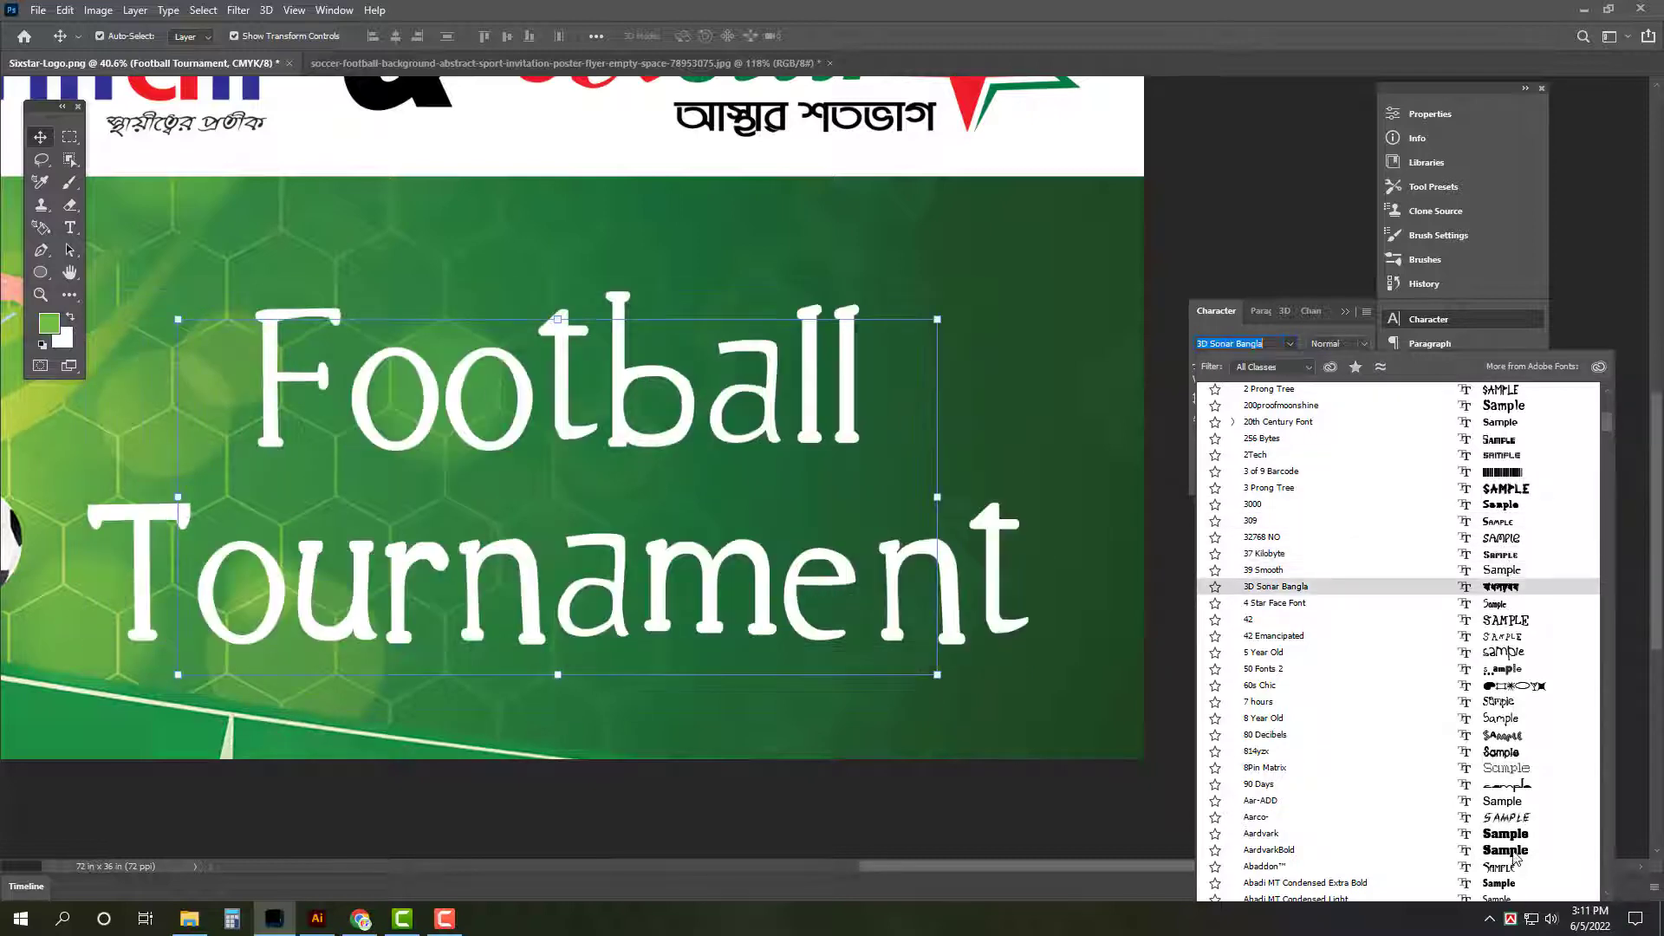
pyautogui.press('Up')
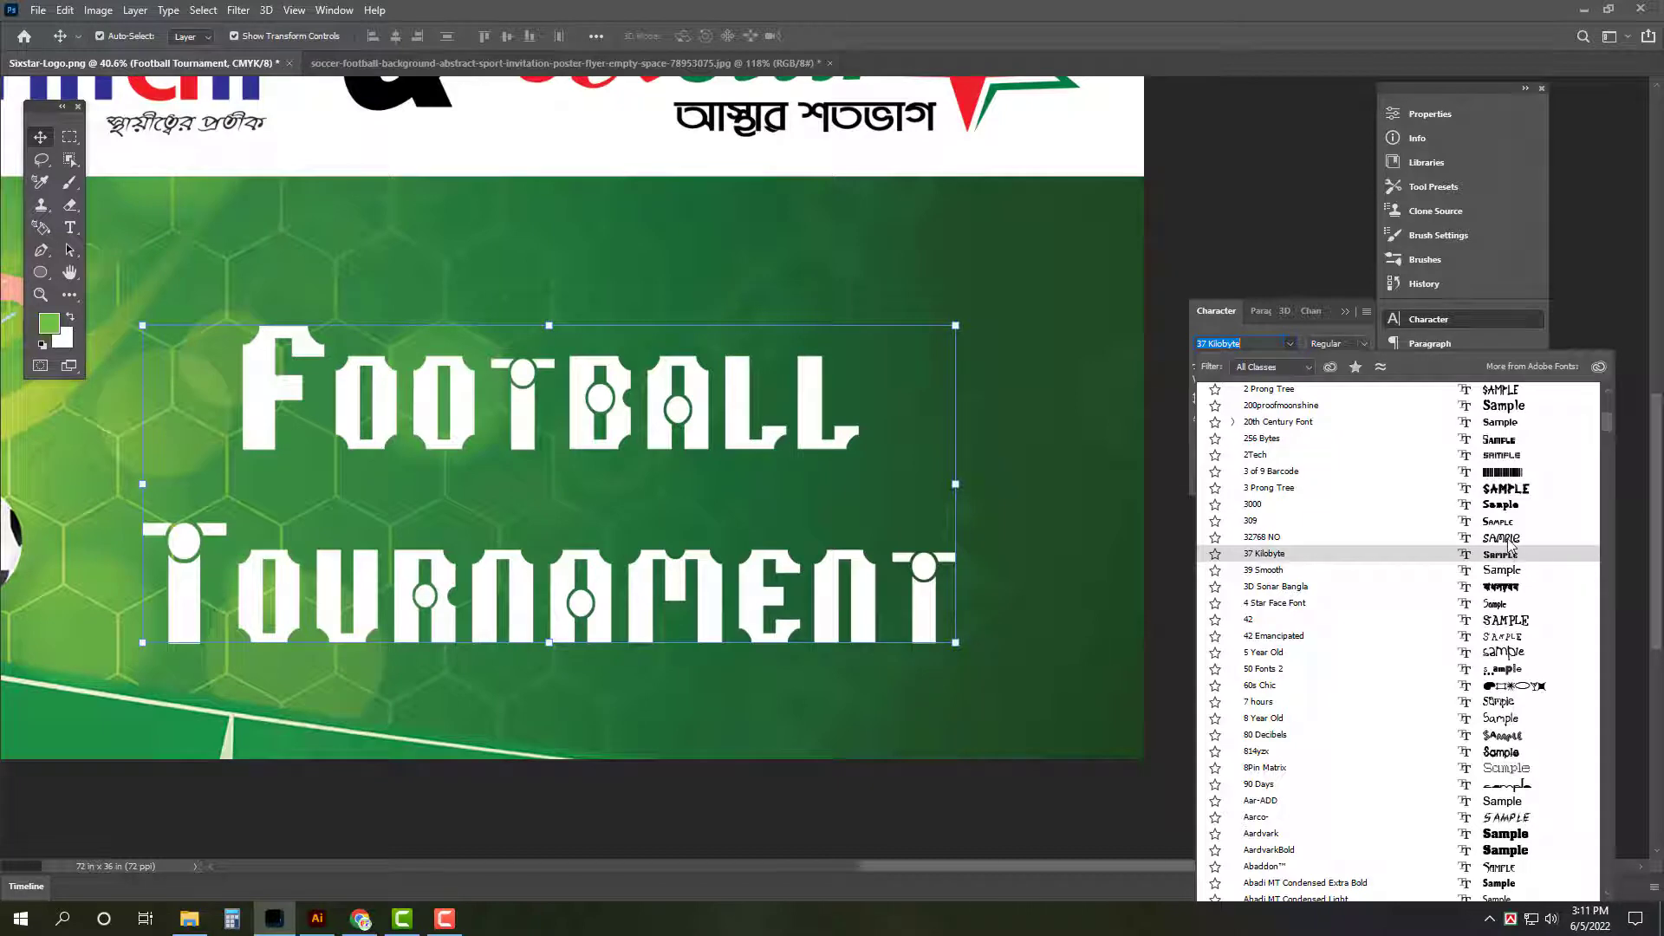
pyautogui.press('Up')
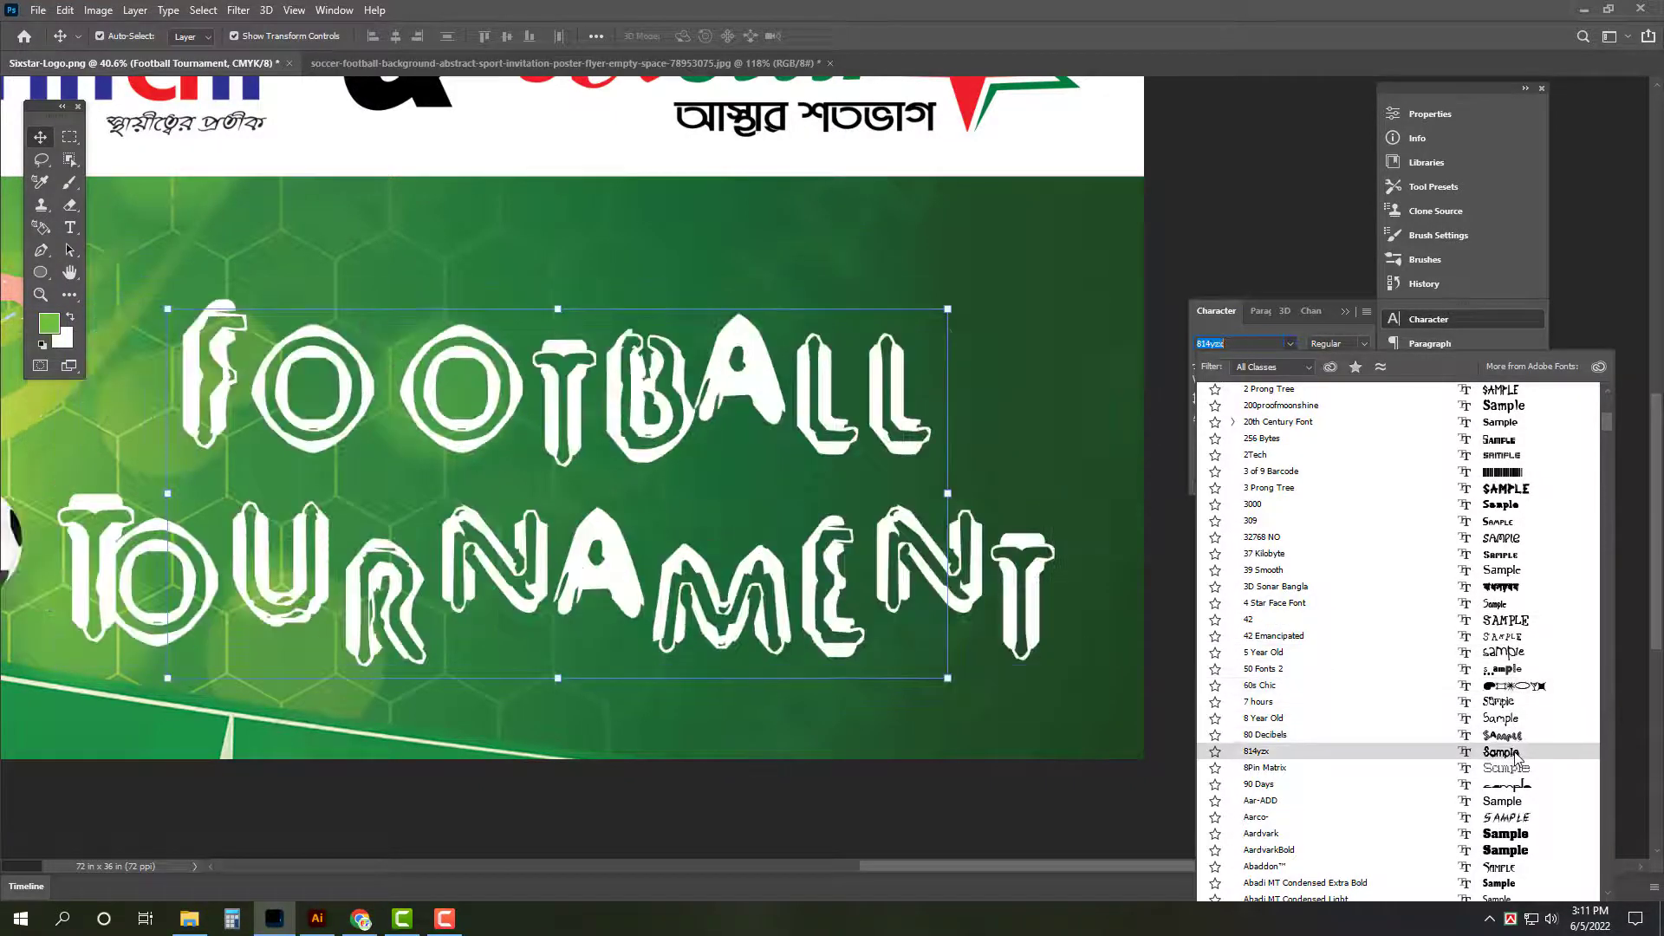
pyautogui.scroll(-1, 1508, 760)
pyautogui.scroll(-1, 1497, 760)
pyautogui.scroll(-1, 1497, 760)
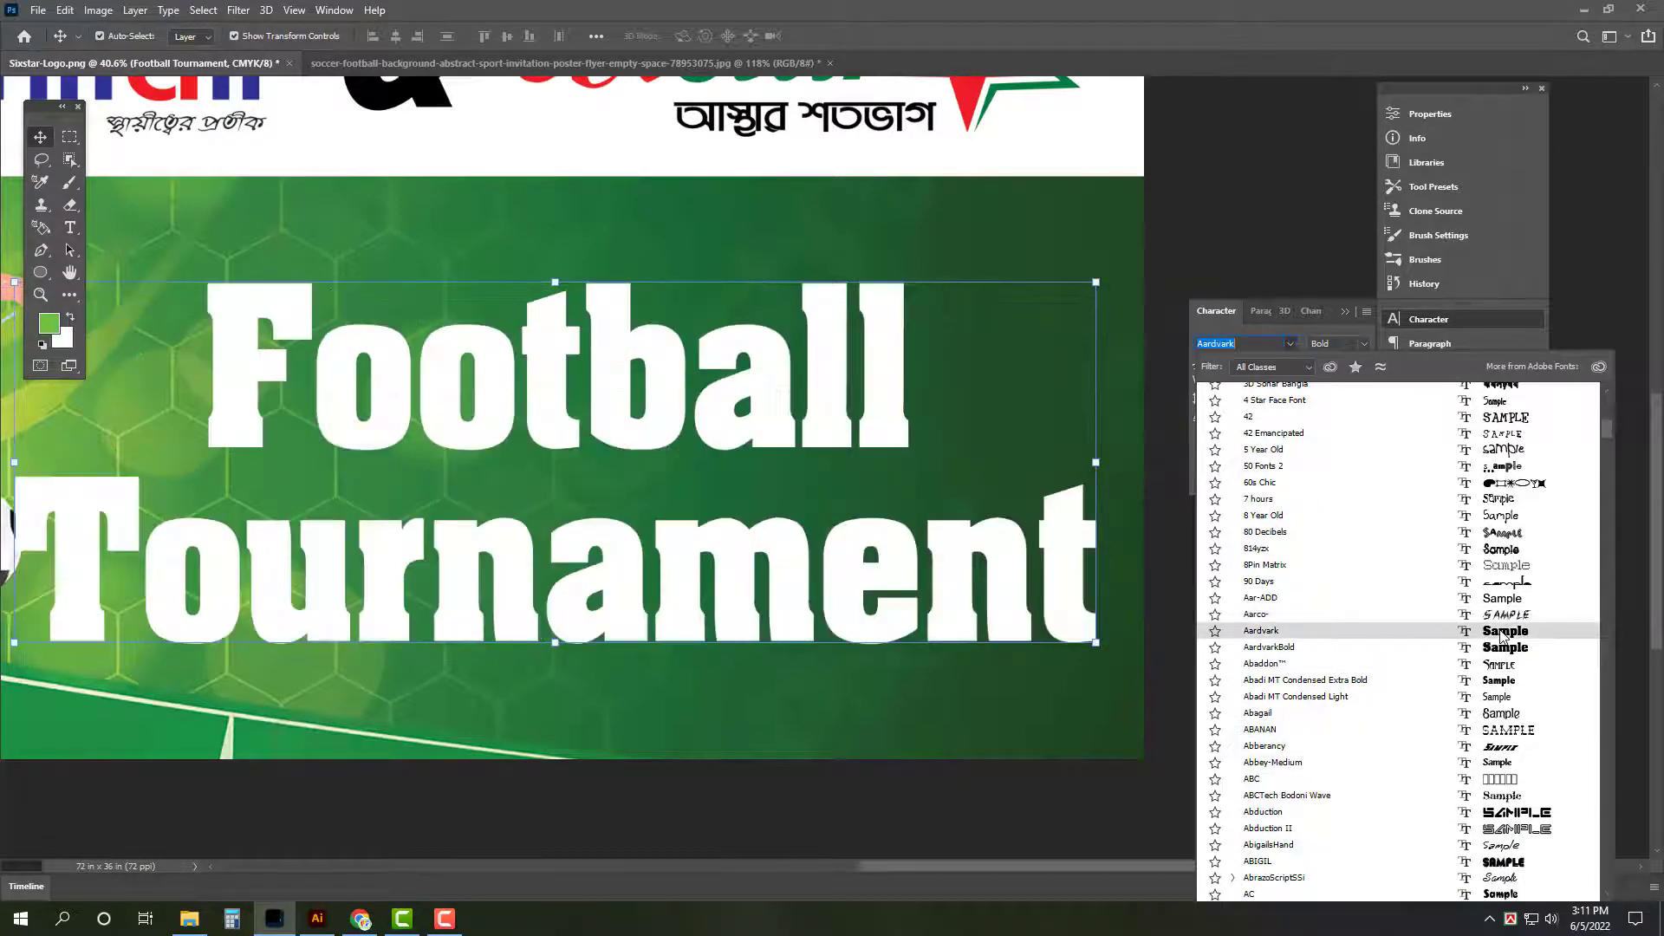
pyautogui.click(1500, 632)
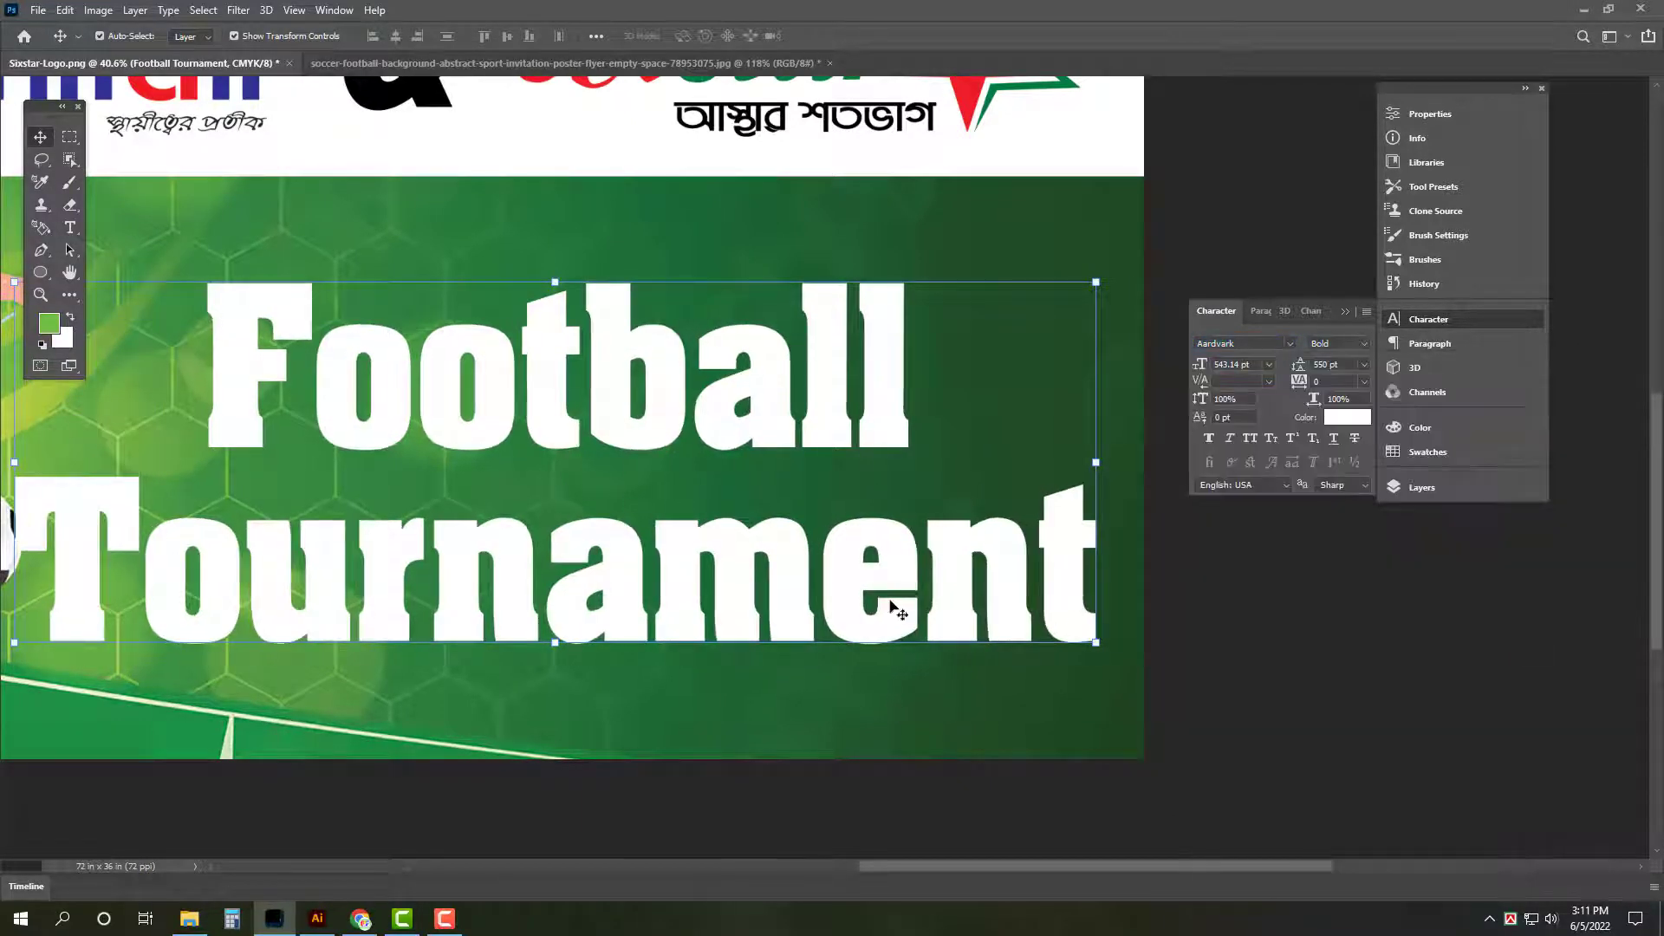
pyautogui.press('Tab')
pyautogui.hotkey('ctrl', '0')
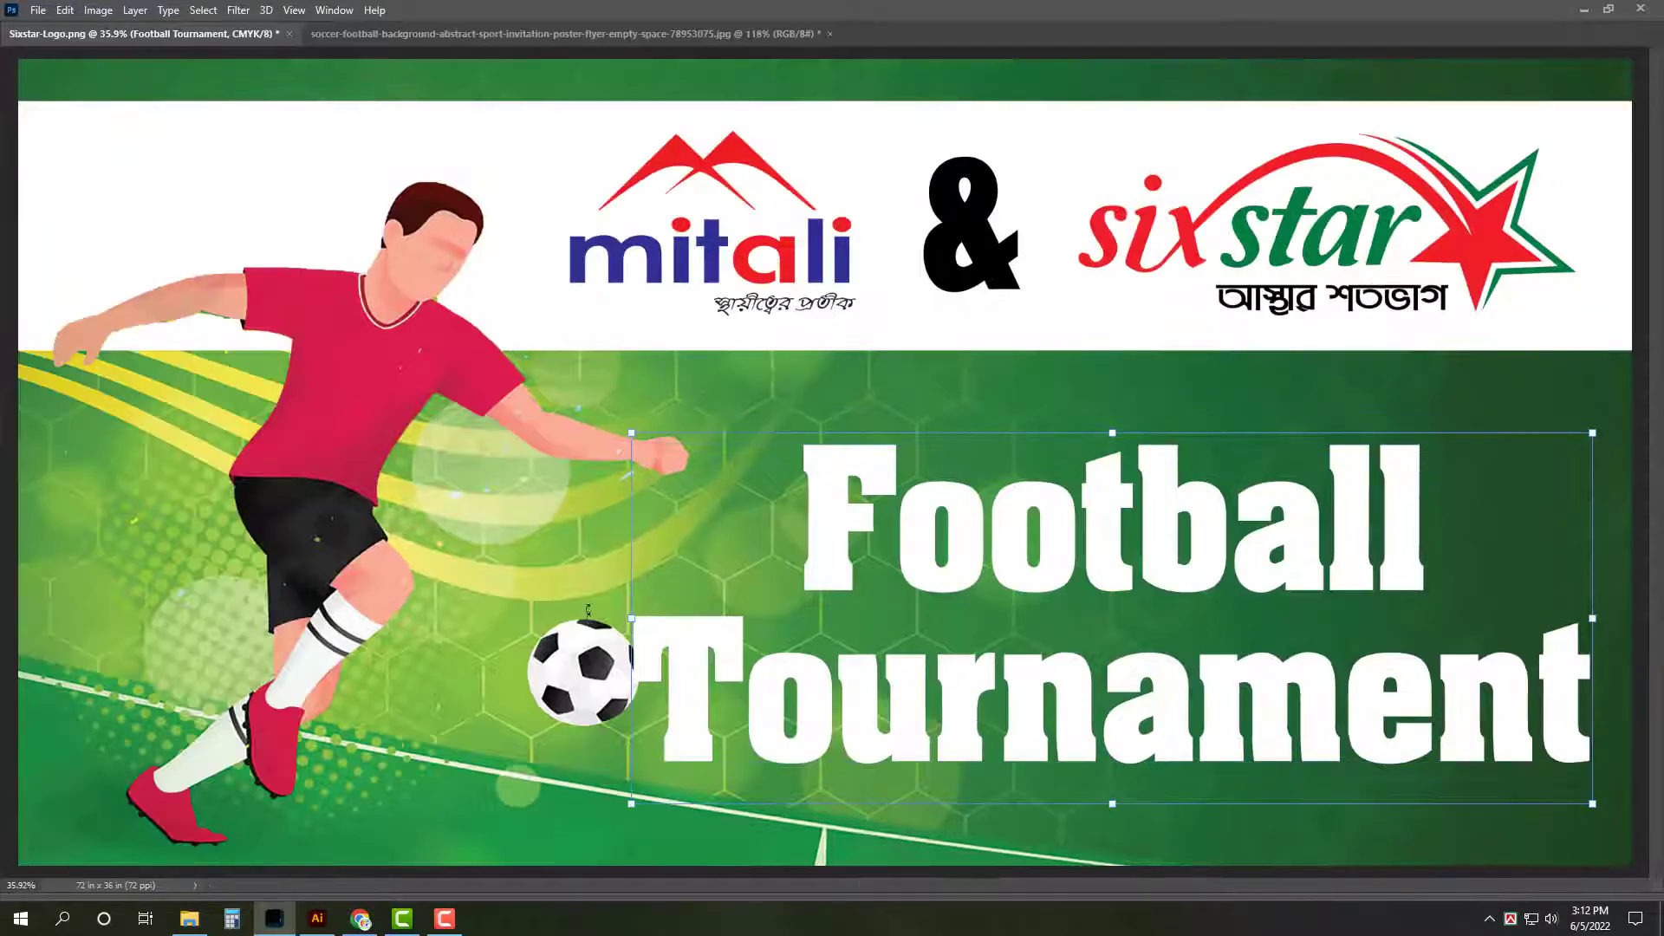
# Step: Narrow the title from its left edge so it sits right of the ball
pyautogui.moveTo(624, 617); pyautogui.dragTo(724, 617)
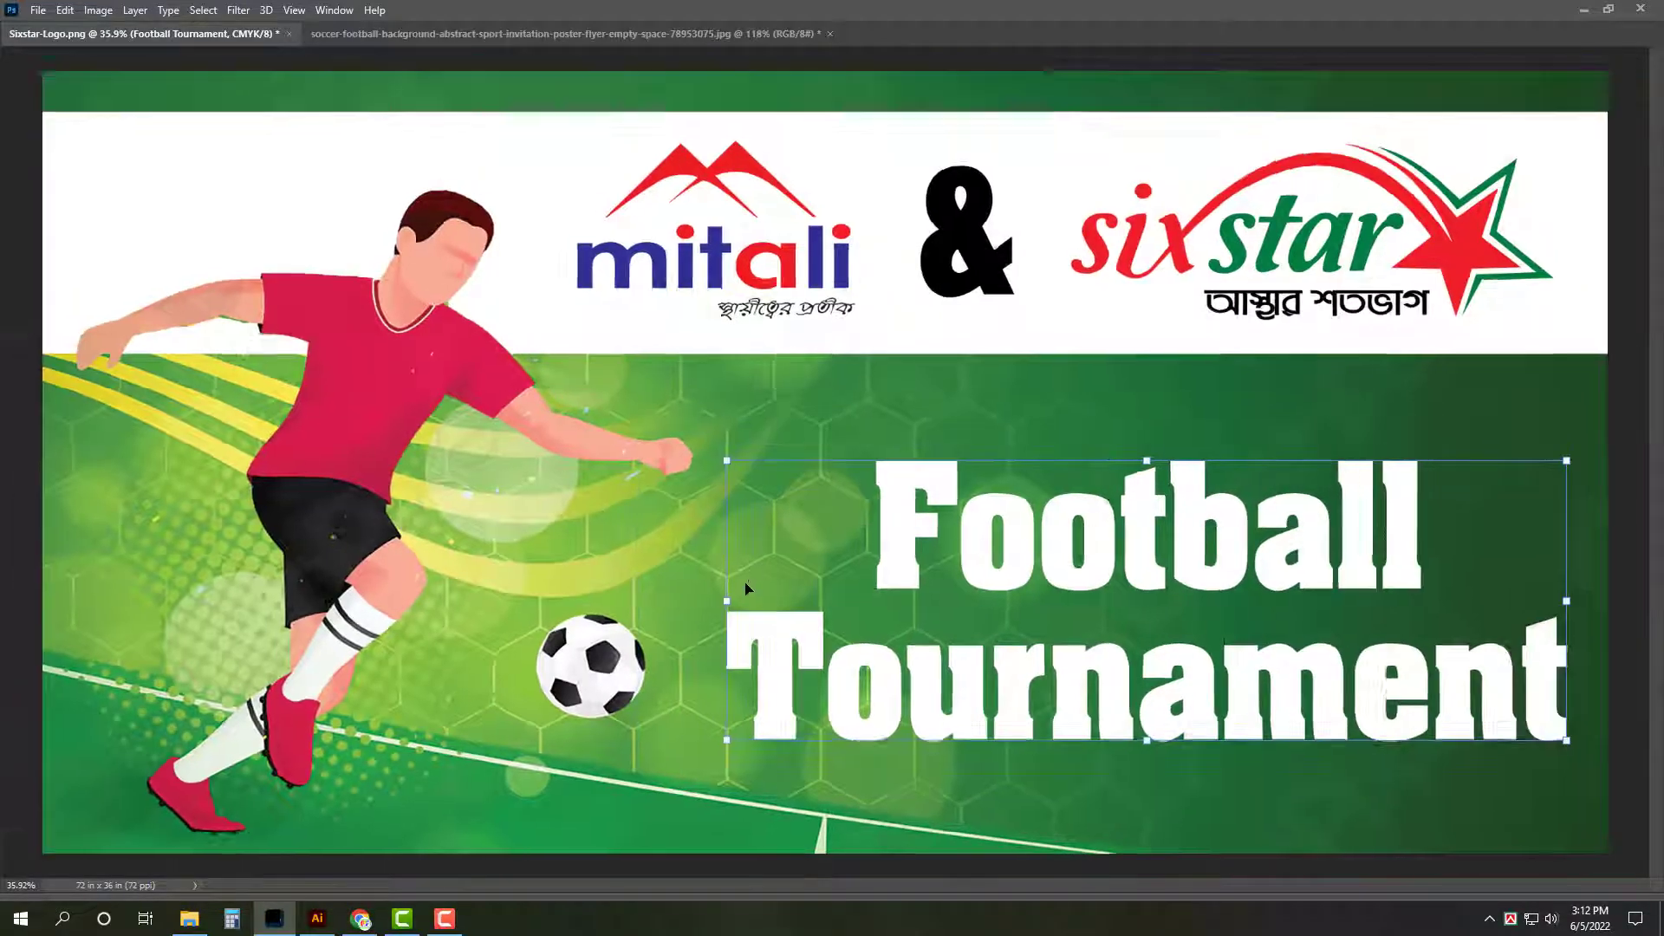
pyautogui.hotkey('ctrl', '-')
pyautogui.hotkey('ctrl', '-')
pyautogui.scroll(2, 1323, 688)
pyautogui.scroll(2, 1323, 688)
pyautogui.scroll(1, 1324, 688)
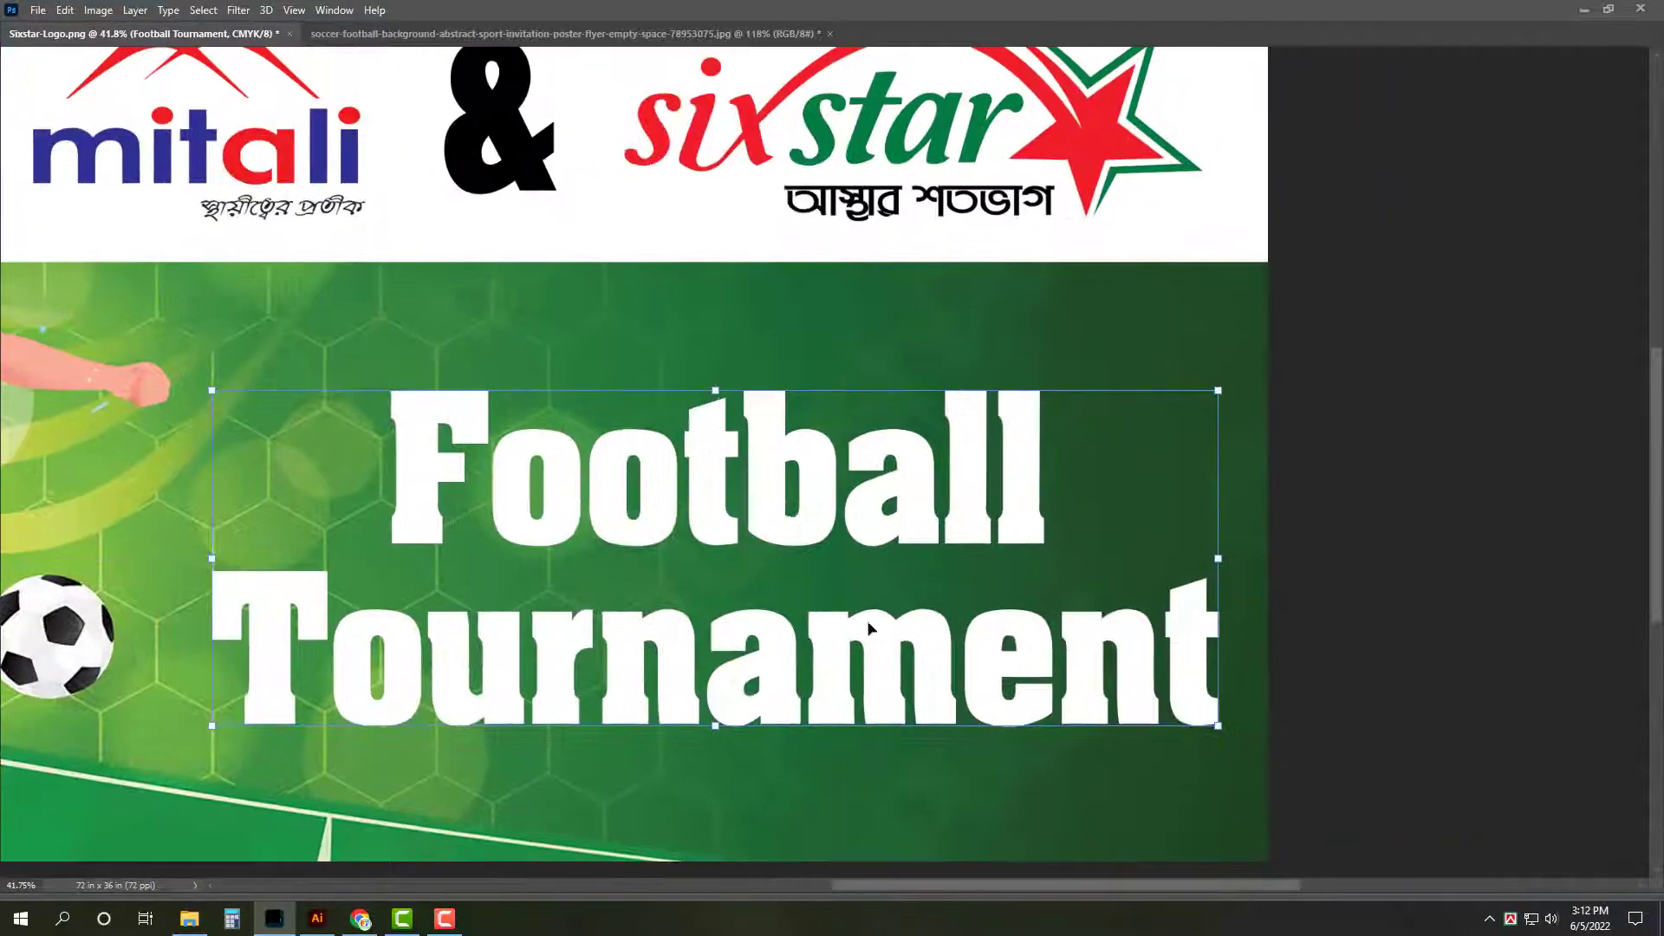
# Step: Add an opaque, enlarged drop shadow and a black 10 px stroke to the title
pyautogui.press('Tab')
pyautogui.click(1425, 488)
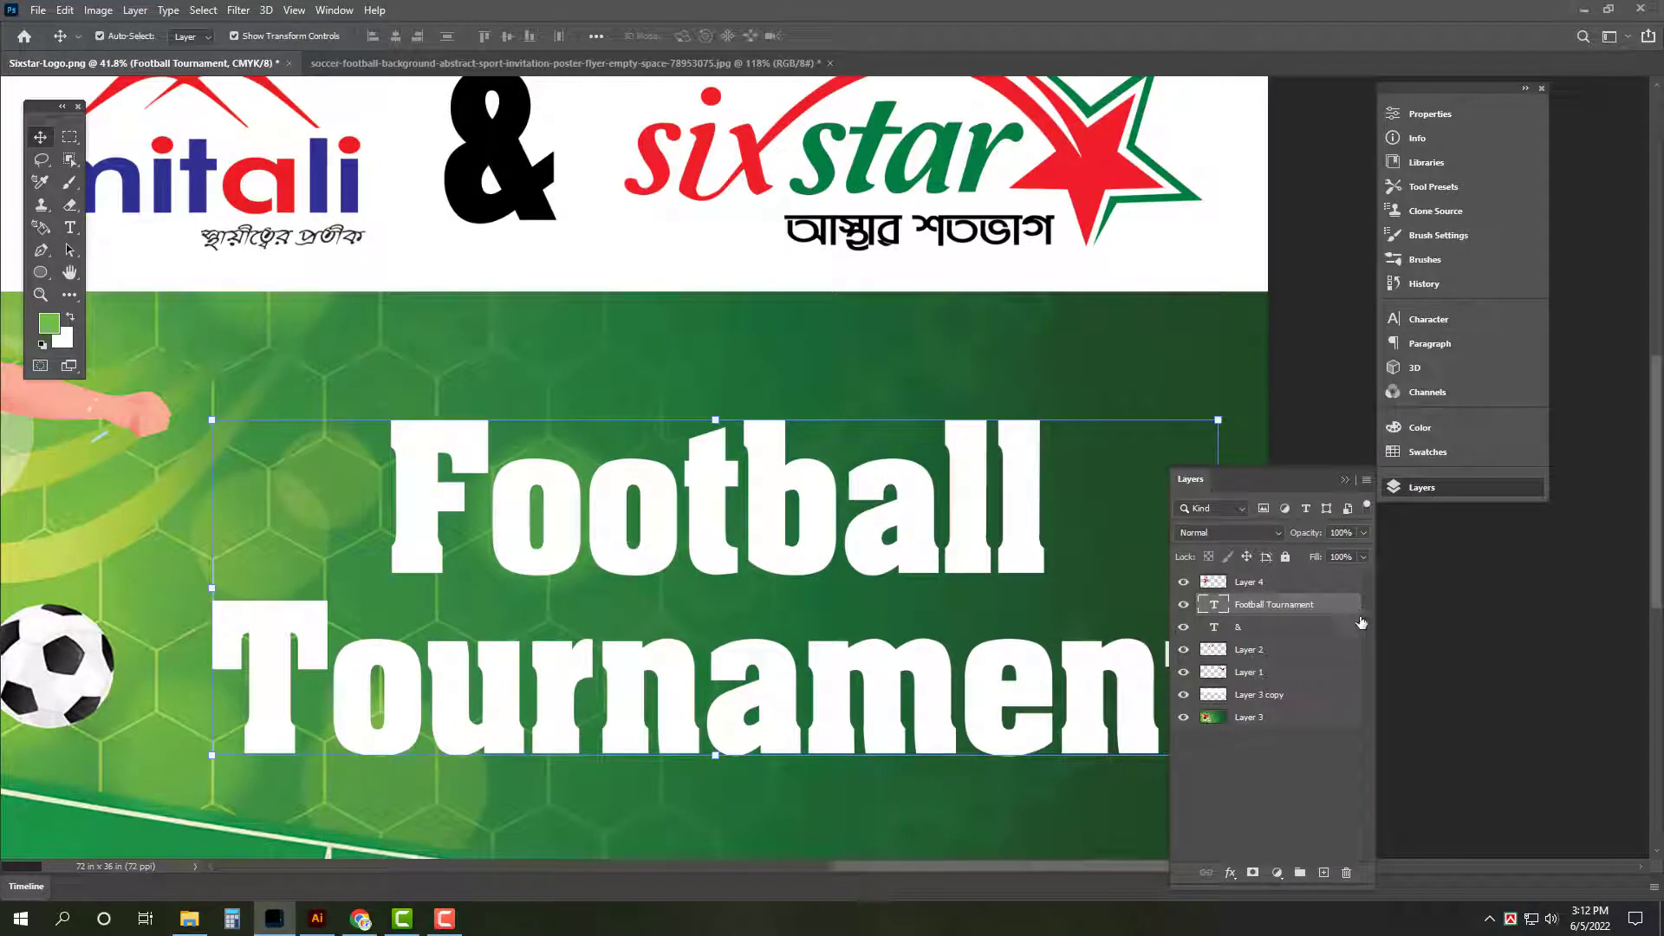
pyautogui.doubleClick(1335, 604)
pyautogui.click(1008, 496)
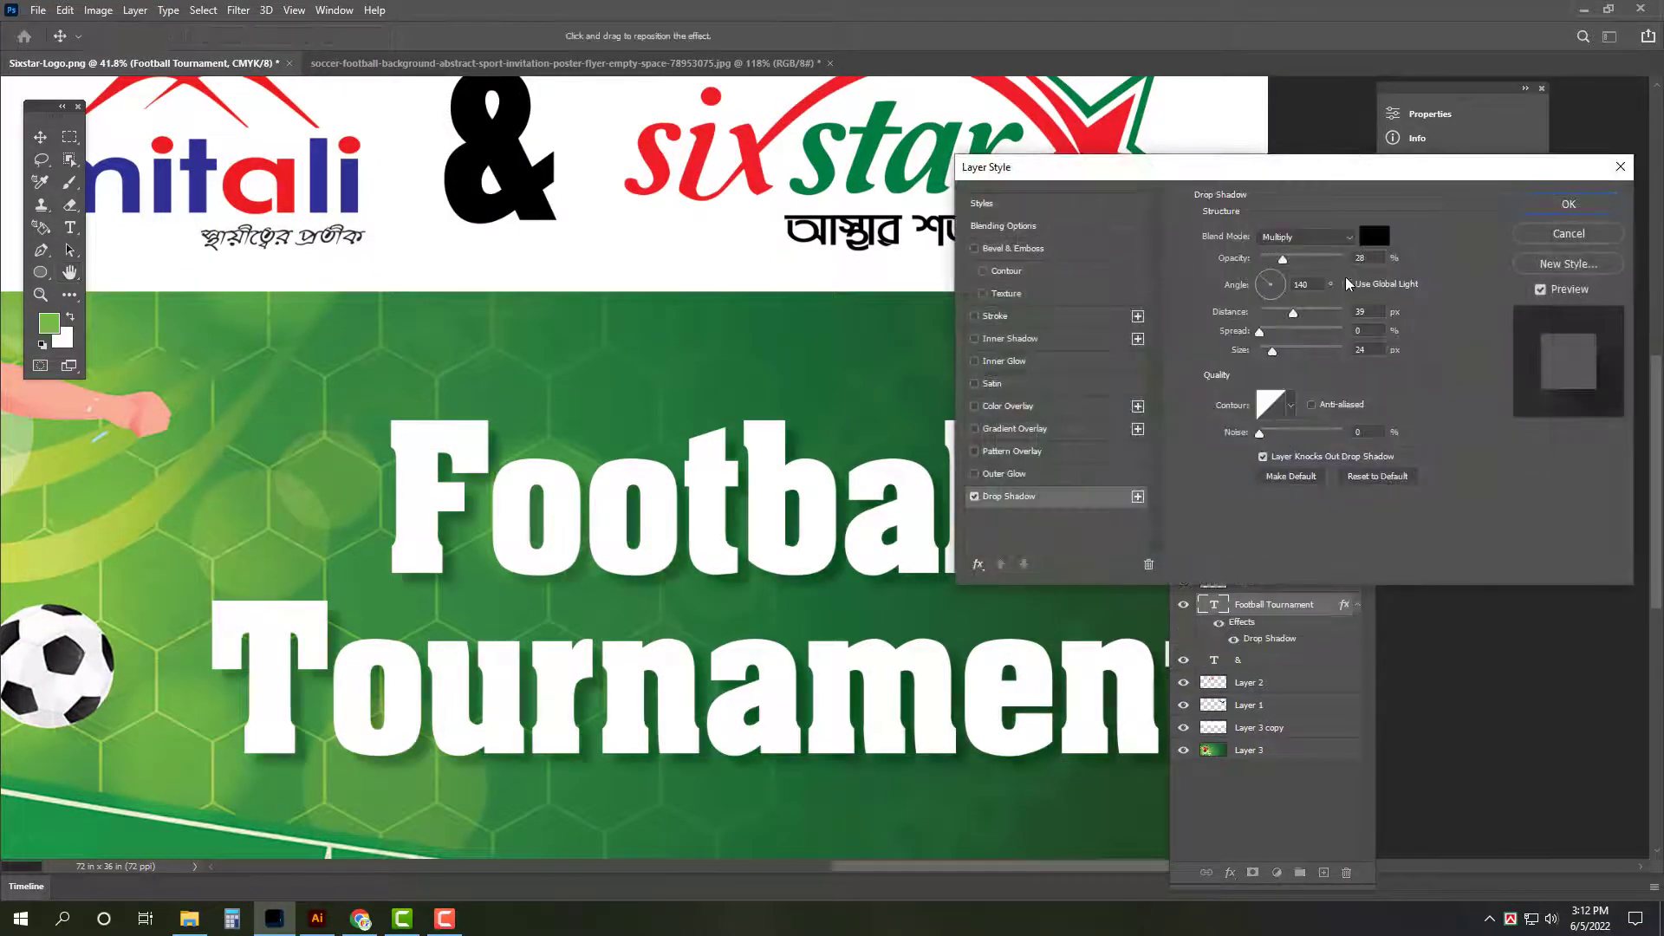
pyautogui.moveTo(1316, 260); pyautogui.dragTo(1352, 260)
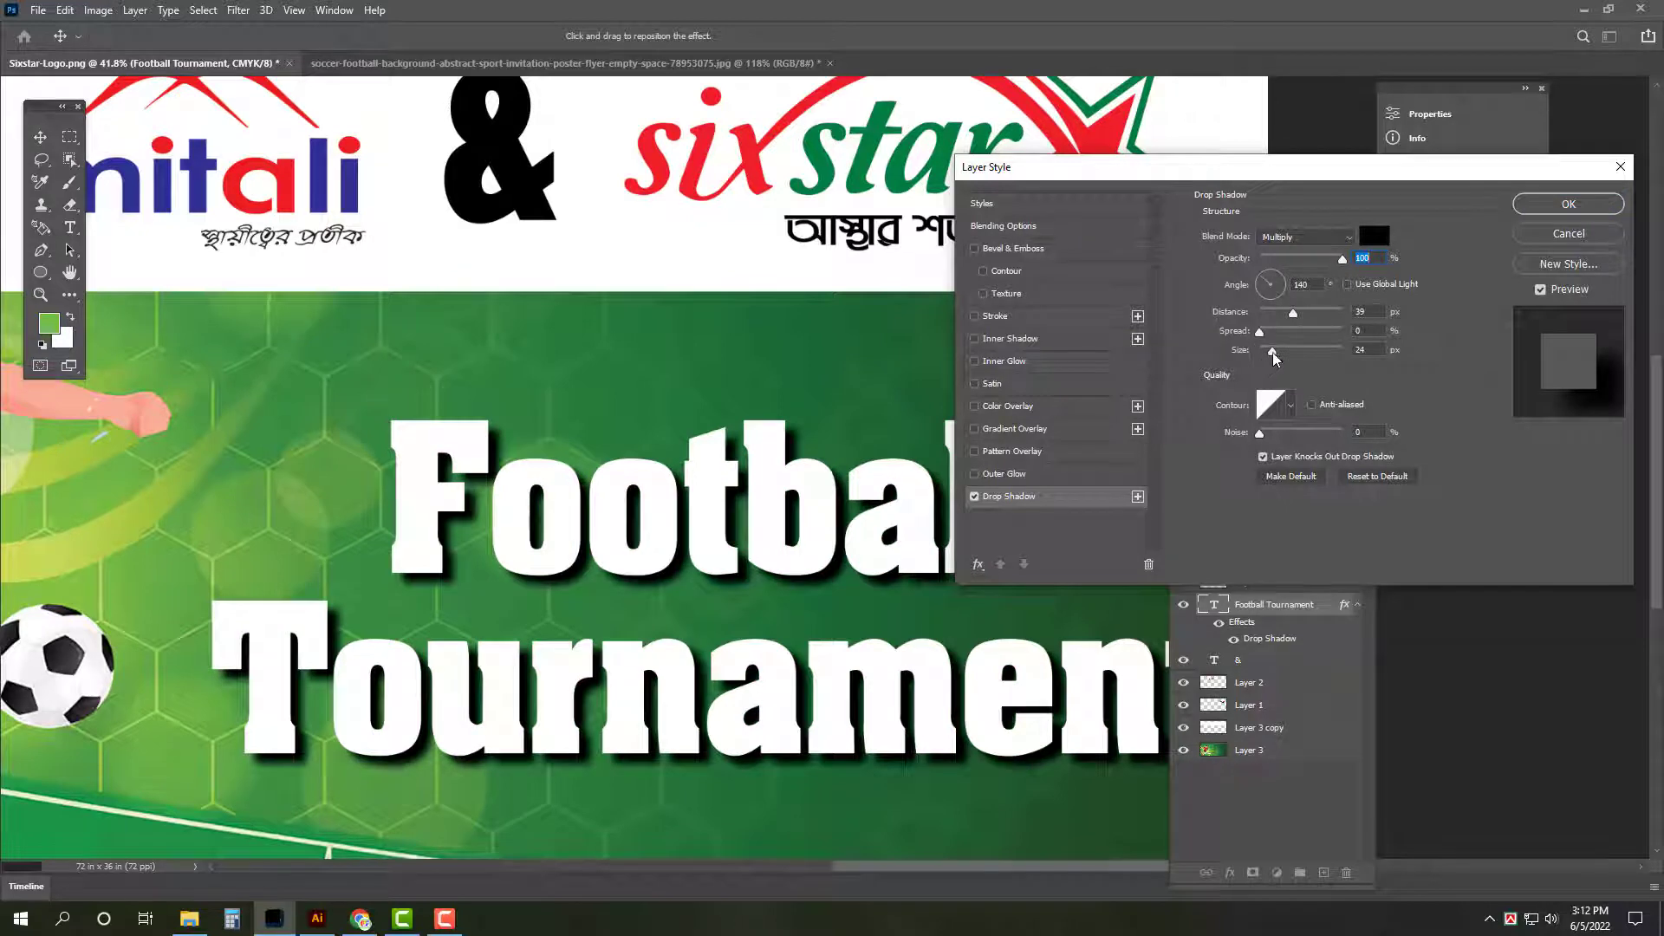
pyautogui.moveTo(1272, 351); pyautogui.dragTo(1274, 351)
pyautogui.click(1053, 315)
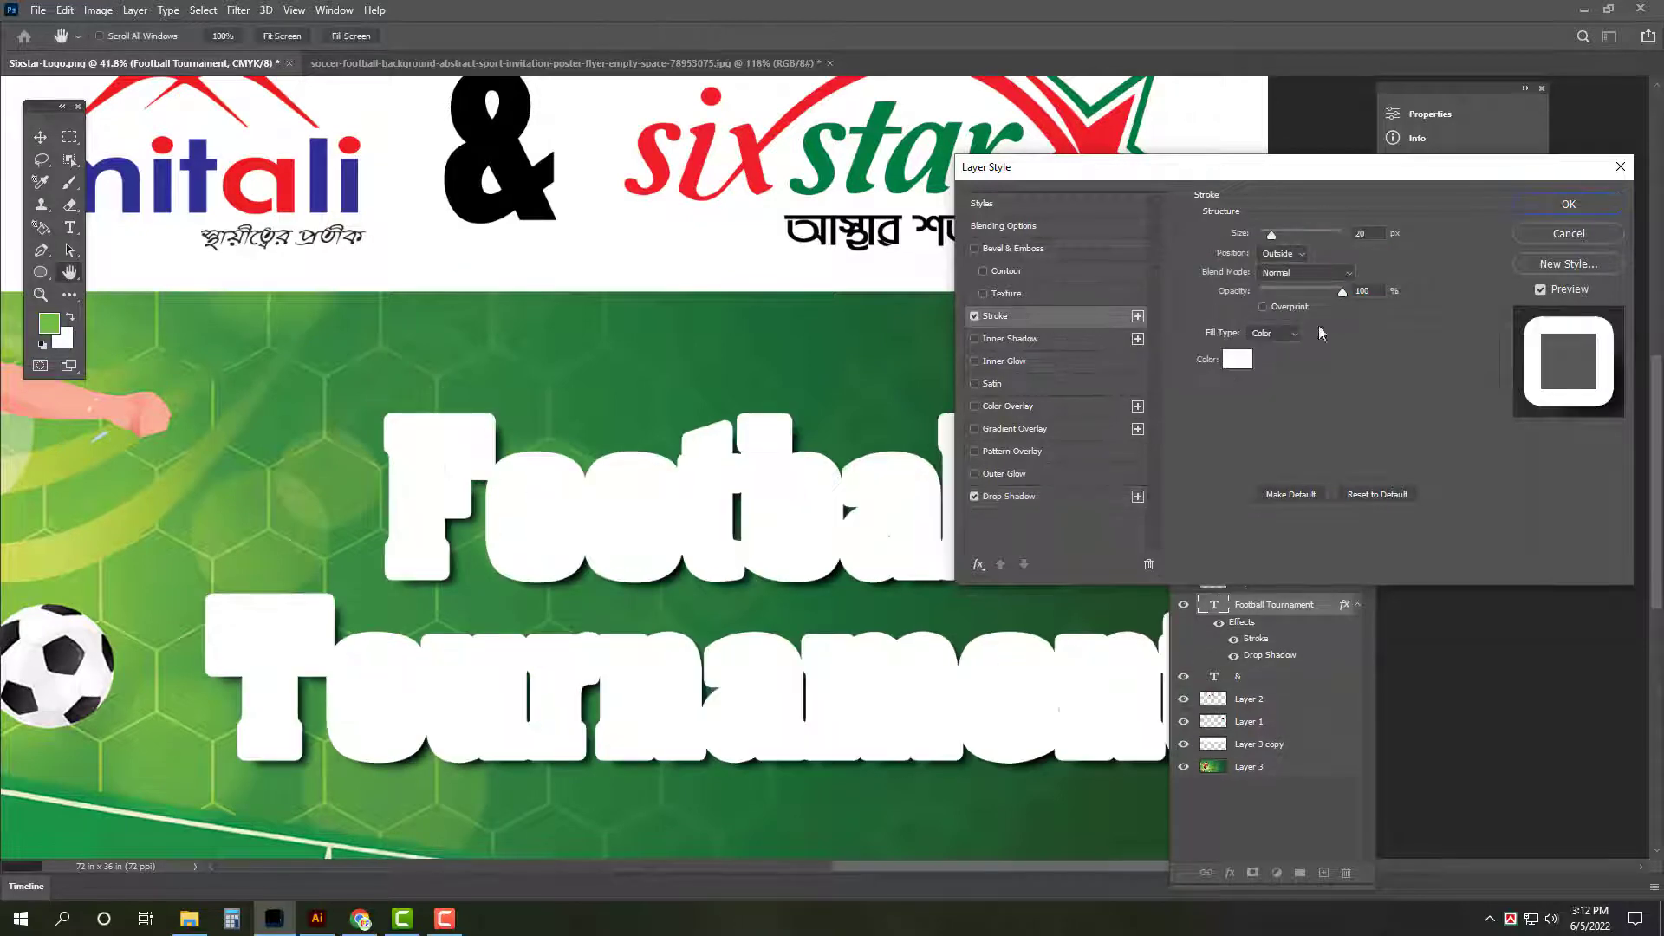
pyautogui.click(1237, 359)
pyautogui.click(676, 468)
pyautogui.press('Return')
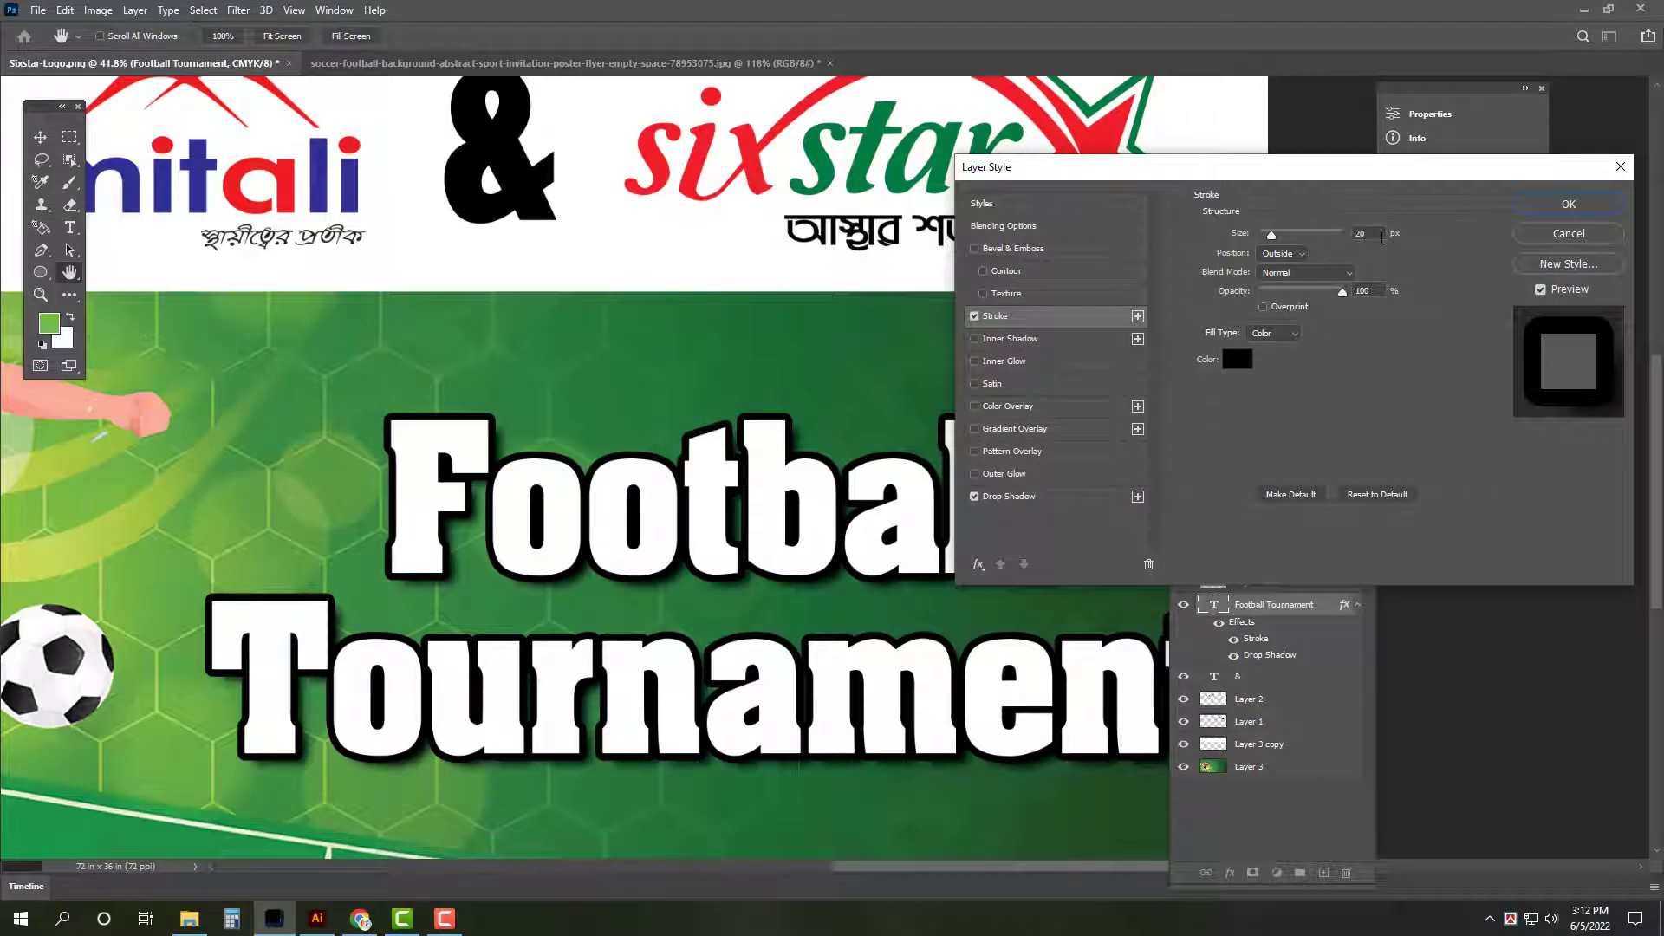
pyautogui.write('10')
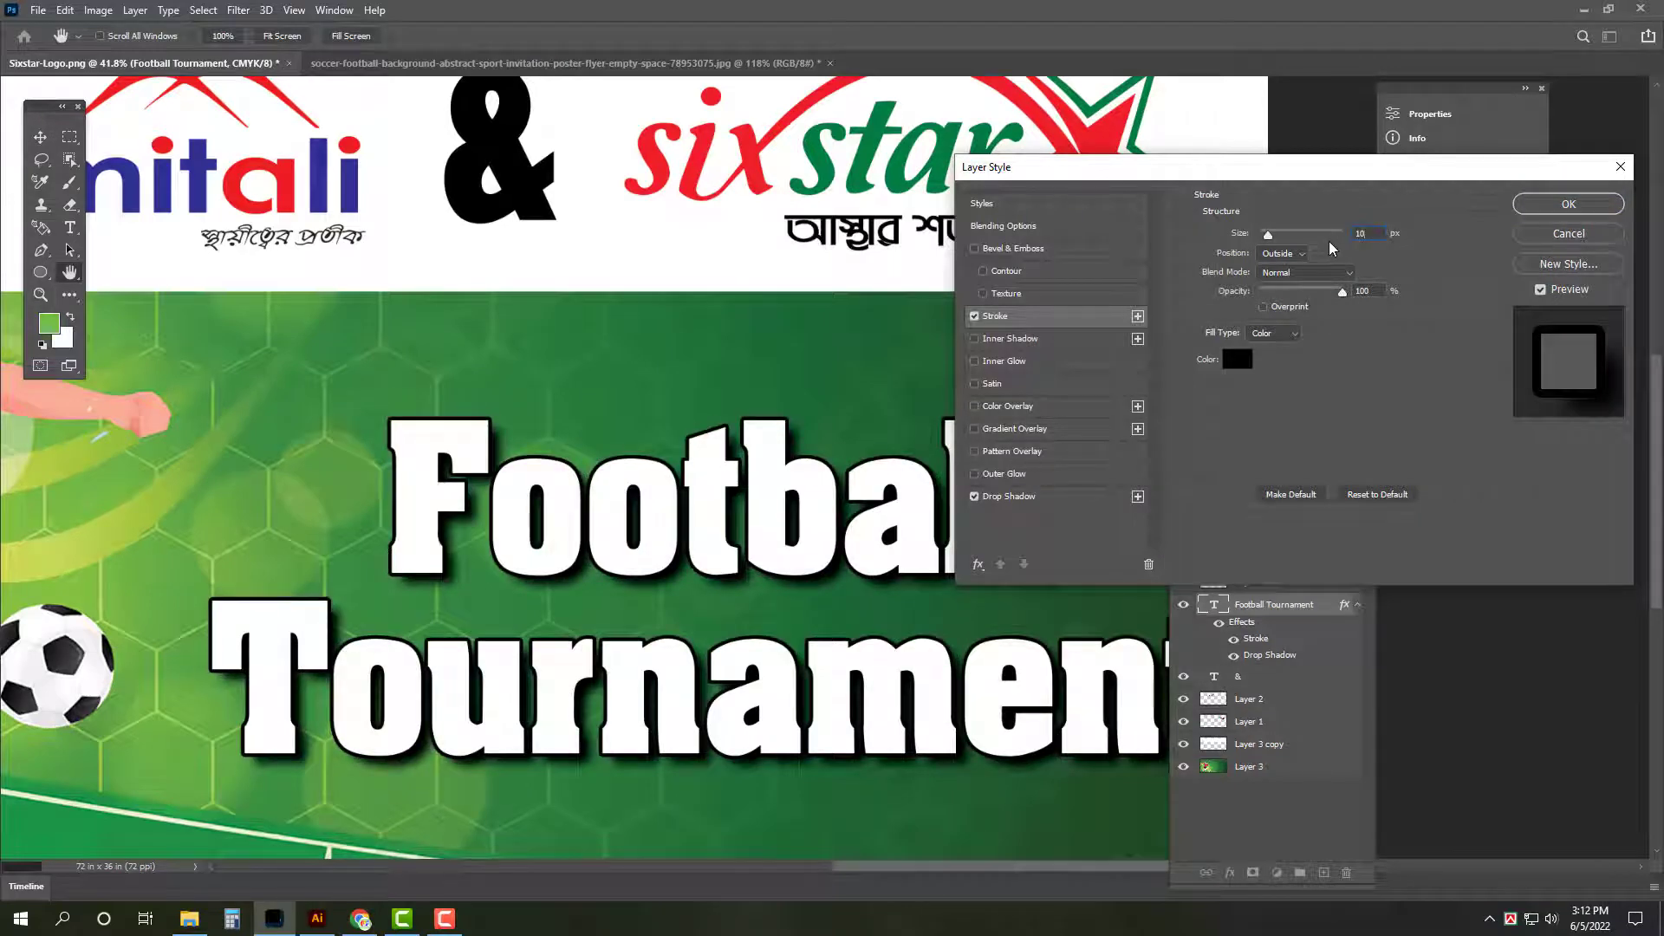
pyautogui.press('Return')
# Step: Fit the banner in view and undo the title's stroke and shadow
pyautogui.press('Tab')
pyautogui.hotkey('ctrl', '0')
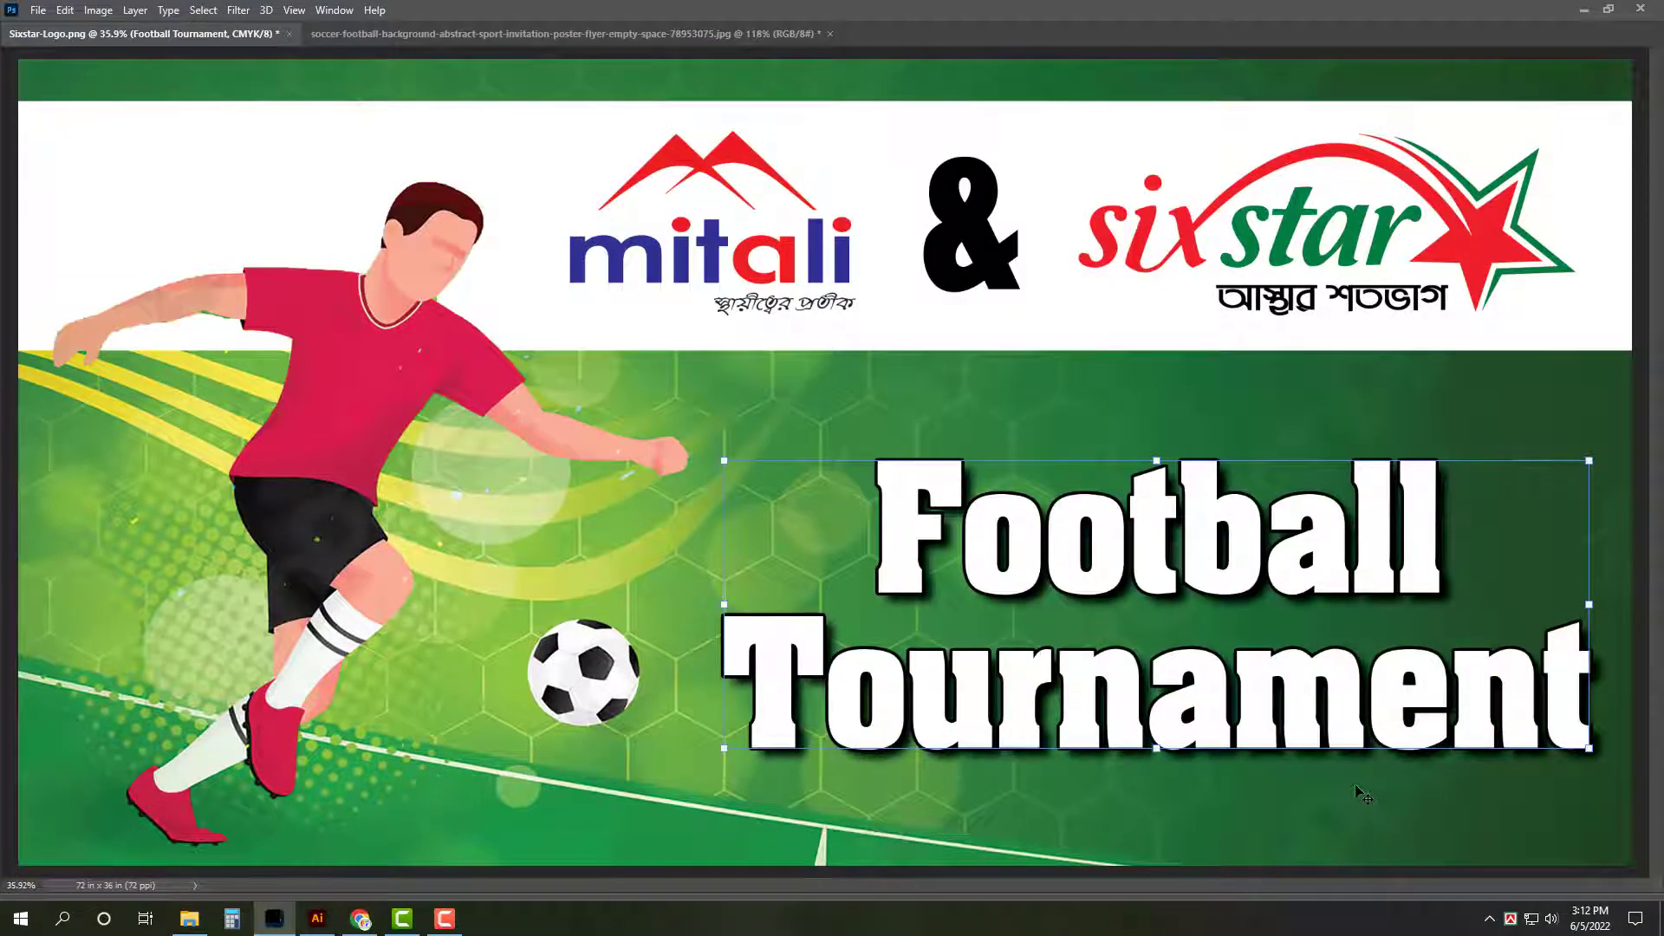
pyautogui.hotkey('ctrl', 'z')
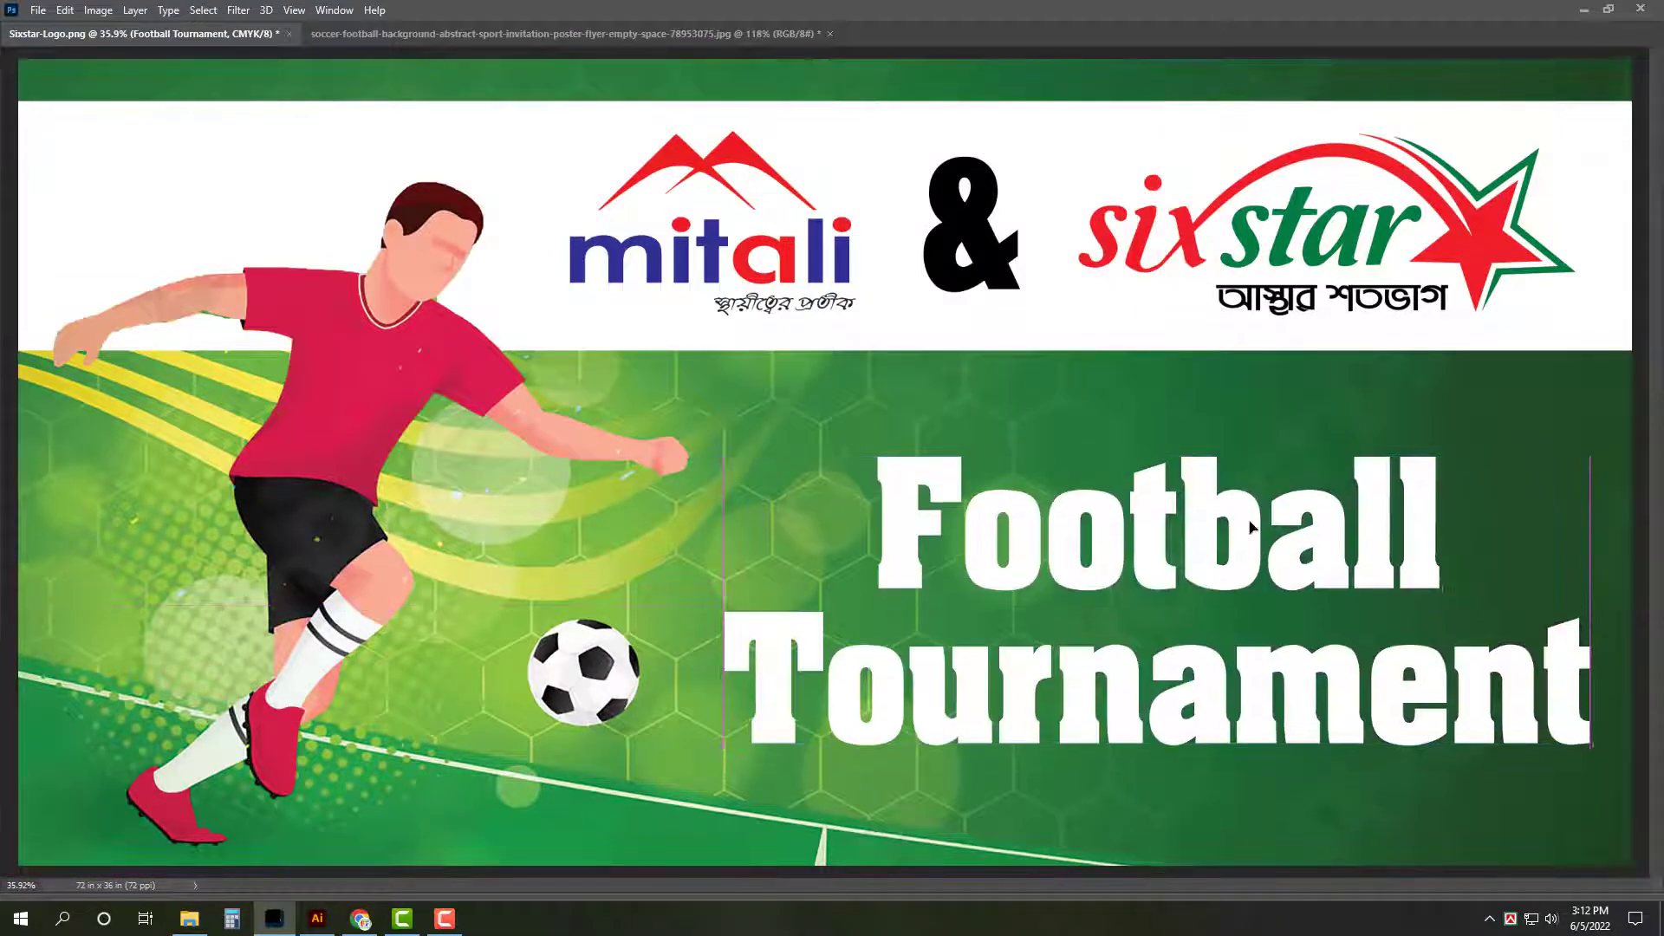
# Step: Undo the last title change and place a smaller duplicate of the title below it
pyautogui.hotkey('ctrl', 'z')
pyautogui.scroll(2, 1283, 668)
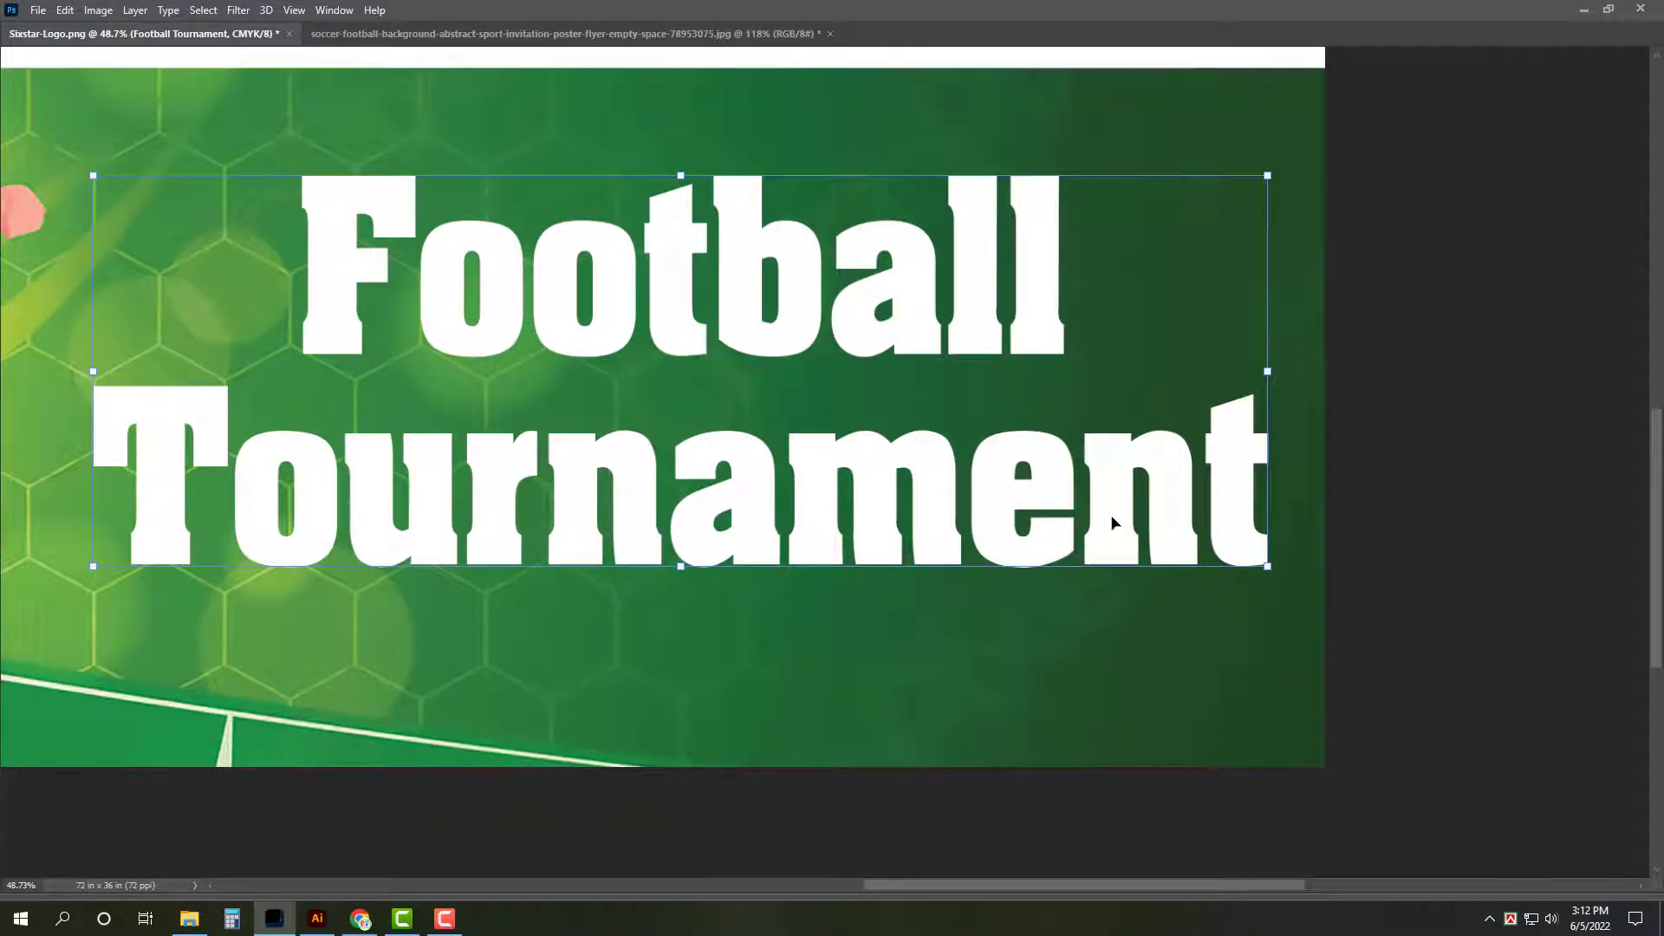
pyautogui.press('Tab')
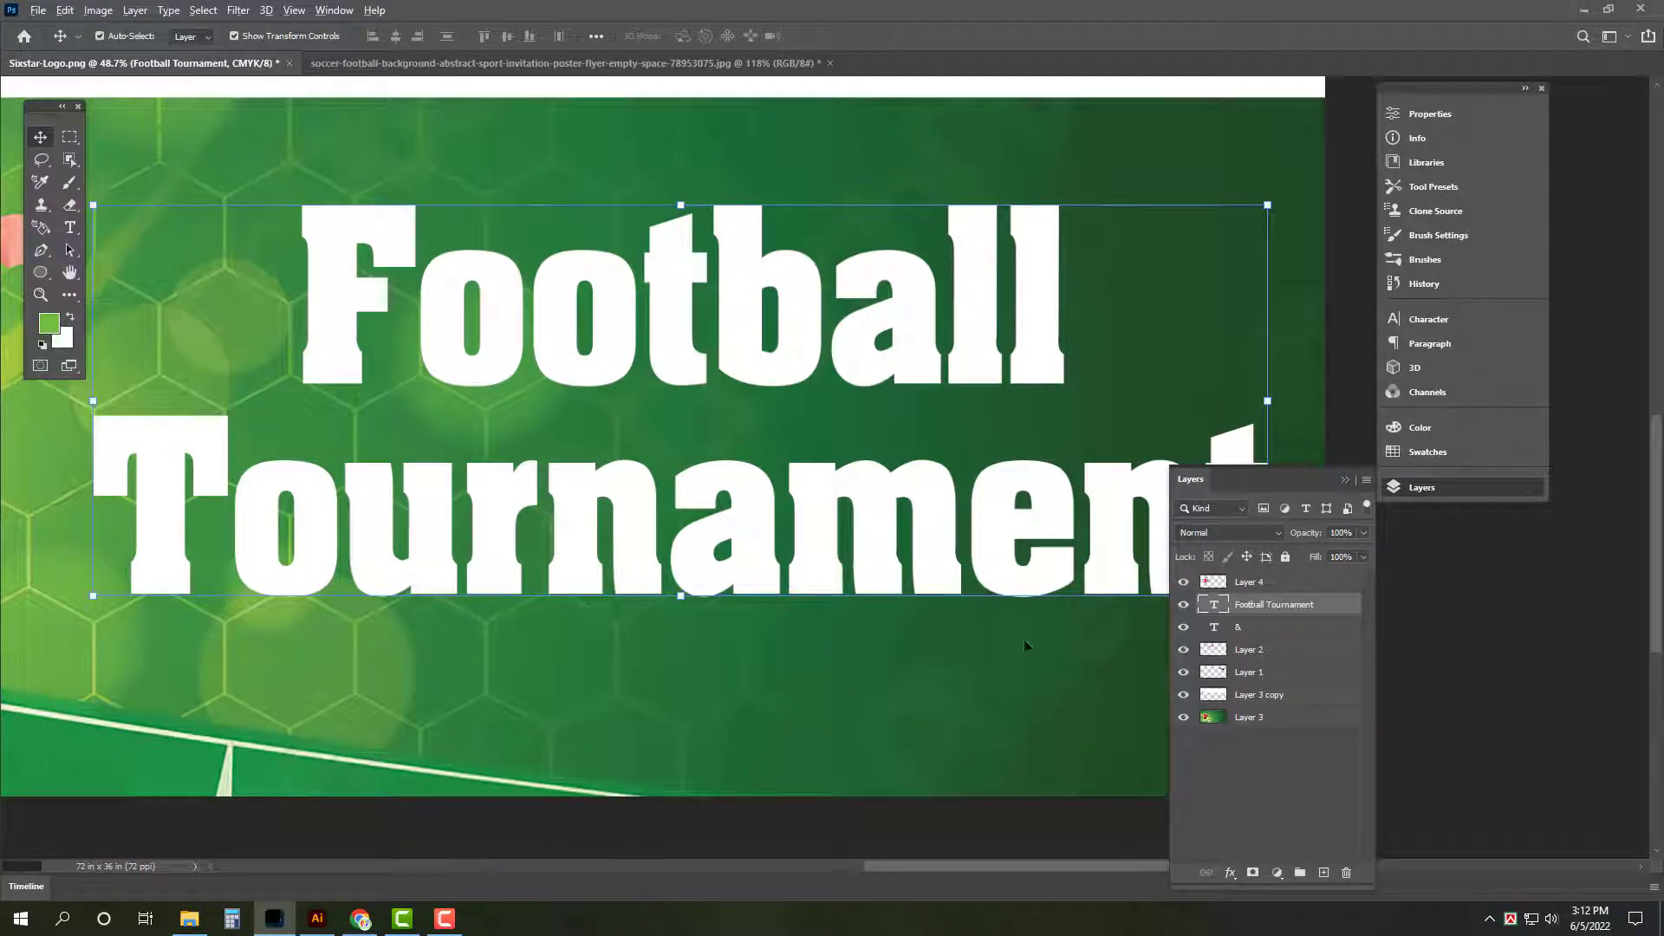
pyautogui.moveTo(1025, 646); pyautogui.dragTo(1025, 831)
pyautogui.press('Tab')
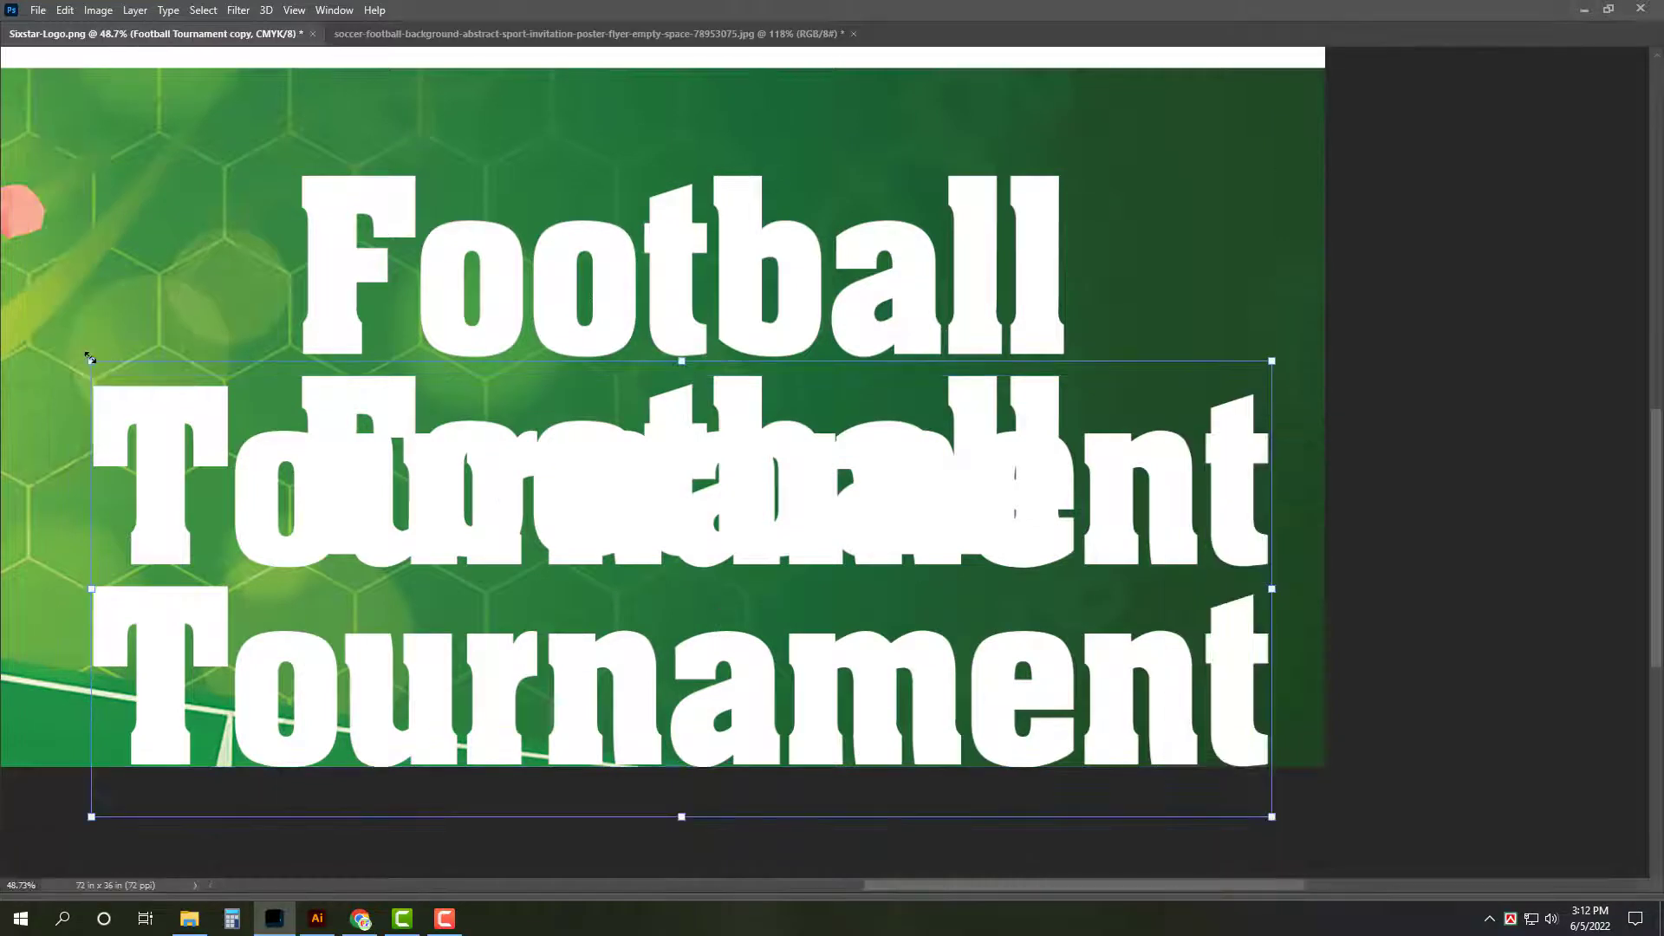
pyautogui.moveTo(89, 357); pyautogui.dragTo(847, 523)
pyautogui.press('Return')
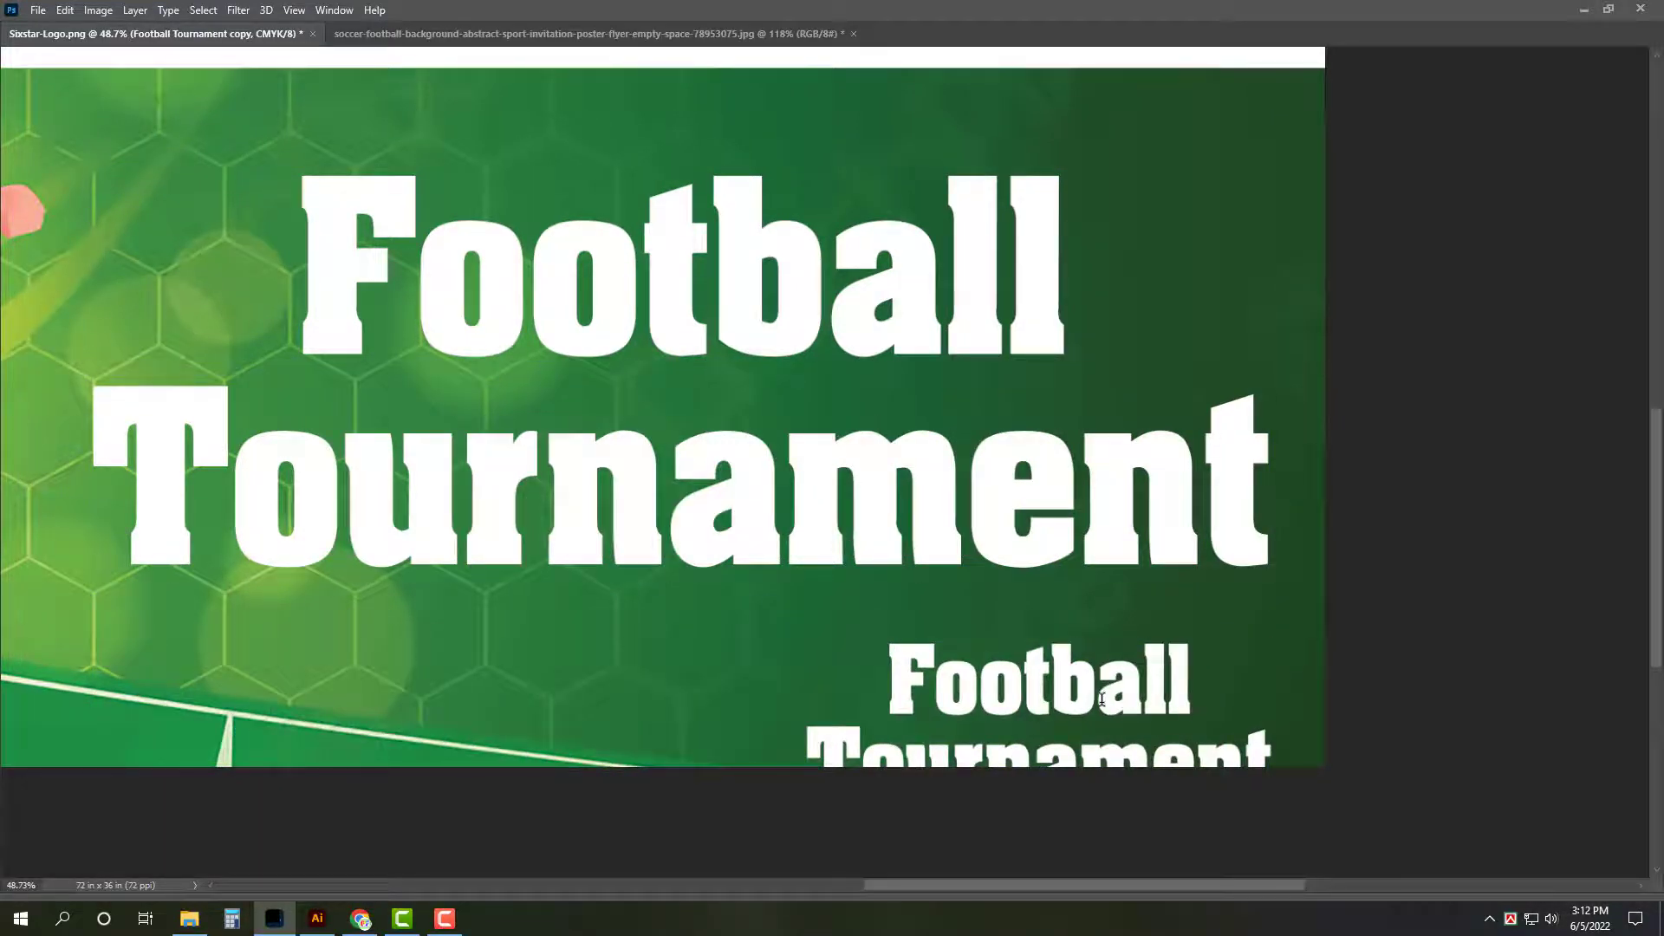
# Step: Retype the copy as '2022' and move it under the right end of Tournament
pyautogui.doubleClick(1102, 701)
pyautogui.write('2022')
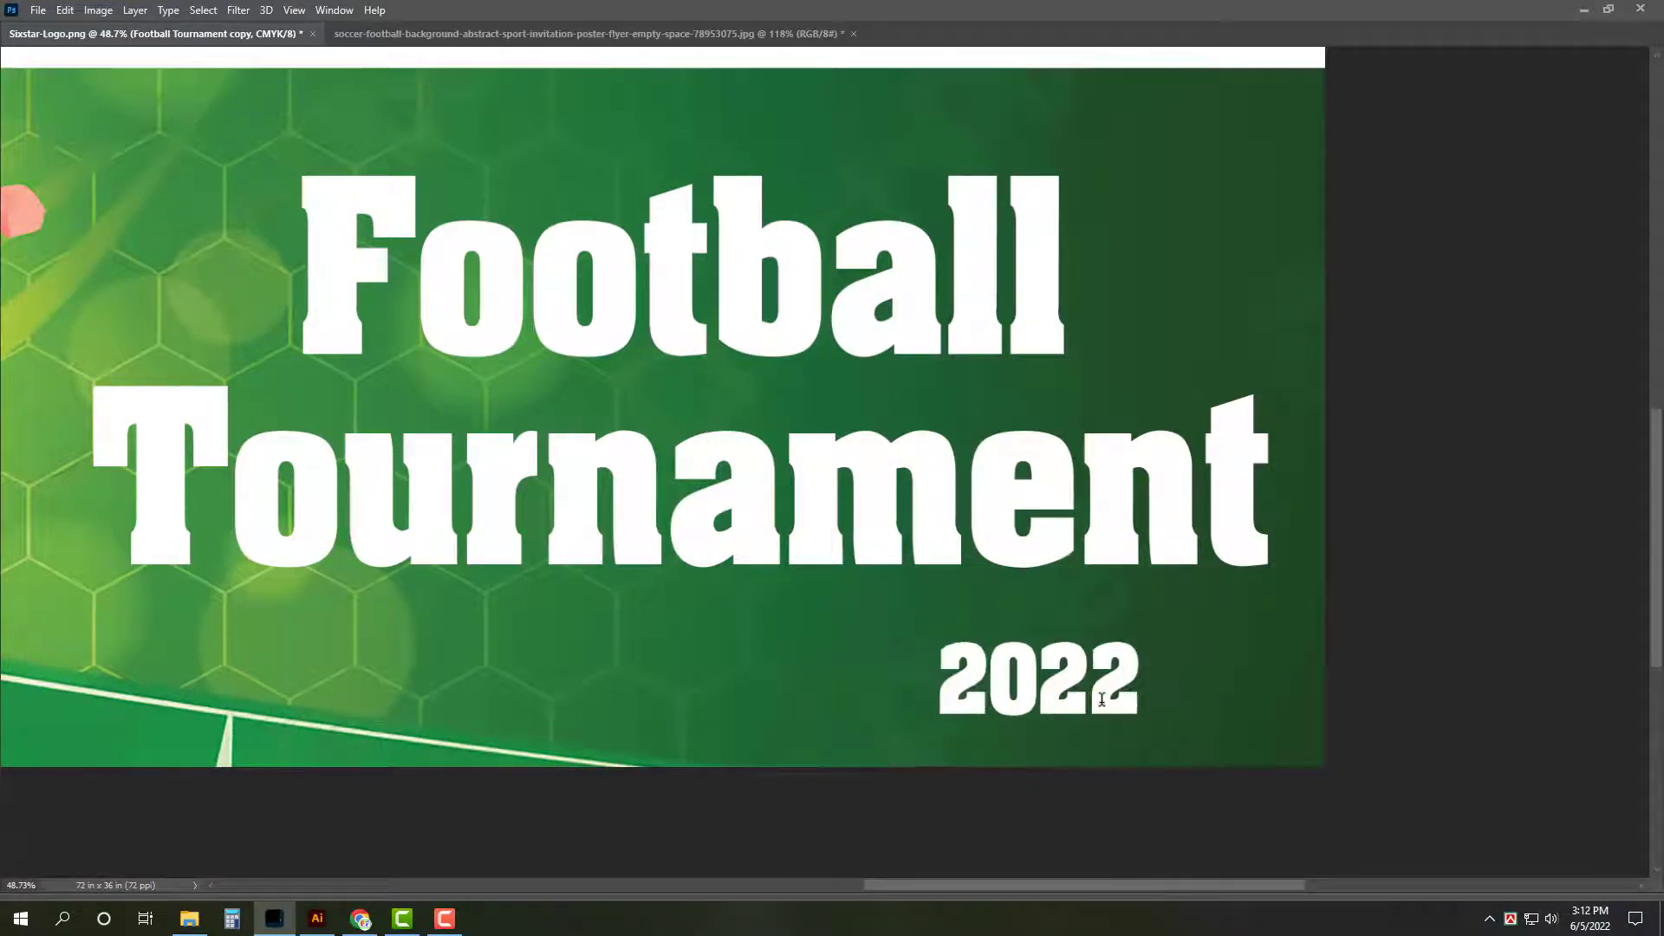
pyautogui.hotkey('ctrl', 'Return')
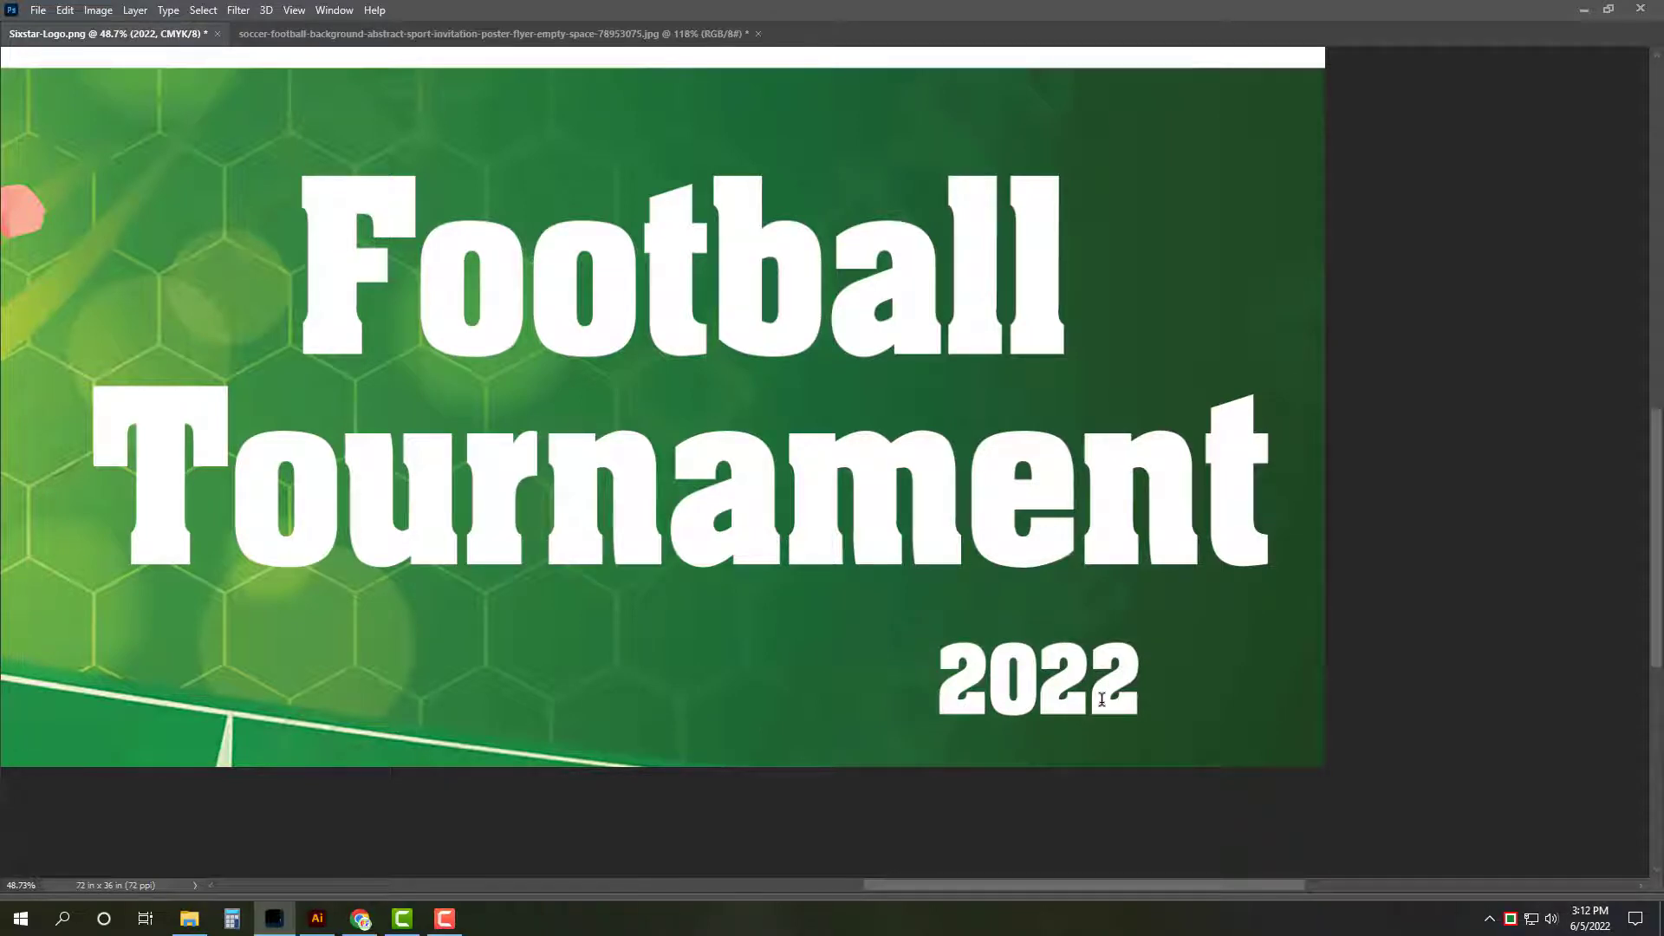
pyautogui.hotkey('ctrl', 't')
pyautogui.moveTo(1102, 704); pyautogui.dragTo(1230, 657)
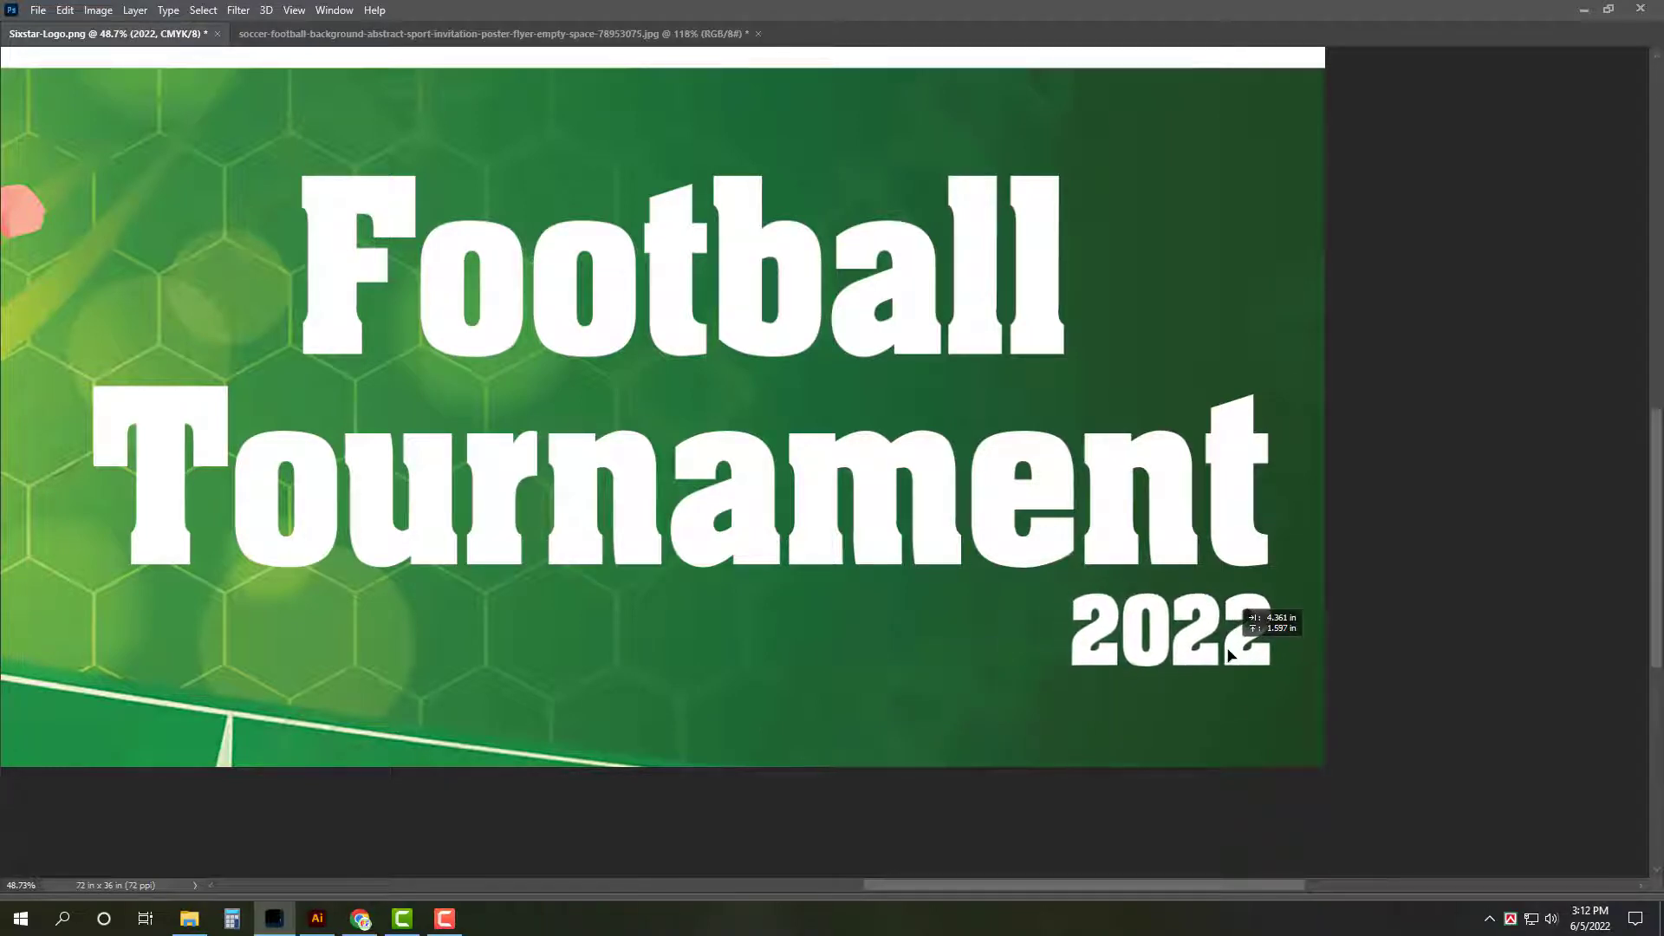
pyautogui.hotkey('ctrl', '0')
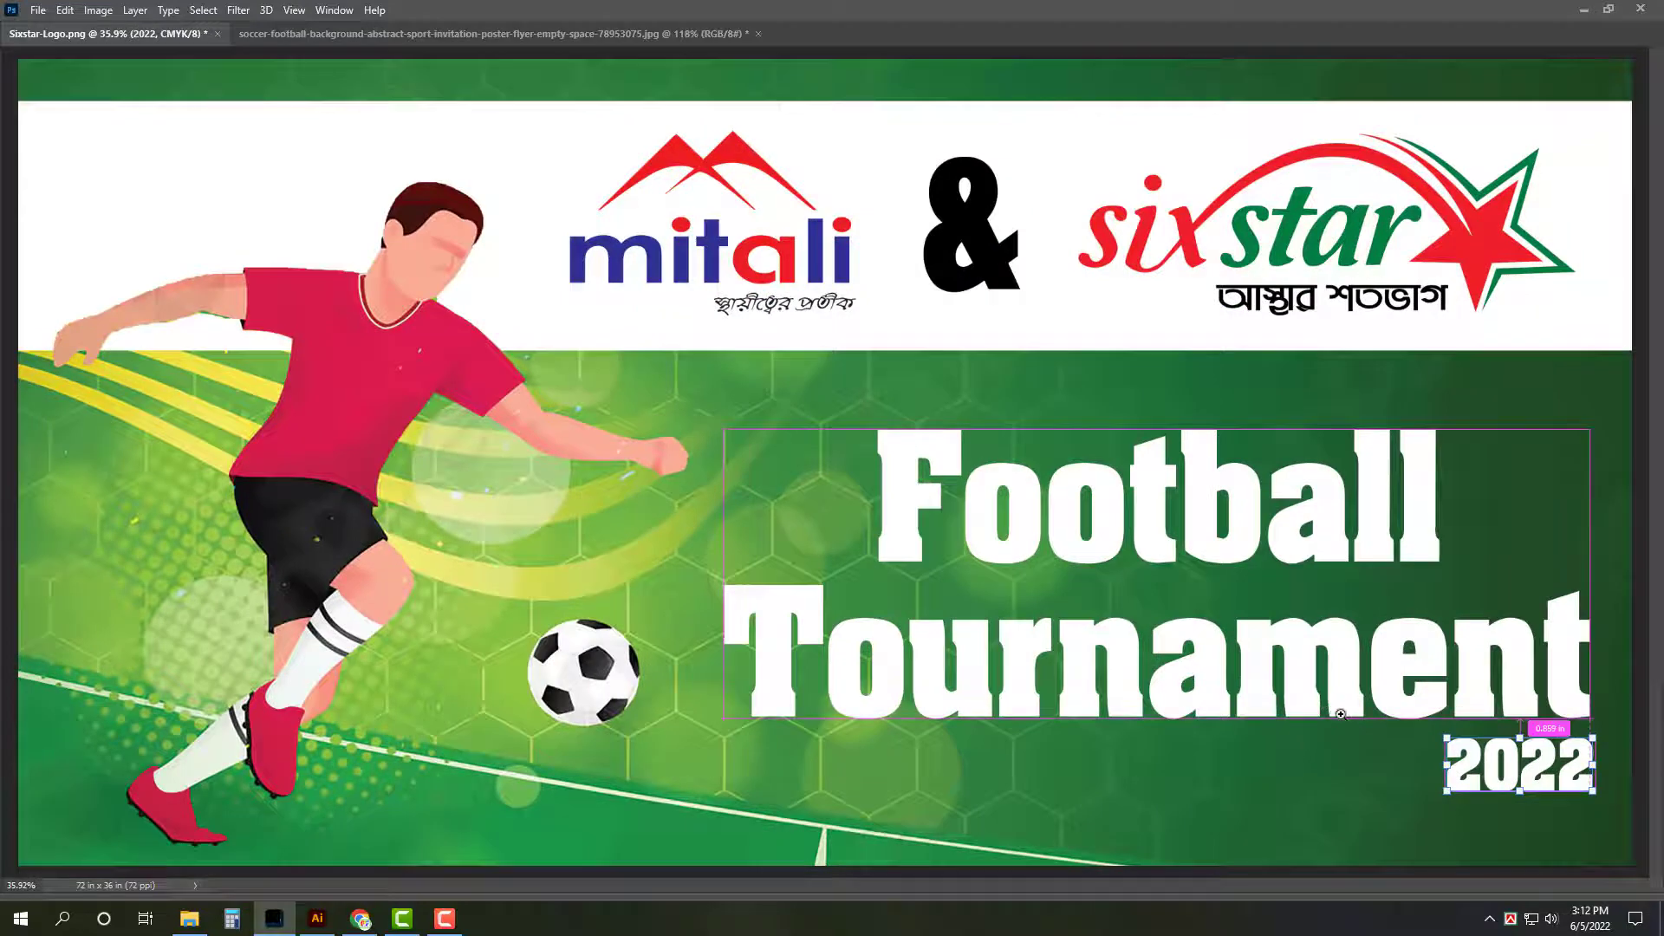
pyautogui.scroll(3, 1325, 647)
# Step: Give the Football Tournament title layer a drop shadow in Layer Style
pyautogui.moveTo(1452, 700); pyautogui.dragTo(776, 448)
pyautogui.press('Tab')
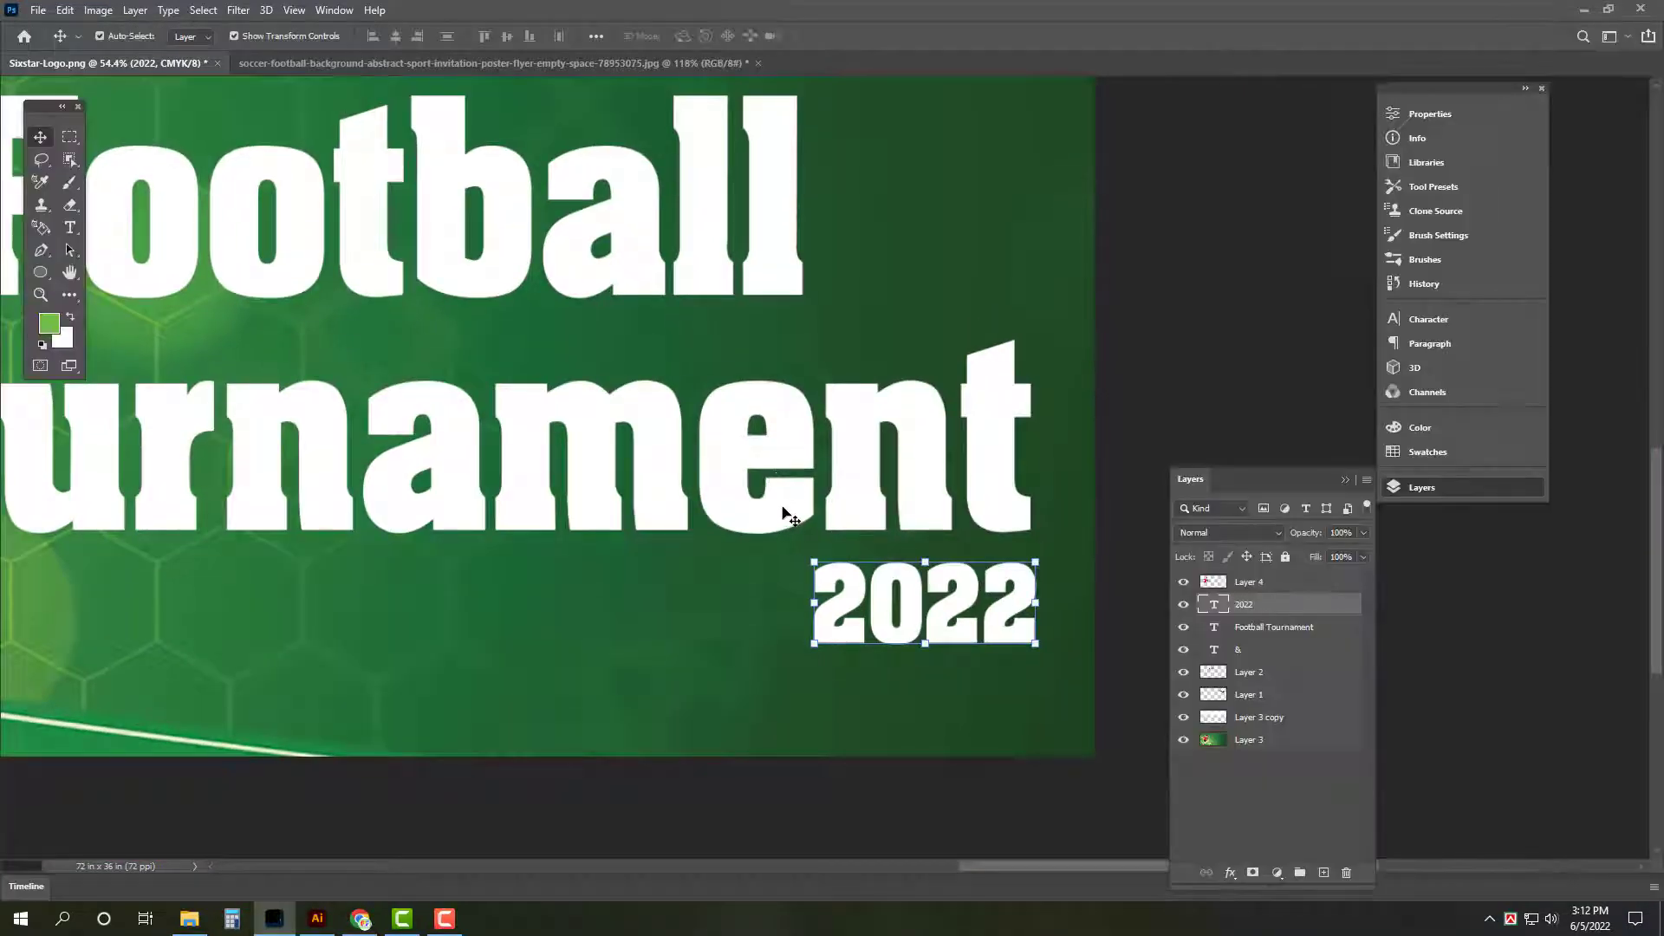
pyautogui.click(726, 481)
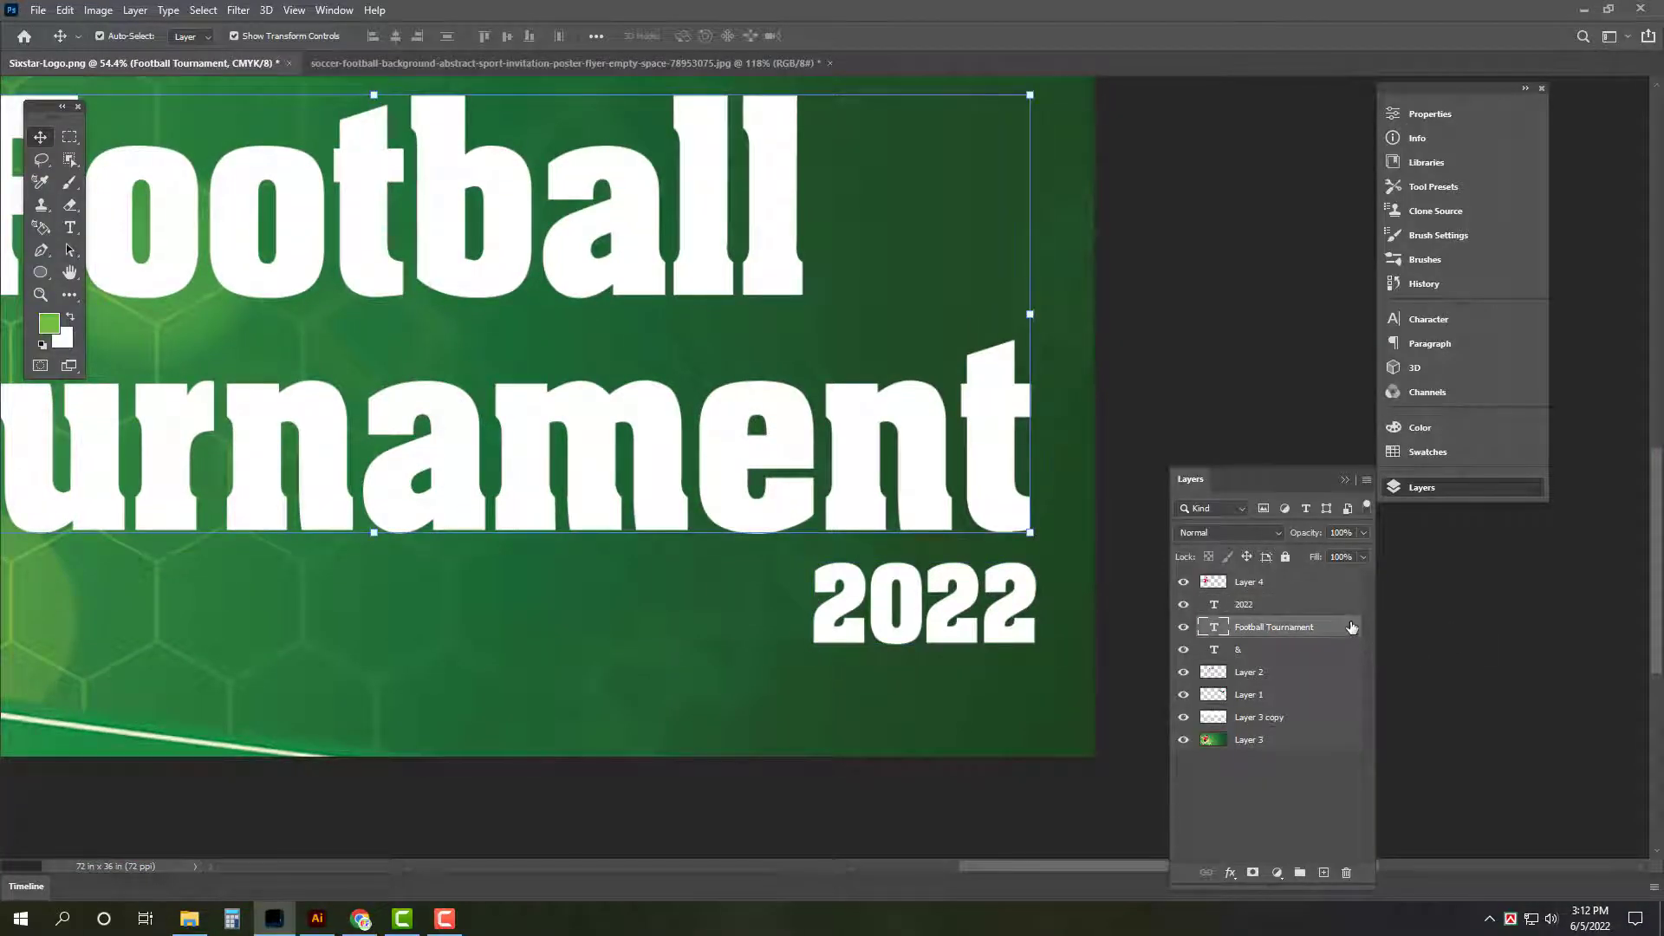
pyautogui.doubleClick(1335, 627)
pyautogui.click(1061, 496)
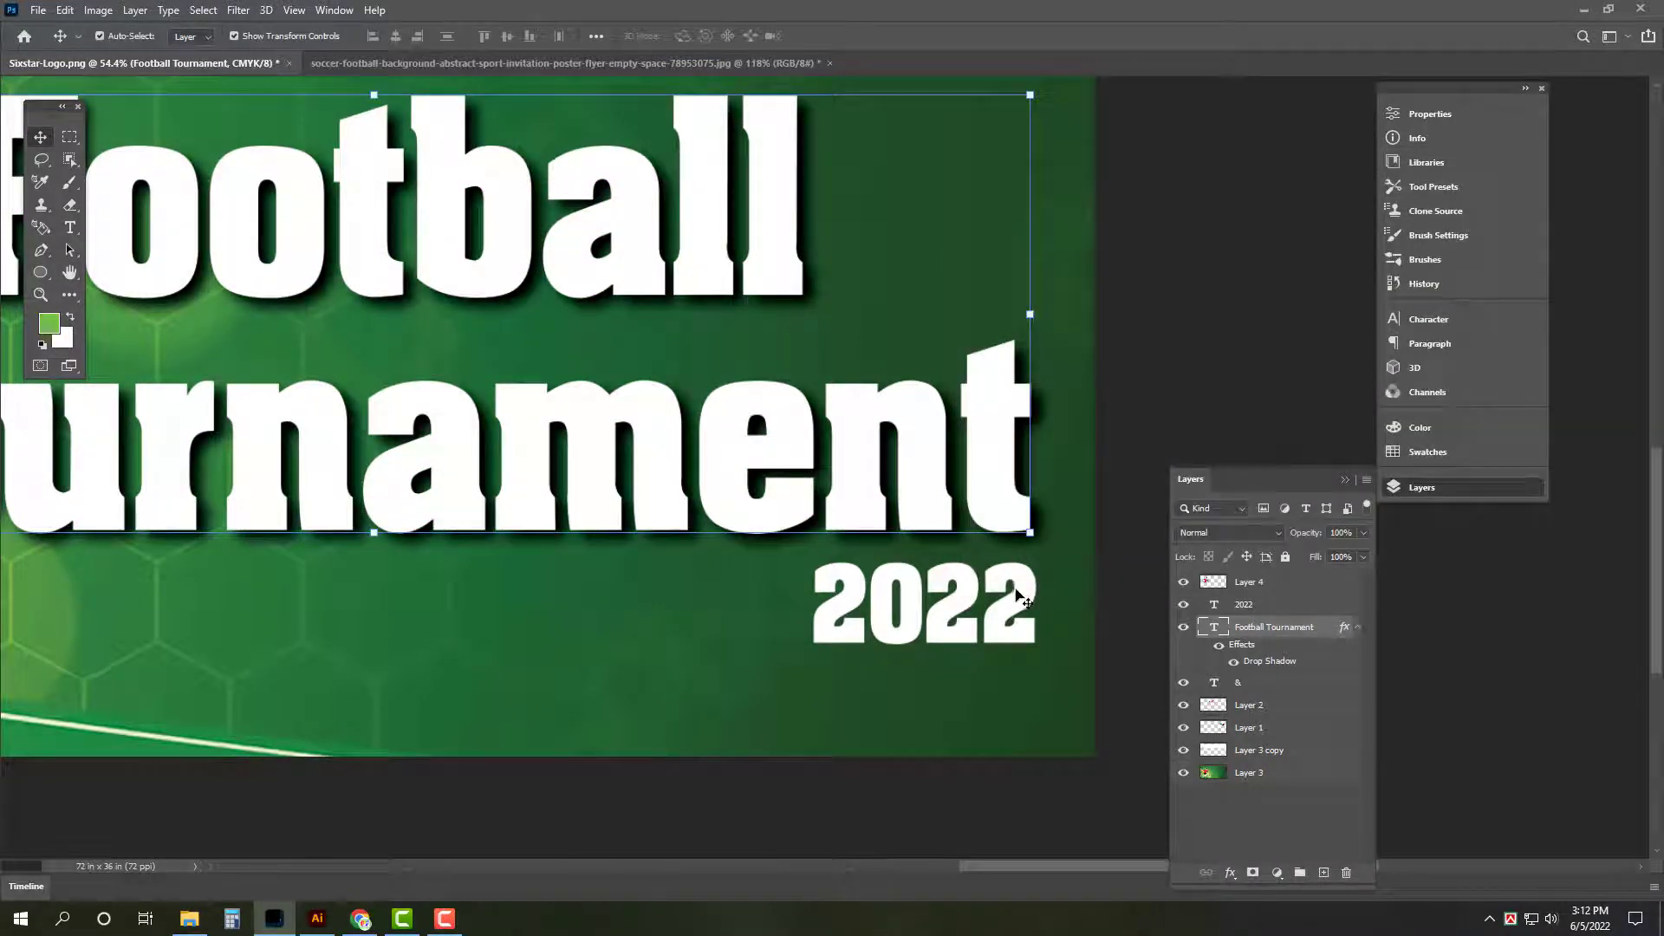
pyautogui.click(1257, 604)
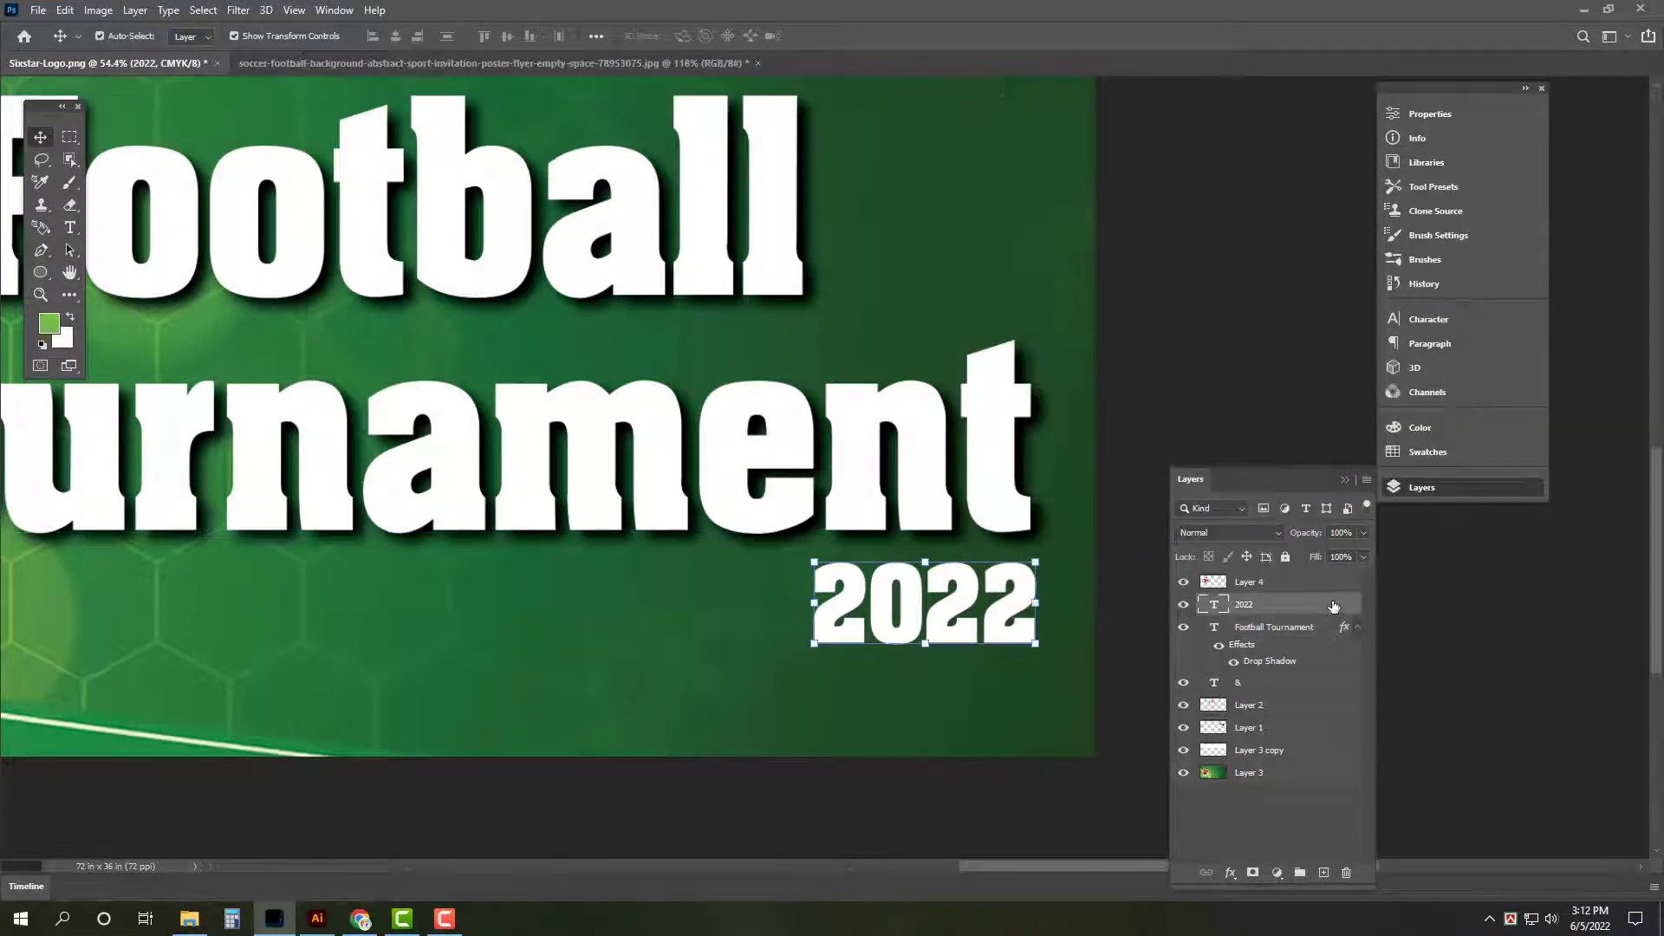
pyautogui.doubleClick(1334, 604)
# Step: Add a drop shadow to 2022 and review the player, logo band and background layers
pyautogui.click(974, 496)
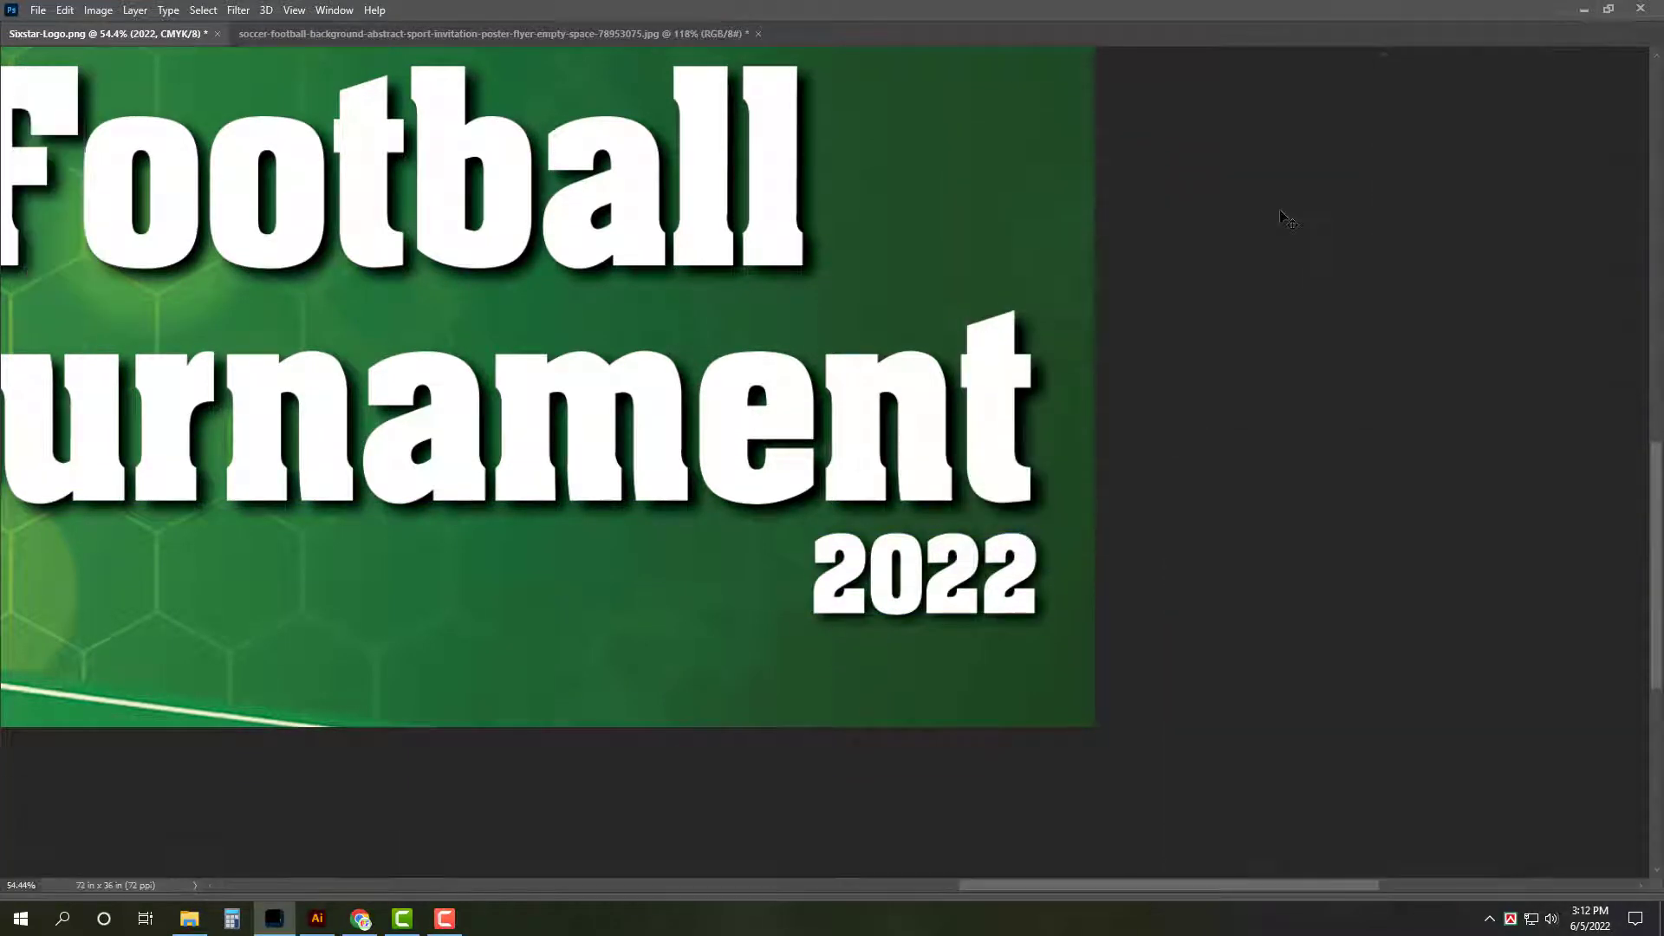
pyautogui.hotkey('ctrl', '0')
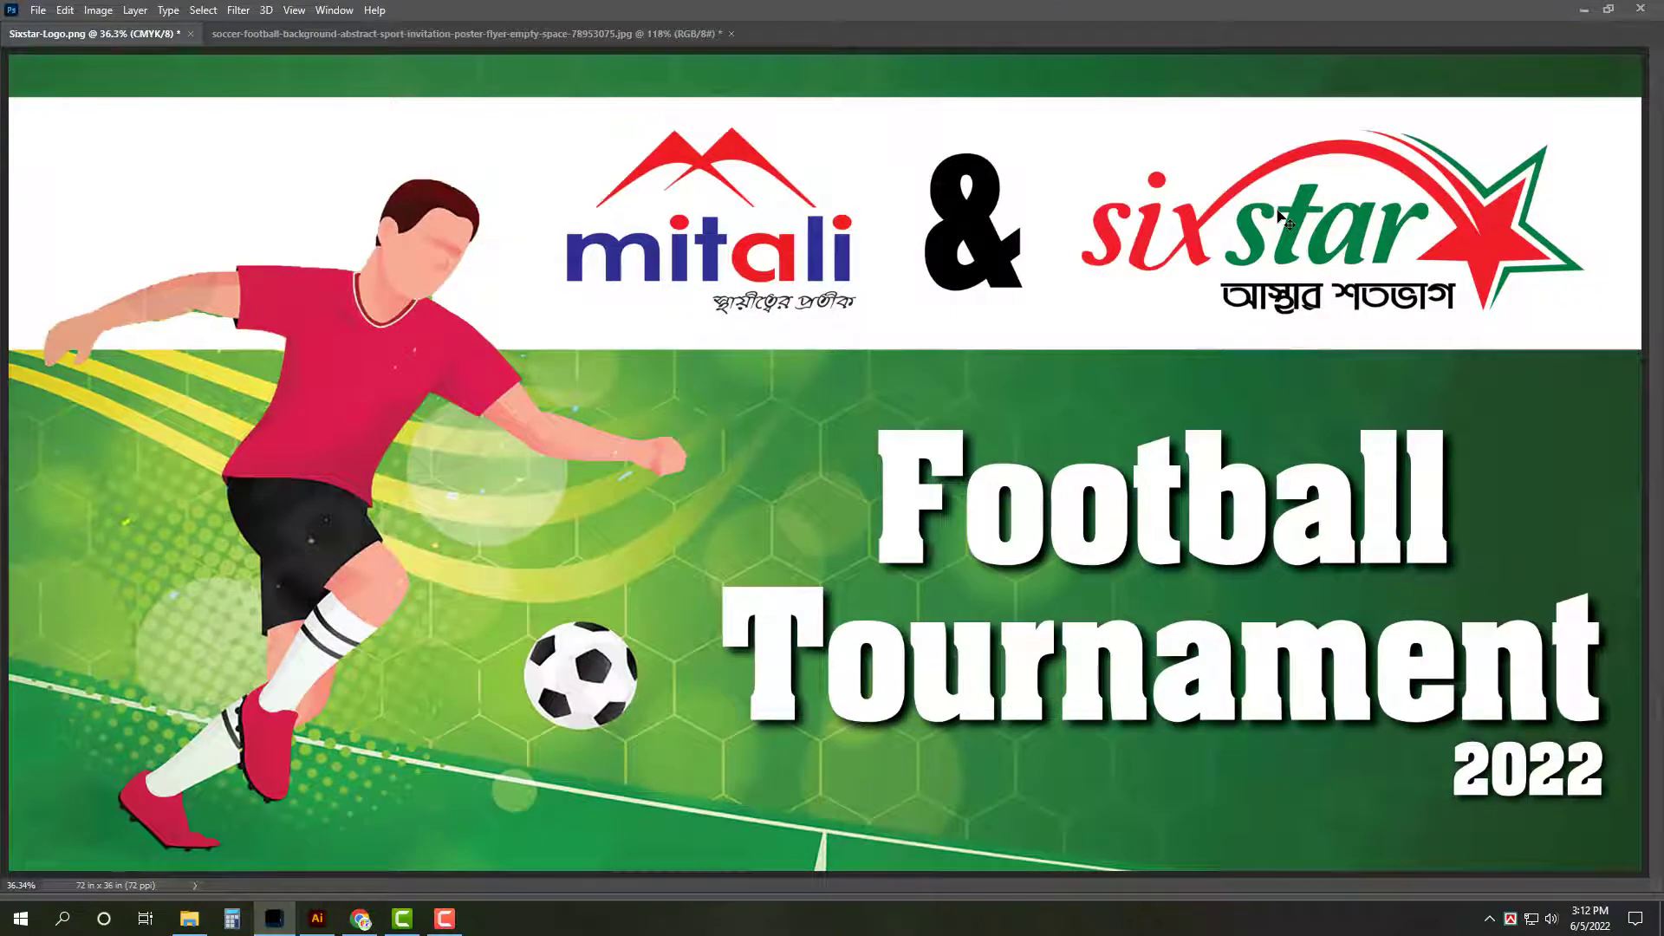
pyautogui.scroll(3, 304, 376)
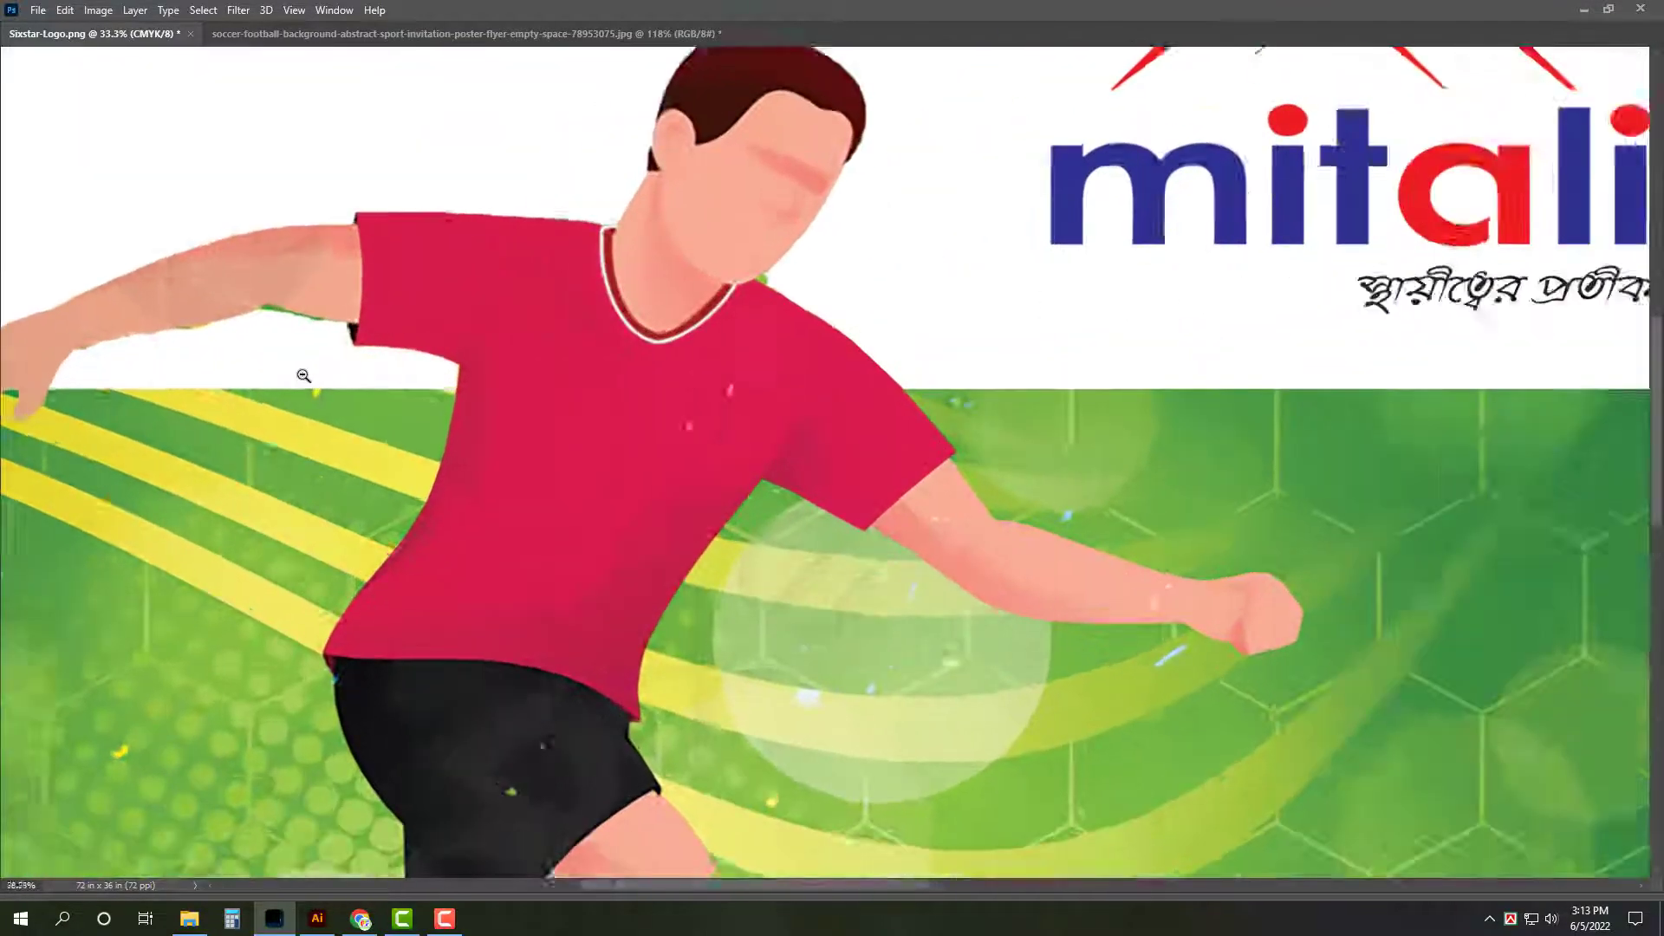
pyautogui.click(449, 288)
pyautogui.hotkey('ctrl', '0')
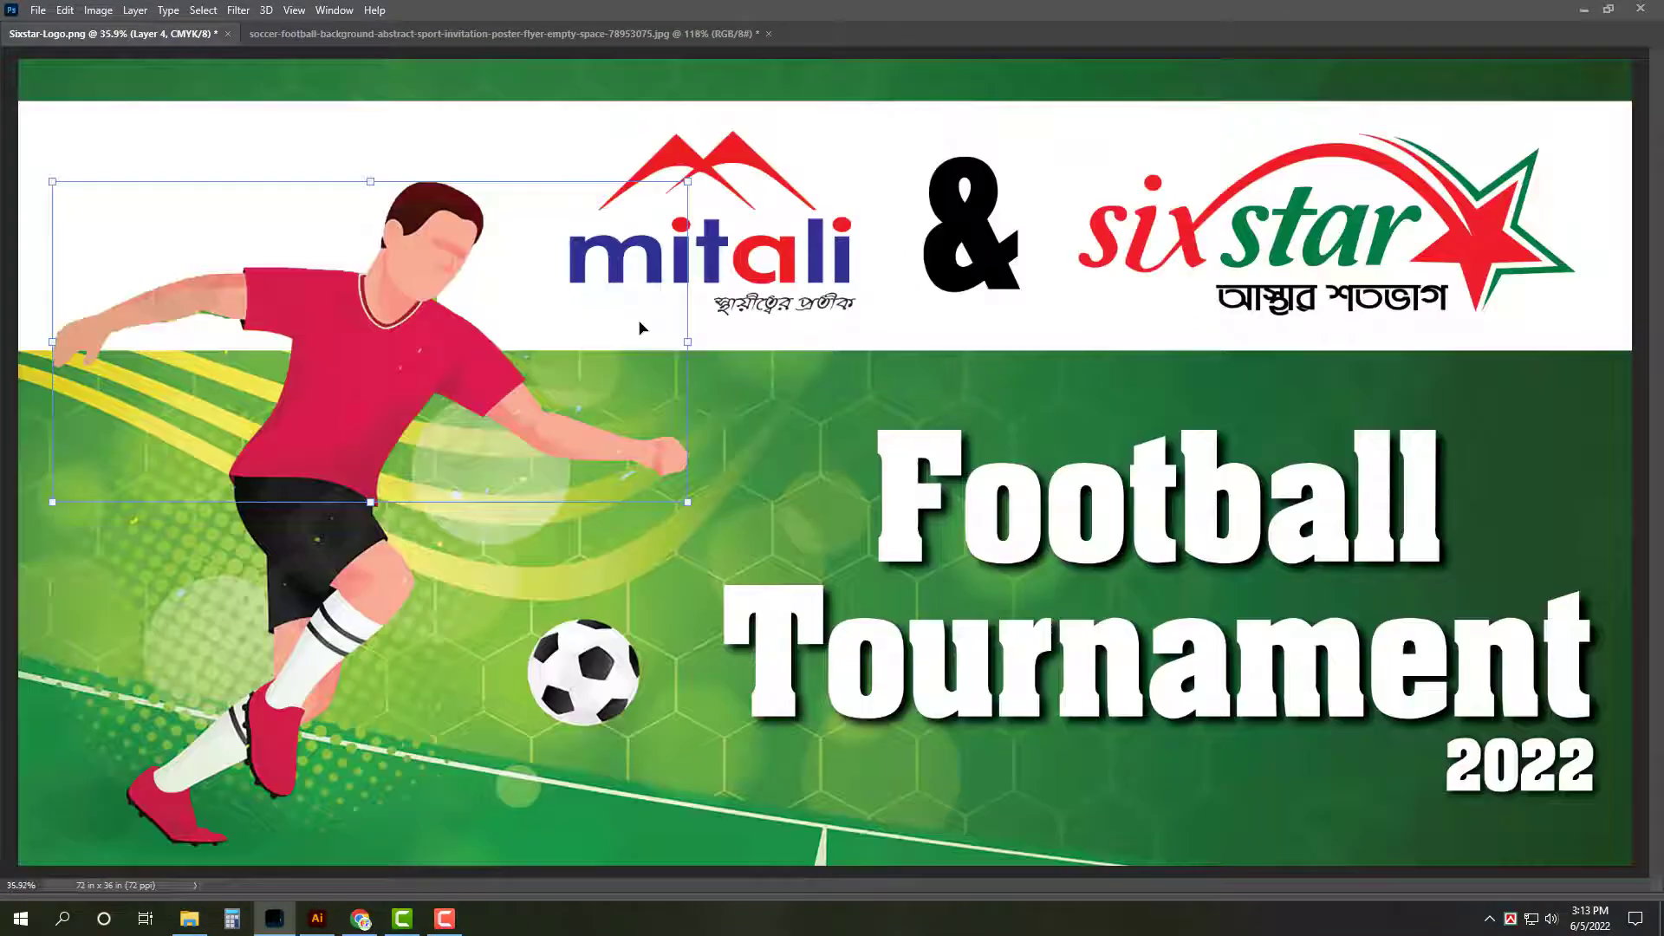
pyautogui.click(536, 162)
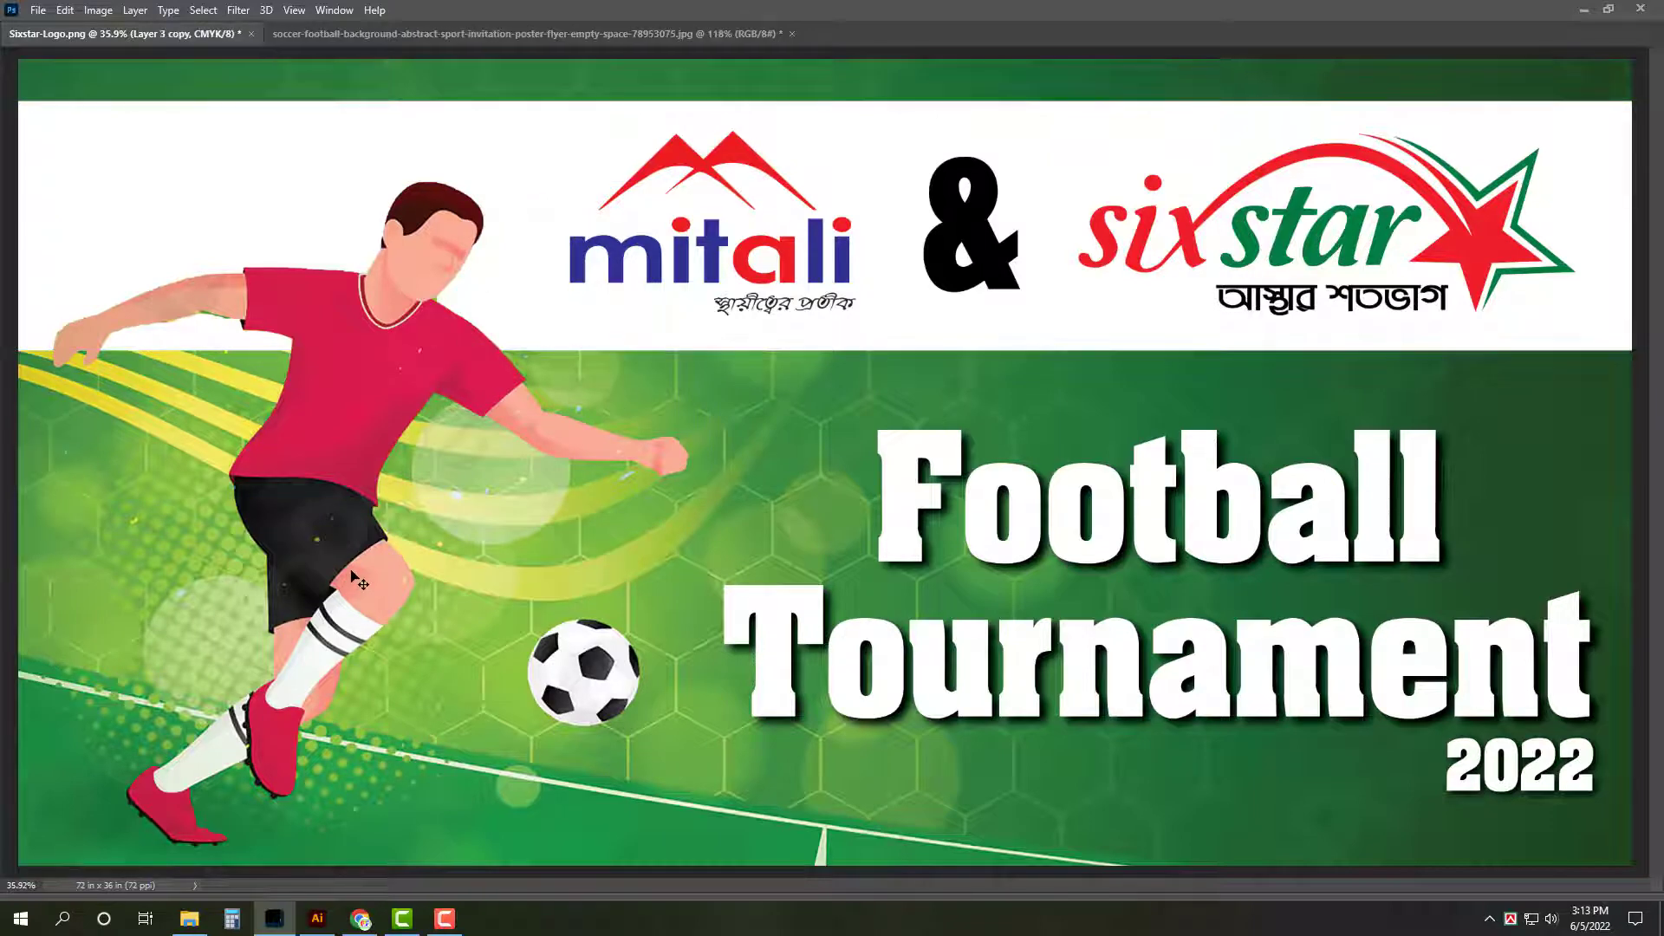
pyautogui.click(357, 598)
pyautogui.hotkey('ctrl', '-')
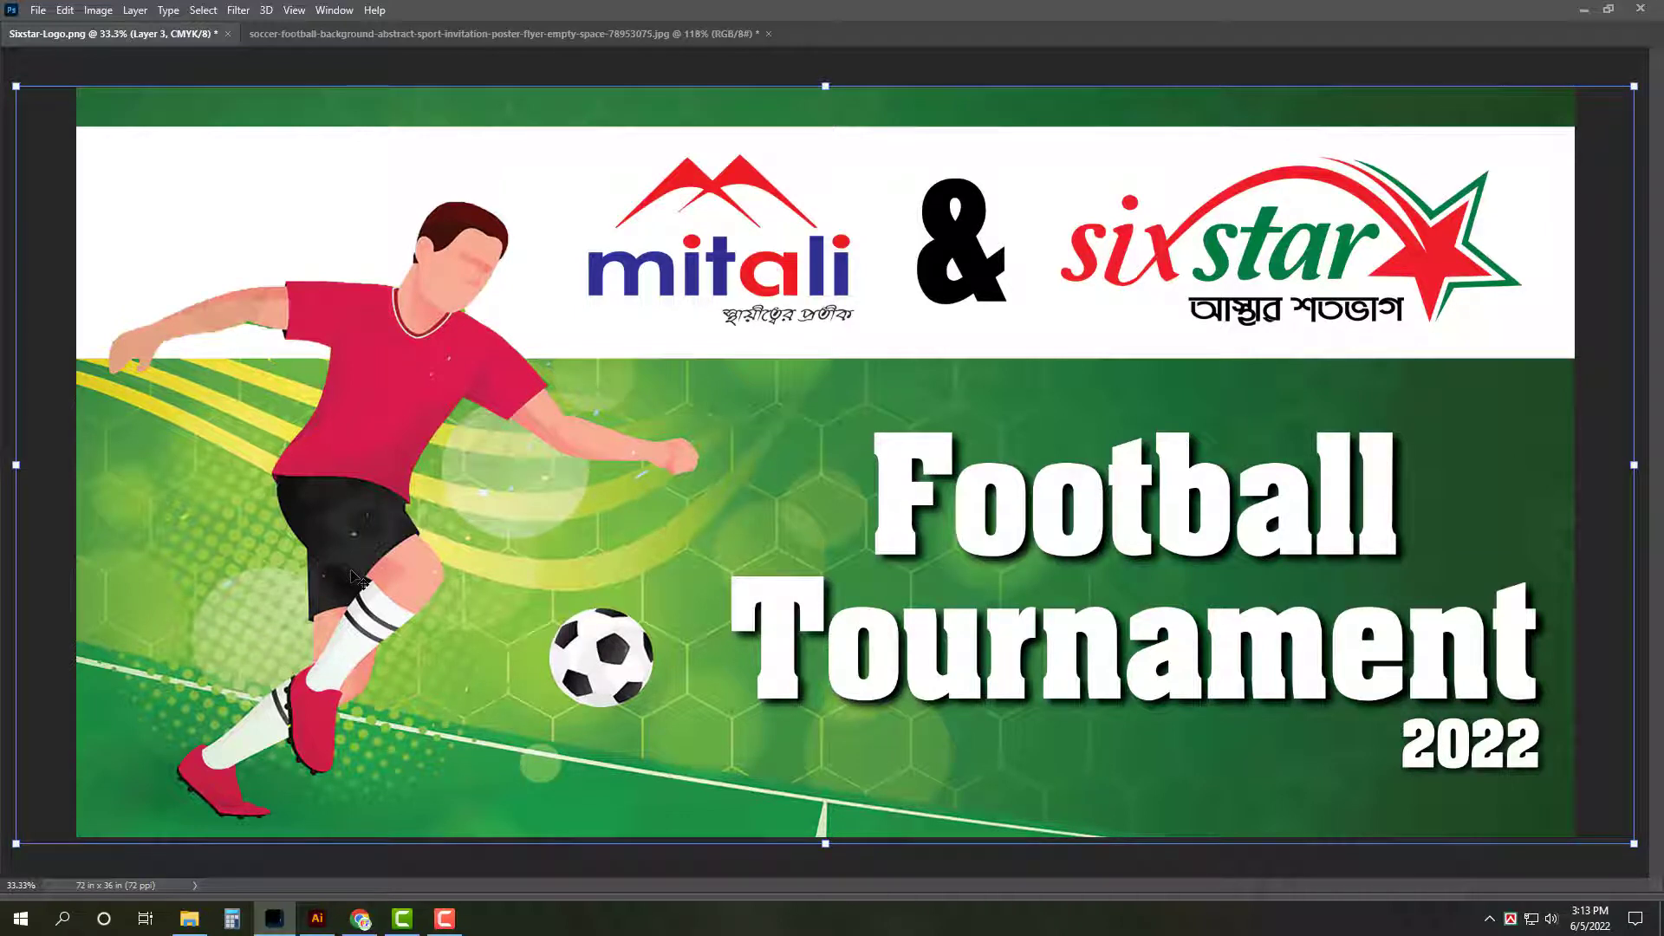
# Step: Test the logo band at 50% opacity, restore it to 100%, and apply a crop
pyautogui.click(1527, 205)
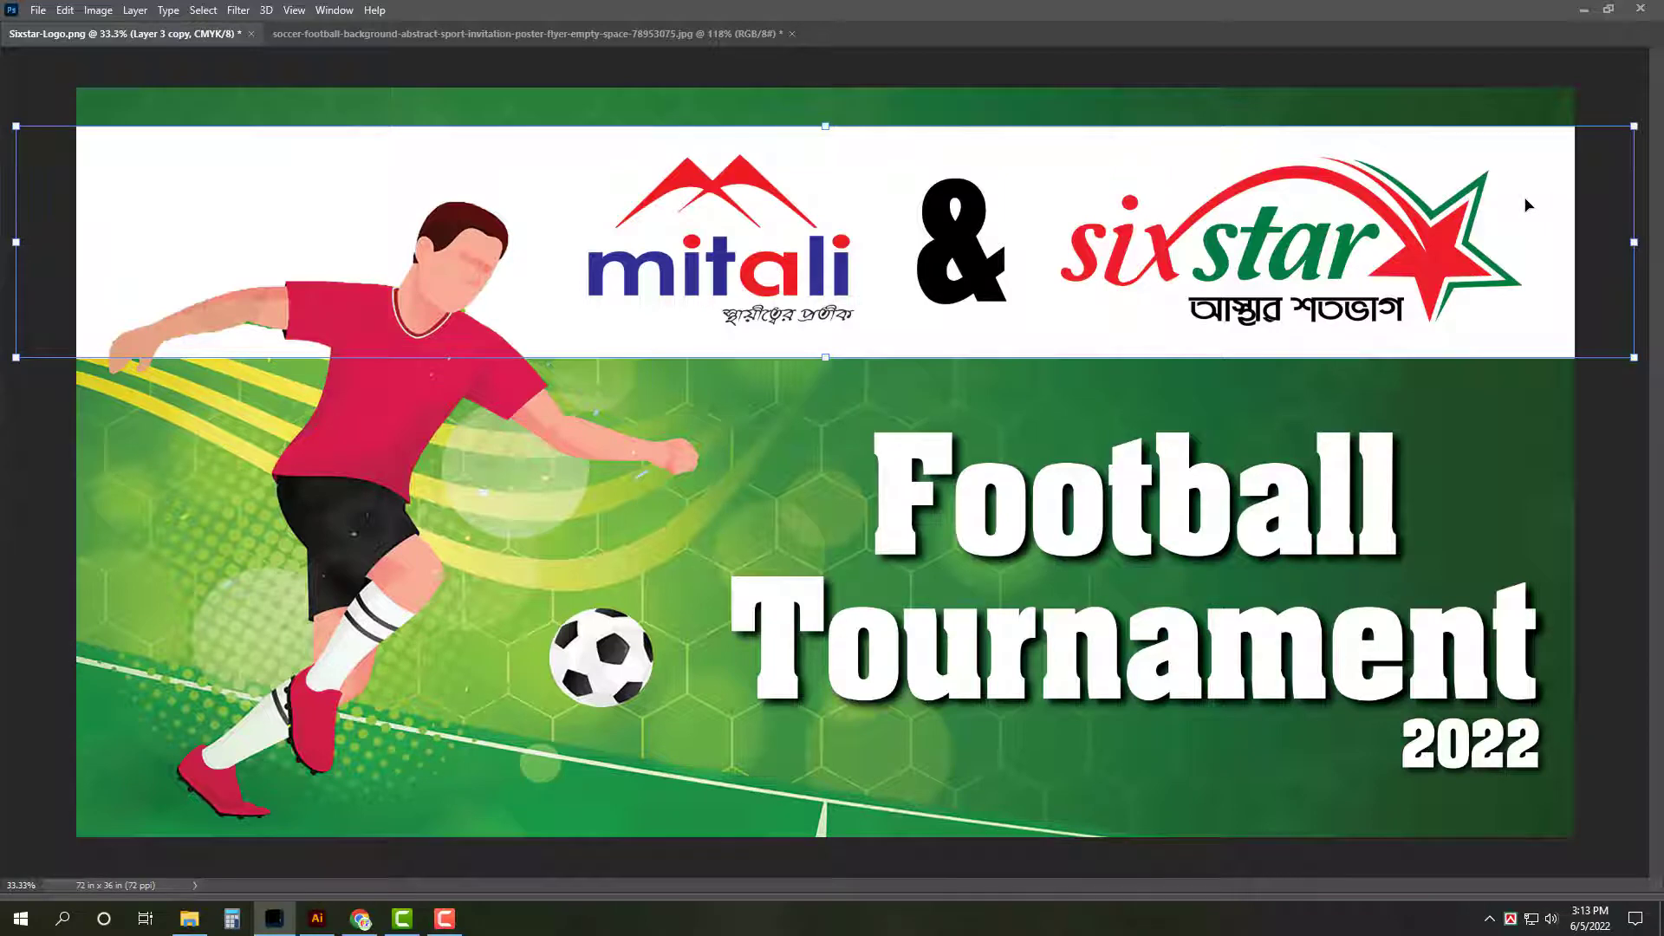
pyautogui.press('5')
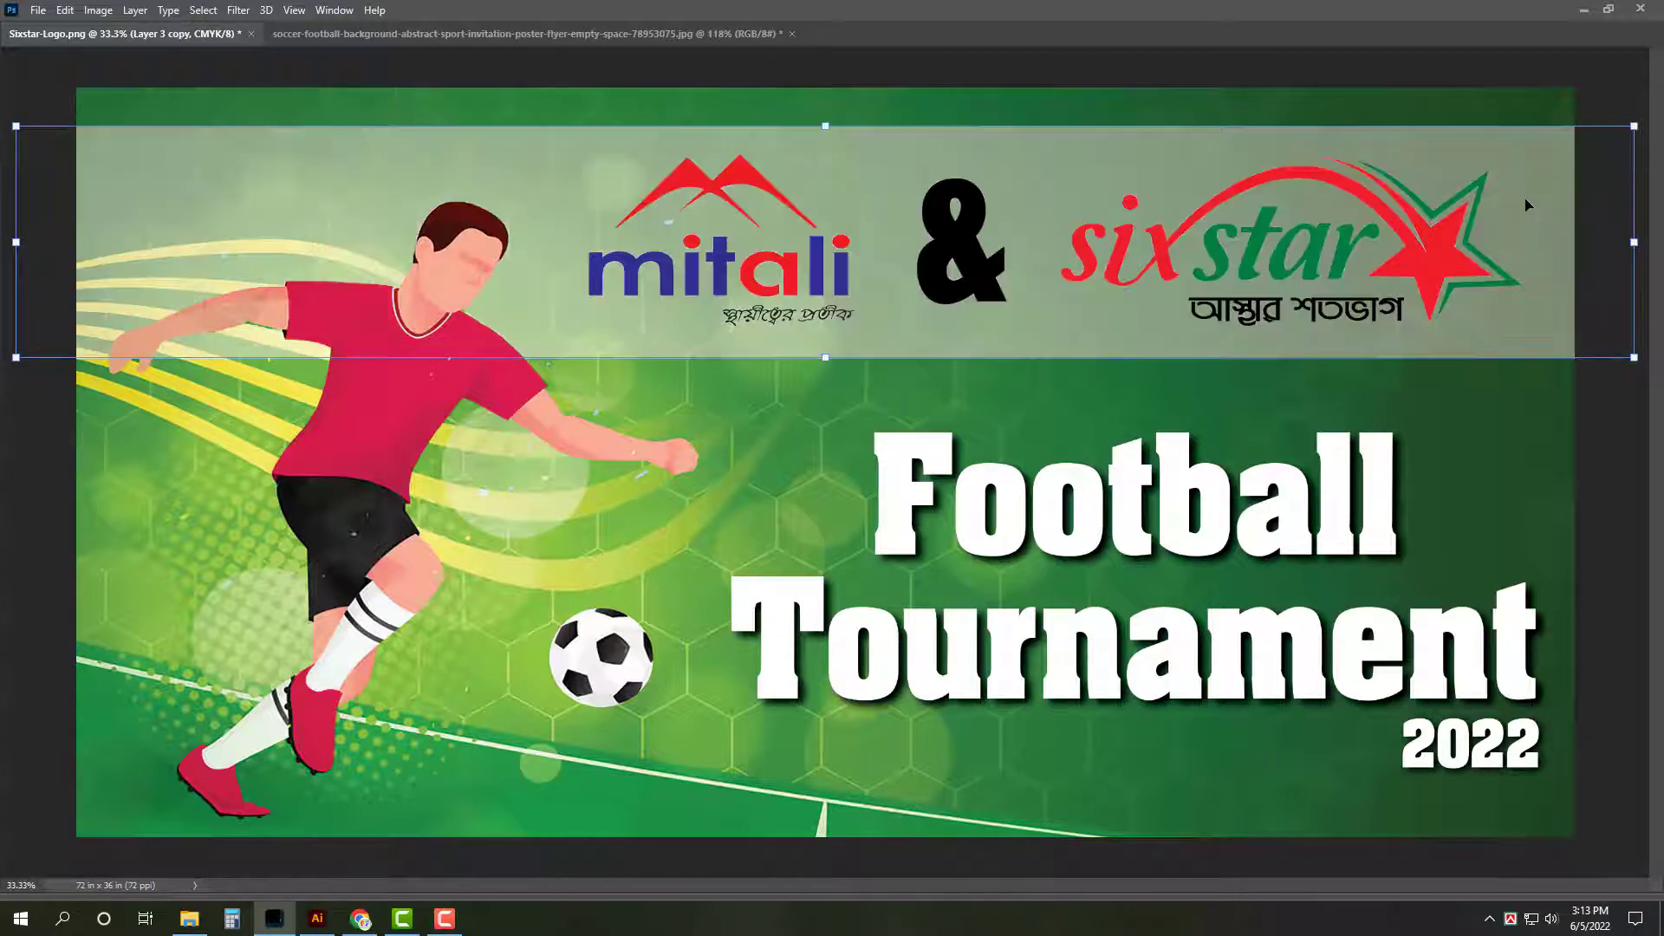
pyautogui.press('0')
pyautogui.hotkey('ctrl', '-')
pyautogui.press('Tab')
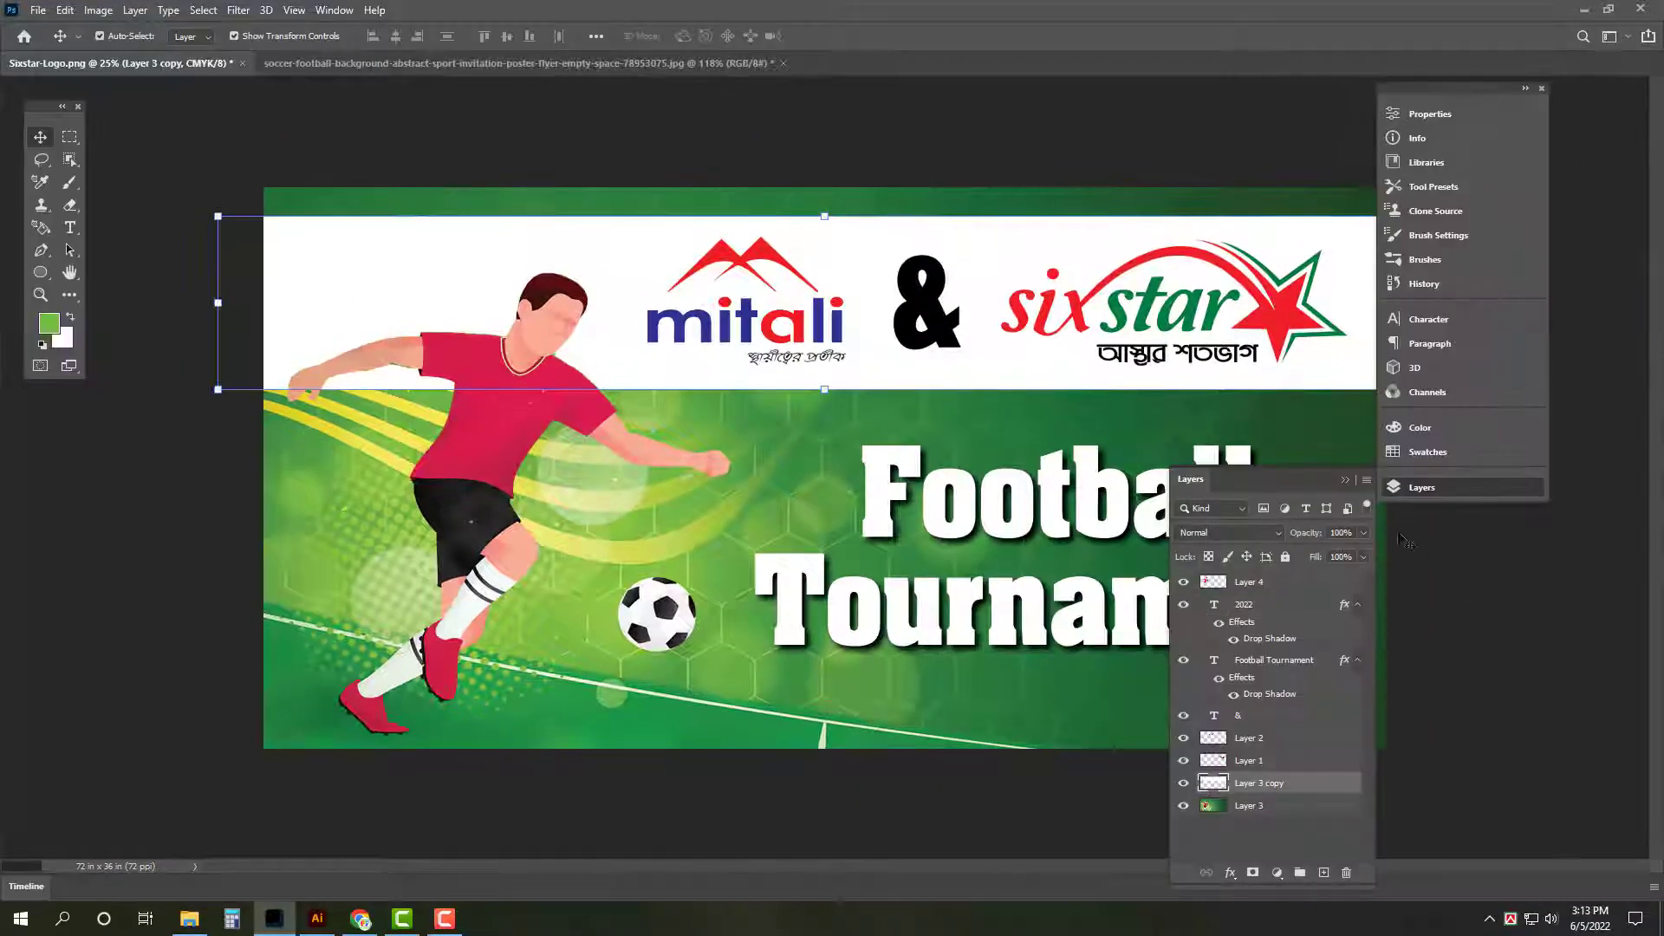
pyautogui.hotkey('ctrl', '+')
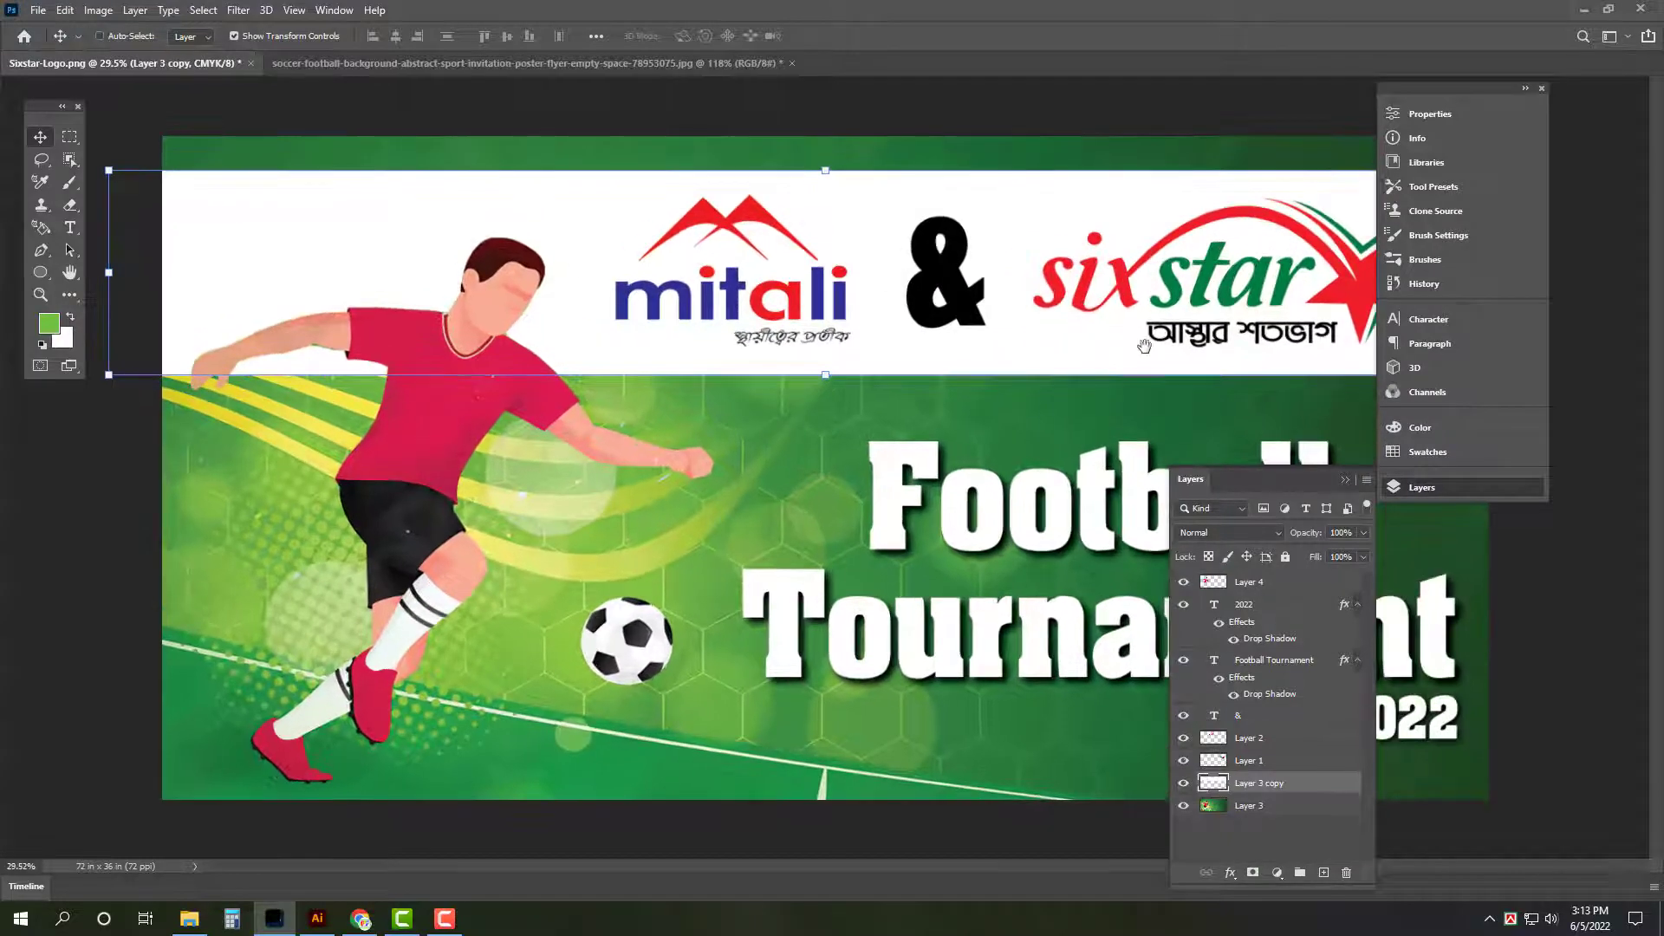
pyautogui.press('Tab')
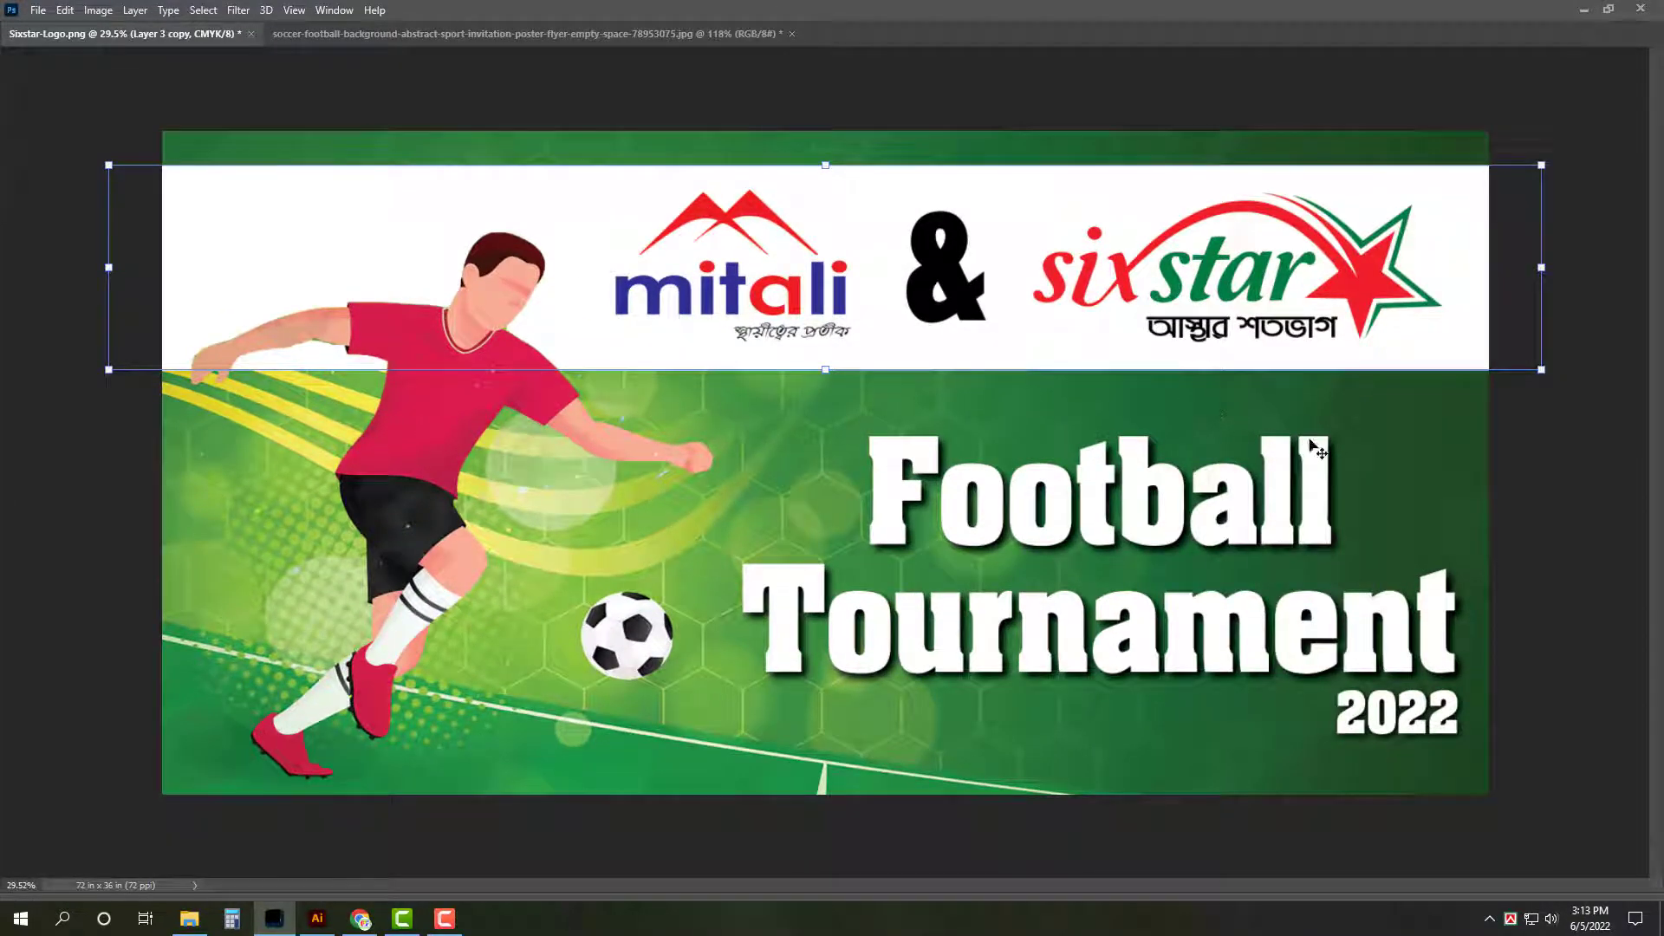
pyautogui.press('c')
pyautogui.press('Return')
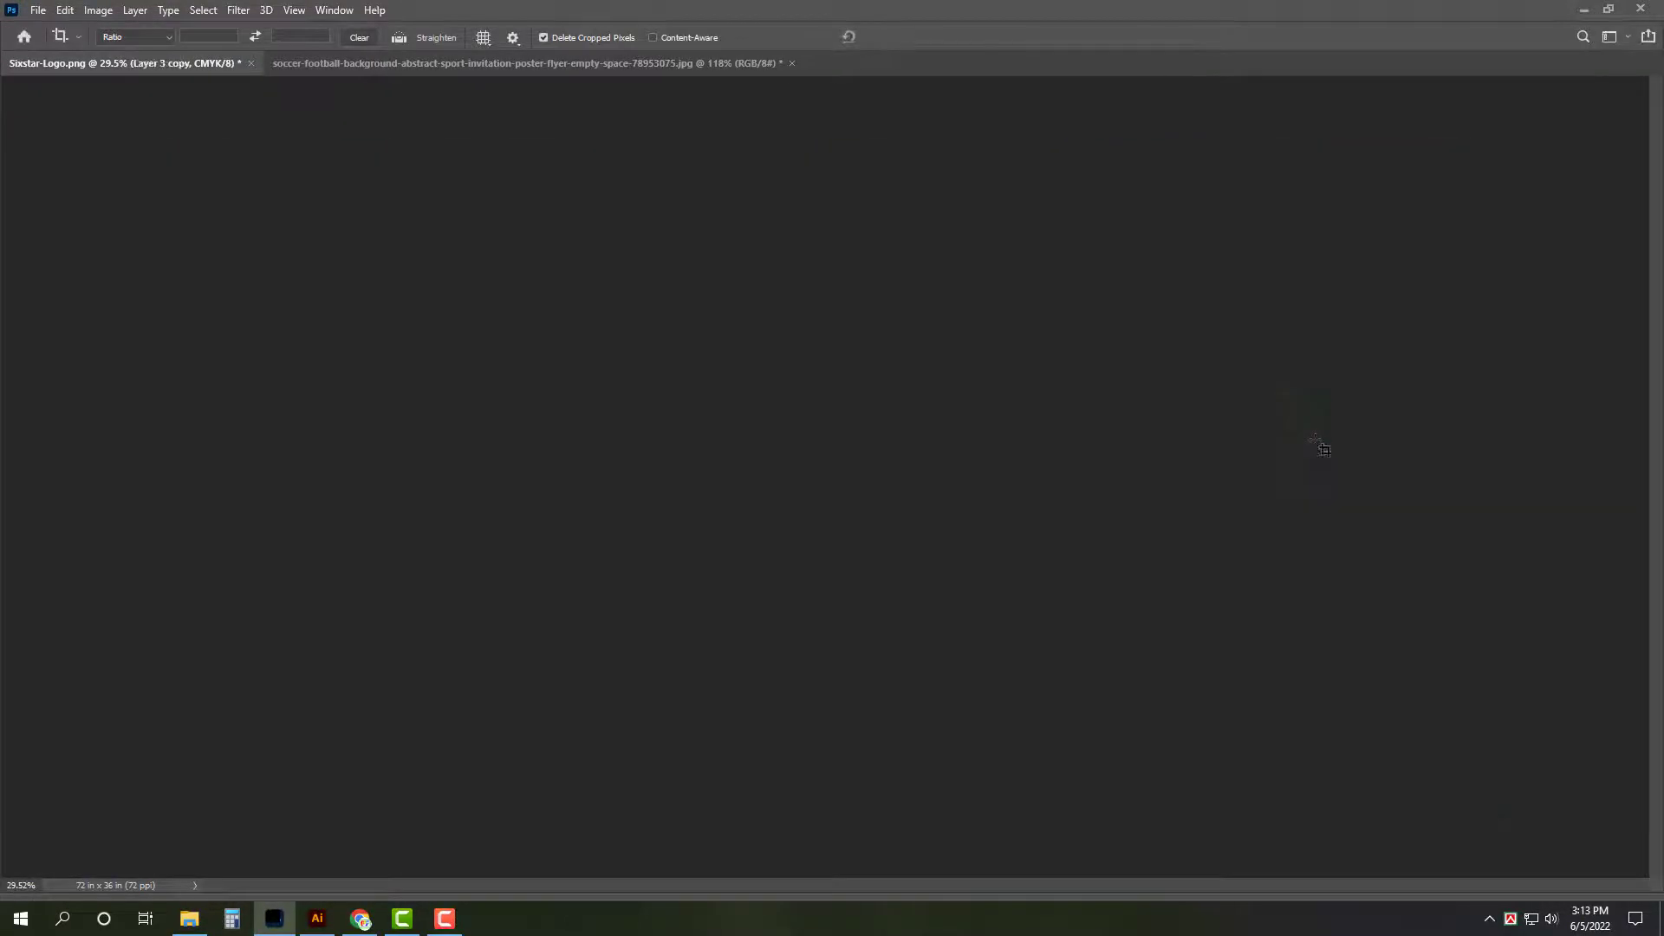
# Step: Recolour the & between the mitali and sixstar logos crimson
pyautogui.press('Tab')
pyautogui.press('v')
pyautogui.click(951, 286)
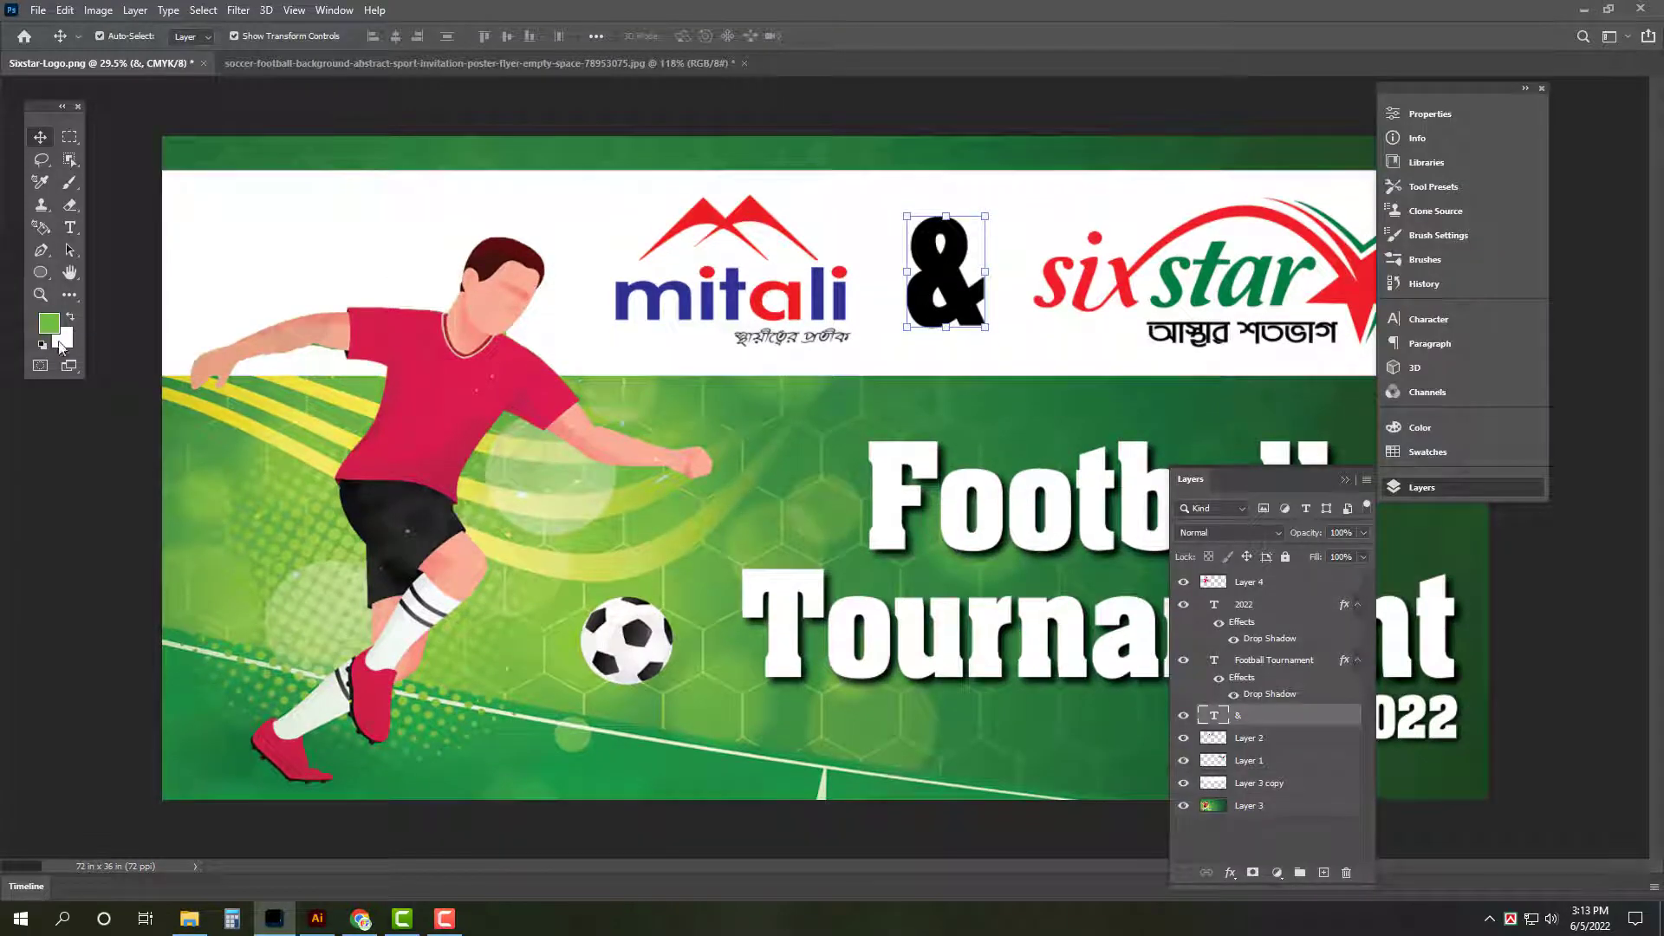
pyautogui.click(61, 338)
pyautogui.write('200')
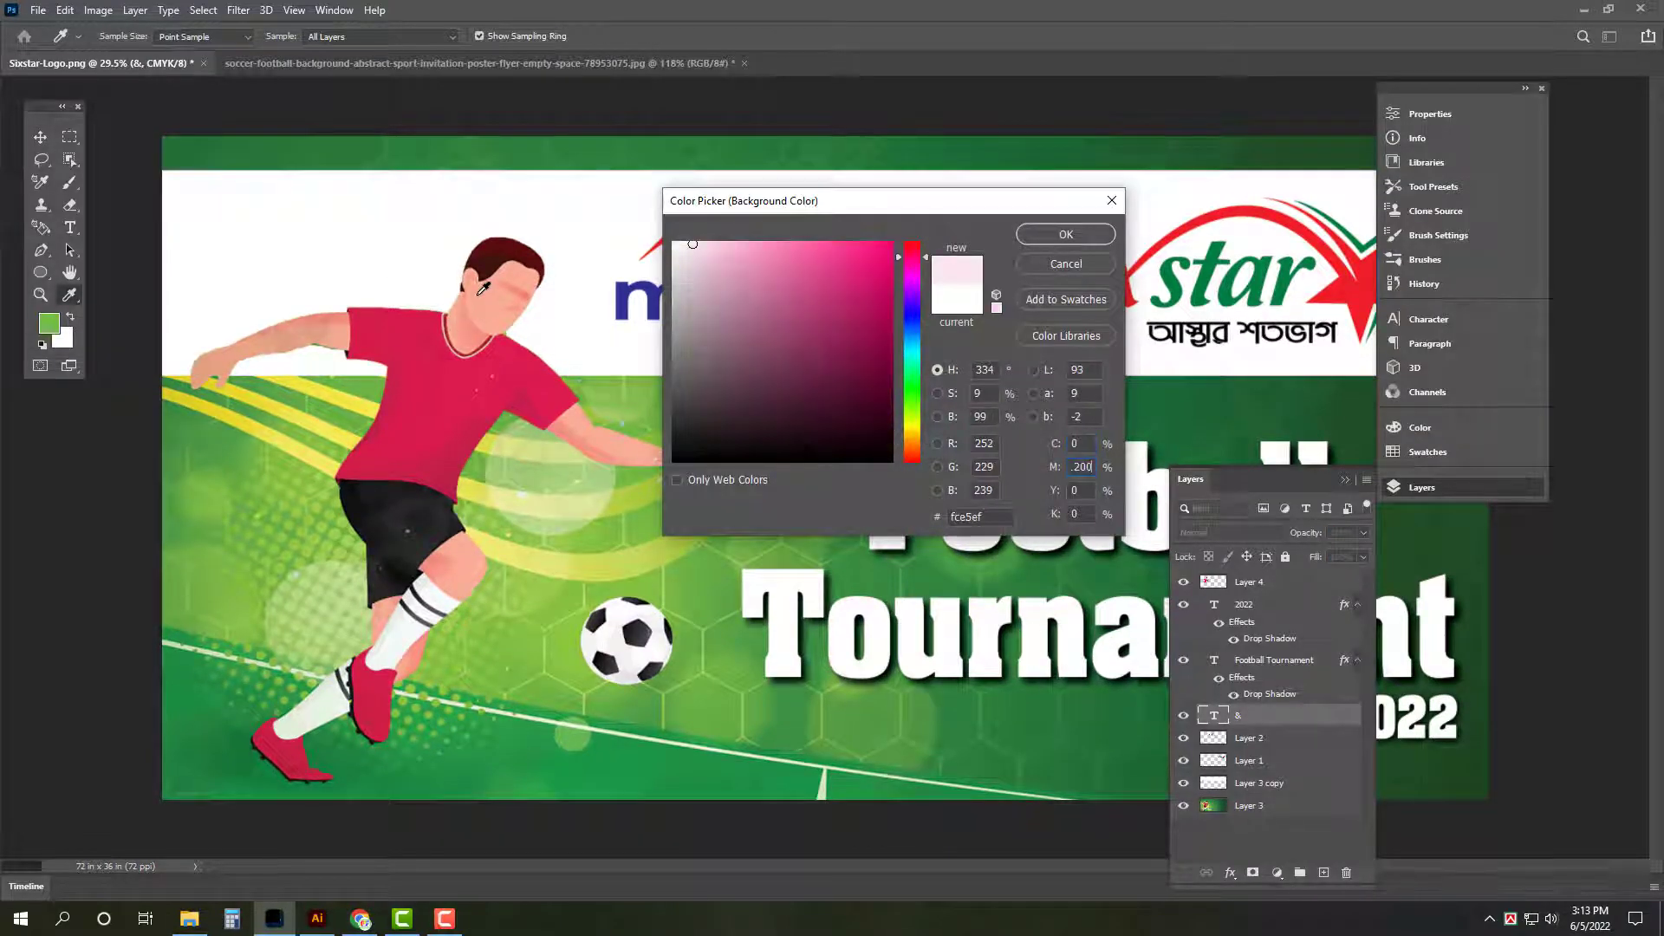
pyautogui.press('Return')
pyautogui.press('Return')
pyautogui.press('Return')
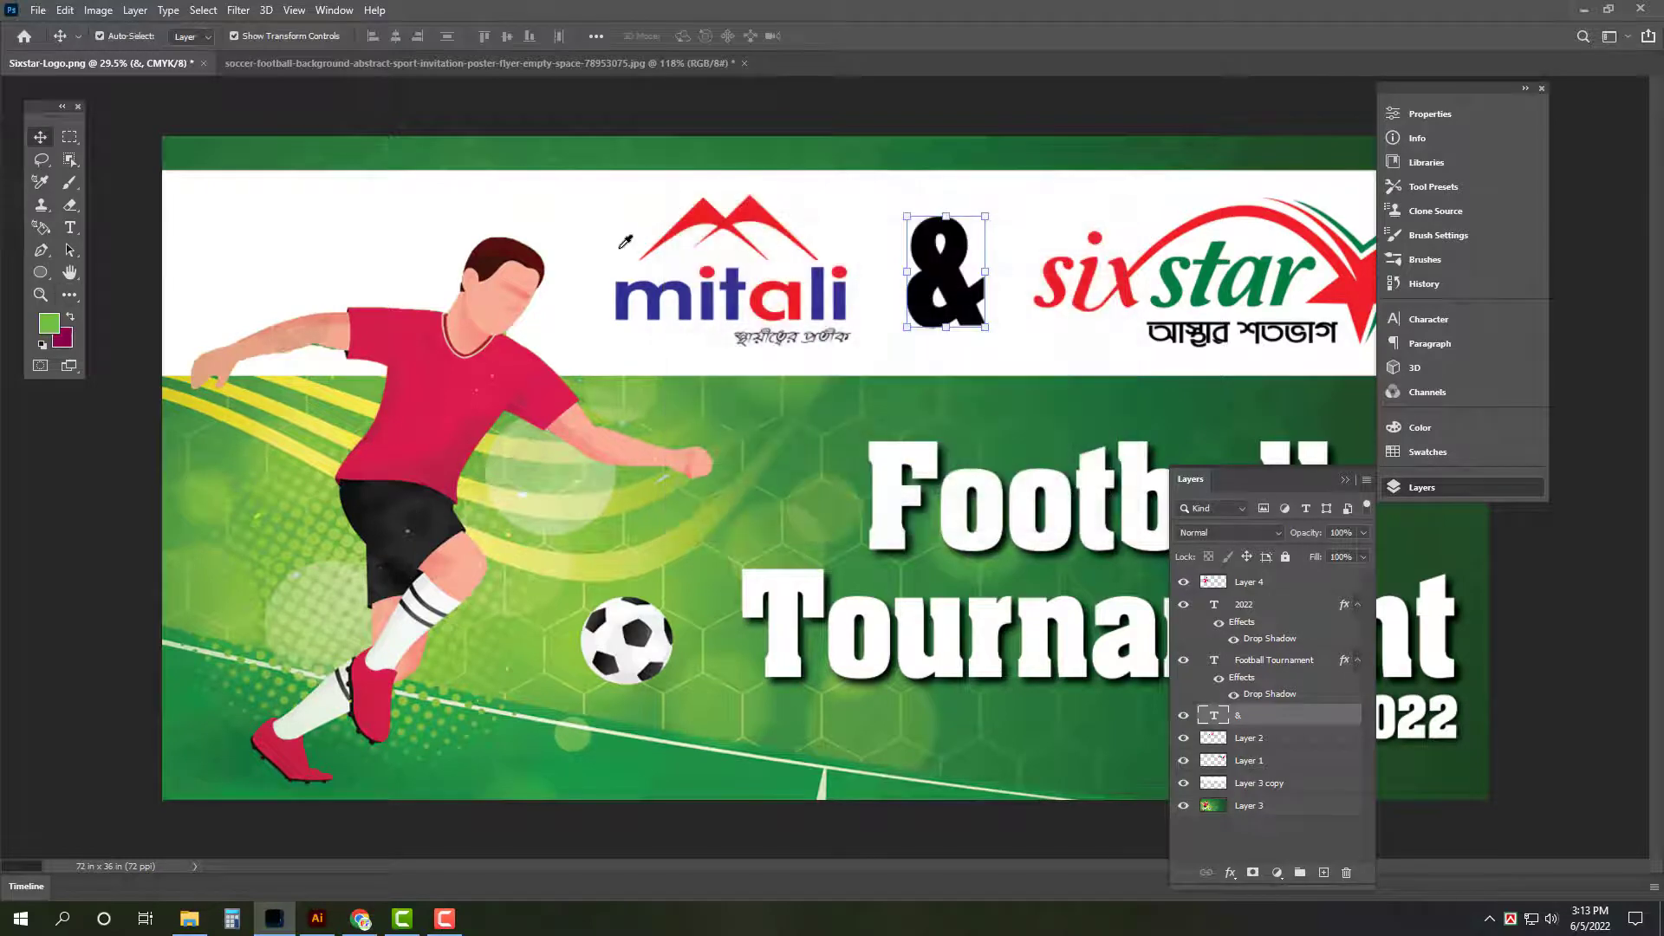
pyautogui.hotkey('ctrl', 'BackSpace')
pyautogui.press('Tab')
pyautogui.scroll(2, 858, 262)
pyautogui.scroll(2, 858, 262)
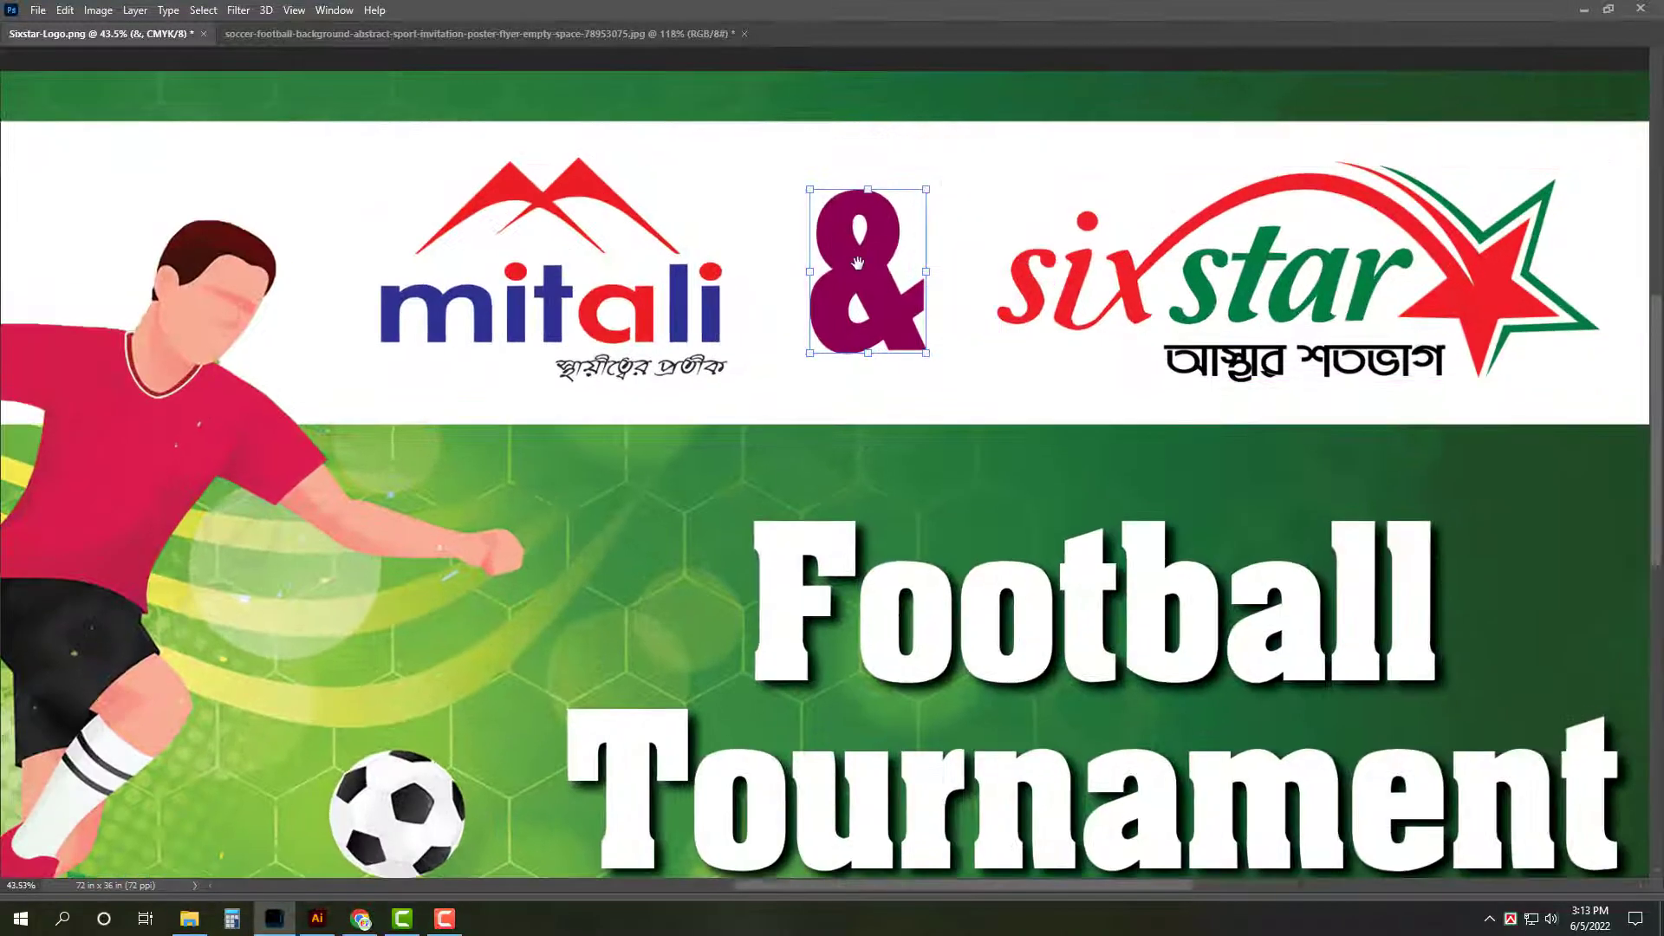
# Step: Try the Aardvark font on the & and revert it to its previous font
pyautogui.press('Tab')
pyautogui.click(1282, 659)
pyautogui.click(1463, 321)
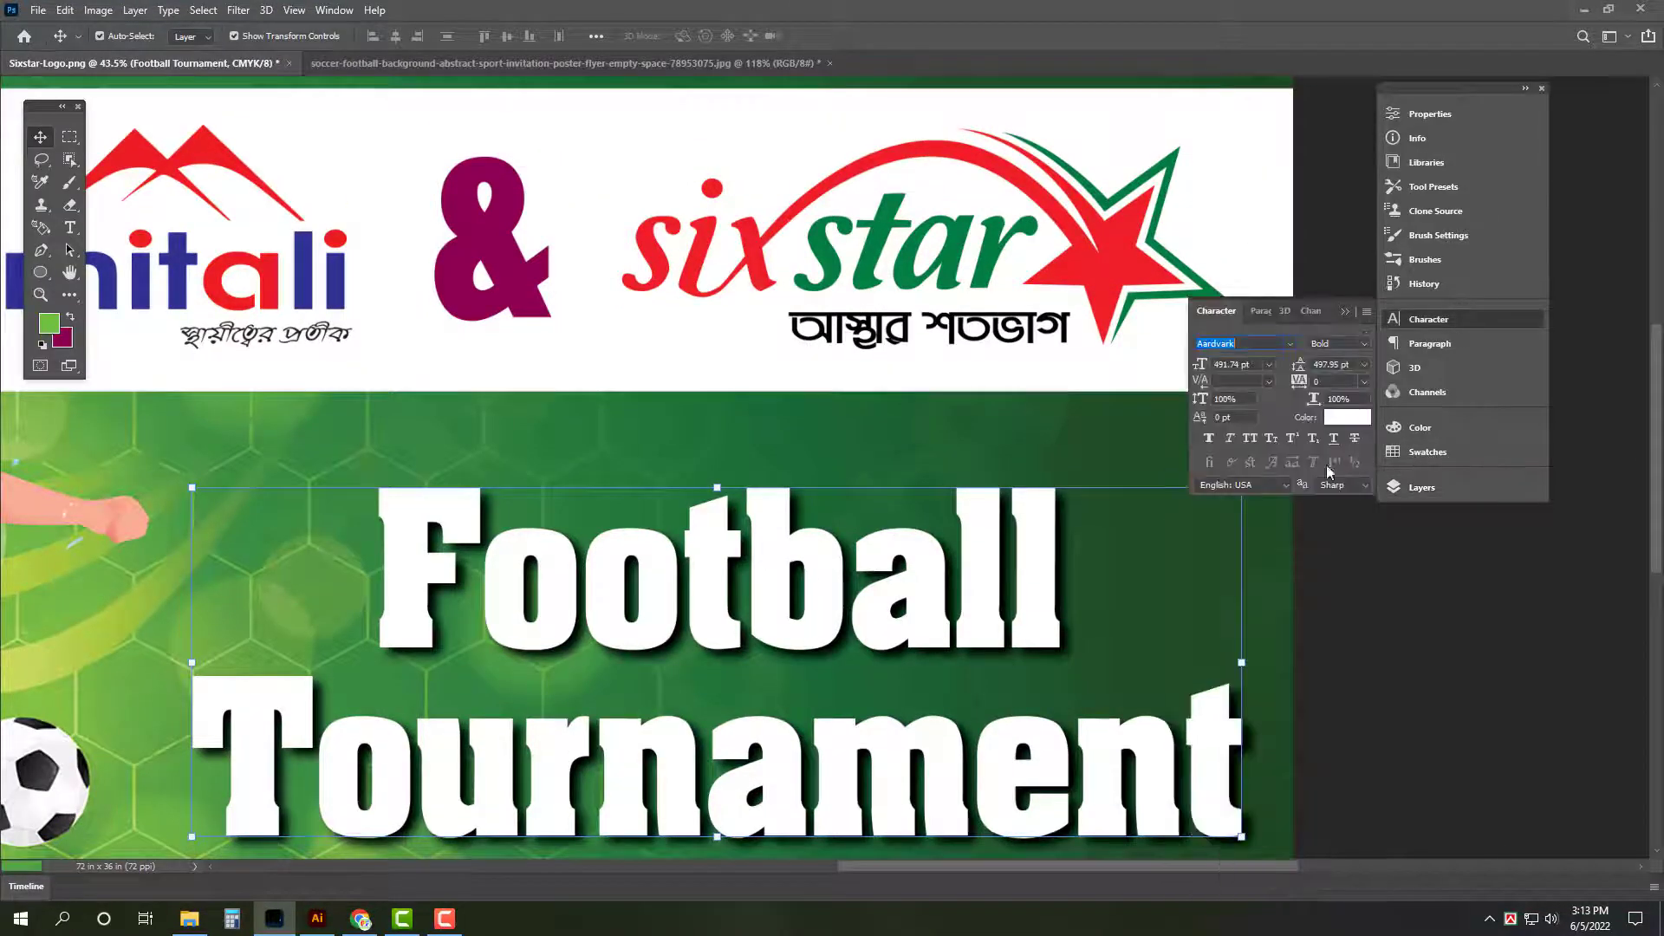
pyautogui.click(507, 255)
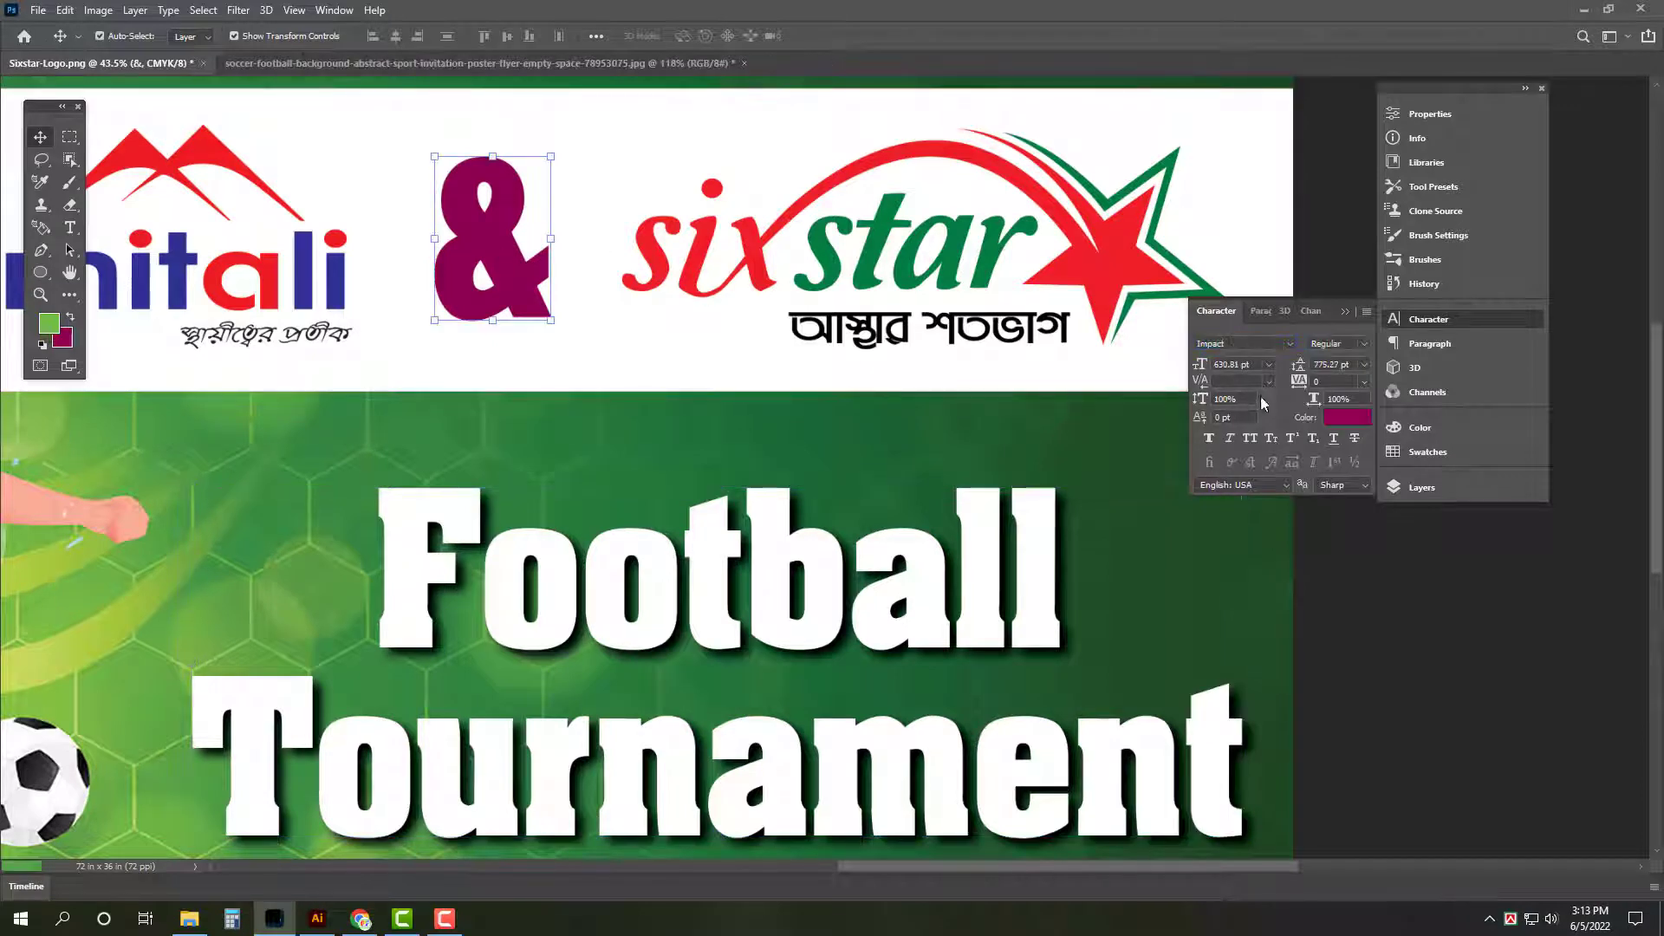
pyautogui.write('Aardvark')
pyautogui.press('Return')
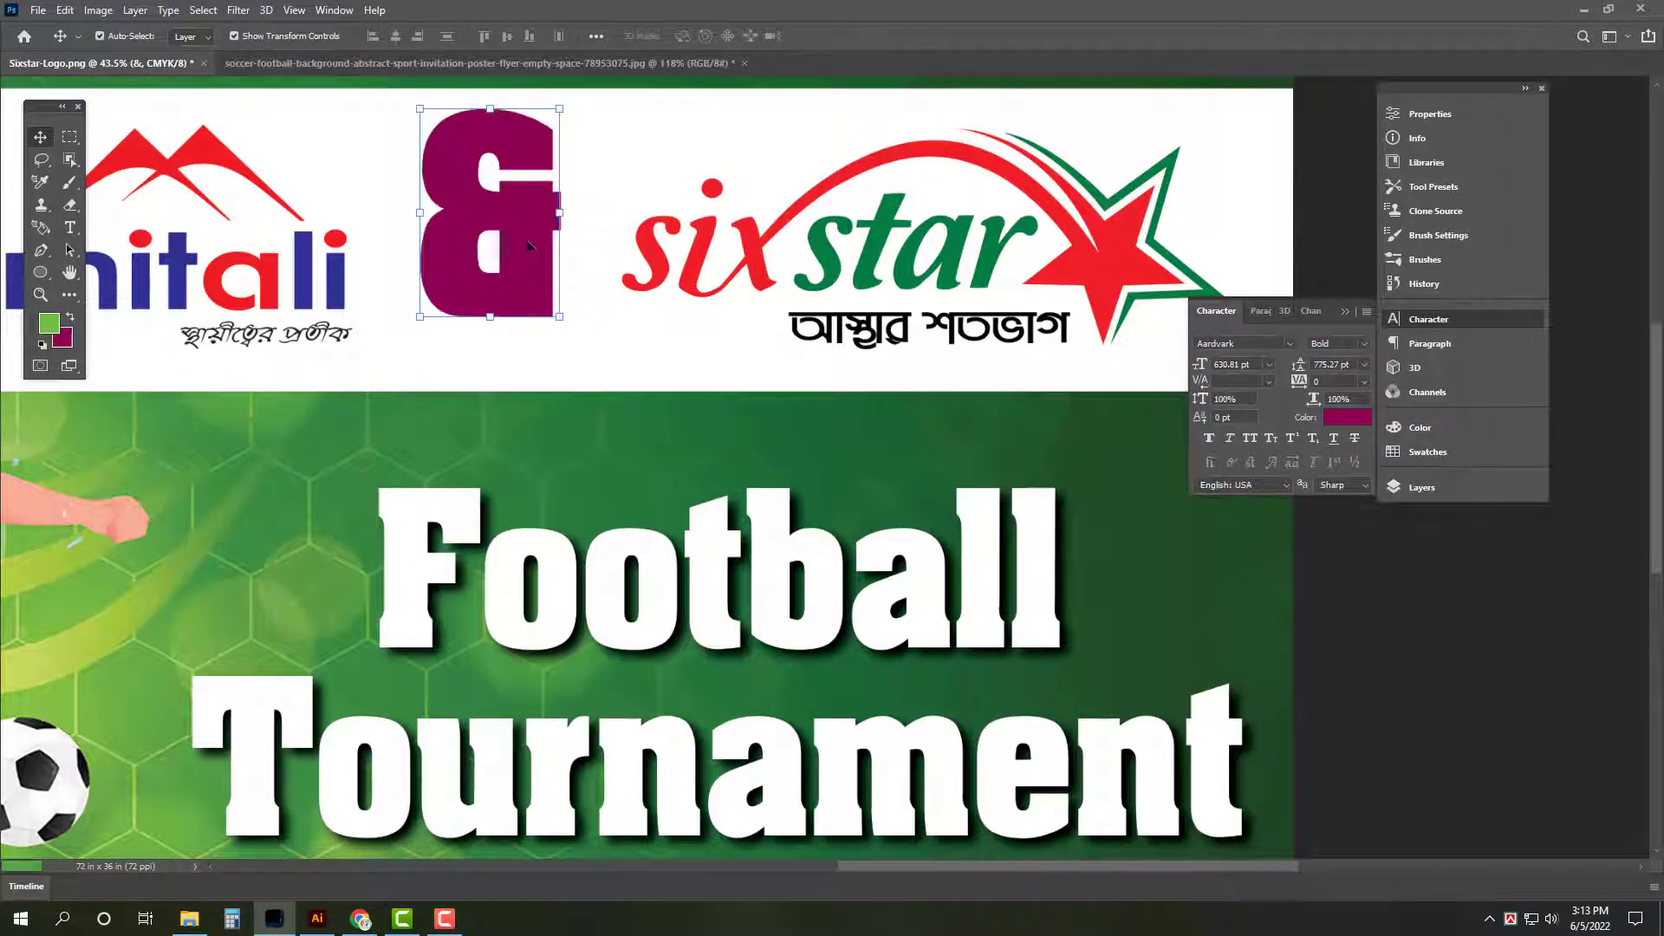
pyautogui.hotkey('ctrl', 'z')
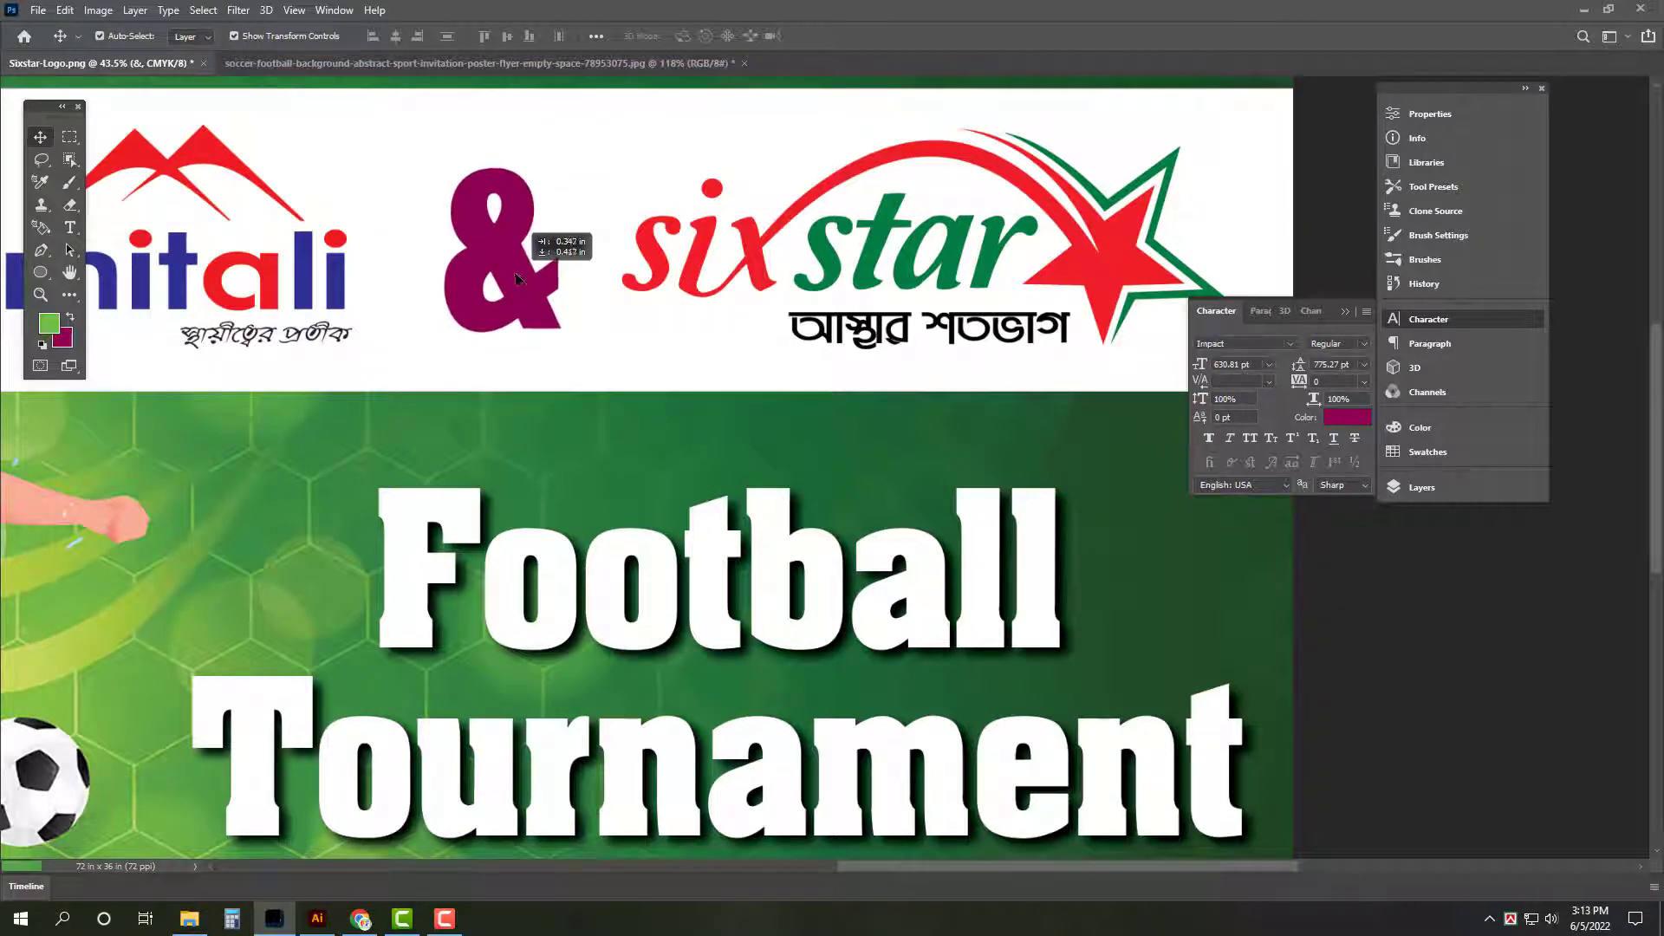
pyautogui.press('Tab')
pyautogui.hotkey('ctrl', '0')
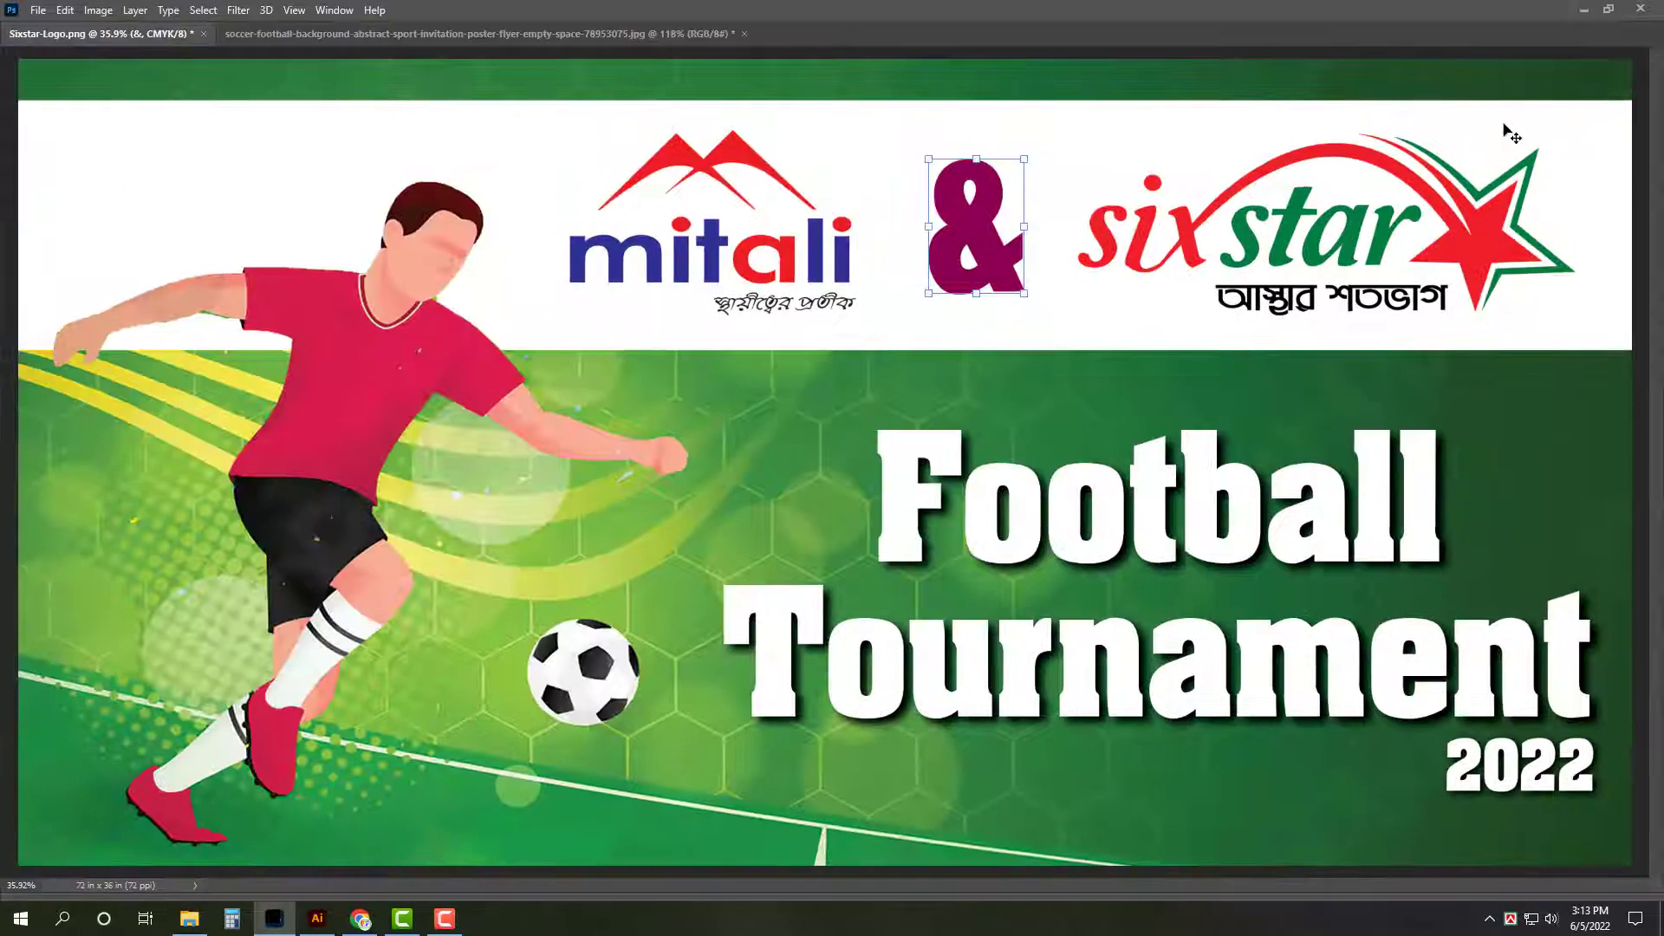
# Step: Select the white banner layer and open the Layers panel
pyautogui.click(959, 238)
pyautogui.hotkey('ctrl', '-')
pyautogui.hotkey('ctrl', '-')
pyautogui.hotkey('ctrl', '-')
pyautogui.hotkey('ctrl', '-')
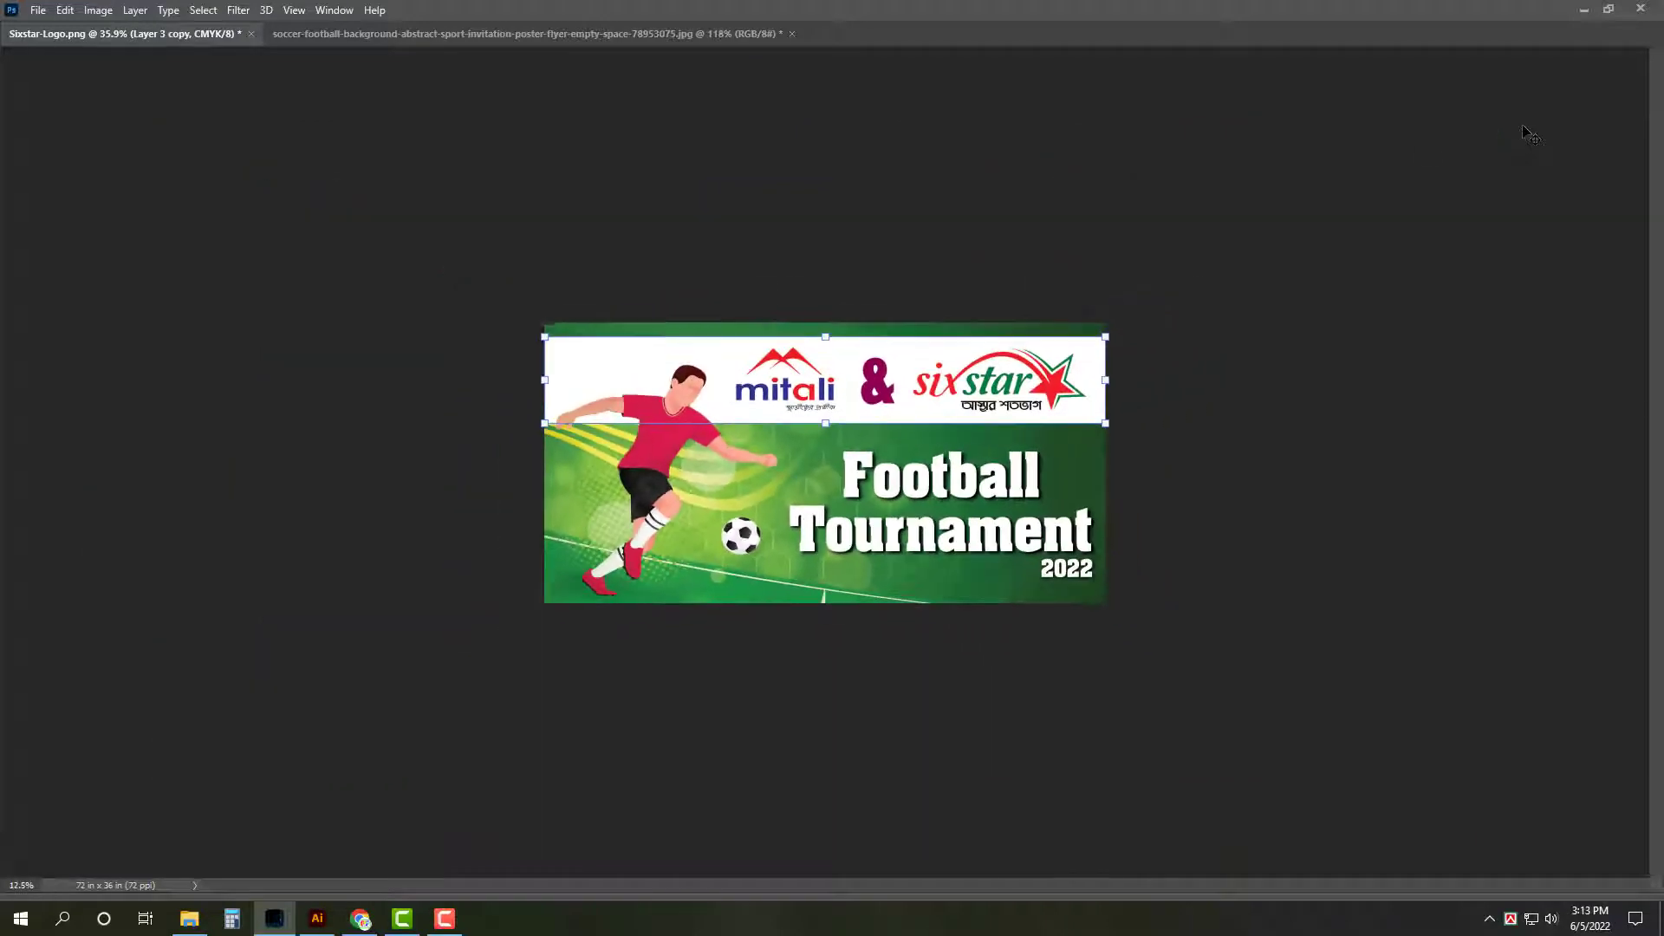
pyautogui.press('Tab')
pyautogui.hotkey('ctrl', '+')
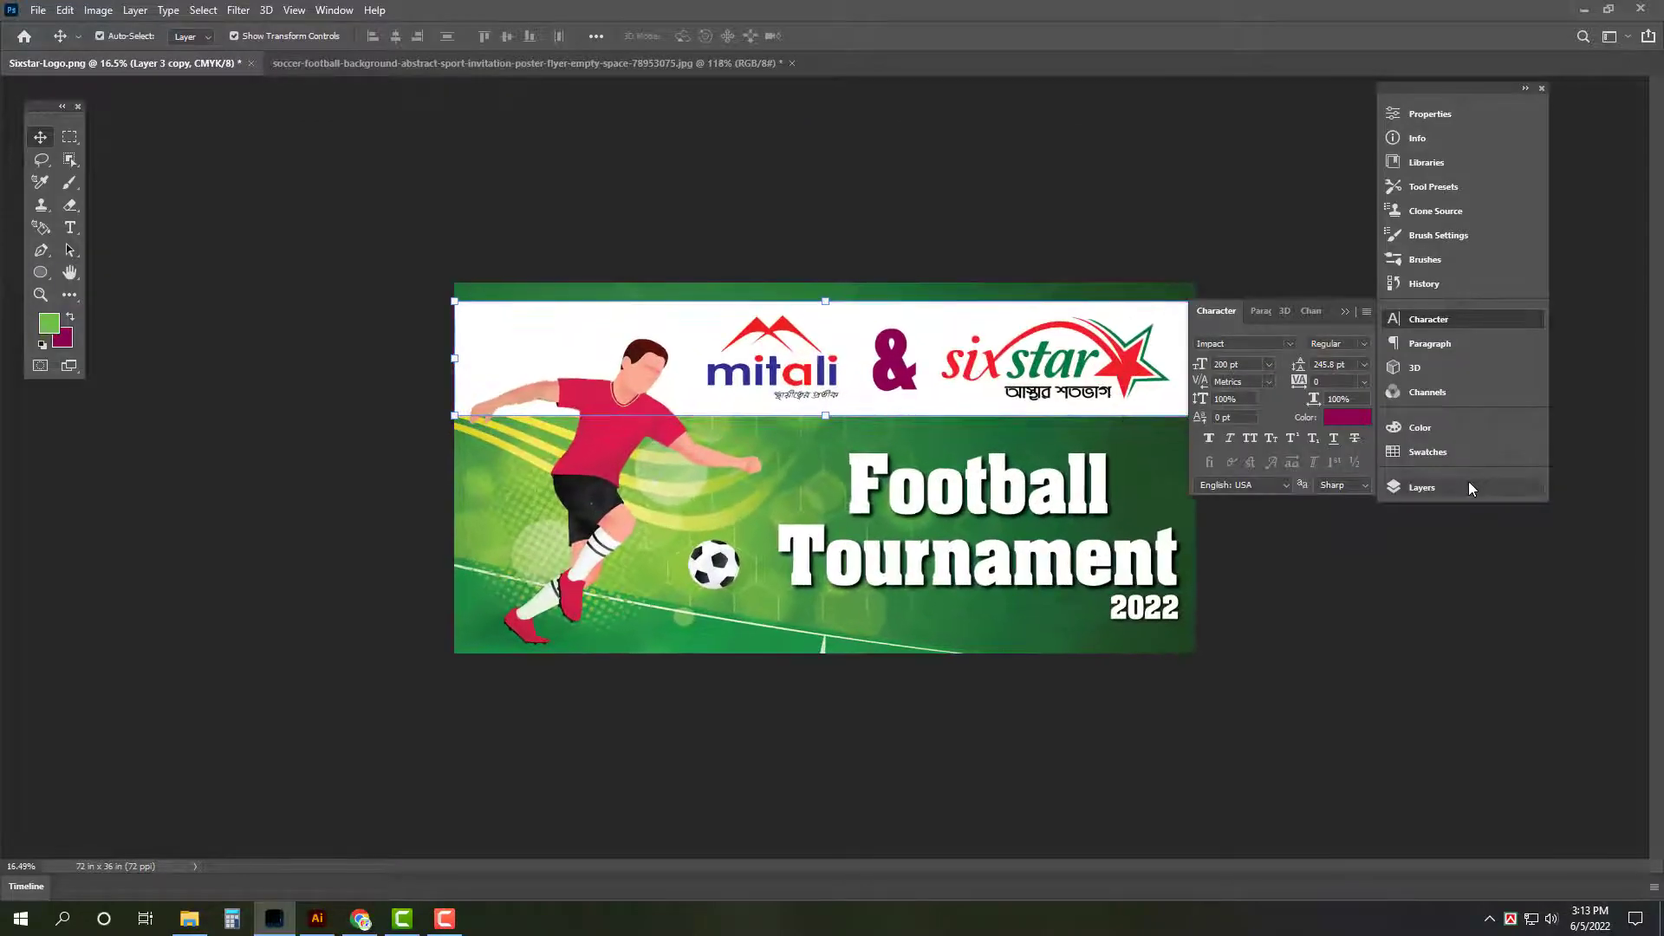
pyautogui.click(1467, 481)
# Step: Add a Gradient Overlay to the logo strip with a 0° angle
pyautogui.doubleClick(1337, 784)
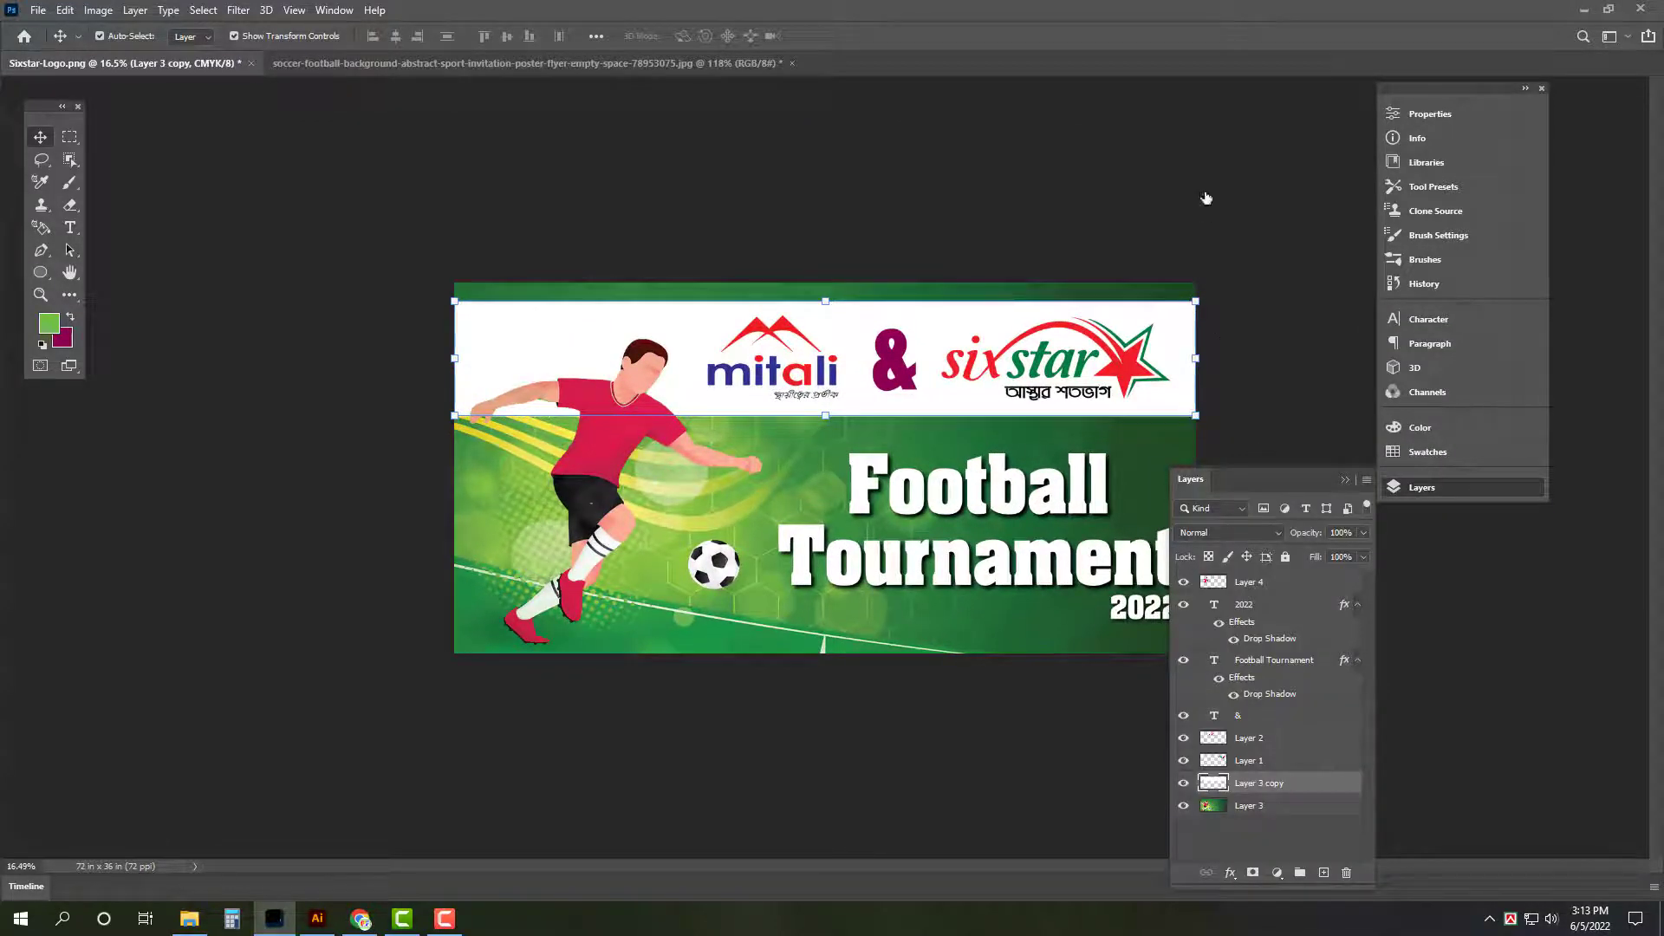
pyautogui.click(1083, 428)
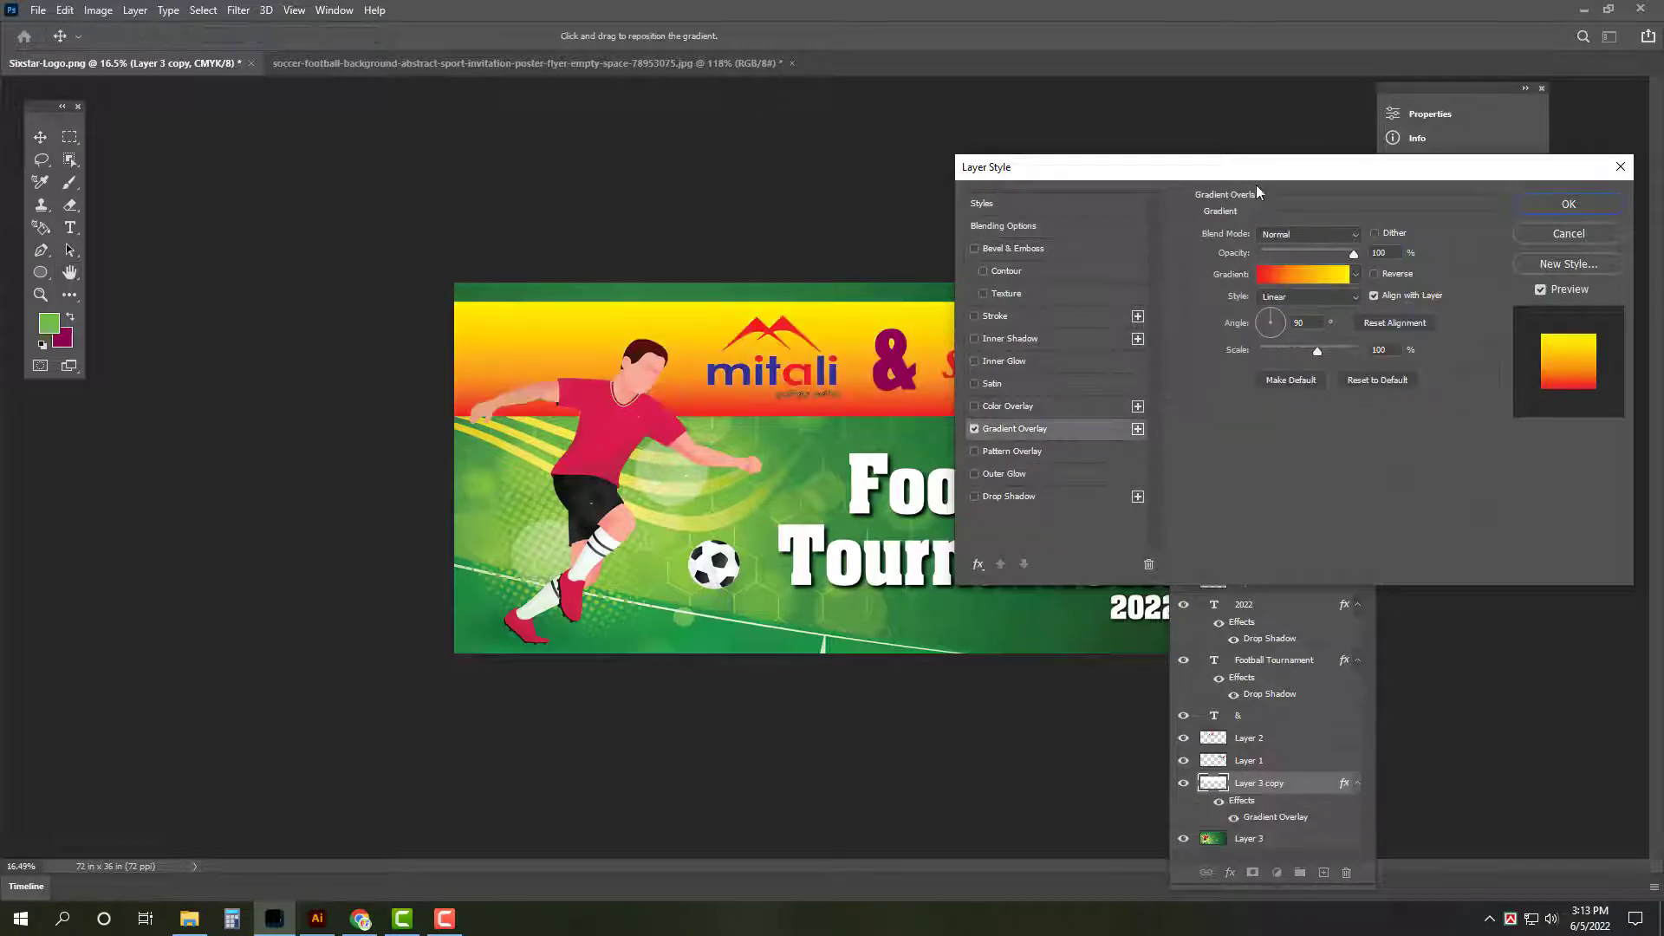
pyautogui.moveTo(1199, 168)
pyautogui.mouseDown()
pyautogui.moveTo(538, 456)
pyautogui.moveTo(350, 436)
pyautogui.mouseUp()
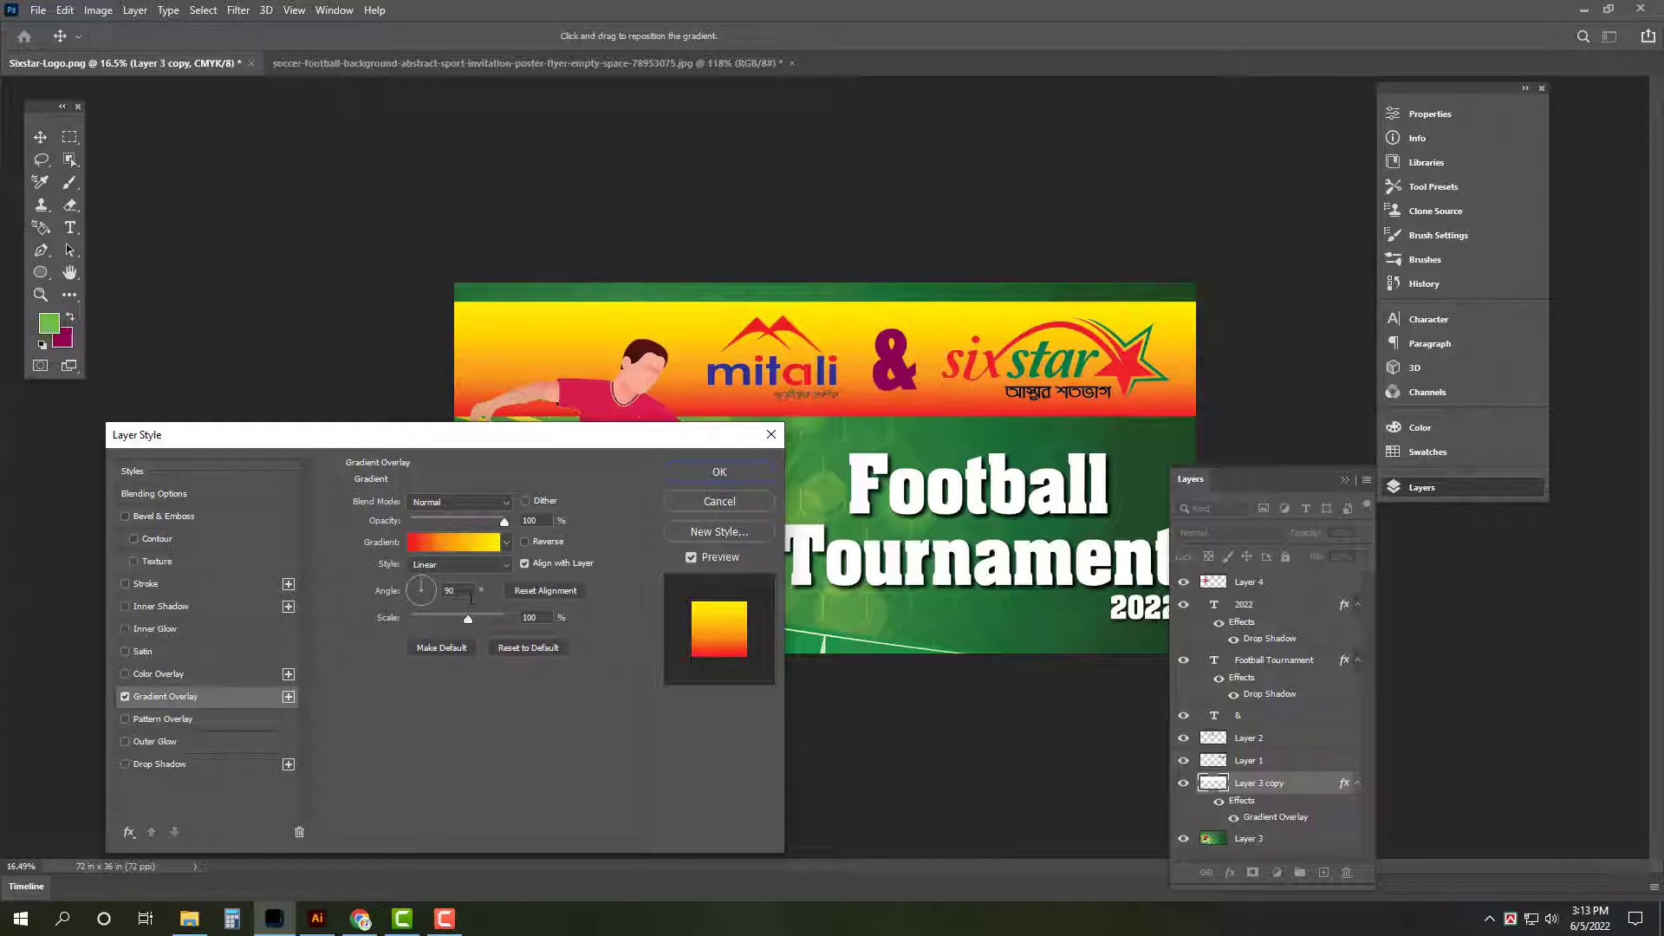
pyautogui.doubleClick(452, 591)
pyautogui.write('0')
pyautogui.press('Tab')
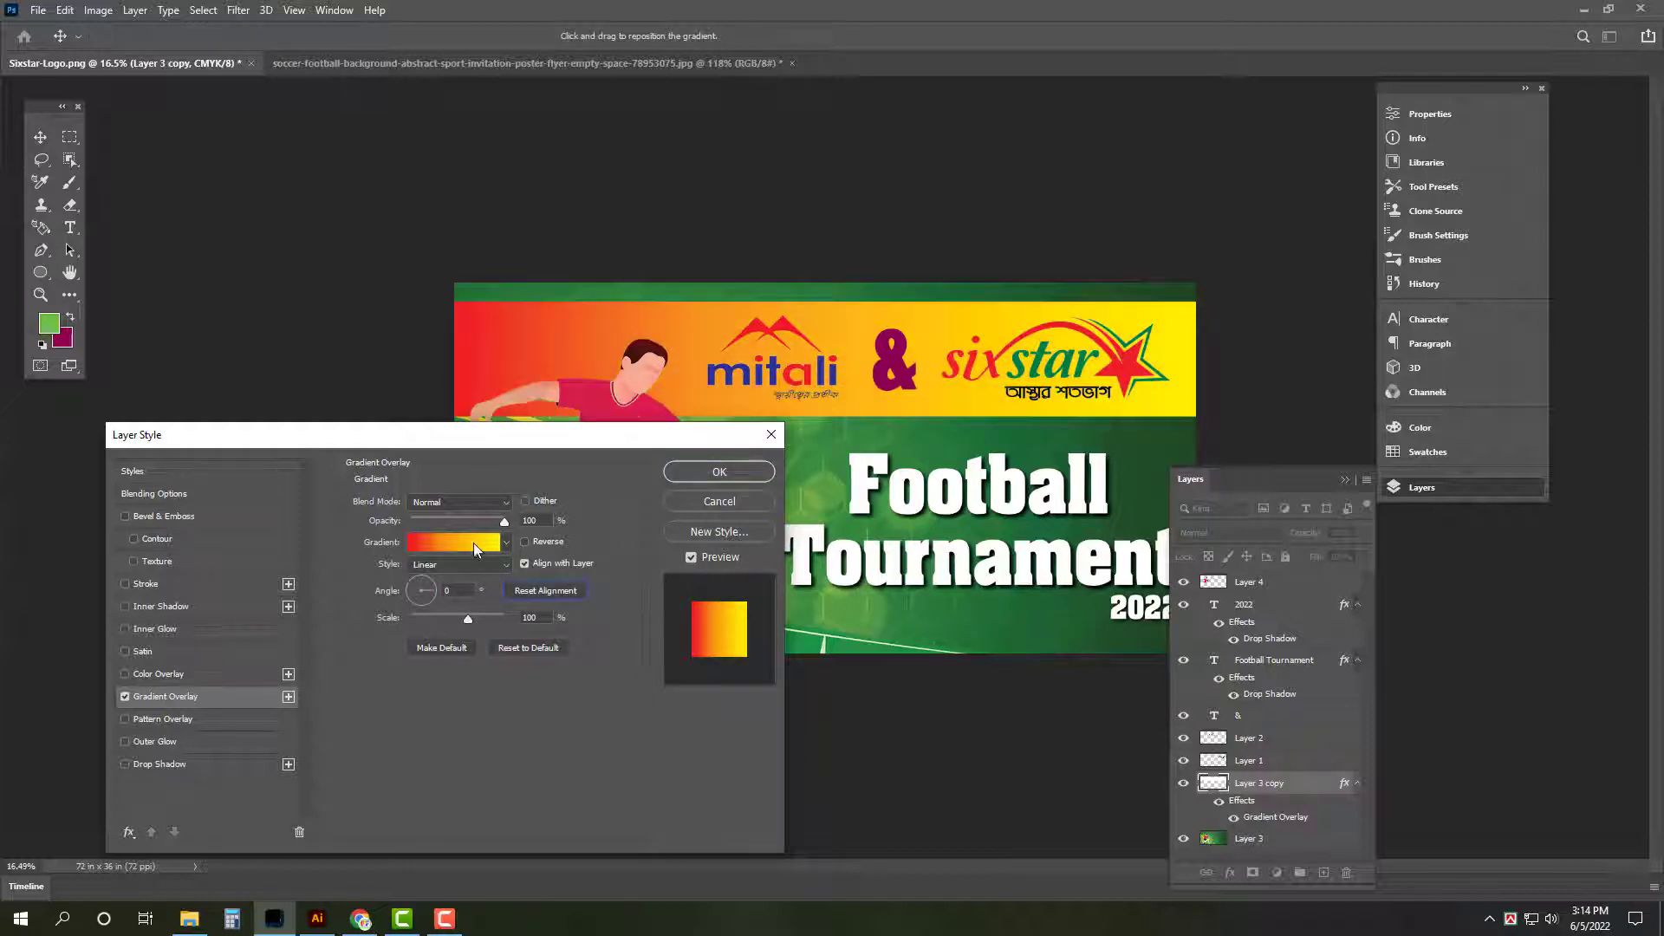
# Step: Set the gradient stops to yellow on the left and white on the right
pyautogui.click(473, 543)
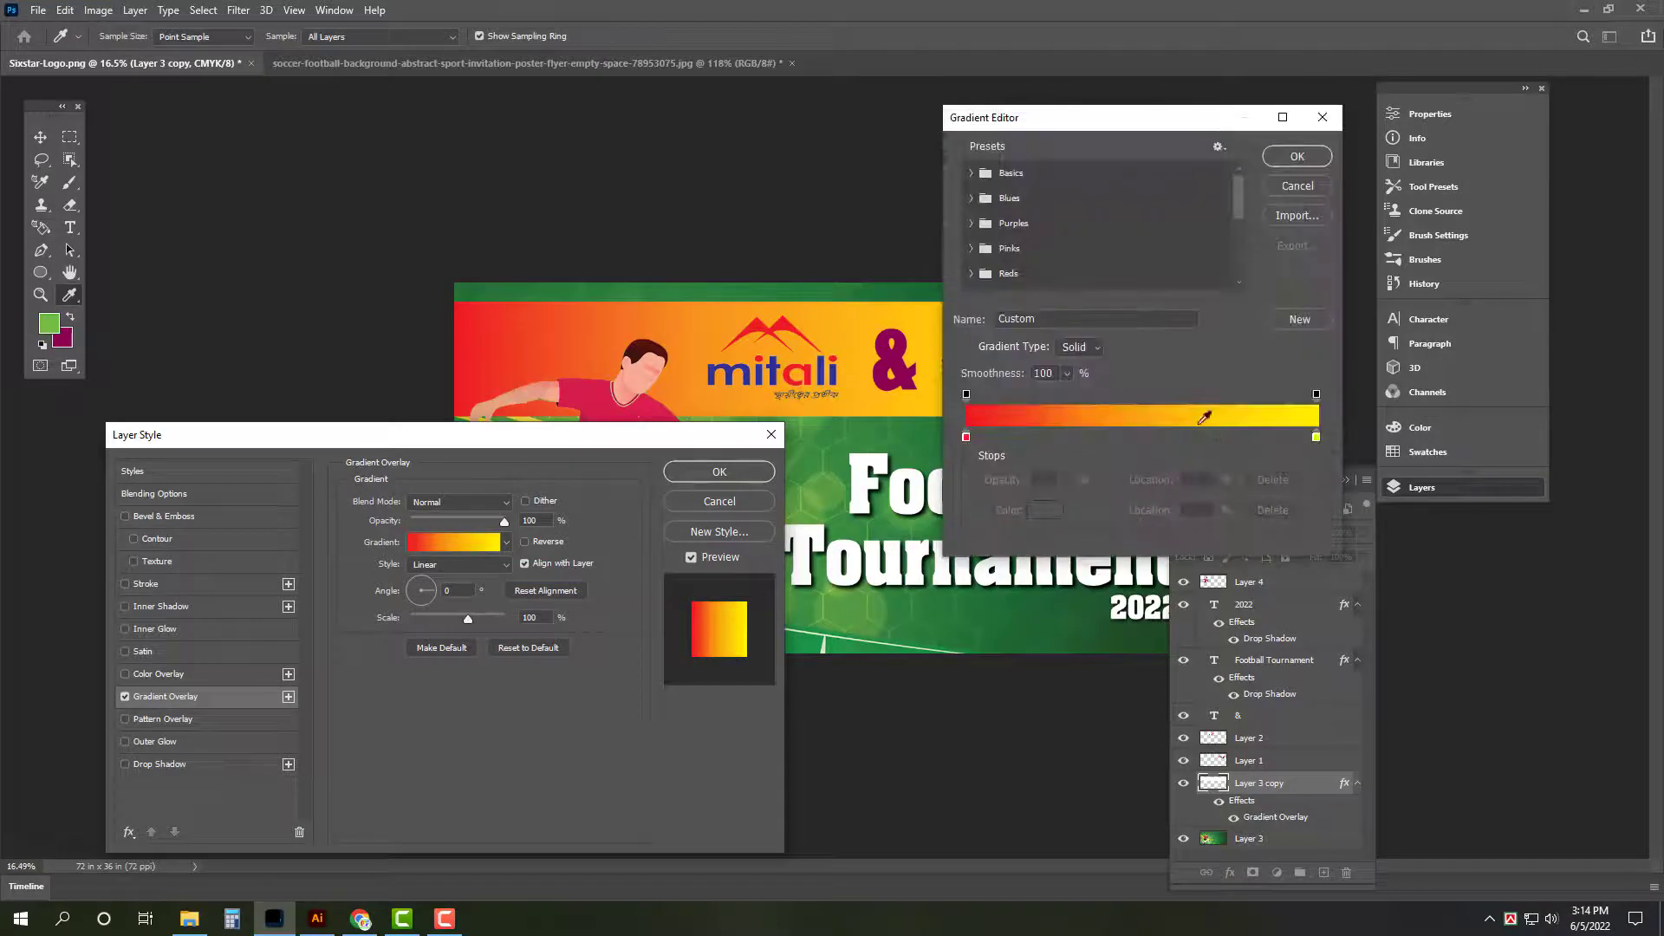
pyautogui.click(1317, 438)
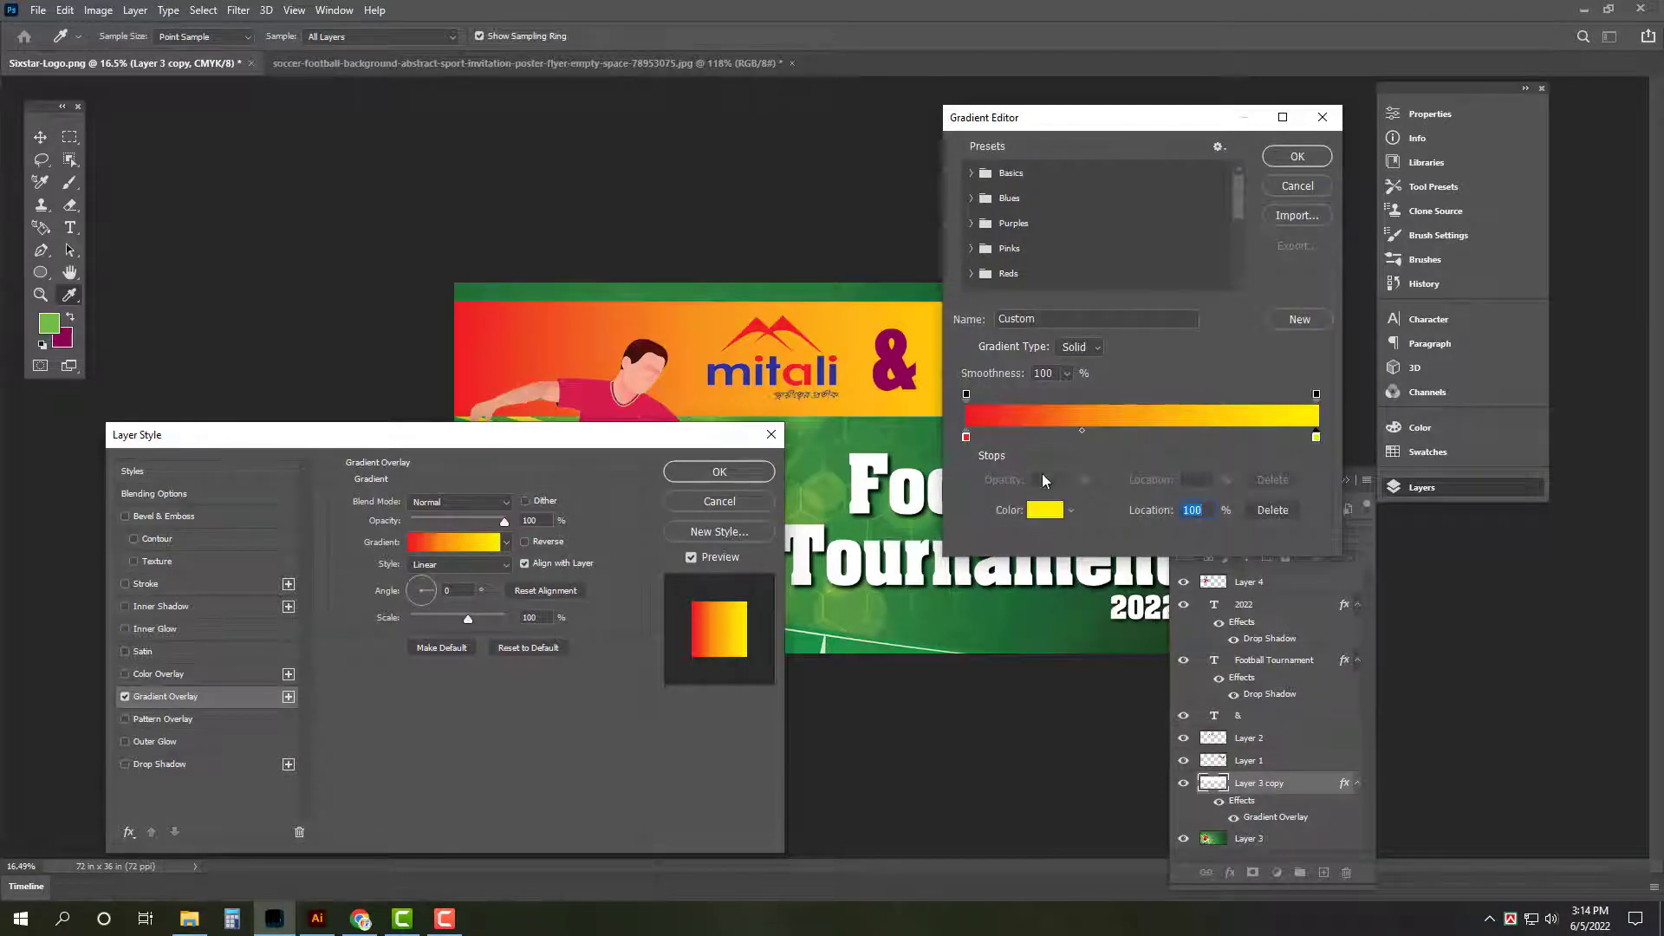
pyautogui.click(1045, 510)
pyautogui.click(683, 236)
pyautogui.press('Return')
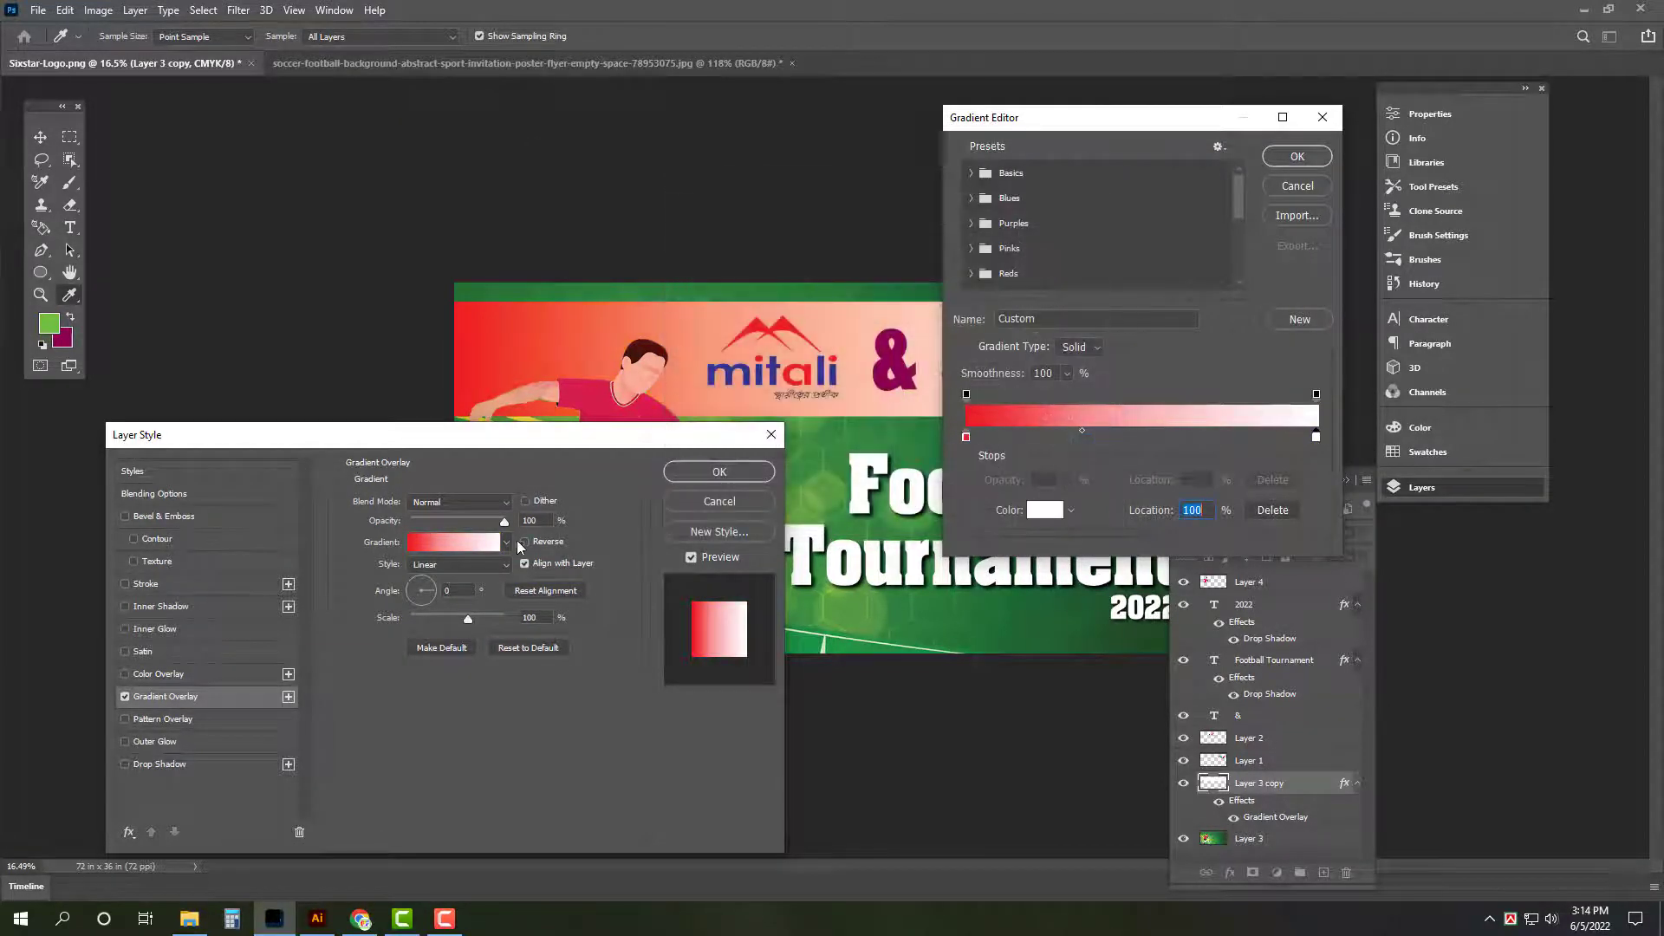
pyautogui.click(966, 437)
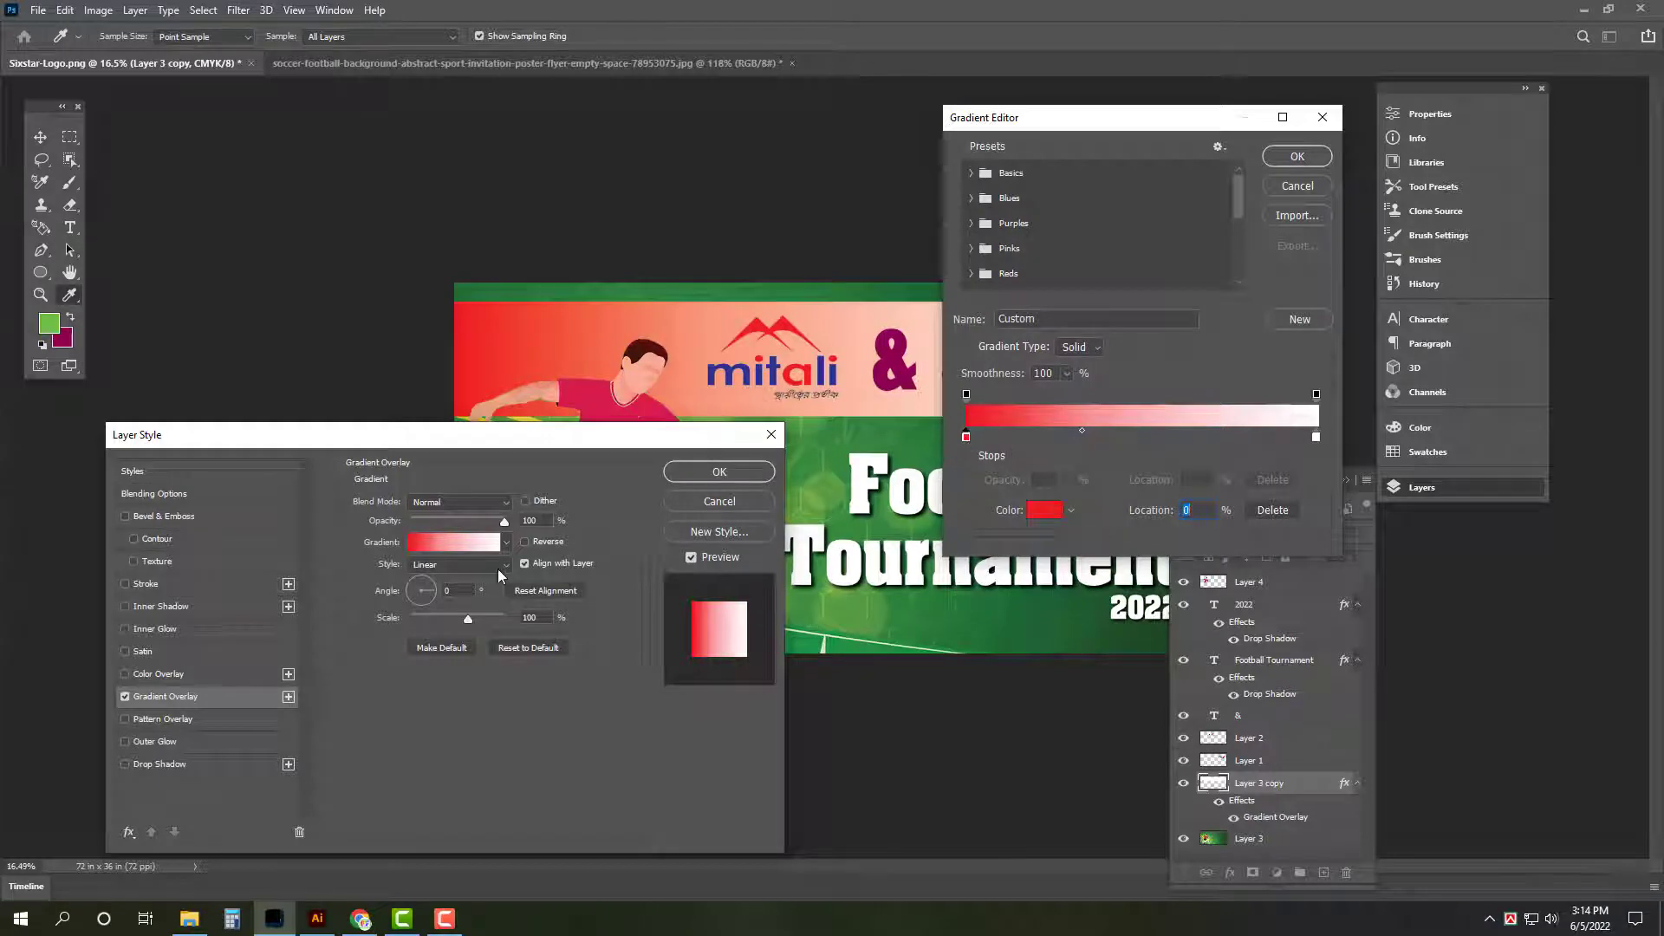
pyautogui.click(1045, 511)
pyautogui.write('0')
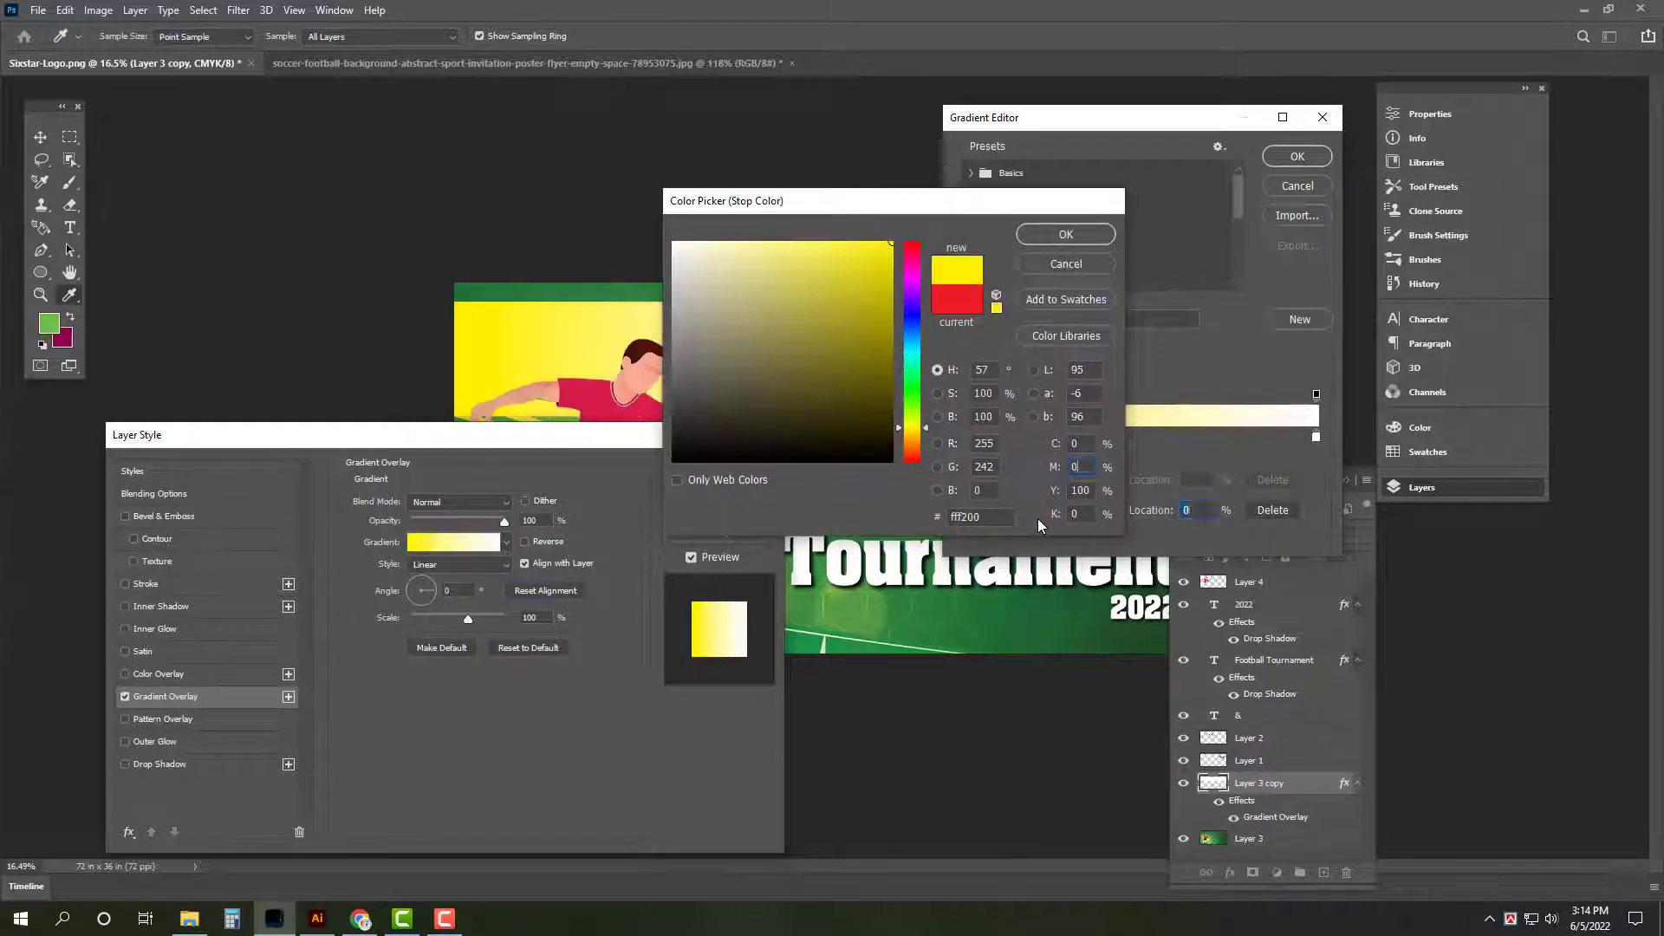
pyautogui.press('Return')
pyautogui.press('Return')
pyautogui.press('Return')
pyautogui.press('Tab')
pyautogui.hotkey('ctrl', '0')
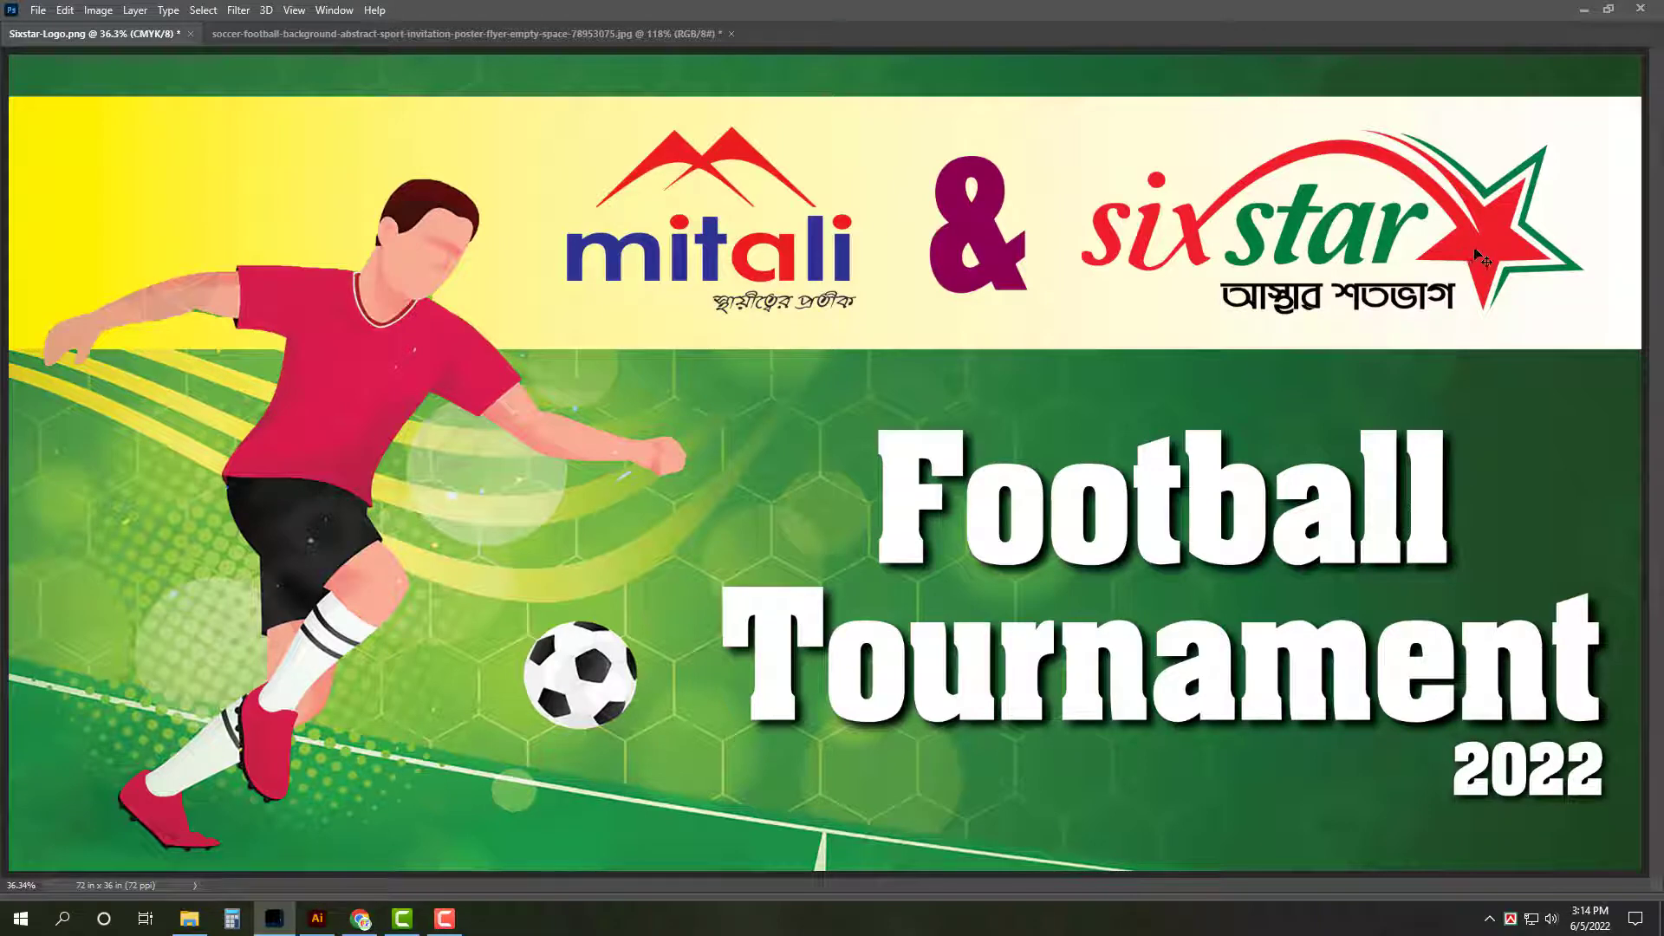
# Step: Give the mitali logo an outer glow with 13% spread and 106 px size
pyautogui.press('Tab')
pyautogui.click(1303, 743)
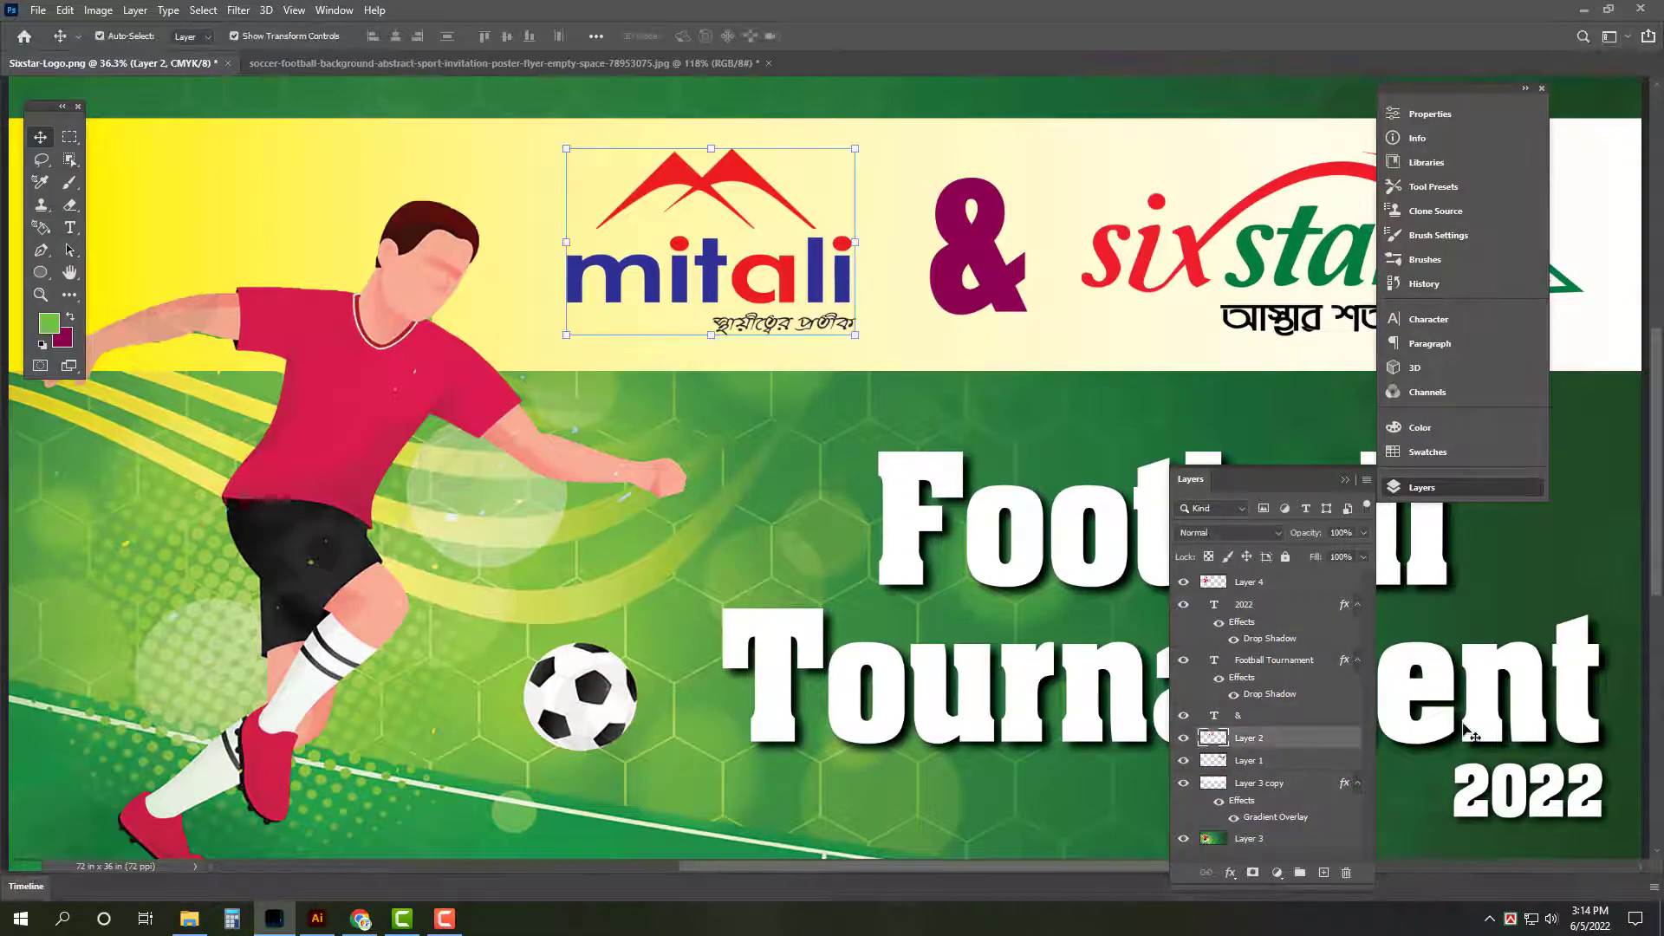
pyautogui.doubleClick(1334, 741)
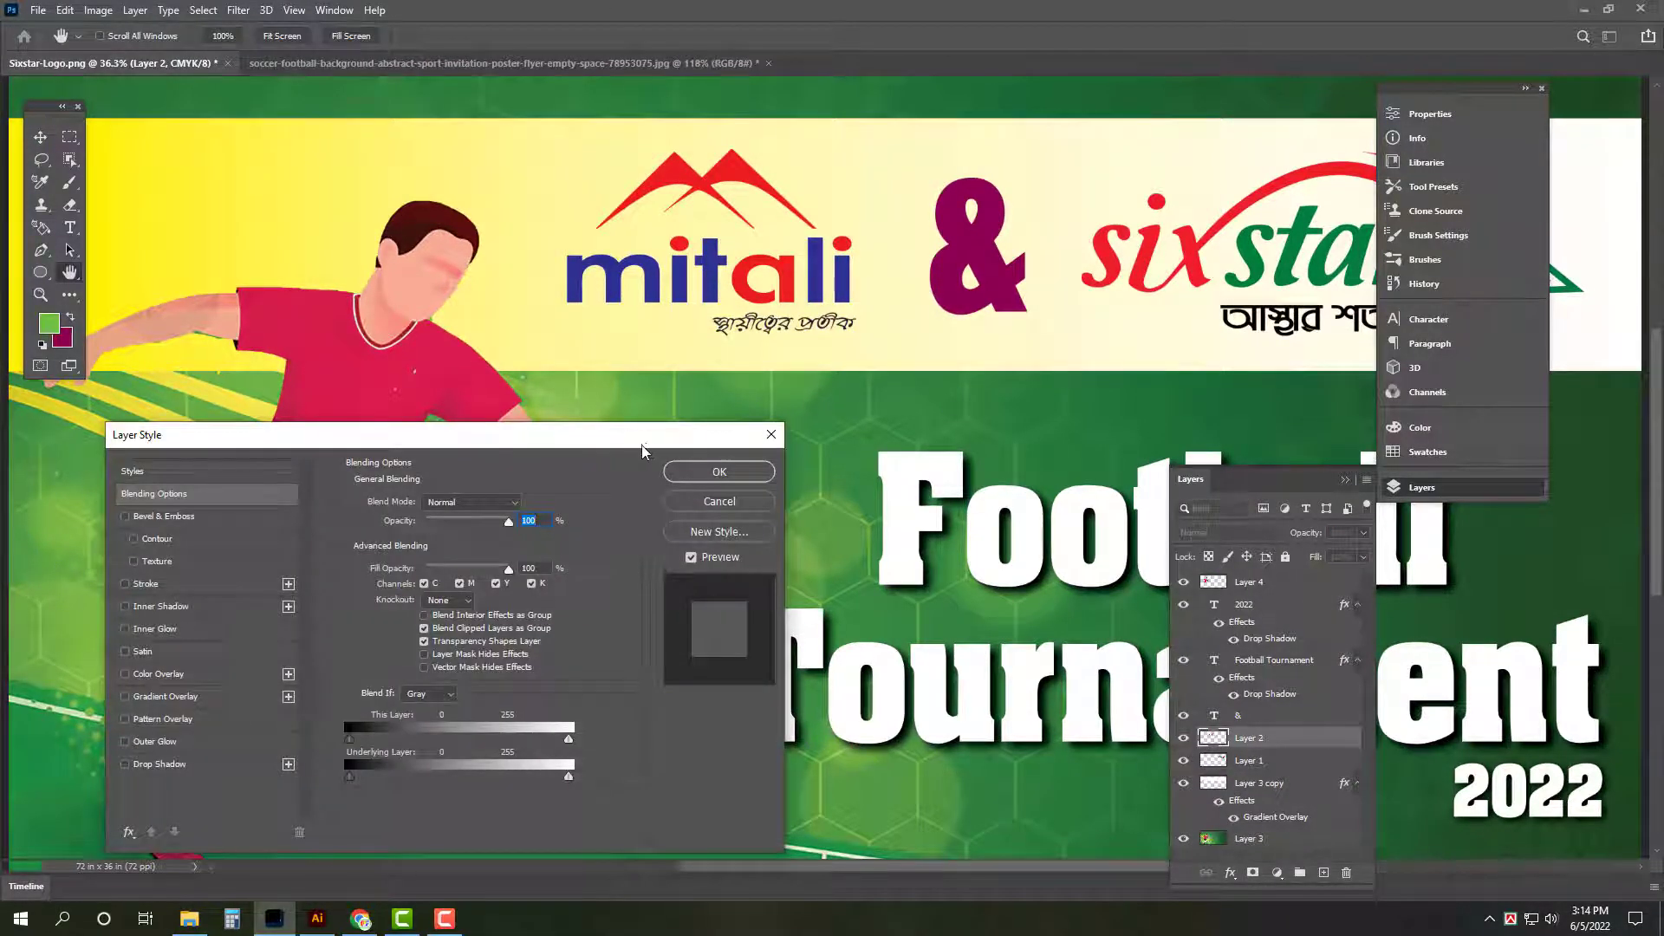
pyautogui.moveTo(642, 440); pyautogui.dragTo(1427, 246)
pyautogui.click(990, 546)
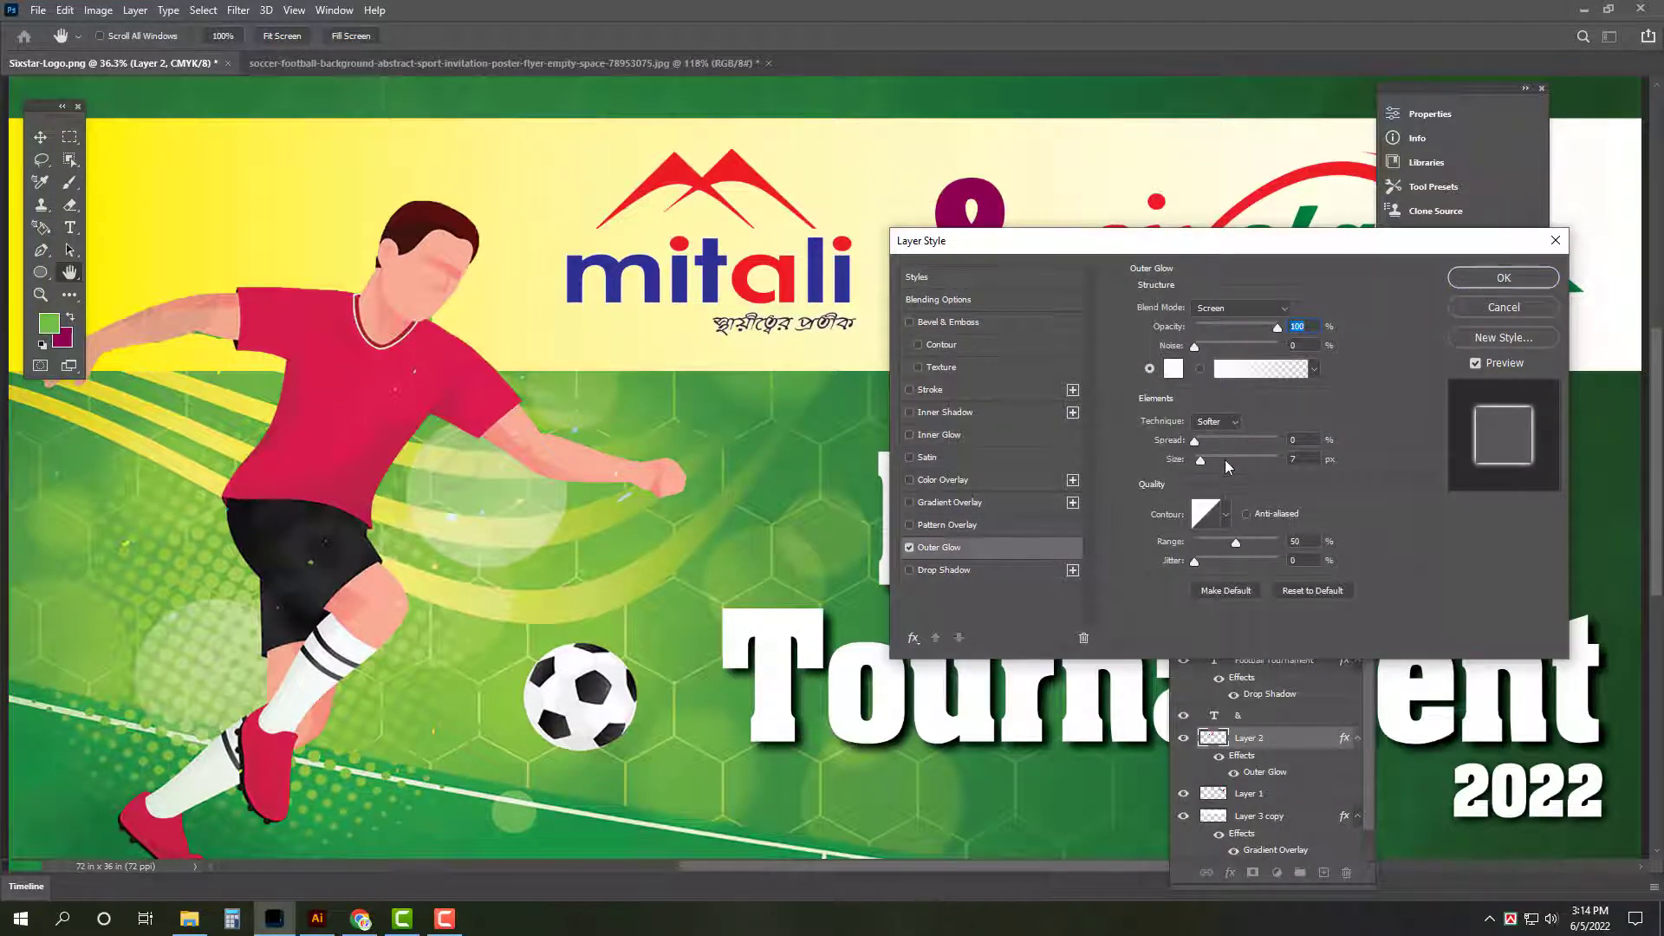
pyautogui.click(1225, 460)
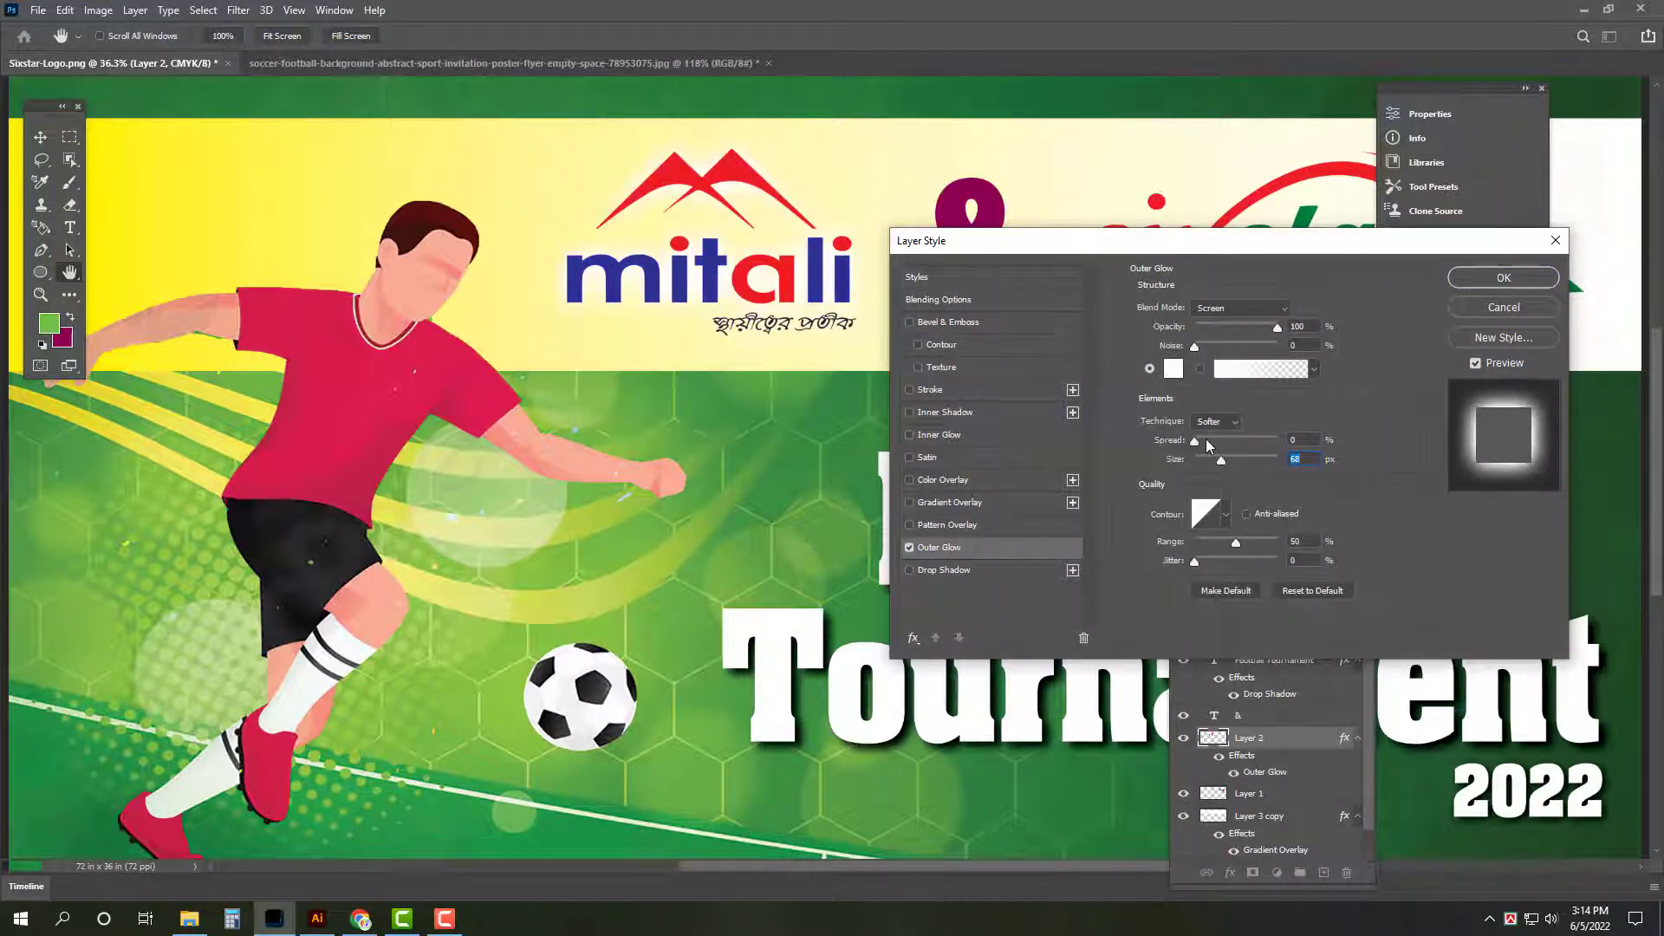
pyautogui.click(1205, 439)
pyautogui.moveTo(1225, 465); pyautogui.dragTo(1234, 459)
pyautogui.press('Return')
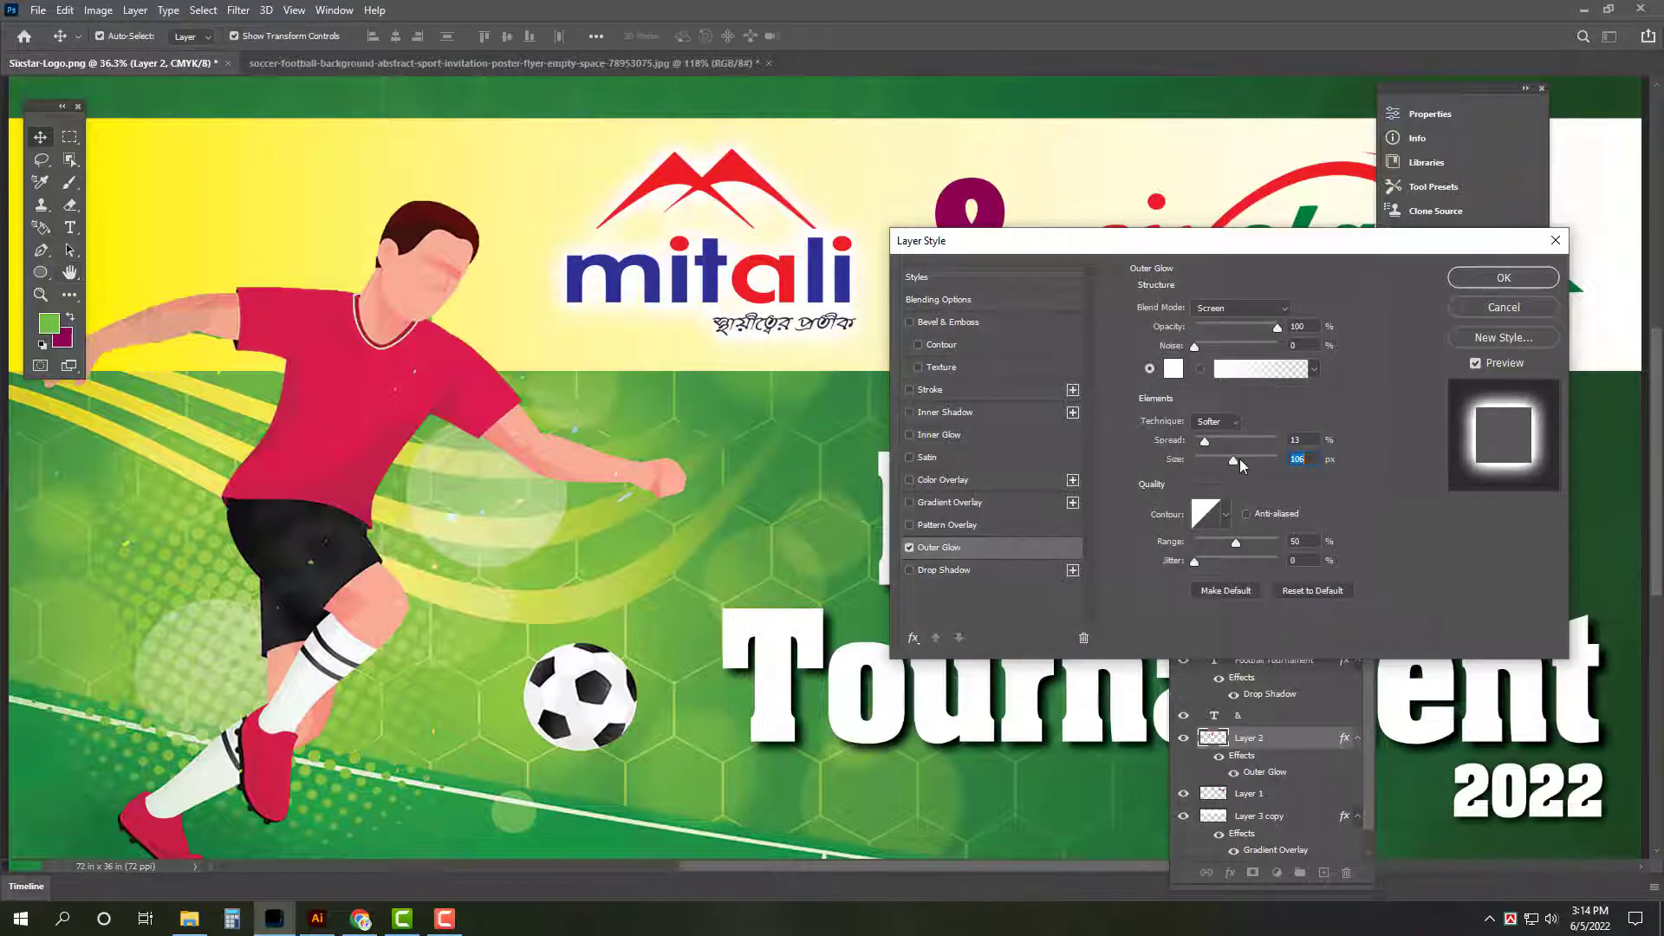
# Step: Copy the mitali logo's layer style and paste it onto the & and sixstar layers
pyautogui.rightClick(1309, 742)
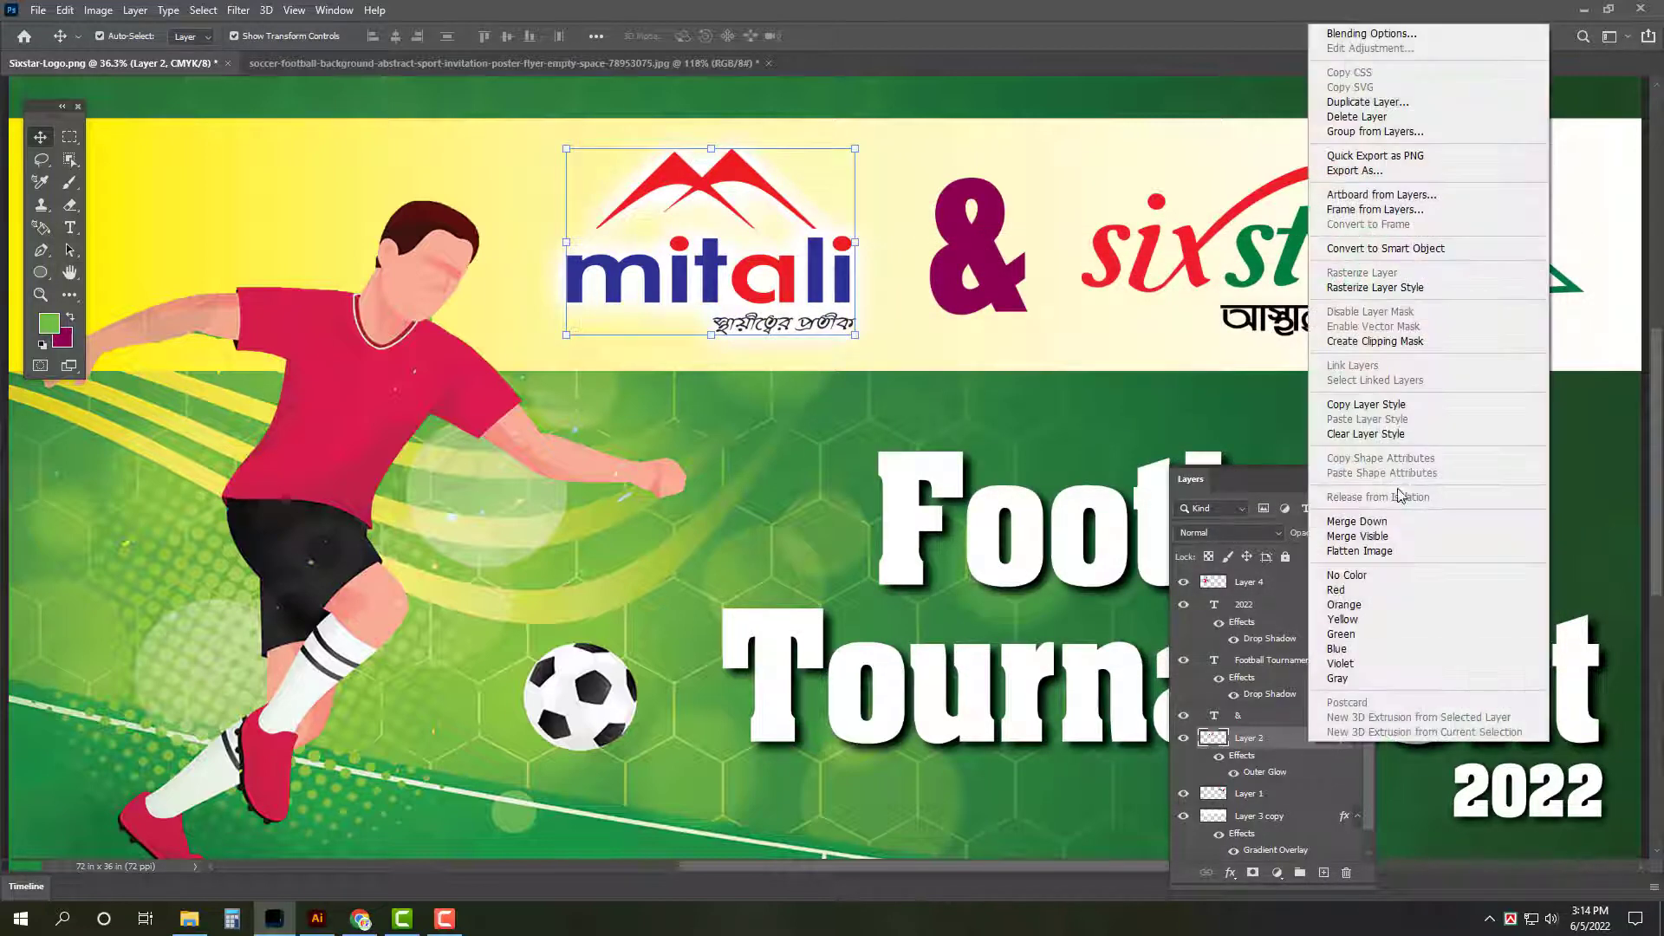
pyautogui.click(1369, 427)
pyautogui.press('Tab')
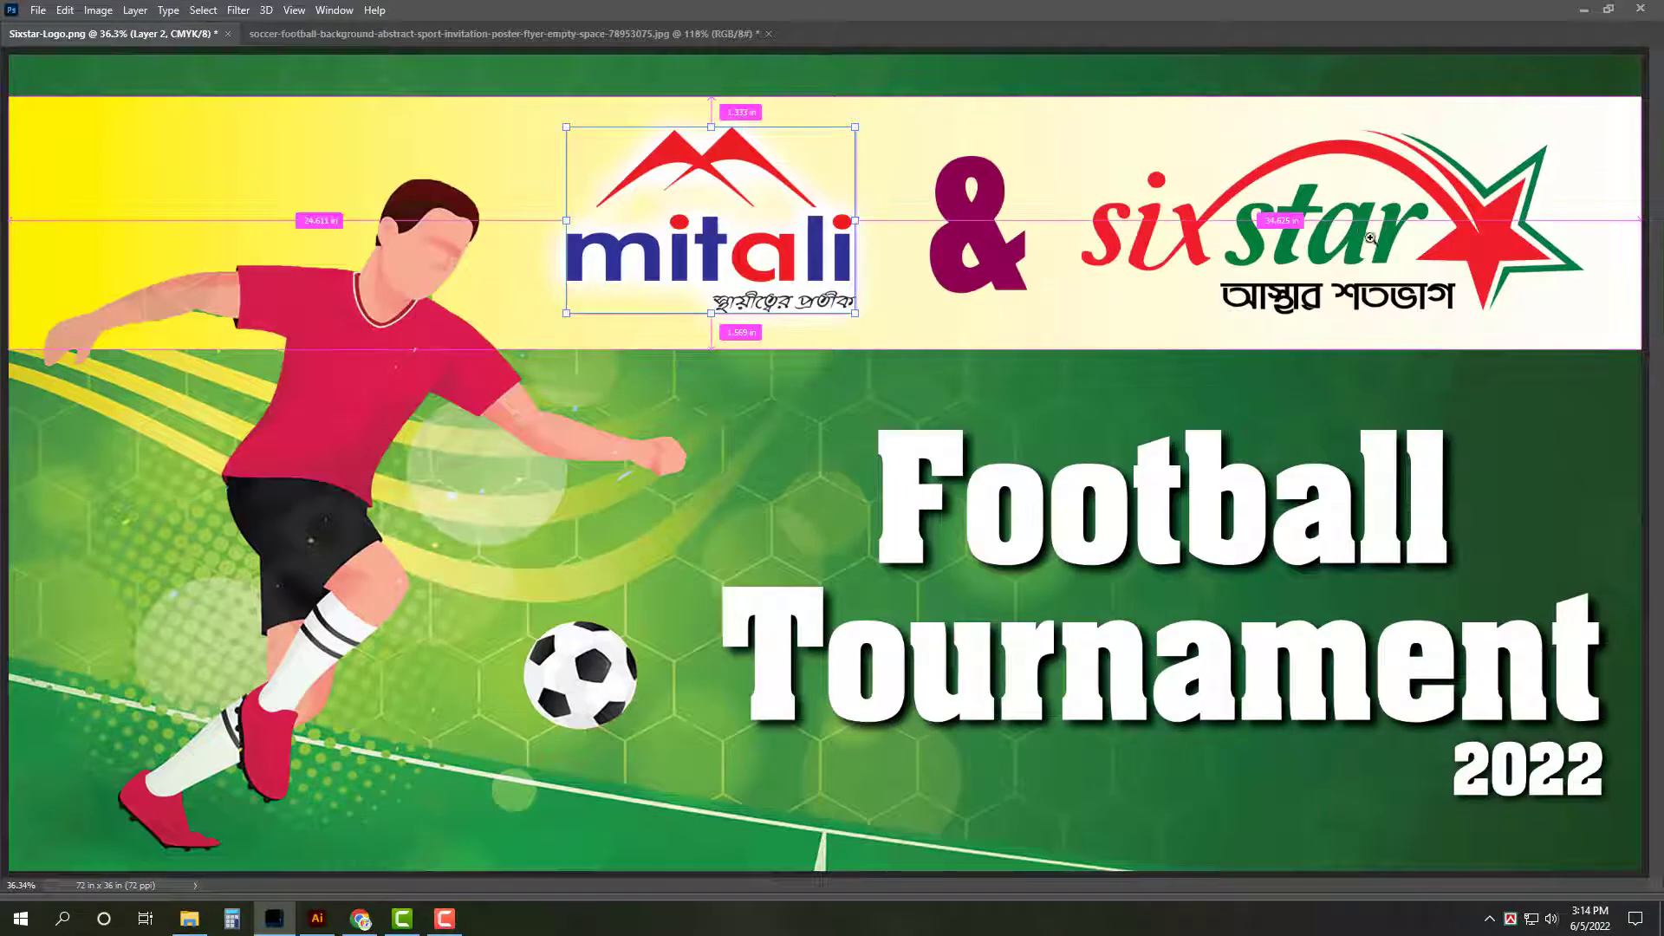
pyautogui.scroll(1, 1005, 372)
pyautogui.press('Tab')
pyautogui.click(1005, 373)
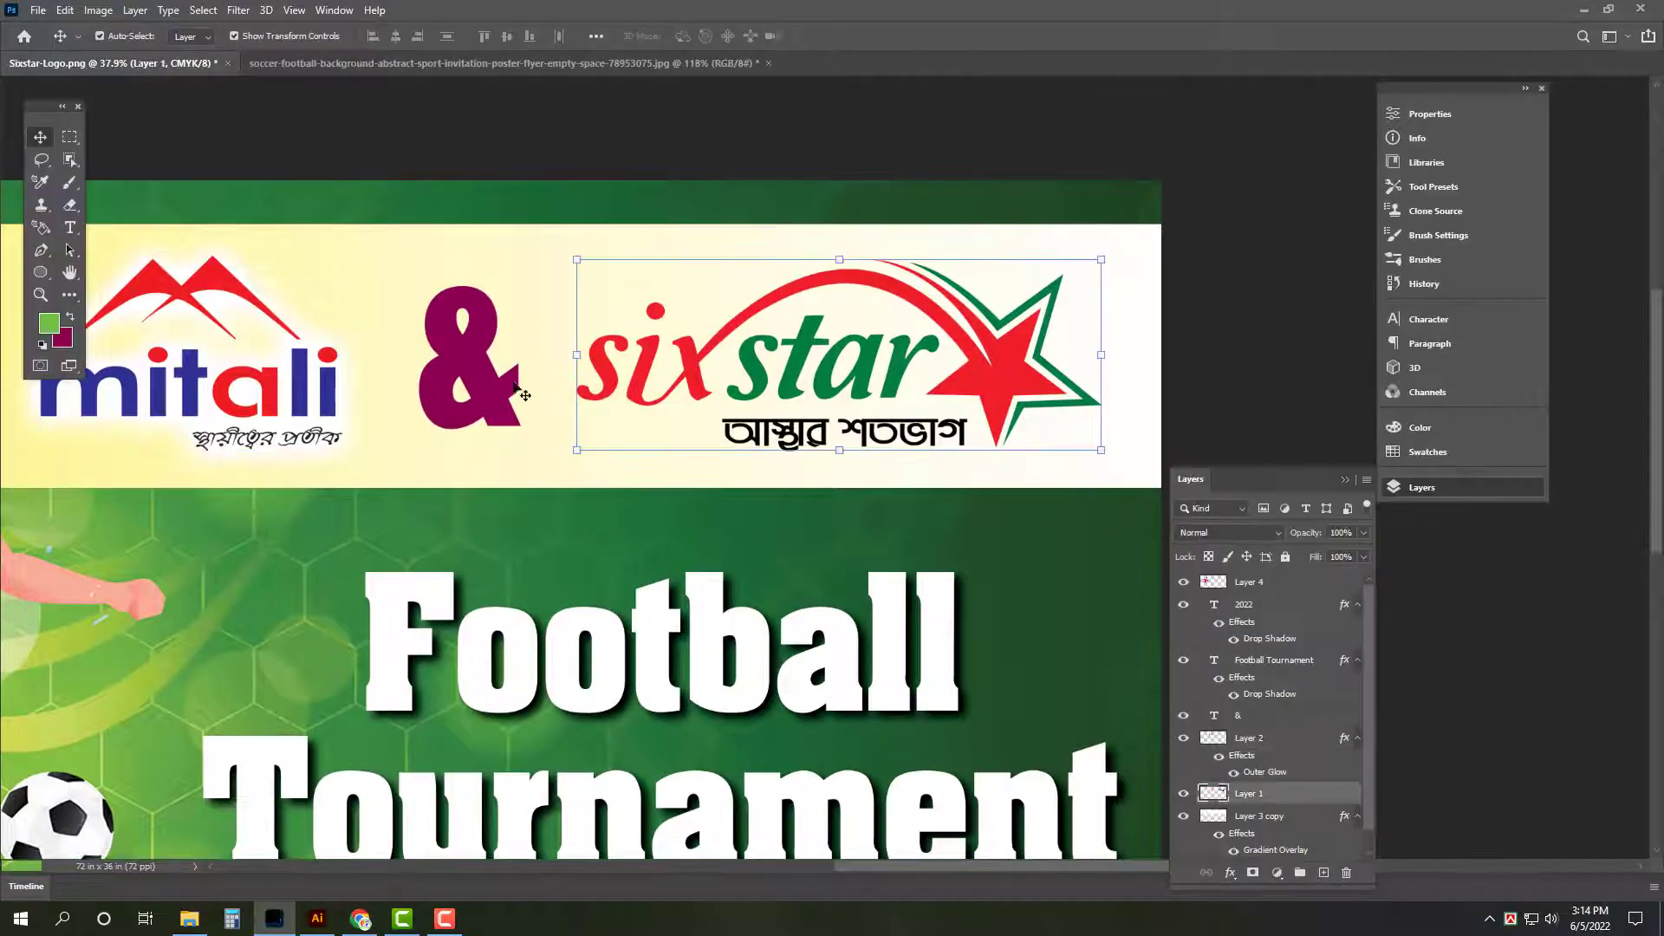
pyautogui.keyDown('shift'); pyautogui.click(516, 390); pyautogui.keyUp('shift')
pyautogui.rightClick(1331, 706)
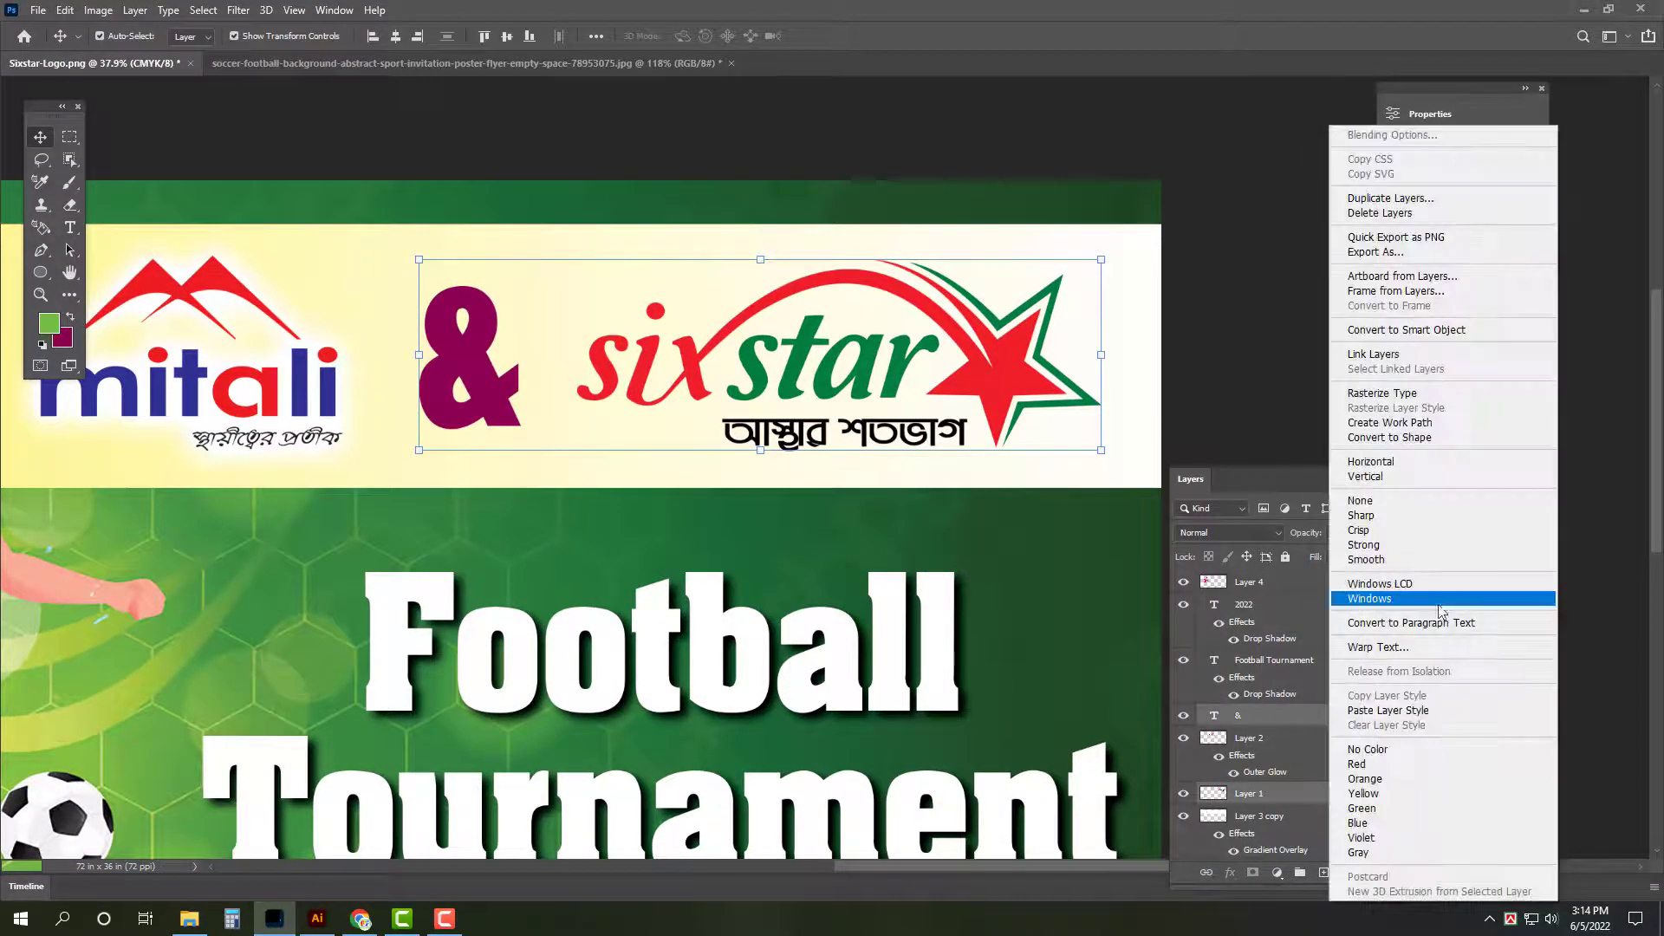
pyautogui.click(1438, 713)
pyautogui.press('Tab')
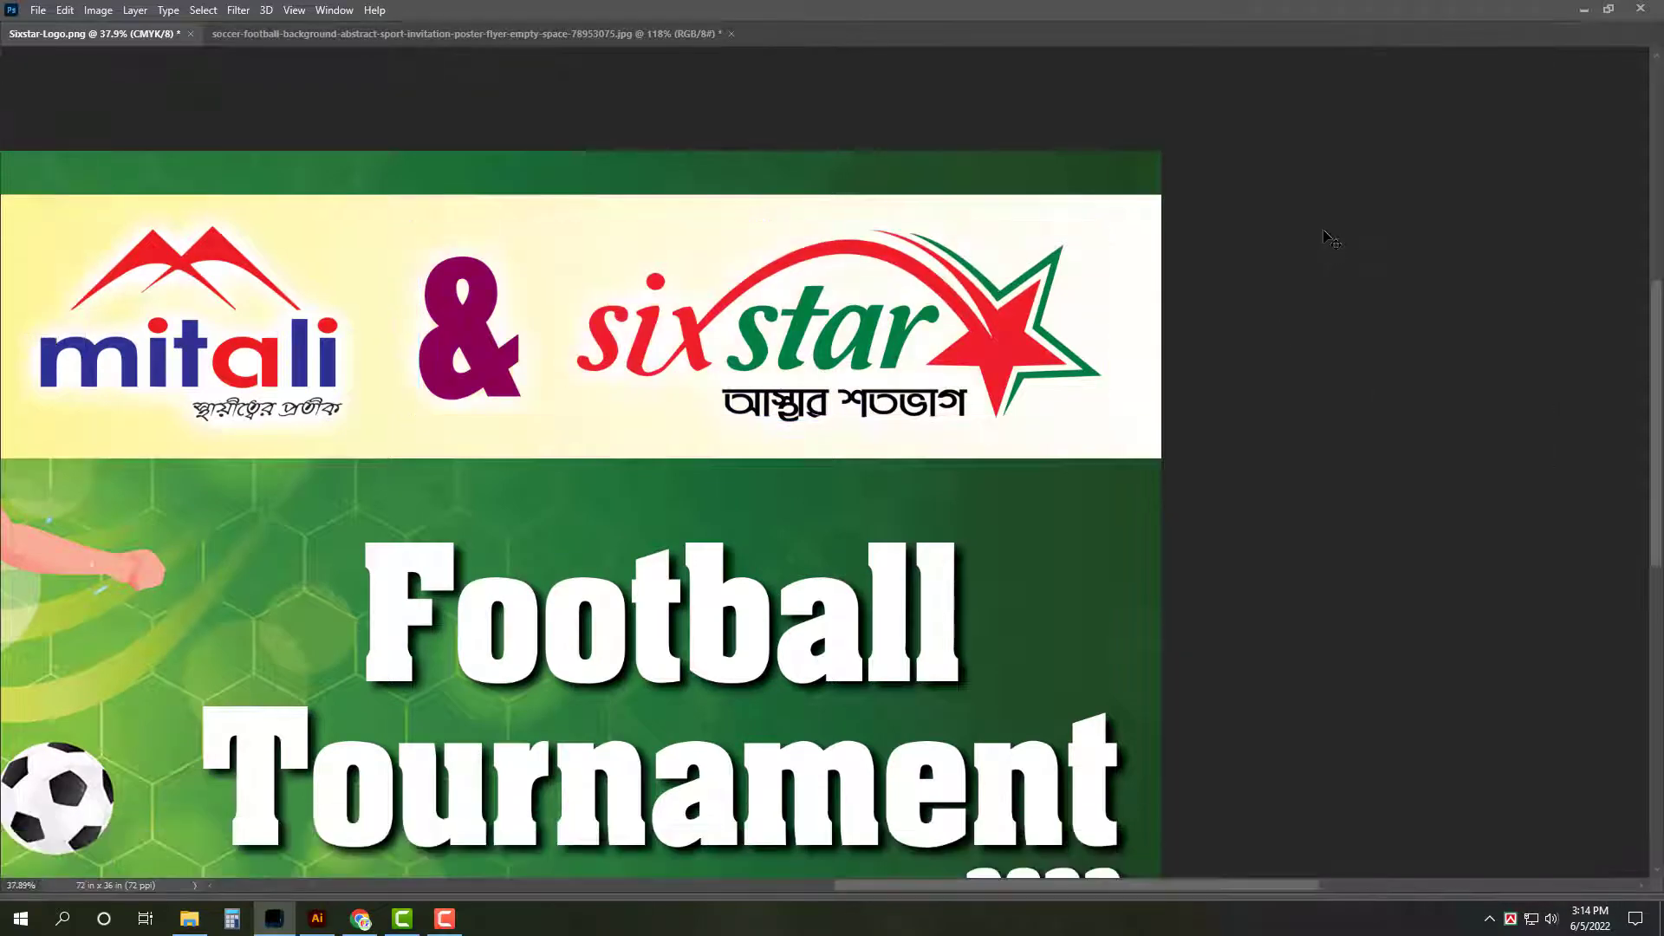
pyautogui.scroll(-1, 1332, 243)
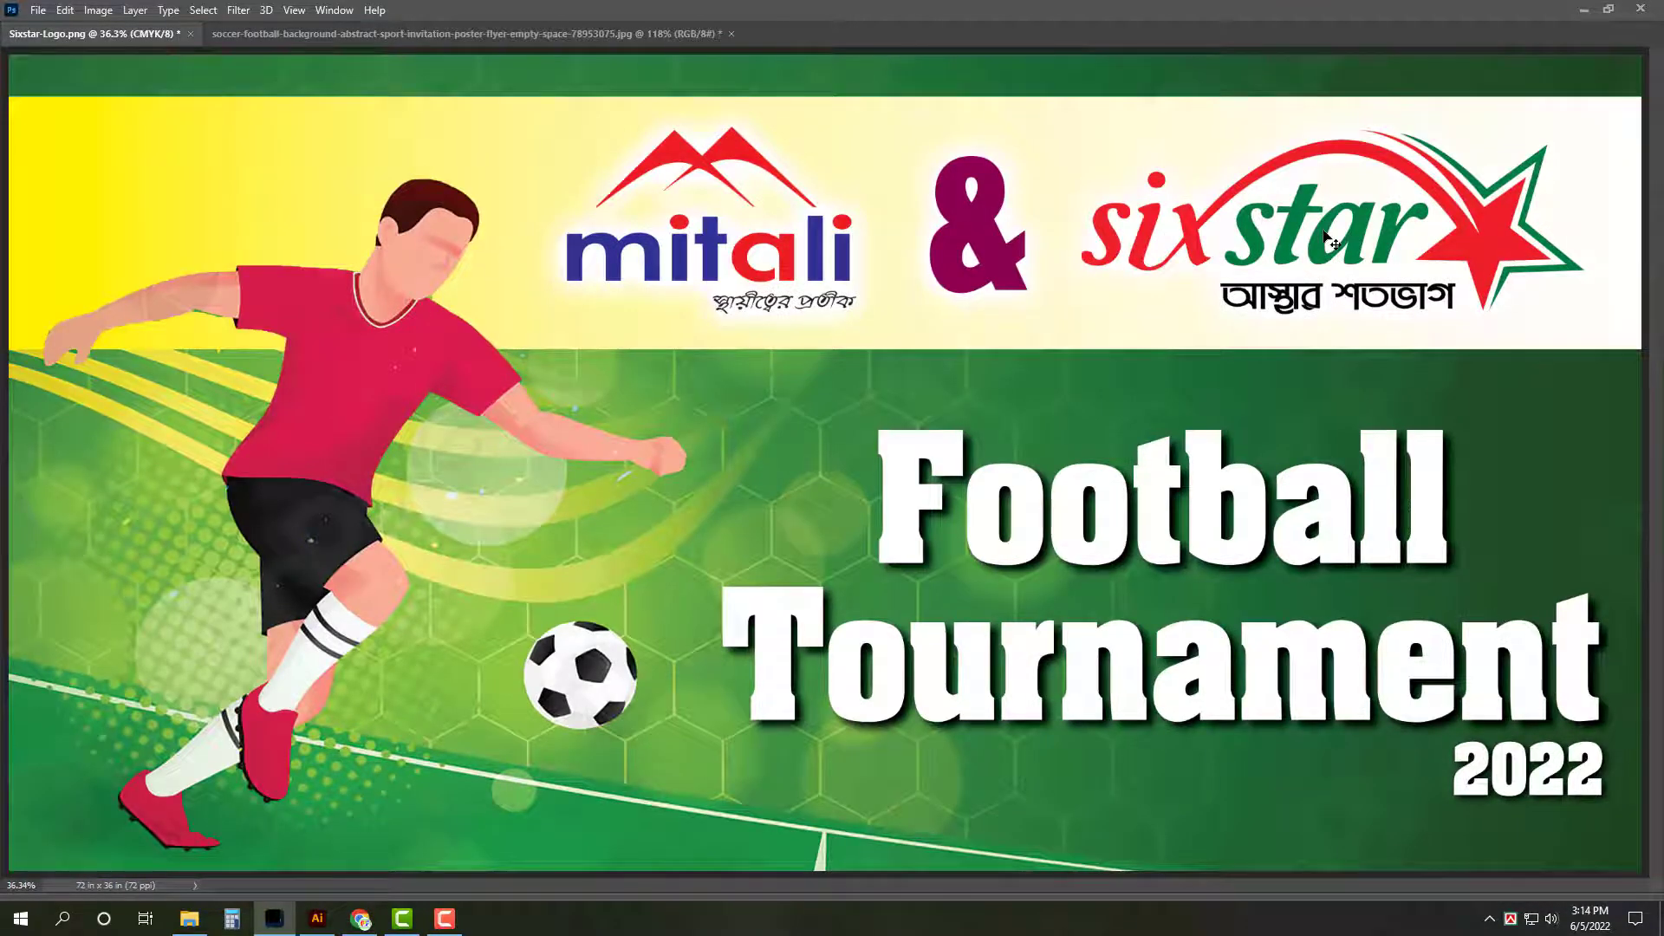
pyautogui.click(1602, 340)
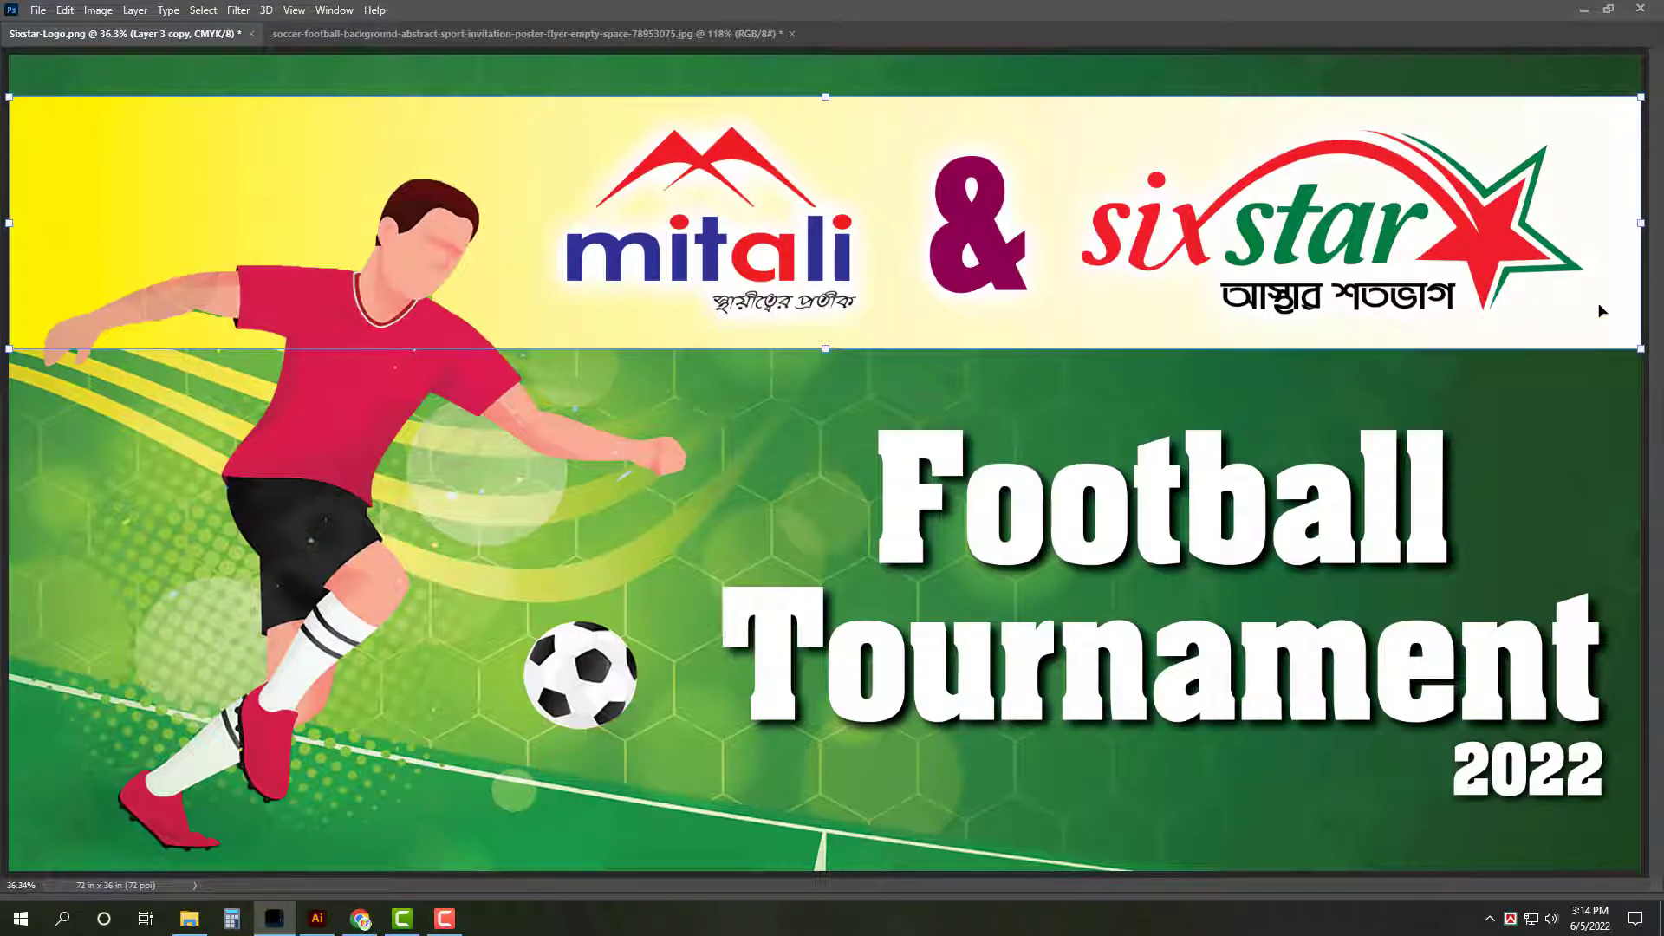
pyautogui.scroll(-1, 1473, 332)
pyautogui.scroll(-1, 1474, 332)
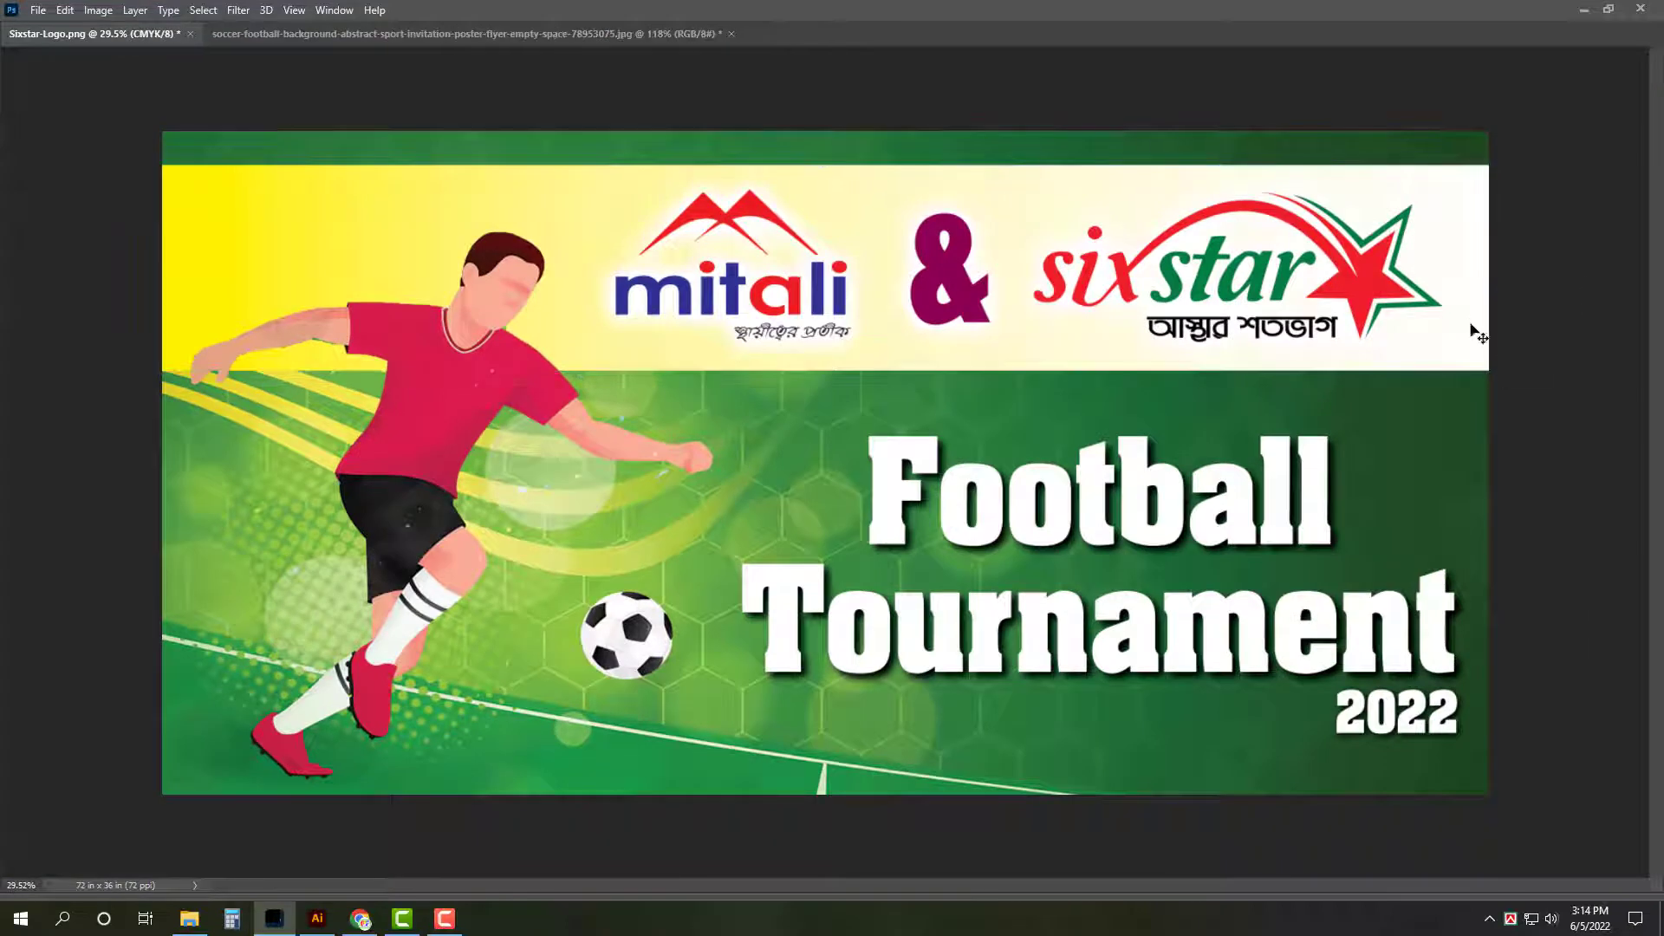
pyautogui.press('Tab')
pyautogui.press('e')
pyautogui.press('Tab')
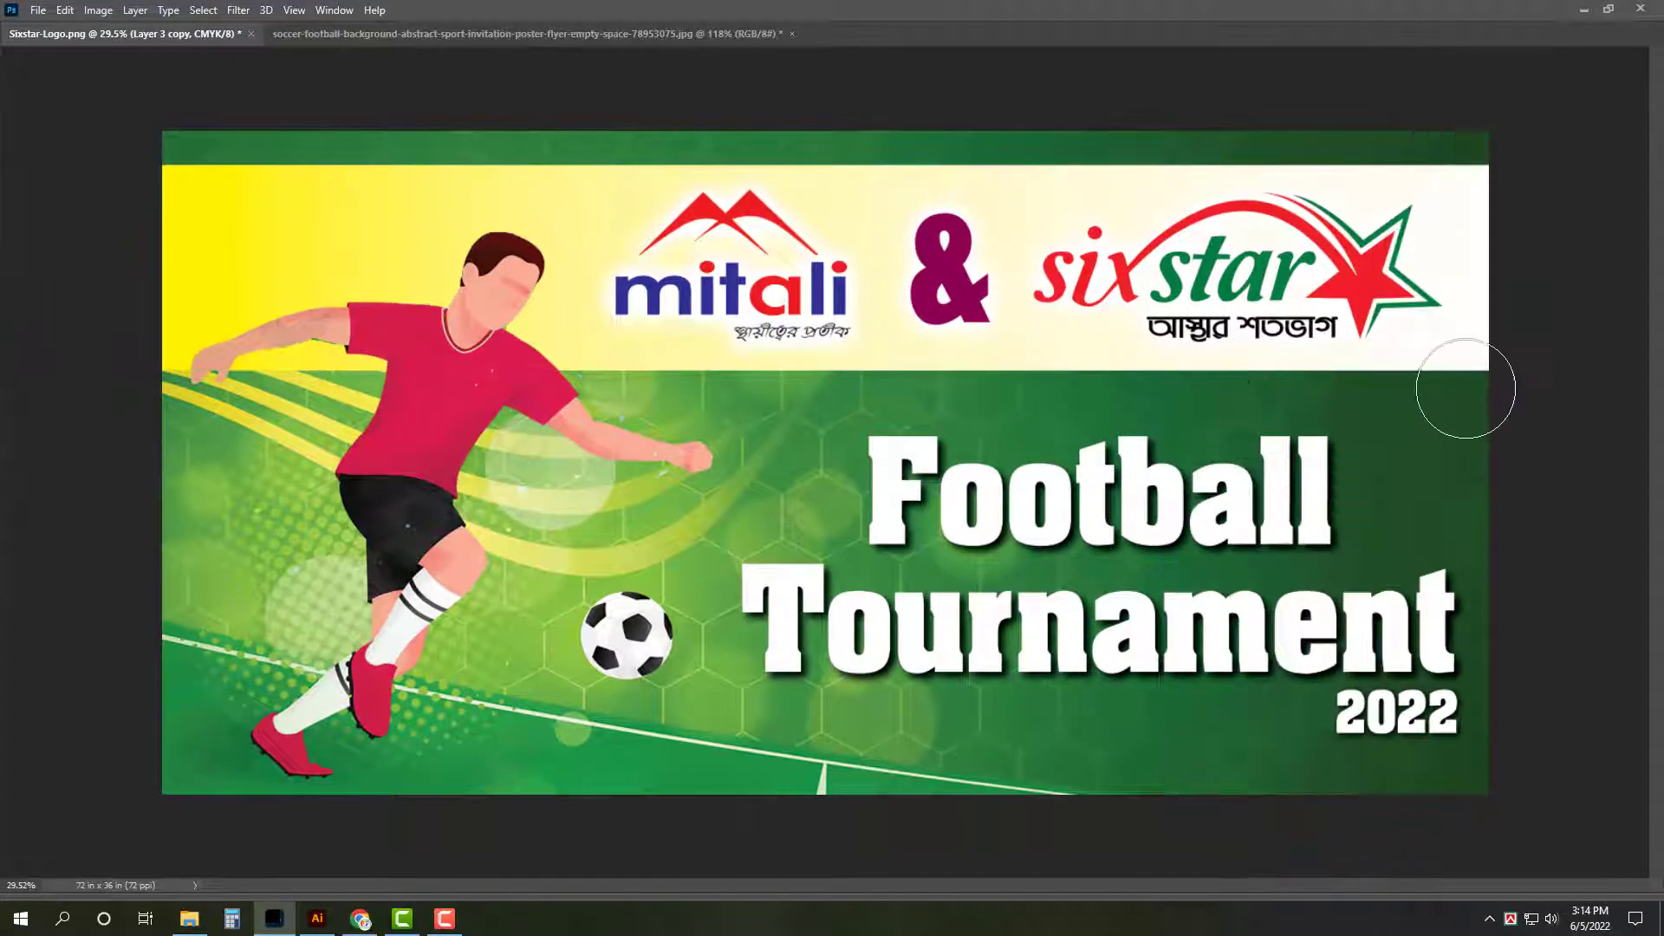
pyautogui.moveTo(1484, 373); pyautogui.dragTo(707, 393)
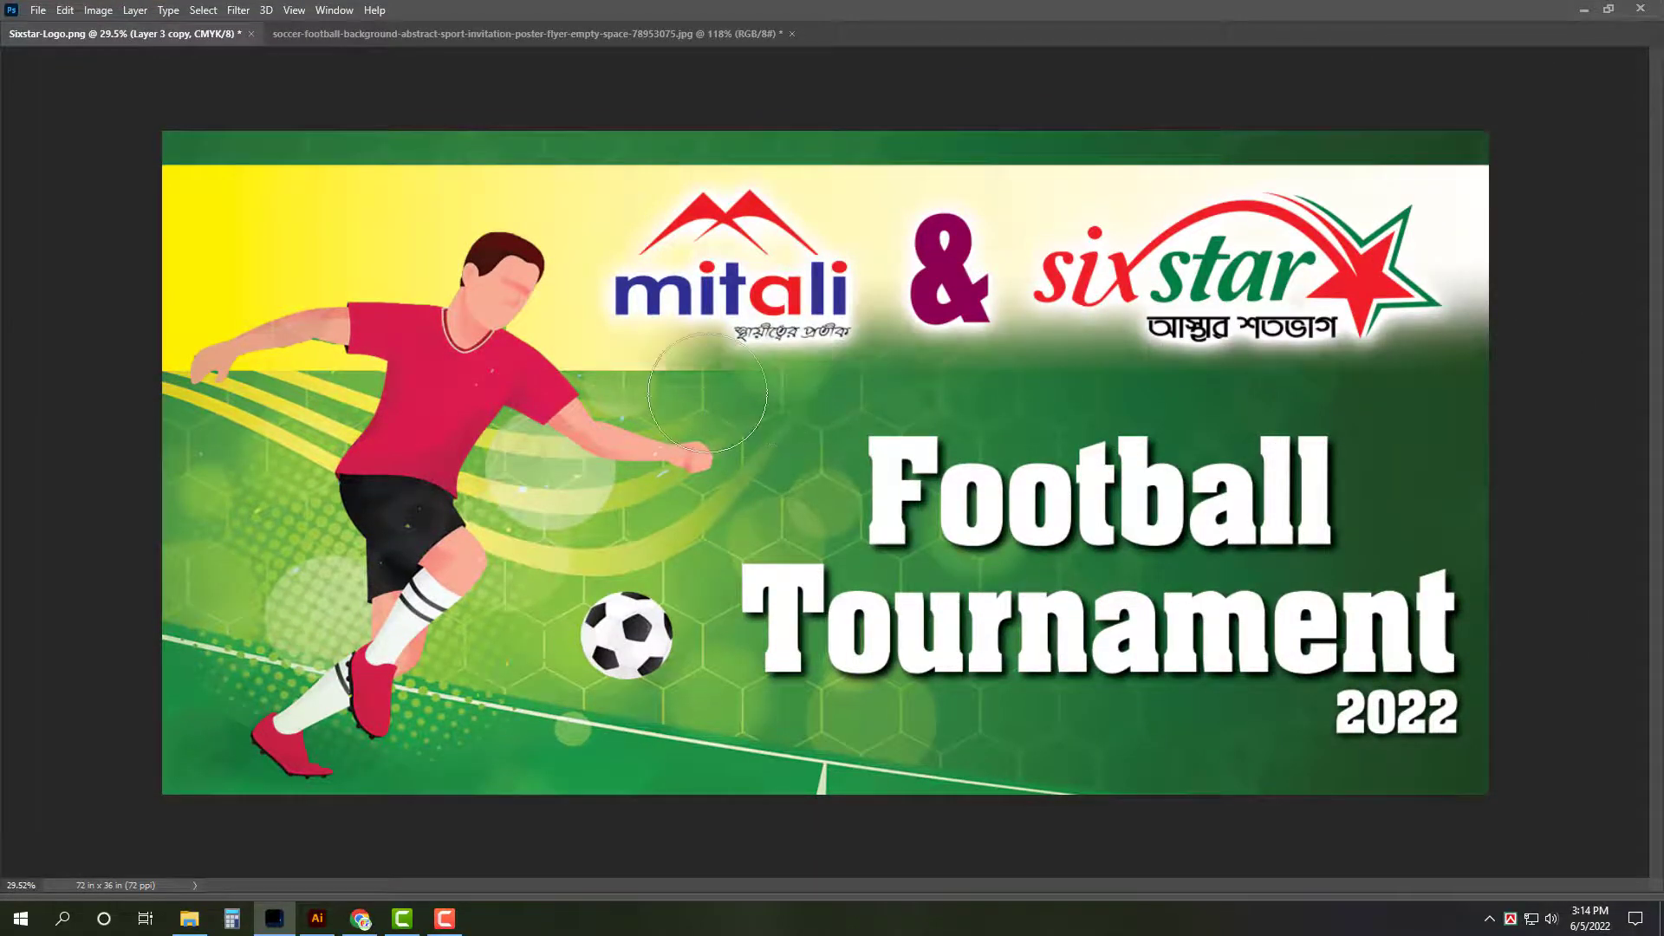
pyautogui.hotkey('ctrl', 'z')
pyautogui.press('v')
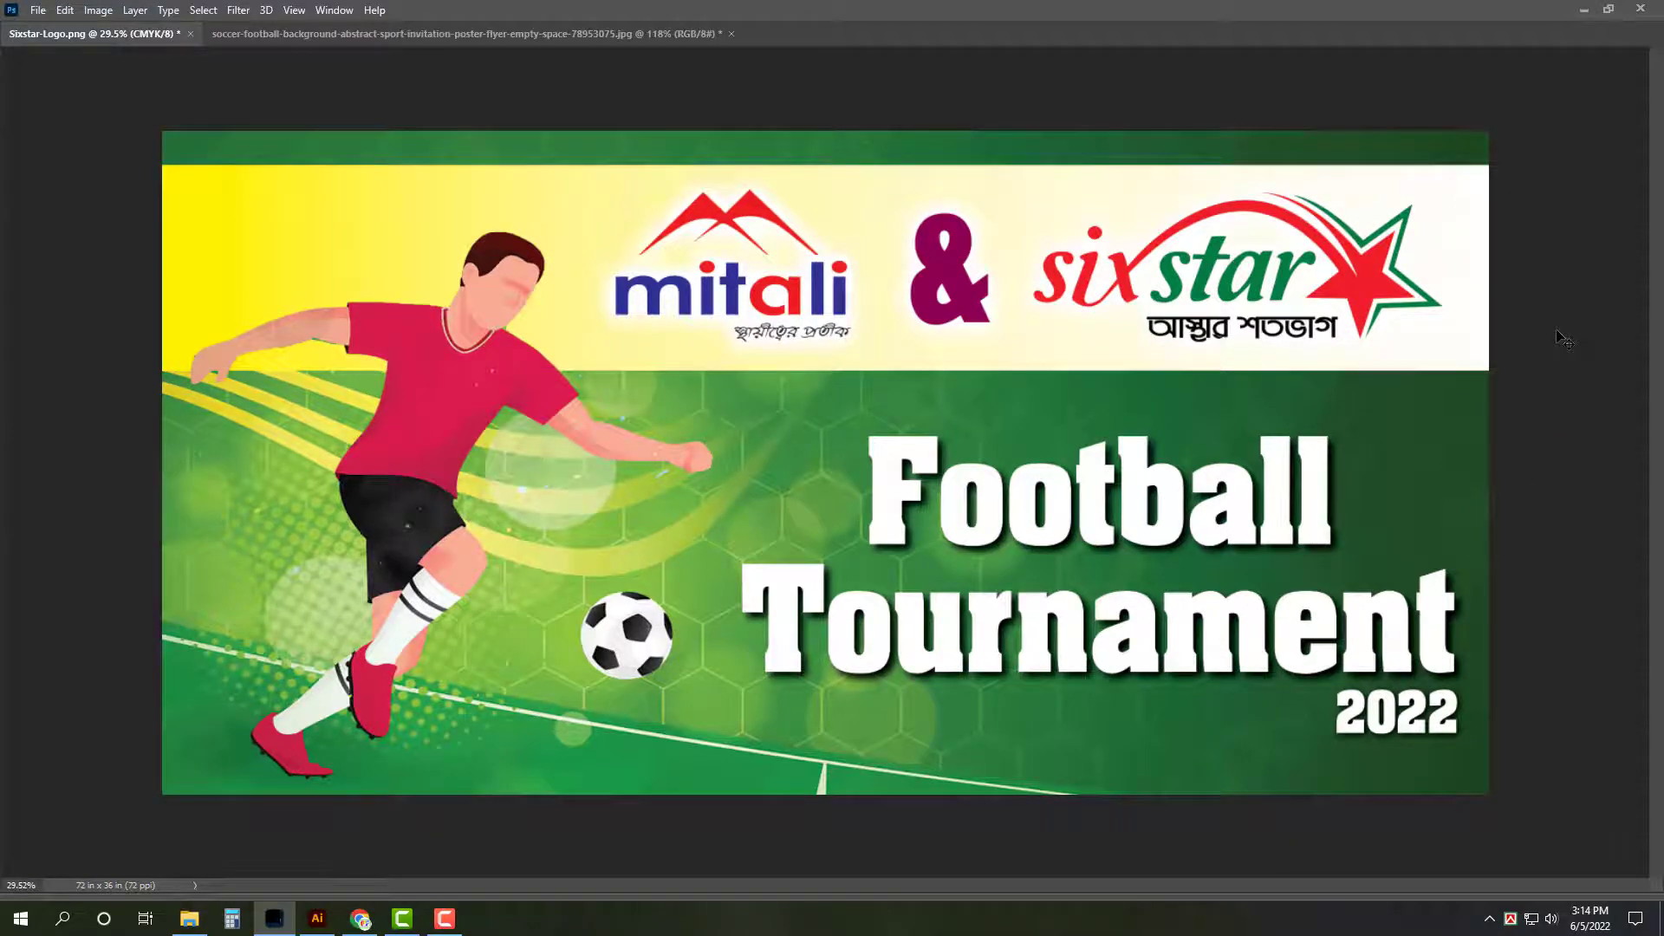
pyautogui.hotkey('ctrl', '0')
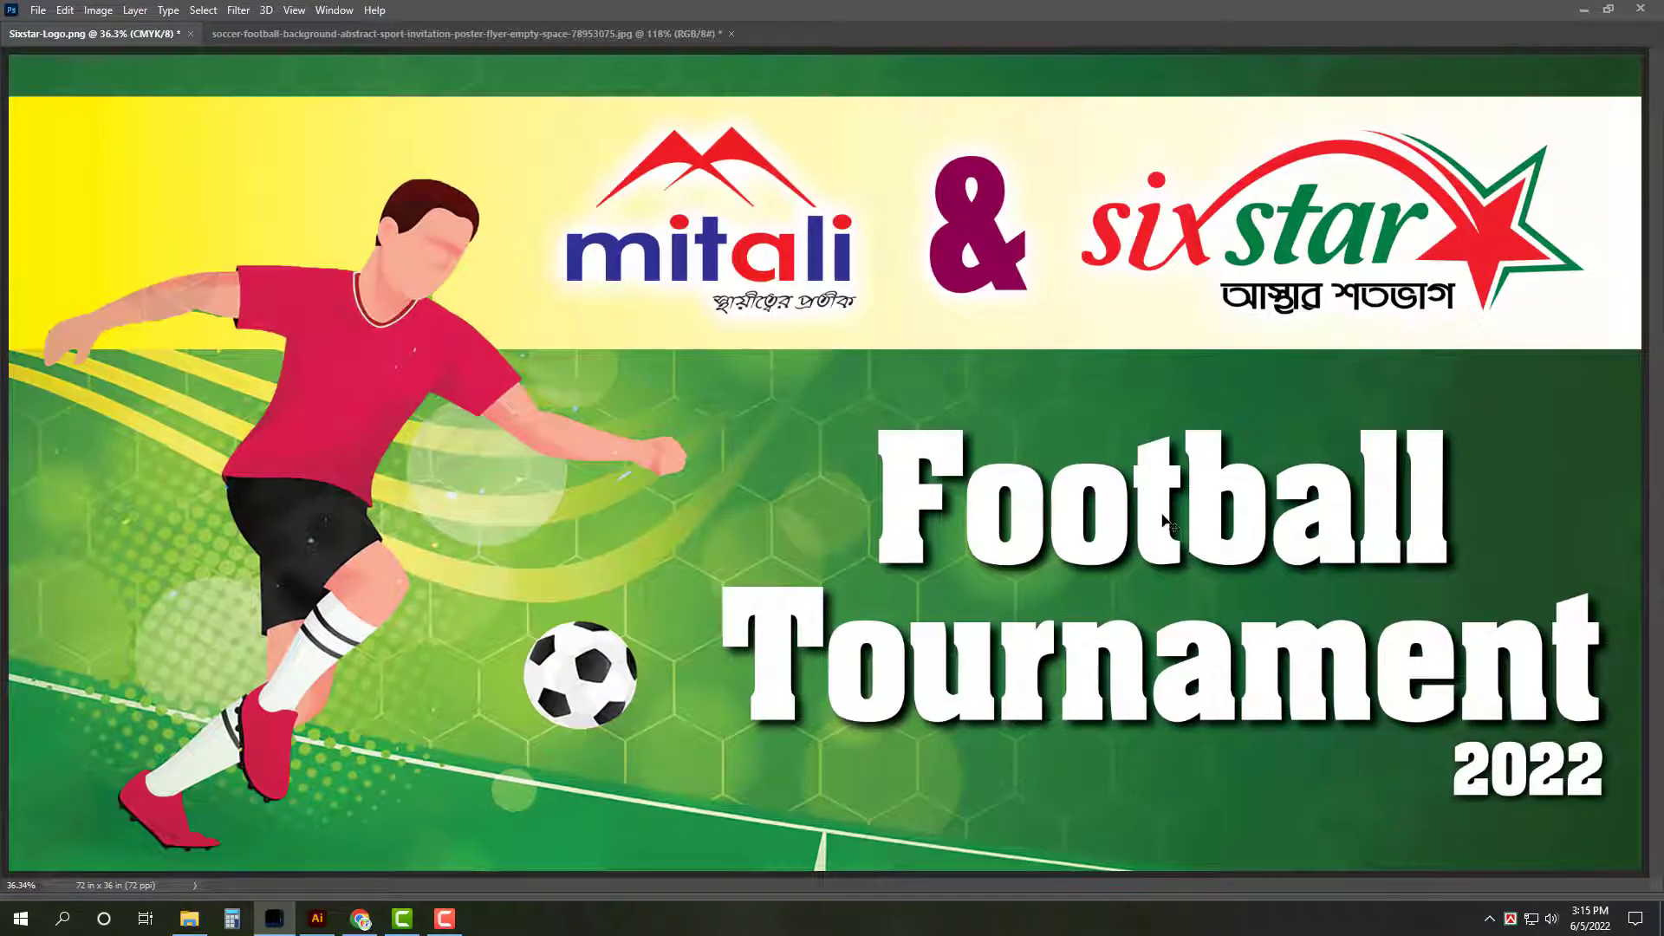
pyautogui.click(1168, 520)
pyautogui.hotkey('ctrl', '-')
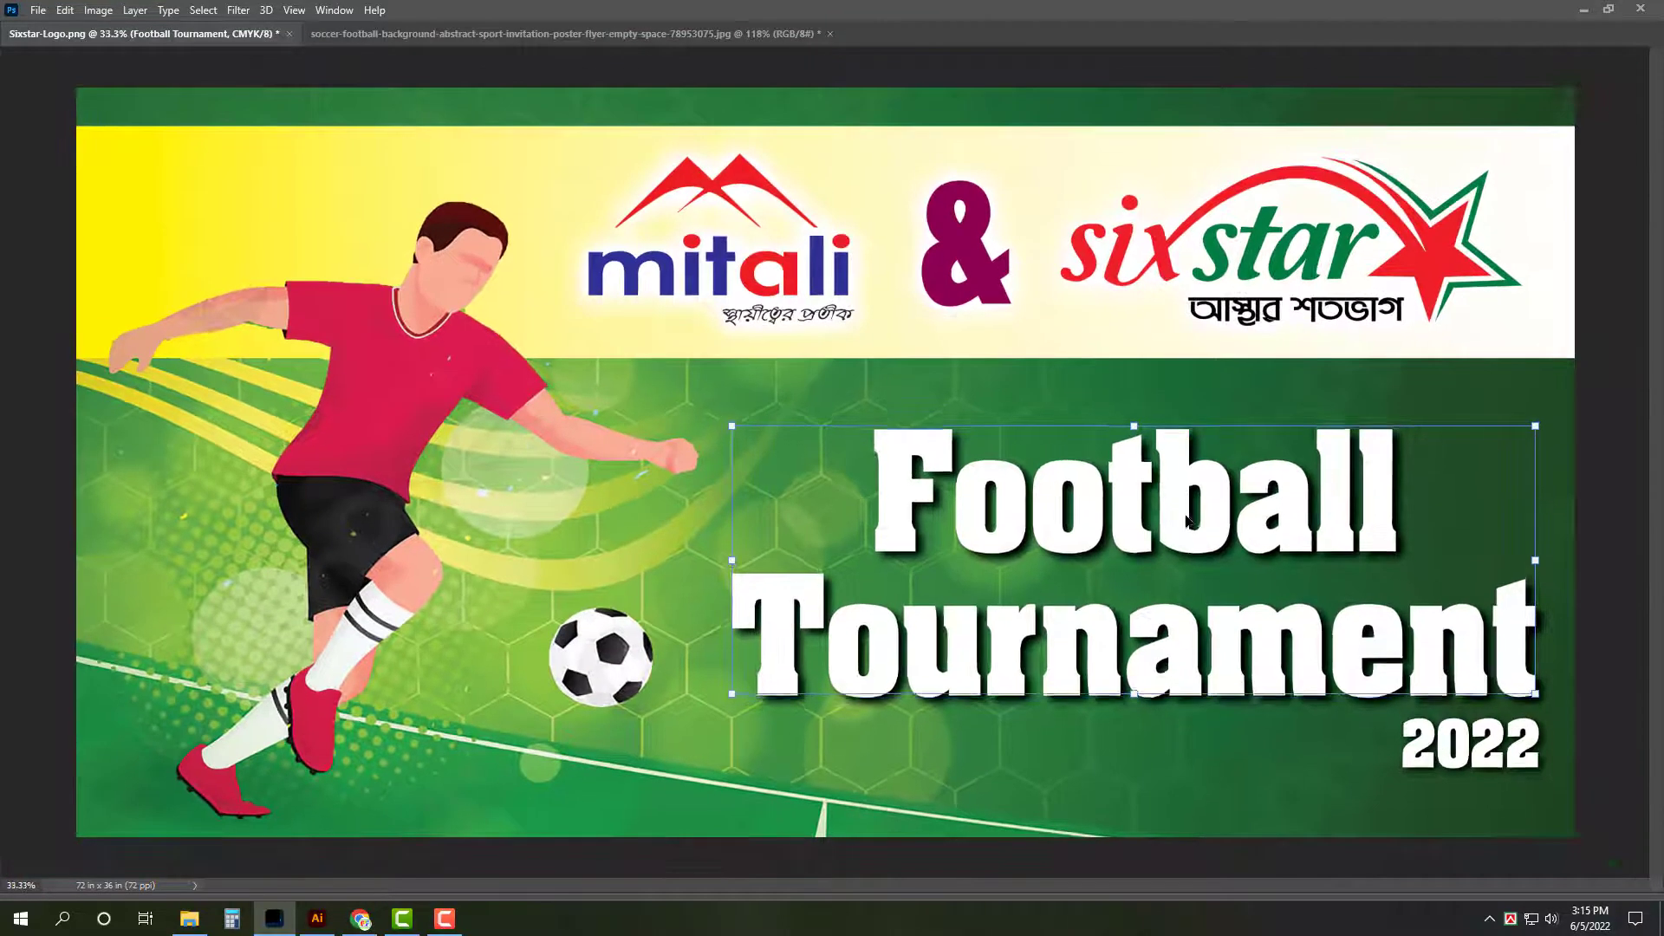
pyautogui.click(1499, 761)
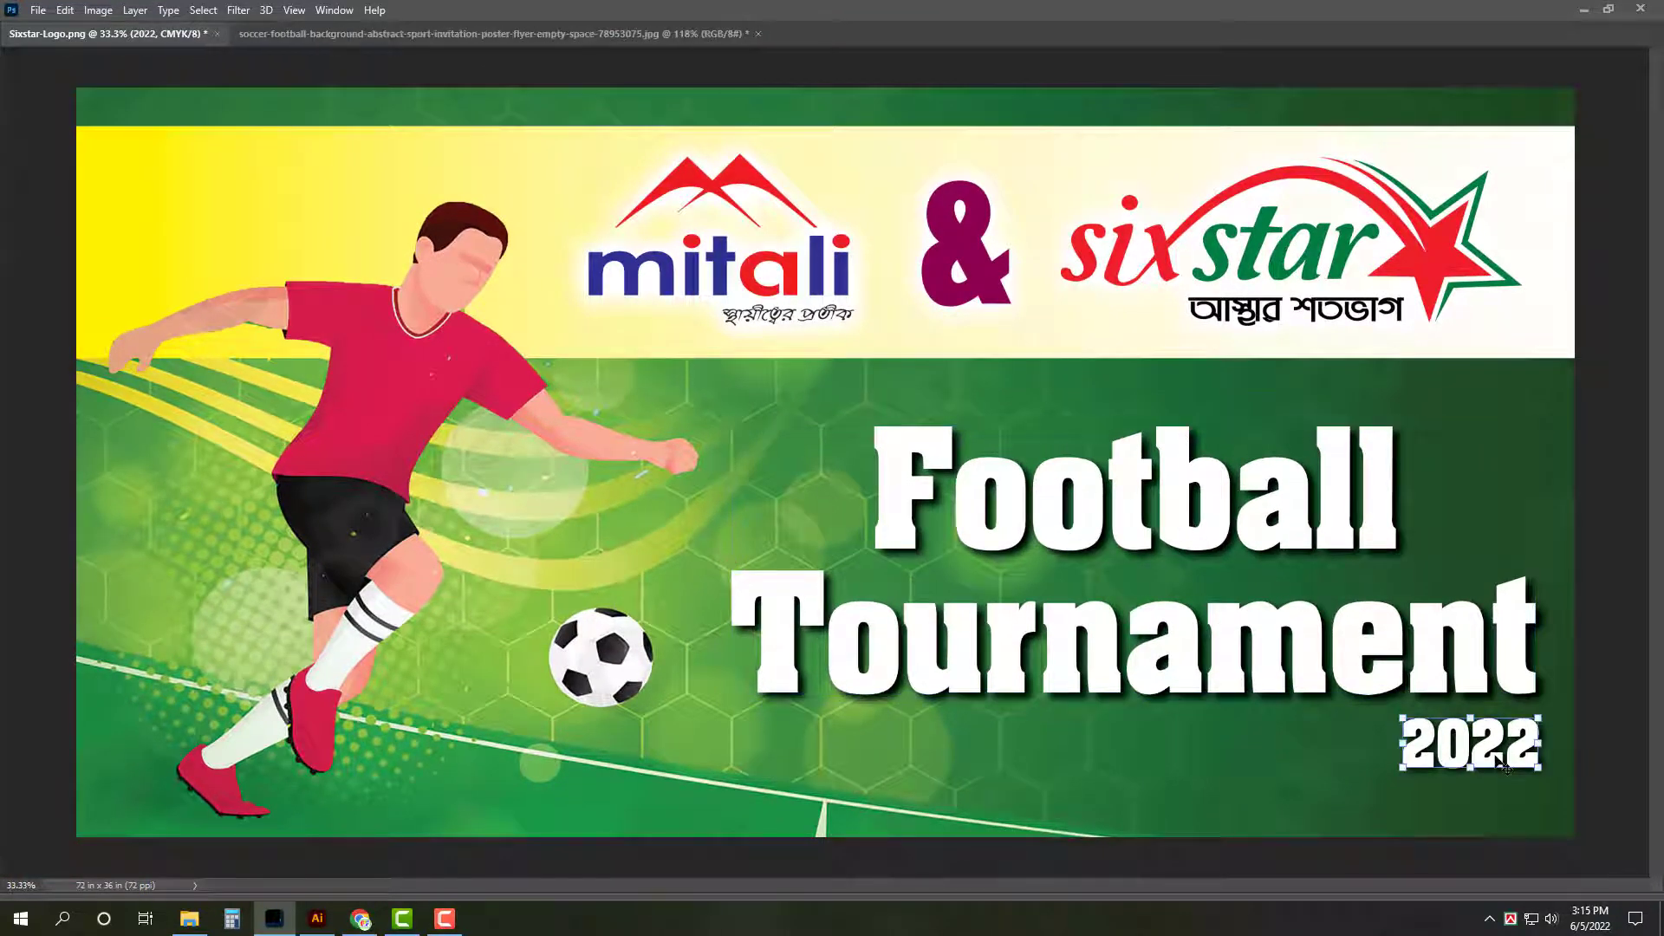
pyautogui.click(1650, 641)
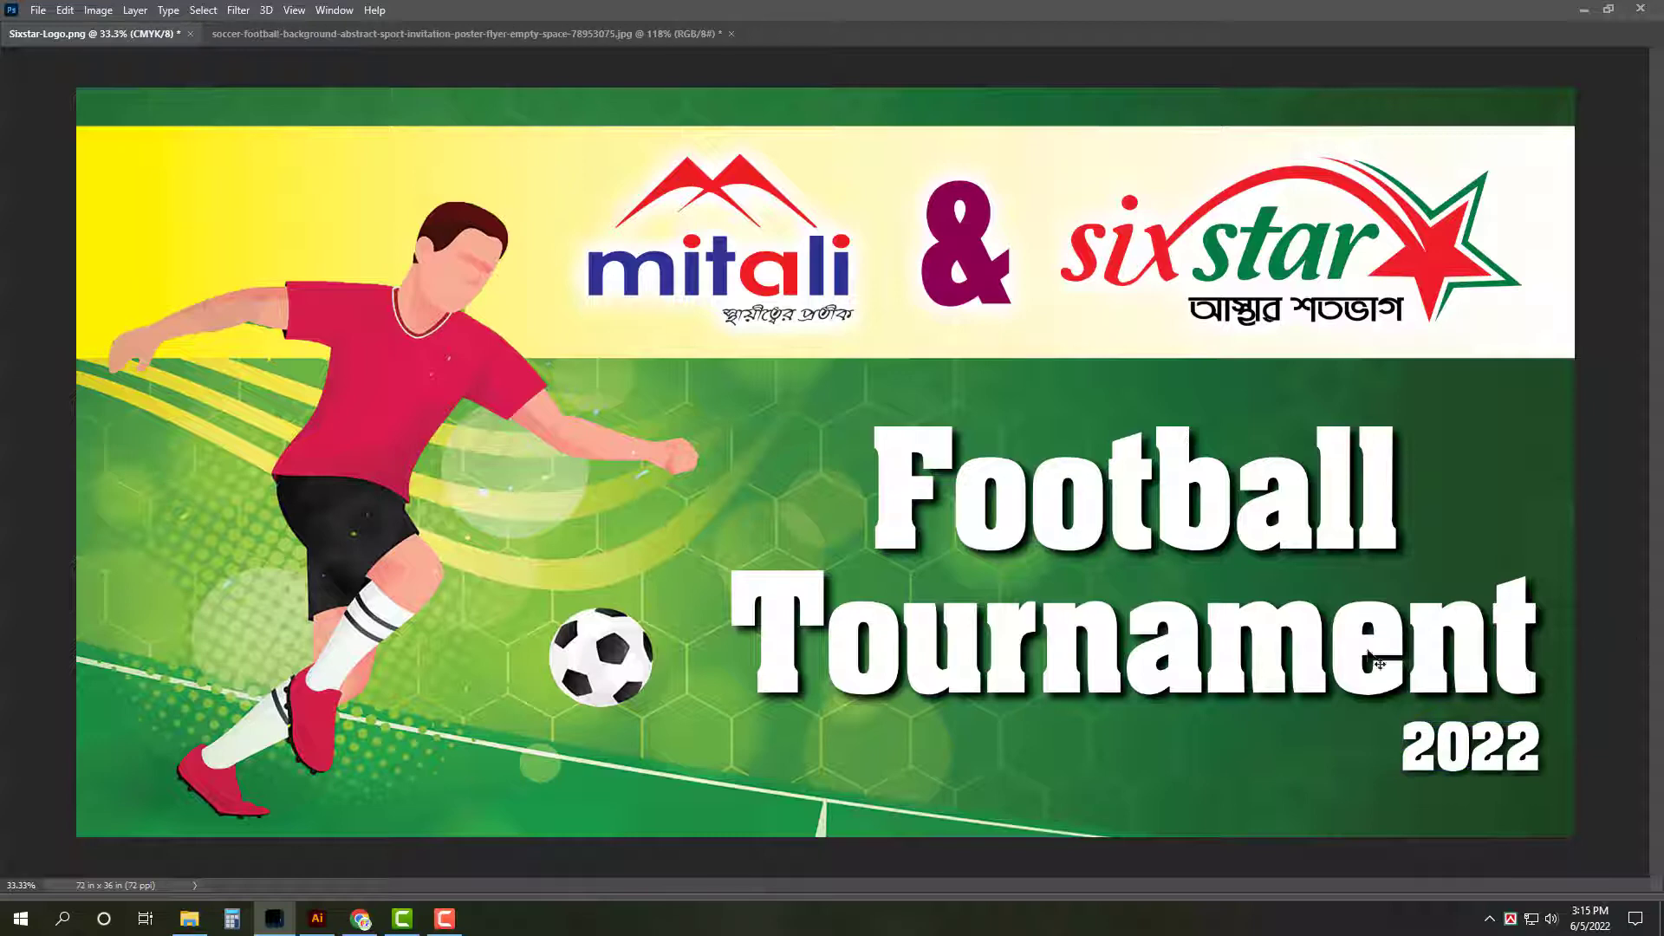
pyautogui.press('Tab')
pyautogui.hotkey('ctrl', '-')
pyautogui.hotkey('ctrl', 'a')
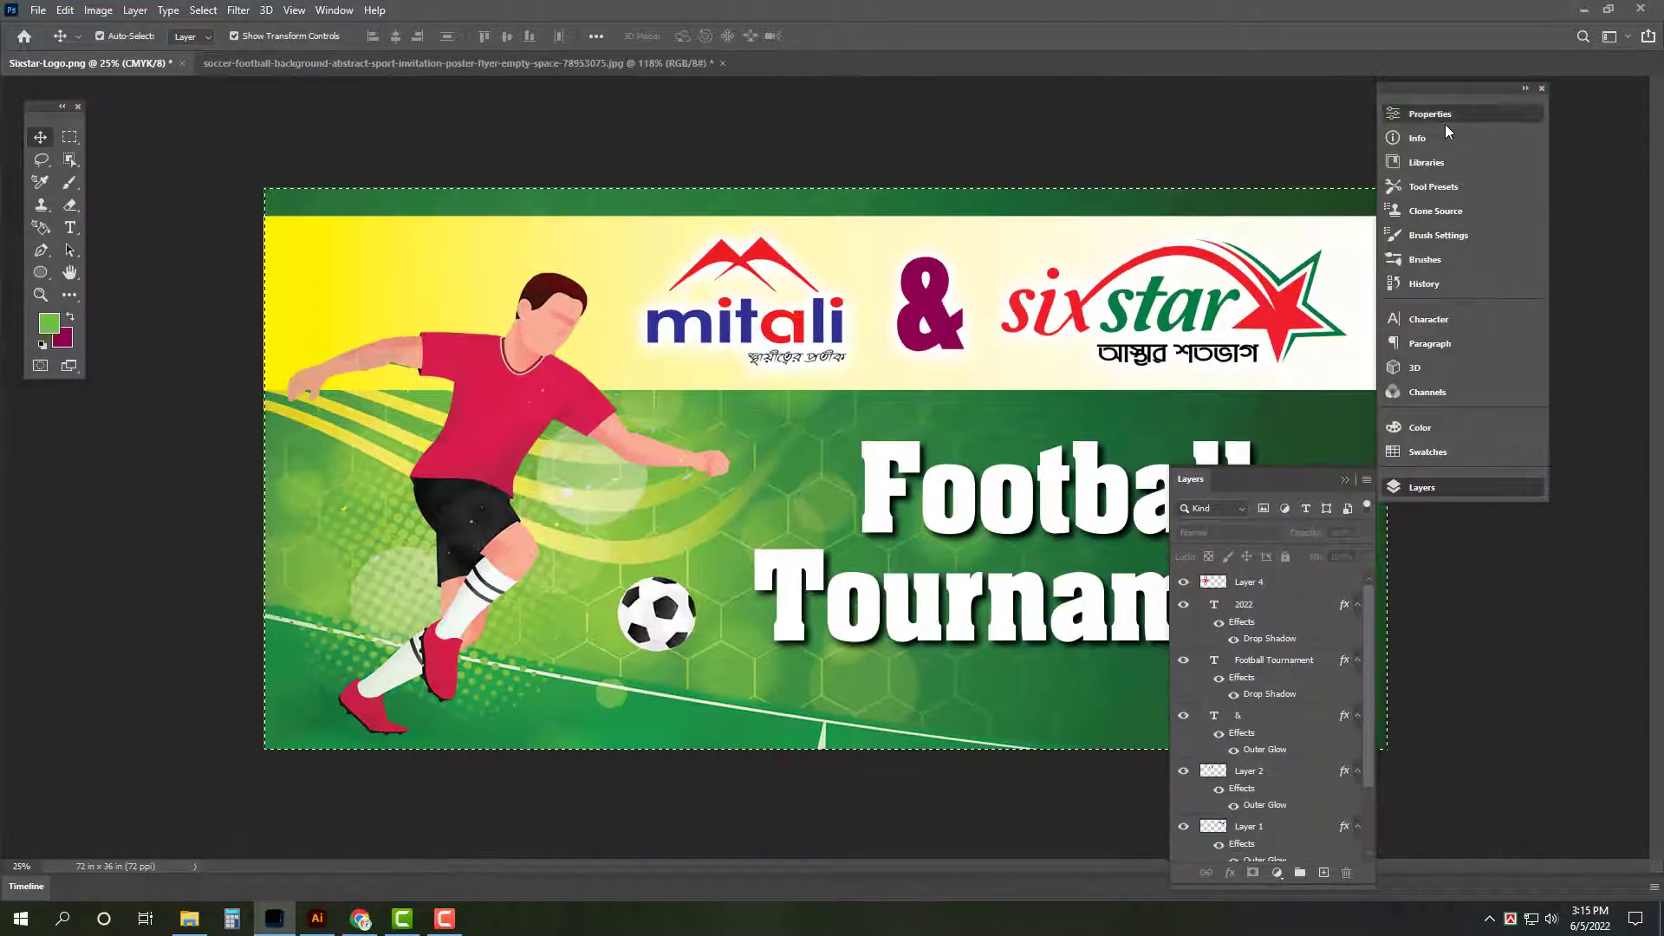
pyautogui.click(1416, 138)
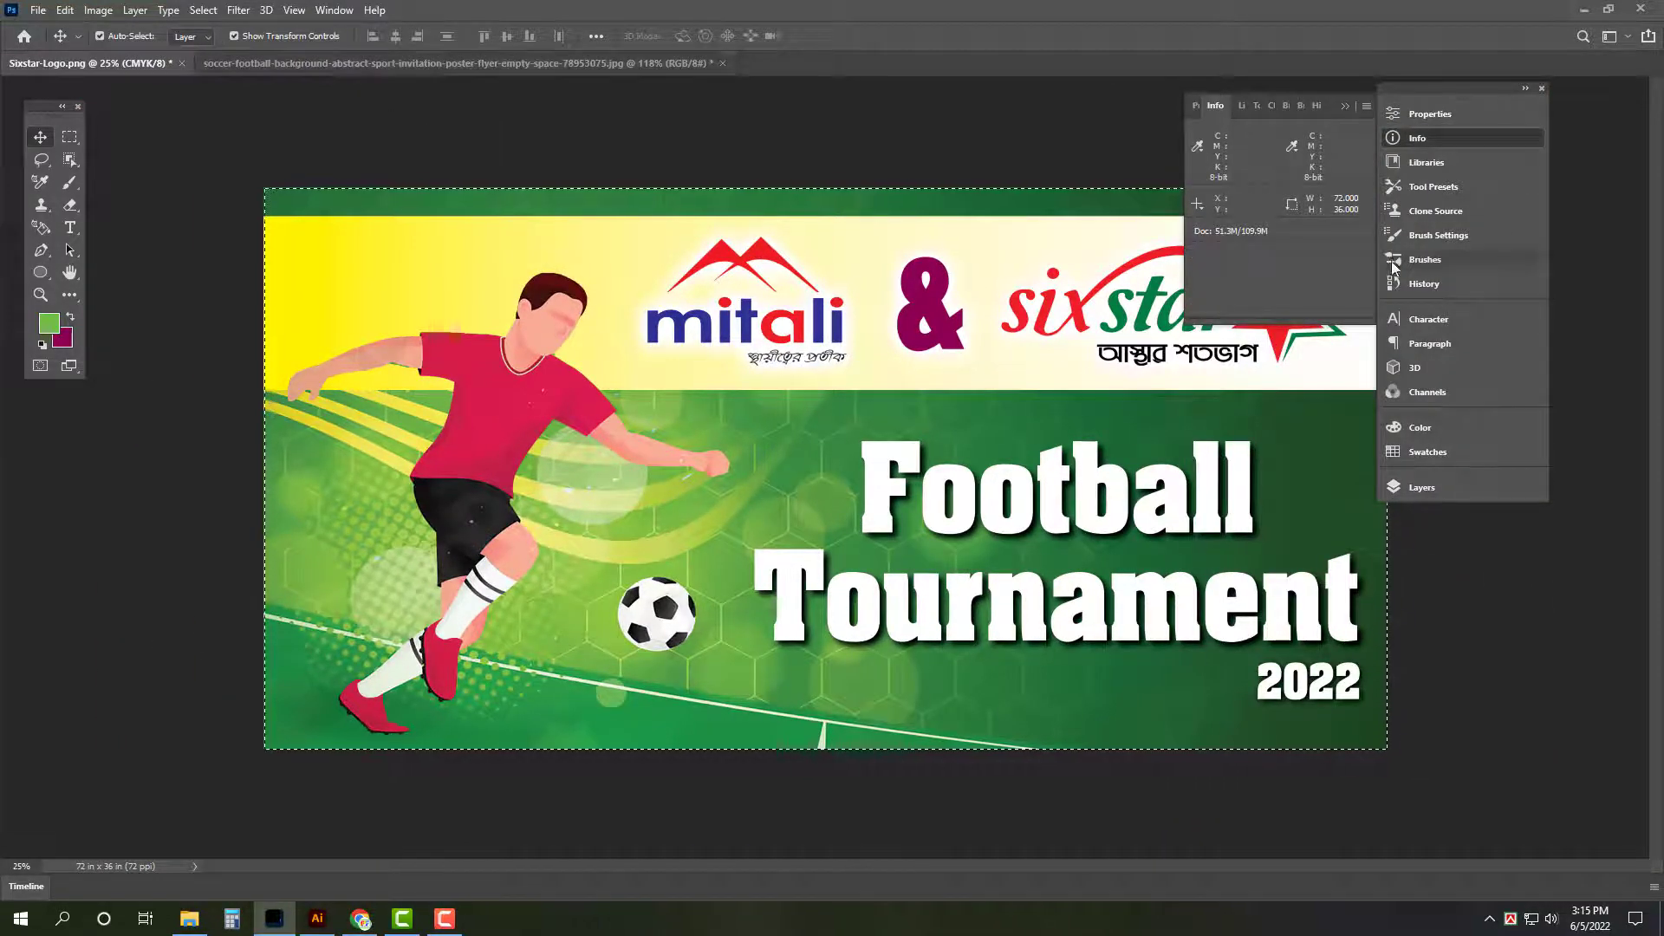
pyautogui.press('Tab')
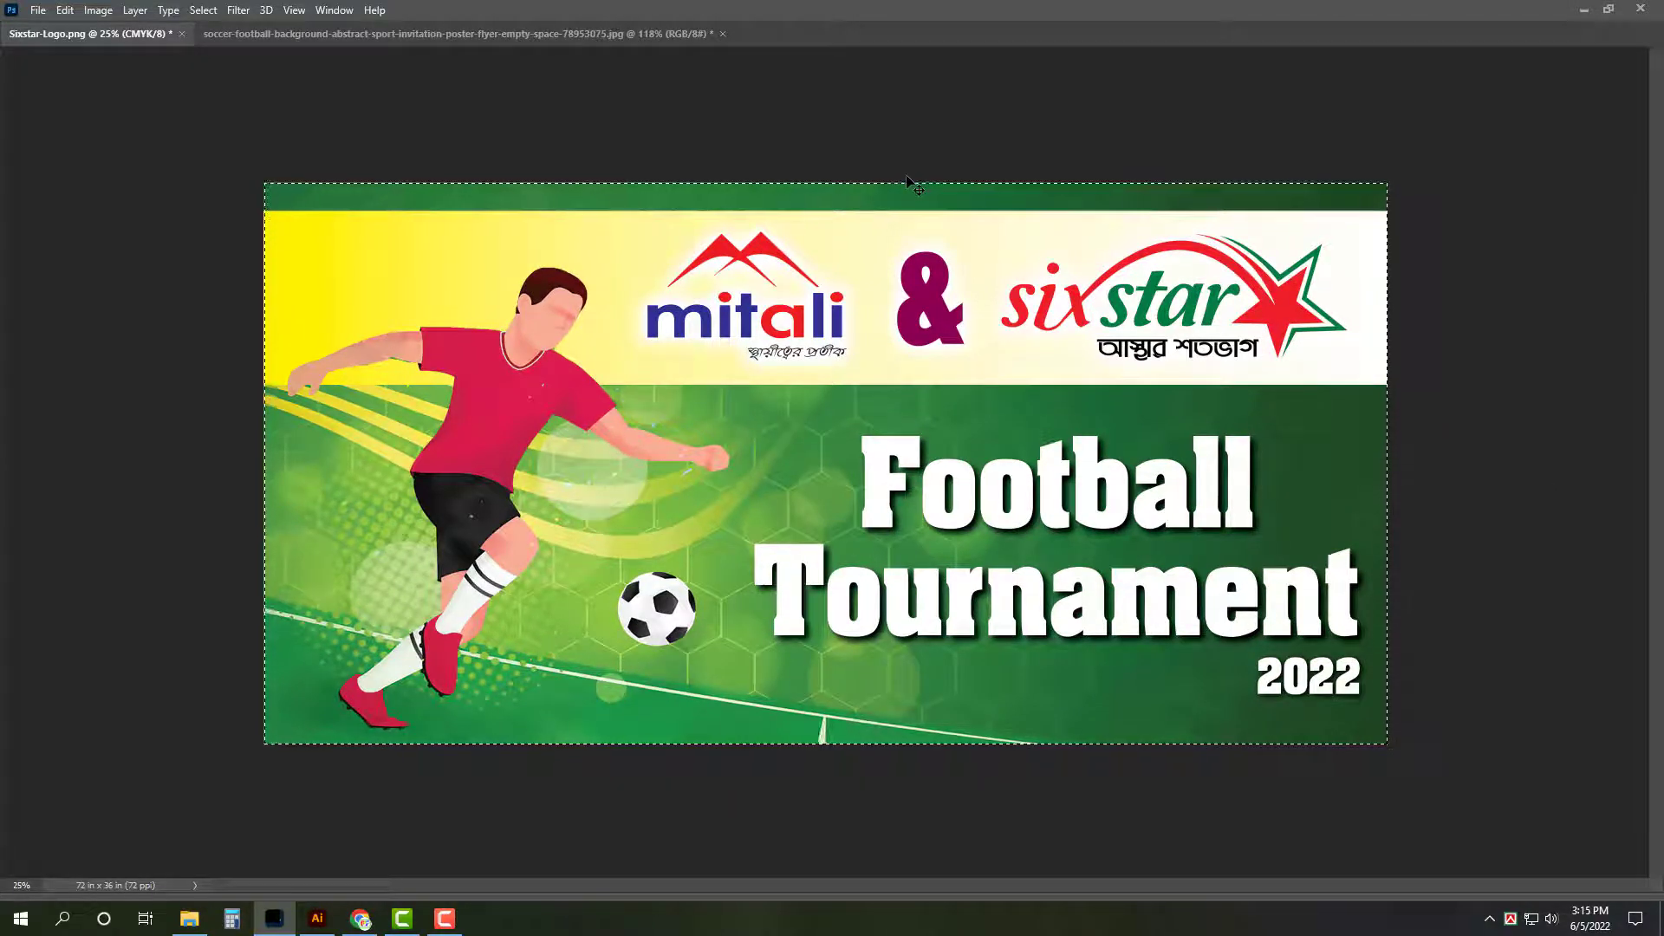
# Step: Browse the Save As dialog to All Print (D:) > 06. June > 05-06-022
pyautogui.hotkey('ctrl', 'shift', 's')
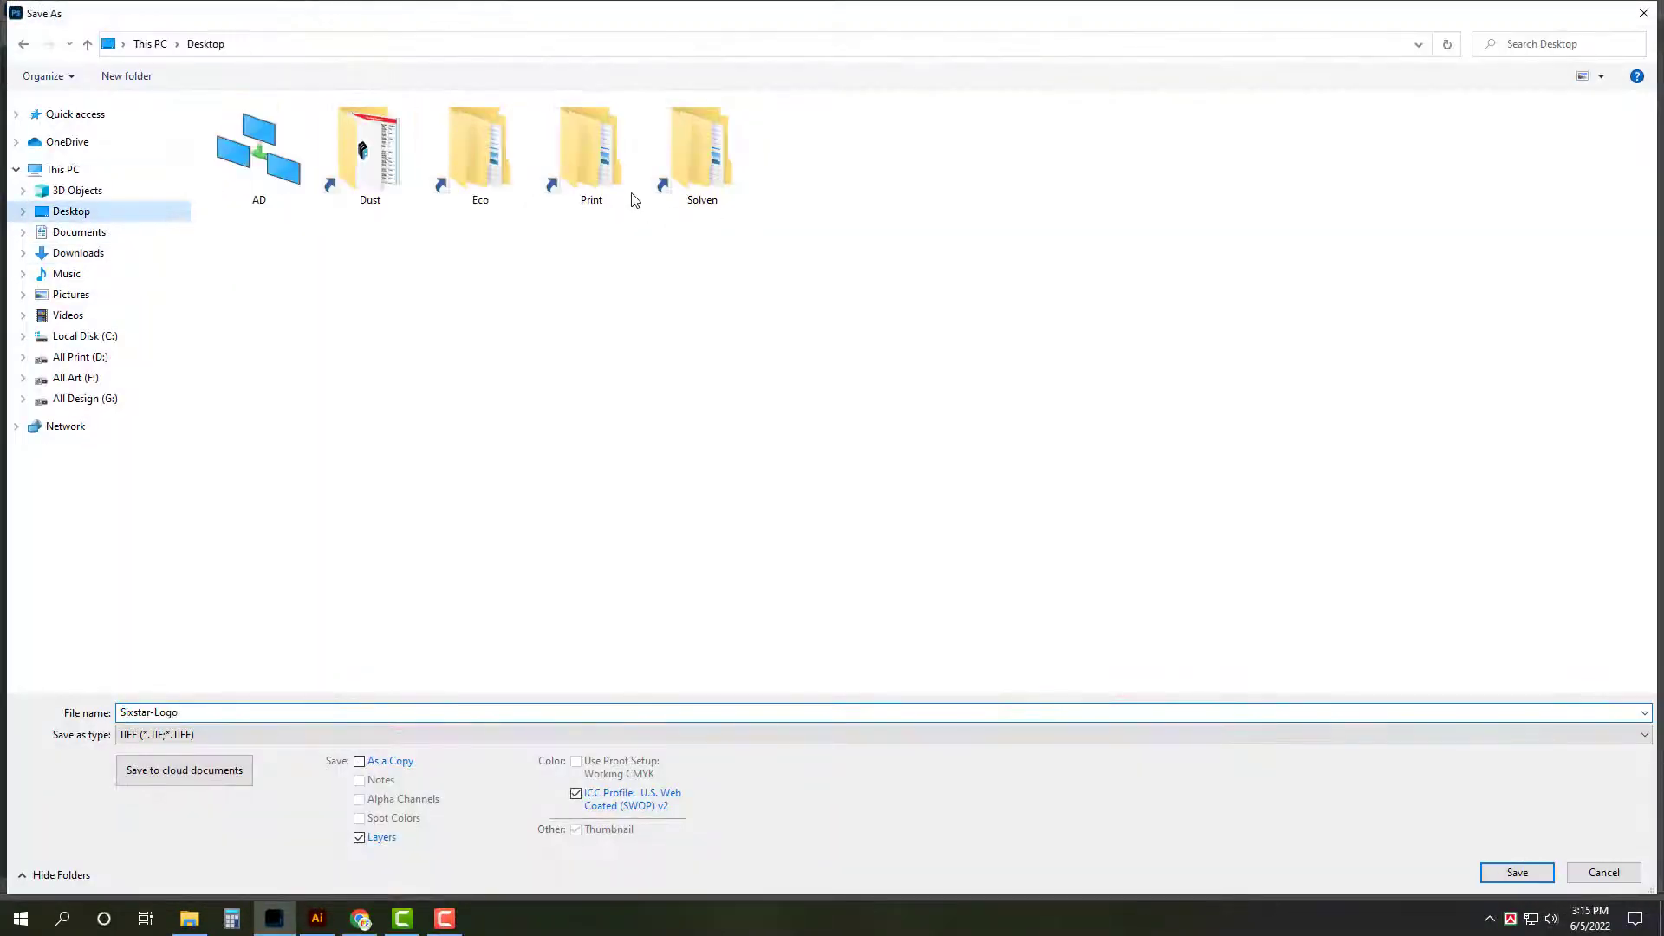
pyautogui.doubleClick(631, 199)
pyautogui.doubleClick(277, 198)
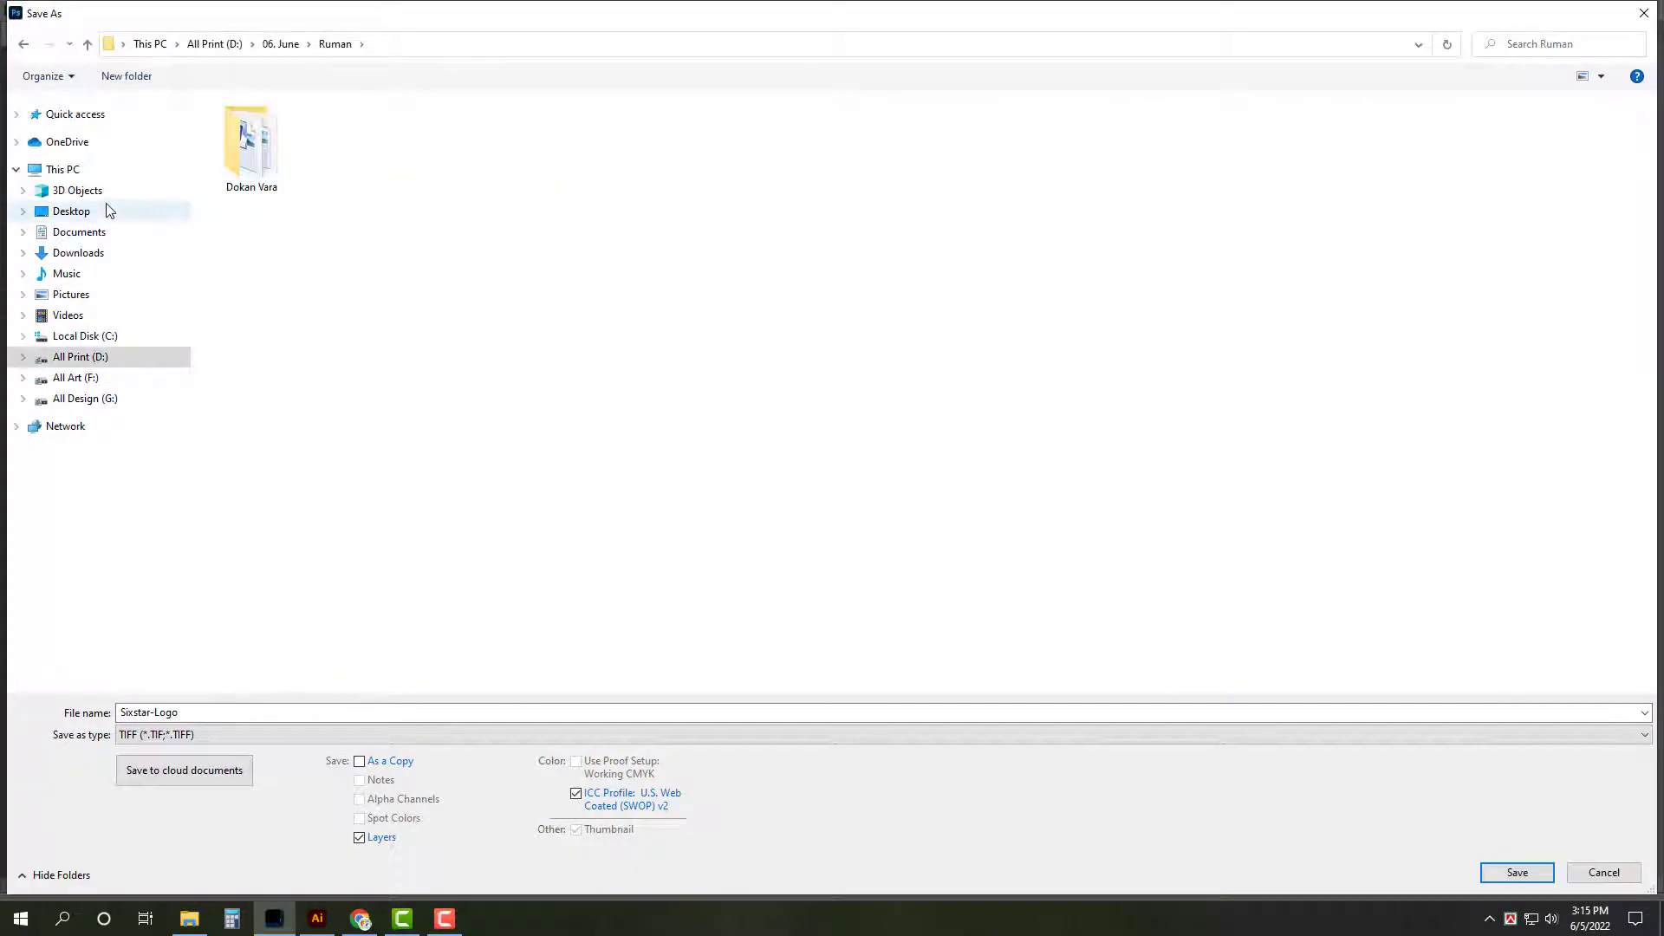
pyautogui.click(71, 210)
pyautogui.doubleClick(483, 147)
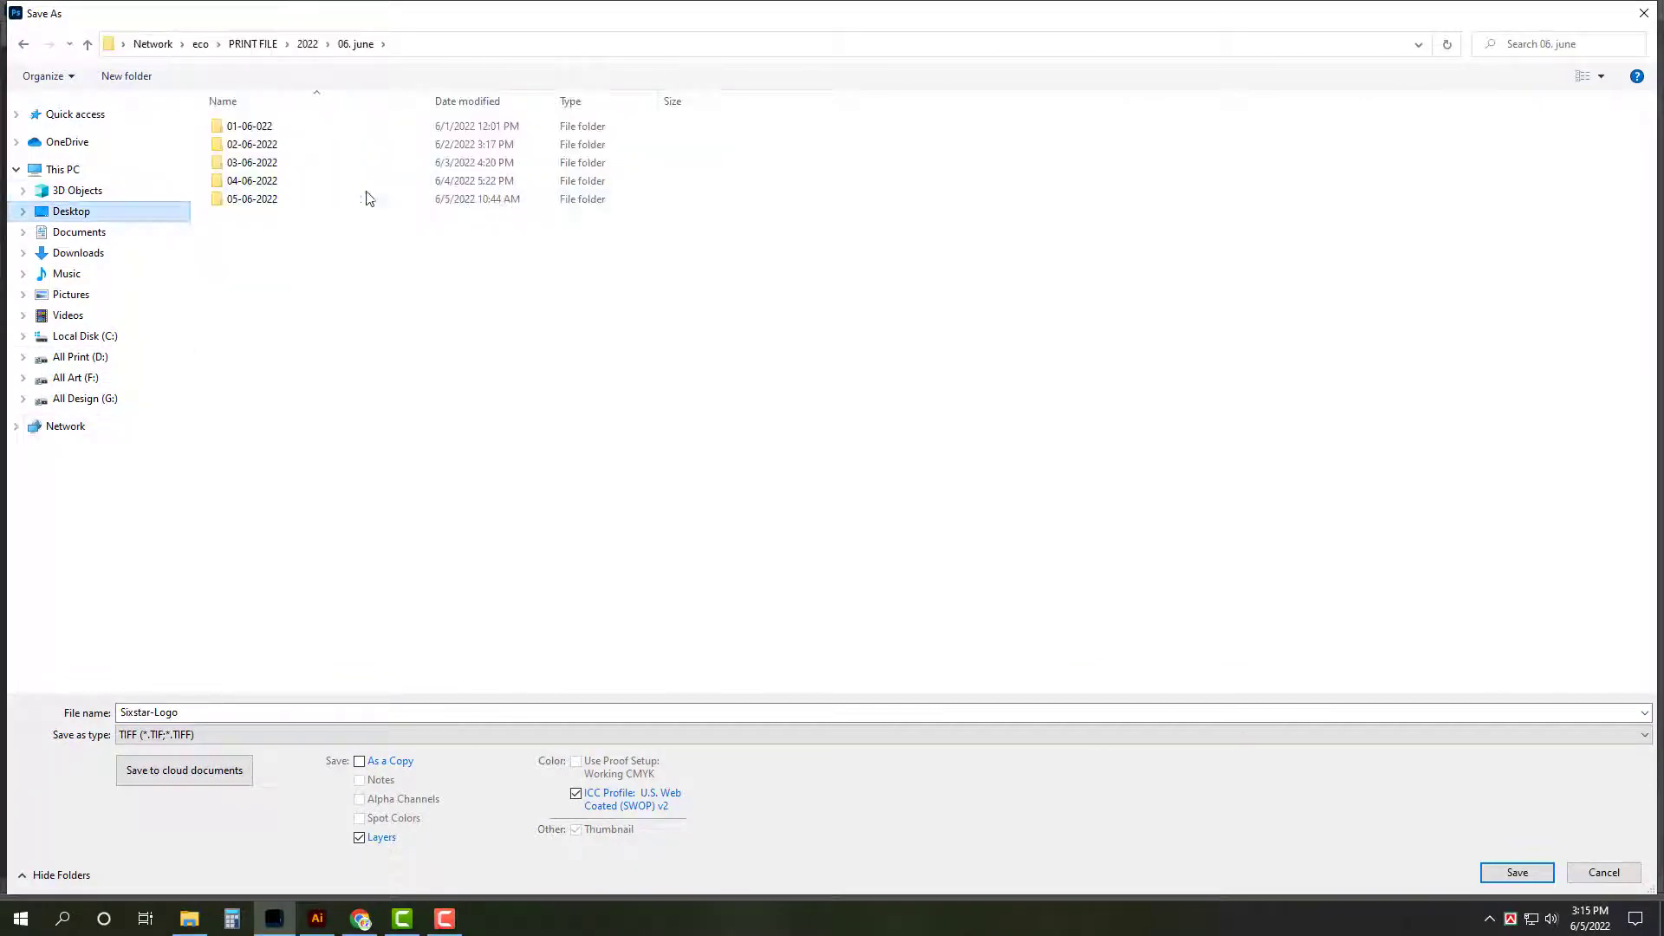
pyautogui.hotkey('alt', 'Left')
pyautogui.hotkey('alt', 'Left')
pyautogui.doubleClick(260, 180)
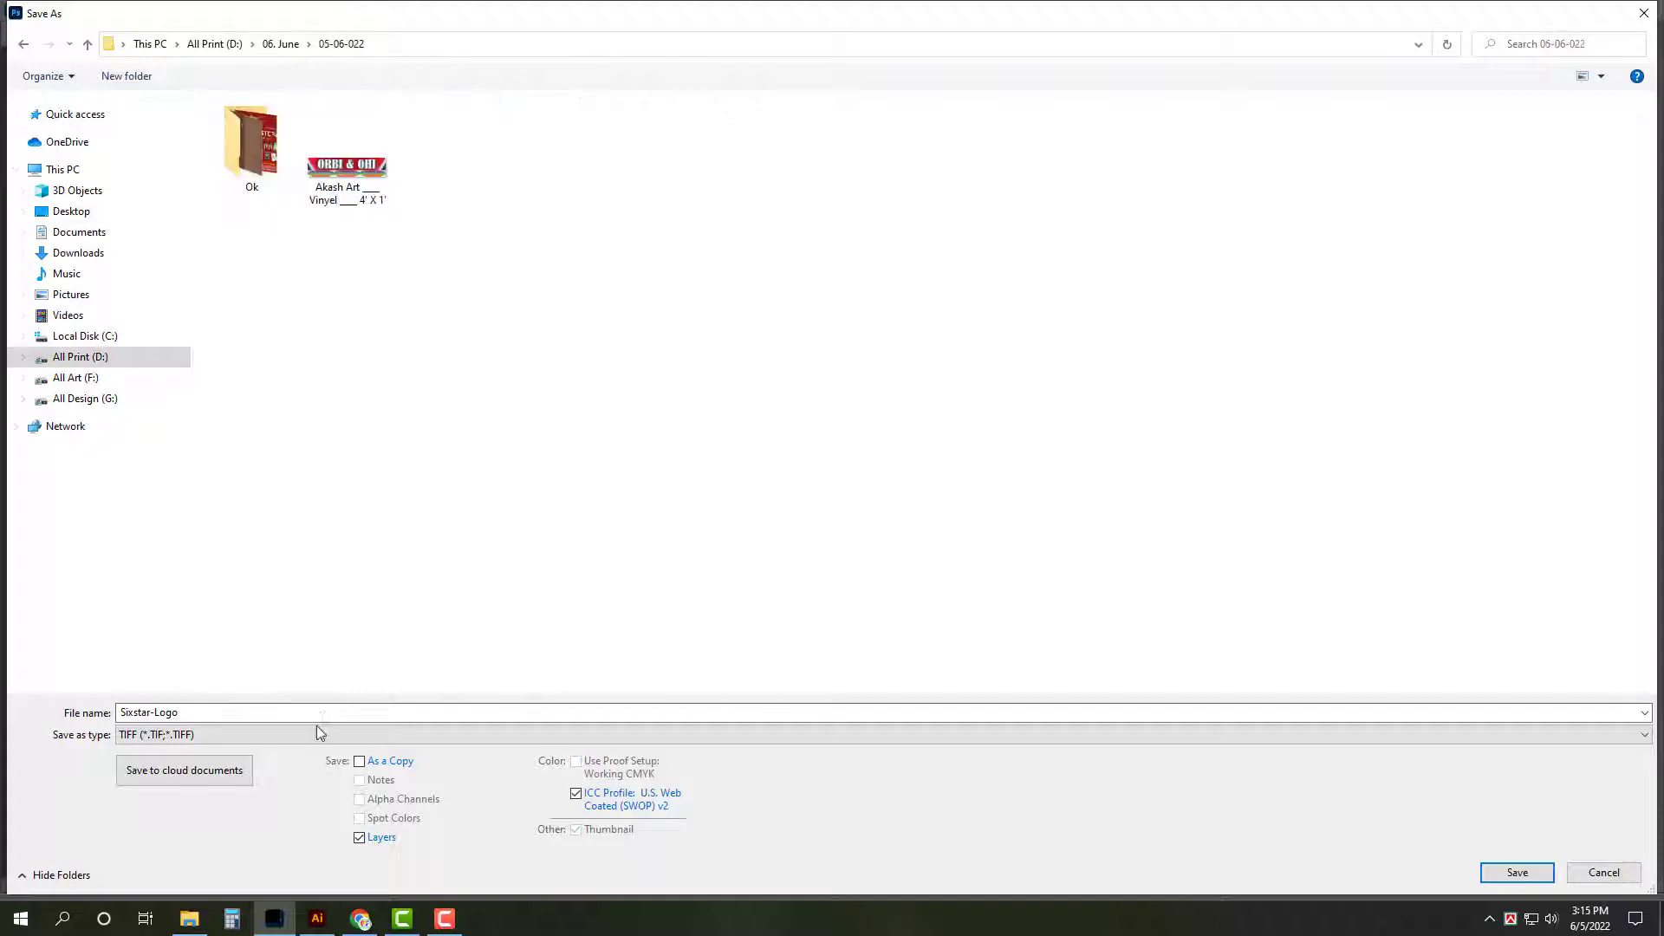
# Step: Name the file "Six Star PVC 6' X 3'" and save it as TIFF
pyautogui.click(316, 712)
pyautogui.hotkey('ctrl', 'a')
pyautogui.write('S')
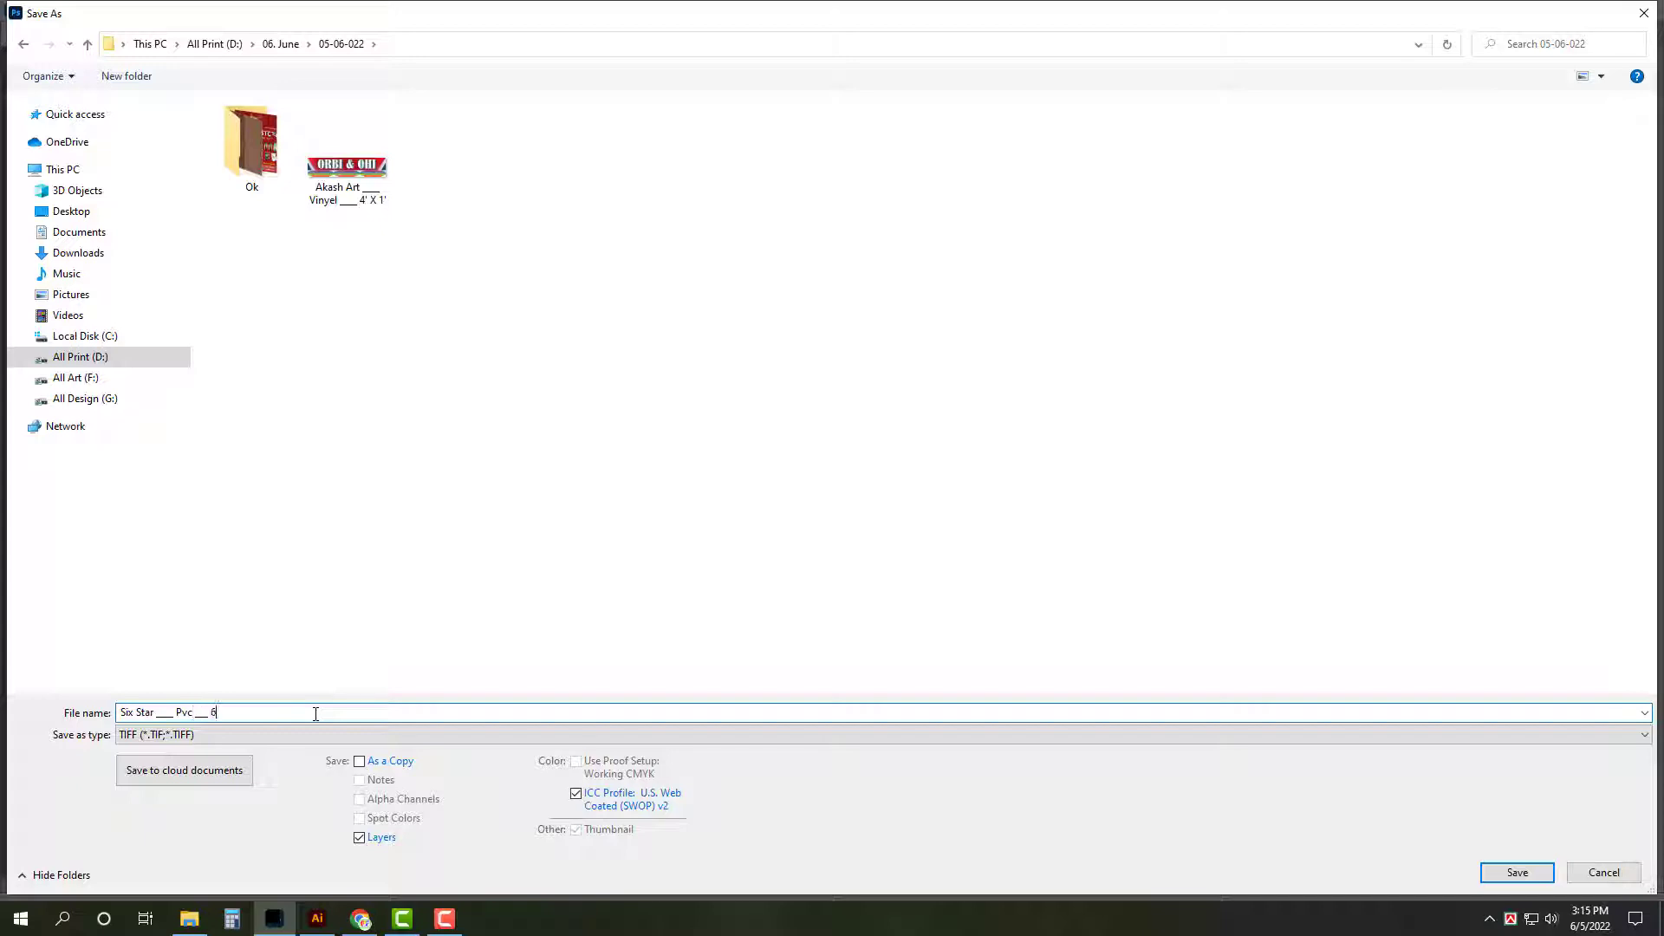
pyautogui.press('Return')
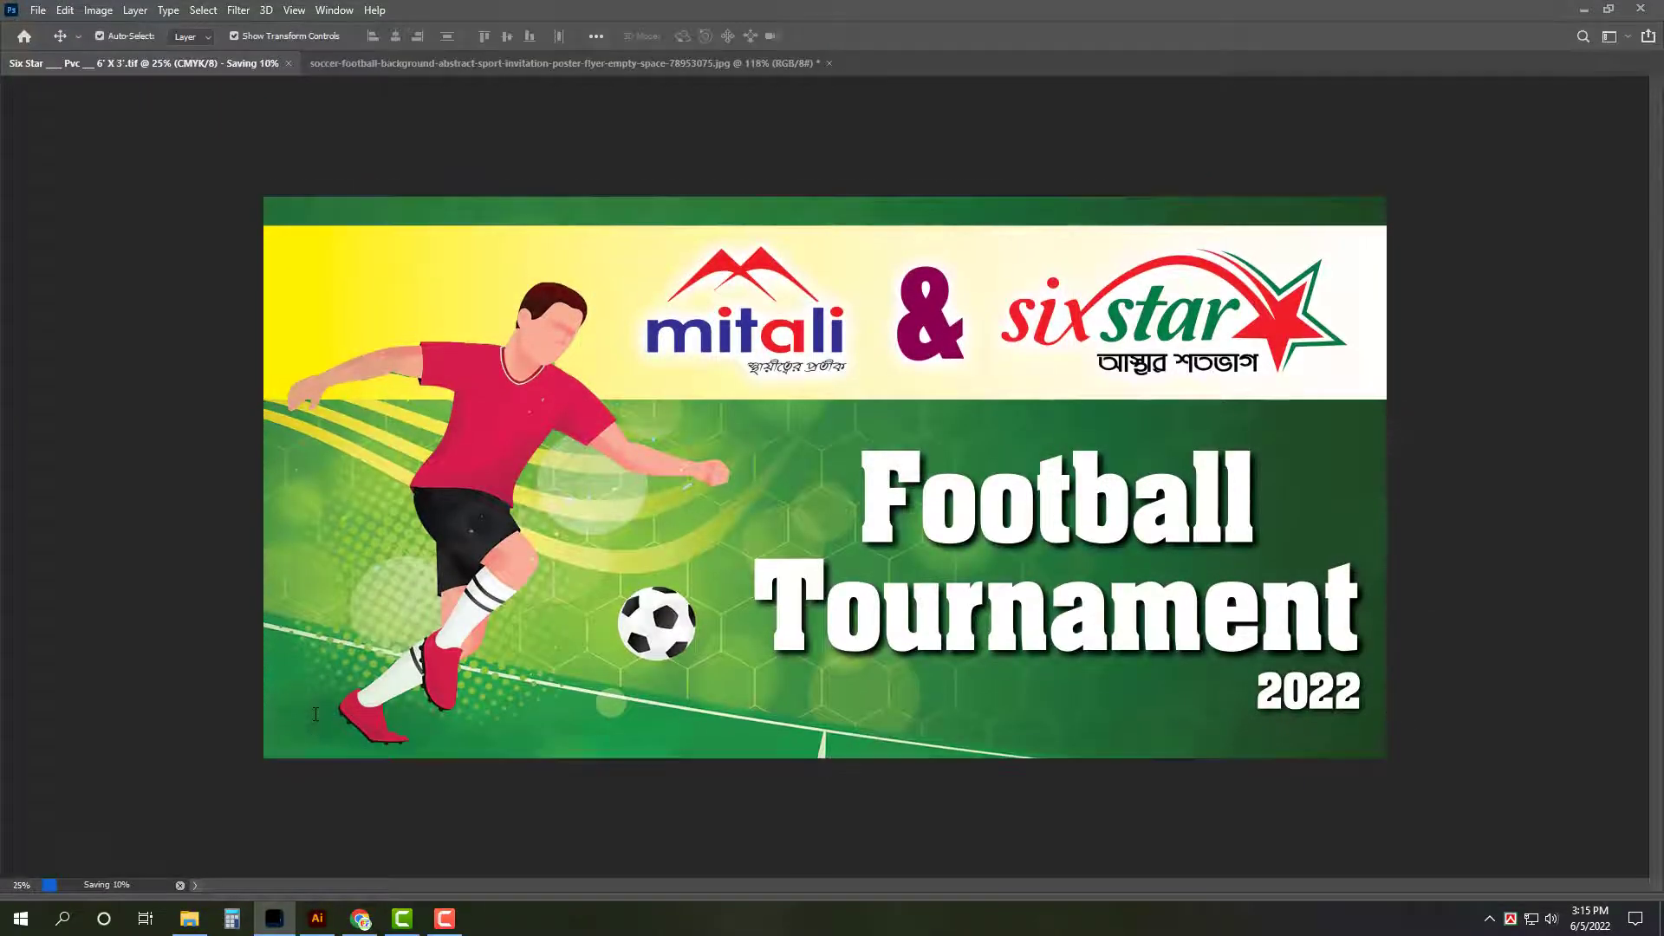
pyautogui.hotkey('ctrl', 't')
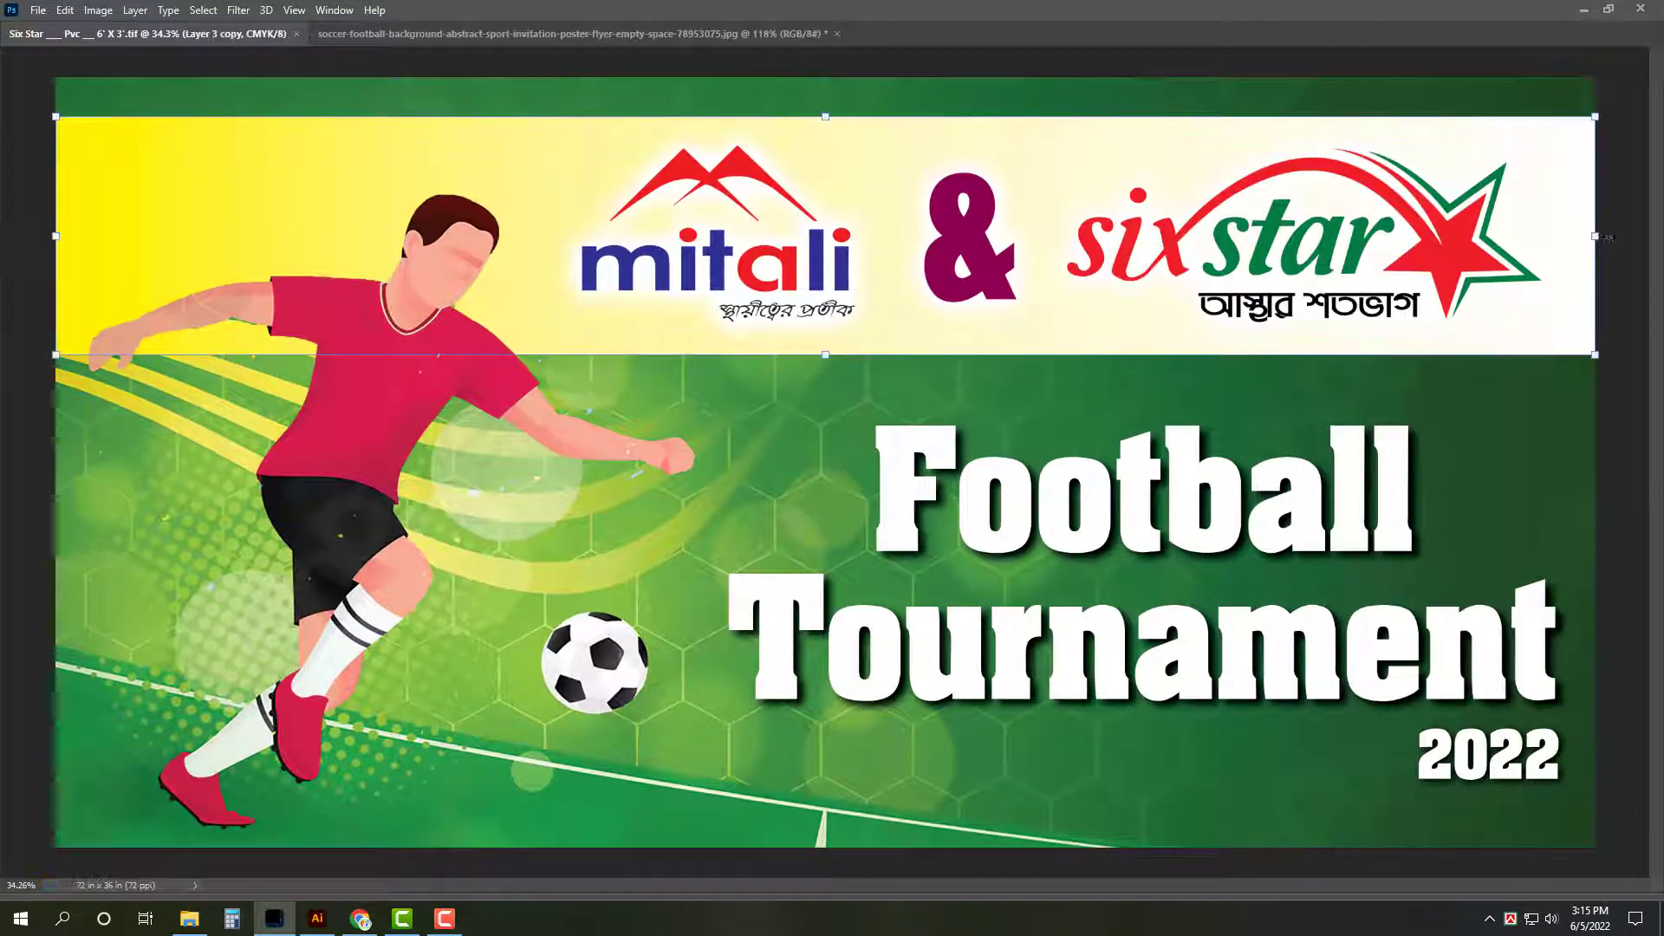
pyautogui.click(1638, 201)
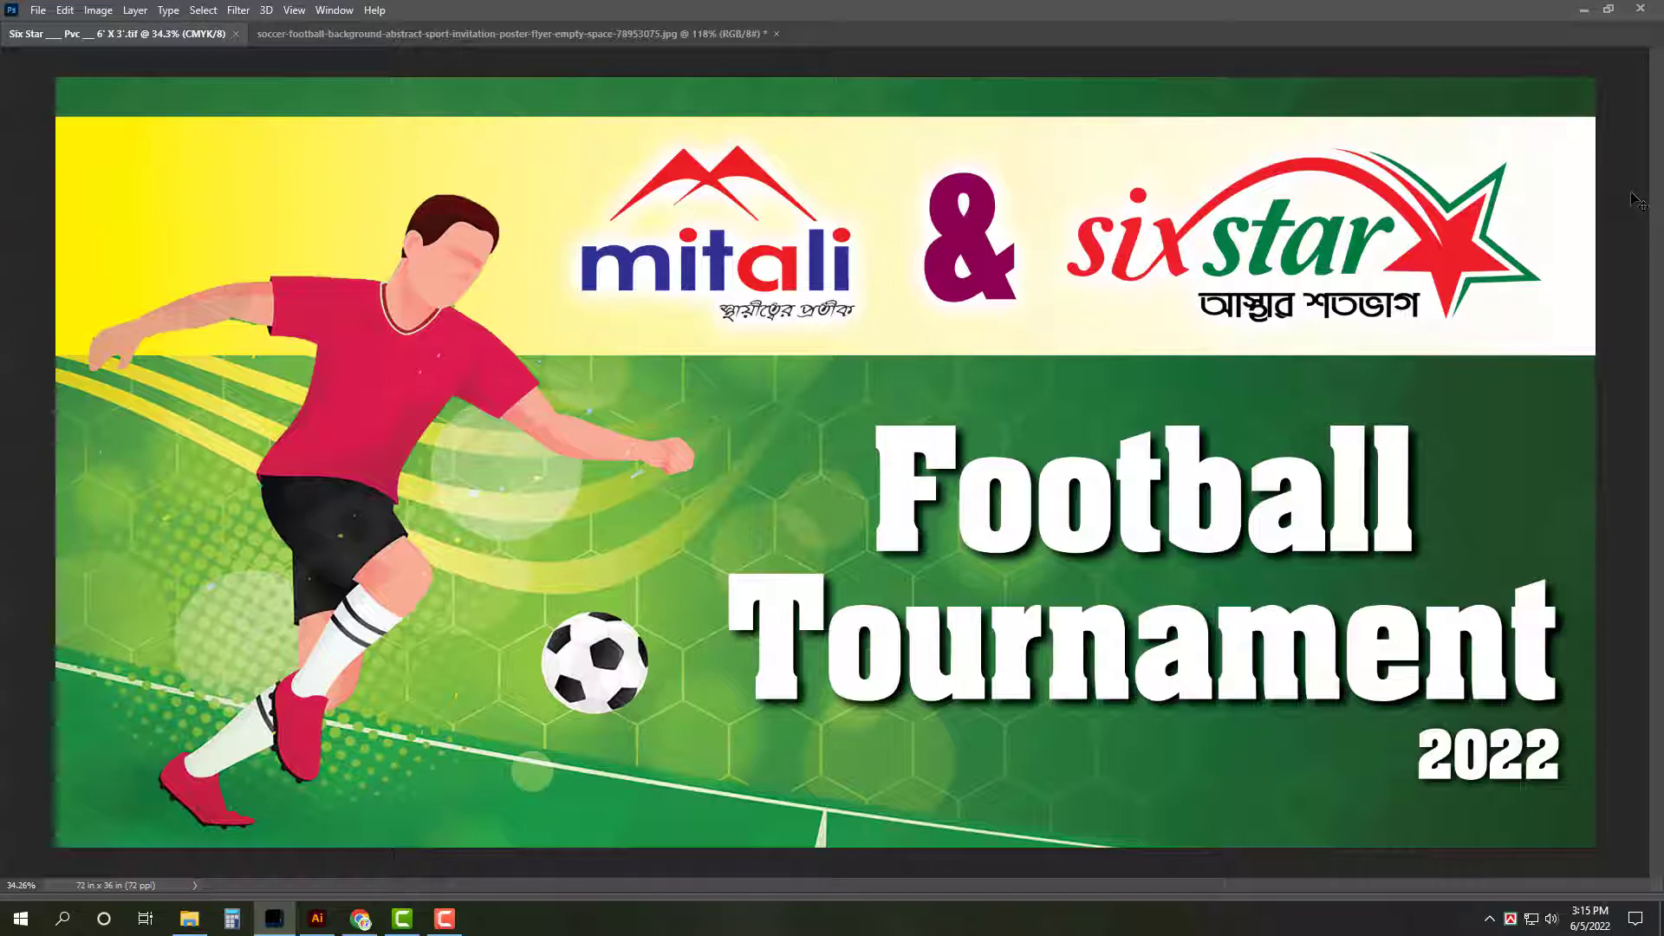
pyautogui.hotkey('ctrl', '-')
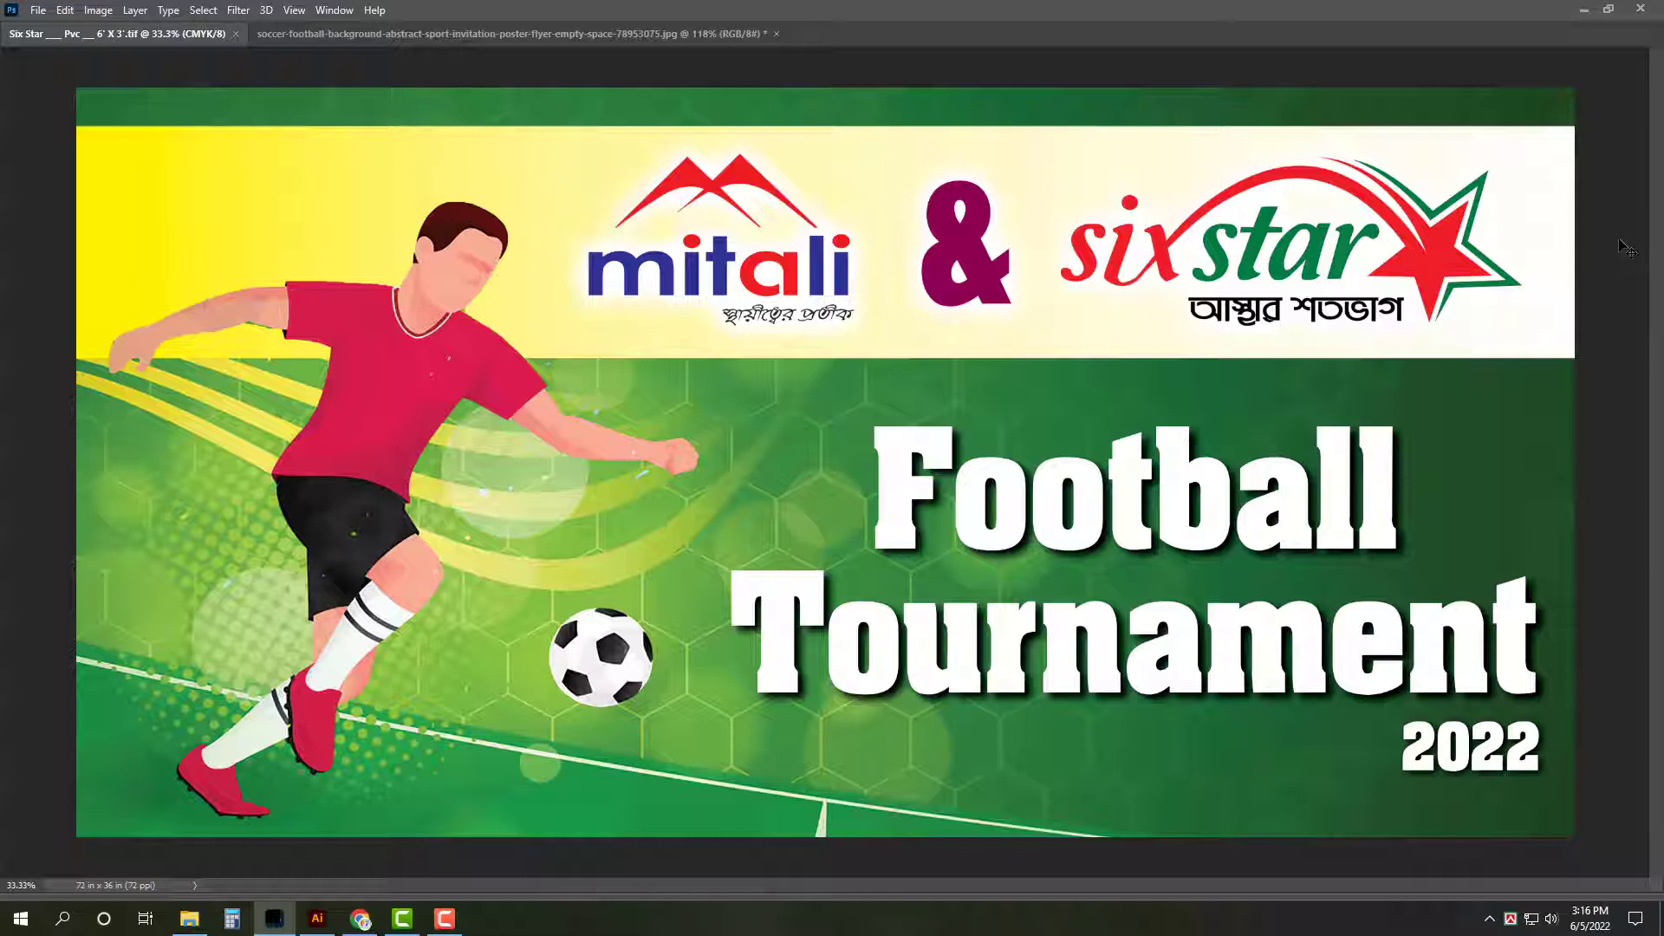
pyautogui.scroll(1, 1625, 247)
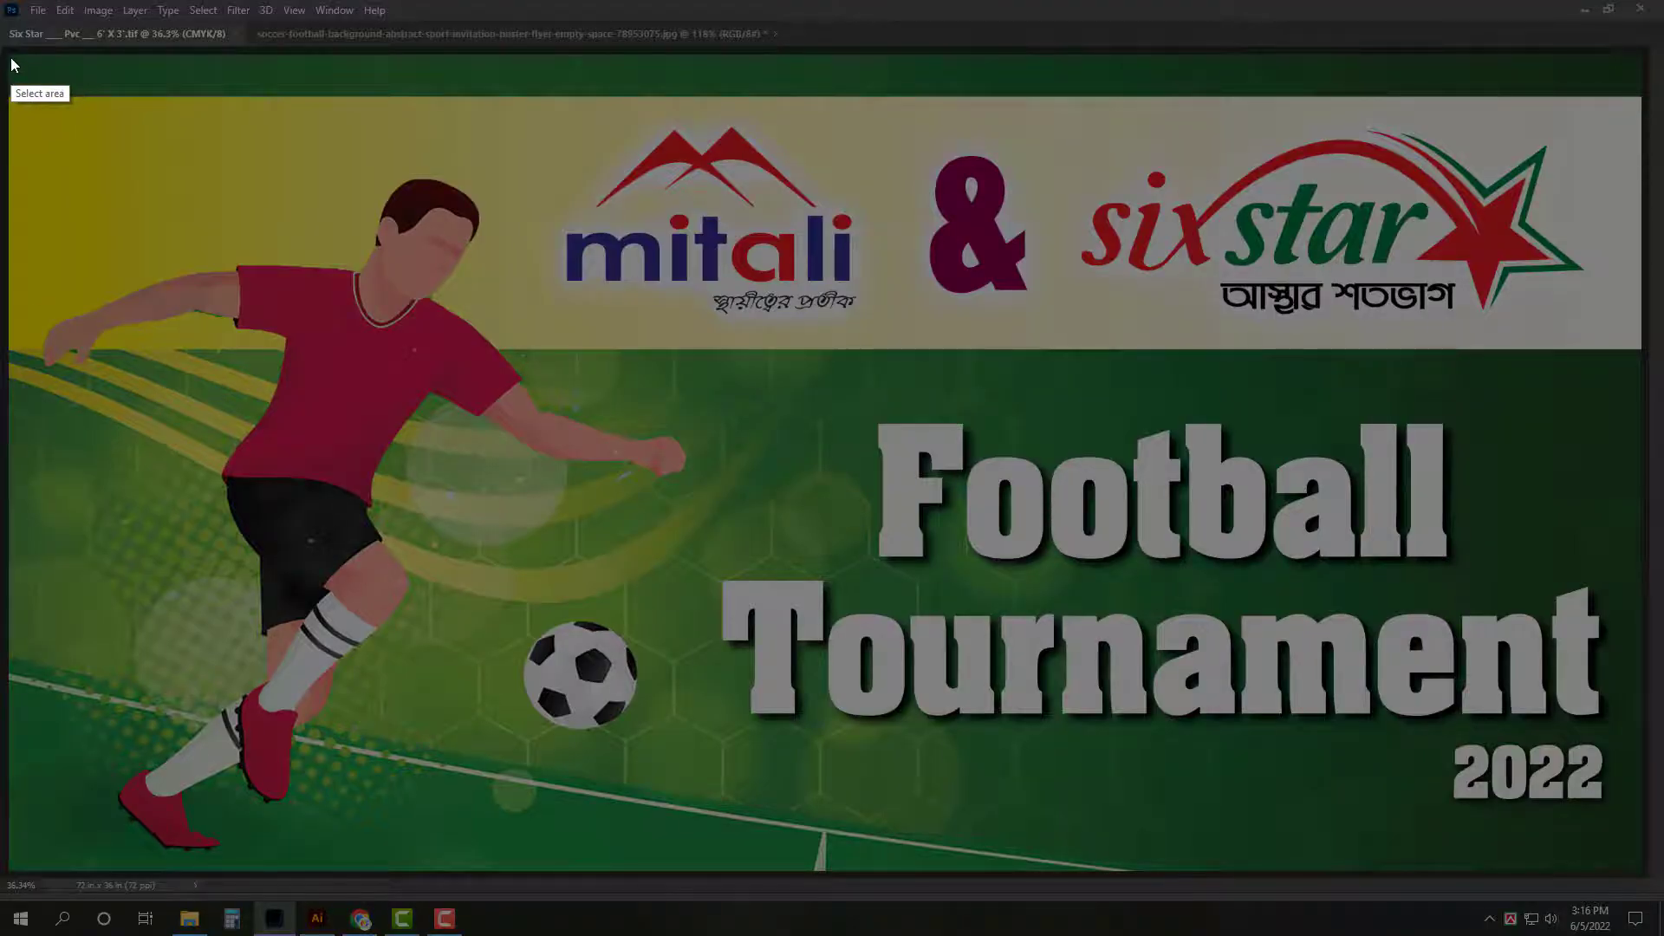
# Step: Capture the whole banner at 1882×940 and save it as Screenshot_7 in the E-mail folder
pyautogui.moveTo(11, 58); pyautogui.dragTo(1640, 871)
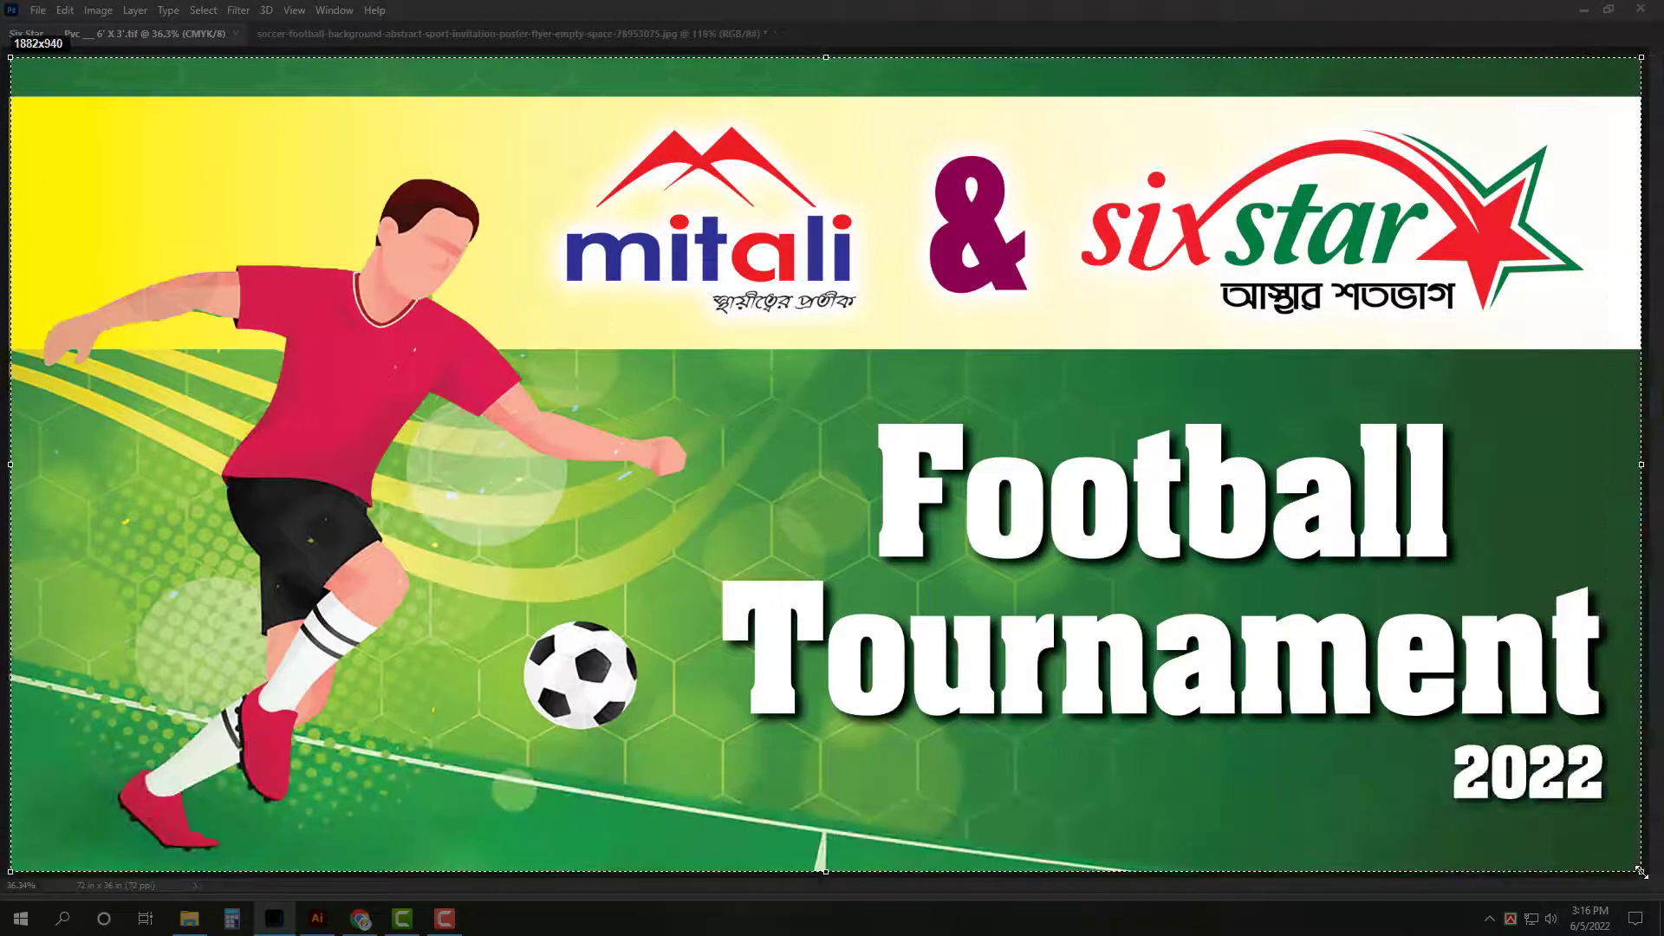
pyautogui.hotkey('ctrl', 's')
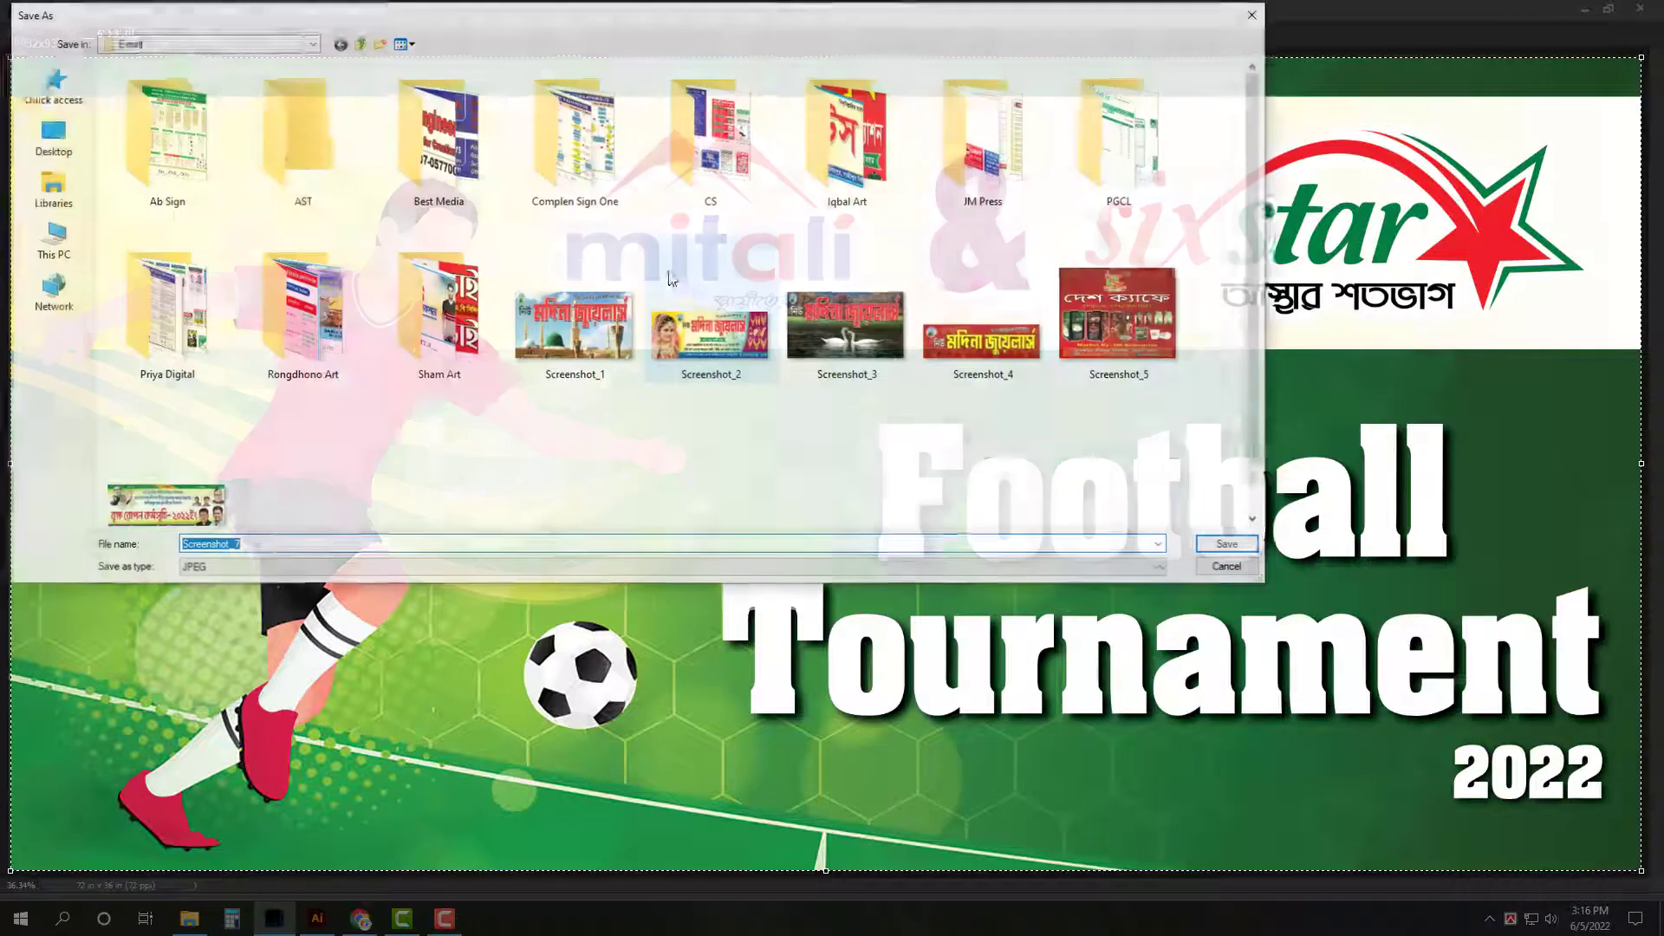
pyautogui.click(1248, 544)
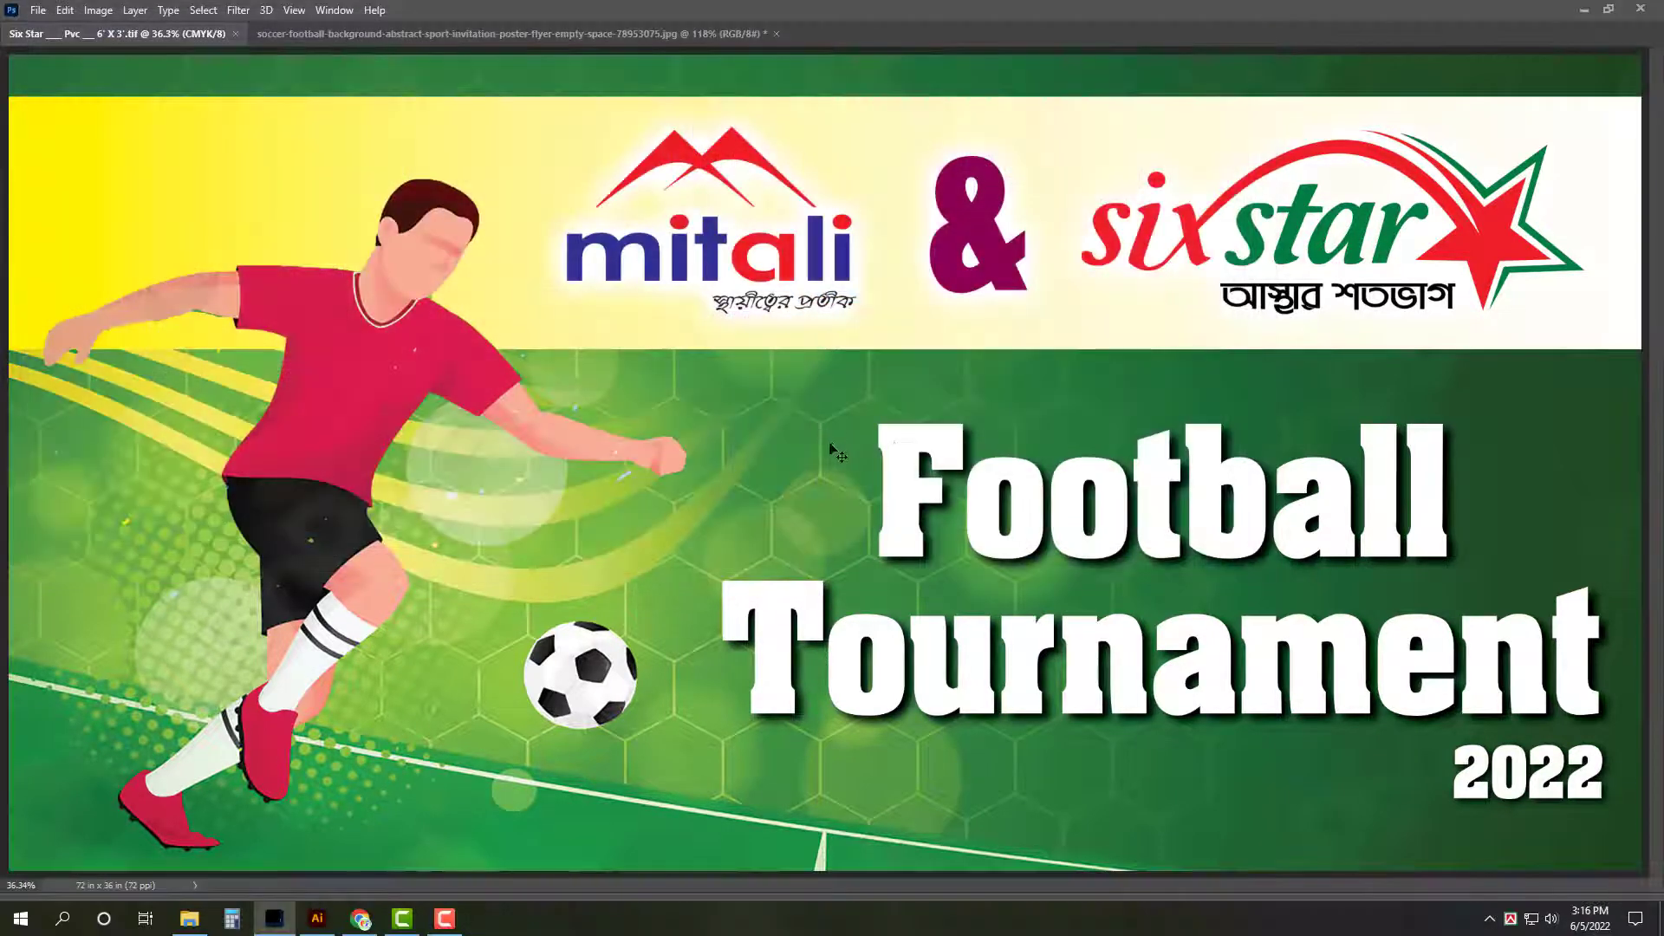
# Step: In Gmail, open the Confidence Printing Press email and start a reply
pyautogui.press('super+d')
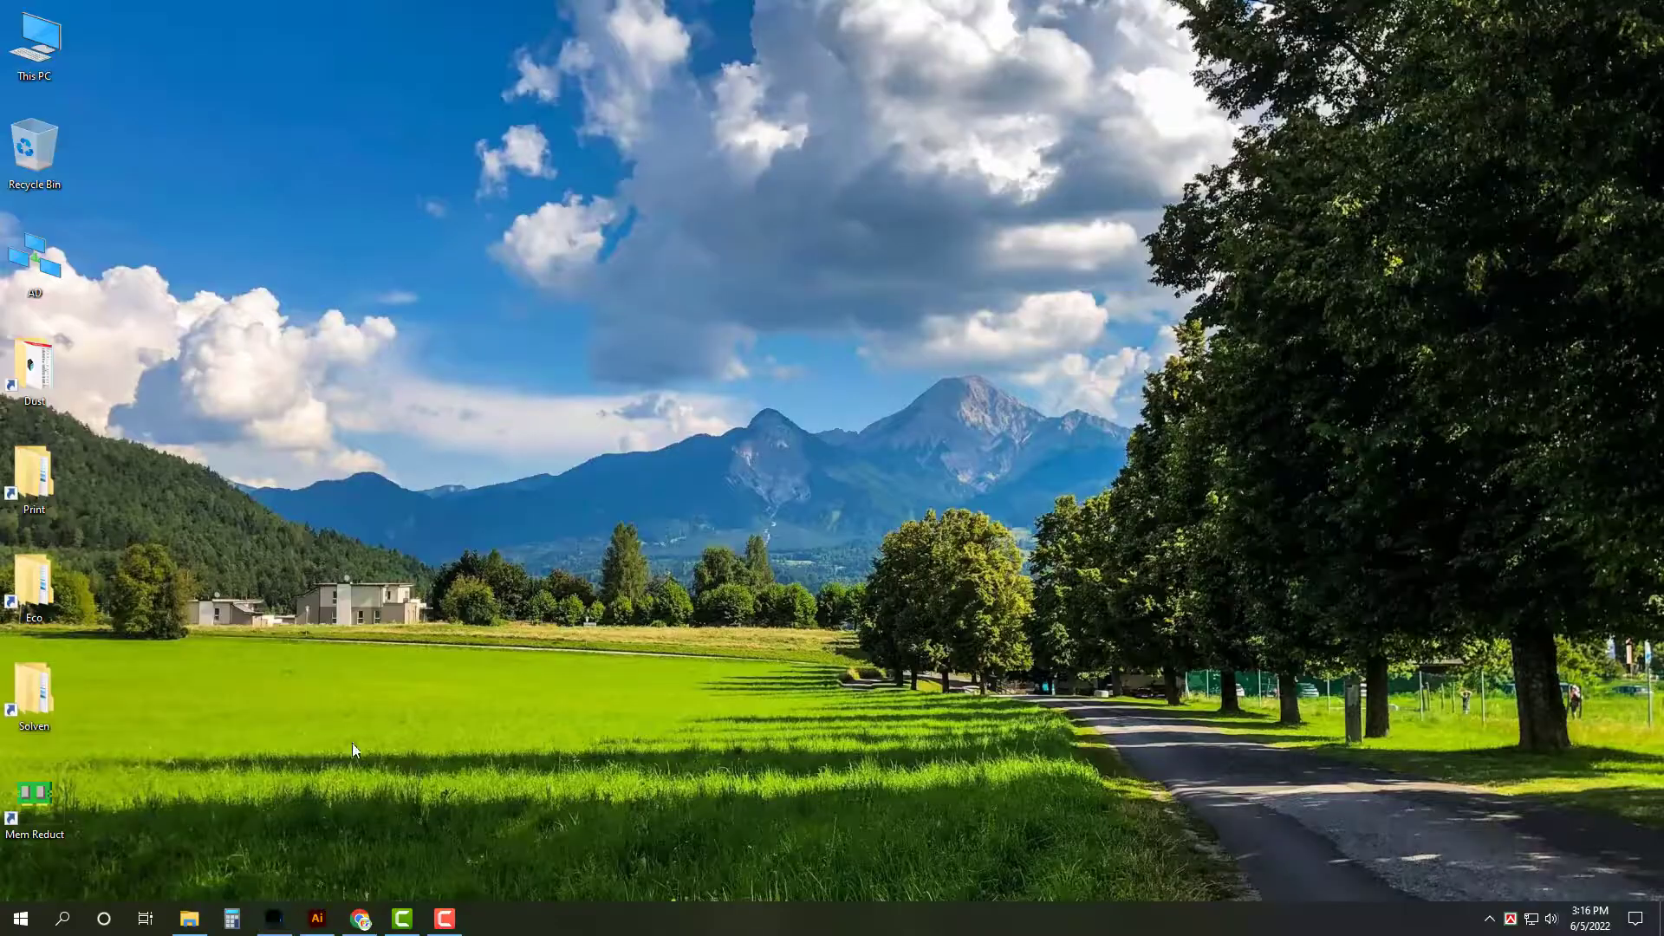
pyautogui.click(360, 919)
pyautogui.click(87, 14)
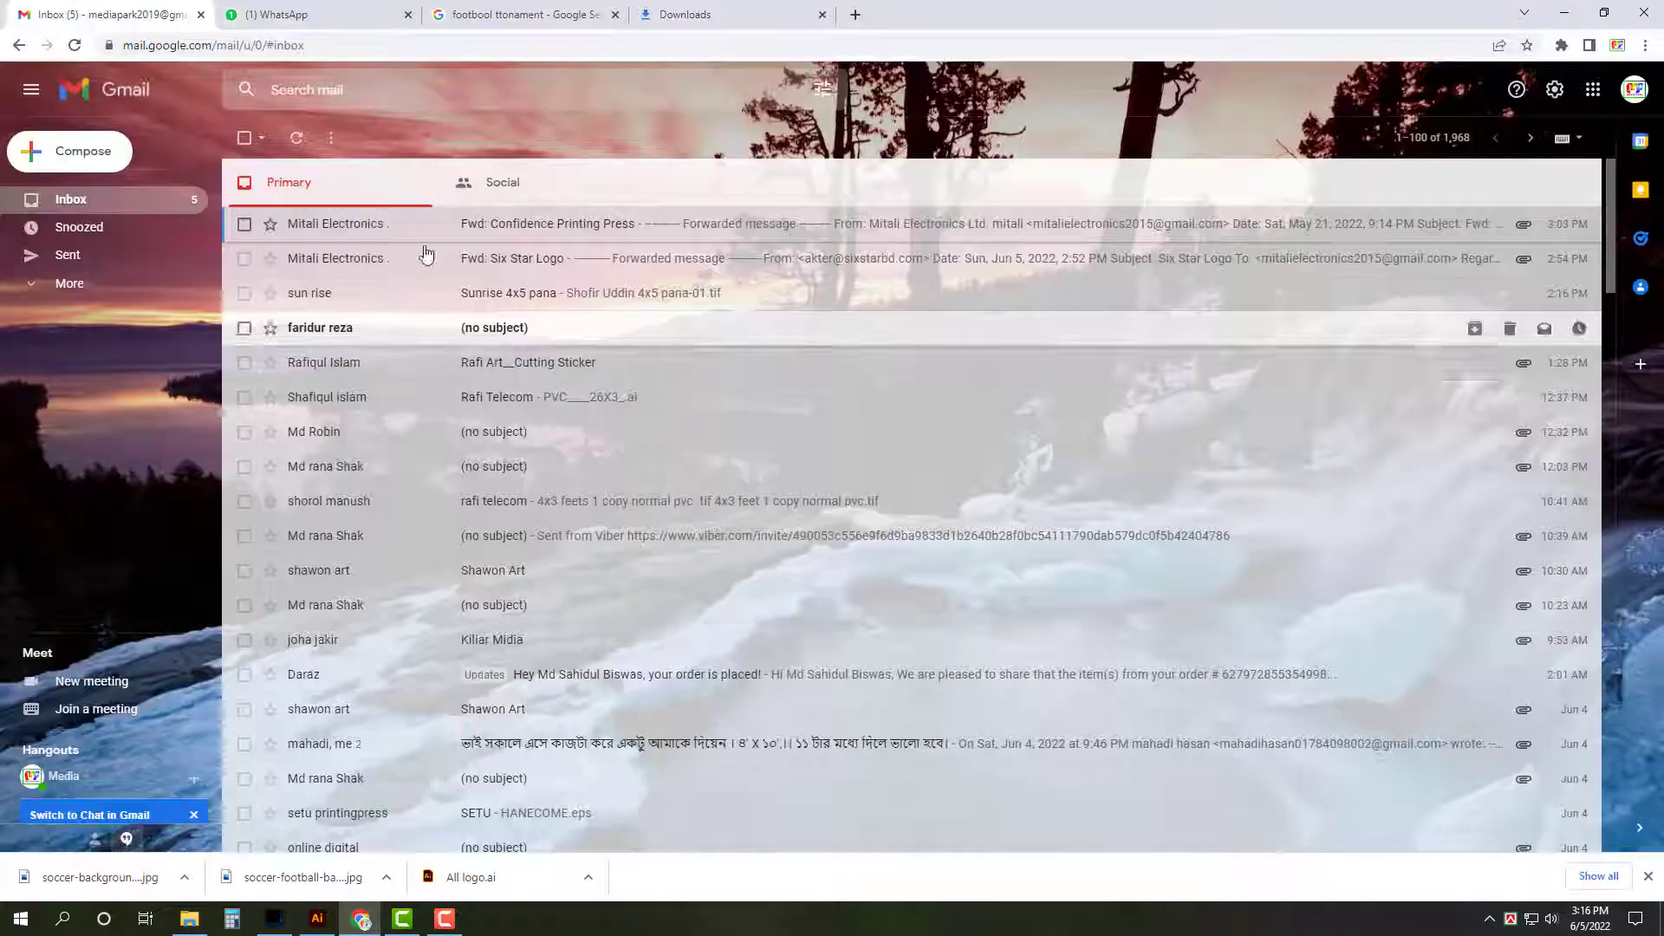
pyautogui.click(347, 226)
pyautogui.scroll(-2, 412, 754)
pyautogui.scroll(-2, 419, 785)
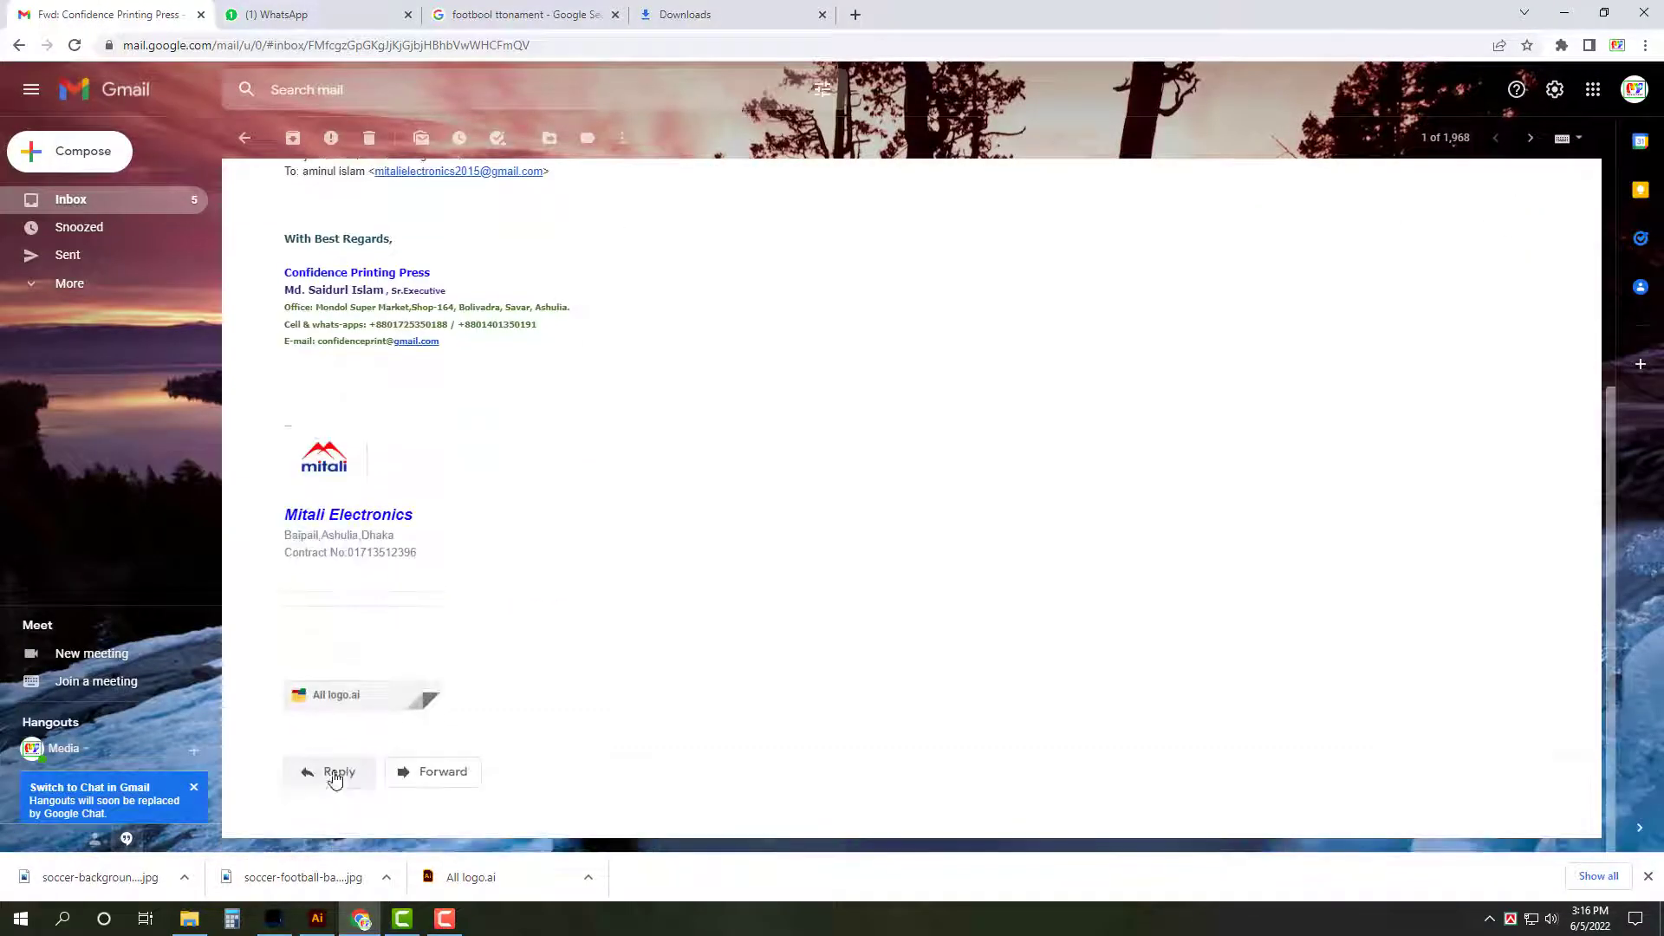
pyautogui.click(334, 774)
# Step: Attach Screenshot_7.jpg to the reply, keep it, and return to the inbox list
pyautogui.click(423, 794)
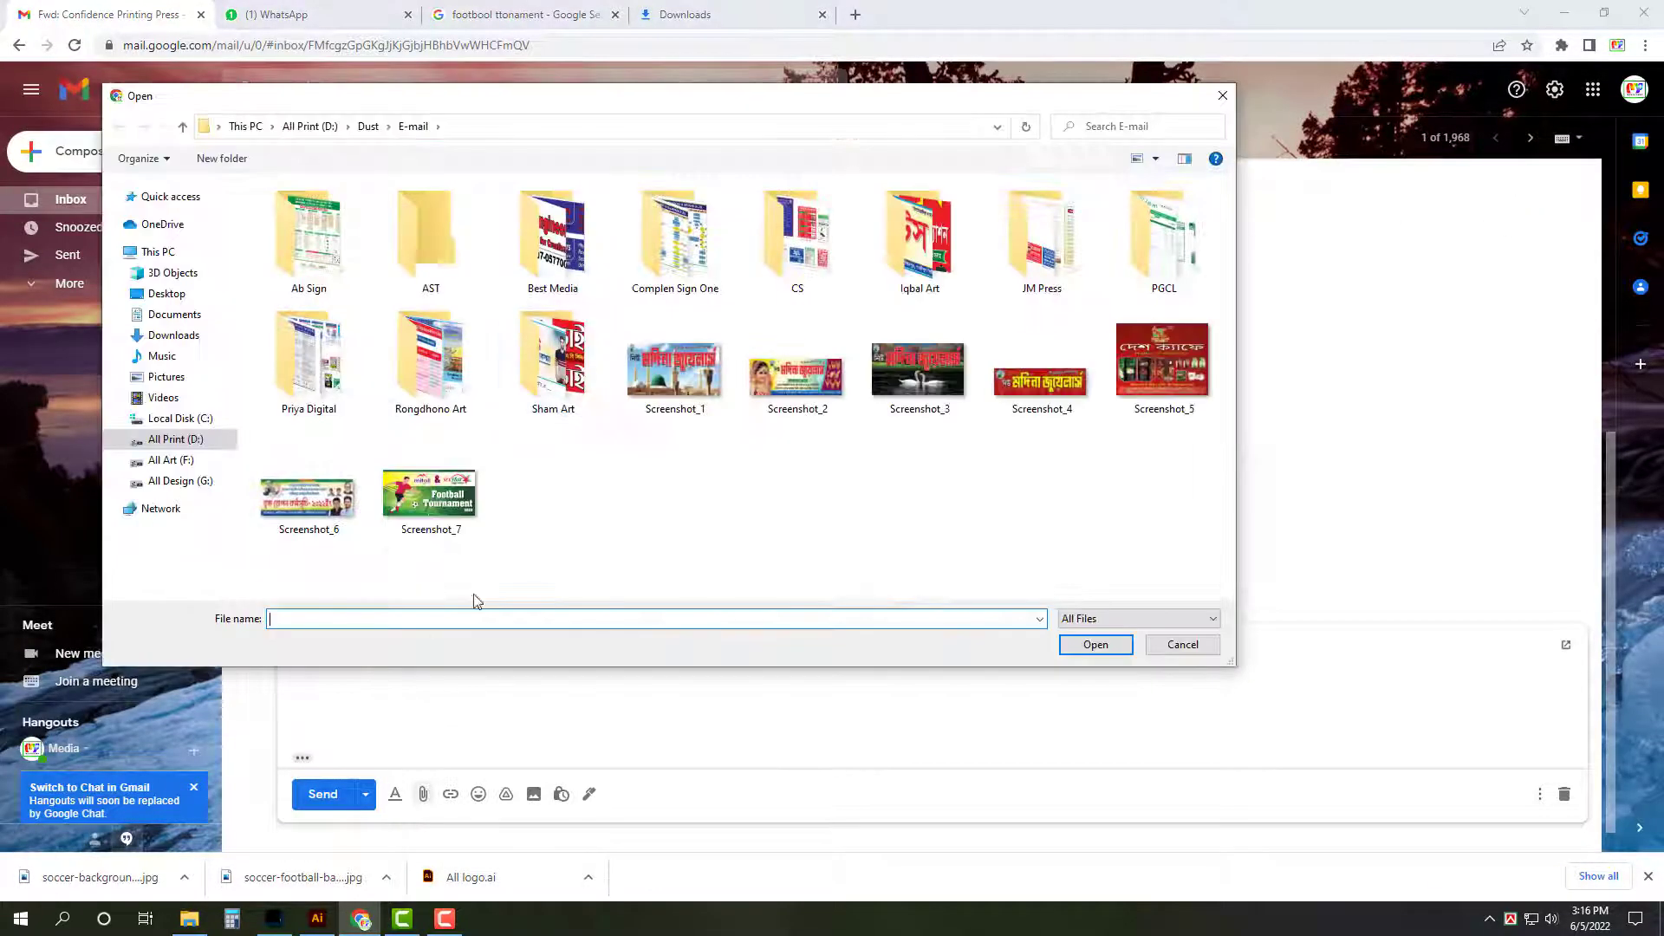
pyautogui.doubleClick(429, 501)
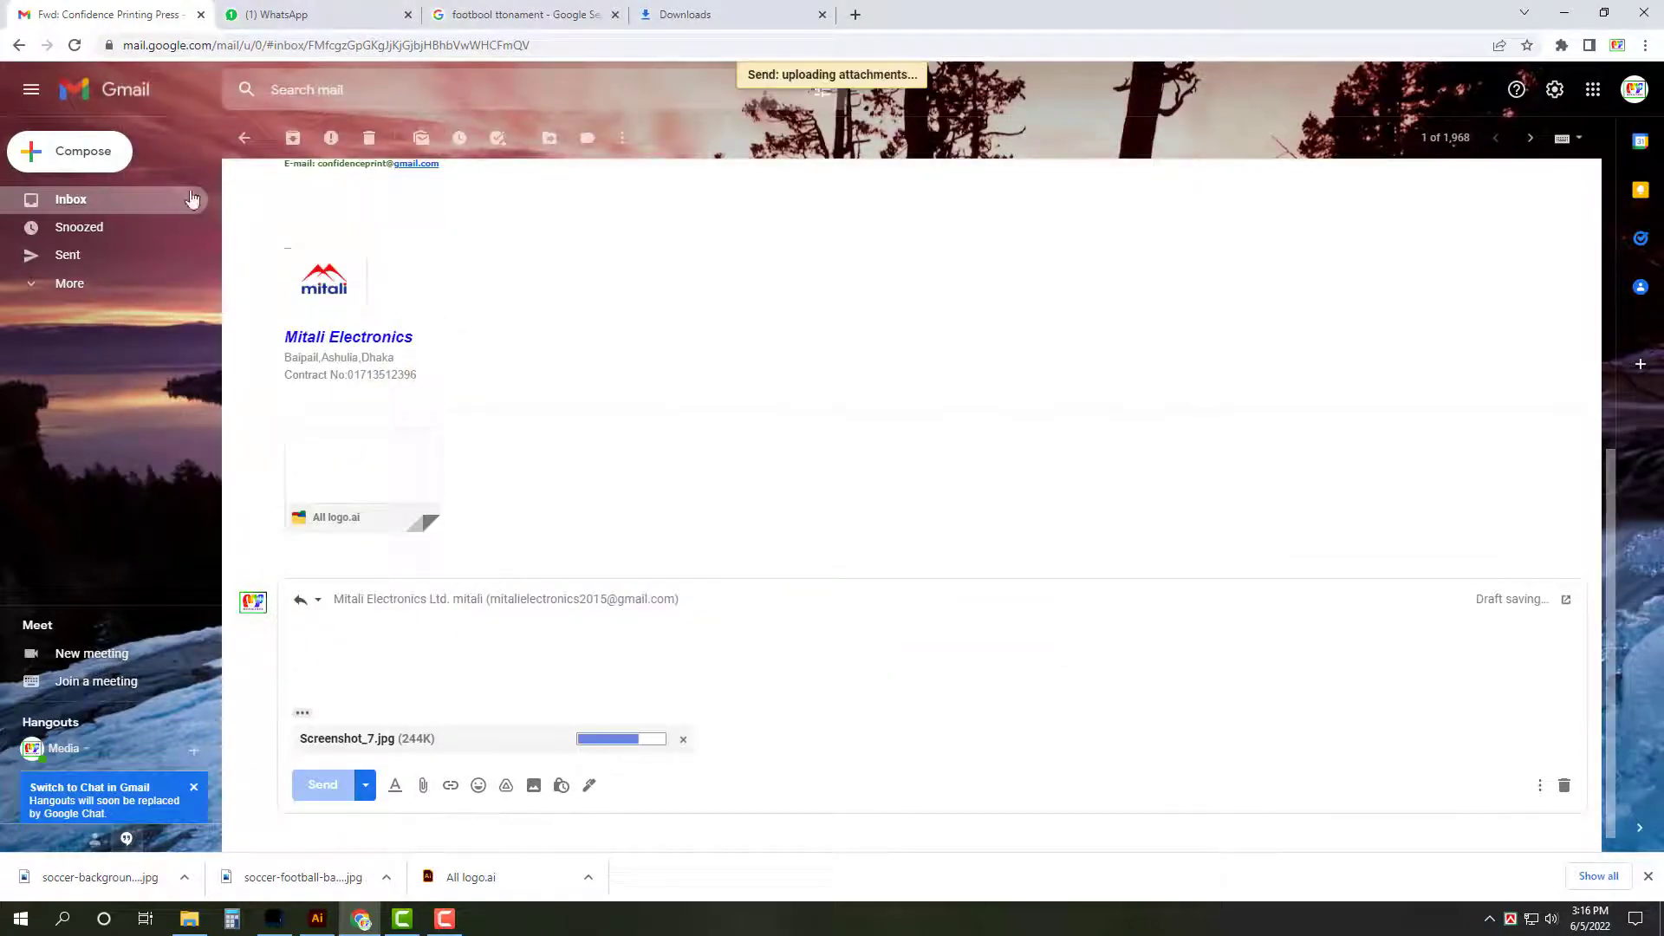
pyautogui.click(170, 212)
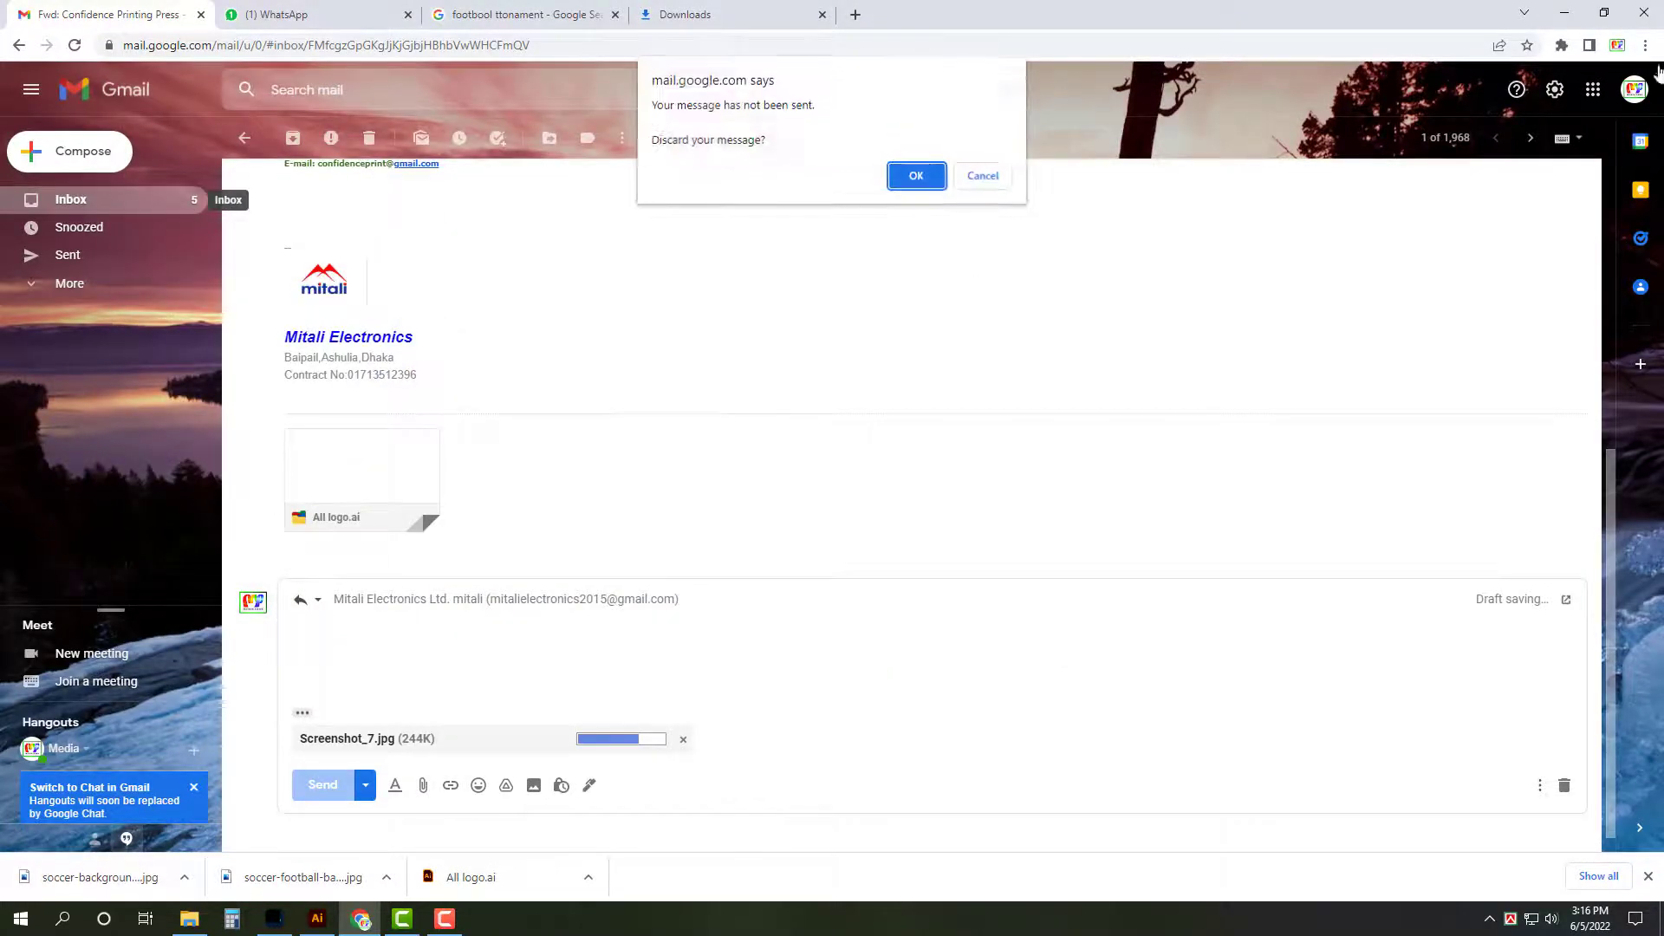
pyautogui.click(984, 175)
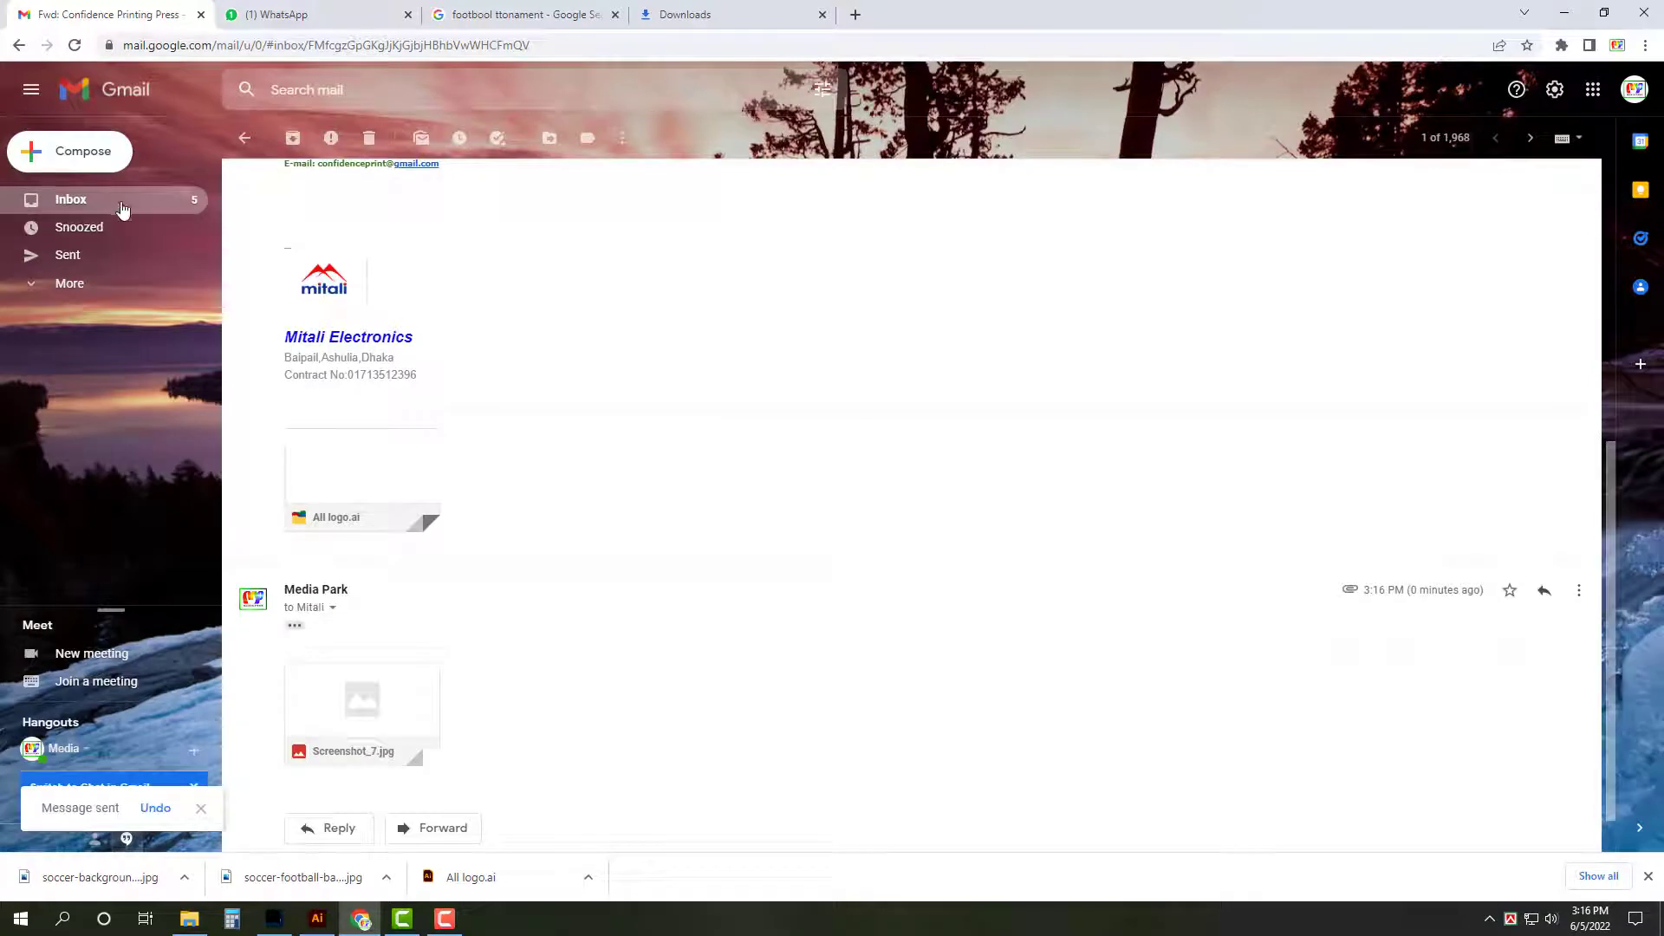
pyautogui.click(122, 205)
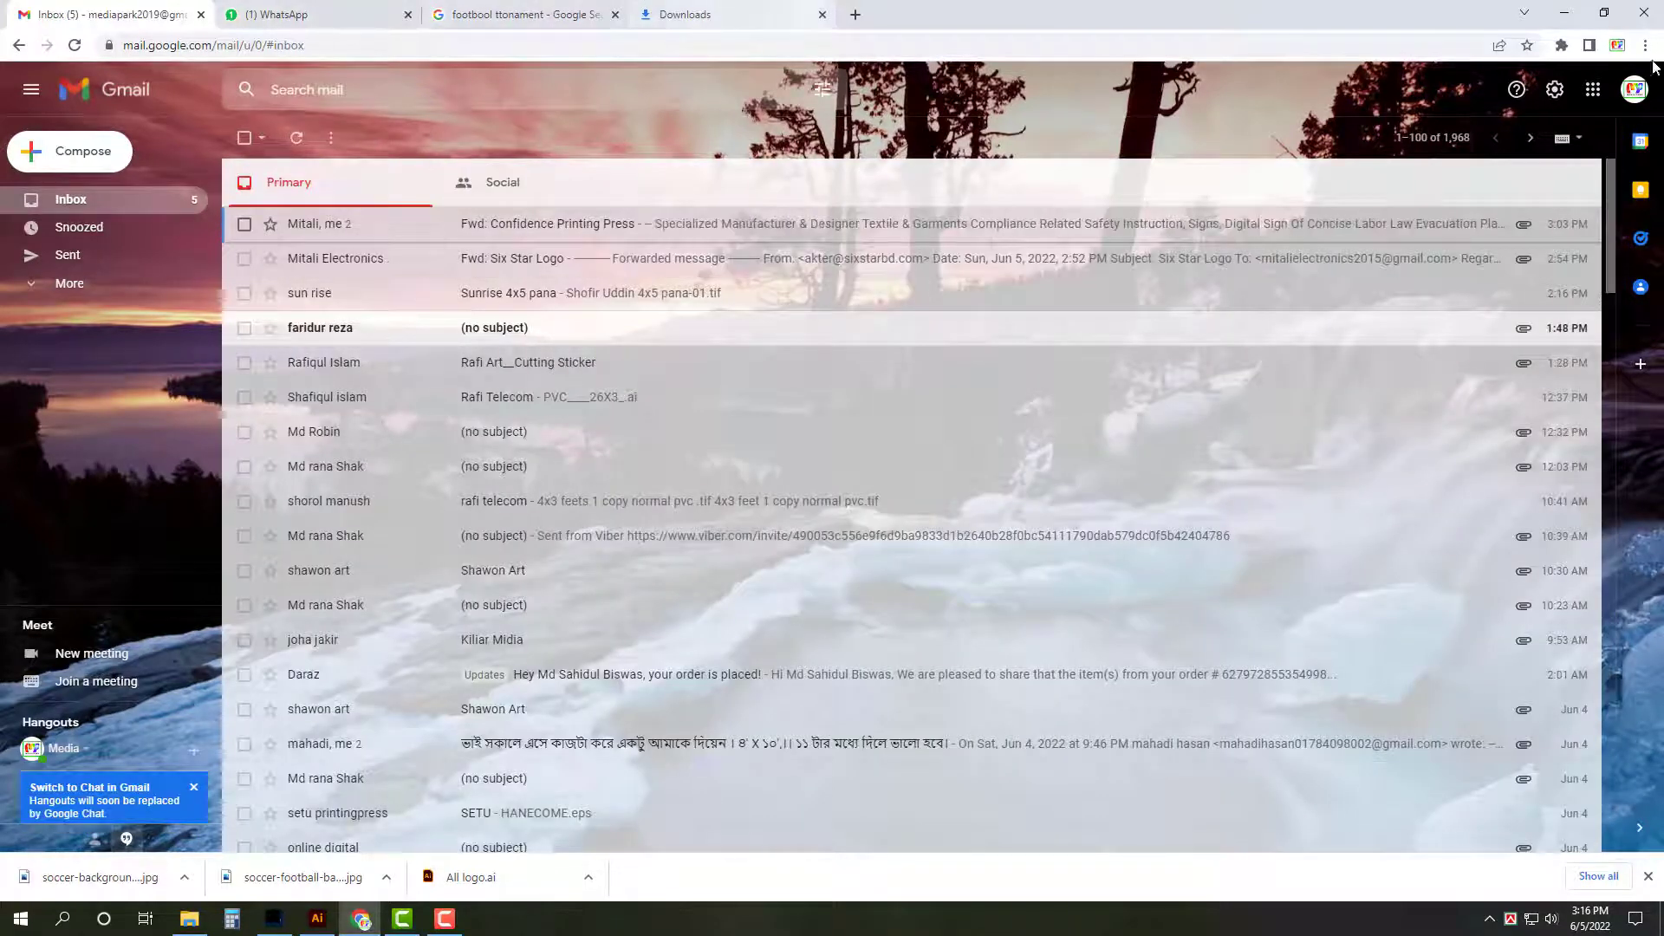
pyautogui.press('super+d')
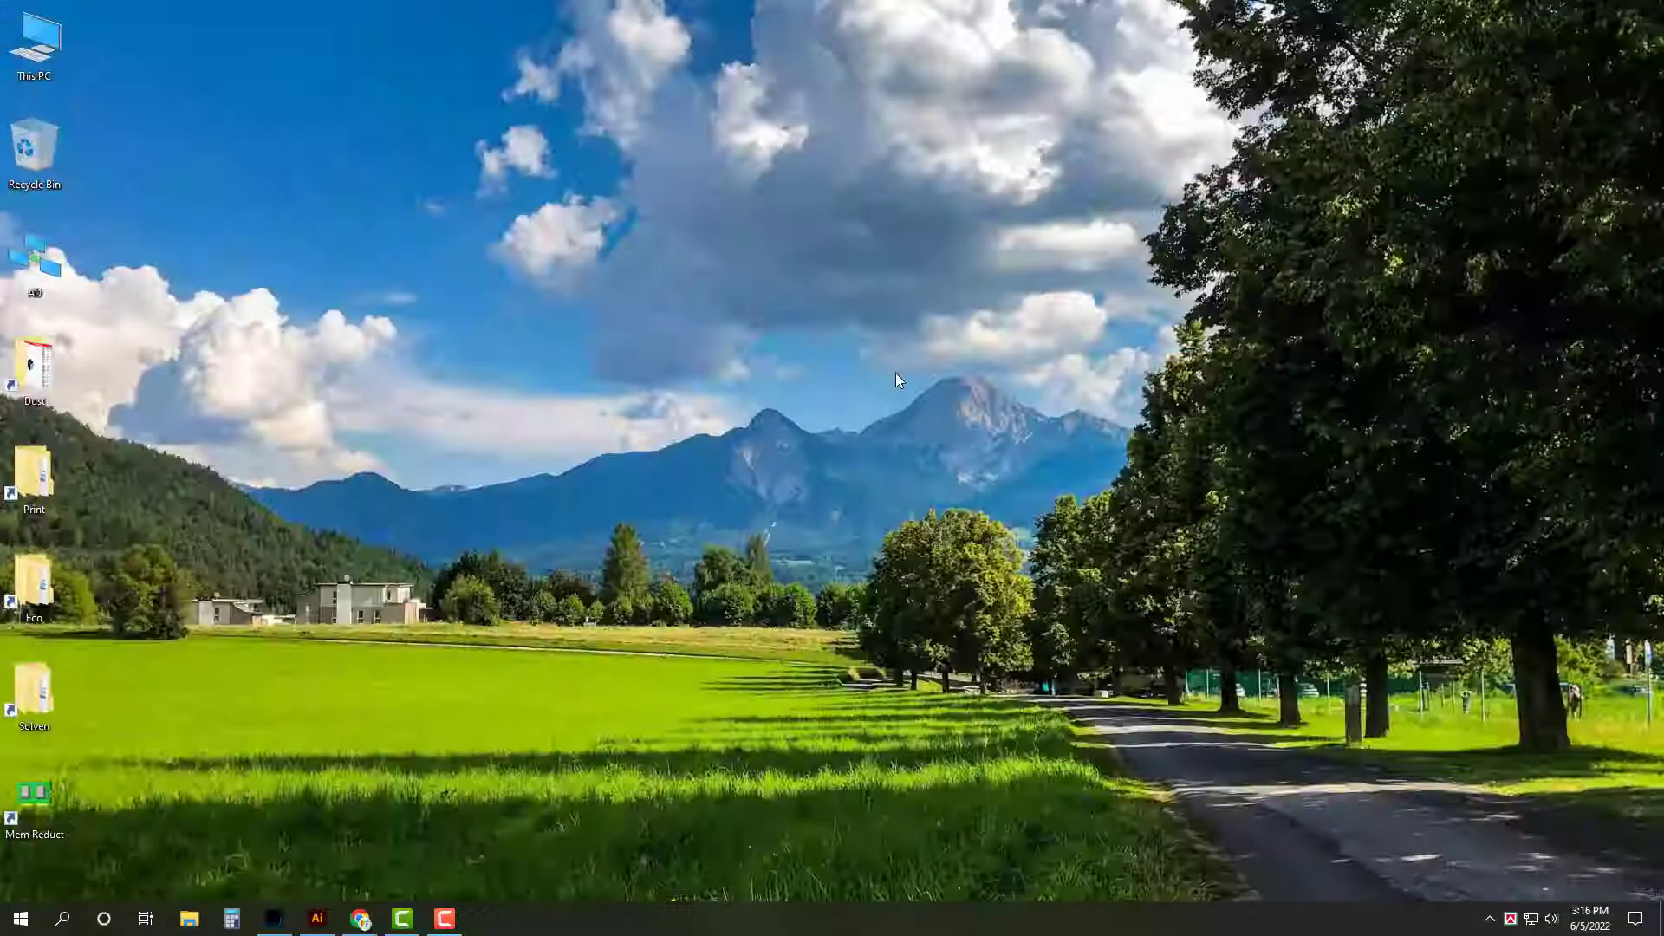
pyautogui.rightClick(904, 314)
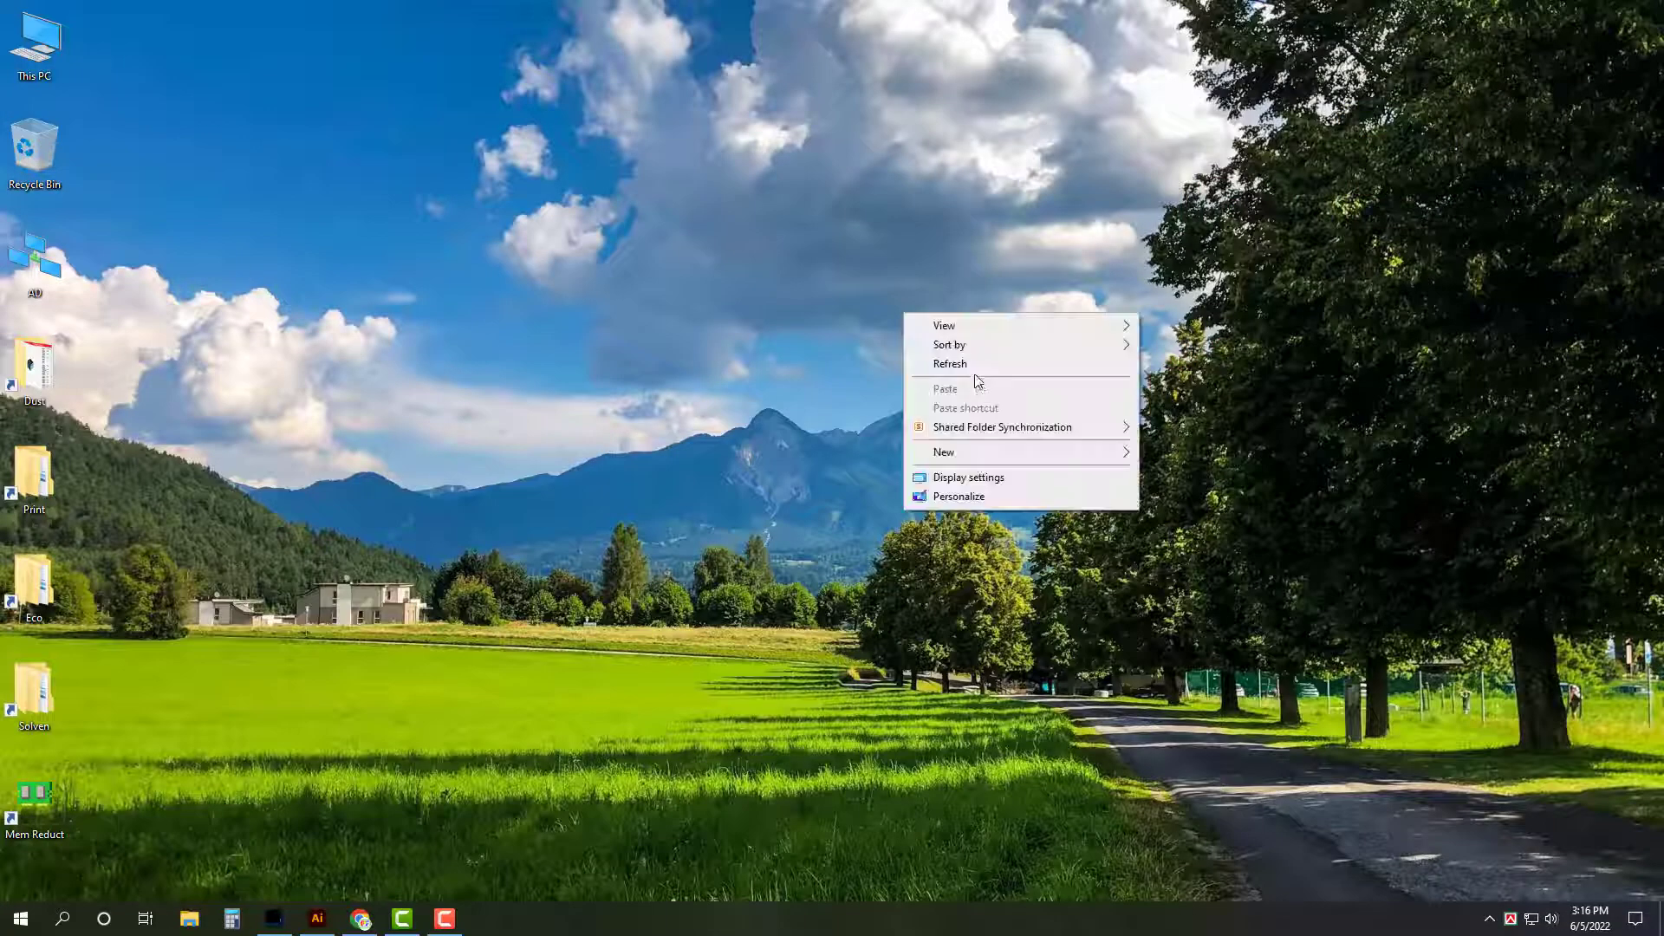
pyautogui.click(970, 365)
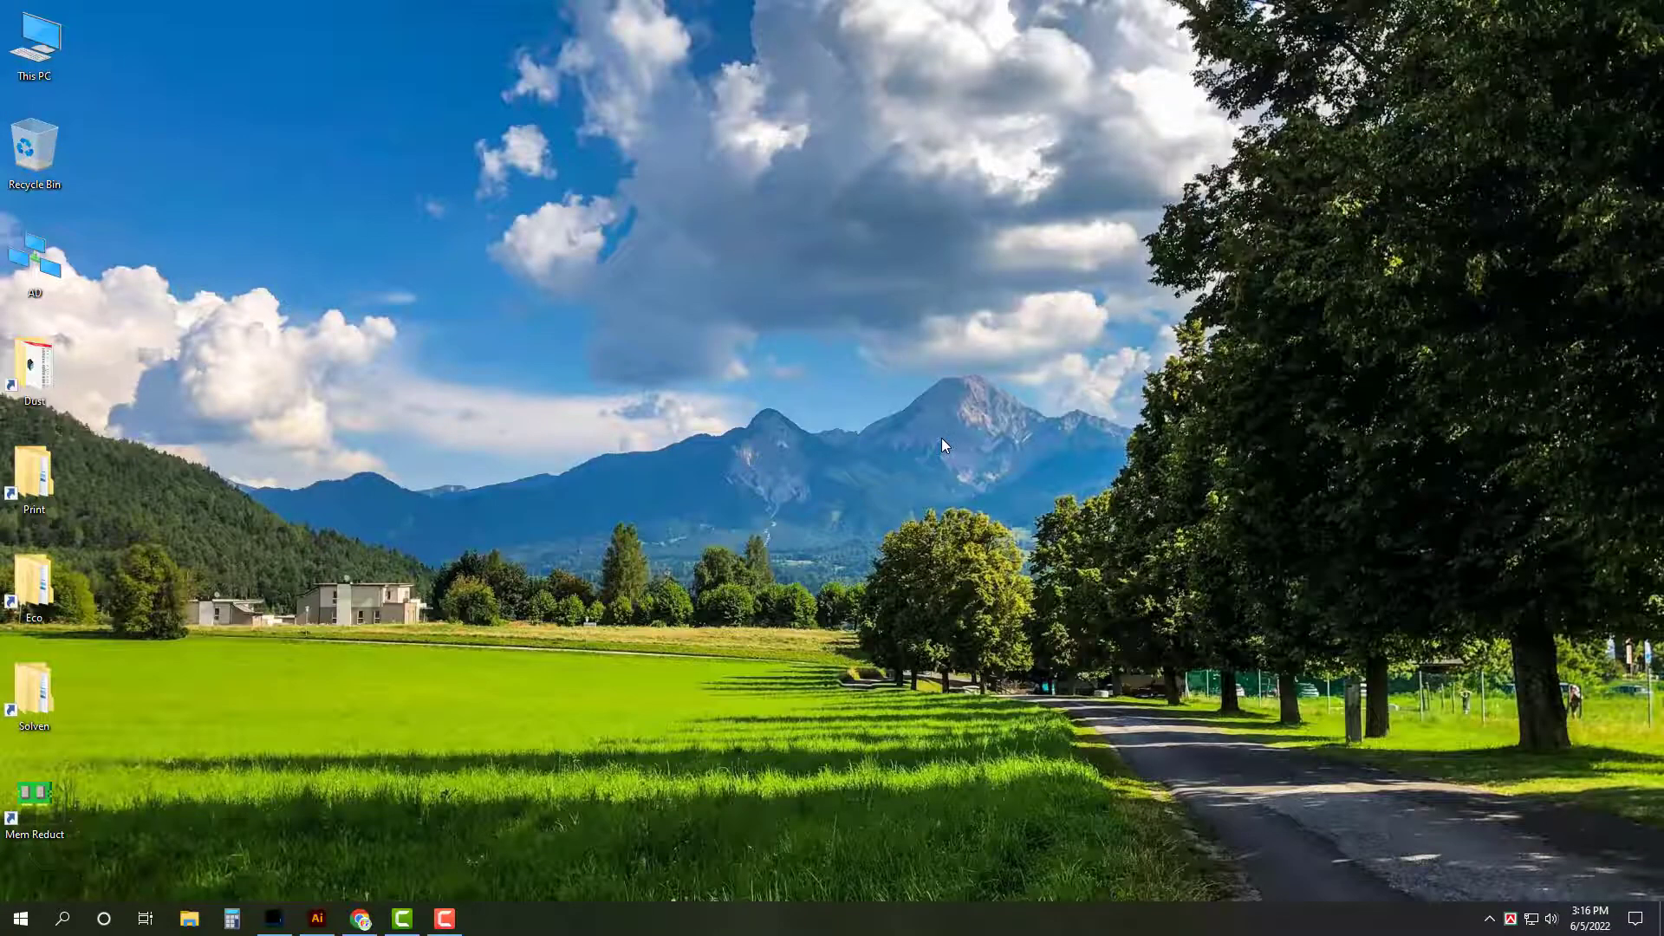